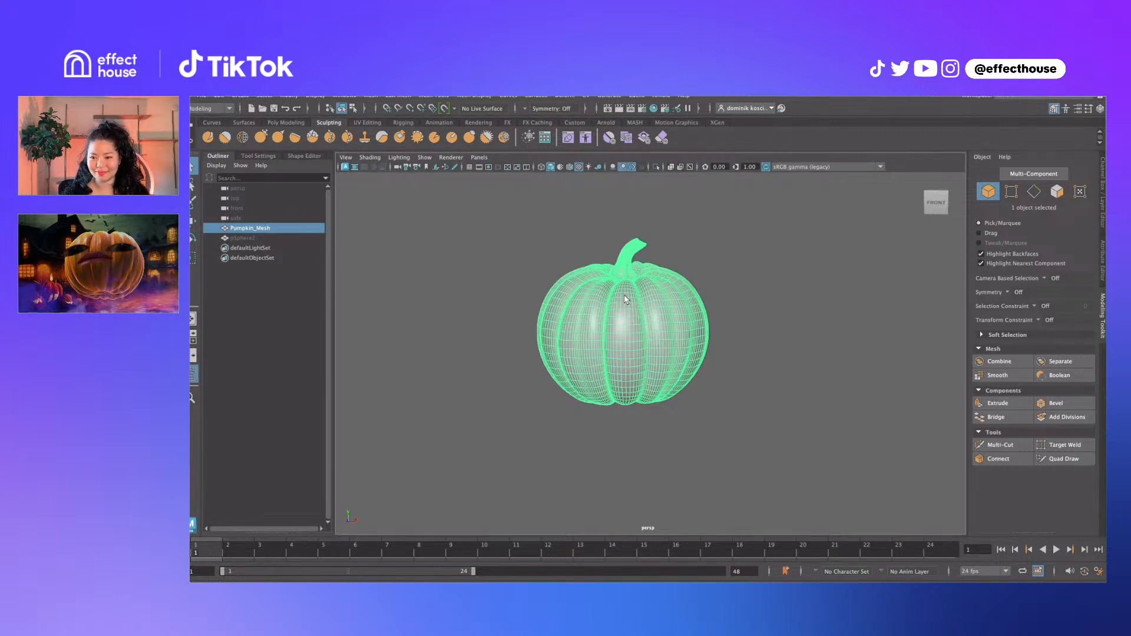
# Inspect the pumpkin, then create a new polygon sphere
pyautogui.click(707, 286)
pyautogui.moveTo(723, 281)
pyautogui.keyDown('alt'); pyautogui.mouseDown()
pyautogui.moveTo(669, 283)
pyautogui.moveTo(790, 301)
pyautogui.moveTo(826, 336)
pyautogui.moveTo(736, 287)
pyautogui.mouseUp(); pyautogui.keyUp('alt')
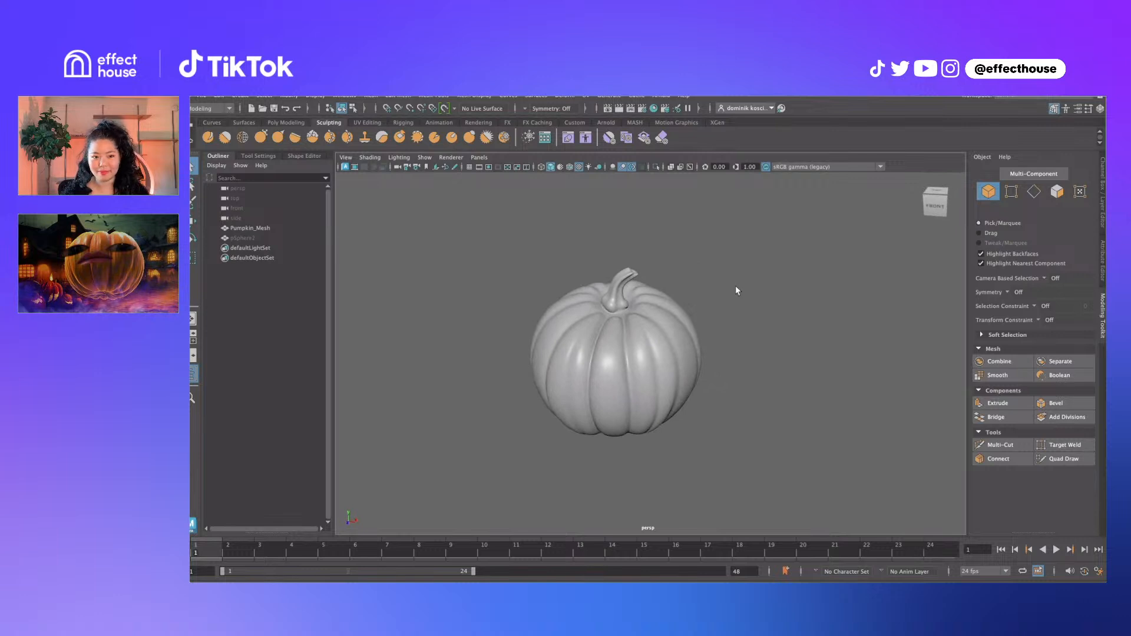
pyautogui.keyDown('alt'); pyautogui.moveTo(703, 305); pyautogui.dragTo(656, 271, button='middle'); pyautogui.keyUp('alt')
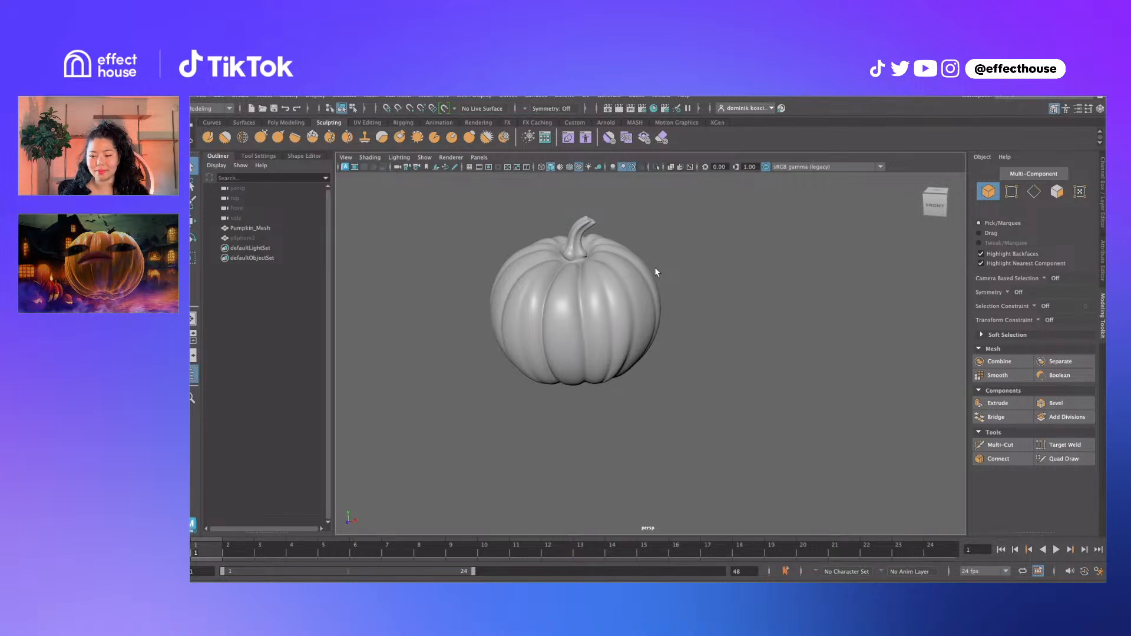
pyautogui.keyDown('alt'); pyautogui.moveTo(655, 268); pyautogui.dragTo(664, 265, button='middle'); pyautogui.keyUp('alt')
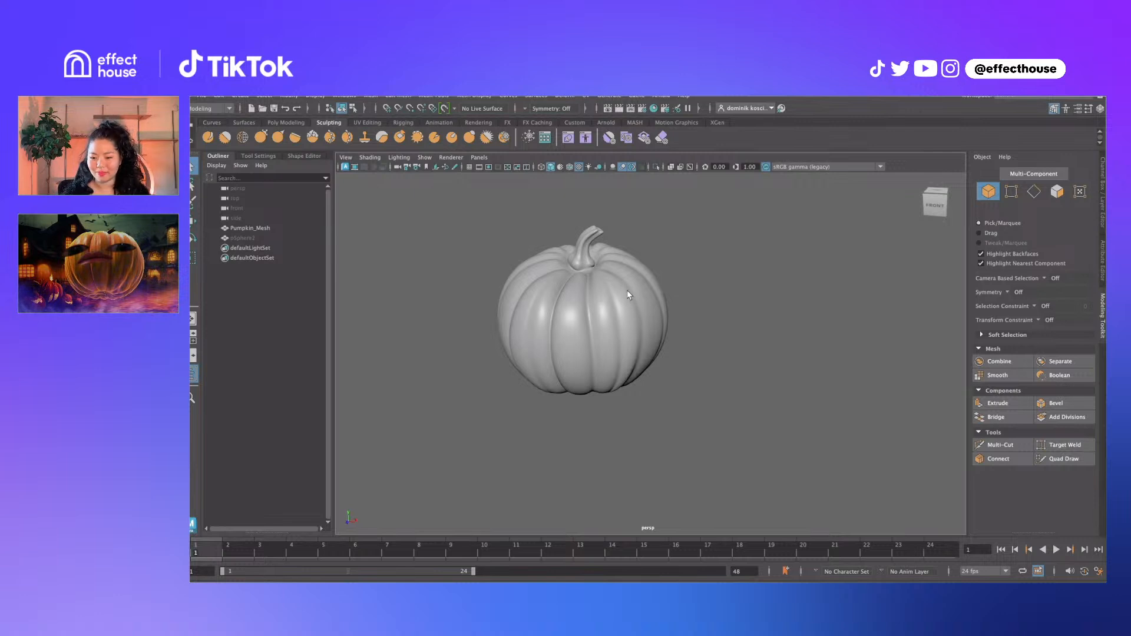
pyautogui.keyDown('alt'); pyautogui.moveTo(627, 290); pyautogui.dragTo(629, 304); pyautogui.keyUp('alt')
pyautogui.click(629, 305)
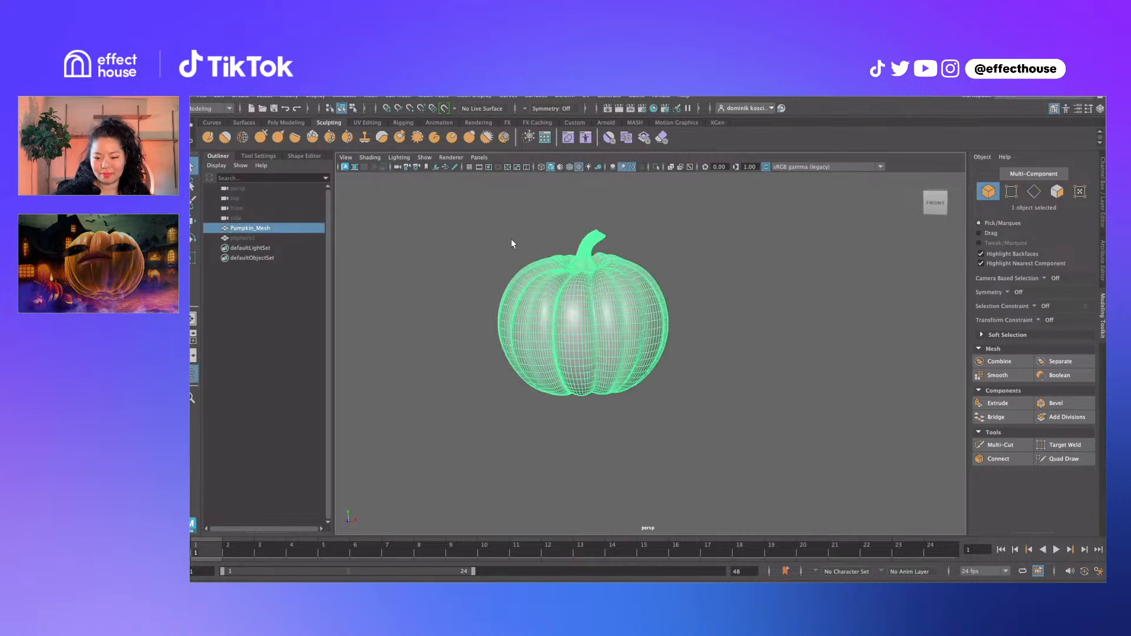
pyautogui.click(498, 248)
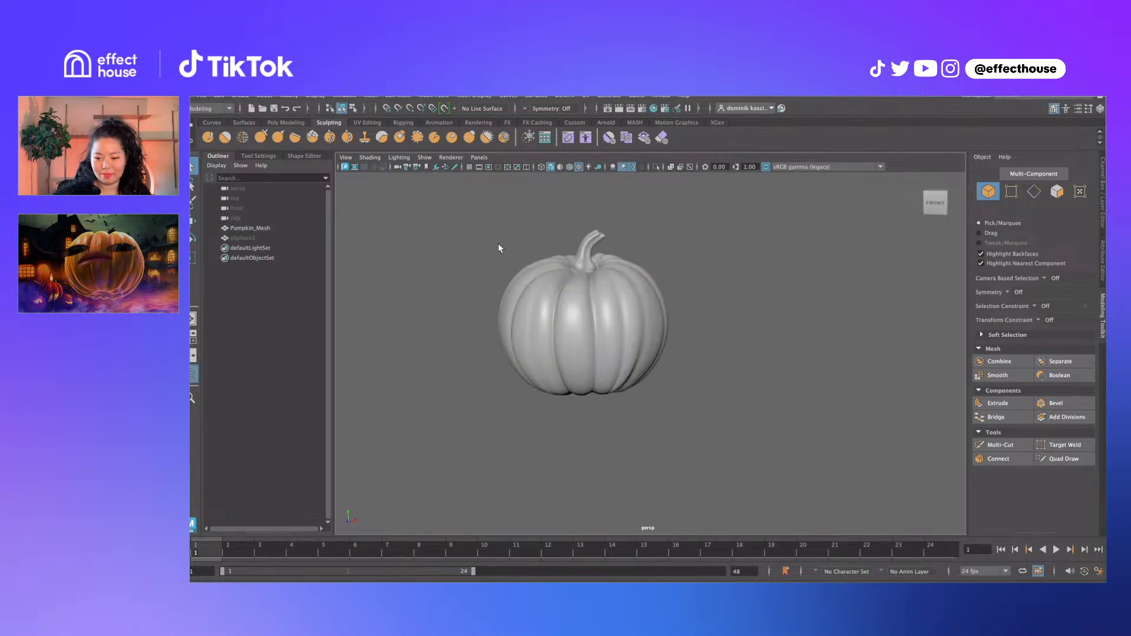
pyautogui.click(240, 96)
pyautogui.moveTo(254, 124)
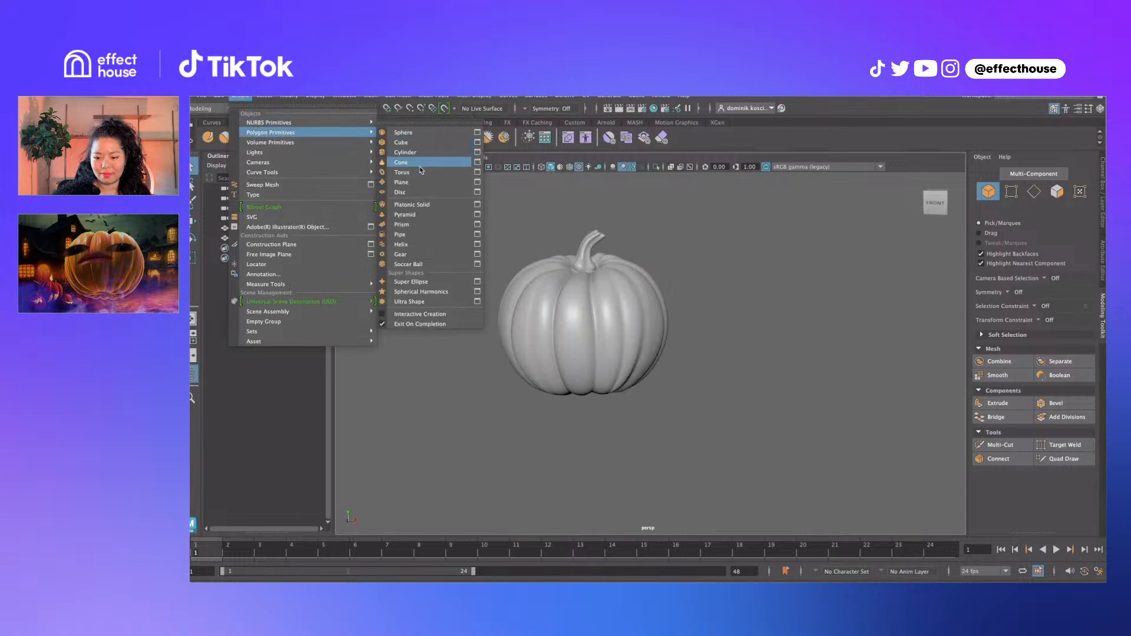
pyautogui.click(423, 134)
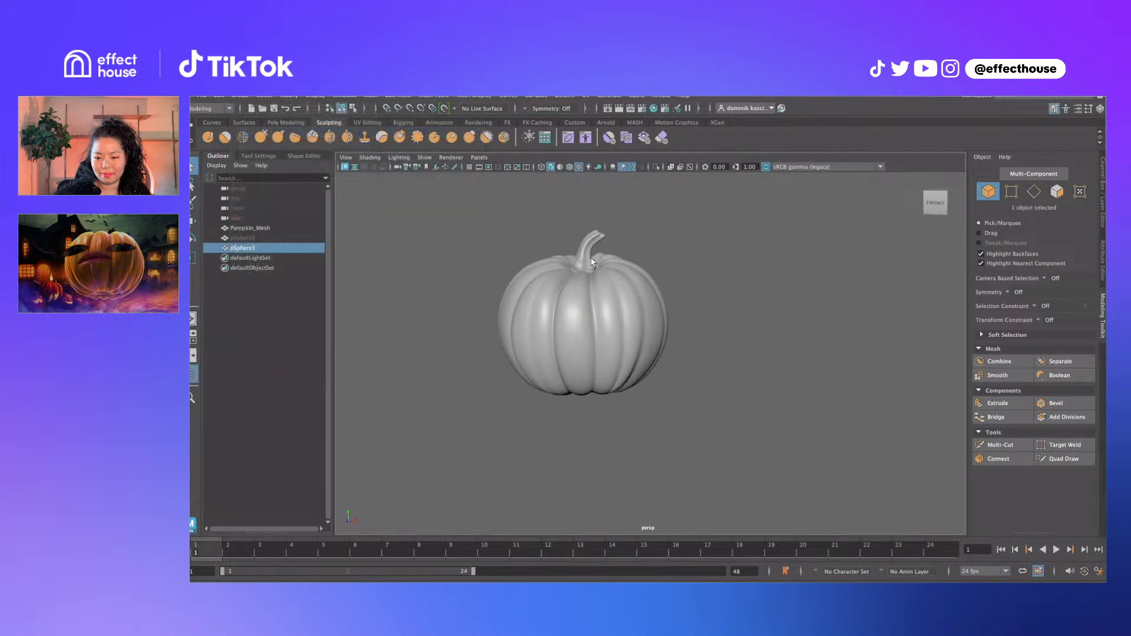
# Move the sphere to the right of the pumpkin and scale it up to pumpkin size
pyautogui.moveTo(621, 332); pyautogui.dragTo(761, 334)
pyautogui.keyDown('alt'); pyautogui.moveTo(759, 334); pyautogui.dragTo(706, 334, button='middle'); pyautogui.keyUp('alt')
pyautogui.press('r')
pyautogui.moveTo(682, 327); pyautogui.dragTo(753, 322)
# Set the sphere's height subdivisions to 12, leaving axis subdivisions at 20
pyautogui.press('t')
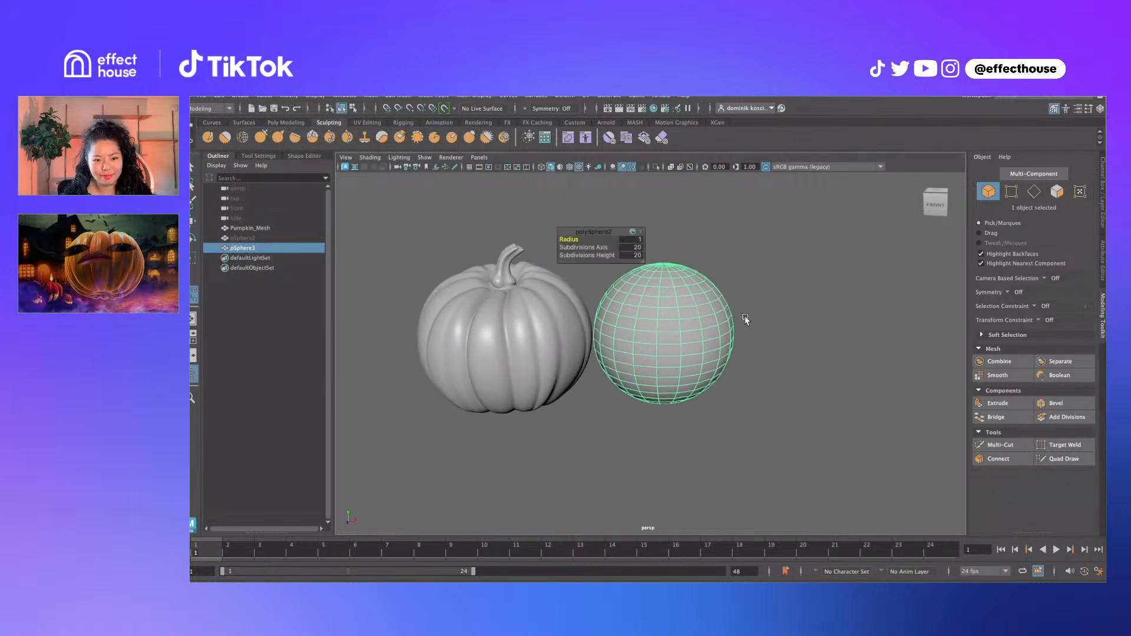
pyautogui.click(633, 248)
pyautogui.write('12')
pyautogui.press('Return')
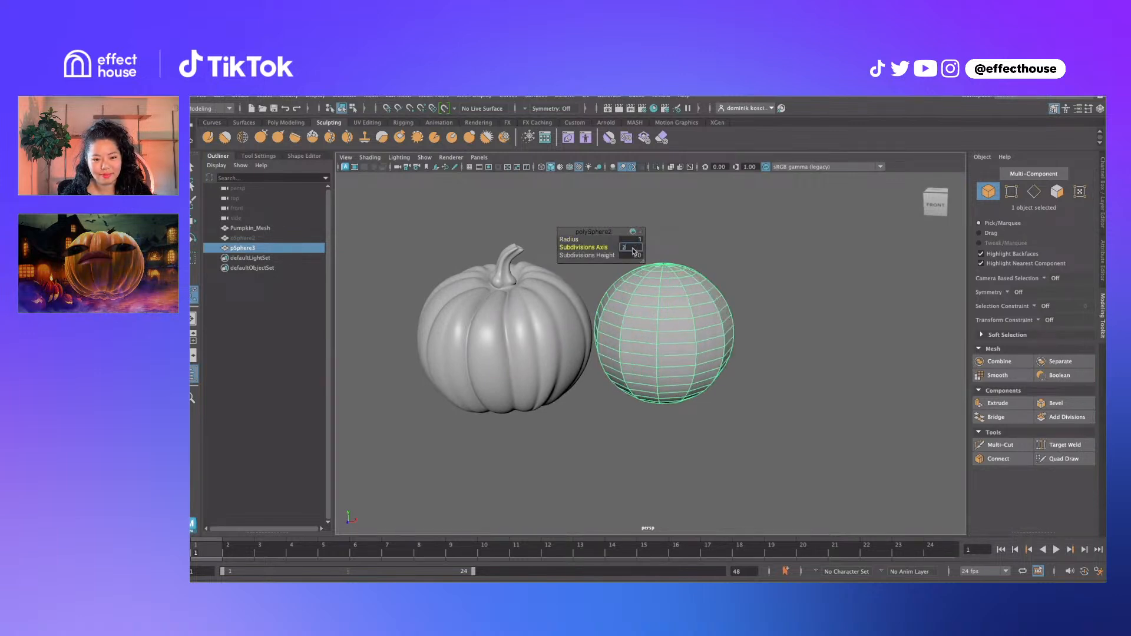
pyautogui.write('20')
pyautogui.press('Return')
pyautogui.click(635, 256)
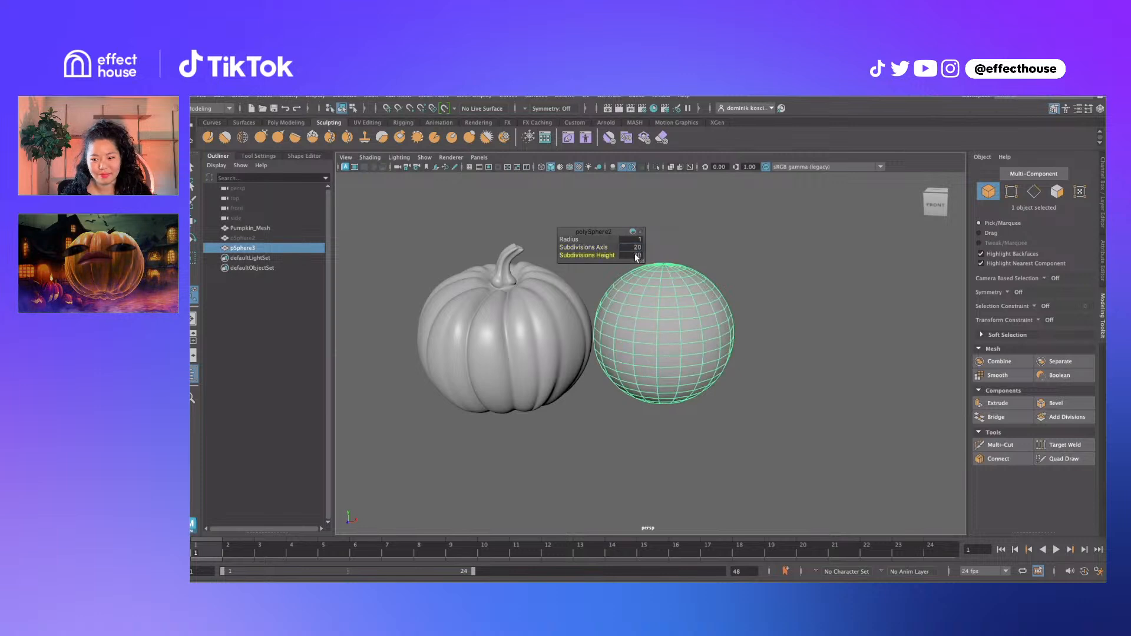
pyautogui.write('12')
pyautogui.press('Return')
# Compare with the pumpkin and lower the sphere's axis subdivisions to 14
pyautogui.keyDown('alt'); pyautogui.moveTo(693, 259); pyautogui.dragTo(698, 270); pyautogui.keyUp('alt')
pyautogui.click(554, 354)
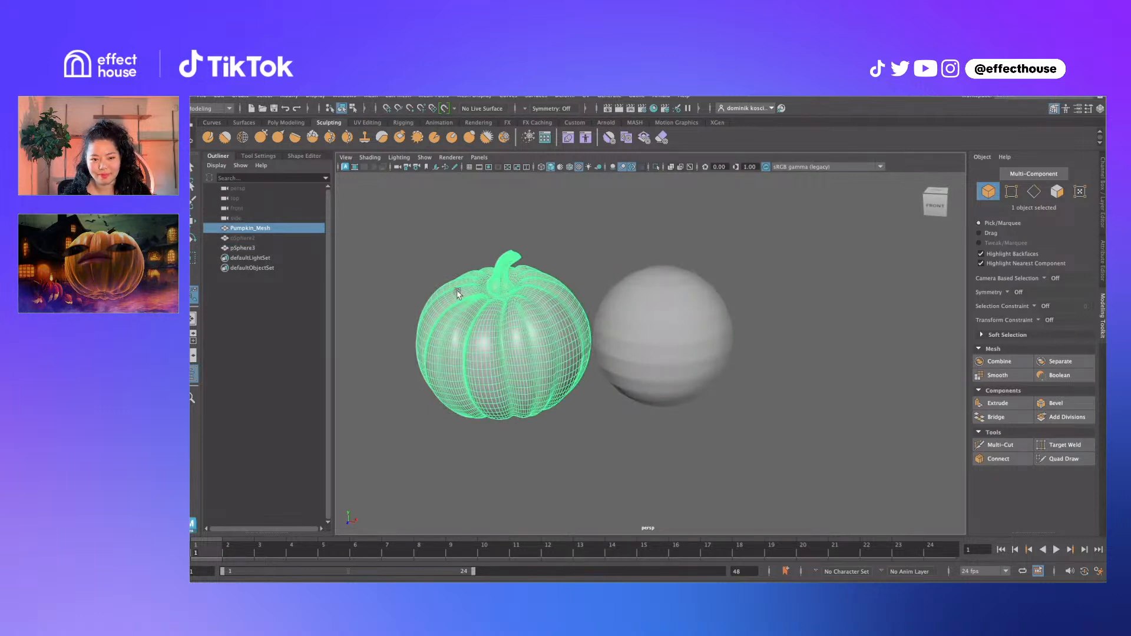
pyautogui.keyDown('alt'); pyautogui.moveTo(458, 294); pyautogui.dragTo(501, 304); pyautogui.keyUp('alt')
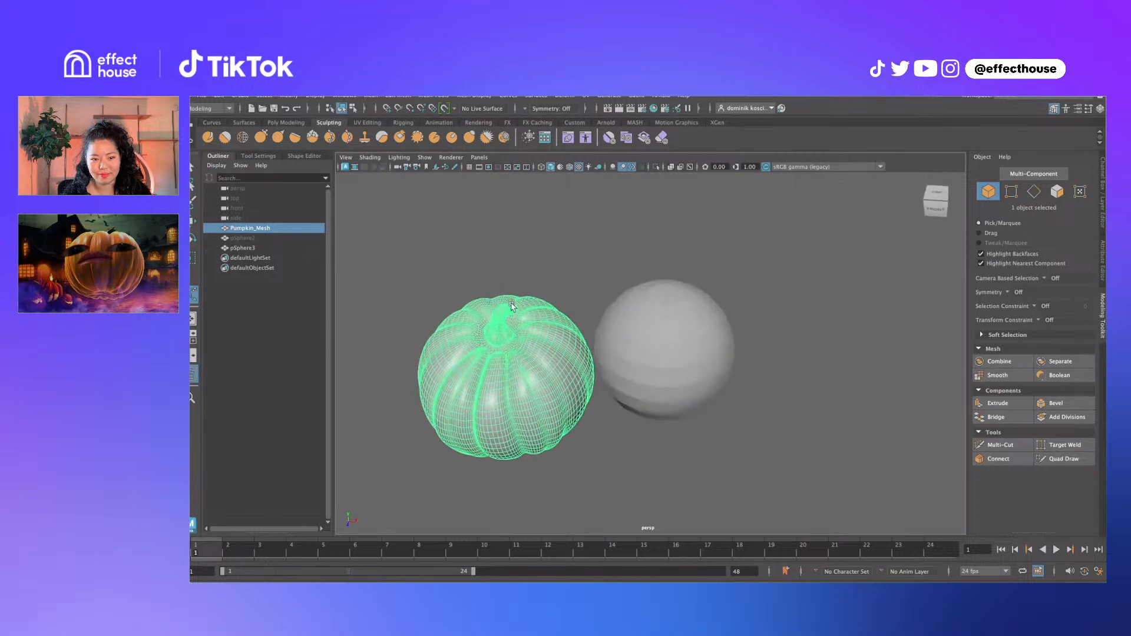
pyautogui.keyDown('alt'); pyautogui.moveTo(517, 386); pyautogui.dragTo(651, 323); pyautogui.keyUp('alt')
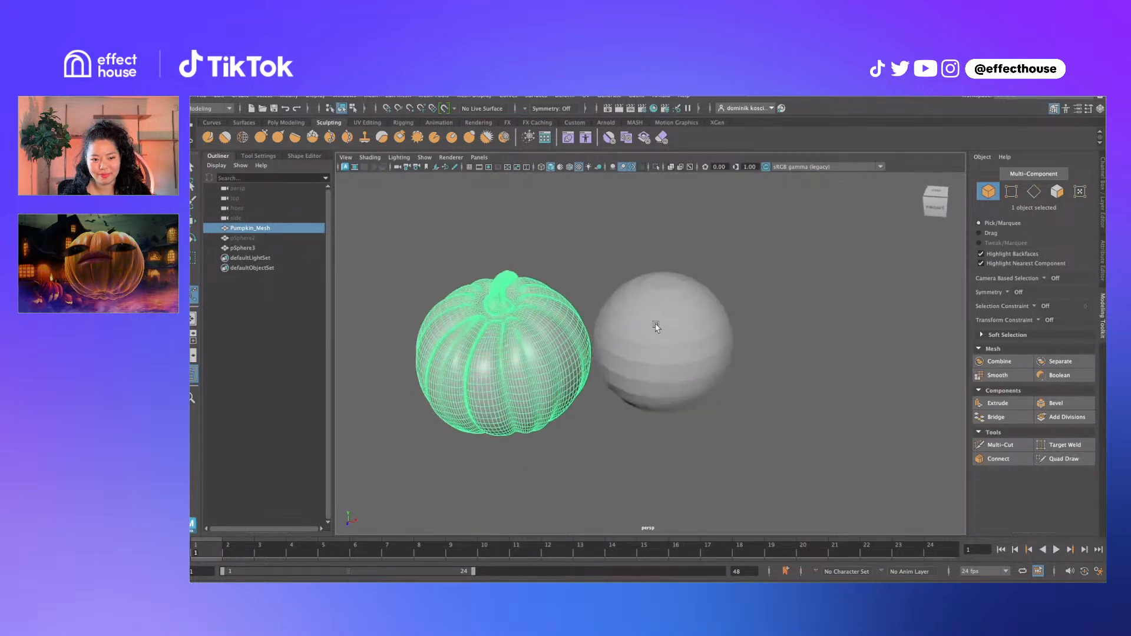
pyautogui.click(661, 308)
pyautogui.press('t')
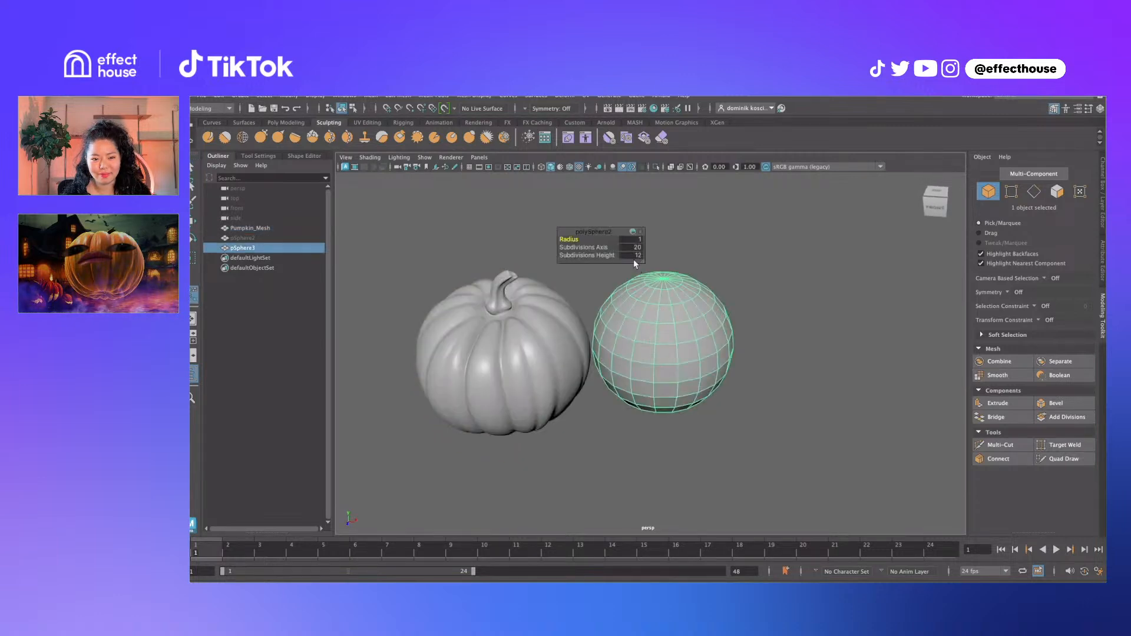
pyautogui.click(637, 250)
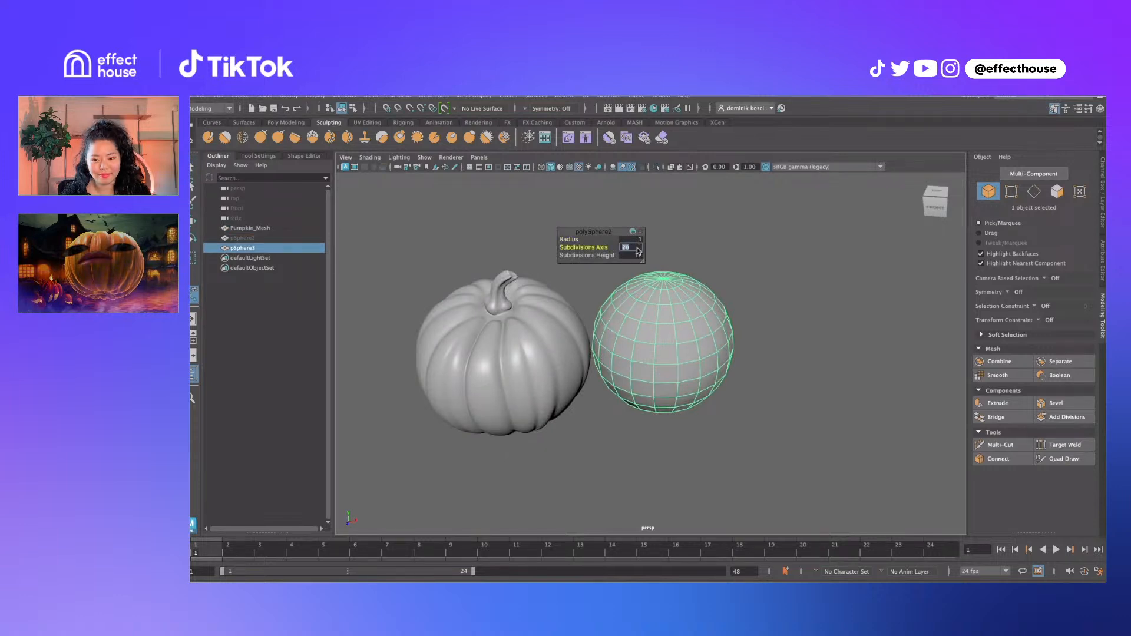
pyautogui.press('Return')
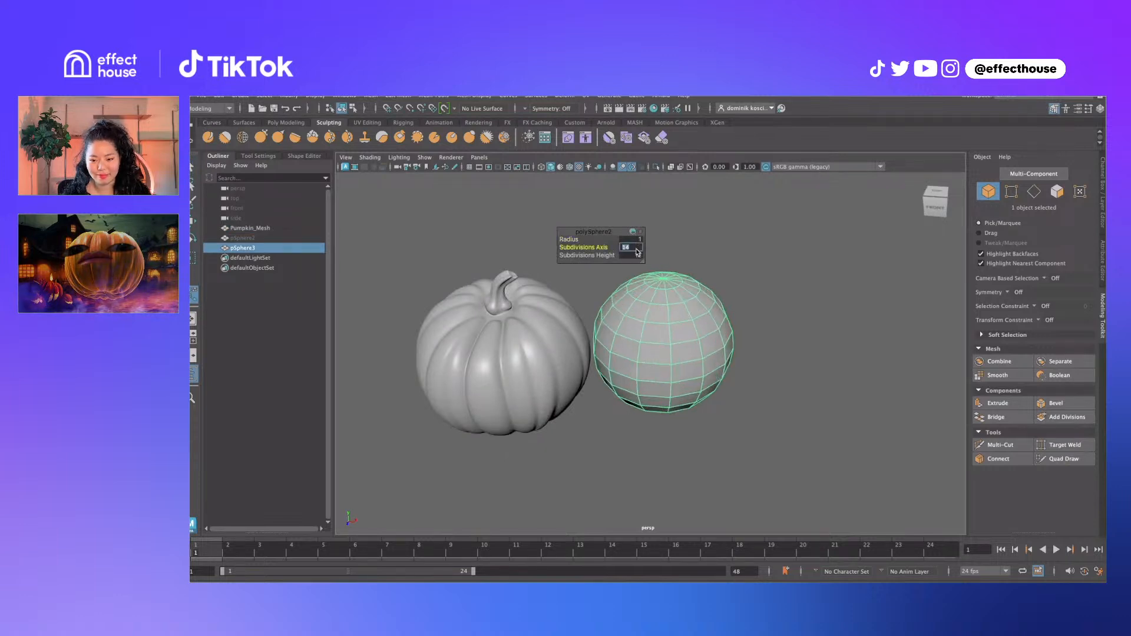
pyautogui.moveTo(703, 293)
pyautogui.keyDown('alt'); pyautogui.mouseDown()
pyautogui.moveTo(695, 305)
pyautogui.moveTo(690, 298)
pyautogui.mouseUp(); pyautogui.keyUp('alt')
pyautogui.press('q')
pyautogui.moveTo(691, 277); pyautogui.dragTo(668, 274, button='right')
# Select the sphere's top and bottom pole vertices and frame them in view
pyautogui.click(660, 269)
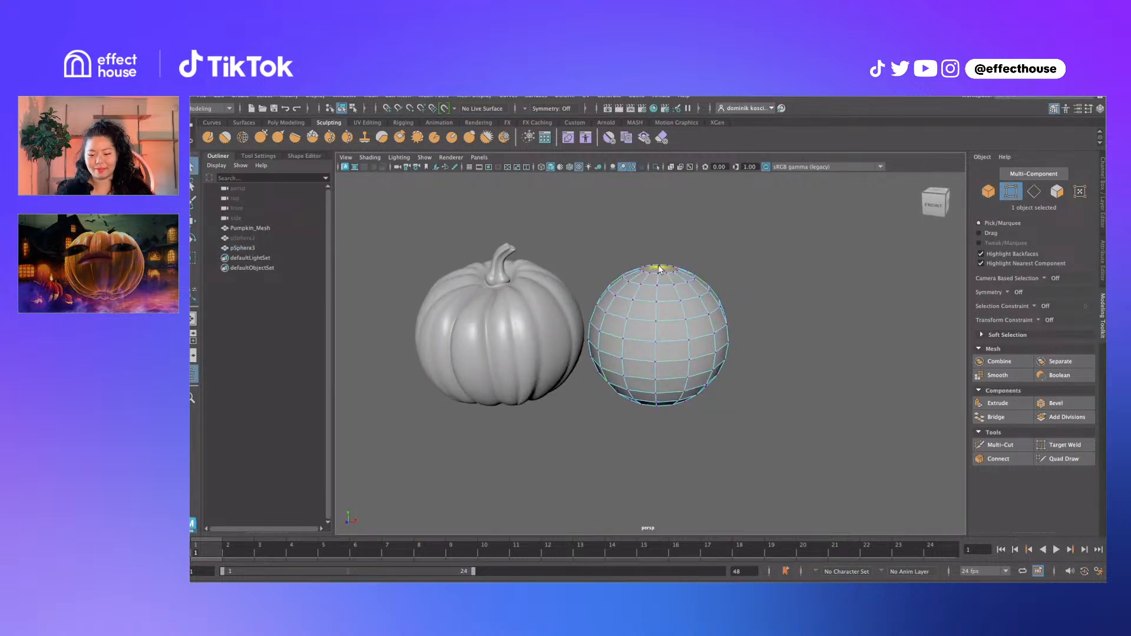
pyautogui.keyDown('alt'); pyautogui.moveTo(698, 317); pyautogui.dragTo(705, 262); pyautogui.keyUp('alt')
pyautogui.keyDown('shift'); pyautogui.click(662, 378); pyautogui.keyUp('shift')
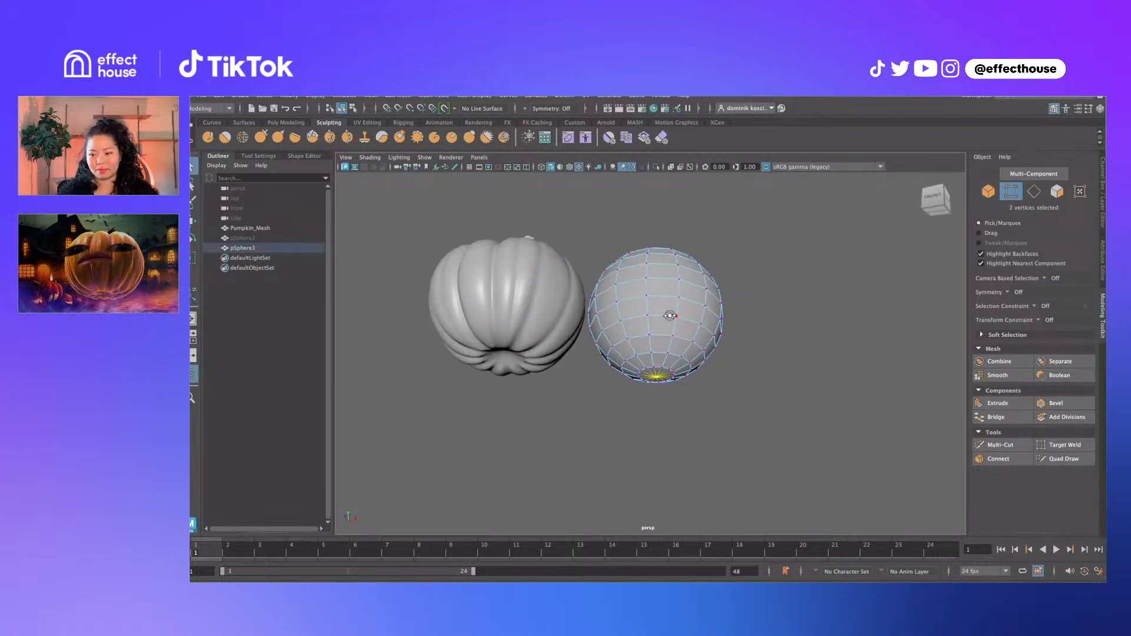
pyautogui.keyDown('alt'); pyautogui.moveTo(662, 378); pyautogui.dragTo(544, 246); pyautogui.keyUp('alt')
pyautogui.press('space')
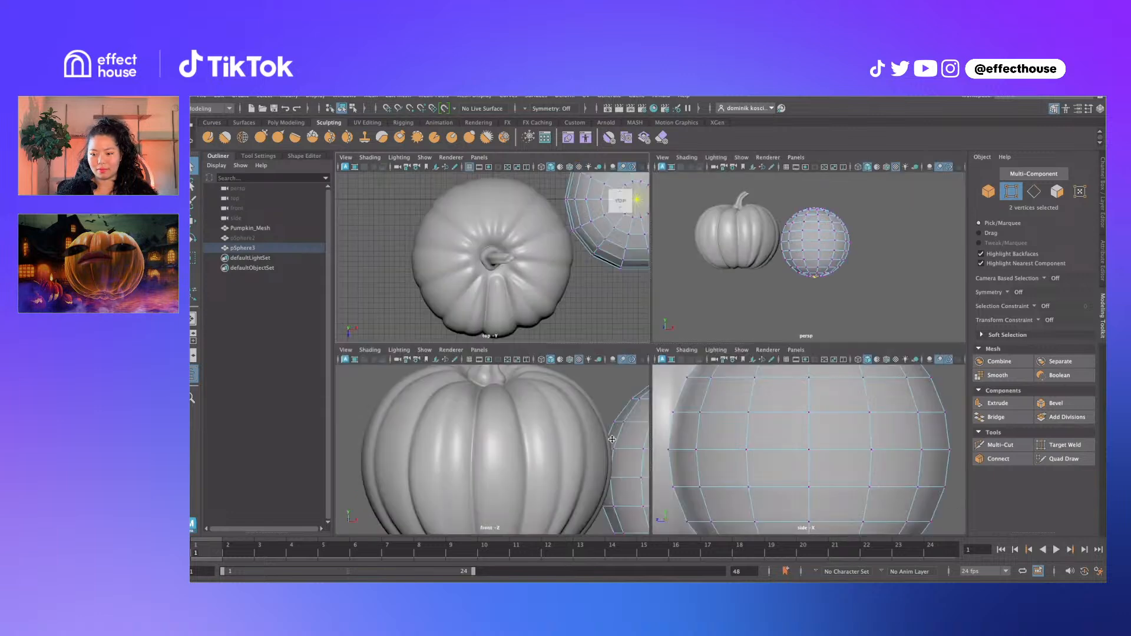
pyautogui.press('f')
pyautogui.scroll(-3, 444, 433)
pyautogui.keyDown('alt'); pyautogui.moveTo(444, 433); pyautogui.dragTo(518, 435, button='middle'); pyautogui.keyUp('alt')
pyautogui.keyDown('alt'); pyautogui.moveTo(462, 388); pyautogui.dragTo(514, 418, button='middle'); pyautogui.keyUp('alt')
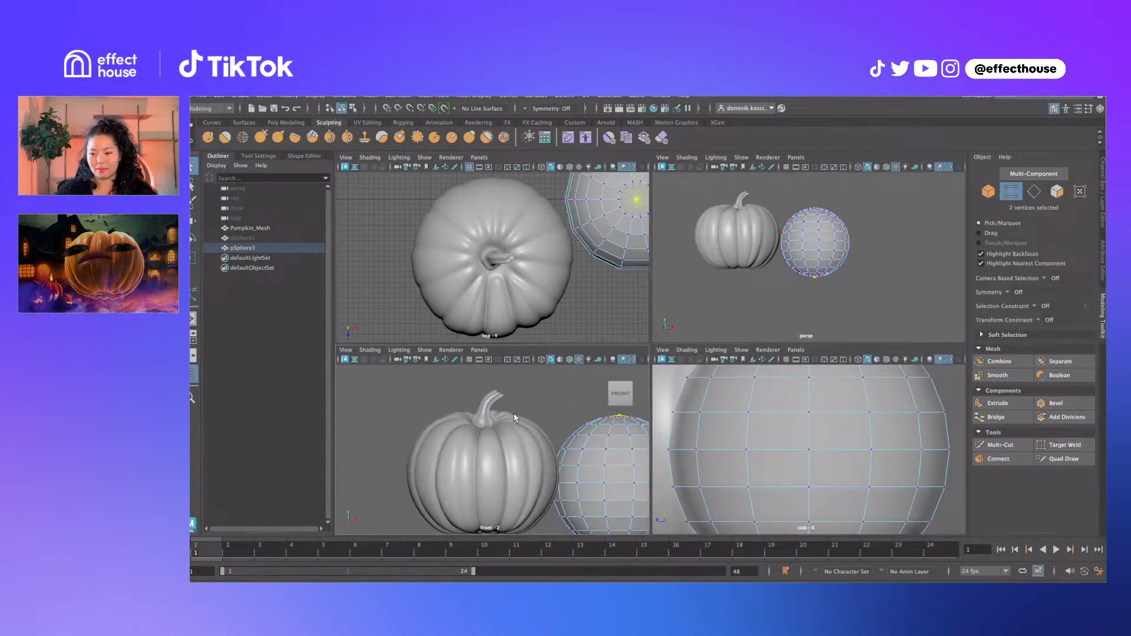
pyautogui.scroll(-5, 743, 414)
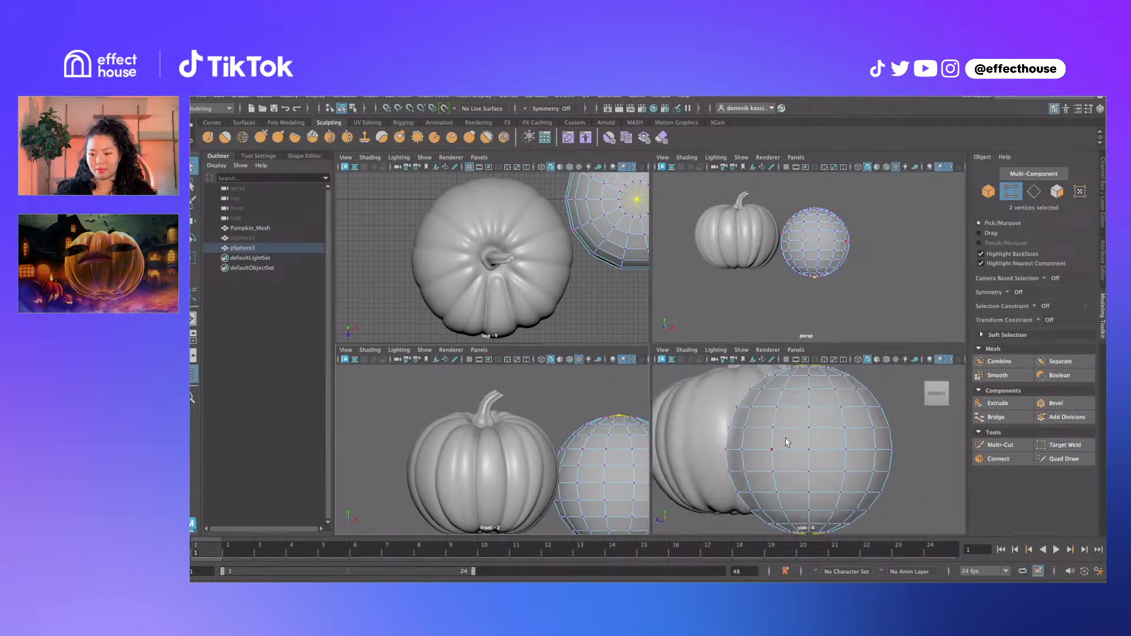
pyautogui.press('space')
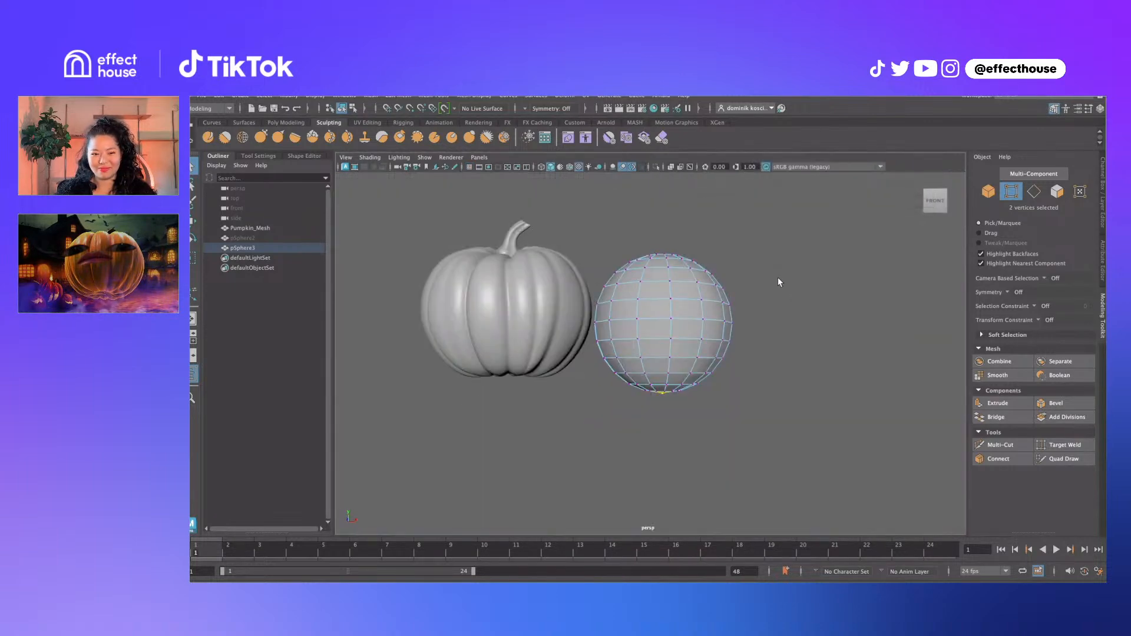
pyautogui.keyDown('alt'); pyautogui.moveTo(778, 277); pyautogui.dragTo(776, 341); pyautogui.keyUp('alt')
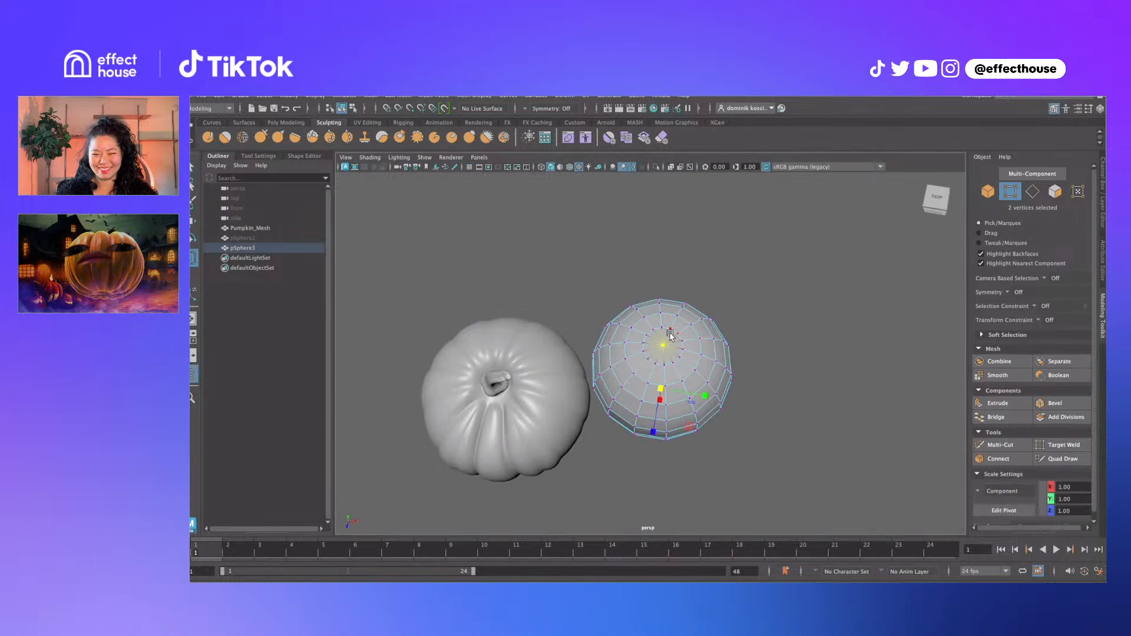
# Scale the poles down along world Y with soft selection to flatten the sphere
pyautogui.press('b')
pyautogui.moveTo(669, 331); pyautogui.dragTo(703, 297)
pyautogui.click(659, 436)
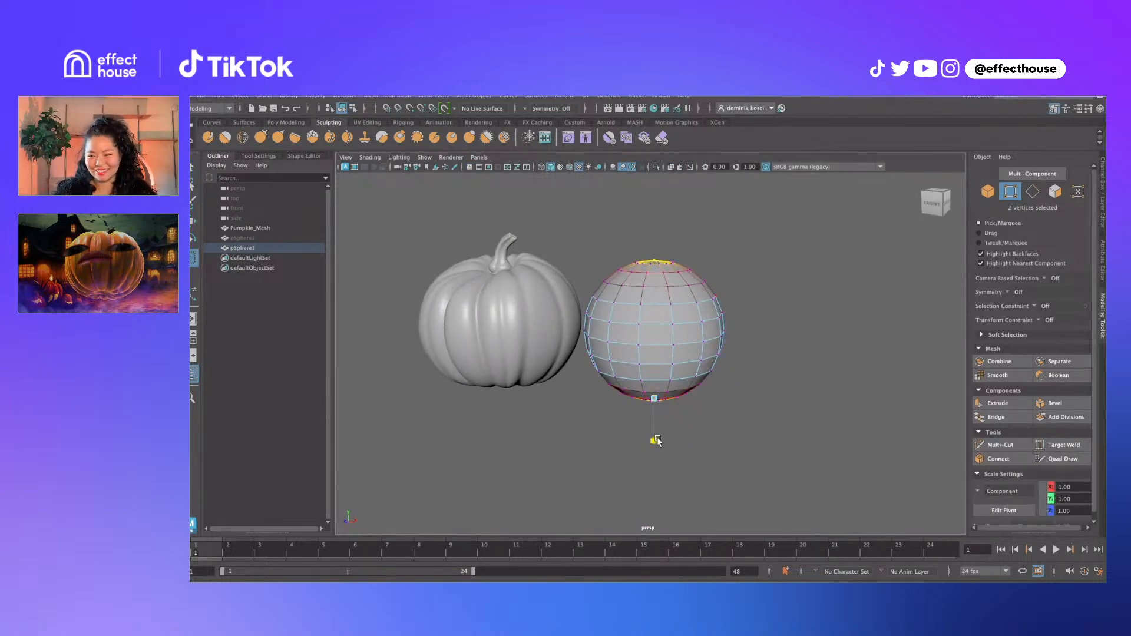
pyautogui.hotkey('ctrl', 'z')
pyautogui.keyDown('ctrl'); pyautogui.keyDown('shift'); pyautogui.moveTo(677, 360); pyautogui.dragTo(648, 363, button='right'); pyautogui.keyUp('shift'); pyautogui.keyUp('ctrl')
pyautogui.moveTo(656, 277); pyautogui.dragTo(705, 355)
pyautogui.press('q')
pyautogui.press('r')
pyautogui.press('b')
pyautogui.moveTo(672, 319); pyautogui.dragTo(657, 301)
pyautogui.press('b')
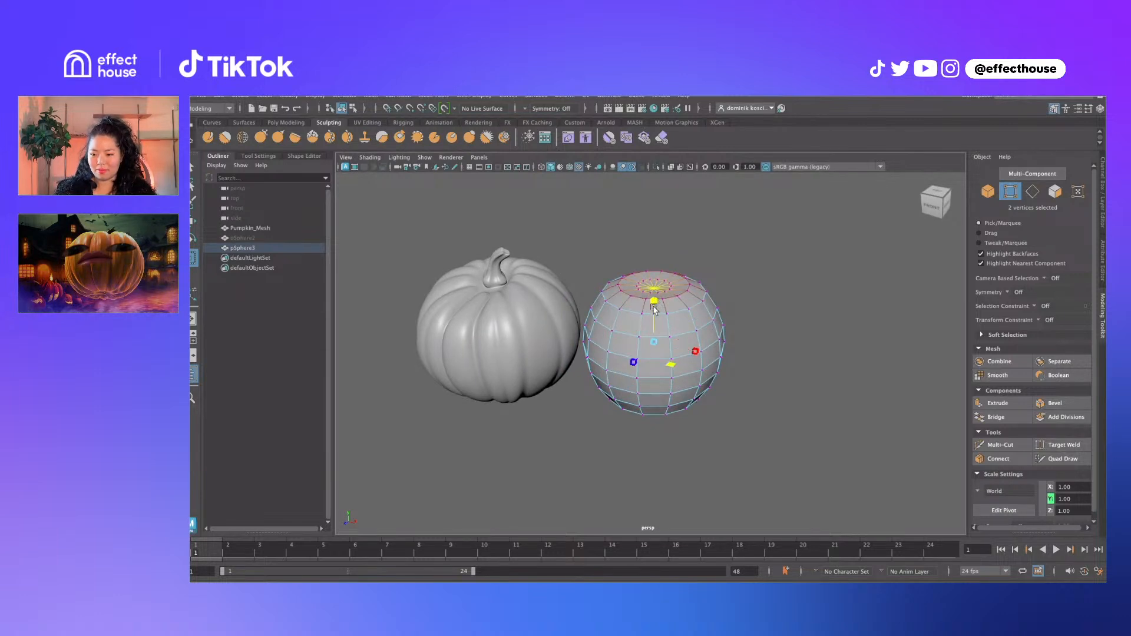
pyautogui.press('q')
pyautogui.click(737, 252)
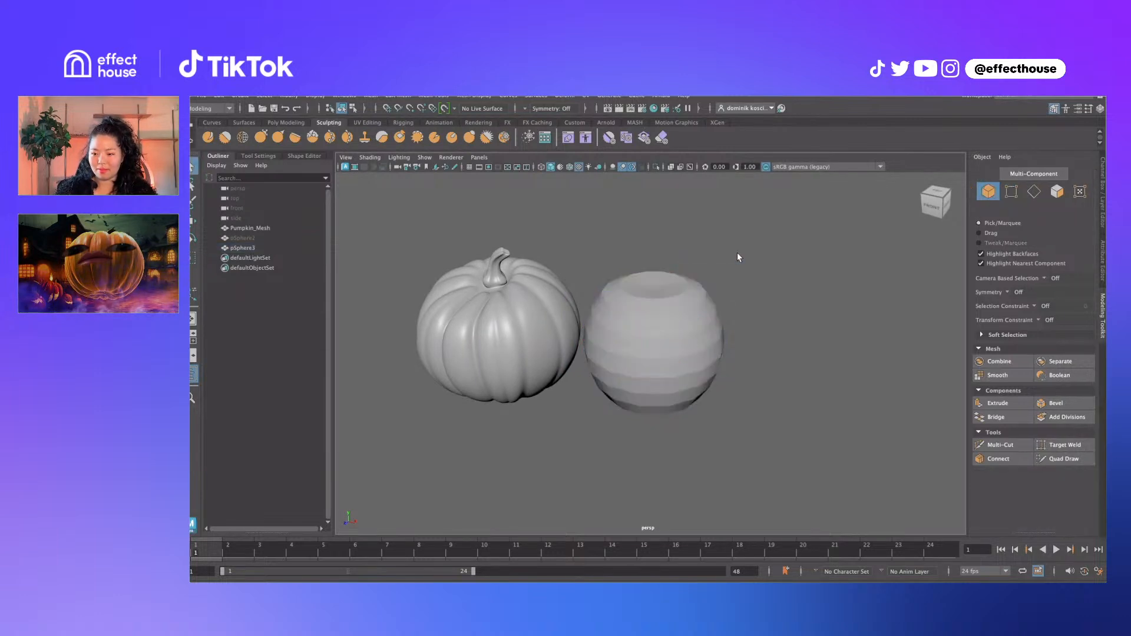
# Widen the sphere by scaling out one of its edge loops
pyautogui.keyDown('alt'); pyautogui.moveTo(664, 372); pyautogui.dragTo(674, 348); pyautogui.keyUp('alt')
pyautogui.click(676, 346)
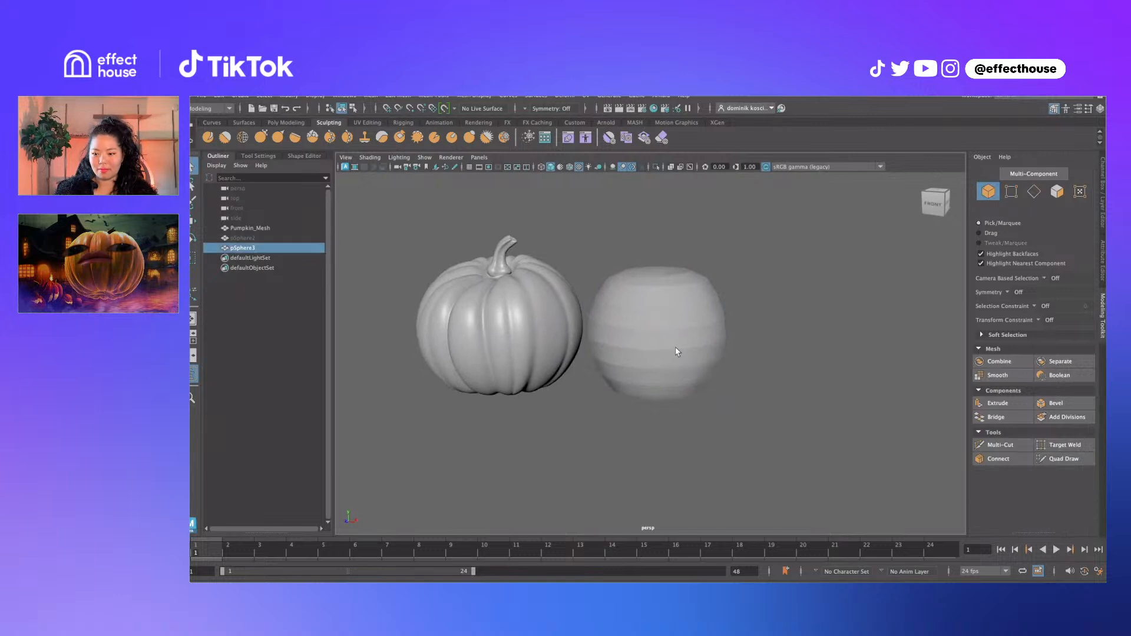
pyautogui.moveTo(676, 346); pyautogui.dragTo(678, 329, button='right')
pyautogui.doubleClick(679, 330)
pyautogui.press('r')
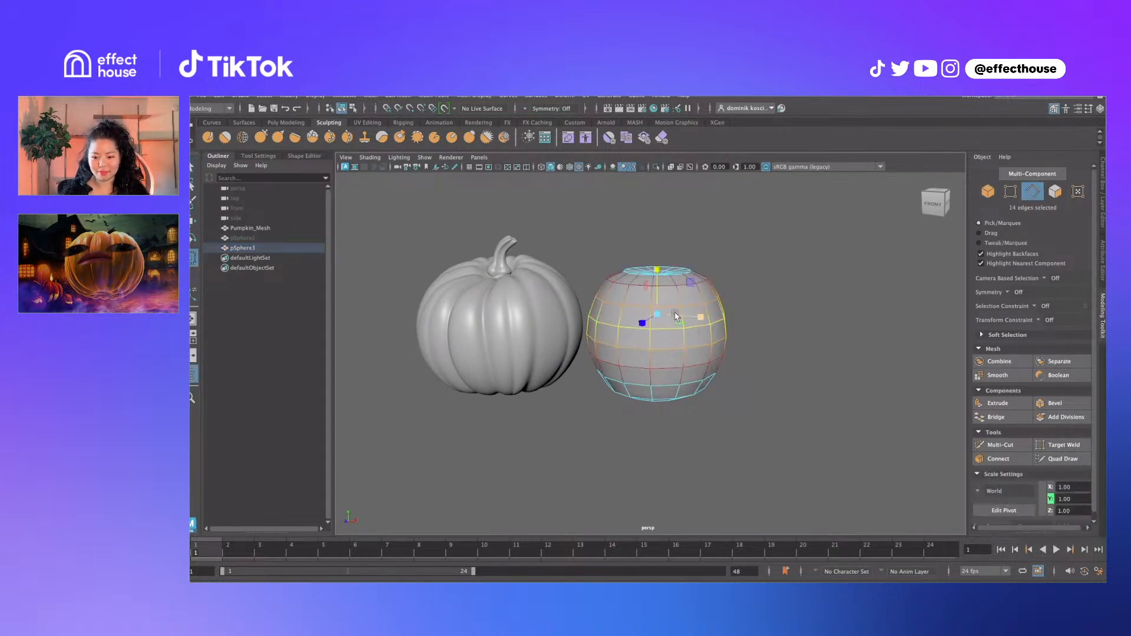
pyautogui.moveTo(627, 320); pyautogui.dragTo(662, 312)
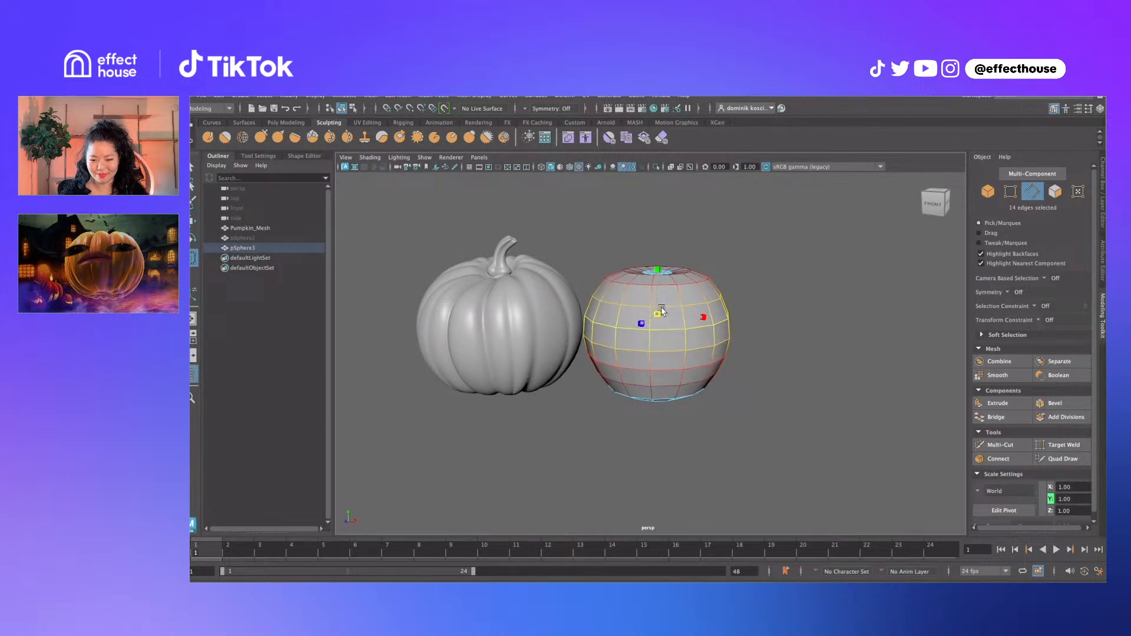
pyautogui.press('q')
# Raise the sphere's upper edge rings and scale them slightly inward
pyautogui.click(521, 319)
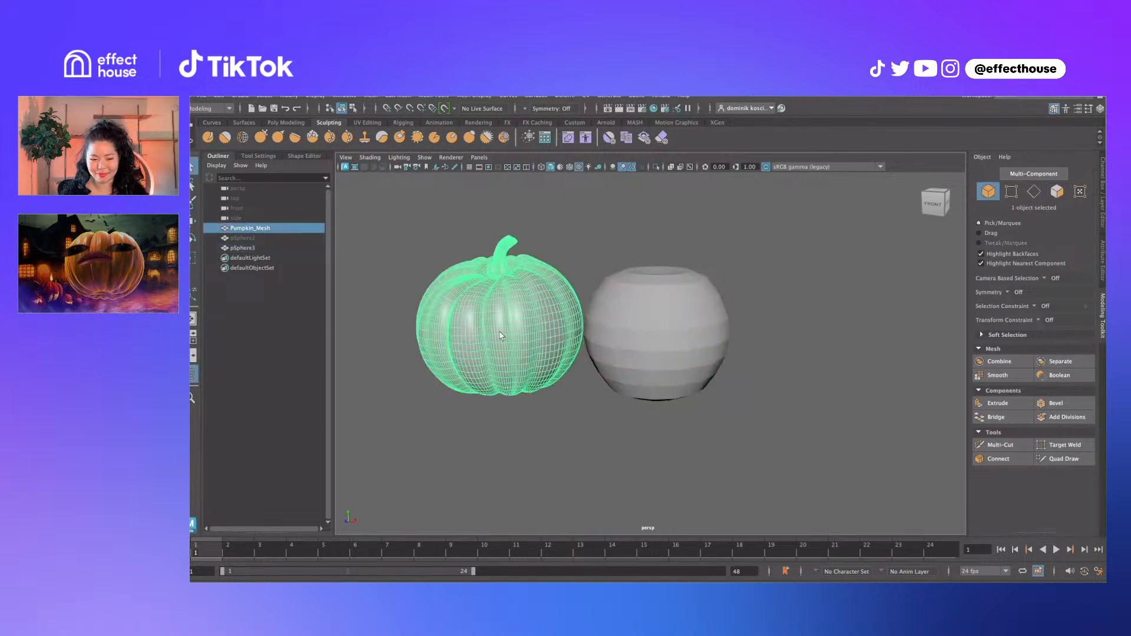
pyautogui.click(635, 323)
pyautogui.moveTo(652, 322); pyautogui.dragTo(574, 337, button='right')
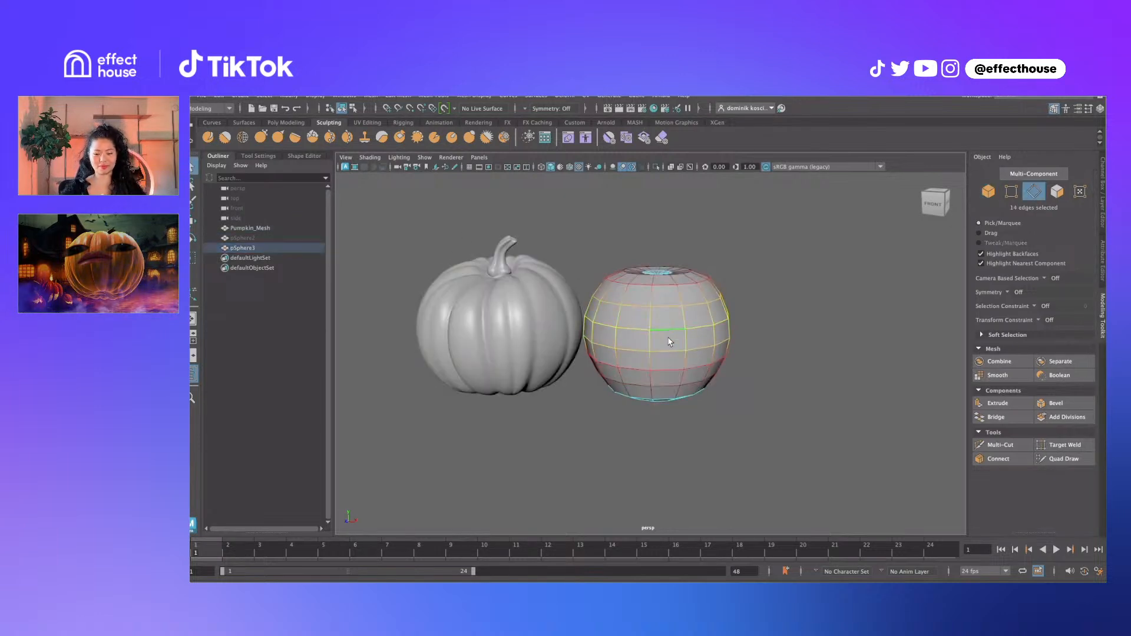
pyautogui.click(526, 327)
pyautogui.click(666, 312)
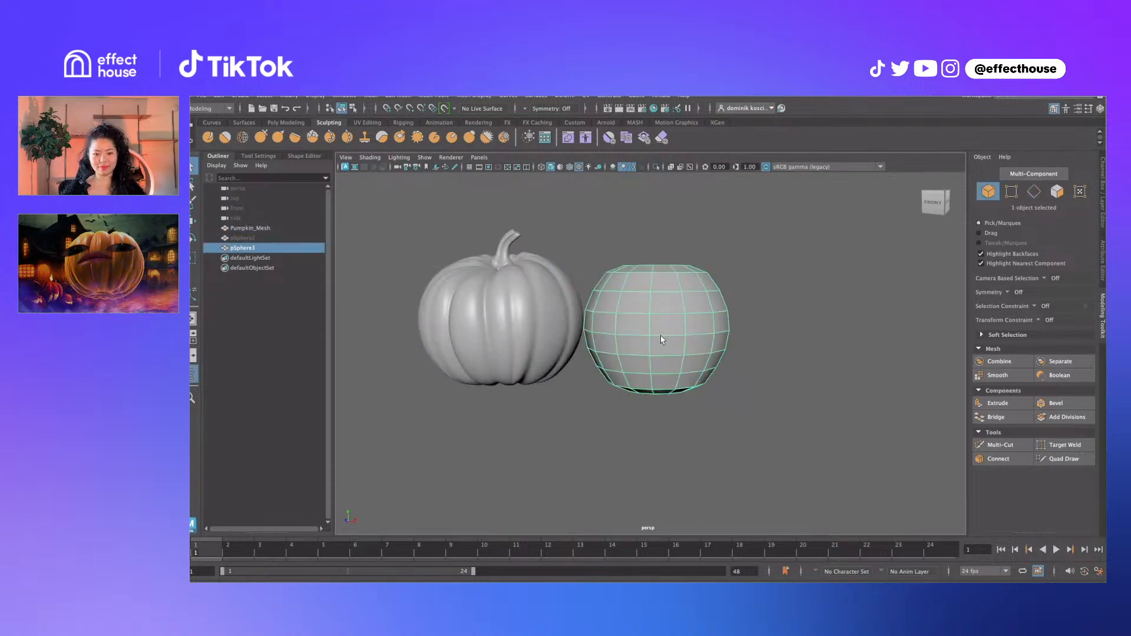
pyautogui.moveTo(662, 340); pyautogui.dragTo(660, 306, button='right')
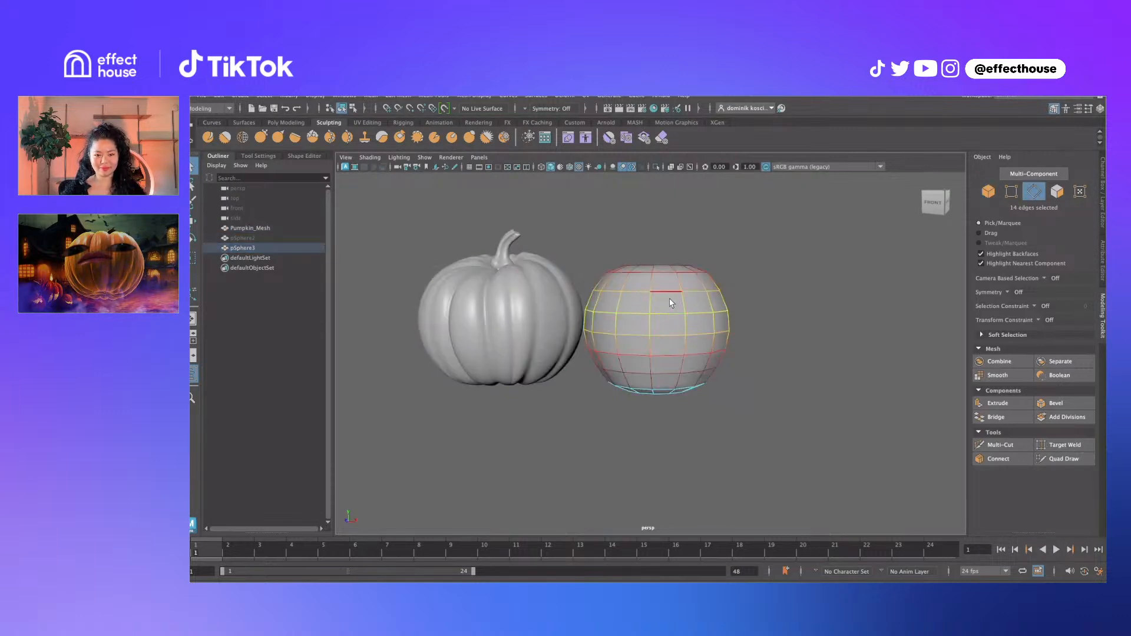
pyautogui.press('r')
pyautogui.press('w')
pyautogui.moveTo(659, 286); pyautogui.dragTo(659, 277)
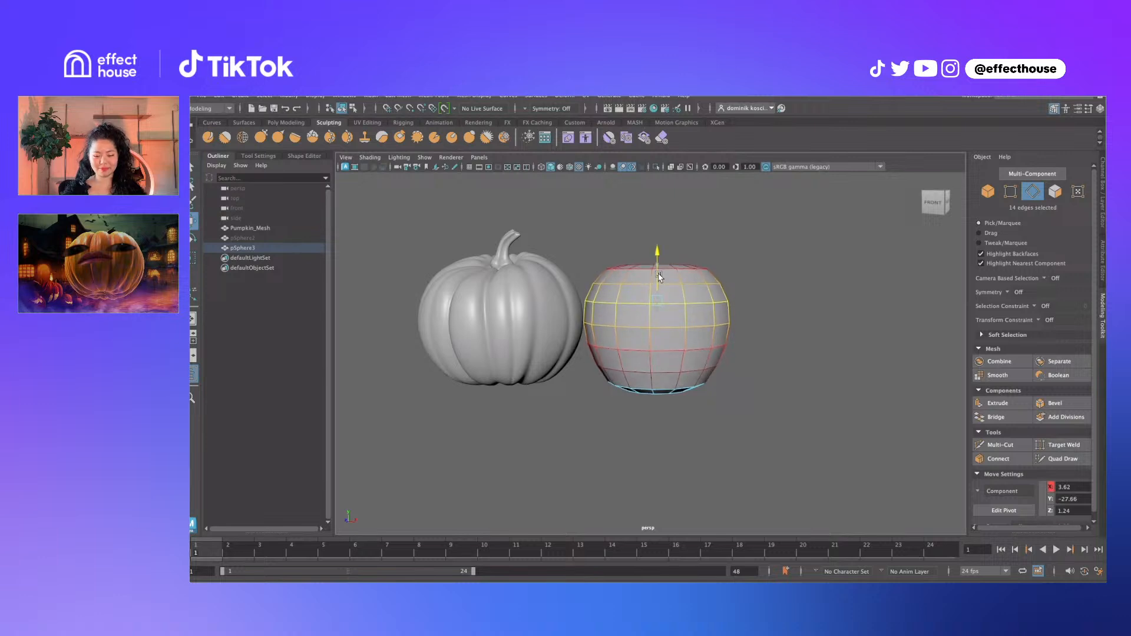
pyautogui.press('r')
pyautogui.keyDown('ctrl'); pyautogui.moveTo(657, 282); pyautogui.dragTo(657, 283); pyautogui.keyUp('ctrl')
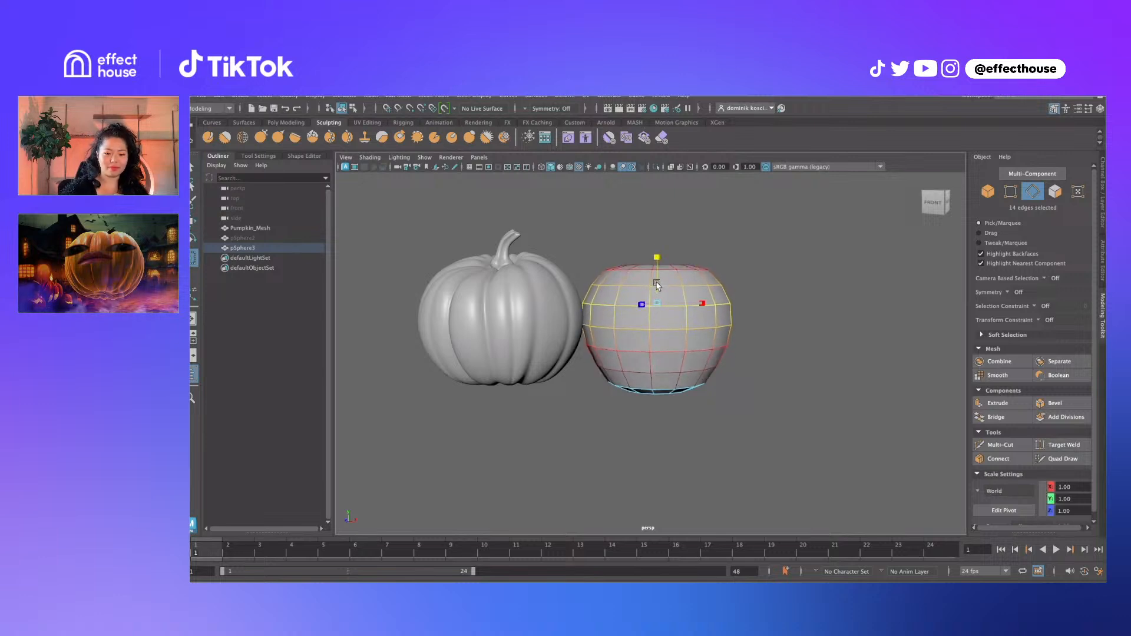
pyautogui.doubleClick(745, 275)
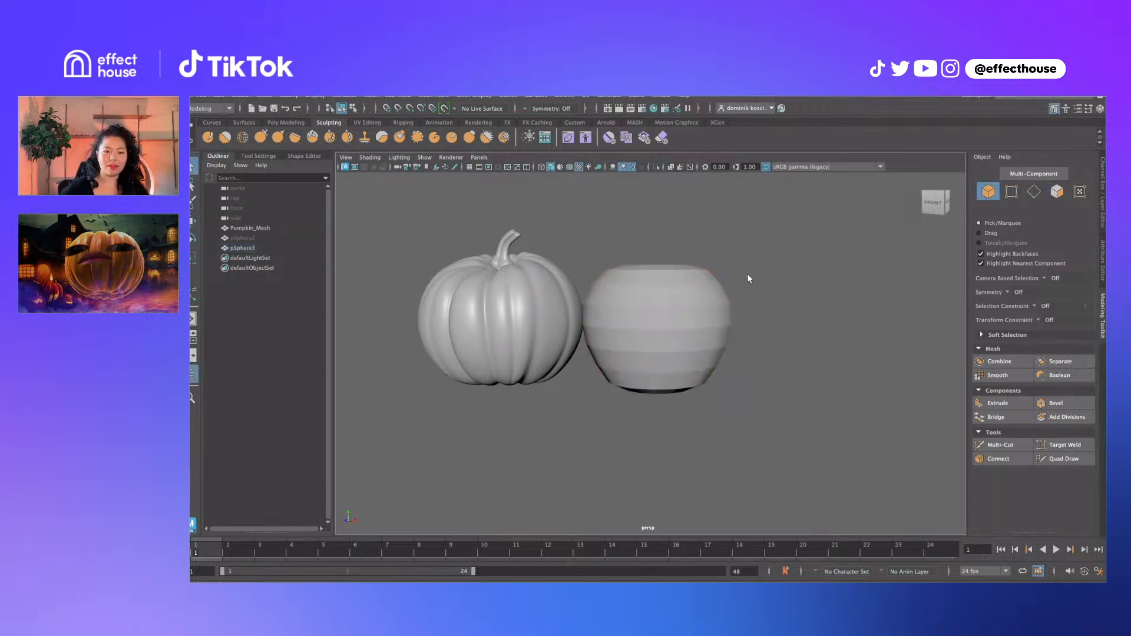
pyautogui.click(701, 318)
pyautogui.keyDown('alt'); pyautogui.moveTo(700, 320); pyautogui.dragTo(641, 368); pyautogui.keyUp('alt')
# Select the first alternating pole-to-pole face columns on the front of the sphere
pyautogui.press('F11')
pyautogui.click(644, 300)
pyautogui.keyDown('shift'); pyautogui.doubleClick(646, 340); pyautogui.keyUp('shift')
pyautogui.keyDown('shift'); pyautogui.click(643, 325); pyautogui.keyUp('shift')
pyautogui.keyDown('shift'); pyautogui.doubleClick(642, 314); pyautogui.keyUp('shift')
pyautogui.keyDown('shift'); pyautogui.click(650, 361); pyautogui.keyUp('shift')
pyautogui.keyDown('shift'); pyautogui.click(641, 373); pyautogui.keyUp('shift')
pyautogui.keyDown('shift'); pyautogui.doubleClick(634, 357); pyautogui.keyUp('shift')
pyautogui.keyDown('shift'); pyautogui.click(647, 340); pyautogui.keyUp('shift')
pyautogui.keyDown('shift'); pyautogui.doubleClick(639, 359); pyautogui.keyUp('shift')
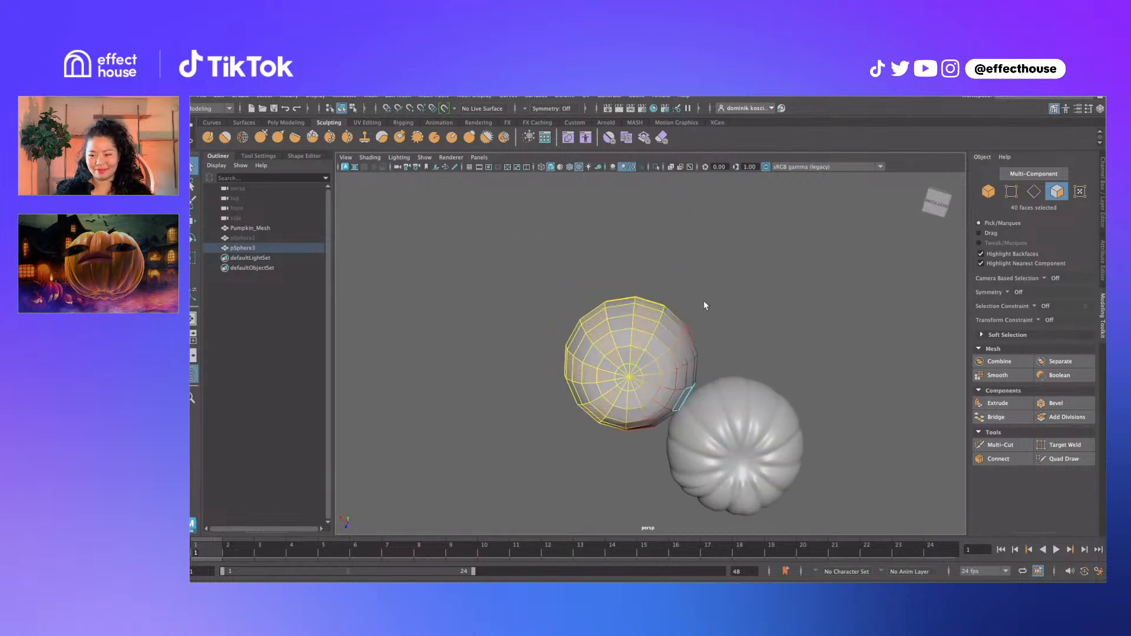
# Add the alternate face columns on the sphere's far side to the selection
pyautogui.keyDown('alt'); pyautogui.moveTo(705, 306); pyautogui.dragTo(776, 394); pyautogui.keyUp('alt')
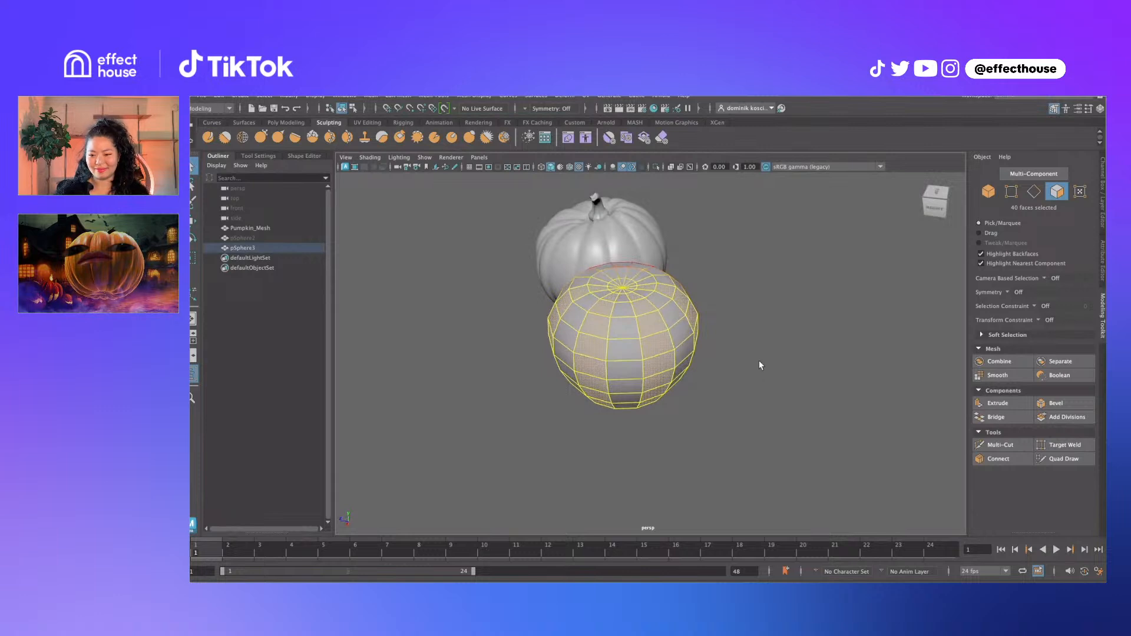
pyautogui.keyDown('alt'); pyautogui.moveTo(686, 317); pyautogui.dragTo(665, 329); pyautogui.keyUp('alt')
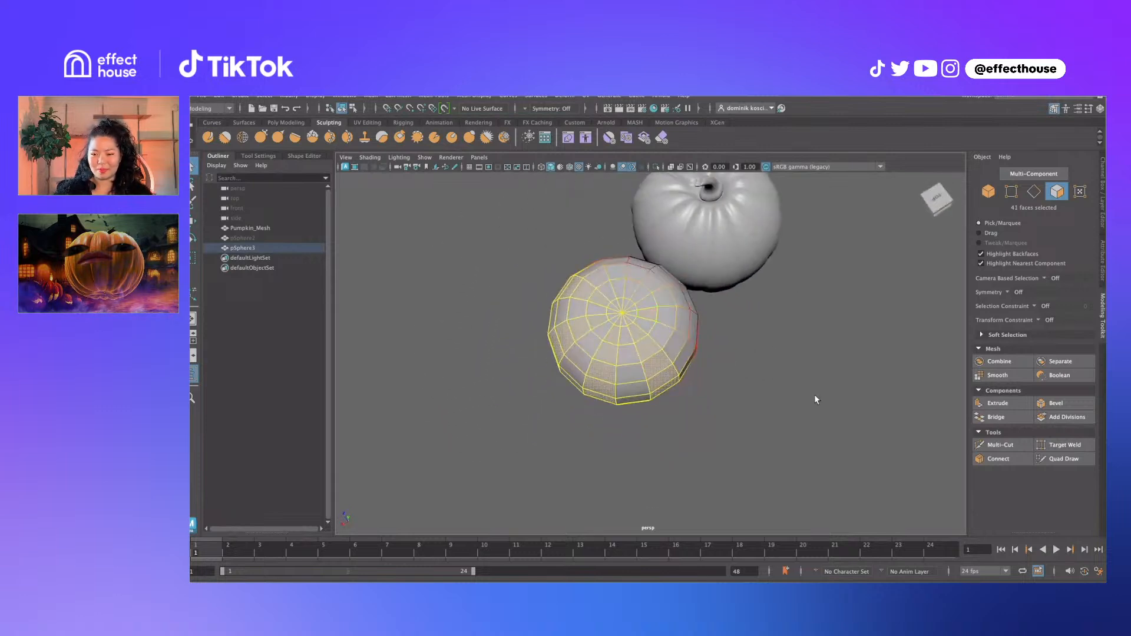
pyautogui.keyDown('alt'); pyautogui.moveTo(817, 400); pyautogui.dragTo(730, 313); pyautogui.keyUp('alt')
pyautogui.keyDown('shift'); pyautogui.doubleClick(661, 383); pyautogui.keyUp('shift')
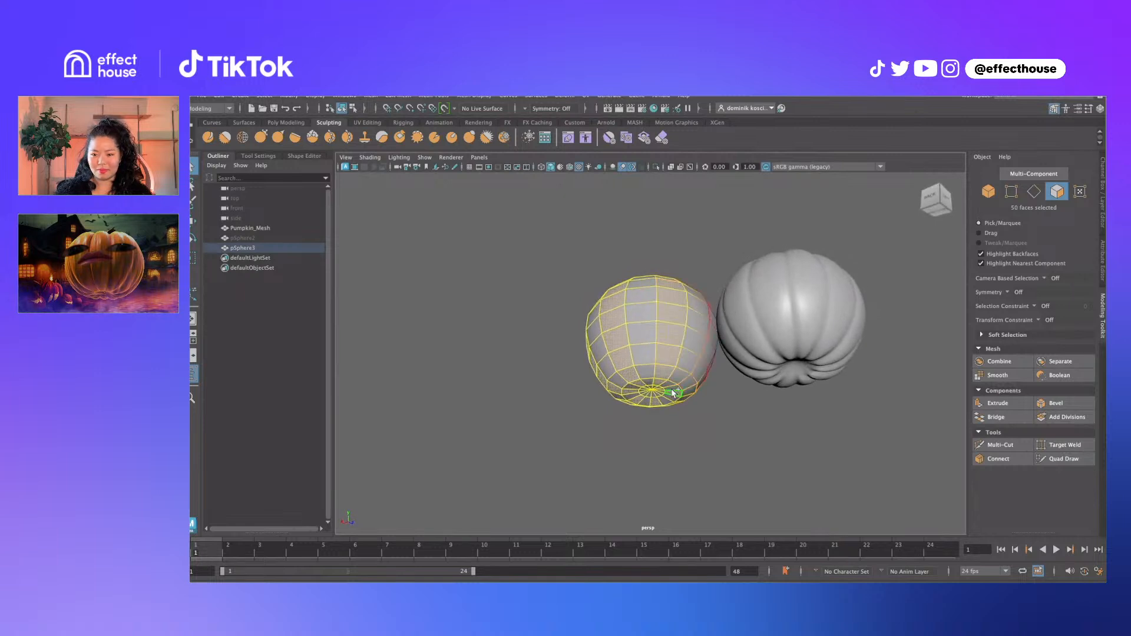
pyautogui.keyDown('shift'); pyautogui.click(672, 389); pyautogui.keyUp('shift')
pyautogui.keyDown('alt'); pyautogui.moveTo(734, 309); pyautogui.dragTo(677, 309); pyautogui.keyUp('alt')
pyautogui.keyDown('shift'); pyautogui.doubleClick(684, 328); pyautogui.keyUp('shift')
pyautogui.keyDown('shift'); pyautogui.click(703, 316); pyautogui.keyUp('shift')
# Extrude the face columns outward (Local Translate Z 0.908) and narrow the strips into ribs
pyautogui.keyDown('shift'); pyautogui.doubleClick(687, 357); pyautogui.keyUp('shift')
pyautogui.press('r')
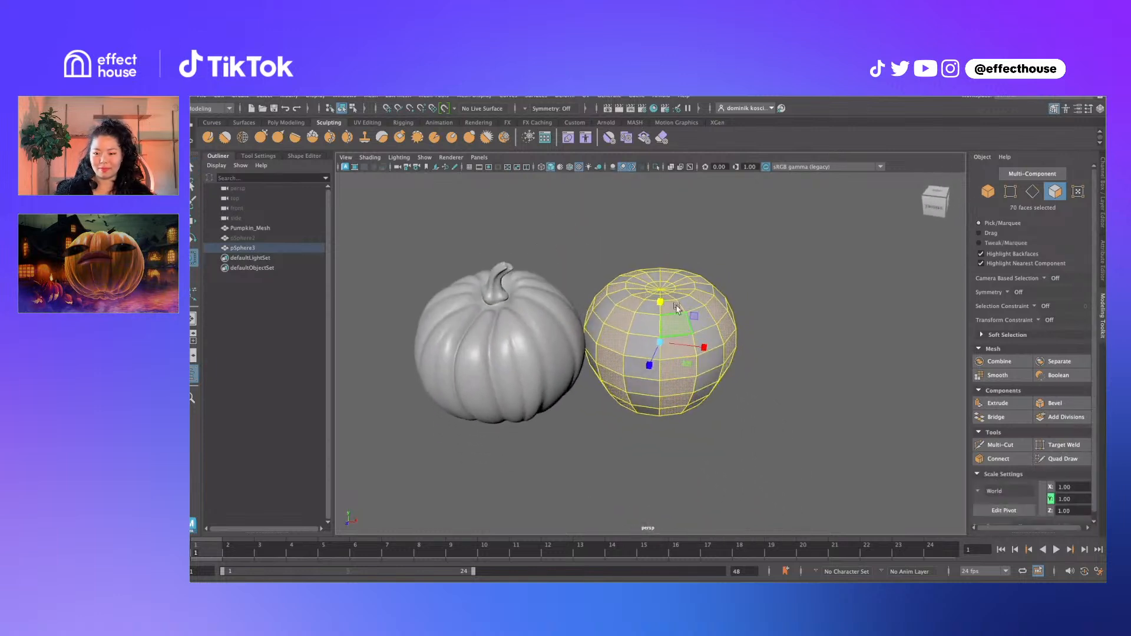
pyautogui.keyDown('shift'); pyautogui.rightClick(676, 304); pyautogui.keyUp('shift')
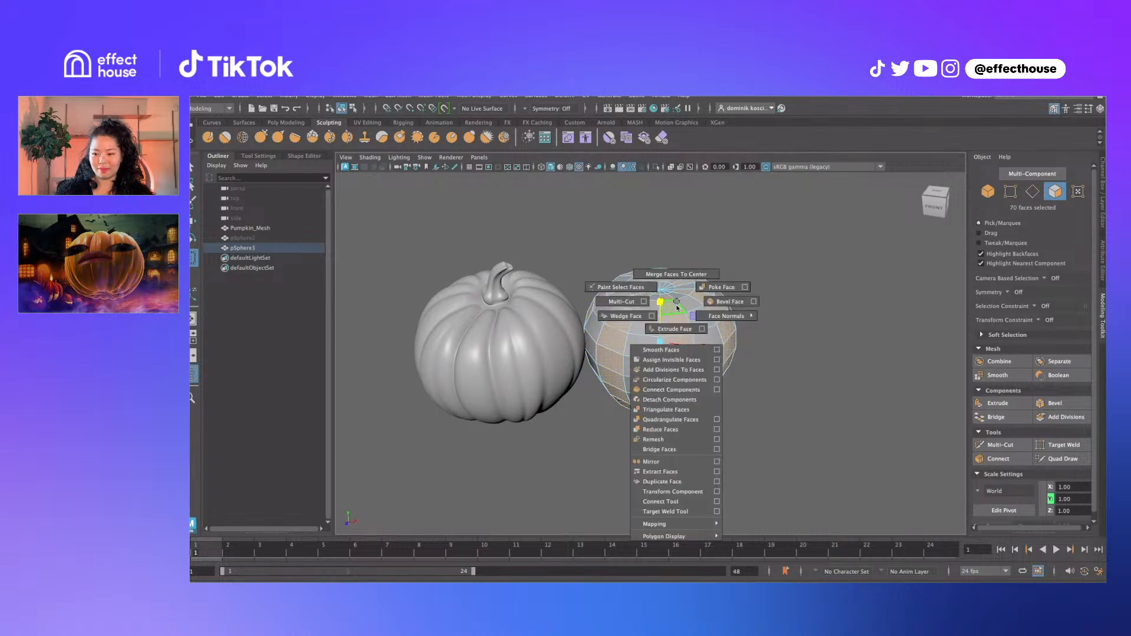
pyautogui.click(684, 330)
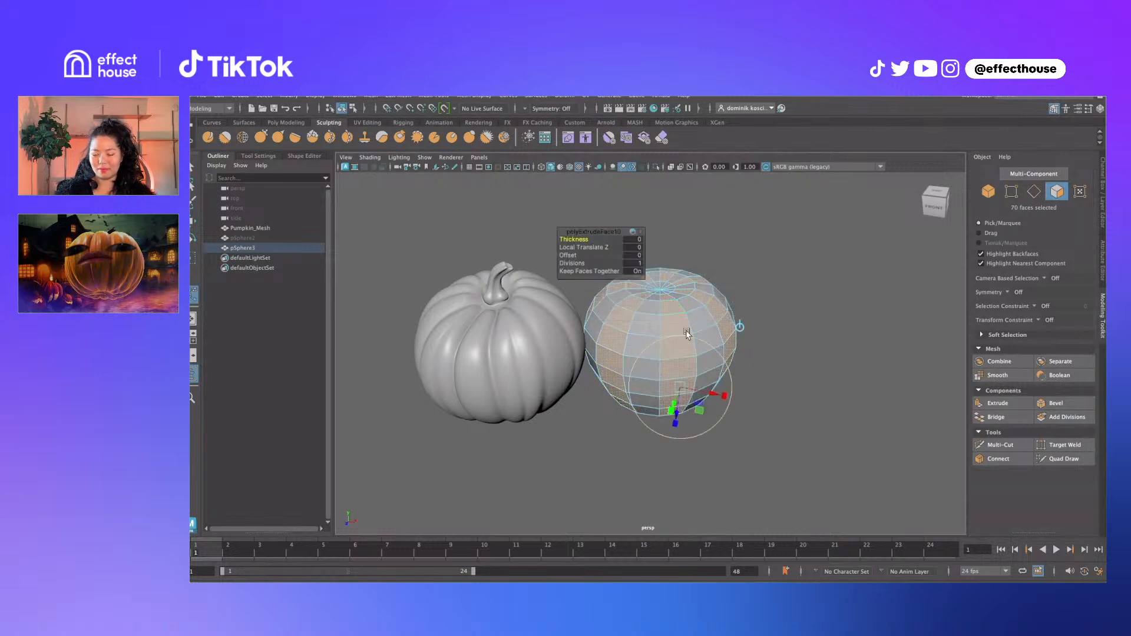
pyautogui.moveTo(683, 412); pyautogui.dragTo(672, 392)
pyautogui.click(725, 402)
pyautogui.press('q')
# Try nudging a sphere vertex, undo it, and select the detailed Pumpkin_Mesh
pyautogui.moveTo(724, 332); pyautogui.dragTo(752, 318, button='right')
pyautogui.keyDown('alt'); pyautogui.moveTo(752, 318); pyautogui.dragTo(726, 303); pyautogui.keyUp('alt')
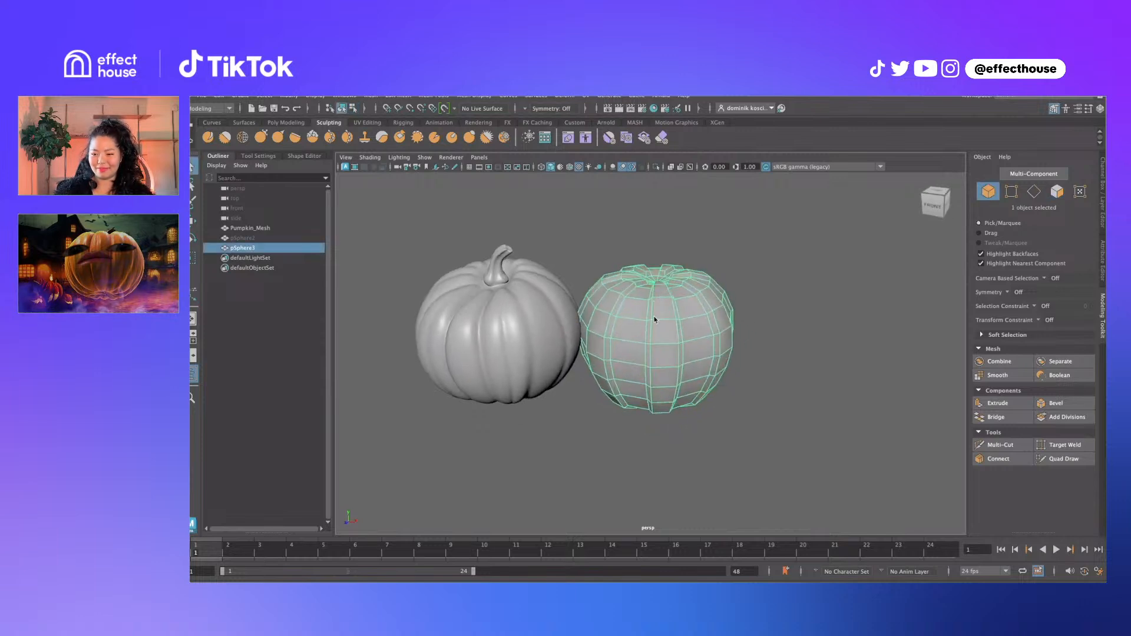
pyautogui.moveTo(656, 317)
pyautogui.mouseDown(button='right')
pyautogui.moveTo(661, 339)
pyautogui.moveTo(653, 316)
pyautogui.mouseUp(button='right')
pyautogui.click(664, 313)
pyautogui.click(652, 319)
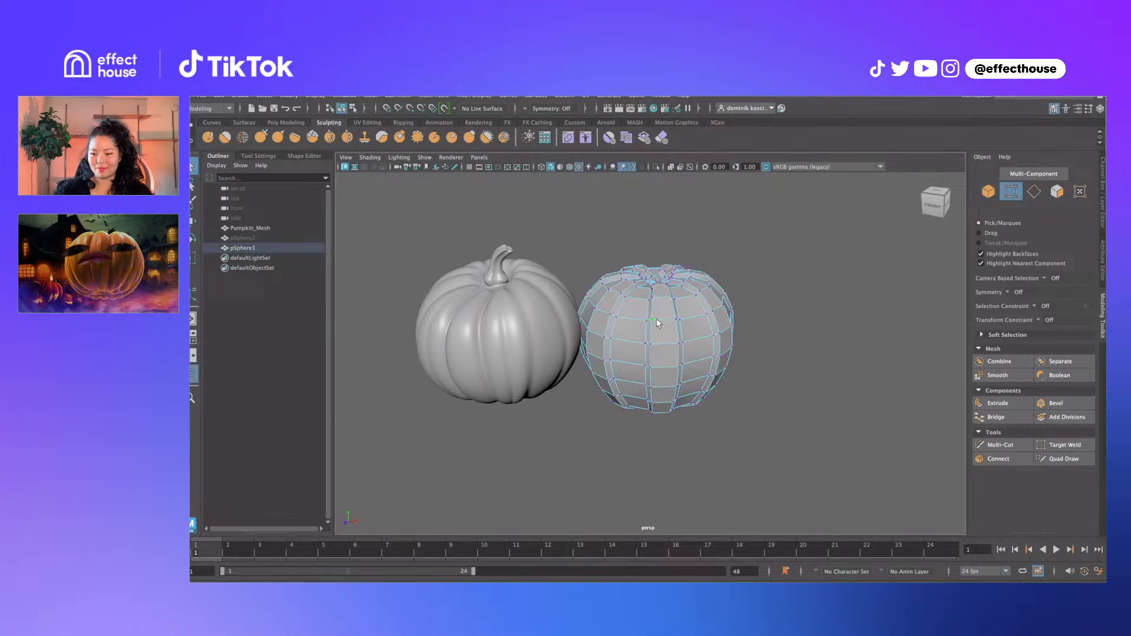
pyautogui.press('w')
pyautogui.moveTo(654, 317); pyautogui.dragTo(658, 313)
pyautogui.hotkey('ctrl', 'z')
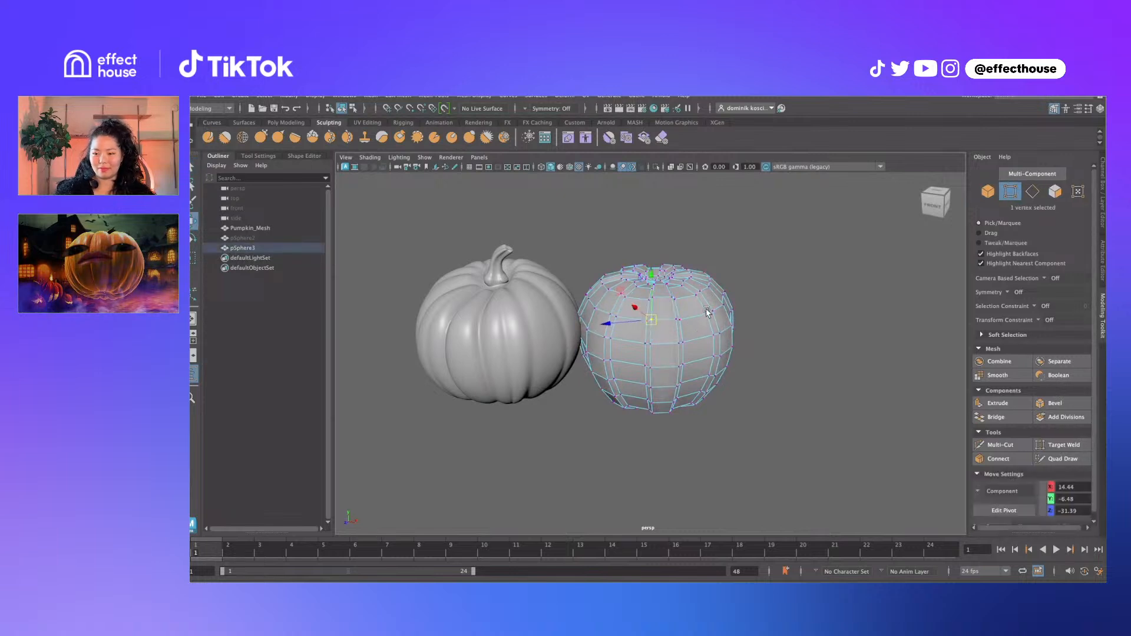
pyautogui.click(538, 350)
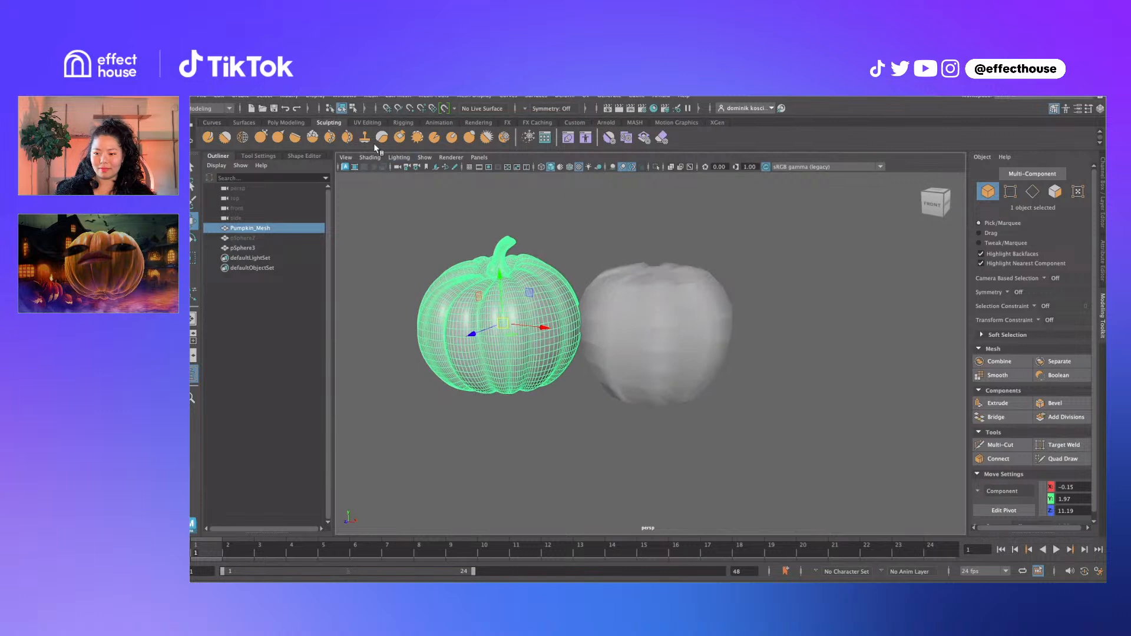
# Browse the Display menu options and reframe the view on both pumpkins
pyautogui.click(316, 96)
pyautogui.moveTo(349, 152)
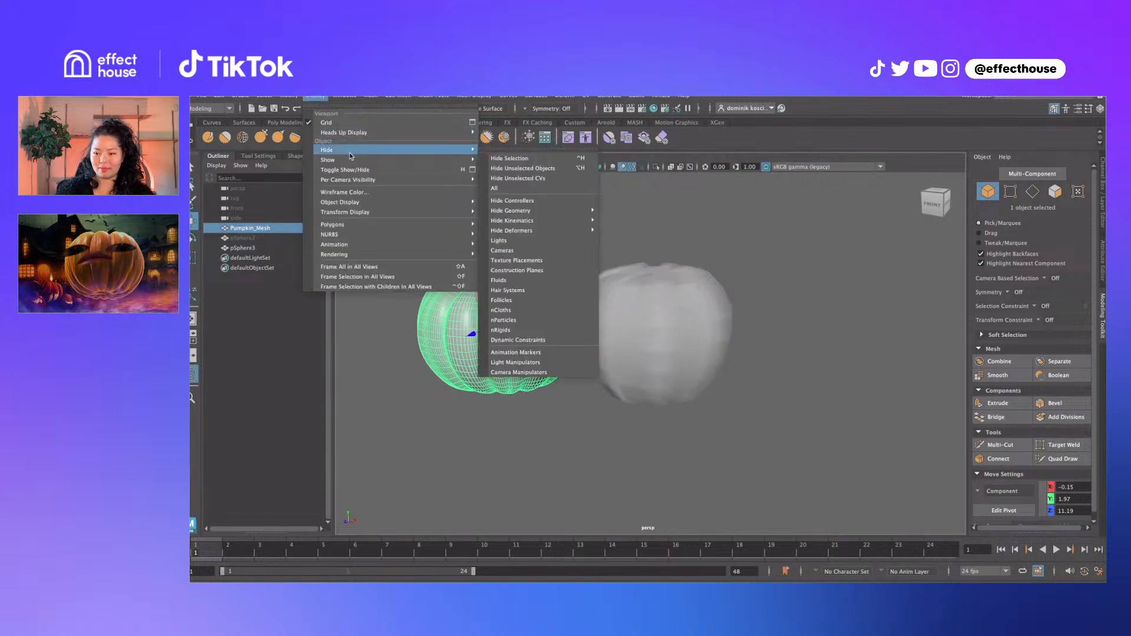
pyautogui.moveTo(359, 209)
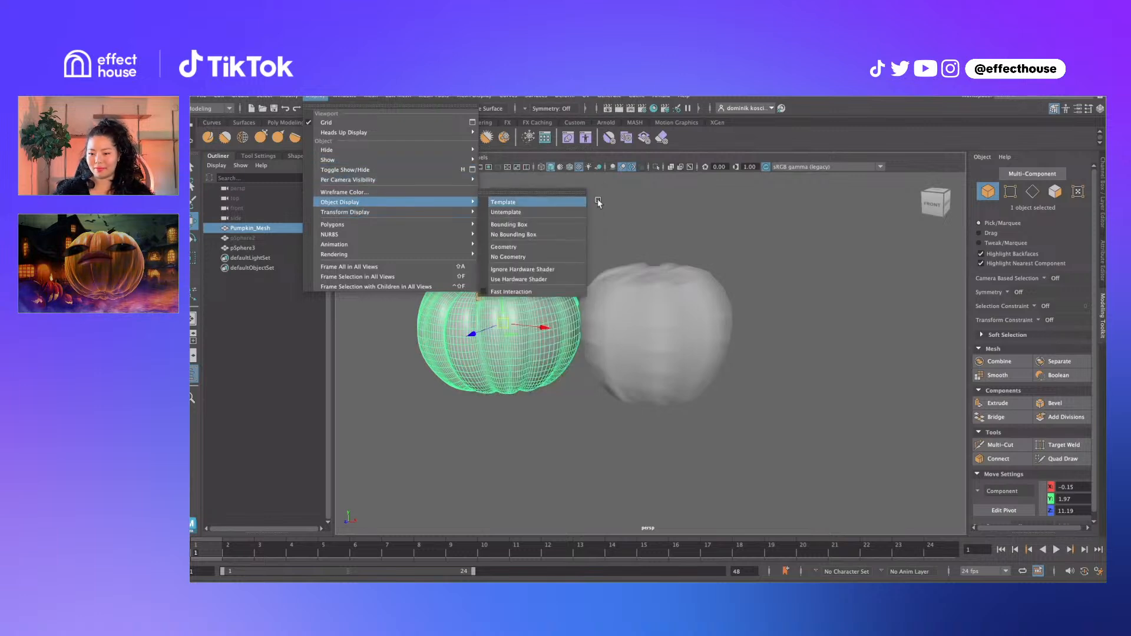
pyautogui.click(653, 192)
pyautogui.keyDown('alt'); pyautogui.moveTo(628, 258); pyautogui.dragTo(620, 252); pyautogui.keyUp('alt')
pyautogui.scroll(5, 620, 252)
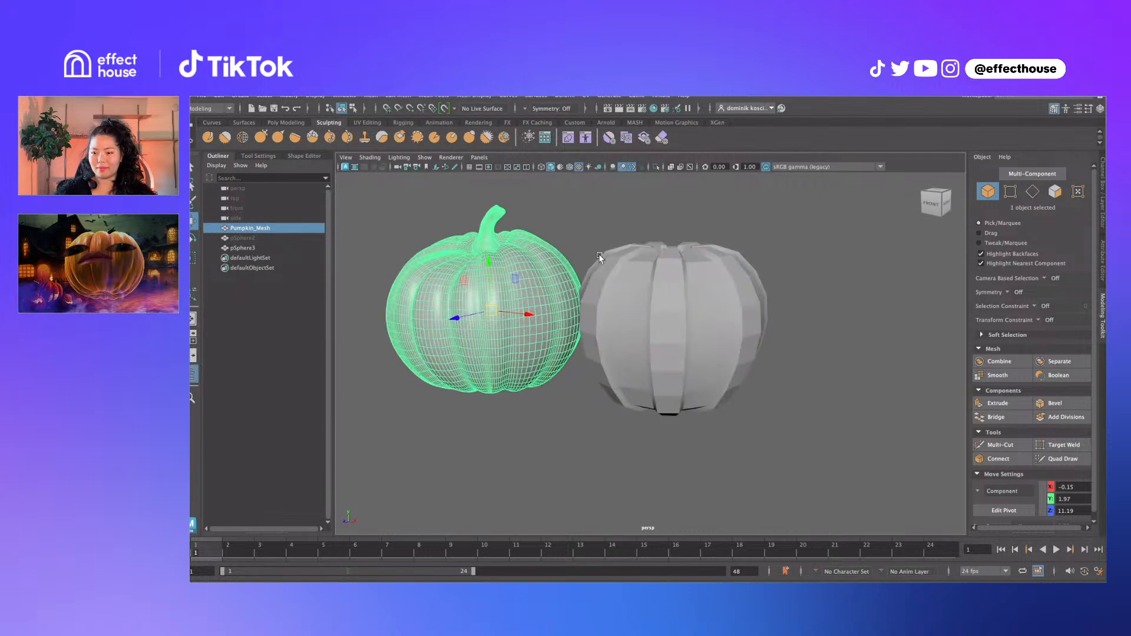
pyautogui.keyDown('alt'); pyautogui.moveTo(566, 273); pyautogui.dragTo(678, 286, button='middle'); pyautogui.keyUp('alt')
pyautogui.keyDown('alt'); pyautogui.moveTo(521, 252); pyautogui.dragTo(568, 276, button='middle'); pyautogui.keyUp('alt')
pyautogui.press('q')
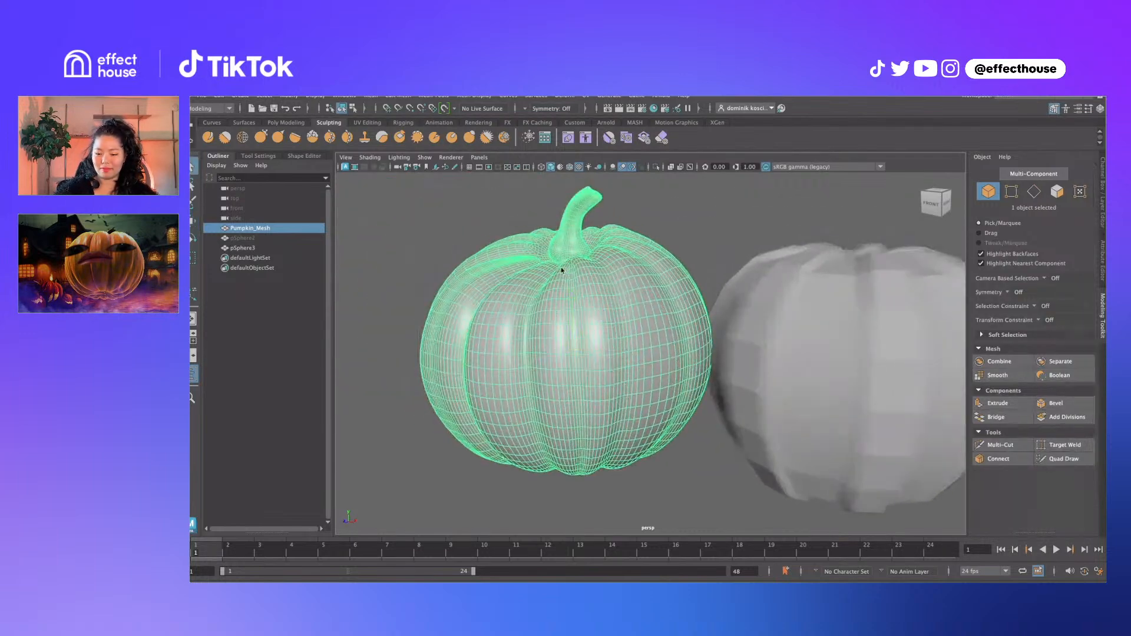
pyautogui.moveTo(564, 272); pyautogui.dragTo(548, 264, button='right')
pyautogui.scroll(-5, 548, 263)
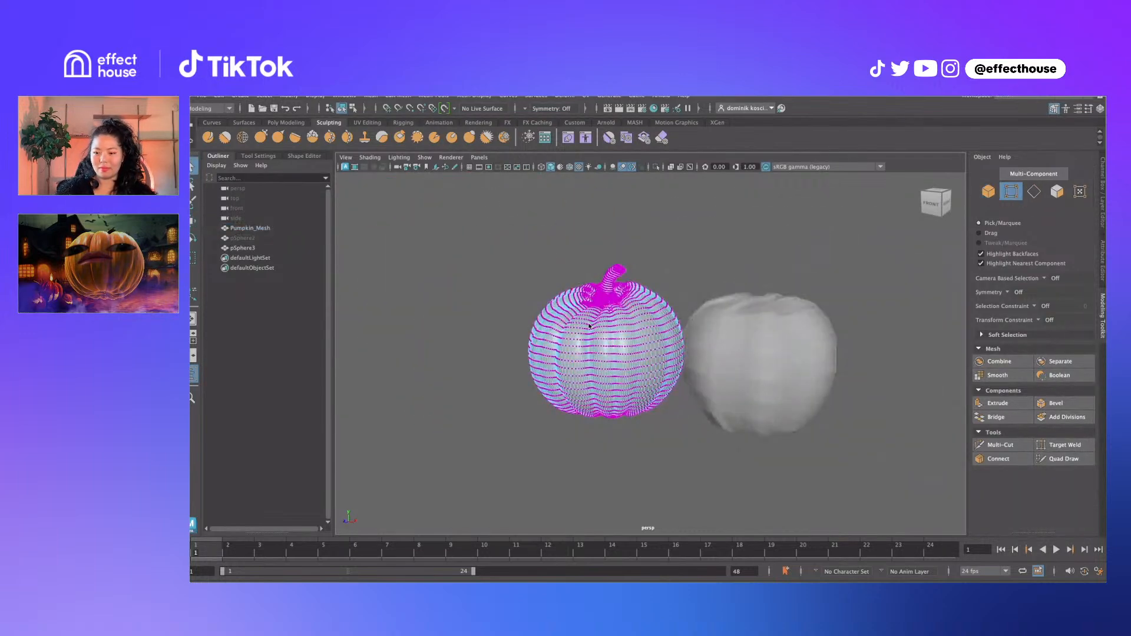
pyautogui.moveTo(573, 300); pyautogui.dragTo(596, 335, button='right')
pyautogui.moveTo(693, 262); pyautogui.dragTo(668, 276, button='right')
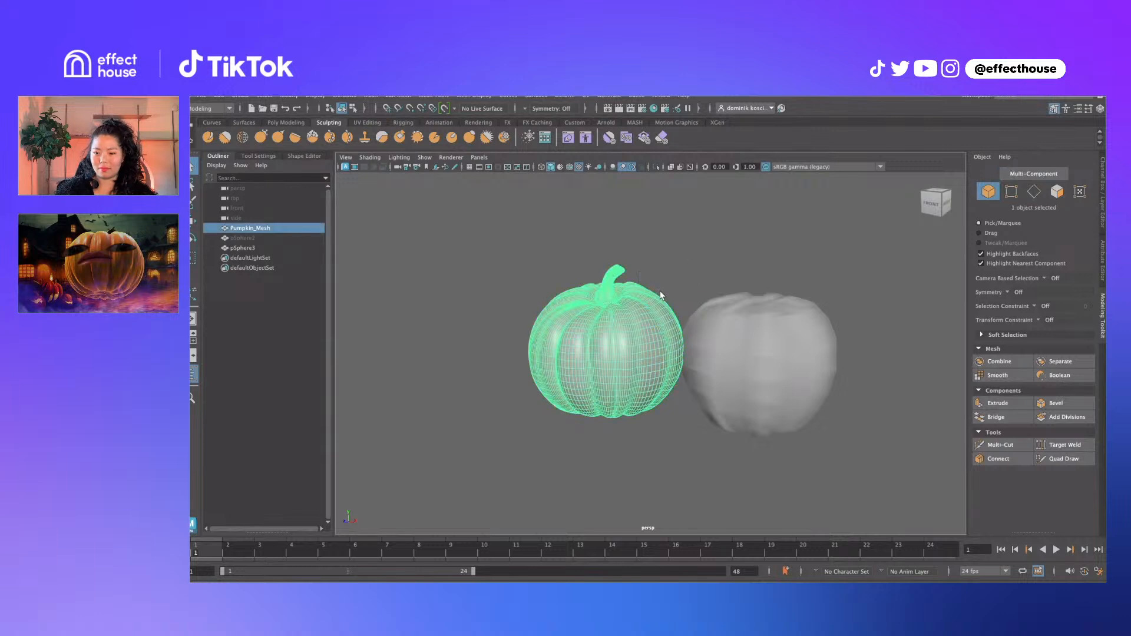
# Turn on the Poly Count HUD and compare the sphere's 322 faces with the pumpkin's 8792
pyautogui.click(314, 99)
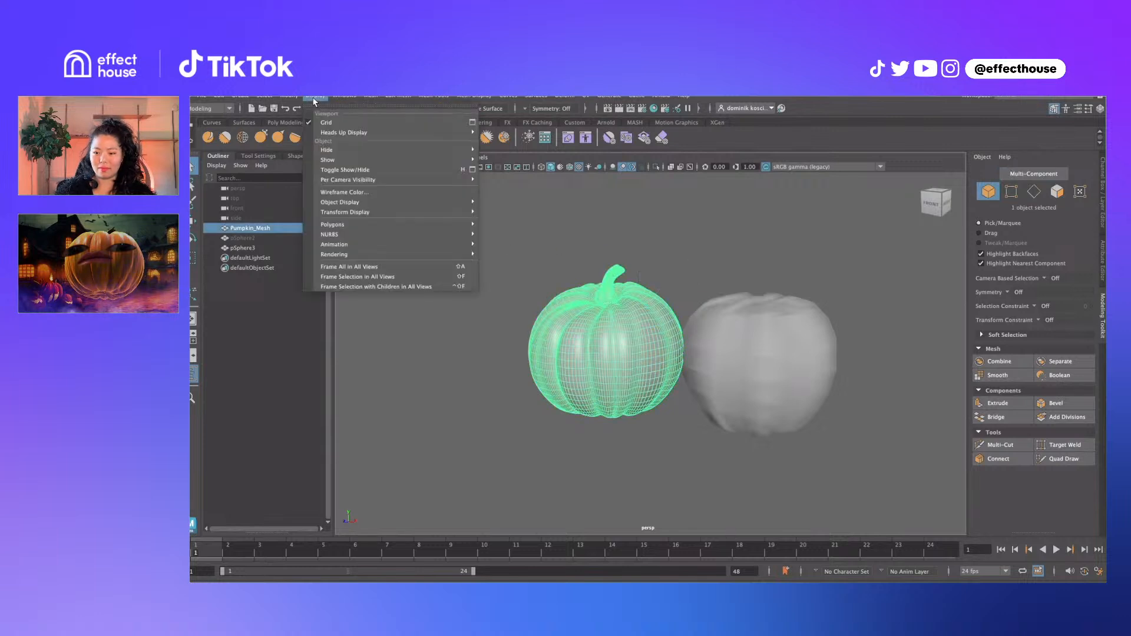
pyautogui.moveTo(448, 132)
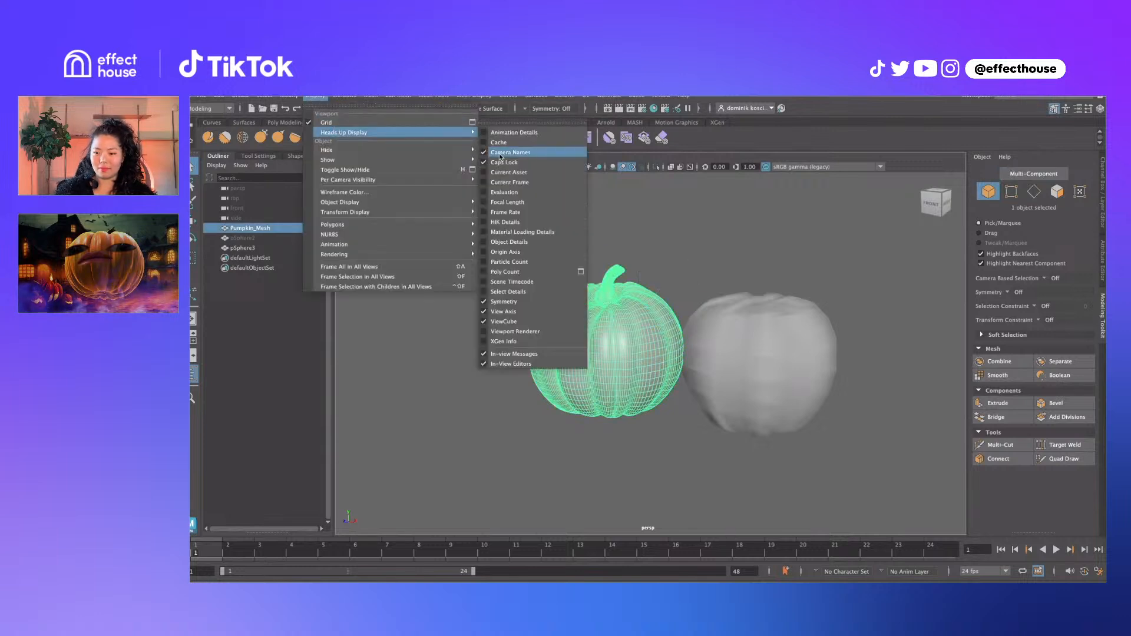
pyautogui.click(541, 272)
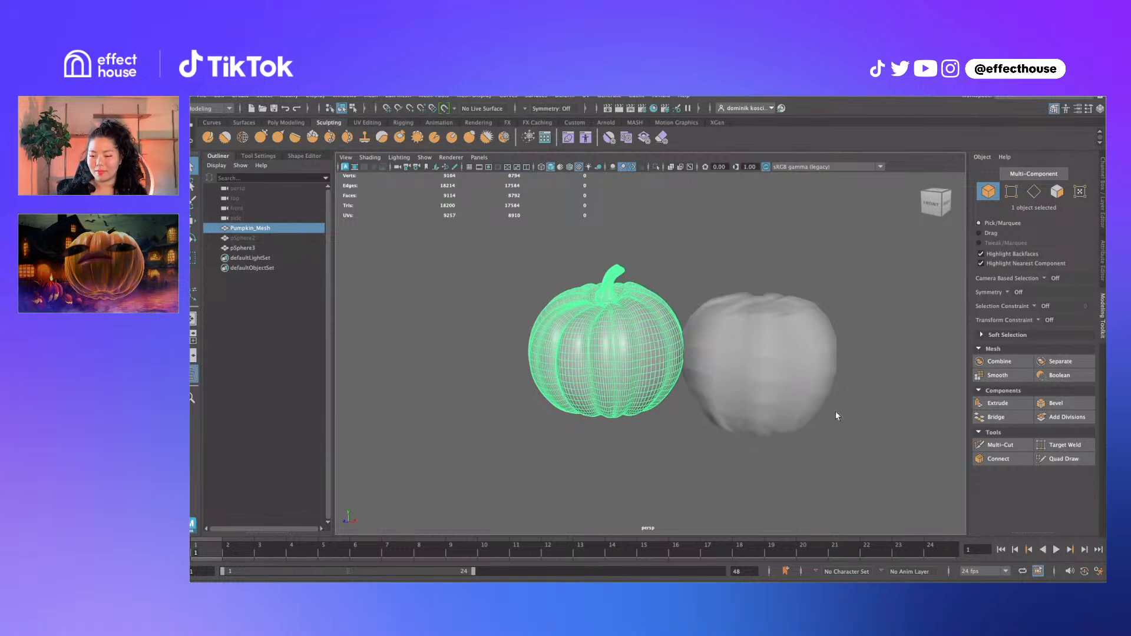
pyautogui.click(777, 387)
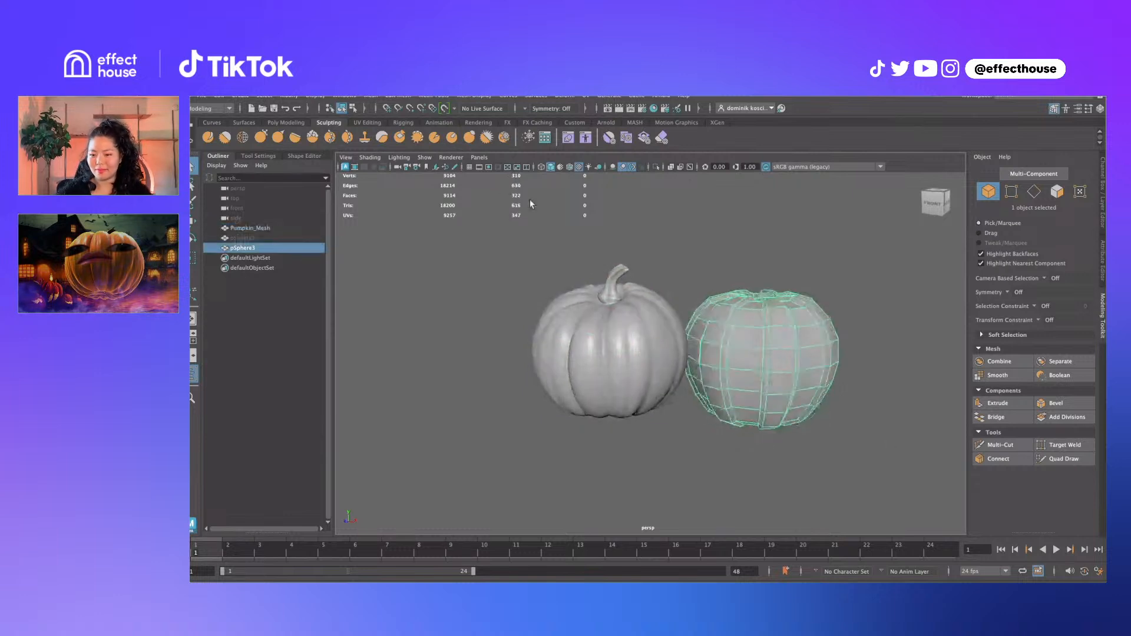
pyautogui.keyDown('alt'); pyautogui.moveTo(784, 339); pyautogui.dragTo(736, 344); pyautogui.keyUp('alt')
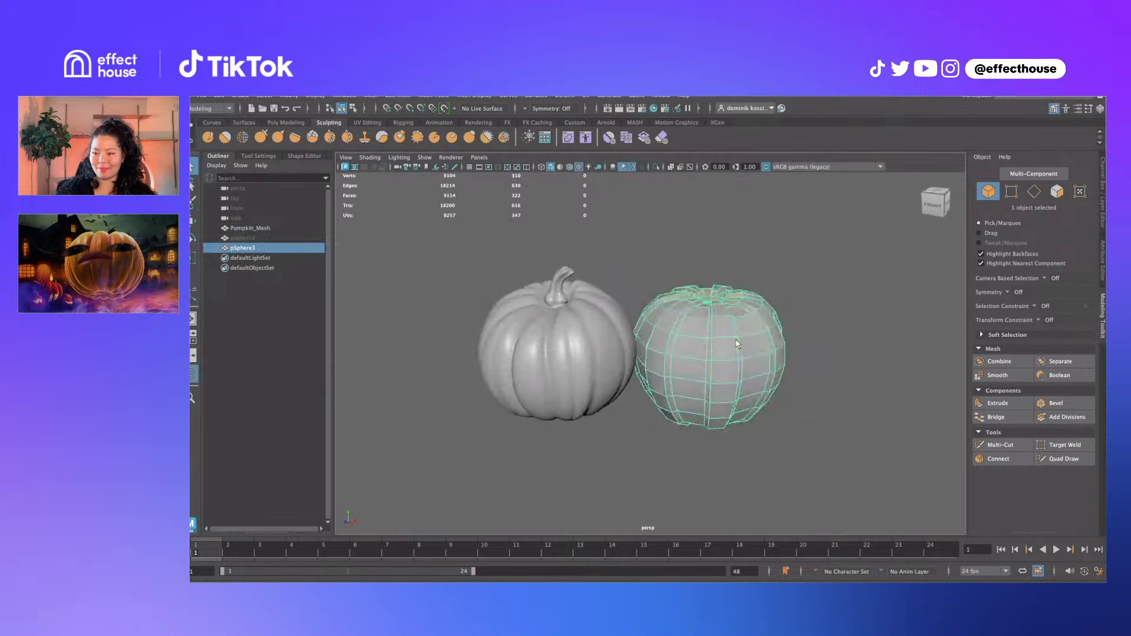
pyautogui.click(503, 365)
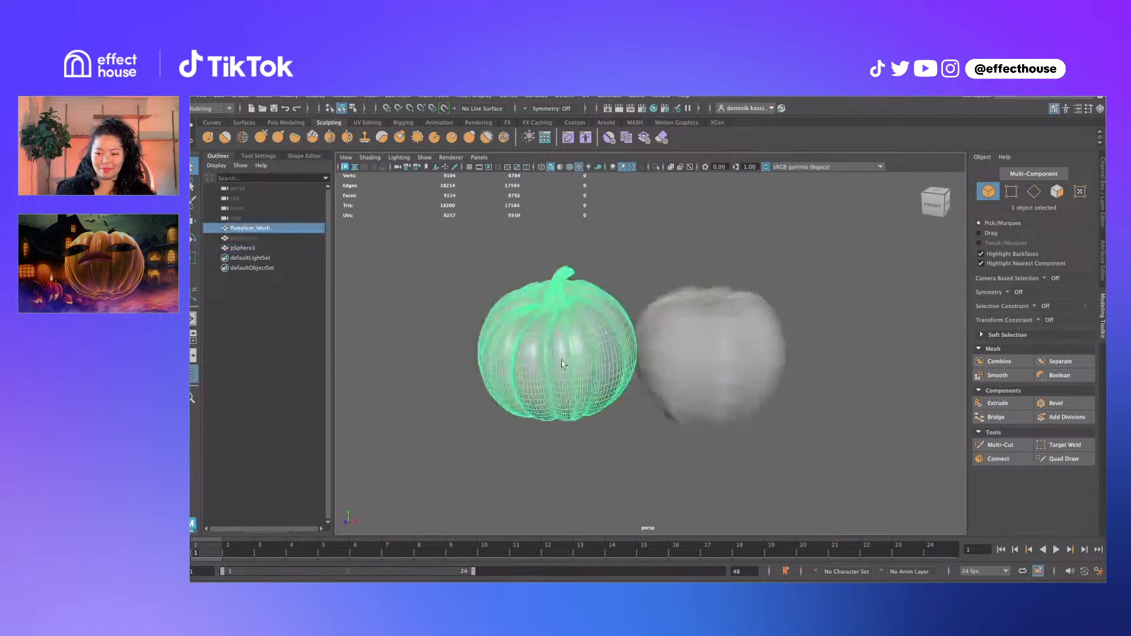
pyautogui.click(715, 352)
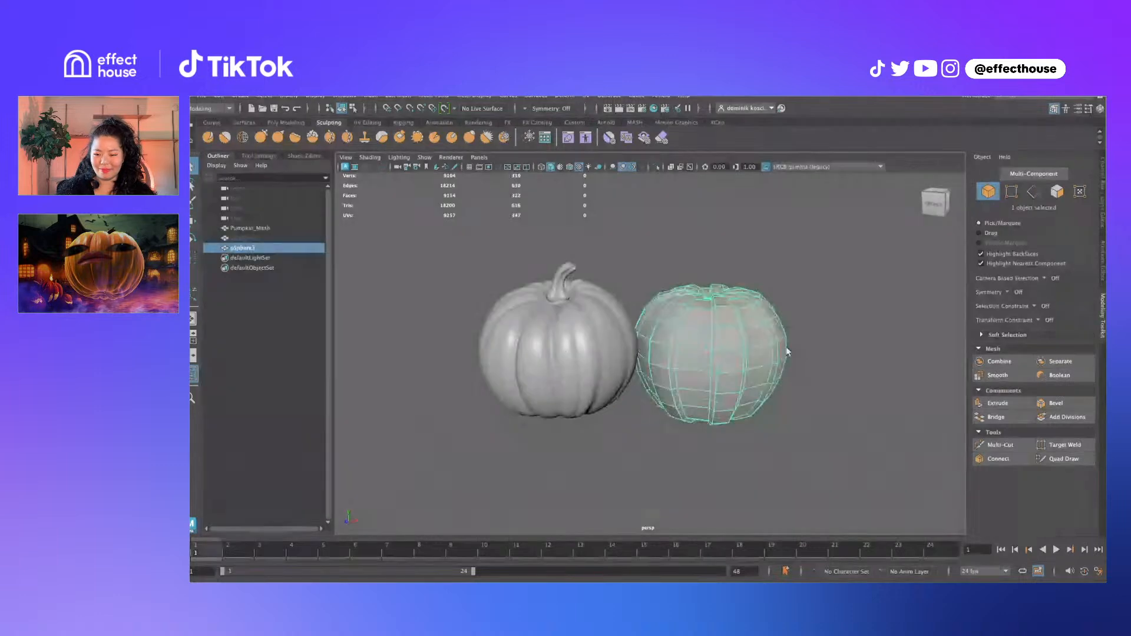
pyautogui.press('f')
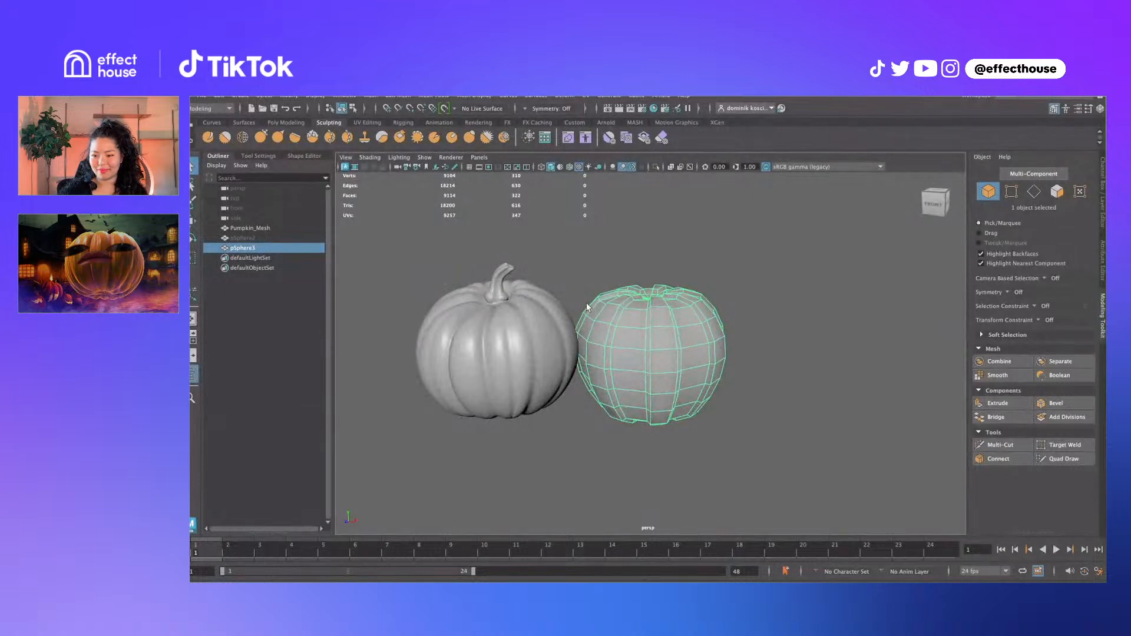
# Select the first two alternating vertical face loops on the low-poly sphere
pyautogui.keyDown('alt'); pyautogui.moveTo(779, 347); pyautogui.dragTo(784, 356); pyautogui.keyUp('alt')
pyautogui.scroll(5, 609, 334)
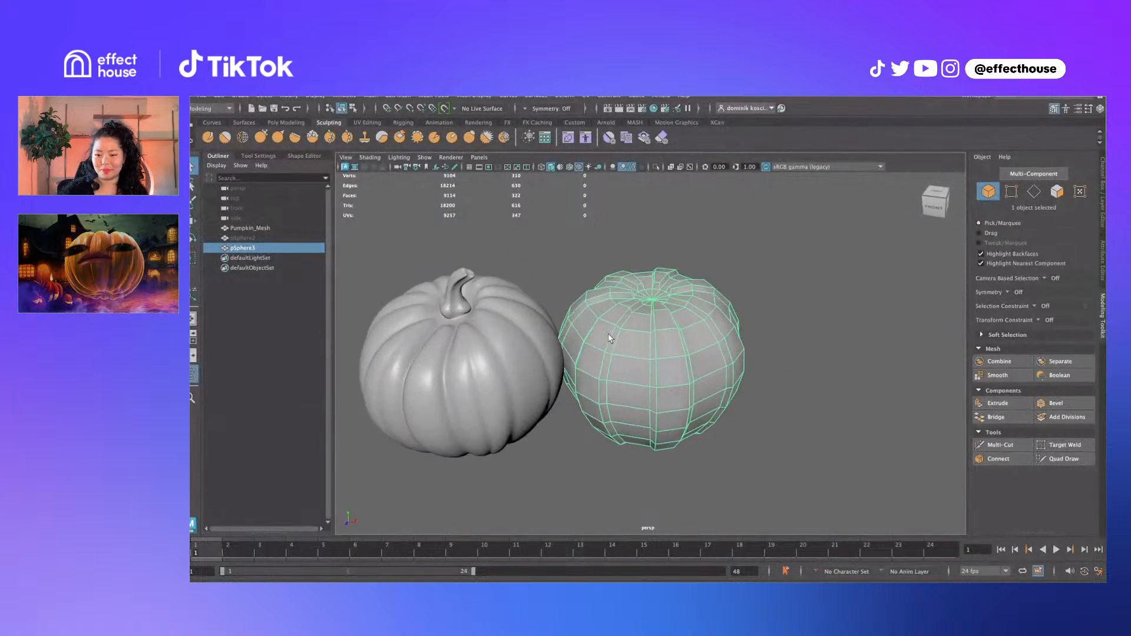
pyautogui.keyDown('alt'); pyautogui.moveTo(699, 309); pyautogui.dragTo(700, 307); pyautogui.keyUp('alt')
pyautogui.moveTo(641, 304); pyautogui.dragTo(641, 336, button='right')
pyautogui.click(687, 336)
pyautogui.keyDown('alt'); pyautogui.moveTo(690, 380); pyautogui.dragTo(725, 338); pyautogui.keyUp('alt')
pyautogui.doubleClick(653, 401)
pyautogui.keyDown('shift'); pyautogui.doubleClick(660, 370); pyautogui.keyUp('shift')
# Add the remaining alternating vertical face loops all the way around the sphere
pyautogui.keyDown('shift'); pyautogui.click(684, 341); pyautogui.keyUp('shift')
pyautogui.keyDown('shift'); pyautogui.doubleClick(645, 403); pyautogui.keyUp('shift')
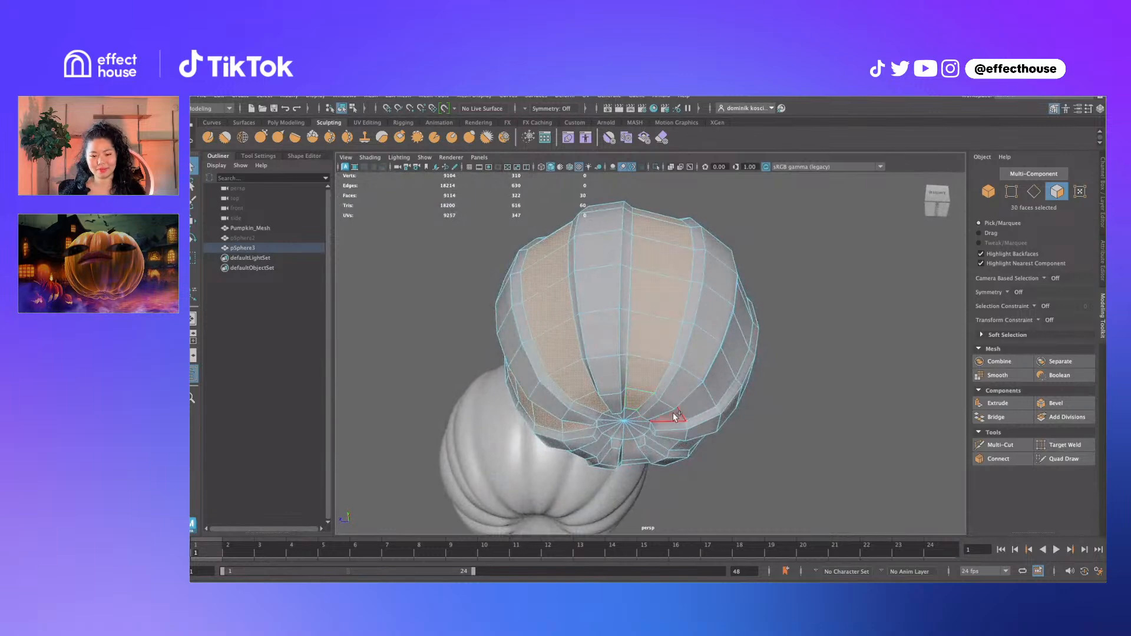
pyautogui.keyDown('alt'); pyautogui.moveTo(674, 417); pyautogui.dragTo(704, 383); pyautogui.keyUp('alt')
pyautogui.keyDown('shift'); pyautogui.doubleClick(666, 354); pyautogui.keyUp('shift')
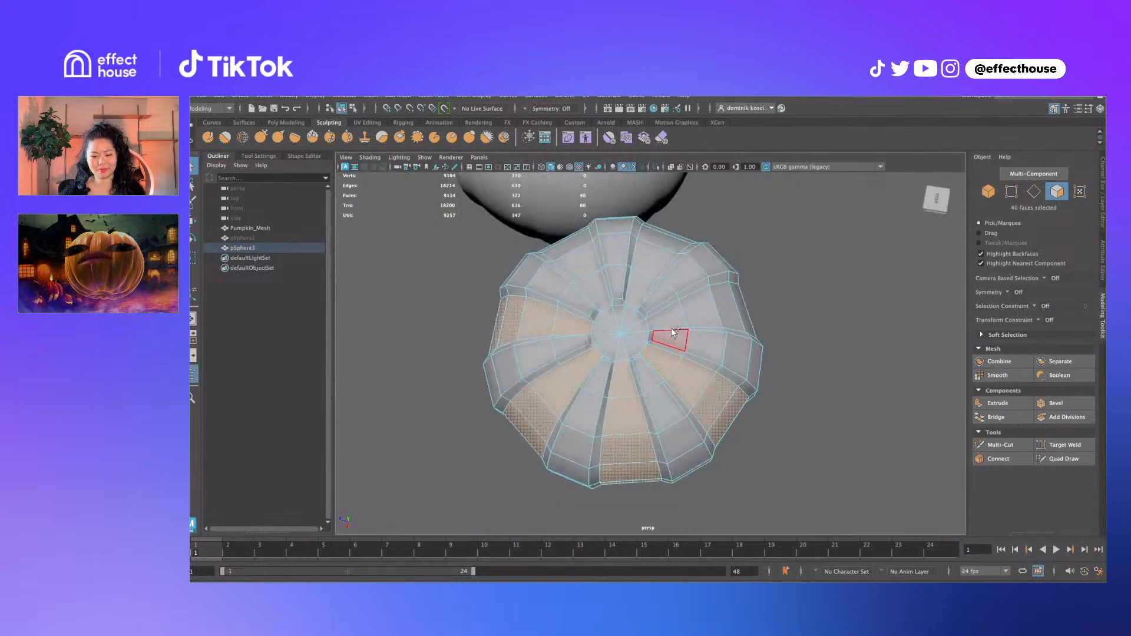
pyautogui.keyDown('alt'); pyautogui.moveTo(812, 387); pyautogui.dragTo(702, 278); pyautogui.keyUp('alt')
pyautogui.keyDown('shift'); pyautogui.doubleClick(675, 415); pyautogui.keyUp('shift')
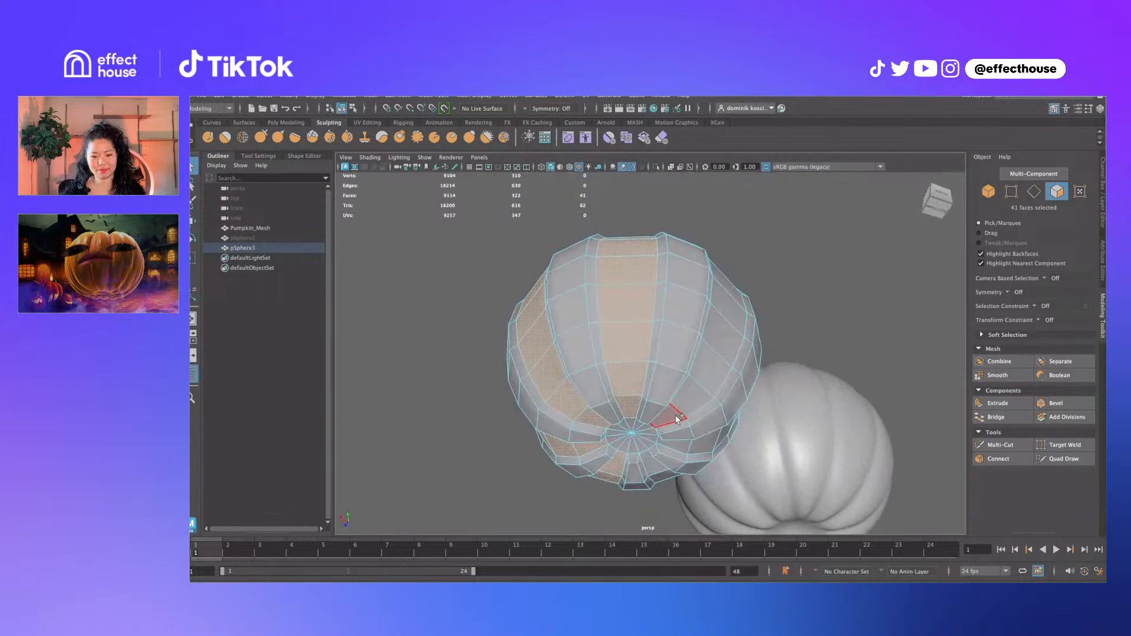
pyautogui.keyDown('alt'); pyautogui.moveTo(731, 401); pyautogui.dragTo(714, 324); pyautogui.keyUp('alt')
pyautogui.keyDown('shift'); pyautogui.doubleClick(694, 286); pyautogui.keyUp('shift')
pyautogui.keyDown('alt'); pyautogui.moveTo(682, 282); pyautogui.dragTo(686, 364); pyautogui.keyUp('alt')
pyautogui.keyDown('shift'); pyautogui.doubleClick(637, 388); pyautogui.keyUp('shift')
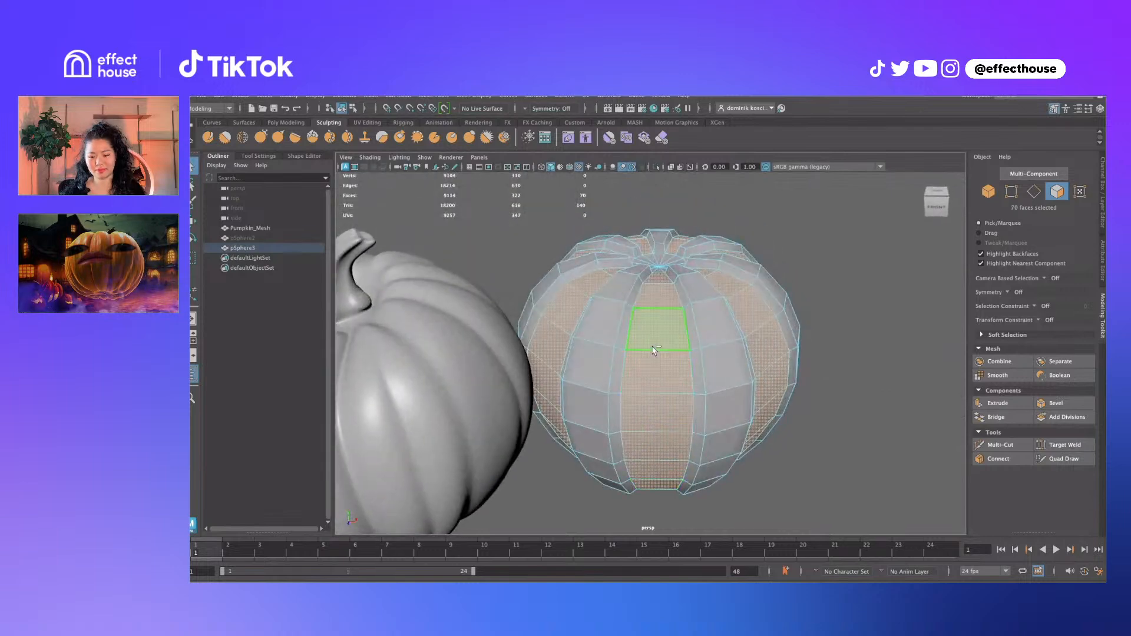
# Extrude the selected face strips outward with Local Translate Z 0.849 to form ribs
pyautogui.keyDown('shift'); pyautogui.moveTo(652, 347); pyautogui.dragTo(651, 367, button='right'); pyautogui.keyUp('shift')
pyautogui.keyDown('alt'); pyautogui.moveTo(652, 365); pyautogui.dragTo(675, 496); pyautogui.keyUp('alt')
pyautogui.press('q')
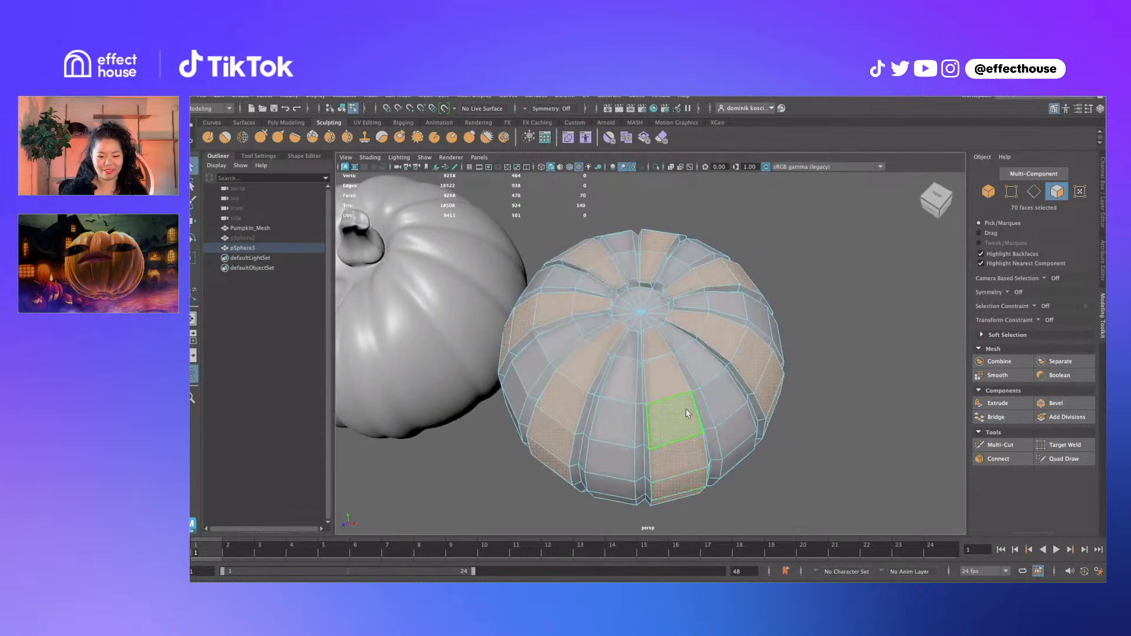
pyautogui.moveTo(687, 411); pyautogui.dragTo(699, 398, button='right')
# Convert the extruded face selection to vertices
pyautogui.moveTo(641, 301); pyautogui.dragTo(641, 321, button='right')
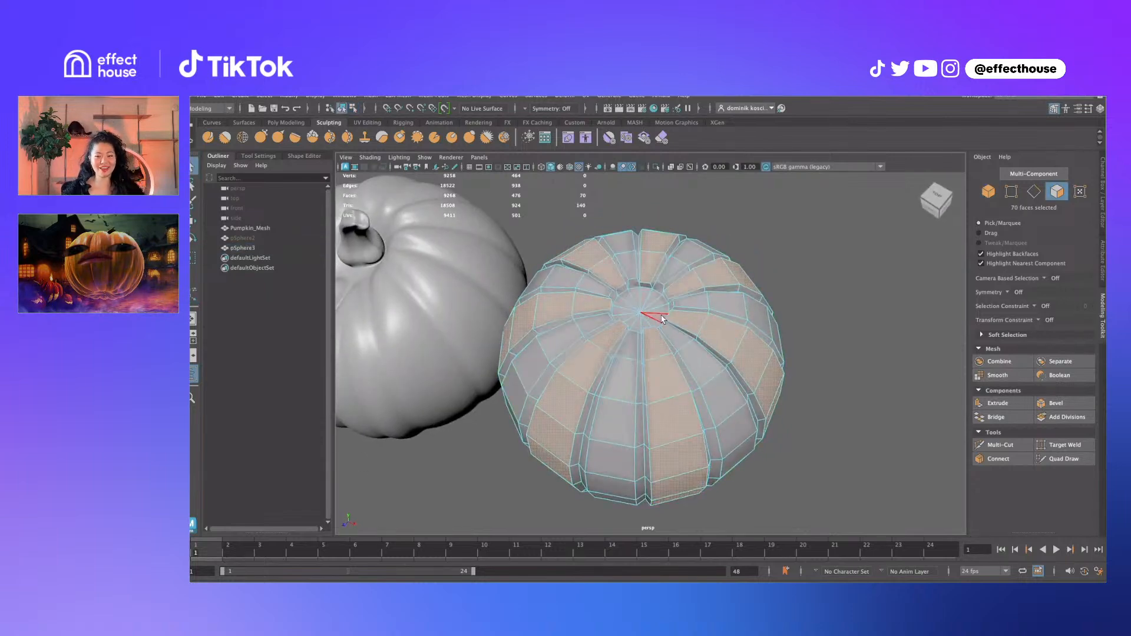
pyautogui.keyDown('alt'); pyautogui.moveTo(664, 305); pyautogui.dragTo(686, 271); pyautogui.keyUp('alt')
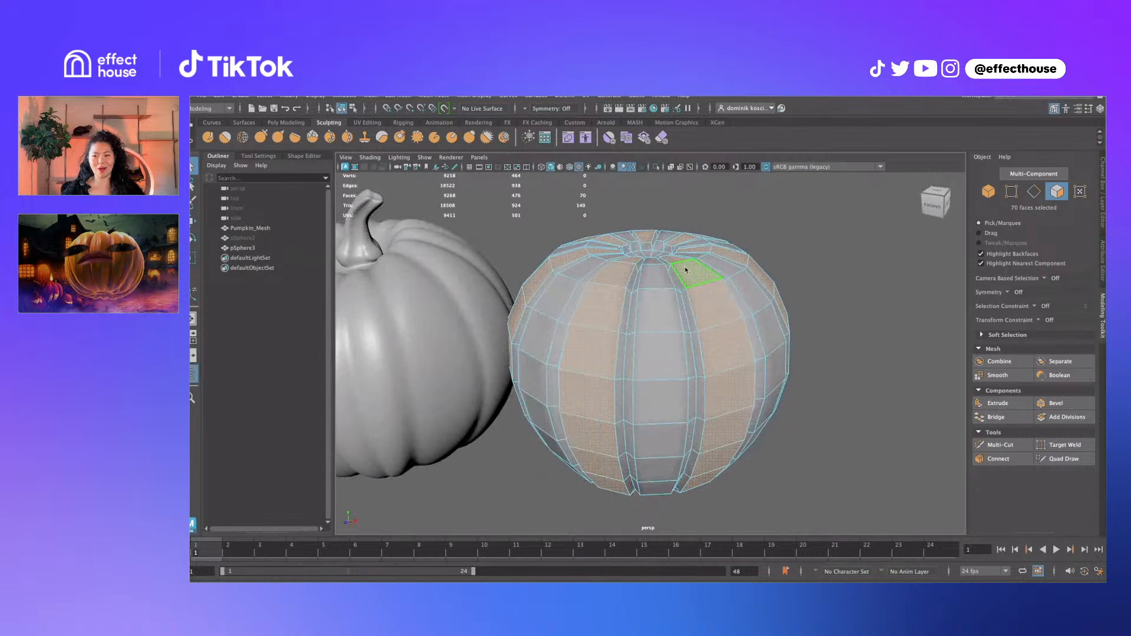
pyautogui.moveTo(685, 270)
pyautogui.keyDown('ctrl'); pyautogui.mouseDown(button='right')
pyautogui.moveTo(606, 268)
pyautogui.moveTo(688, 259)
pyautogui.mouseUp(button='right'); pyautogui.keyUp('ctrl')
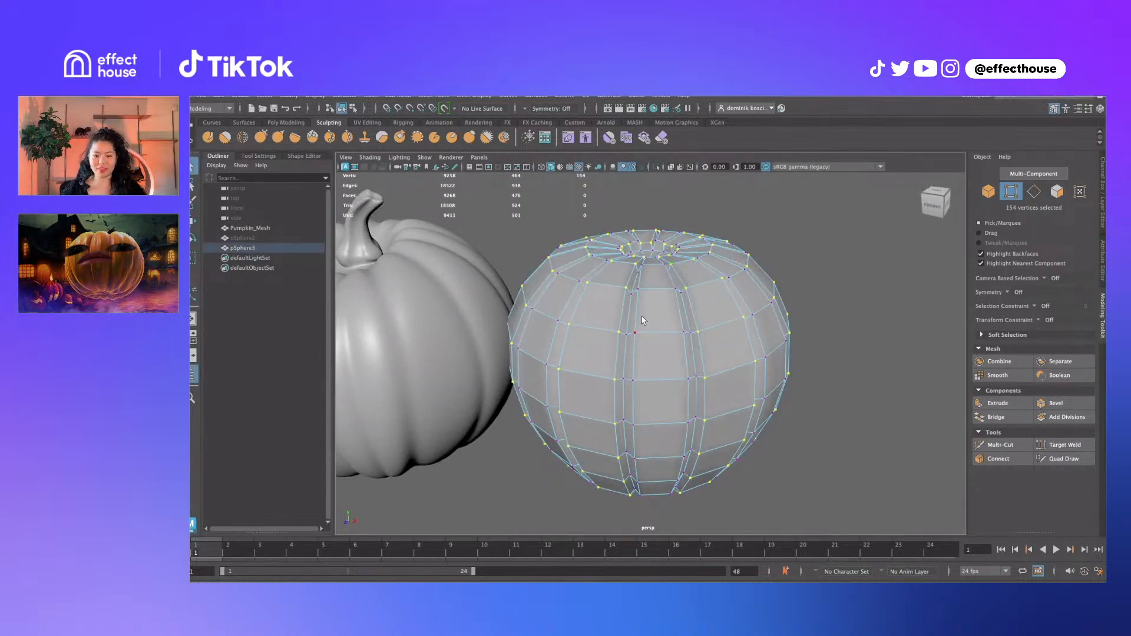
# Select the pumpkin's top cap faces and extrude them as a first inset
pyautogui.moveTo(643, 318); pyautogui.dragTo(676, 288, button='right')
pyautogui.keyDown('alt'); pyautogui.moveTo(693, 273); pyautogui.dragTo(683, 296); pyautogui.keyUp('alt')
pyautogui.moveTo(612, 245); pyautogui.dragTo(618, 272, button='right')
pyautogui.moveTo(639, 271)
pyautogui.keyDown('alt'); pyautogui.mouseDown()
pyautogui.moveTo(655, 327)
pyautogui.moveTo(614, 251)
pyautogui.moveTo(594, 354)
pyautogui.moveTo(535, 352)
pyautogui.moveTo(626, 282)
pyautogui.mouseUp(); pyautogui.keyUp('alt')
pyautogui.press('w')
pyautogui.keyDown('shift'); pyautogui.moveTo(626, 282); pyautogui.dragTo(628, 310, button='right'); pyautogui.keyUp('shift')
pyautogui.keyDown('alt'); pyautogui.moveTo(631, 312); pyautogui.dragTo(679, 297); pyautogui.keyUp('alt')
pyautogui.press('w')
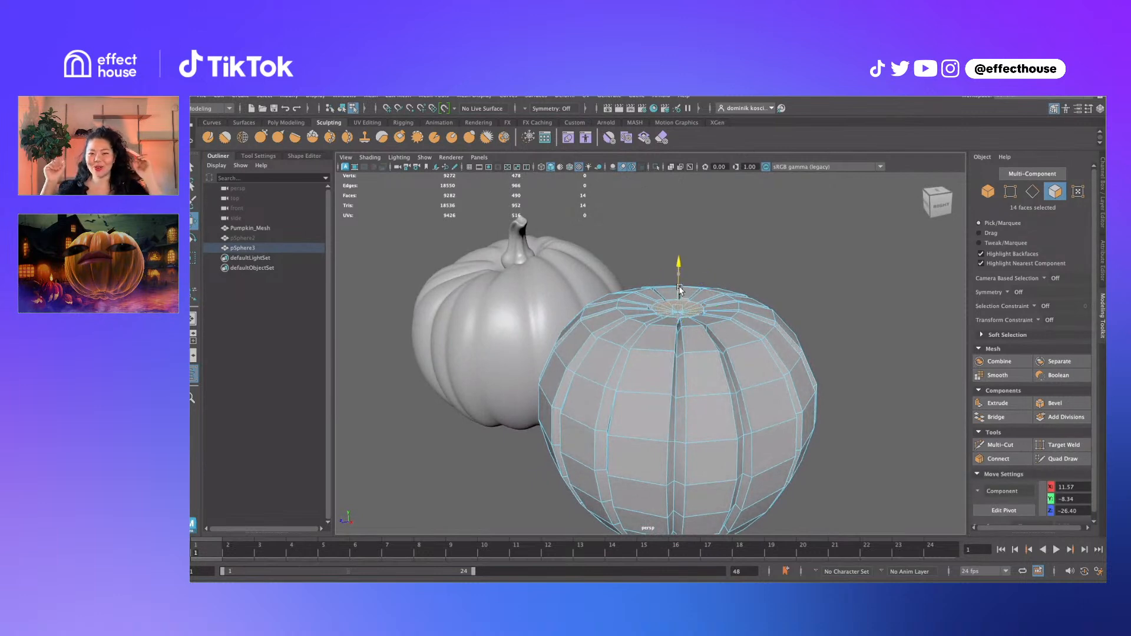
pyautogui.press('r')
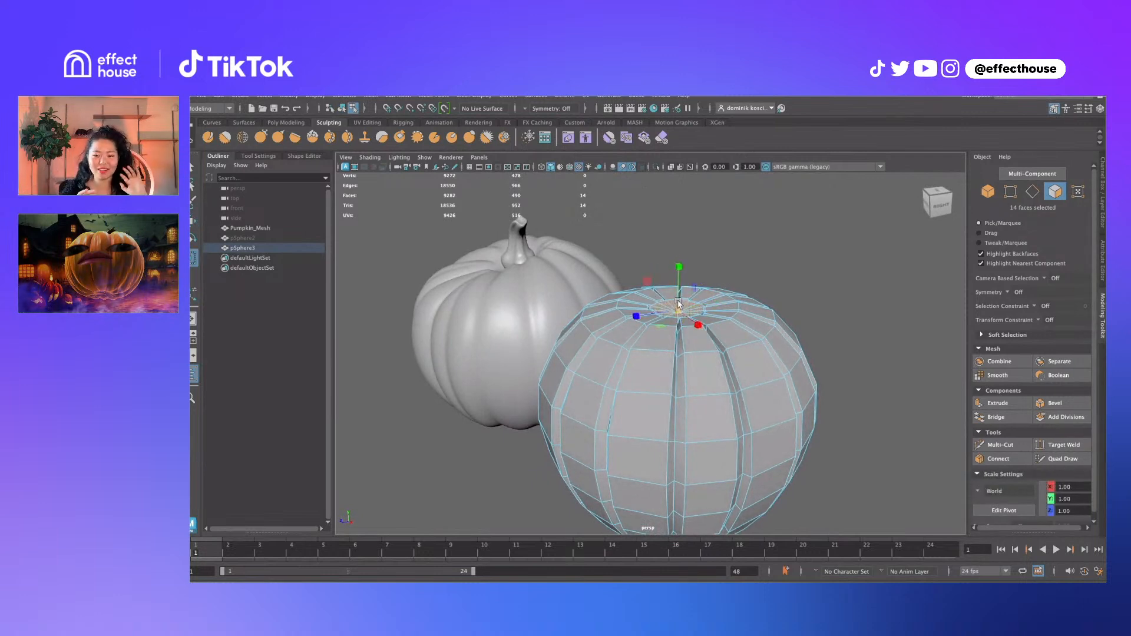
pyautogui.press('w')
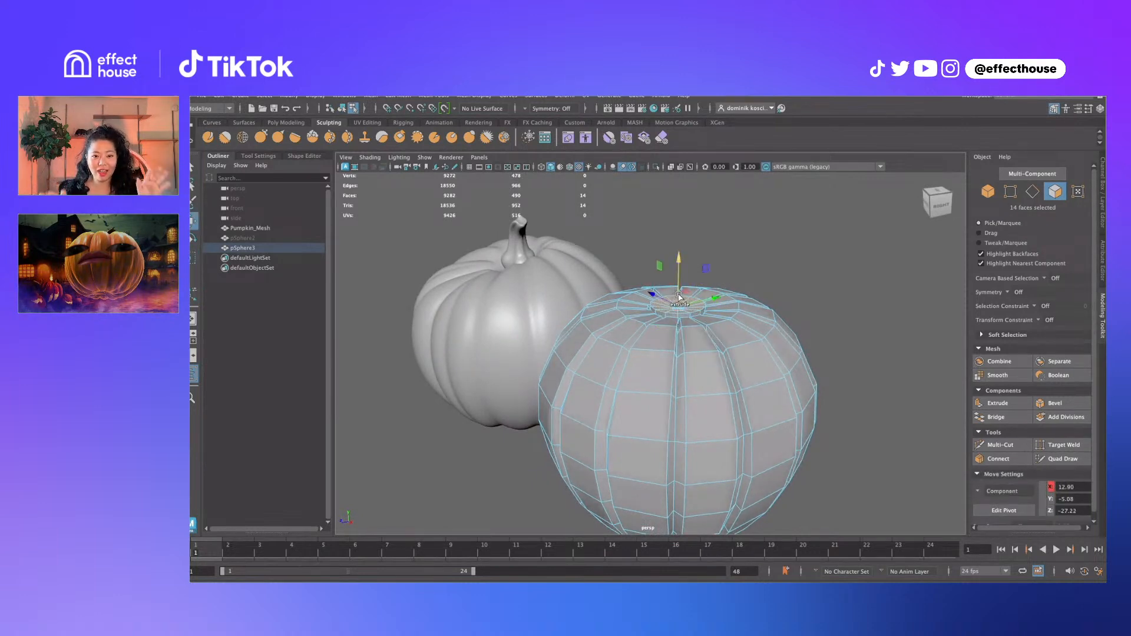
# Extrude the top faces again and push them down to recess the pumpkin's top
pyautogui.hotkey('ctrl', 'e')
pyautogui.press('w')
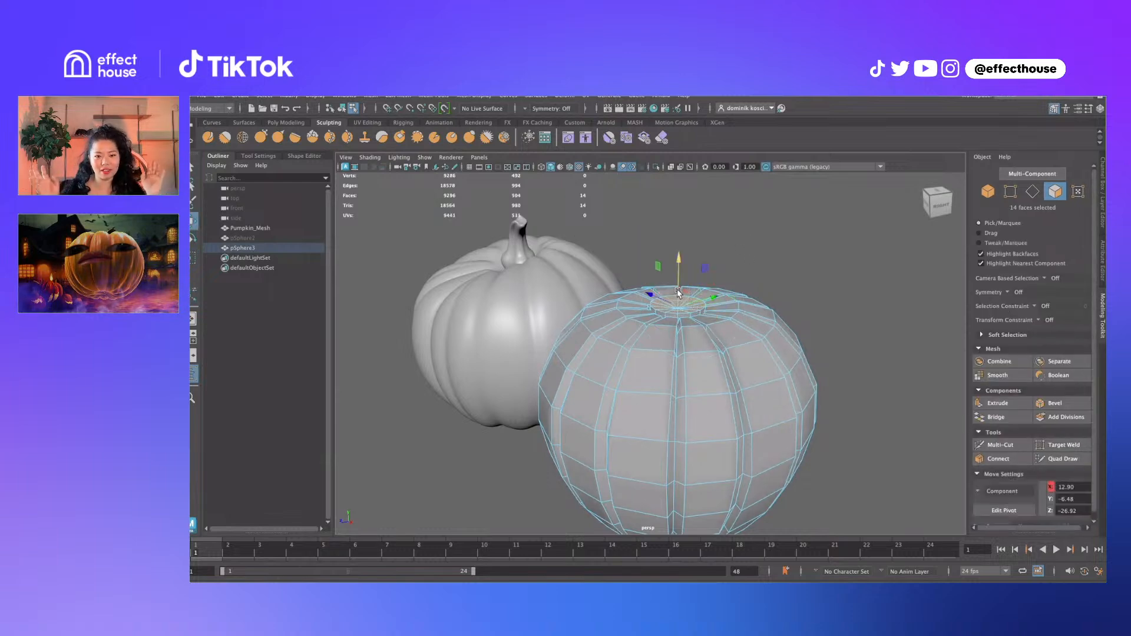
pyautogui.moveTo(679, 295)
pyautogui.mouseDown()
pyautogui.moveTo(667, 305)
pyautogui.moveTo(666, 293)
pyautogui.mouseUp()
pyautogui.press('r')
# Extrude the first stem segment, shrinking and tilting its top
pyautogui.hotkey('ctrl', 'e')
pyautogui.press('w')
pyautogui.press('r')
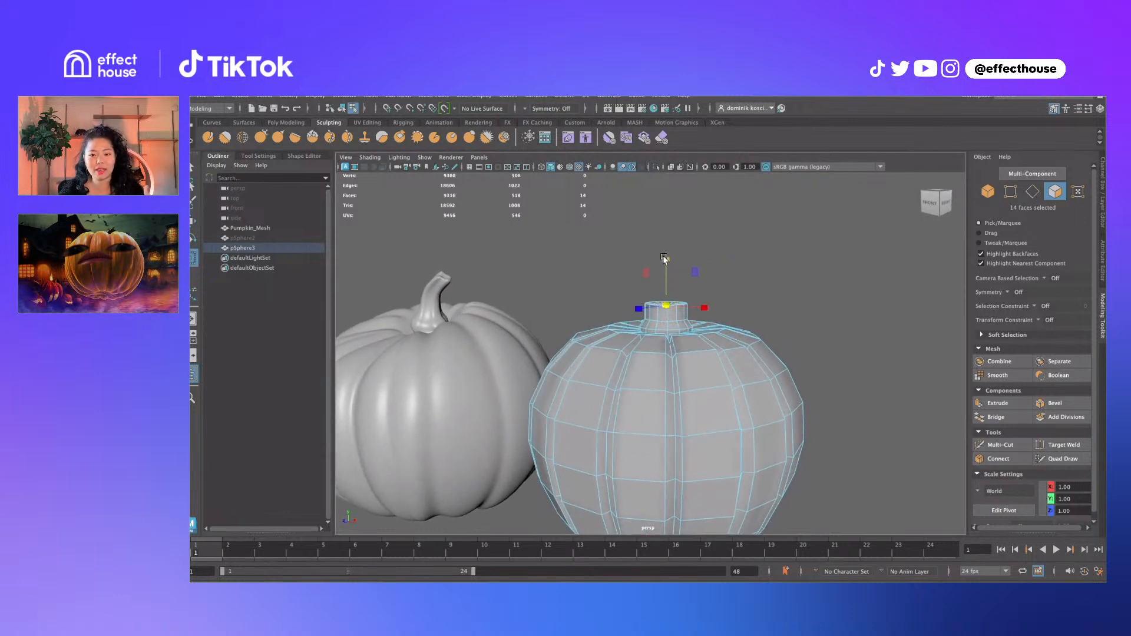
pyautogui.moveTo(666, 305)
pyautogui.mouseDown()
pyautogui.moveTo(679, 303)
pyautogui.moveTo(667, 287)
pyautogui.mouseUp()
pyautogui.press('w')
pyautogui.press('e')
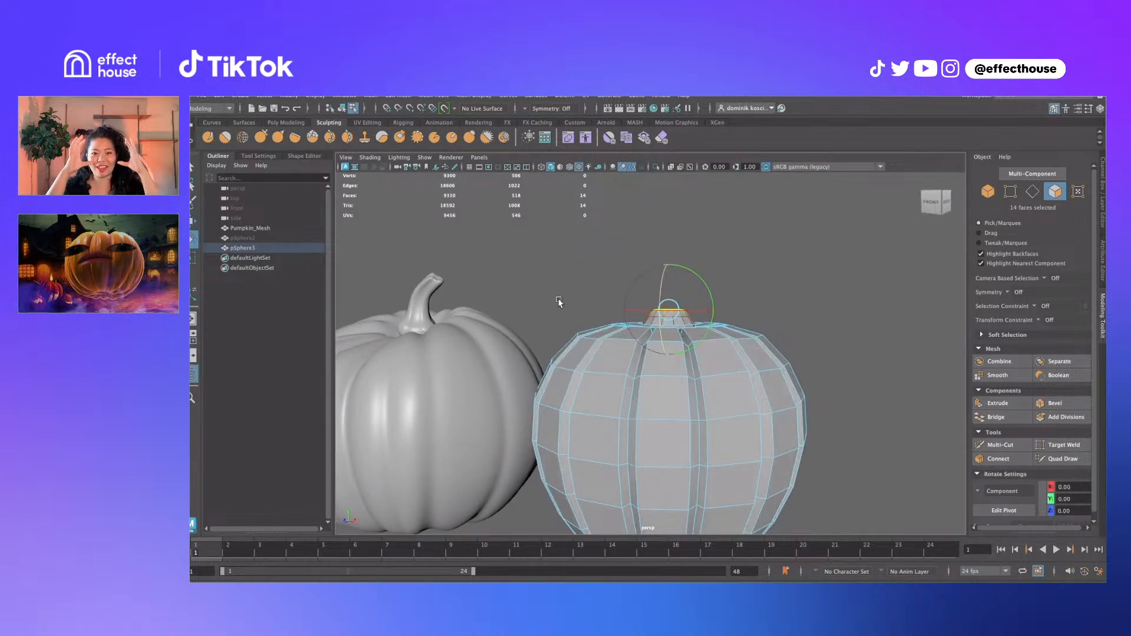
pyautogui.keyDown('alt'); pyautogui.moveTo(708, 308); pyautogui.dragTo(689, 298); pyautogui.keyUp('alt')
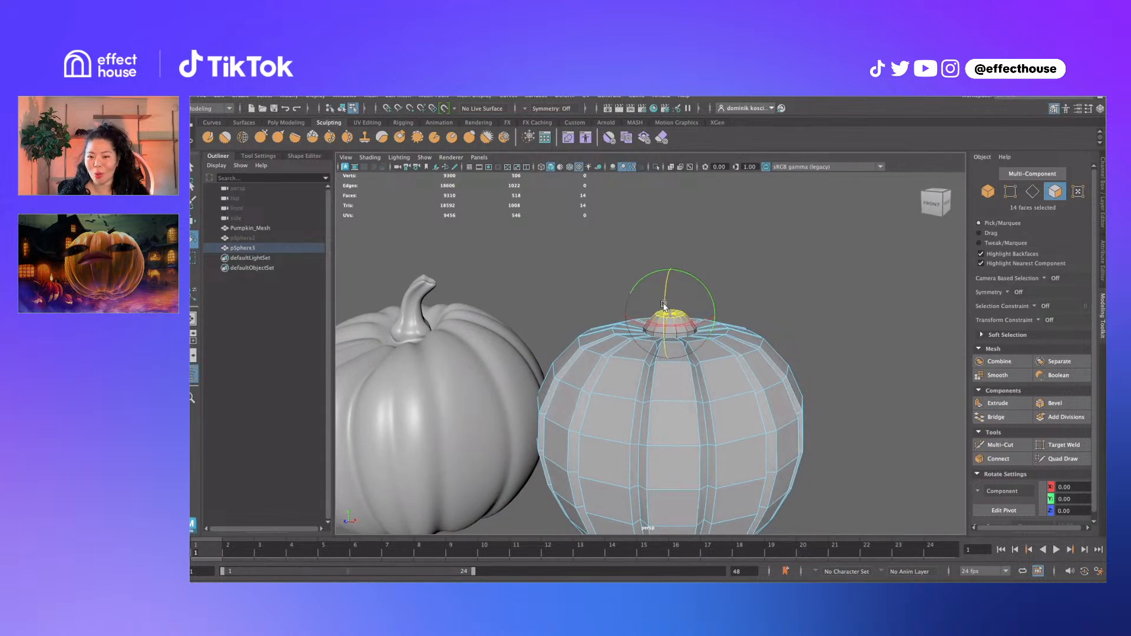
pyautogui.press('q')
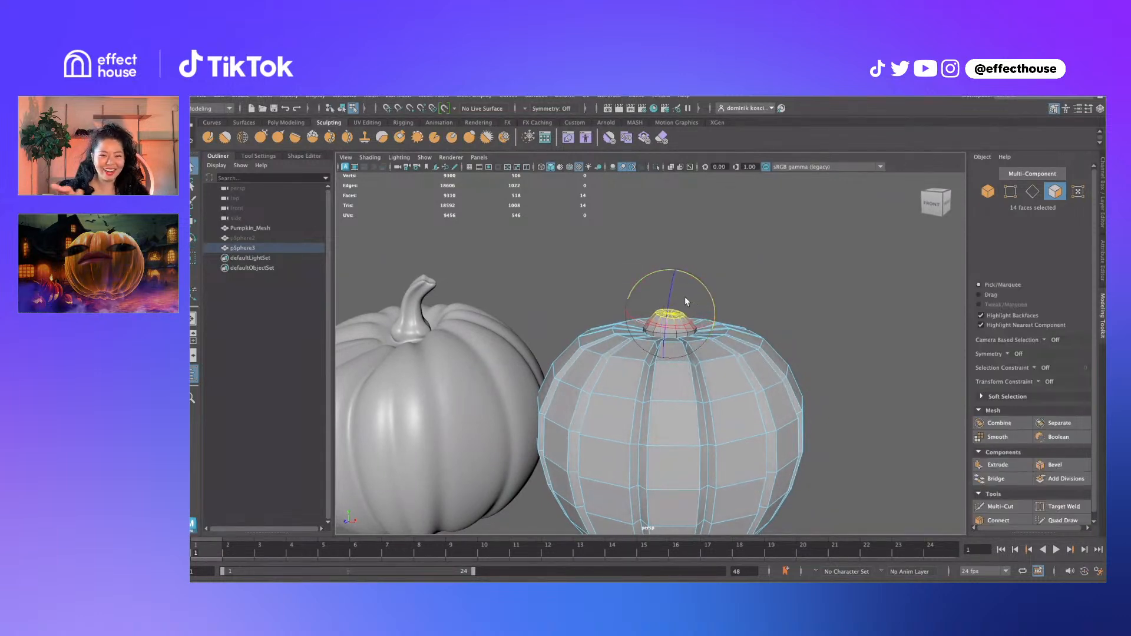
# Extrude two more segments from the 14 stem-top faces, raising and bending the stem
pyautogui.keyDown('shift'); pyautogui.moveTo(687, 292); pyautogui.dragTo(689, 301, button='right'); pyautogui.keyUp('shift')
pyautogui.press('w')
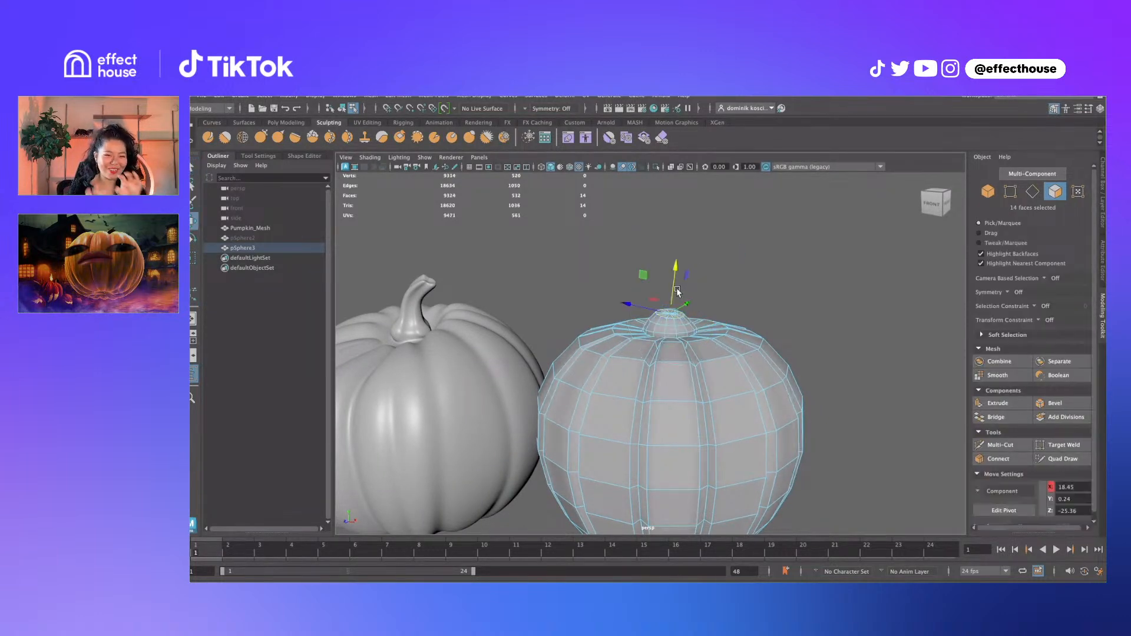
pyautogui.moveTo(673, 287); pyautogui.dragTo(698, 253)
pyautogui.press('r')
pyautogui.press('w')
pyautogui.hotkey('ctrl', 'e')
pyautogui.keyDown('alt'); pyautogui.moveTo(699, 253); pyautogui.dragTo(687, 284); pyautogui.keyUp('alt')
pyautogui.press('e')
pyautogui.press('q')
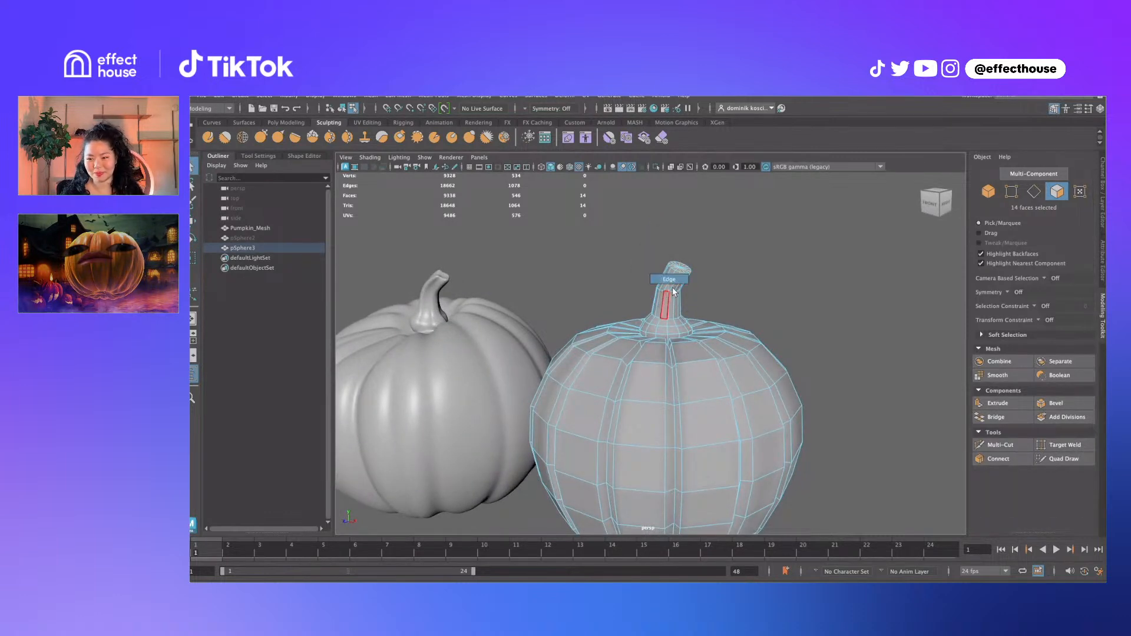
# Lower the edge loop around the stem
pyautogui.moveTo(675, 292); pyautogui.dragTo(673, 289, button='right')
pyautogui.doubleClick(671, 287)
pyautogui.press('w')
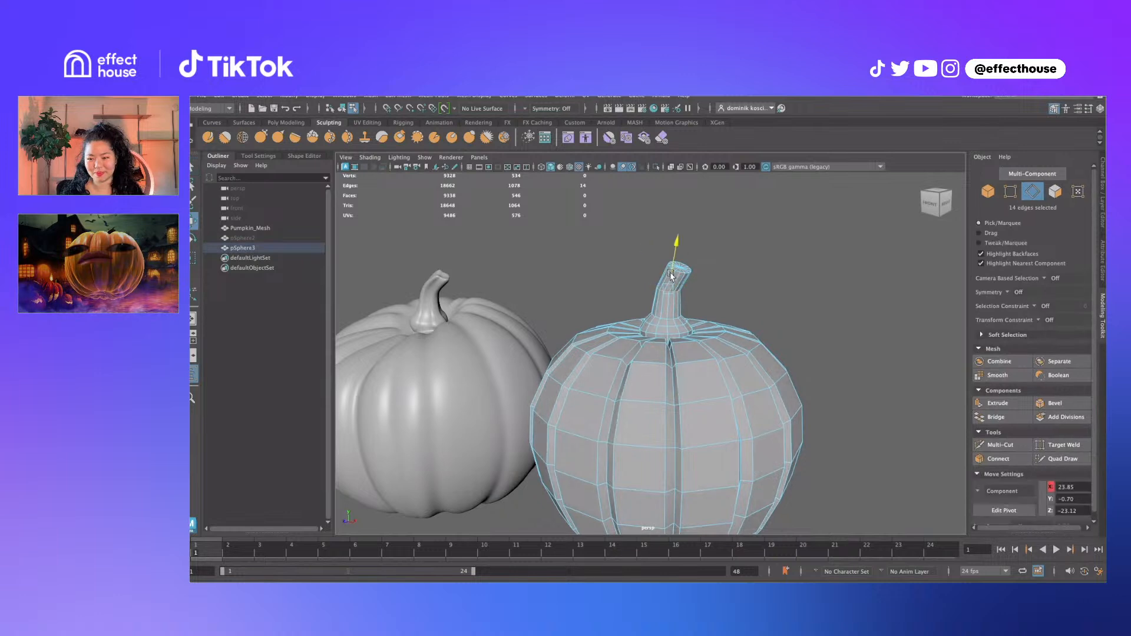
pyautogui.moveTo(672, 275); pyautogui.dragTo(693, 314)
pyautogui.scroll(5, 696, 293)
pyautogui.press('q')
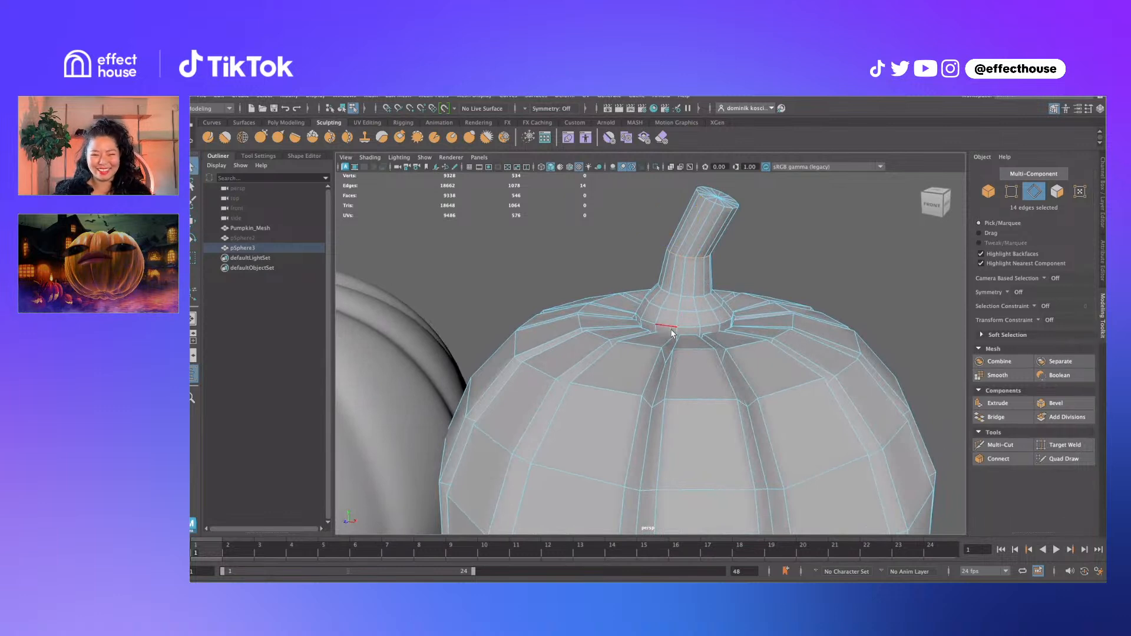
# Scale the stem-base faces with soft falloff and select the stem-base edge loop
pyautogui.press('F11')
pyautogui.click(680, 334)
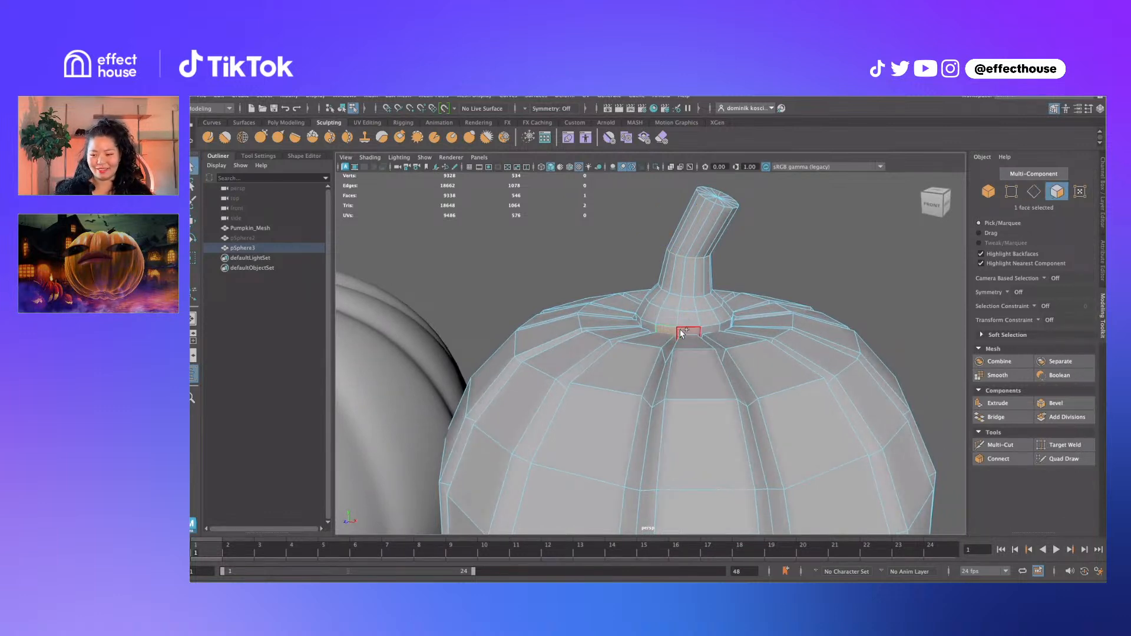
pyautogui.press('r')
pyautogui.press('b')
pyautogui.moveTo(686, 314); pyautogui.dragTo(686, 286)
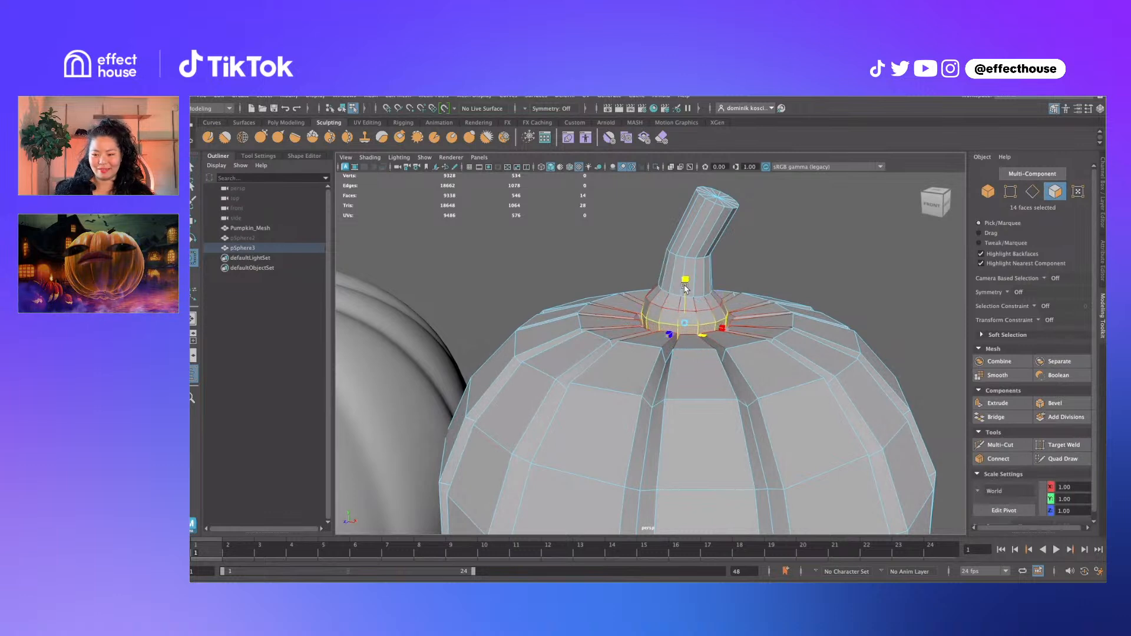
pyautogui.press('F10')
pyautogui.doubleClick(685, 314)
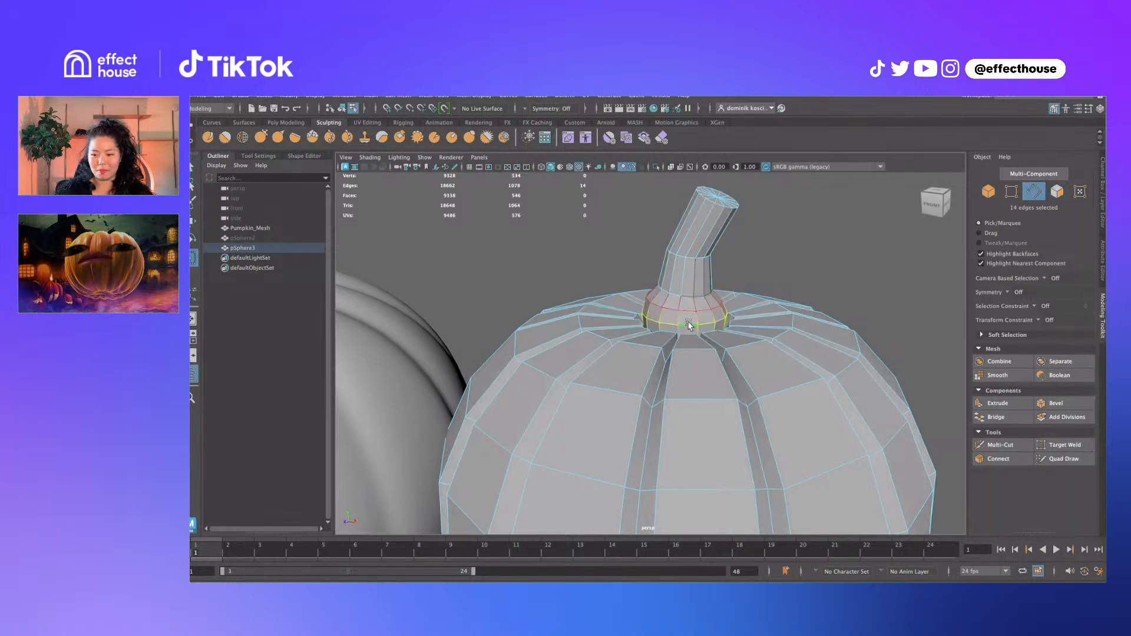
pyautogui.press('b')
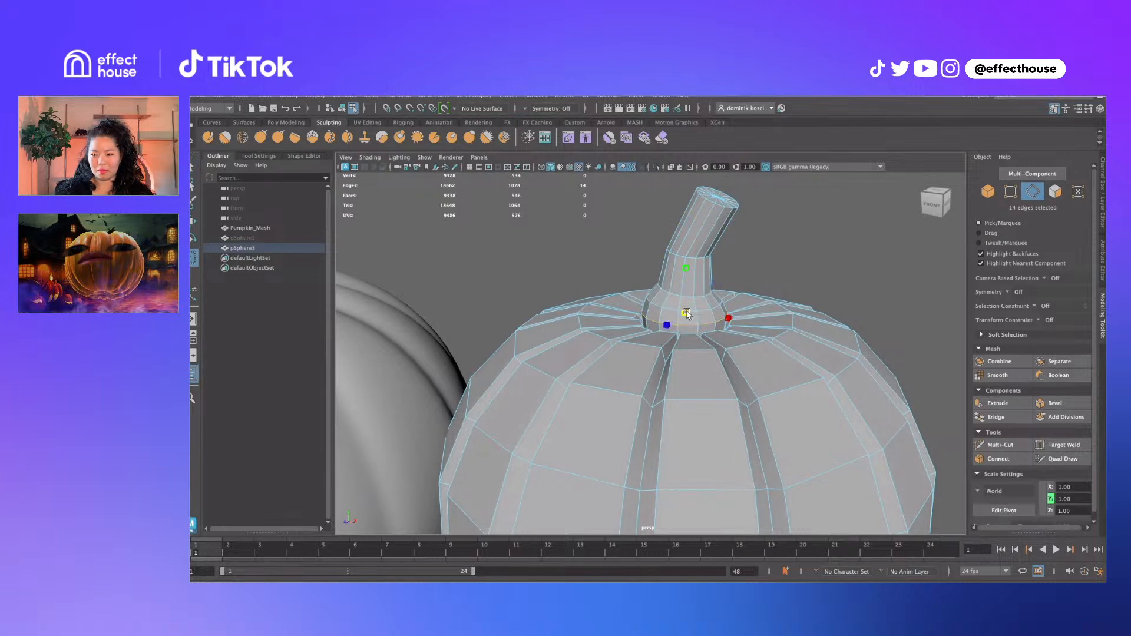
pyautogui.click(687, 314)
pyautogui.keyDown('alt'); pyautogui.moveTo(720, 319); pyautogui.dragTo(714, 312, button='middle'); pyautogui.keyUp('alt')
pyautogui.keyDown('alt'); pyautogui.moveTo(714, 312); pyautogui.dragTo(742, 278, button='right'); pyautogui.keyUp('alt')
# Select the low-poly pumpkin and view it from below
pyautogui.press('q')
pyautogui.click(744, 279)
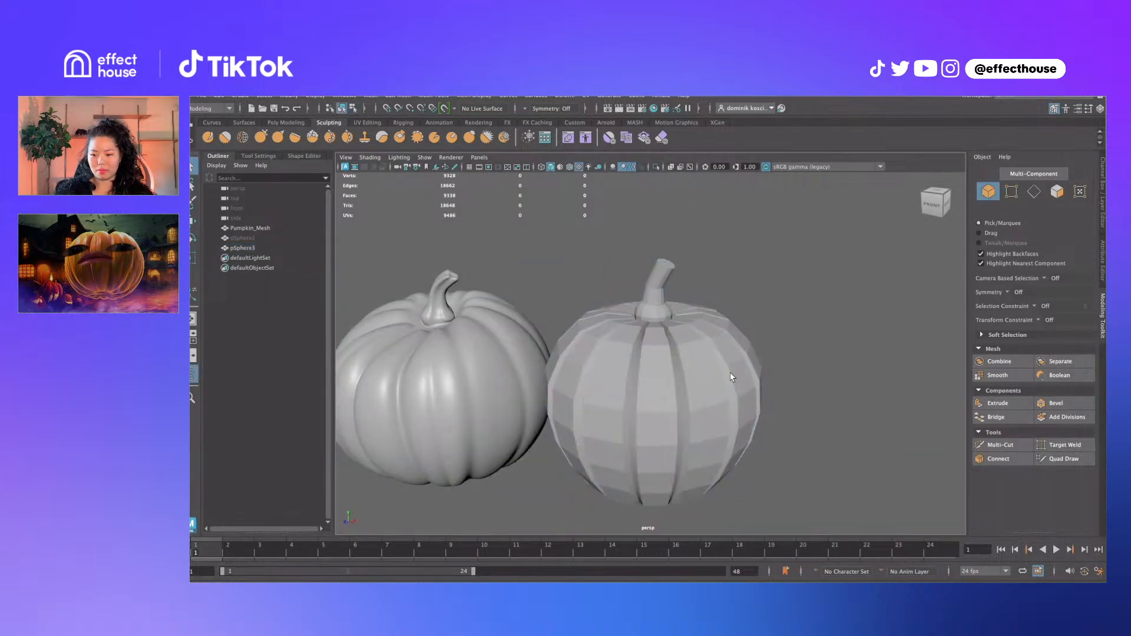
pyautogui.keyDown('alt'); pyautogui.moveTo(731, 377); pyautogui.dragTo(724, 303, button='middle'); pyautogui.keyUp('alt')
pyautogui.moveTo(709, 310)
pyautogui.keyDown('alt'); pyautogui.mouseDown()
pyautogui.moveTo(666, 313)
pyautogui.moveTo(726, 304)
pyautogui.moveTo(707, 294)
pyautogui.mouseUp(); pyautogui.keyUp('alt')
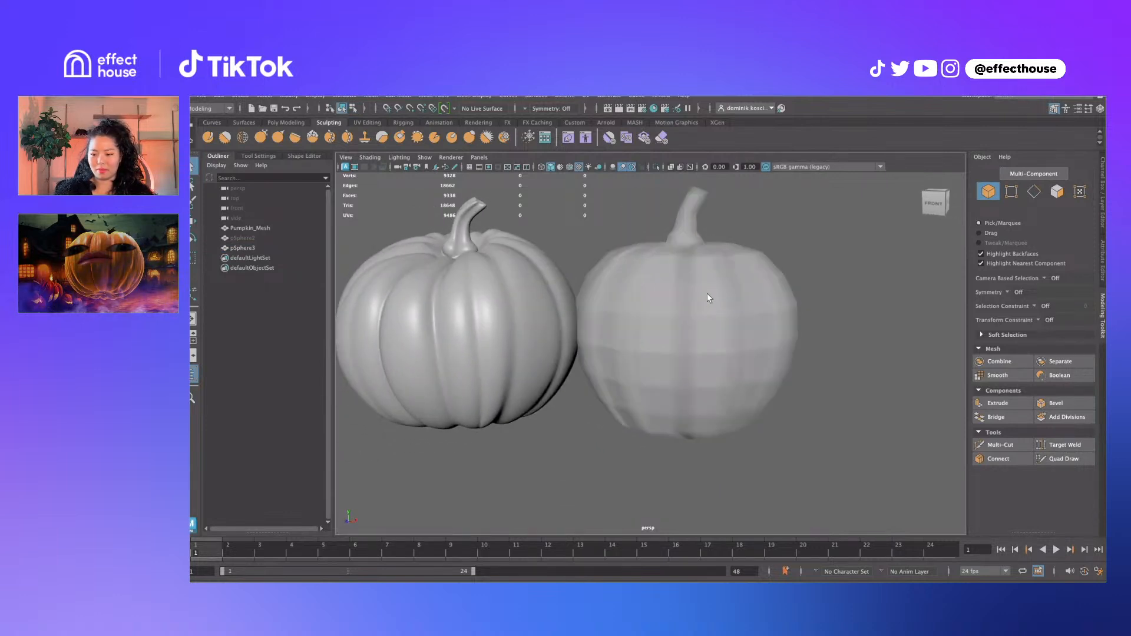
pyautogui.click(708, 294)
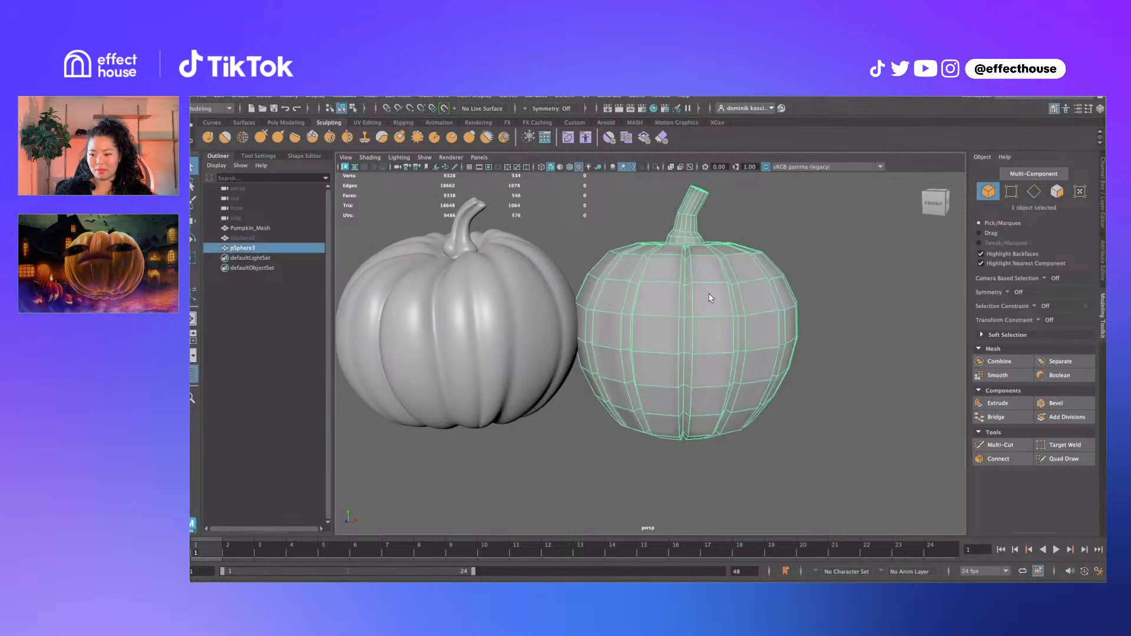
pyautogui.press('F10')
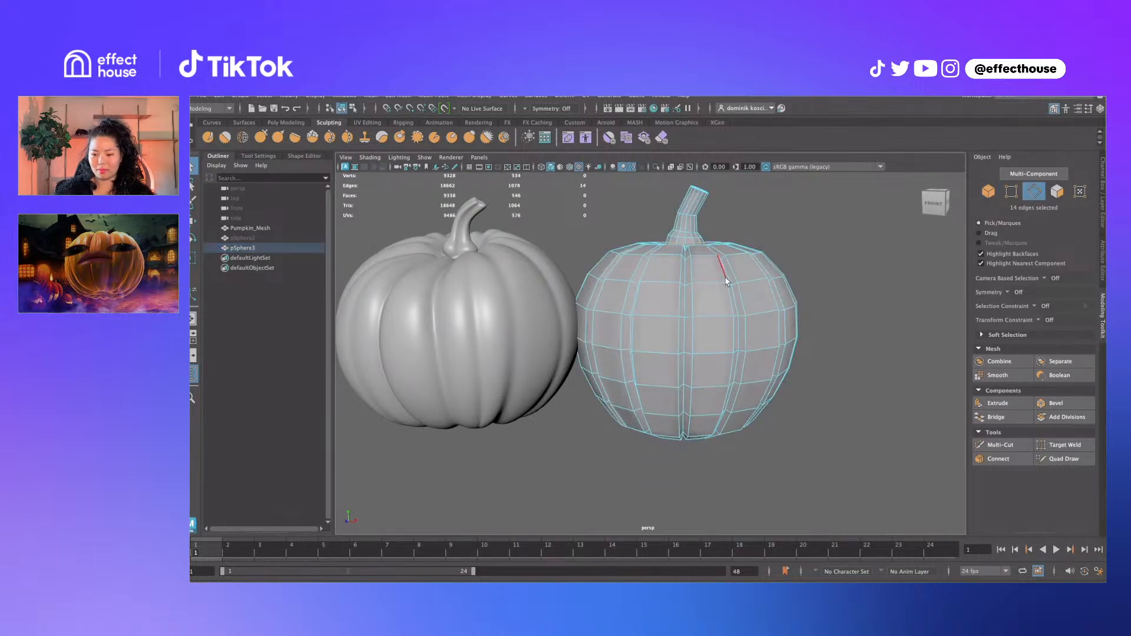
pyautogui.scroll(-5, 581, 303)
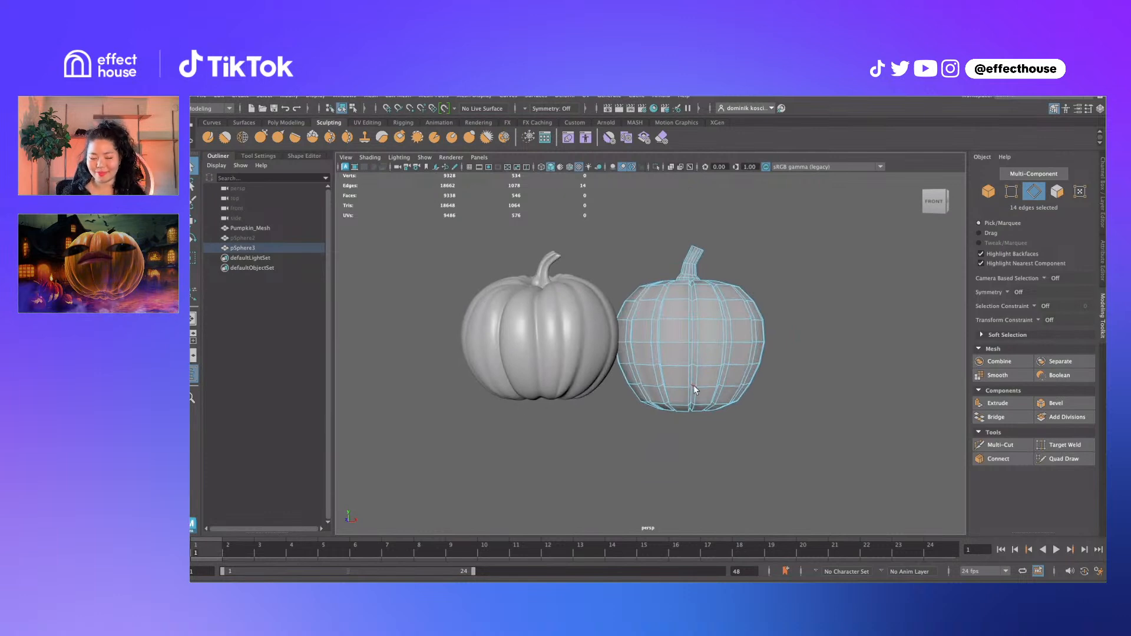
pyautogui.keyDown('alt'); pyautogui.moveTo(694, 385); pyautogui.dragTo(693, 418); pyautogui.keyUp('alt')
# Move the bottom-centre vertices with soft falloff to flatten the pumpkin's base
pyautogui.press('F9')
pyautogui.click(690, 403)
pyautogui.press('w')
pyautogui.press('b')
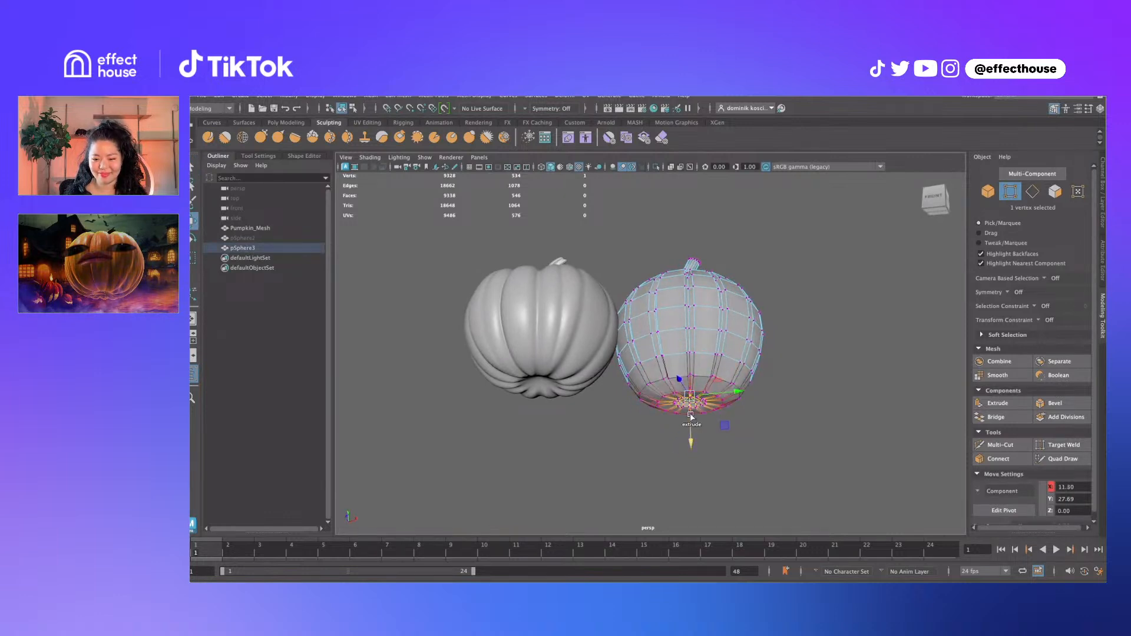
pyautogui.hotkey('shift', '.')
pyautogui.hotkey('shift', '.')
pyautogui.hotkey('shift', '.')
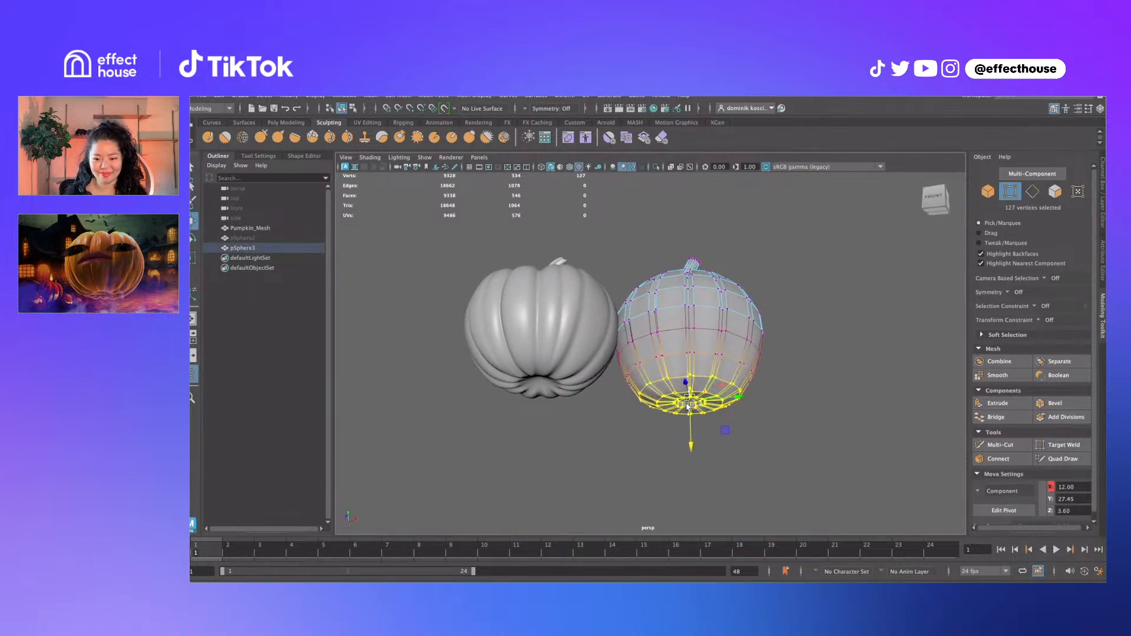
pyautogui.hotkey('shift', ',')
pyautogui.moveTo(688, 410)
pyautogui.keyDown('alt'); pyautogui.mouseDown()
pyautogui.moveTo(691, 441)
pyautogui.moveTo(697, 428)
pyautogui.moveTo(681, 417)
pyautogui.mouseUp(); pyautogui.keyUp('alt')
pyautogui.press('q')
# Select the detailed Pumpkin_Mesh and orbit until both pumpkins sit side by side
pyautogui.press('F8')
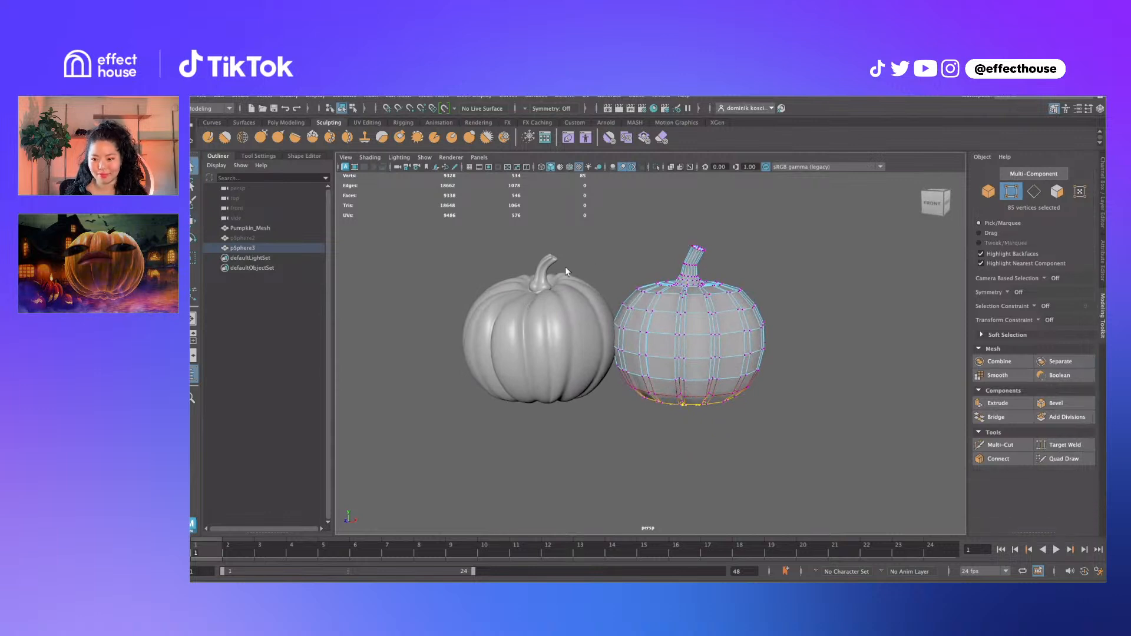
pyautogui.click(547, 291)
pyautogui.moveTo(554, 294)
pyautogui.keyDown('alt'); pyautogui.mouseDown()
pyautogui.moveTo(554, 321)
pyautogui.moveTo(559, 294)
pyautogui.mouseUp(); pyautogui.keyUp('alt')
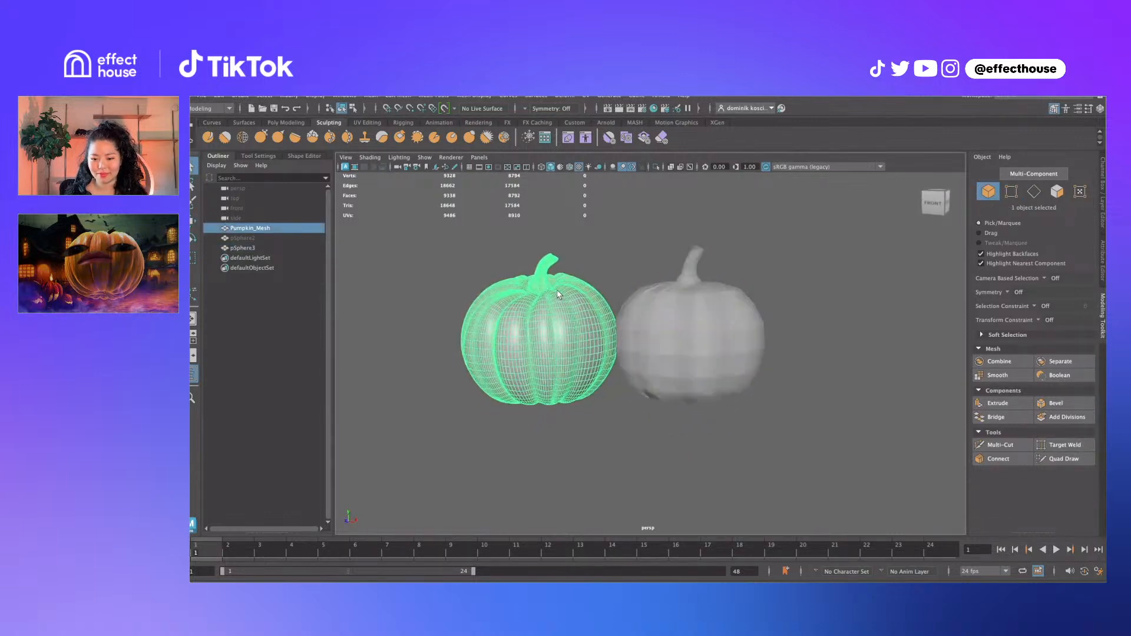
pyautogui.keyDown('alt'); pyautogui.moveTo(506, 418); pyautogui.dragTo(533, 346); pyautogui.keyUp('alt')
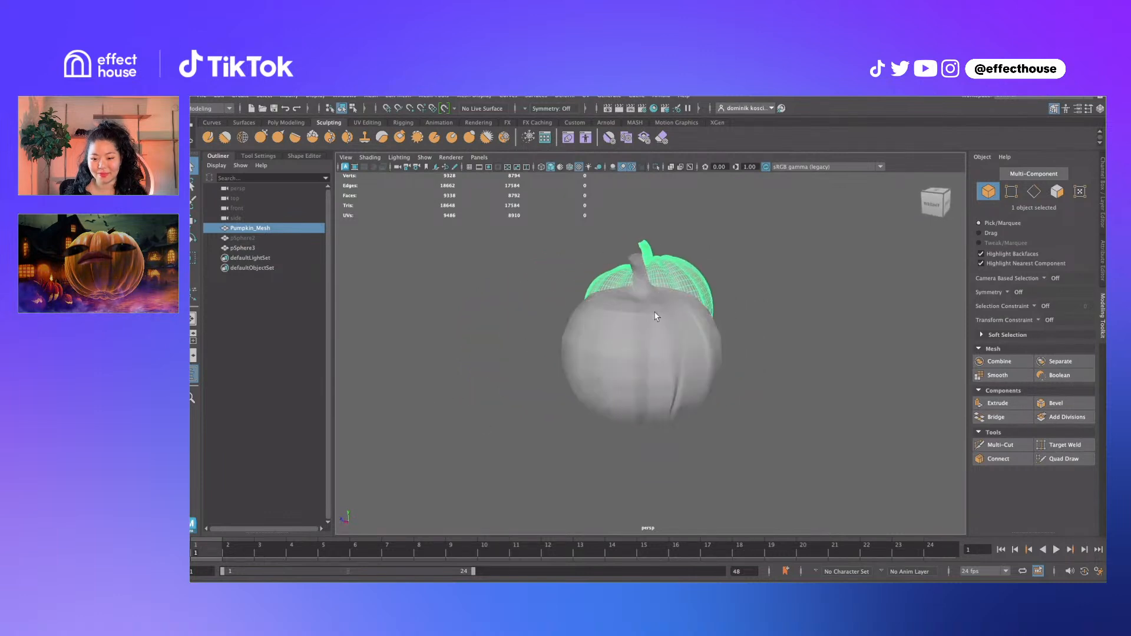
pyautogui.keyDown('alt'); pyautogui.moveTo(656, 316); pyautogui.dragTo(595, 319); pyautogui.keyUp('alt')
pyautogui.click(241, 96)
pyautogui.moveTo(266, 134)
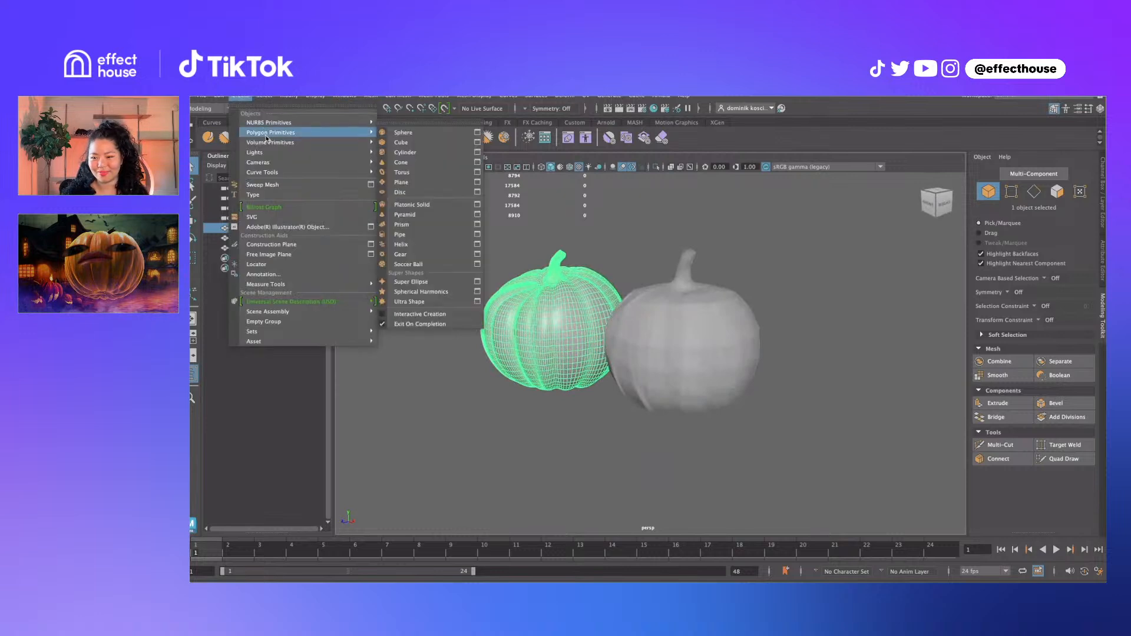
pyautogui.click(406, 152)
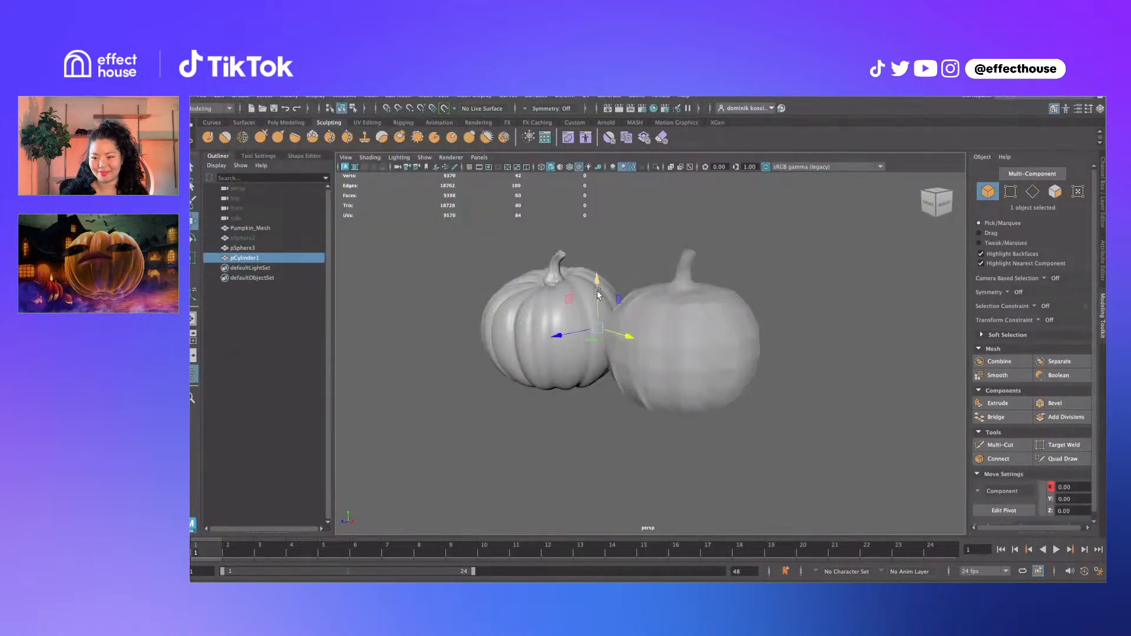
pyautogui.moveTo(598, 293); pyautogui.dragTo(622, 233)
pyautogui.press('r')
pyautogui.press('q')
pyautogui.moveTo(601, 225); pyautogui.dragTo(566, 211, button='right')
pyautogui.keyDown('alt'); pyautogui.moveTo(611, 217); pyautogui.dragTo(618, 251, button='middle'); pyautogui.keyUp('alt')
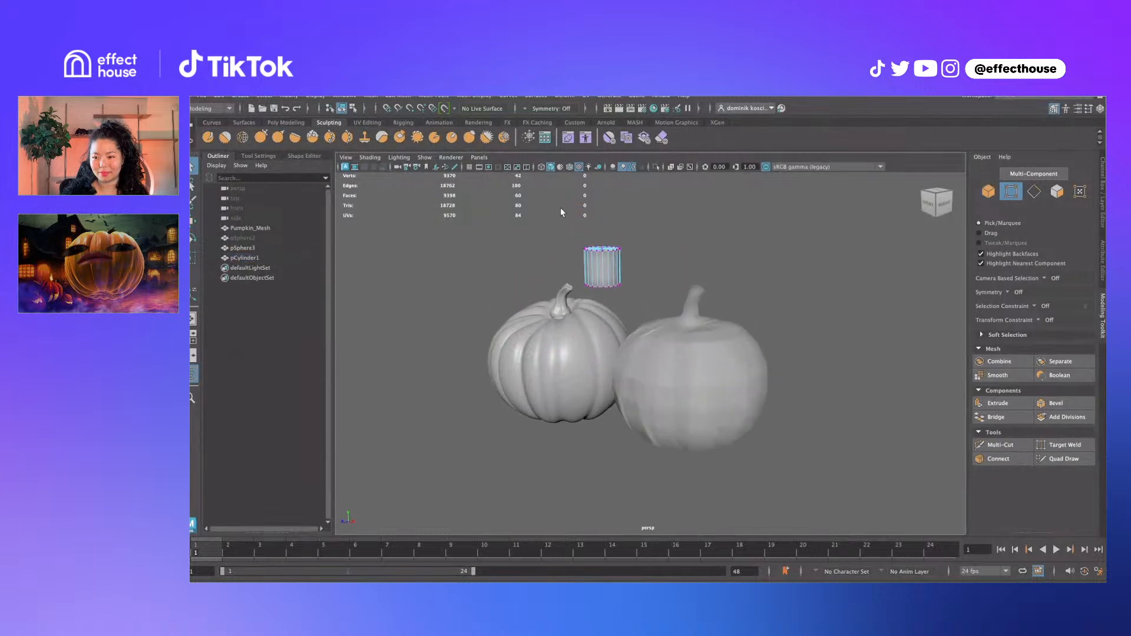
pyautogui.press('e')
pyautogui.moveTo(634, 259); pyautogui.dragTo(561, 239)
pyautogui.hotkey('ctrl', 'z')
pyautogui.press('q')
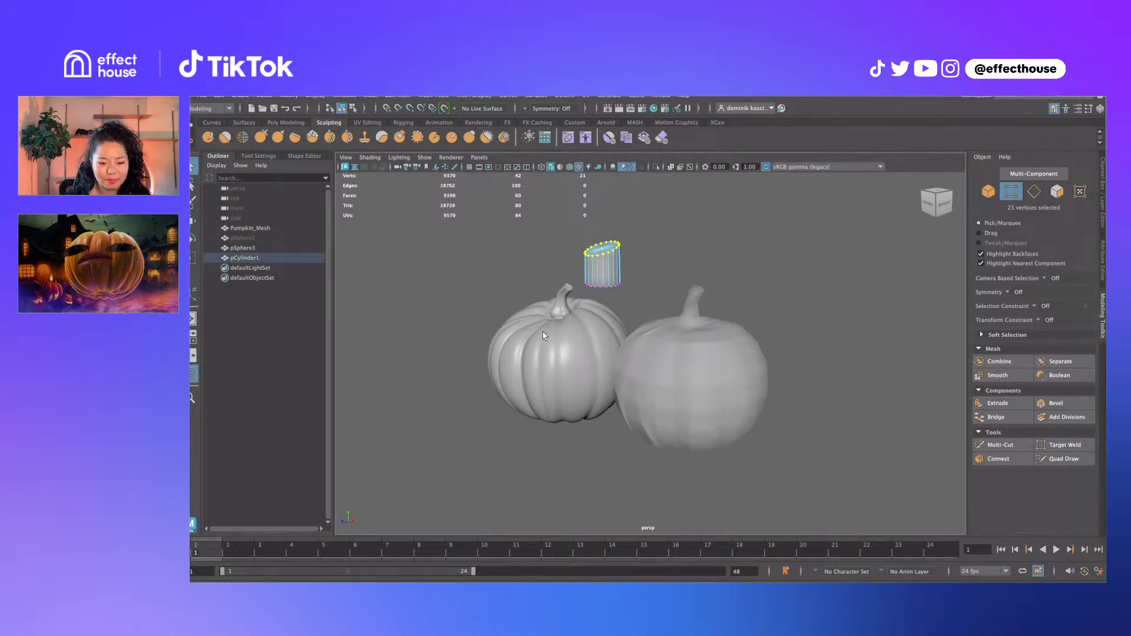
pyautogui.press('F8')
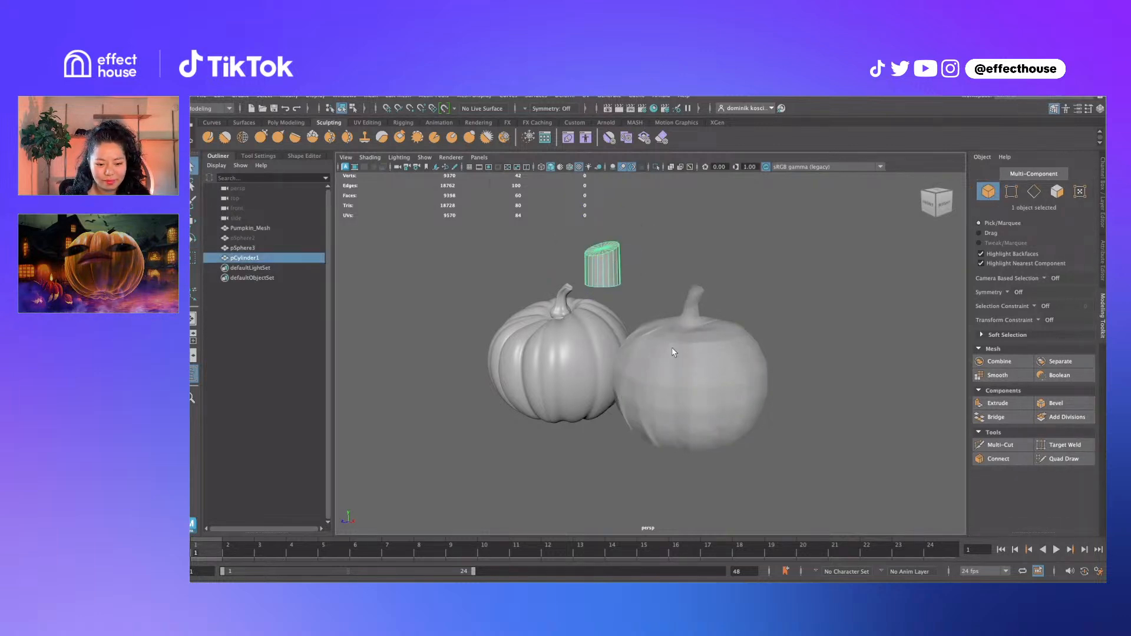
pyautogui.press('Delete')
pyautogui.click(680, 360)
pyautogui.keyDown('alt'); pyautogui.moveTo(694, 339); pyautogui.dragTo(706, 336); pyautogui.keyUp('alt')
# Scale the face ring around the top with soft selection, along each face's own orientation
pyautogui.moveTo(705, 334); pyautogui.dragTo(705, 346, button='right')
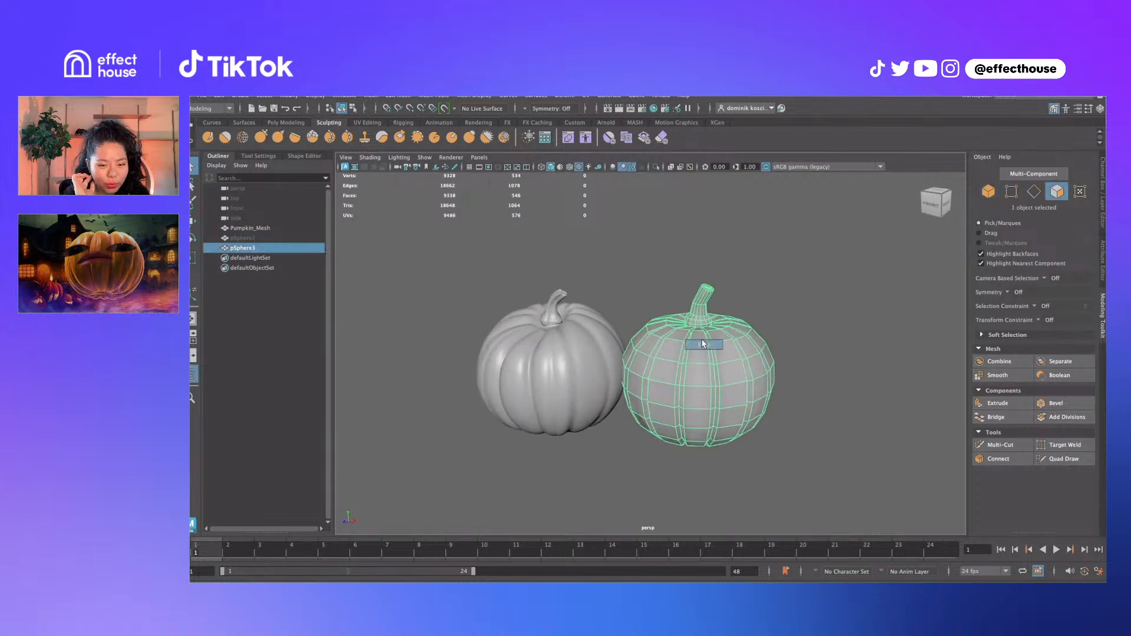
pyautogui.click(700, 338)
pyautogui.keyDown('shift'); pyautogui.doubleClick(713, 339); pyautogui.keyUp('shift')
pyautogui.keyDown('alt'); pyautogui.moveTo(712, 339); pyautogui.dragTo(666, 326); pyautogui.keyUp('alt')
pyautogui.press('e')
pyautogui.press('b')
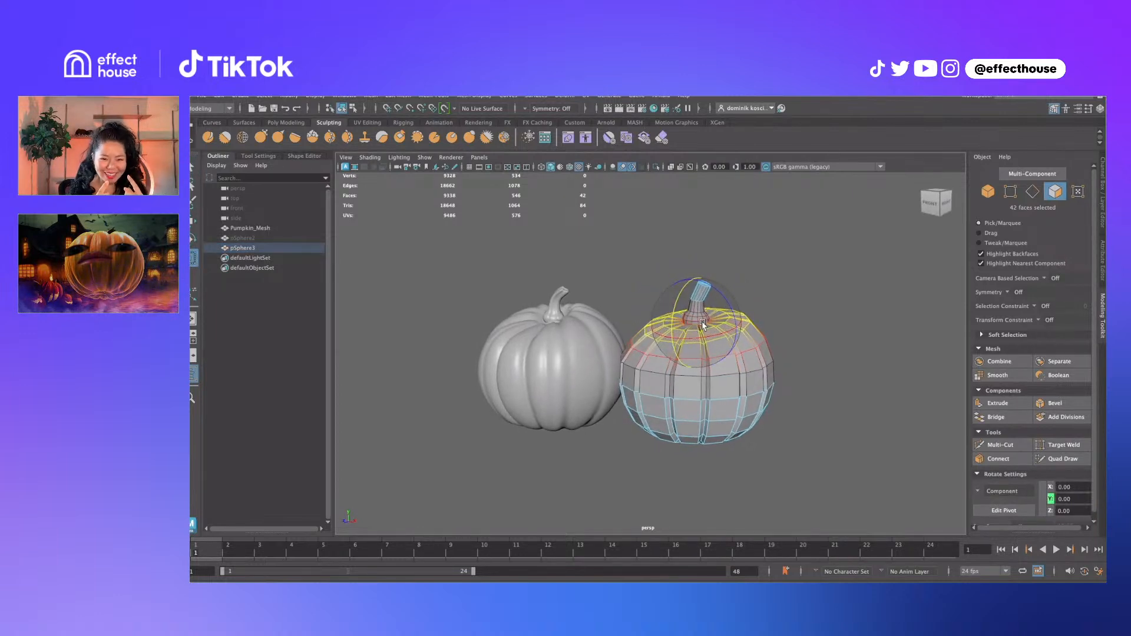
pyautogui.press('r')
pyautogui.moveTo(704, 326); pyautogui.dragTo(773, 299)
pyautogui.press('q')
# Pull an upper vertex and a lower-left vertex outward with soft falloff
pyautogui.press('F9')
pyautogui.click(754, 323)
pyautogui.press('w')
pyautogui.press('b')
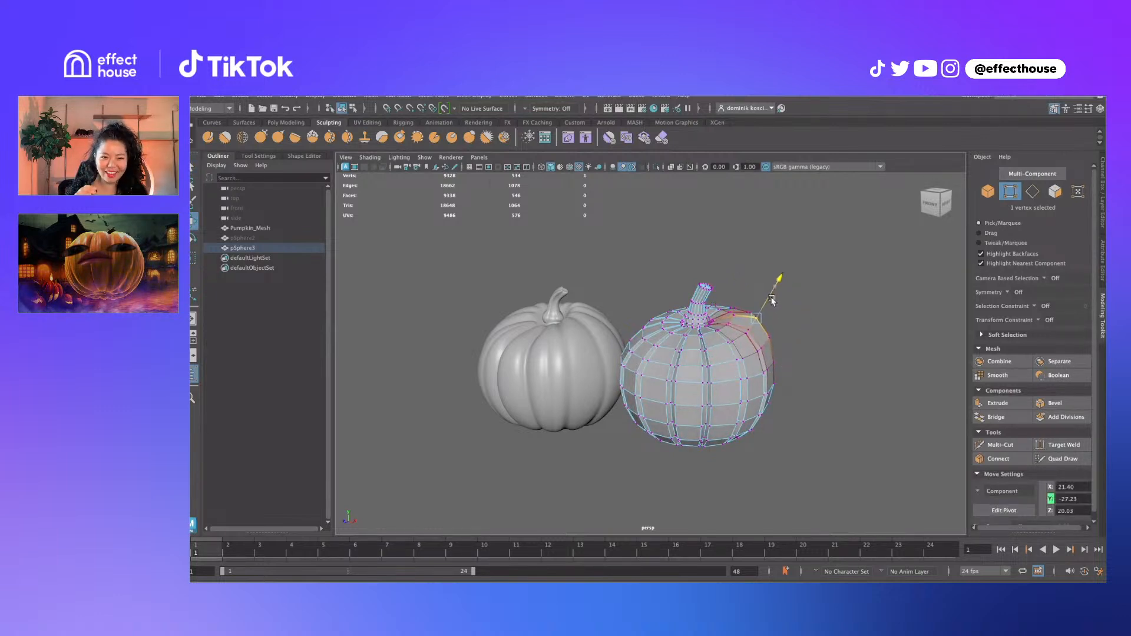
pyautogui.keyDown('alt'); pyautogui.moveTo(775, 361); pyautogui.dragTo(725, 404); pyautogui.keyUp('alt')
pyautogui.press('q')
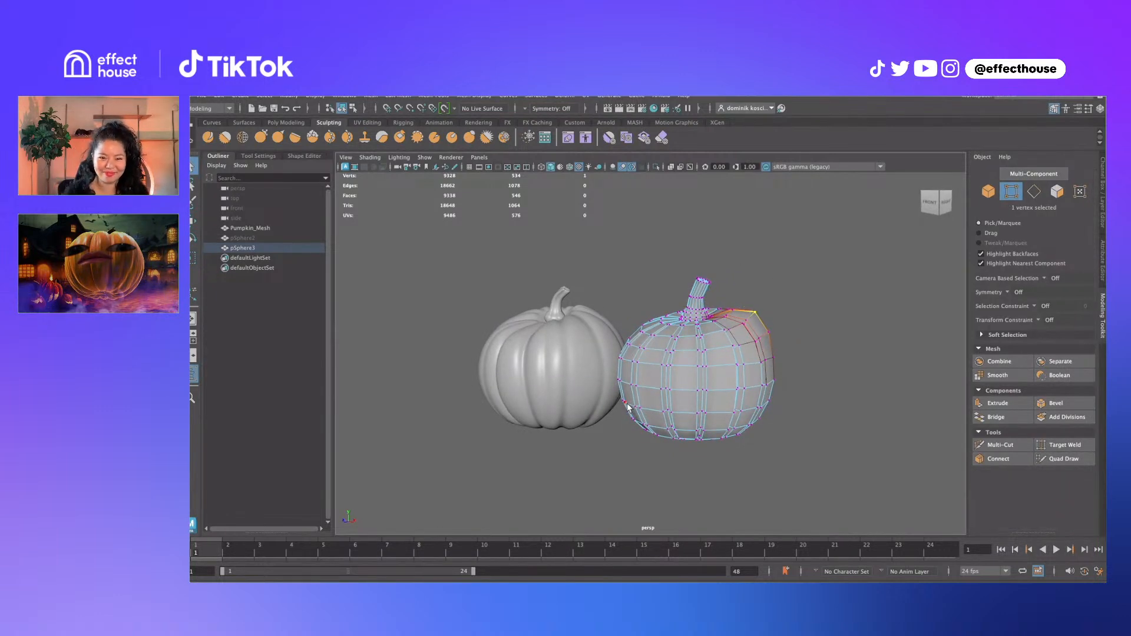
pyautogui.click(627, 405)
pyautogui.press('w')
pyautogui.keyDown('alt'); pyautogui.moveTo(638, 386); pyautogui.dragTo(606, 412); pyautogui.keyUp('alt')
pyautogui.press('b')
pyautogui.press('q')
# Select a horizontal edge loop around the pumpkin for Edit Edge Flow
pyautogui.keyDown('alt'); pyautogui.moveTo(704, 385); pyautogui.dragTo(731, 368); pyautogui.keyUp('alt')
pyautogui.moveTo(728, 370); pyautogui.dragTo(751, 463, button='right')
pyautogui.doubleClick(756, 359)
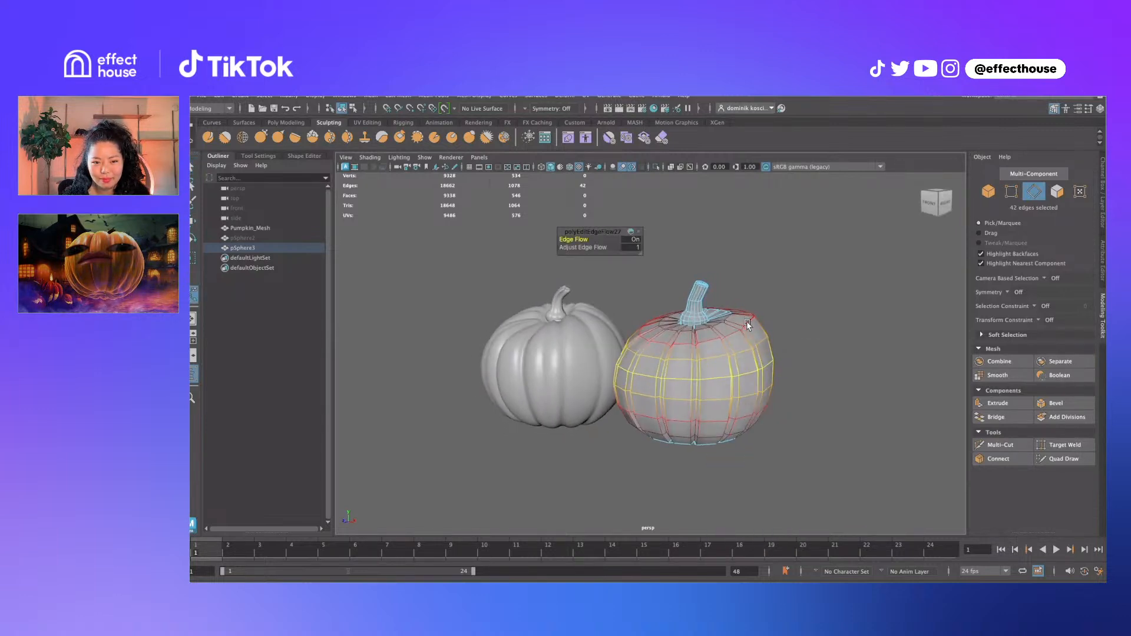
# Reapply Edit Edge Flow to the pumpkin's edge loop to even out its curvature
pyautogui.moveTo(747, 323)
pyautogui.keyDown('alt'); pyautogui.mouseDown()
pyautogui.moveTo(749, 312)
pyautogui.moveTo(756, 334)
pyautogui.mouseUp(); pyautogui.keyUp('alt')
pyautogui.press('g')
pyautogui.keyDown('shift'); pyautogui.moveTo(751, 320); pyautogui.dragTo(757, 417, button='right'); pyautogui.keyUp('shift')
pyautogui.keyDown('alt'); pyautogui.moveTo(757, 417); pyautogui.dragTo(715, 380); pyautogui.keyUp('alt')
# Select the ring of faces around pSphere3's stem base
pyautogui.scroll(4, 736, 338)
pyautogui.press('q')
pyautogui.scroll(4, 736, 338)
pyautogui.press('F11')
pyautogui.click(701, 367)
pyautogui.keyDown('shift'); pyautogui.click(702, 397); pyautogui.keyUp('shift')
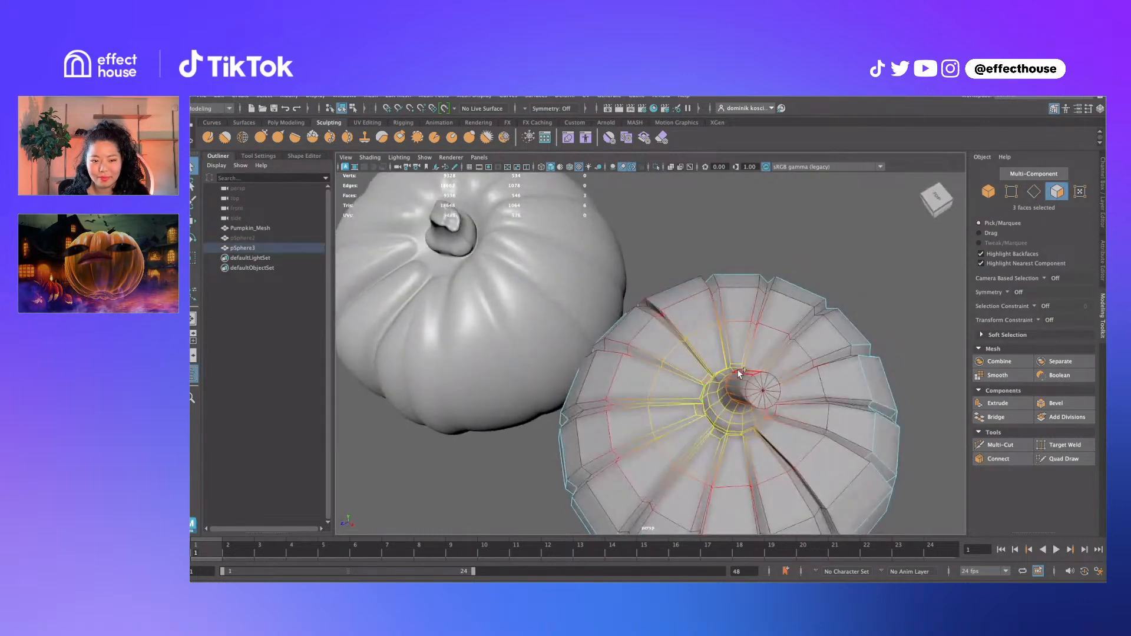
pyautogui.keyDown('shift'); pyautogui.click(794, 412); pyautogui.keyUp('shift')
pyautogui.keyDown('alt'); pyautogui.moveTo(794, 412); pyautogui.dragTo(768, 408); pyautogui.keyUp('alt')
pyautogui.keyDown('shift'); pyautogui.click(707, 365); pyautogui.keyUp('shift')
pyautogui.keyDown('shift'); pyautogui.click(789, 374); pyautogui.keyUp('shift')
pyautogui.keyDown('shift'); pyautogui.click(768, 408); pyautogui.keyUp('shift')
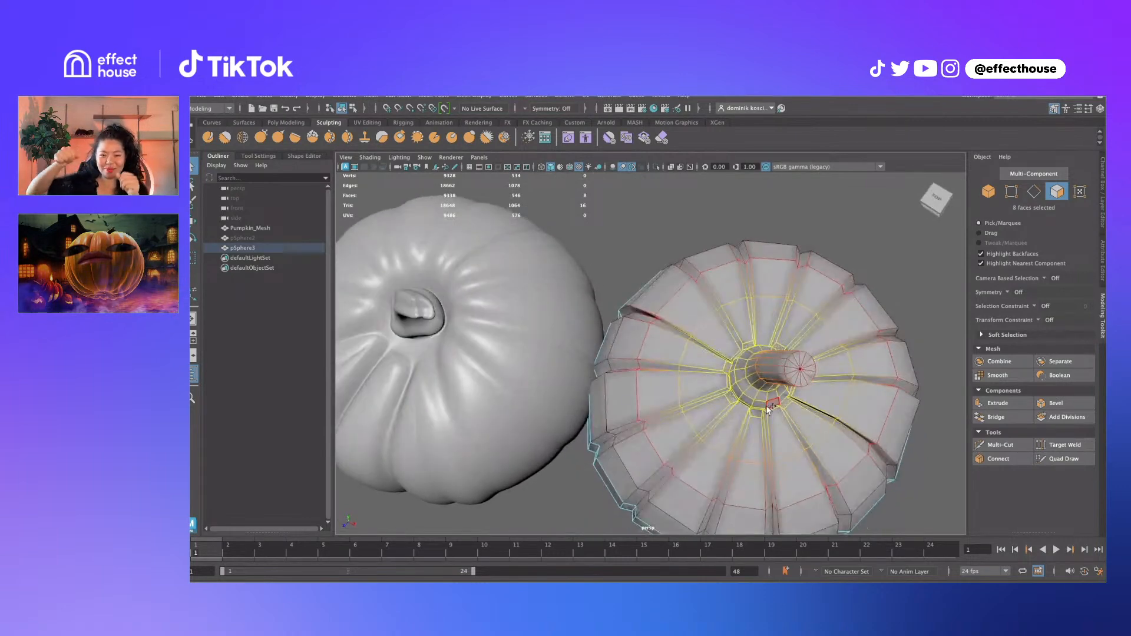
pyautogui.keyDown('shift'); pyautogui.click(773, 405); pyautogui.keyUp('shift')
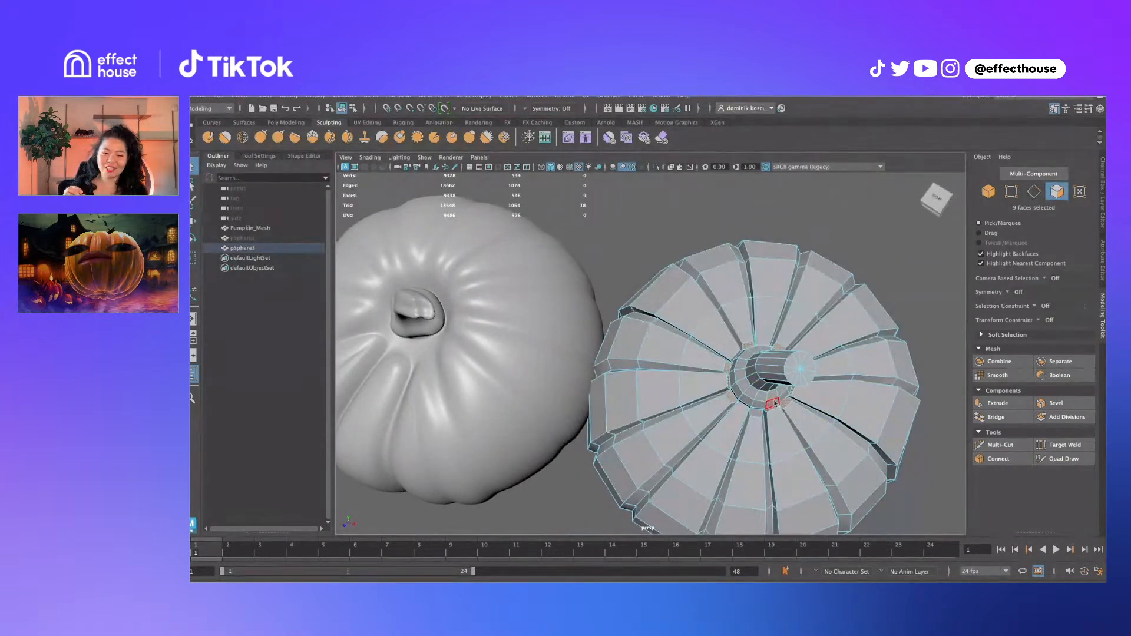
# Convert the stem faces to vertices and smooth them with Average Vertices at 10 iterations, repeating on more vertices
pyautogui.moveTo(775, 404)
pyautogui.keyDown('ctrl'); pyautogui.mouseDown(button='right')
pyautogui.moveTo(677, 401)
pyautogui.moveTo(774, 383)
pyautogui.mouseUp(button='right'); pyautogui.keyUp('ctrl')
pyautogui.keyDown('shift'); pyautogui.rightClick(720, 399); pyautogui.keyUp('shift')
pyautogui.moveTo(773, 383)
pyautogui.keyDown('alt'); pyautogui.mouseDown()
pyautogui.moveTo(796, 359)
pyautogui.moveTo(782, 380)
pyautogui.mouseUp(); pyautogui.keyUp('alt')
pyautogui.click(744, 371)
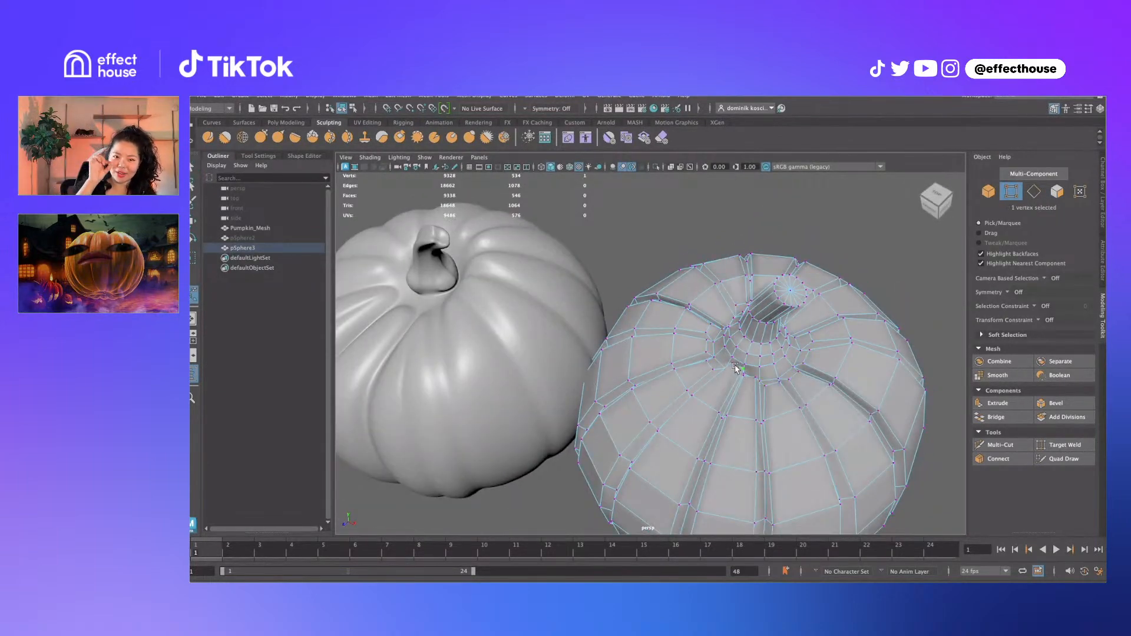
pyautogui.press('g')
pyautogui.click(754, 381)
pyautogui.keyDown('shift'); pyautogui.click(745, 379); pyautogui.keyUp('shift')
pyautogui.press('g')
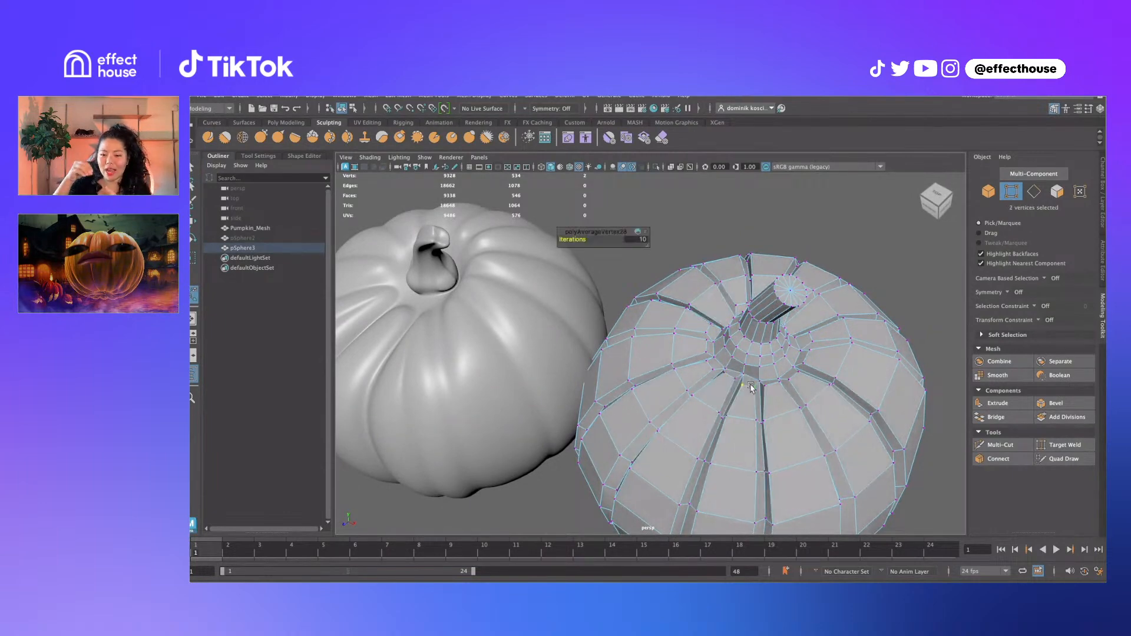
pyautogui.keyDown('alt'); pyautogui.moveTo(745, 382); pyautogui.dragTo(772, 356); pyautogui.keyUp('alt')
pyautogui.press('q')
pyautogui.scroll(-5, 773, 356)
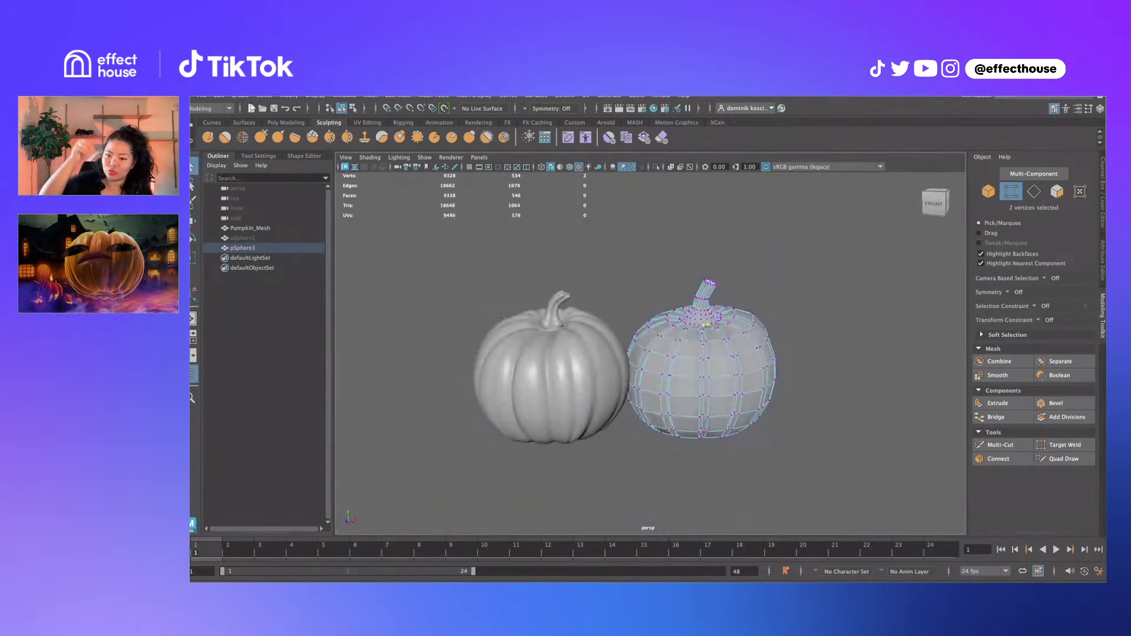
# Create a polygon cube, raise it above the pumpkins and scale it up
pyautogui.click(241, 96)
pyautogui.moveTo(306, 124)
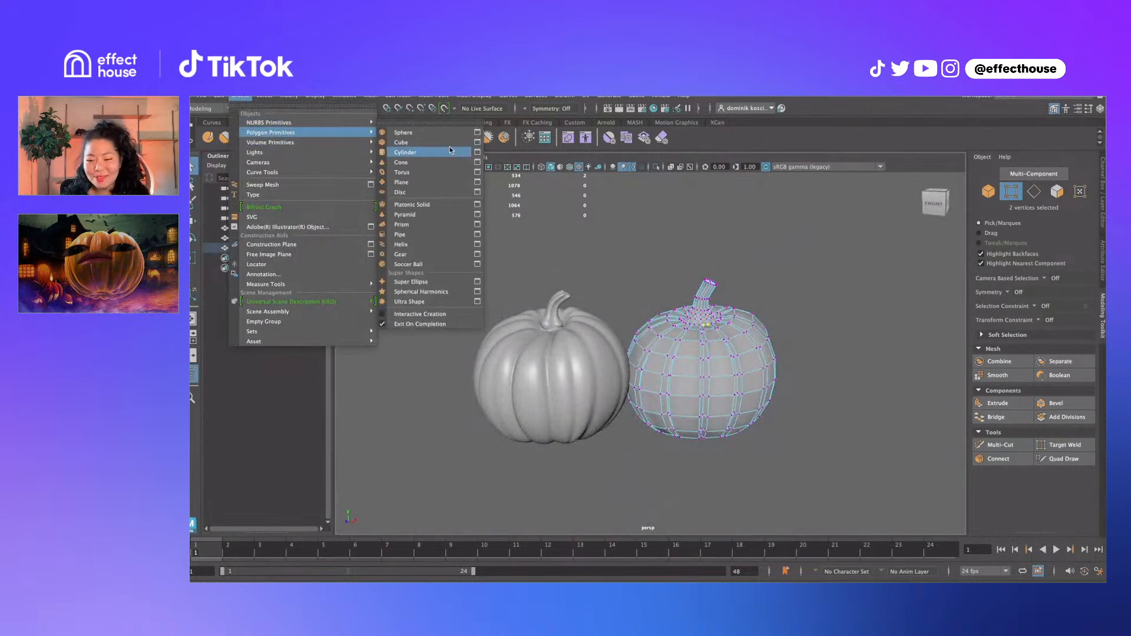
pyautogui.click(412, 152)
pyautogui.press('w')
pyautogui.moveTo(573, 323); pyautogui.dragTo(561, 230)
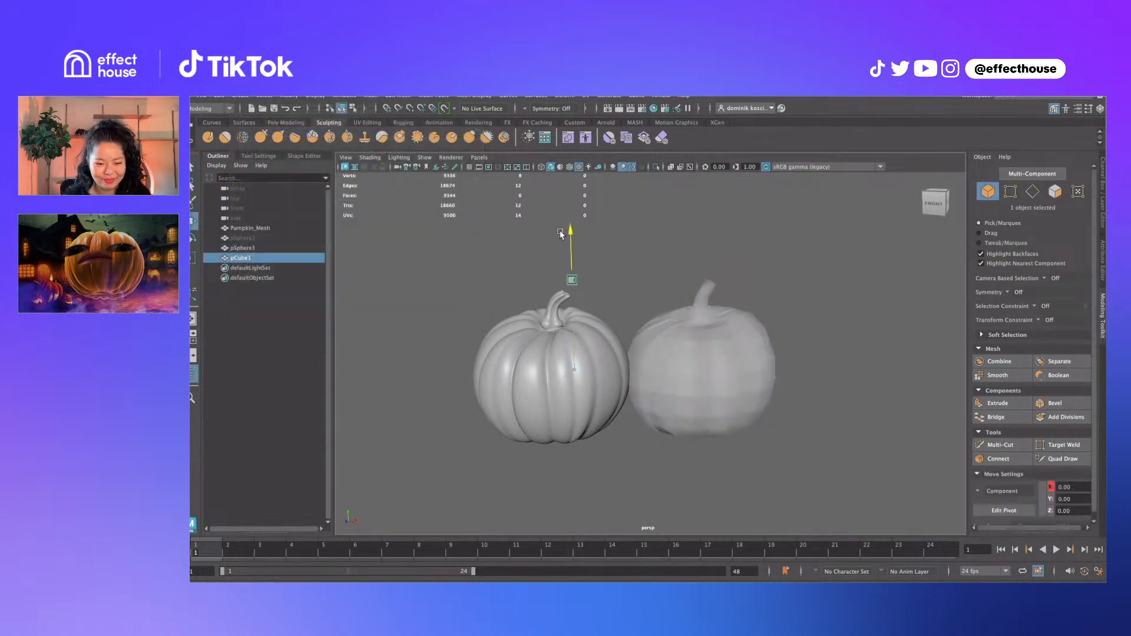
pyautogui.keyDown('alt'); pyautogui.moveTo(617, 313); pyautogui.dragTo(632, 324, button='middle'); pyautogui.keyUp('alt')
pyautogui.press('r')
pyautogui.moveTo(585, 291); pyautogui.dragTo(585, 236)
pyautogui.press('w')
pyautogui.press('q')
# Extrude one of the cube's faces outward, then undo the extrusion
pyautogui.moveTo(606, 246); pyautogui.dragTo(606, 255, button='right')
pyautogui.click(603, 258)
pyautogui.keyDown('alt'); pyautogui.moveTo(650, 246); pyautogui.dragTo(636, 246); pyautogui.keyUp('alt')
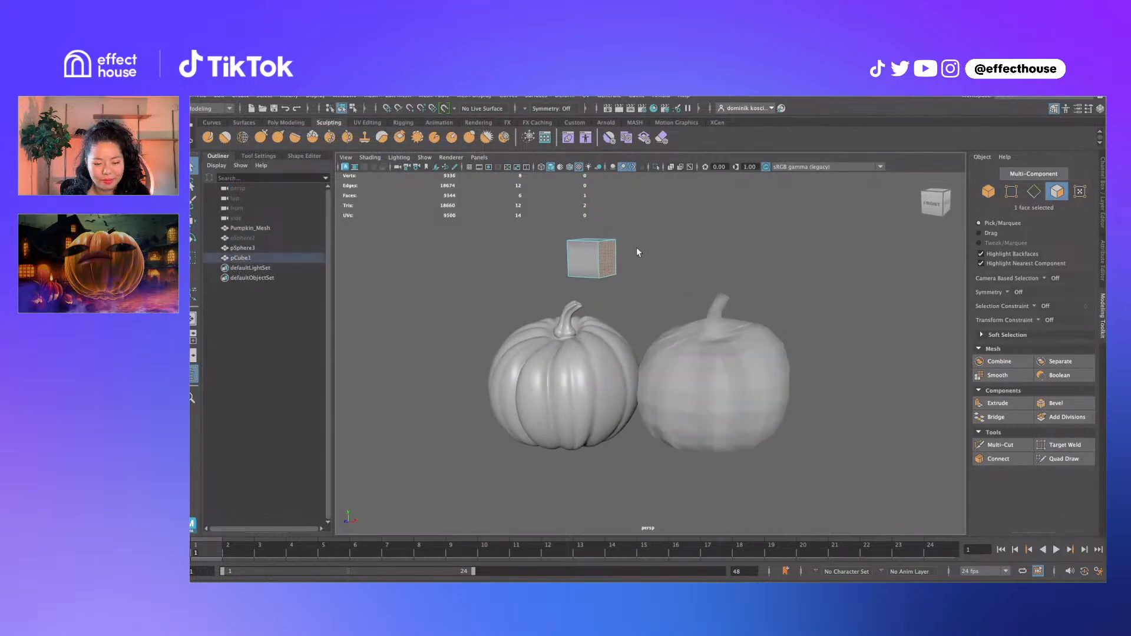
pyautogui.keyDown('shift'); pyautogui.rightClick(636, 245); pyautogui.keyUp('shift')
pyautogui.click(635, 273)
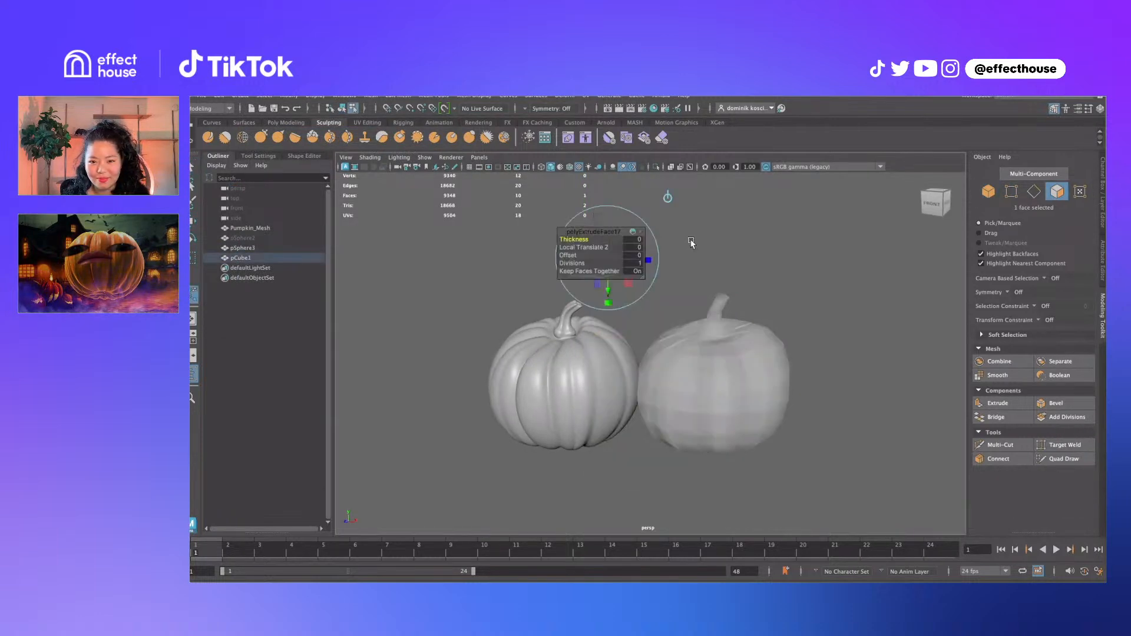
pyautogui.keyDown('alt'); pyautogui.moveTo(731, 236); pyautogui.dragTo(818, 307, button='middle'); pyautogui.keyUp('alt')
pyautogui.keyDown('alt'); pyautogui.moveTo(818, 307); pyautogui.dragTo(774, 336); pyautogui.keyUp('alt')
pyautogui.press('q')
pyautogui.moveTo(719, 321); pyautogui.dragTo(738, 295, button='right')
pyautogui.click(854, 289)
pyautogui.click(718, 328)
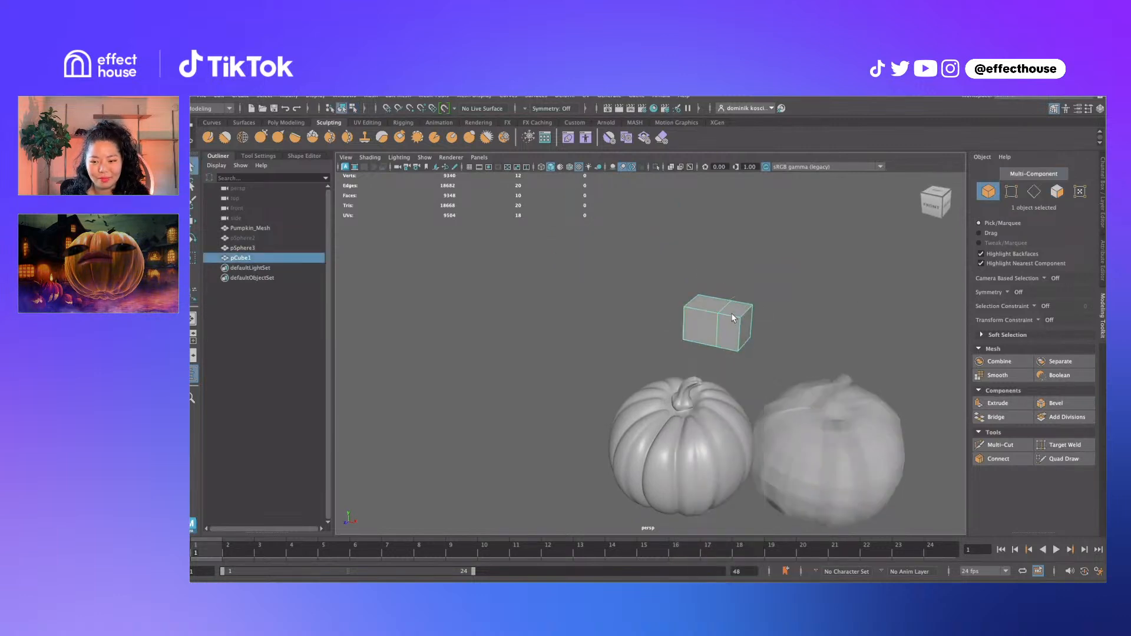
pyautogui.hotkey('ctrl', 'z')
pyautogui.hotkey('ctrl', 'z')
pyautogui.hotkey('ctrl', 'z')
pyautogui.hotkey('ctrl', 'z')
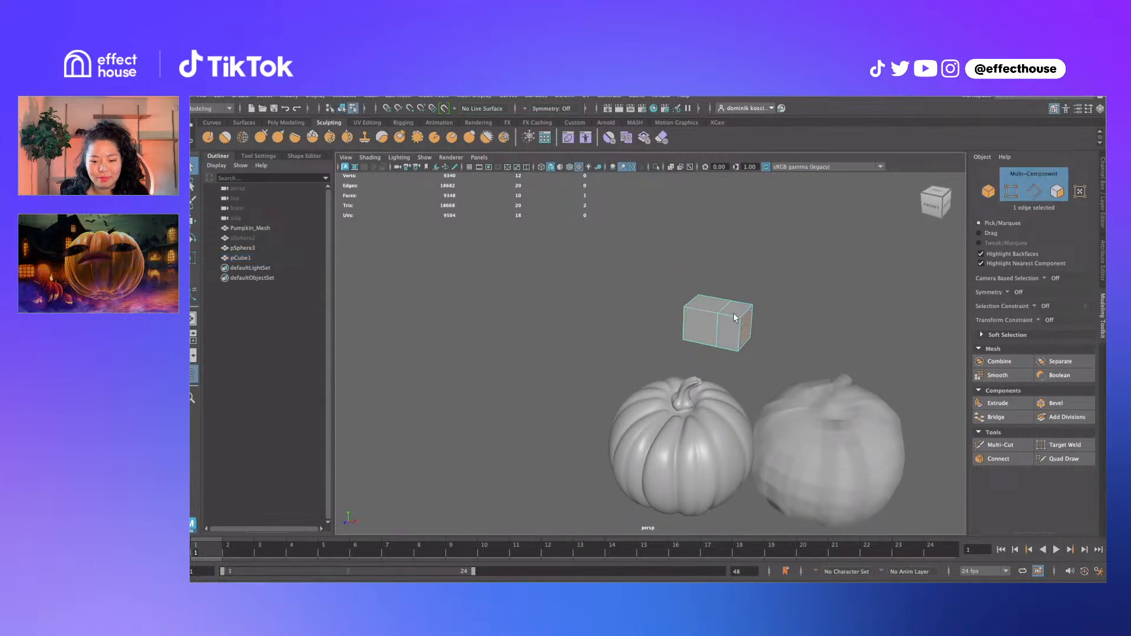
# Cut an edge loop through the middle of the cube with Multi-Cut
pyautogui.keyDown('alt'); pyautogui.moveTo(732, 319); pyautogui.dragTo(727, 302); pyautogui.keyUp('alt')
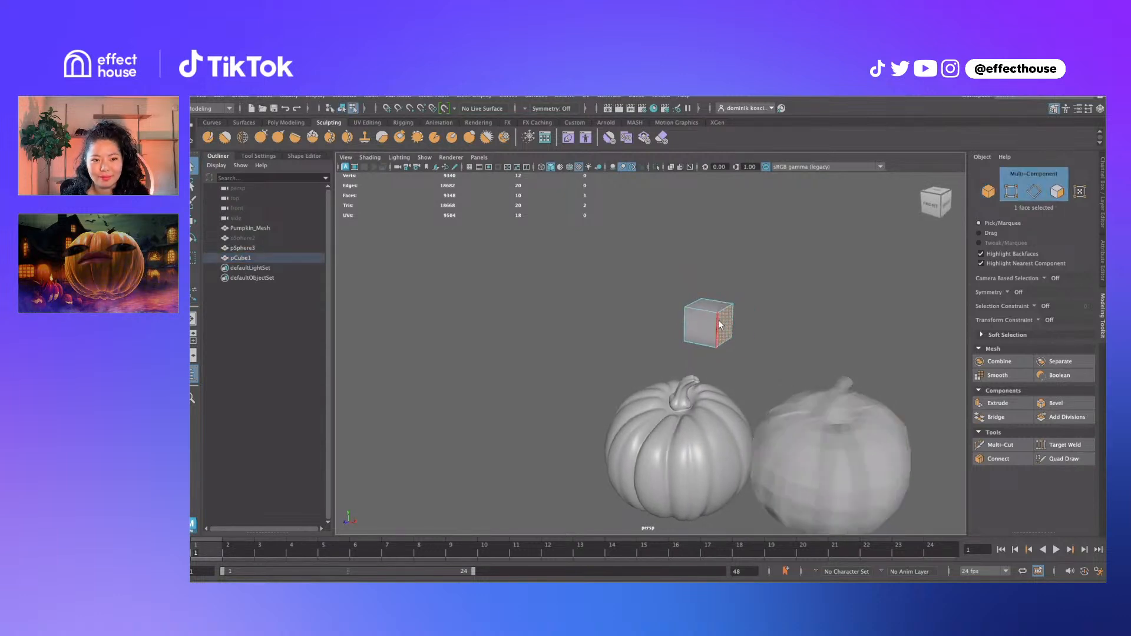
pyautogui.moveTo(718, 304)
pyautogui.mouseDown(button='right')
pyautogui.moveTo(718, 327)
pyautogui.moveTo(728, 315)
pyautogui.mouseUp(button='right')
pyautogui.keyDown('shift'); pyautogui.rightClick(727, 316); pyautogui.keyUp('shift')
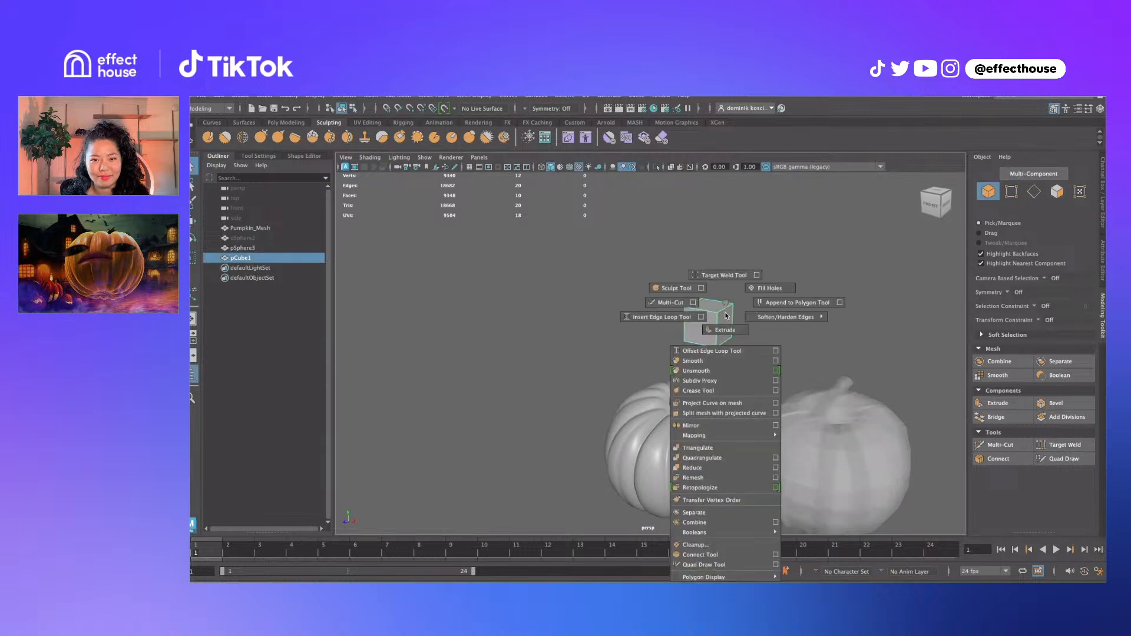
pyautogui.click(692, 305)
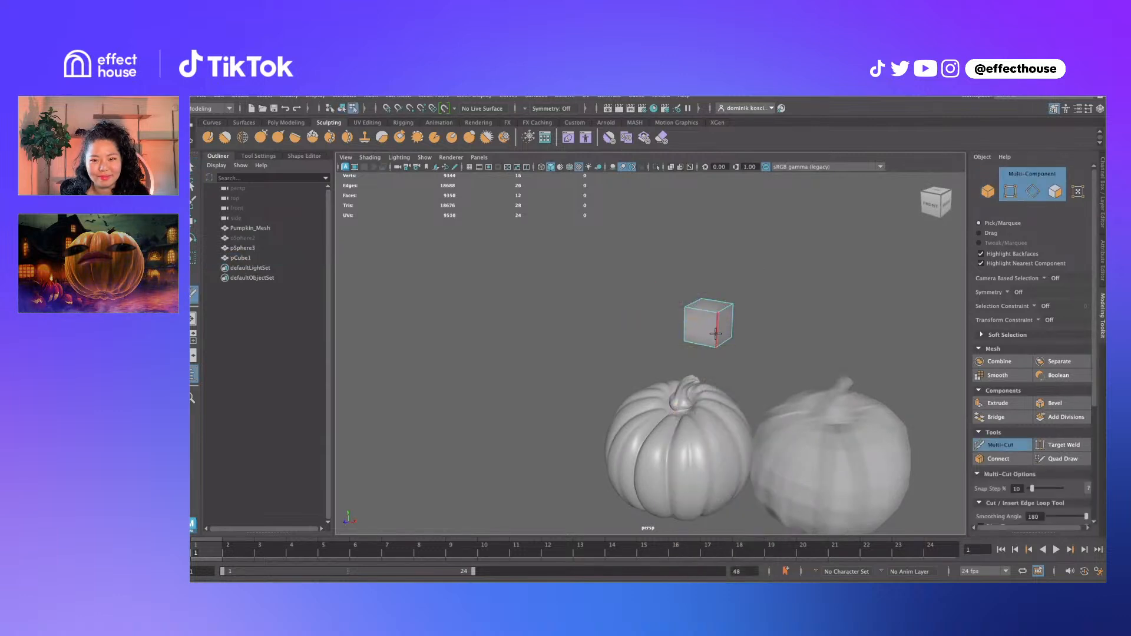
pyautogui.keyDown('alt'); pyautogui.moveTo(719, 334); pyautogui.dragTo(757, 339); pyautogui.keyUp('alt')
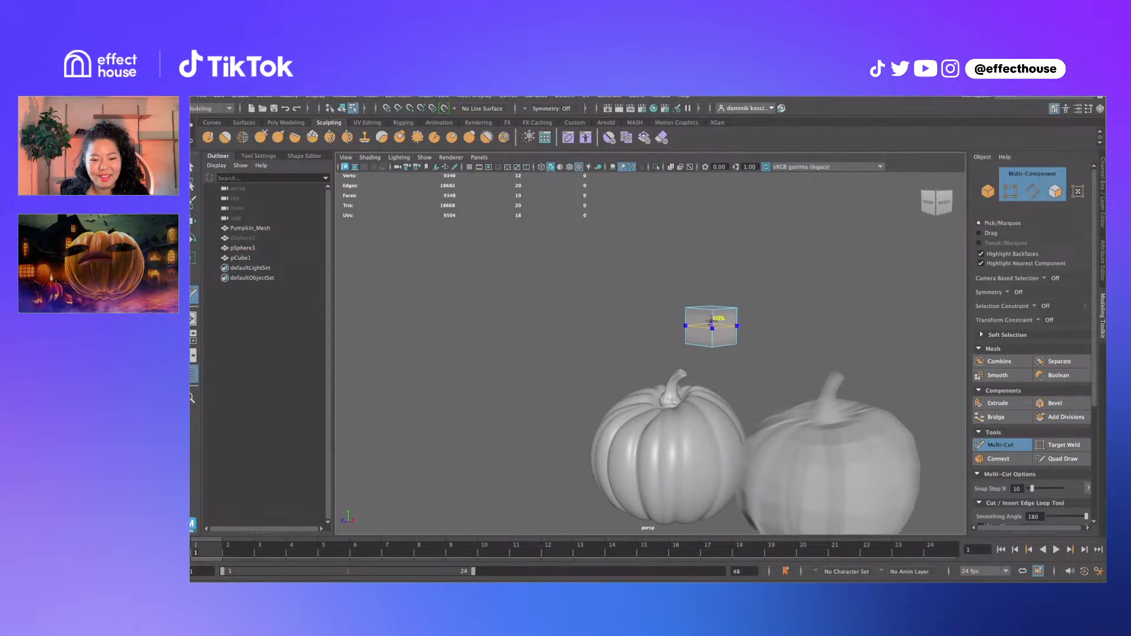
pyautogui.keyDown('ctrl'); pyautogui.click(710, 322); pyautogui.keyUp('ctrl')
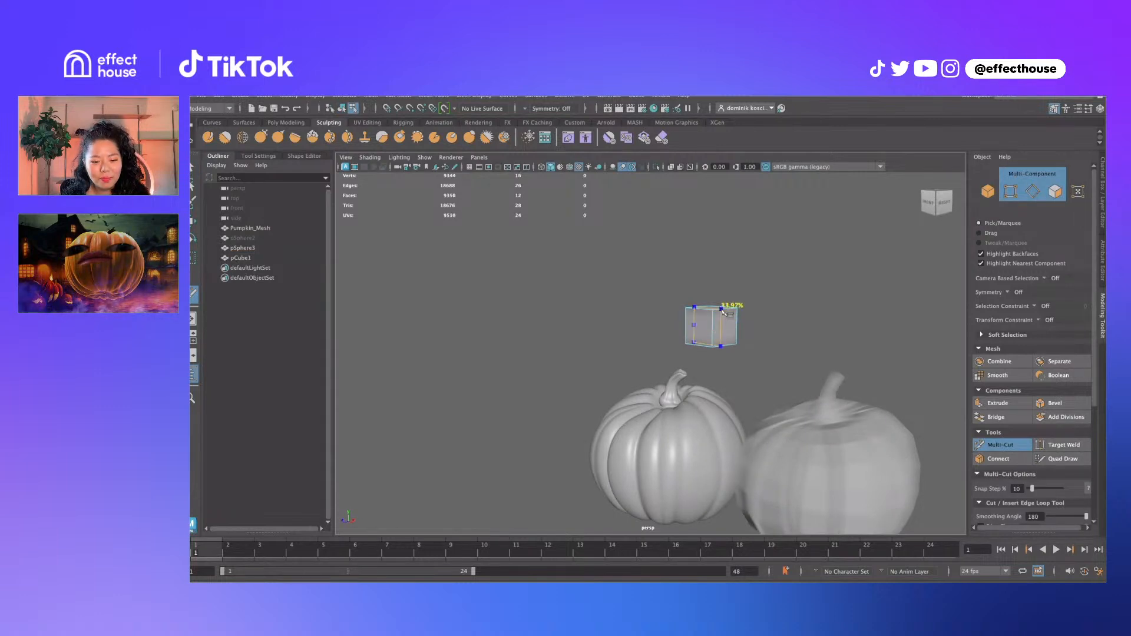
# Undo the extra loop cut near the cube's top and delete pCube1
pyautogui.keyDown('ctrl'); pyautogui.click(729, 309); pyautogui.keyUp('ctrl')
pyautogui.hotkey('ctrl', 'z')
pyautogui.keyDown('alt'); pyautogui.moveTo(793, 326); pyautogui.dragTo(776, 332); pyautogui.keyUp('alt')
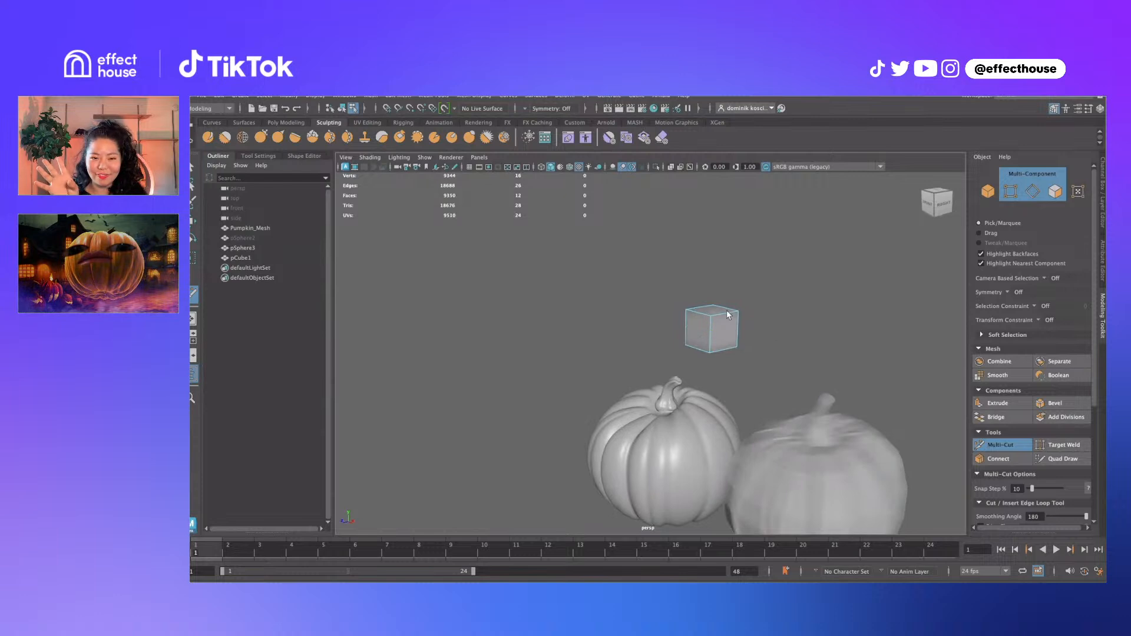
pyautogui.press('q')
pyautogui.press('F8')
pyautogui.press('Delete')
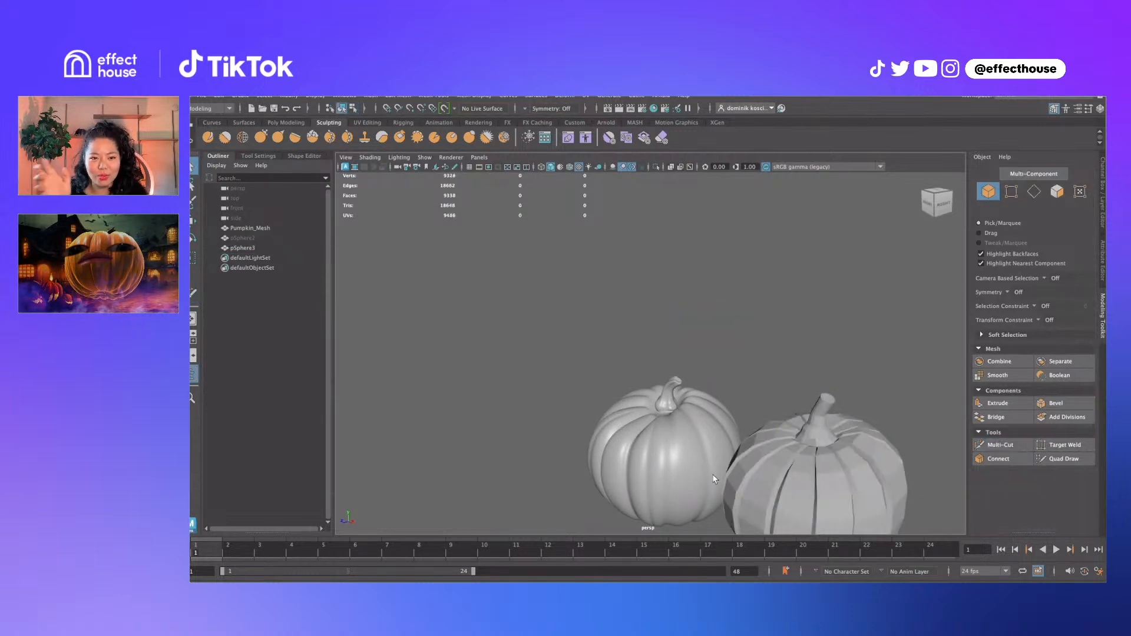
# Select the low-poly pumpkin pSphere3 and frame both pumpkins
pyautogui.click(713, 478)
pyautogui.keyDown('alt'); pyautogui.moveTo(713, 477); pyautogui.dragTo(627, 304, button='middle'); pyautogui.keyUp('alt')
pyautogui.keyDown('alt'); pyautogui.moveTo(627, 304); pyautogui.dragTo(662, 293); pyautogui.keyUp('alt')
pyautogui.click(758, 320)
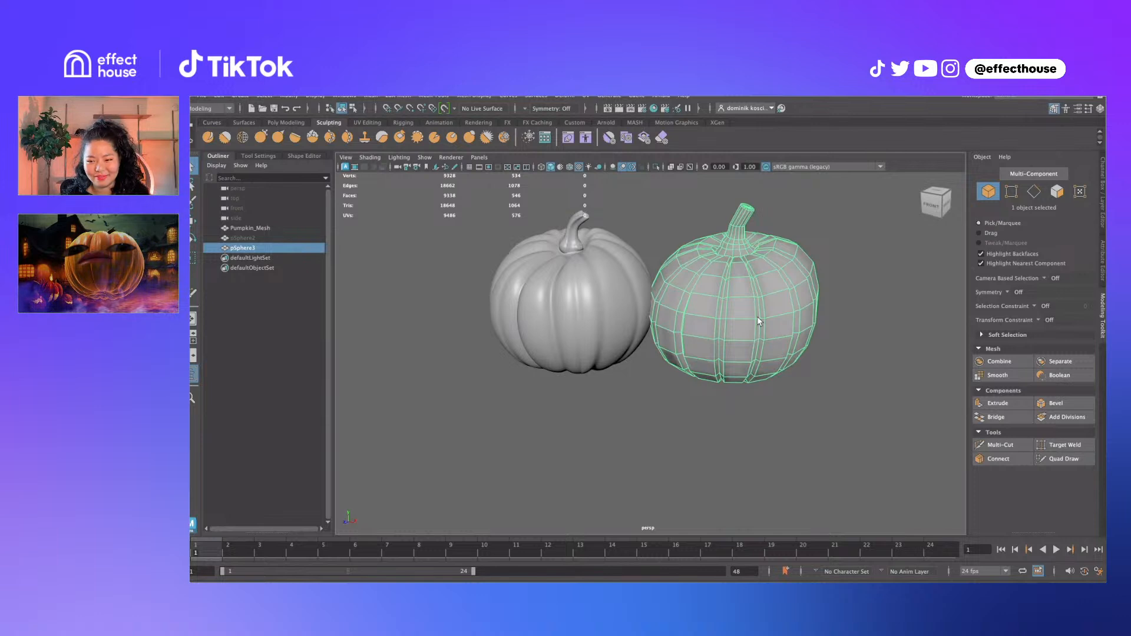
pyautogui.keyDown('alt'); pyautogui.moveTo(711, 312); pyautogui.dragTo(721, 296); pyautogui.keyUp('alt')
pyautogui.keyDown('alt'); pyautogui.moveTo(720, 296); pyautogui.dragTo(687, 292, button='middle'); pyautogui.keyUp('alt')
# Apply Edit Edge Flow twice to an upper edge loop on pSphere3
pyautogui.moveTo(690, 292); pyautogui.dragTo(701, 280, button='right')
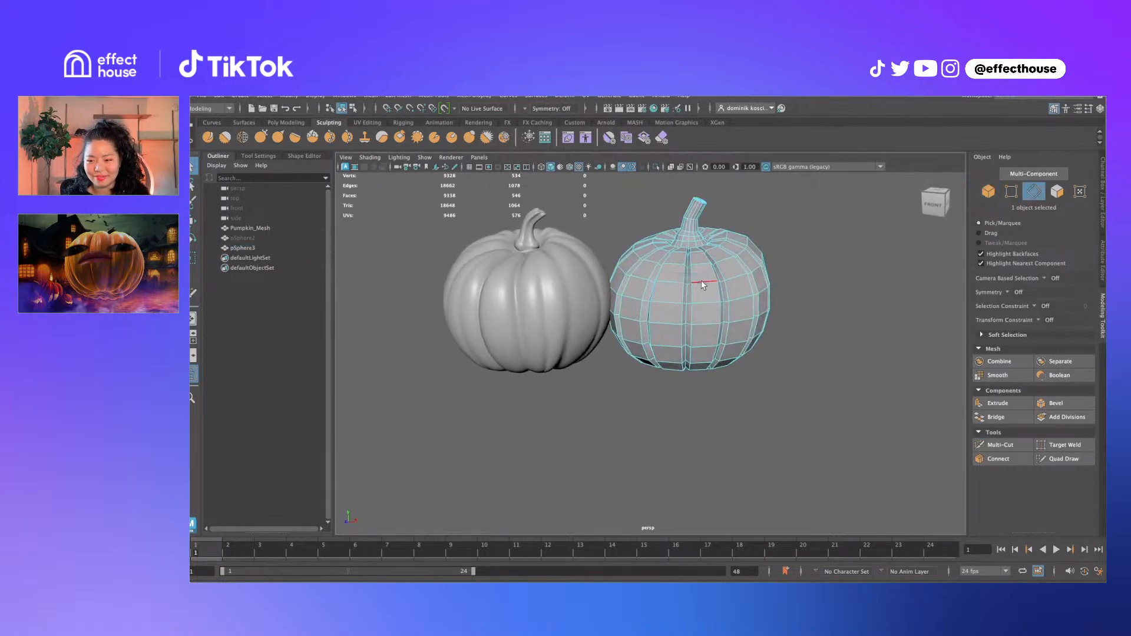
pyautogui.doubleClick(702, 281)
pyautogui.keyDown('alt'); pyautogui.moveTo(737, 275); pyautogui.dragTo(725, 250); pyautogui.keyUp('alt')
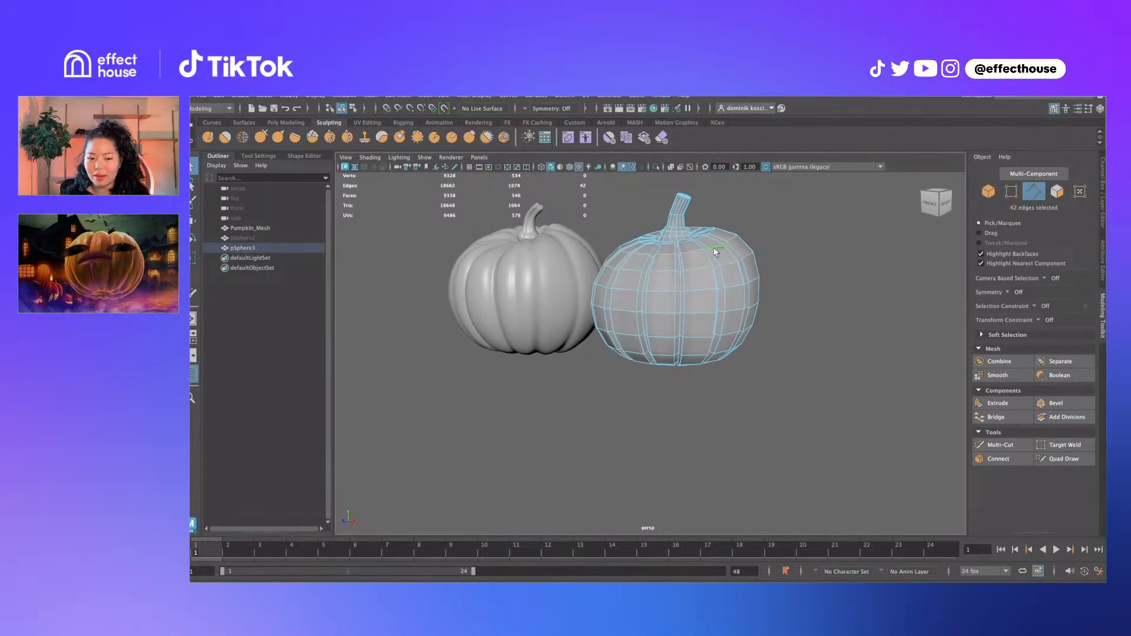
pyautogui.keyDown('shift'); pyautogui.moveTo(715, 252); pyautogui.dragTo(713, 353, button='right'); pyautogui.keyUp('shift')
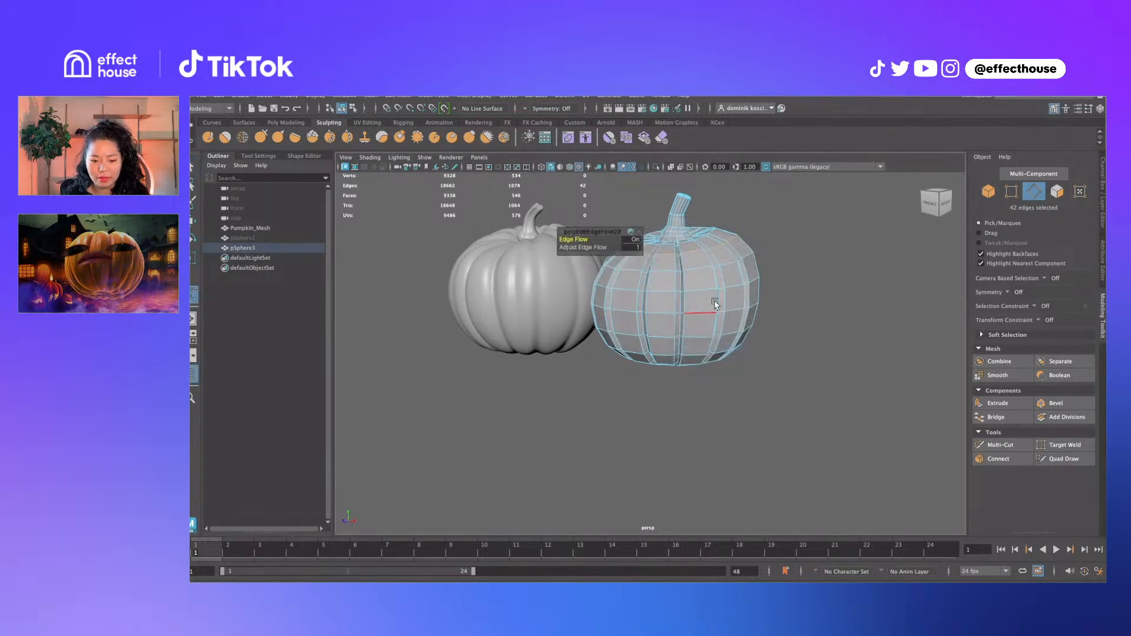
pyautogui.keyDown('alt'); pyautogui.moveTo(714, 304); pyautogui.dragTo(729, 303); pyautogui.keyUp('alt')
pyautogui.doubleClick(726, 248)
pyautogui.press('g')
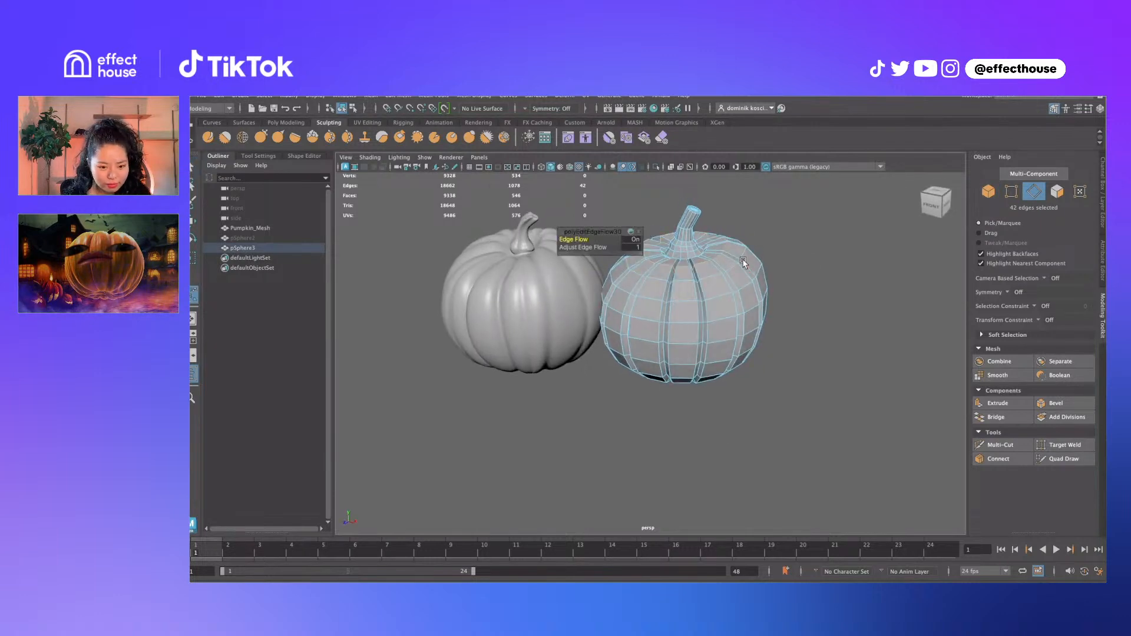
pyautogui.keyDown('alt'); pyautogui.moveTo(750, 261); pyautogui.dragTo(770, 277); pyautogui.keyUp('alt')
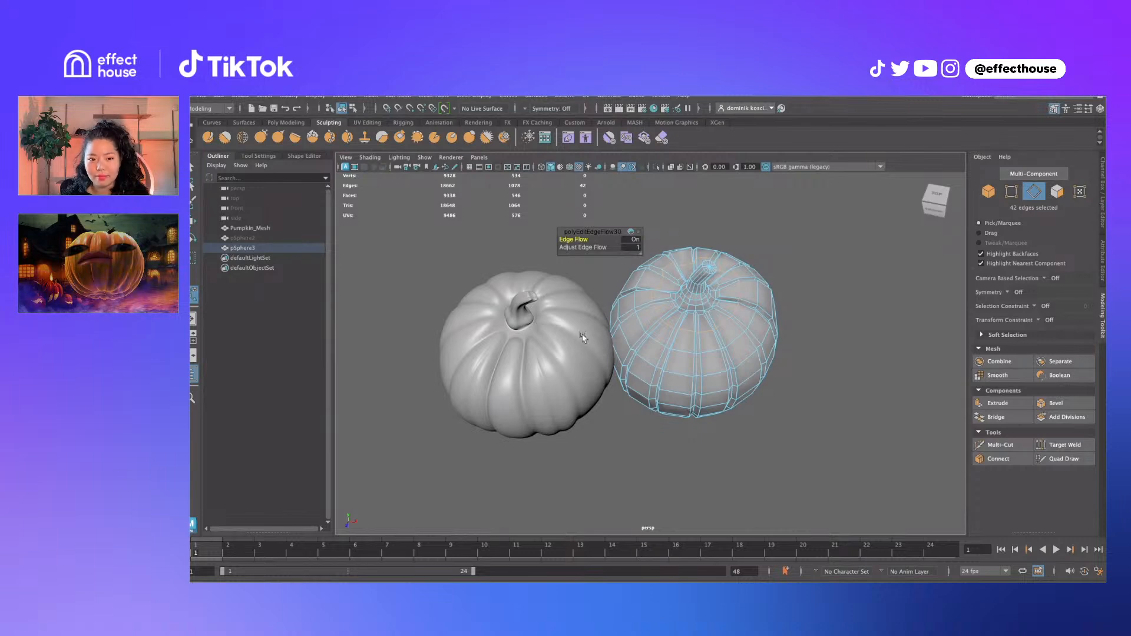
pyautogui.keyDown('alt'); pyautogui.moveTo(549, 360); pyautogui.dragTo(596, 323, button='middle'); pyautogui.keyUp('alt')
pyautogui.press('q')
pyautogui.click(587, 315)
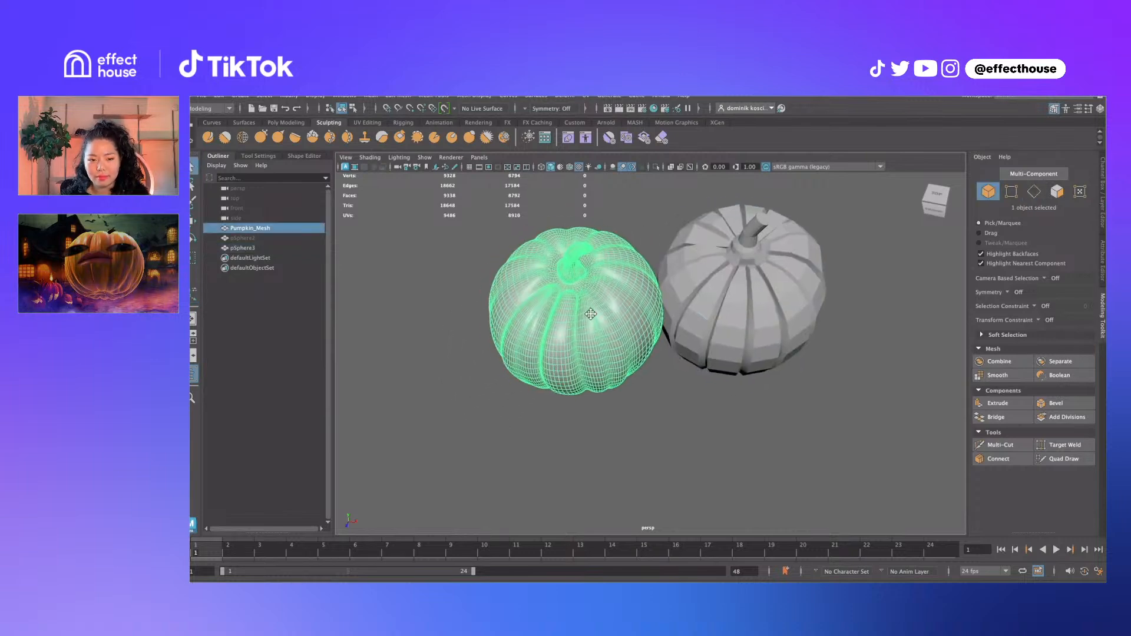
pyautogui.scroll(5, 596, 324)
pyautogui.scroll(4, 596, 325)
pyautogui.keyDown('alt'); pyautogui.moveTo(596, 325); pyautogui.dragTo(620, 346); pyautogui.keyUp('alt')
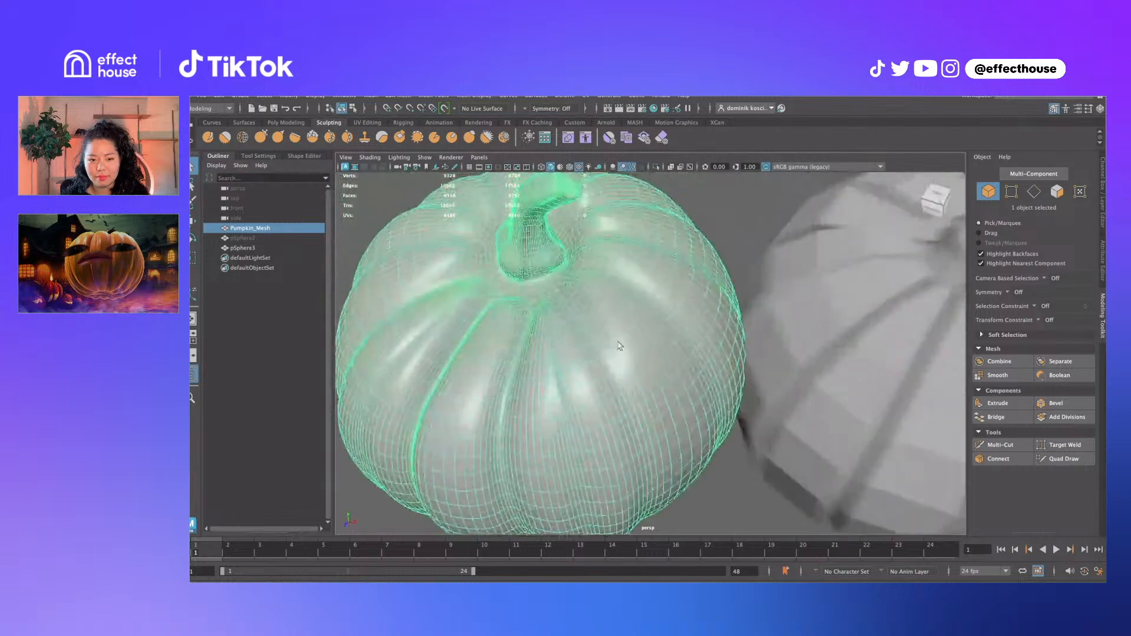
pyautogui.moveTo(584, 353); pyautogui.dragTo(583, 352, button='right')
pyautogui.click(577, 357)
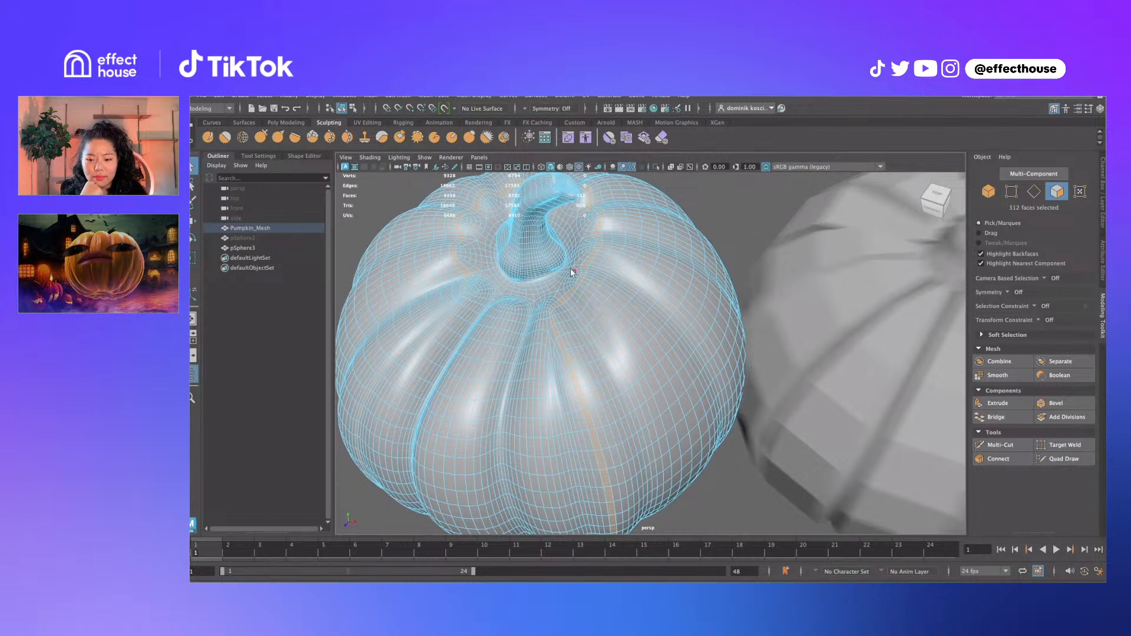
pyautogui.scroll(-5, 765, 328)
pyautogui.click(762, 341)
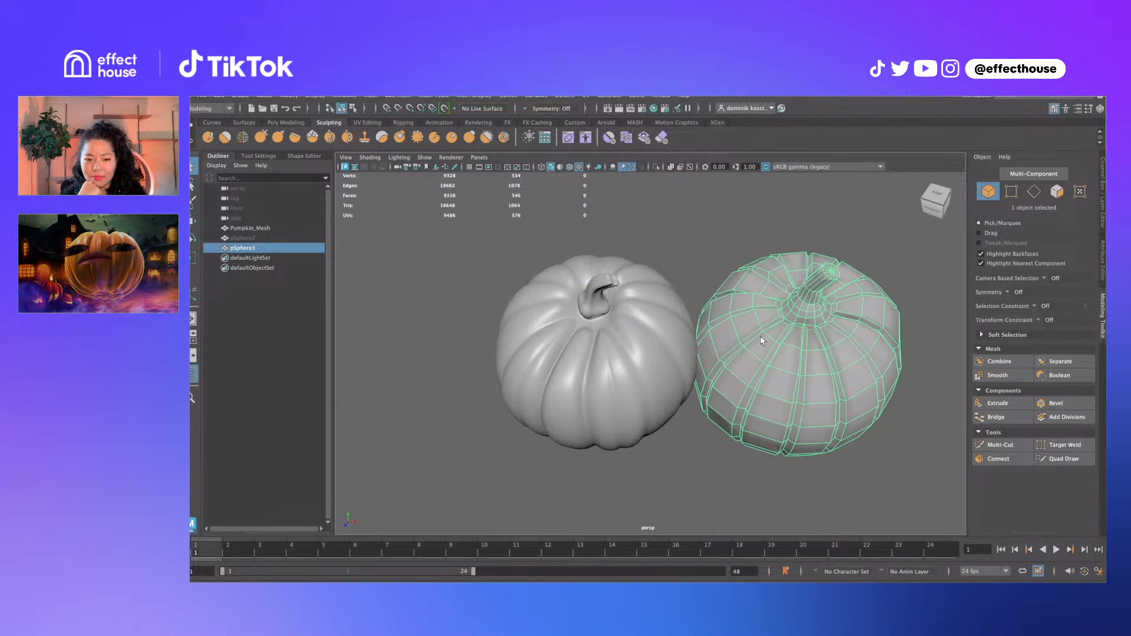
pyautogui.keyDown('alt'); pyautogui.moveTo(774, 368); pyautogui.dragTo(682, 353); pyautogui.keyUp('alt')
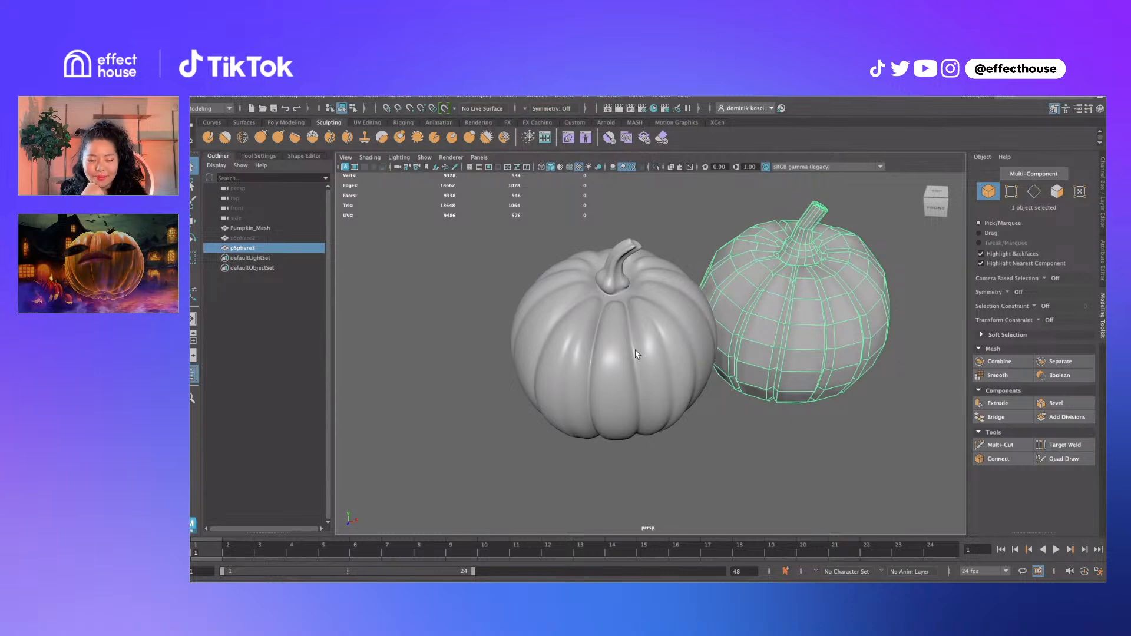
pyautogui.keyDown('alt'); pyautogui.moveTo(848, 343); pyautogui.dragTo(835, 343); pyautogui.keyUp('alt')
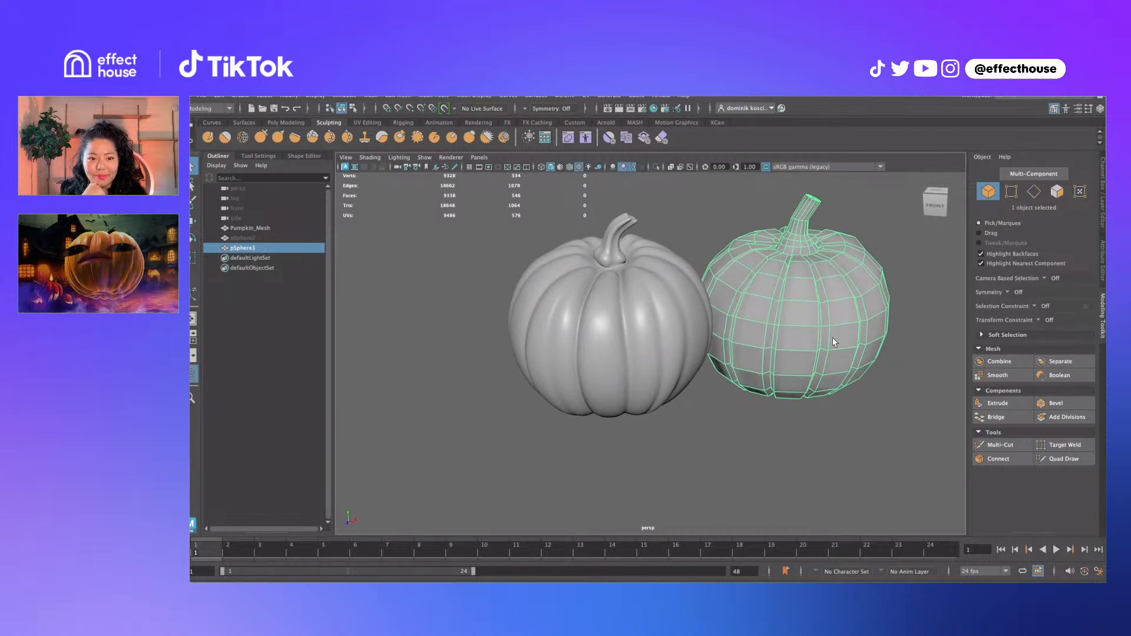
pyautogui.keyDown('alt'); pyautogui.moveTo(835, 342); pyautogui.dragTo(785, 324); pyautogui.keyUp('alt')
pyautogui.moveTo(785, 324); pyautogui.dragTo(786, 298, button='right')
# Apply Edit Edge Flow to an upper edge loop and to the loop near the stem
pyautogui.doubleClick(790, 287)
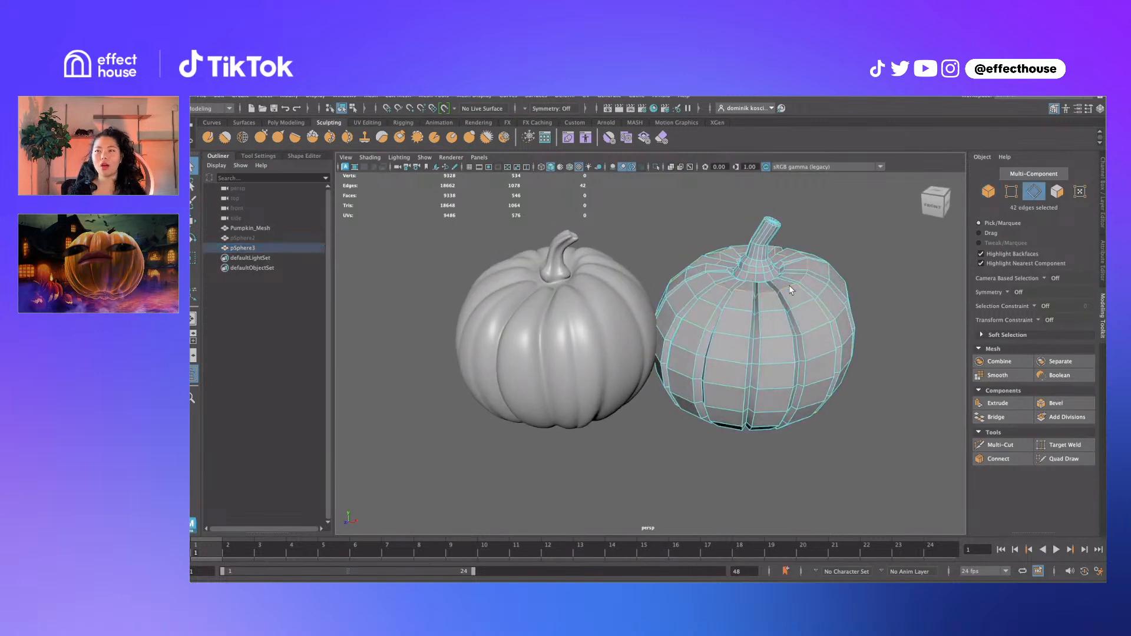
pyautogui.keyDown('alt'); pyautogui.moveTo(799, 294); pyautogui.dragTo(751, 294); pyautogui.keyUp('alt')
pyautogui.keyDown('shift'); pyautogui.rightClick(753, 293); pyautogui.keyUp('shift')
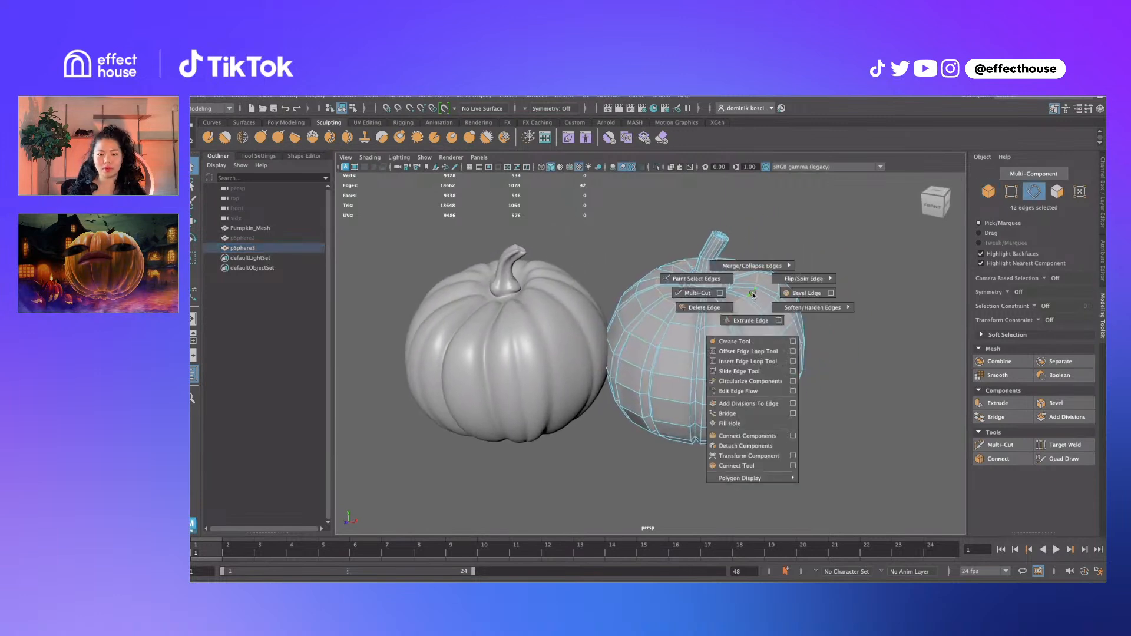
pyautogui.keyDown('shift'); pyautogui.moveTo(754, 293); pyautogui.dragTo(749, 390, button='right'); pyautogui.keyUp('shift')
pyautogui.keyDown('alt'); pyautogui.moveTo(748, 316); pyautogui.dragTo(732, 261); pyautogui.keyUp('alt')
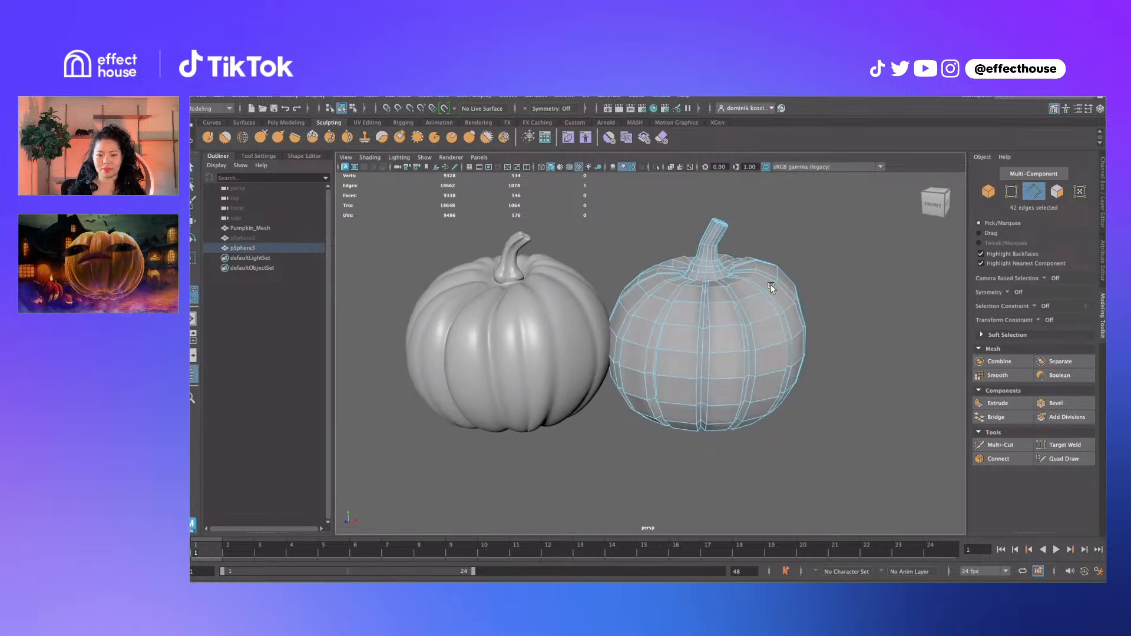
pyautogui.doubleClick(758, 263)
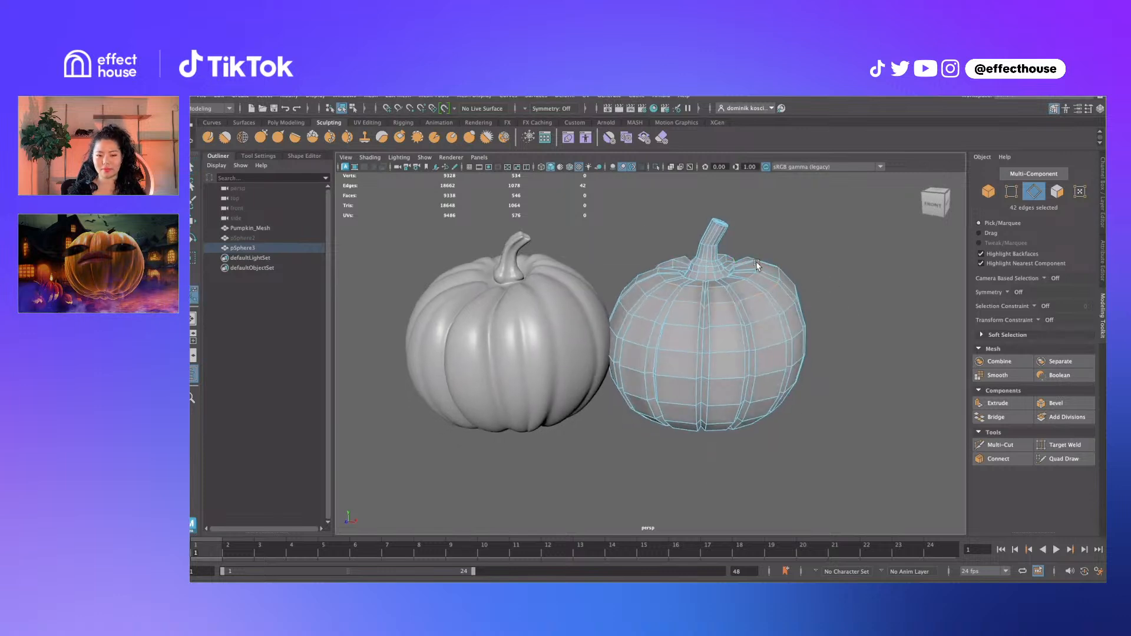
pyautogui.press('g')
# Repeat Edit Edge Flow on each remaining horizontal edge loop of the pumpkin
pyautogui.keyDown('alt'); pyautogui.moveTo(792, 284); pyautogui.dragTo(782, 273); pyautogui.keyUp('alt')
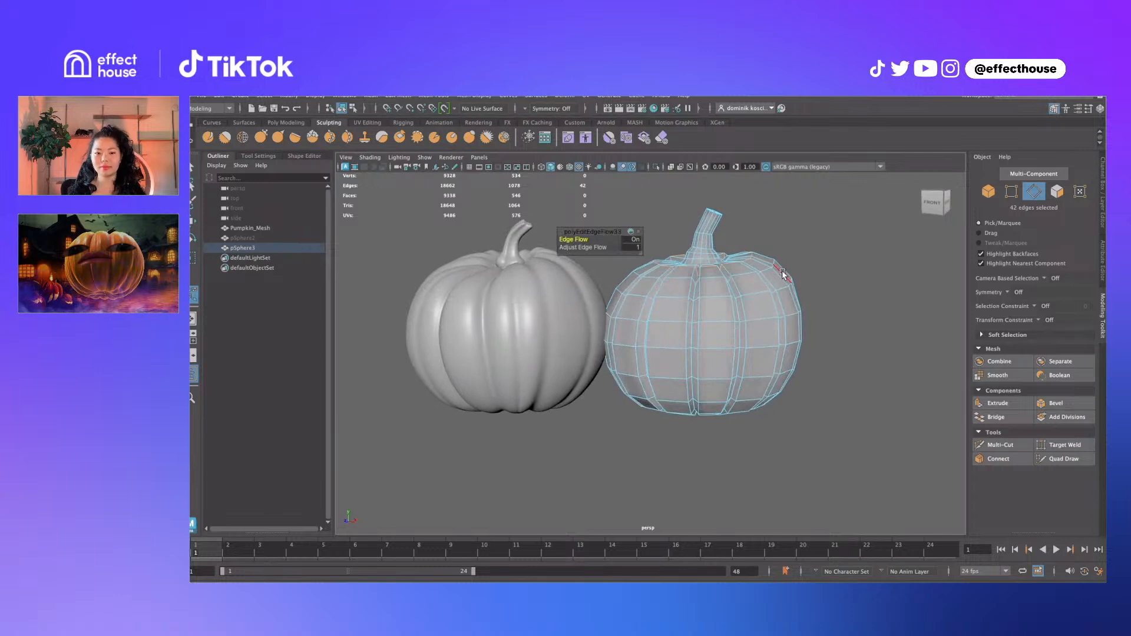
pyautogui.doubleClick(782, 287)
pyautogui.press('g')
pyautogui.doubleClick(787, 318)
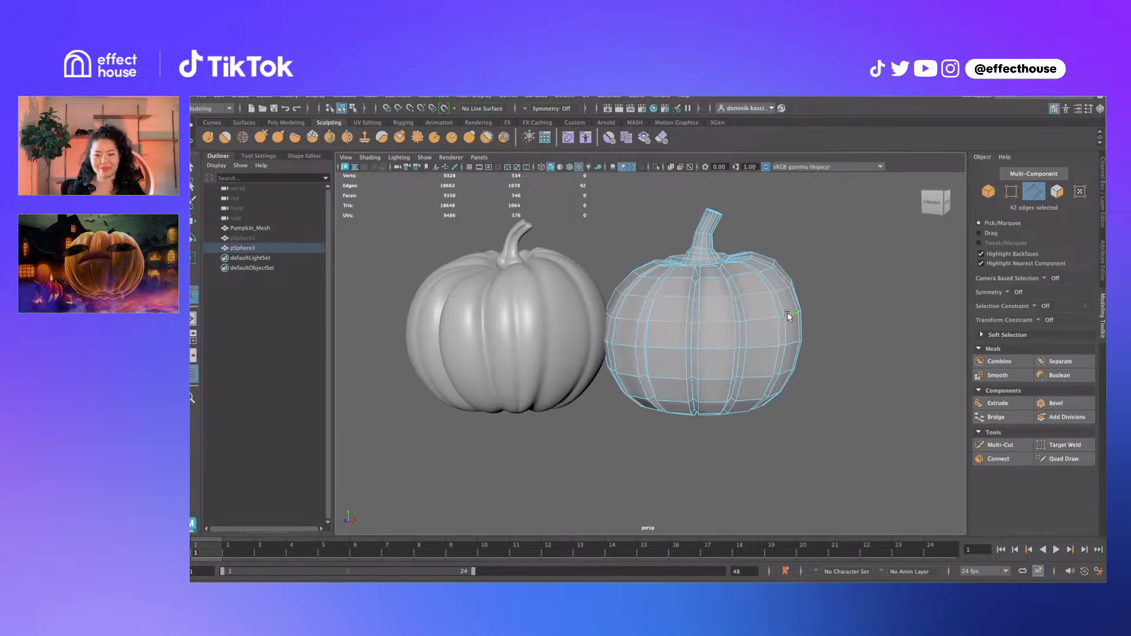
pyautogui.press('g')
pyautogui.doubleClick(790, 346)
pyautogui.press('g')
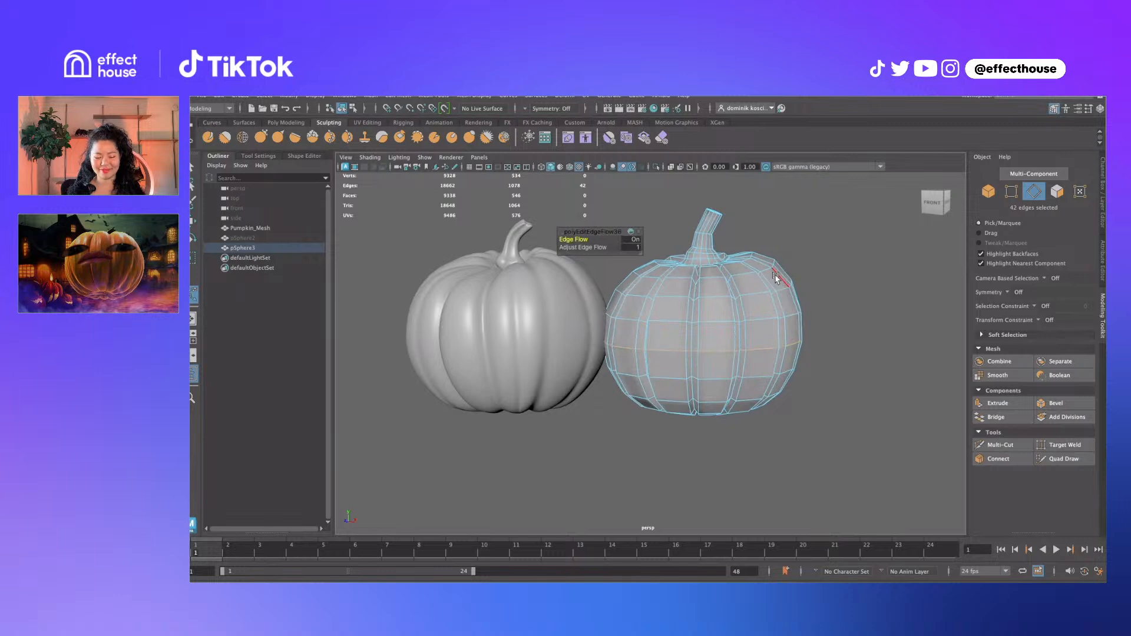
pyautogui.doubleClick(769, 272)
pyautogui.press('g')
pyautogui.doubleClick(781, 289)
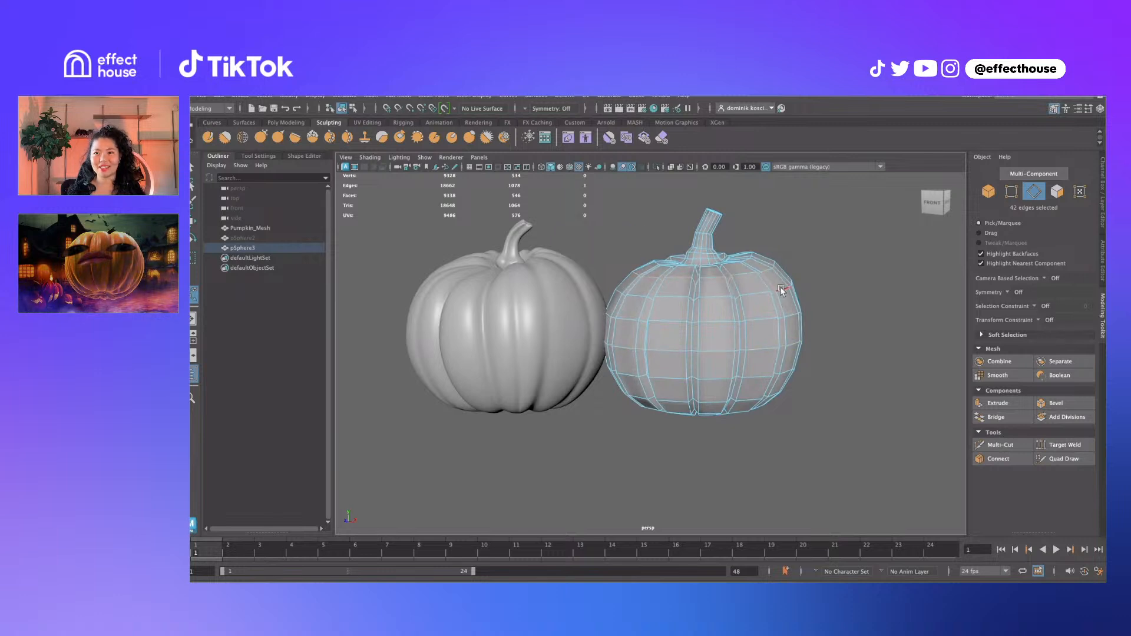
pyautogui.press('g')
pyautogui.doubleClick(749, 262)
pyautogui.press('g')
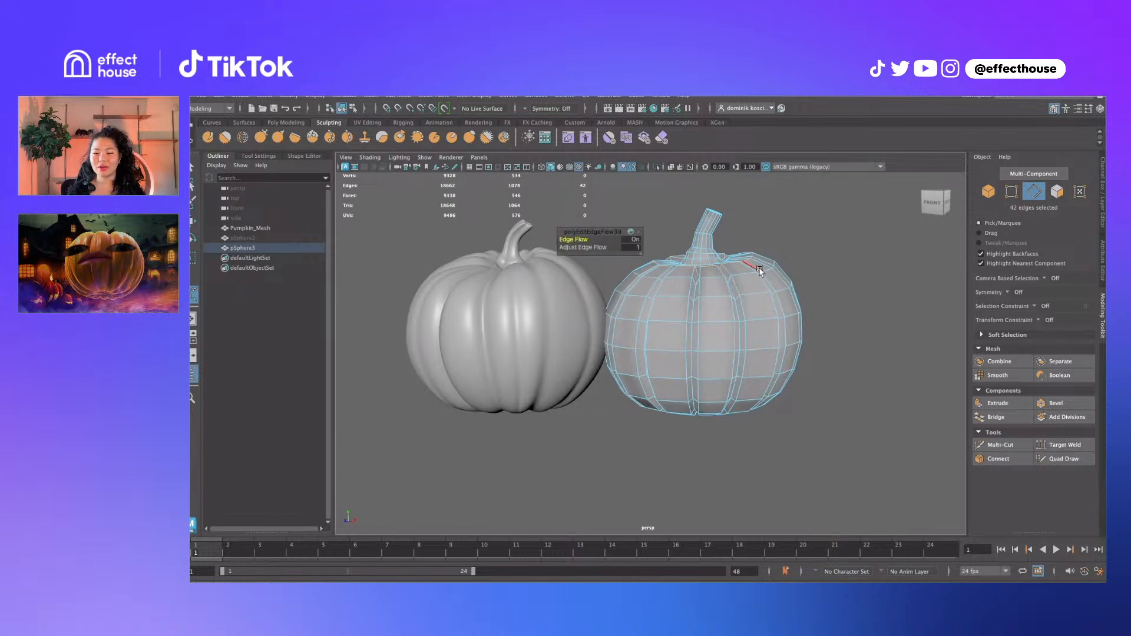
pyautogui.doubleClick(763, 273)
pyautogui.press('g')
pyautogui.doubleClick(788, 291)
pyautogui.press('g')
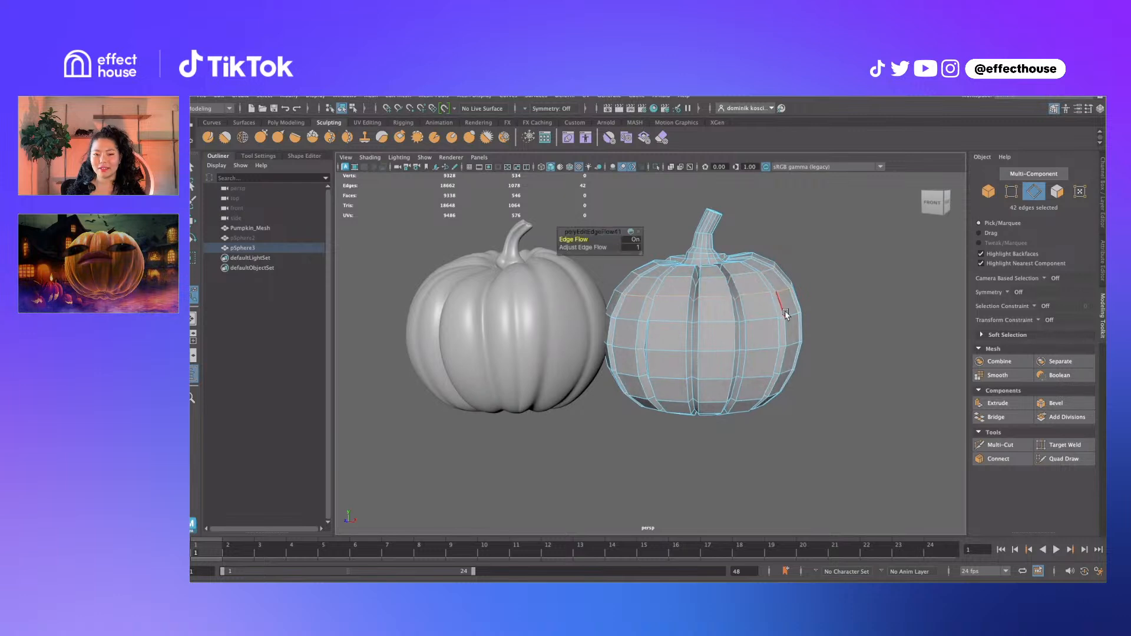
# Preview the pumpkin smoothed with 3, then return to the low-poly display with 1
pyautogui.keyDown('alt'); pyautogui.moveTo(805, 270); pyautogui.dragTo(771, 346); pyautogui.keyUp('alt')
pyautogui.keyDown('alt'); pyautogui.moveTo(687, 352); pyautogui.dragTo(690, 303); pyautogui.keyUp('alt')
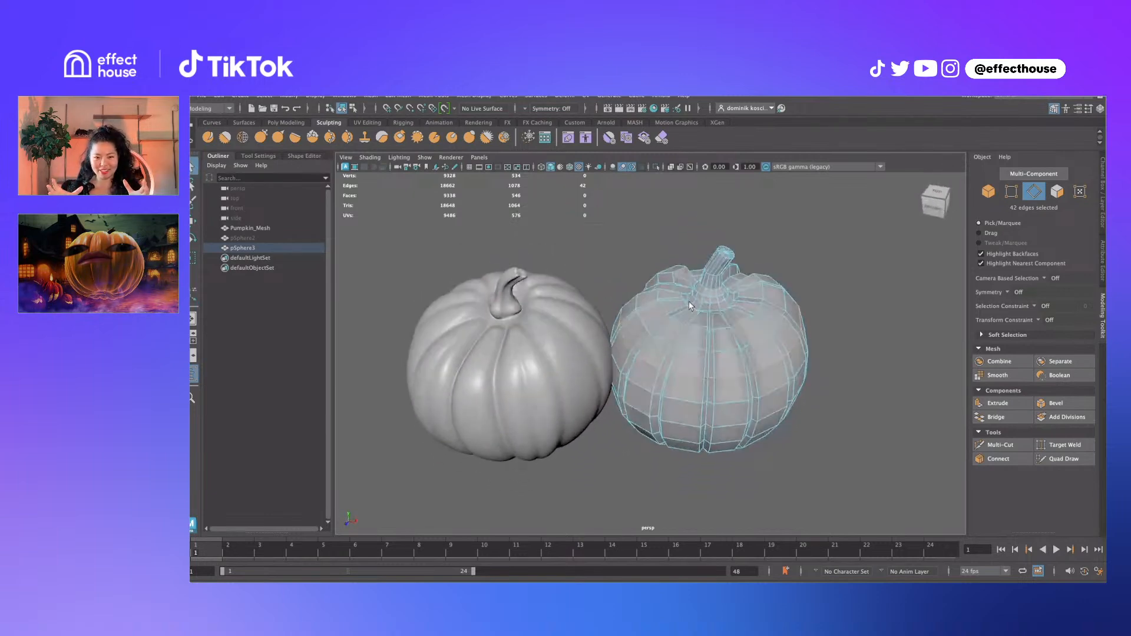
pyautogui.moveTo(724, 341); pyautogui.dragTo(734, 331, button='right')
pyautogui.keyDown('alt'); pyautogui.moveTo(727, 343); pyautogui.dragTo(732, 312); pyautogui.keyUp('alt')
pyautogui.press('3')
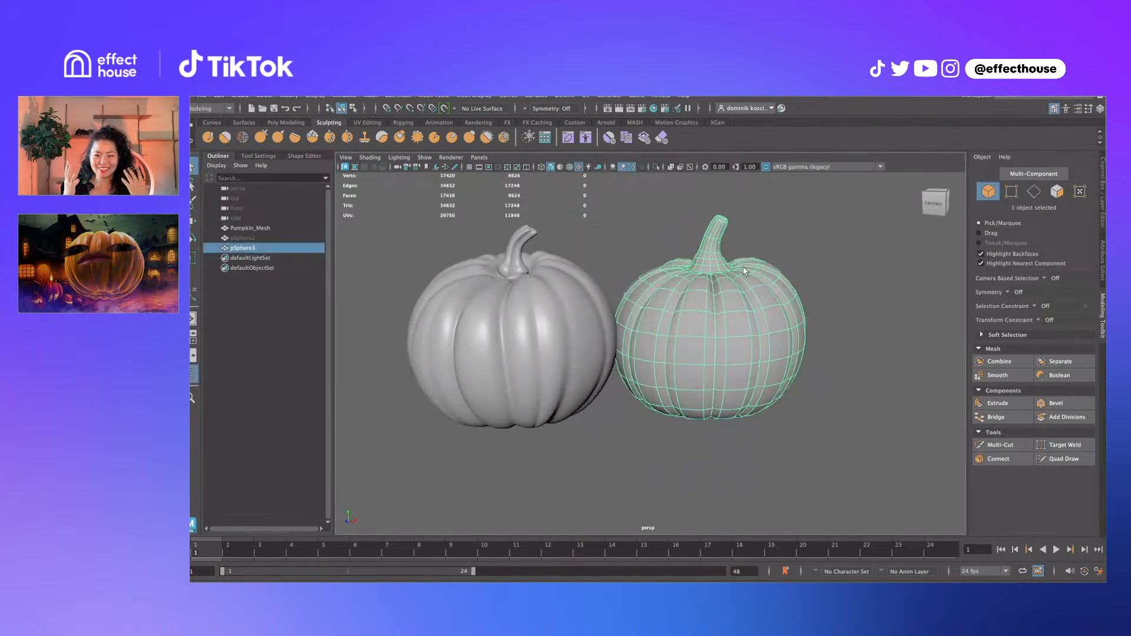
pyautogui.press('1')
pyautogui.scroll(5, 684, 298)
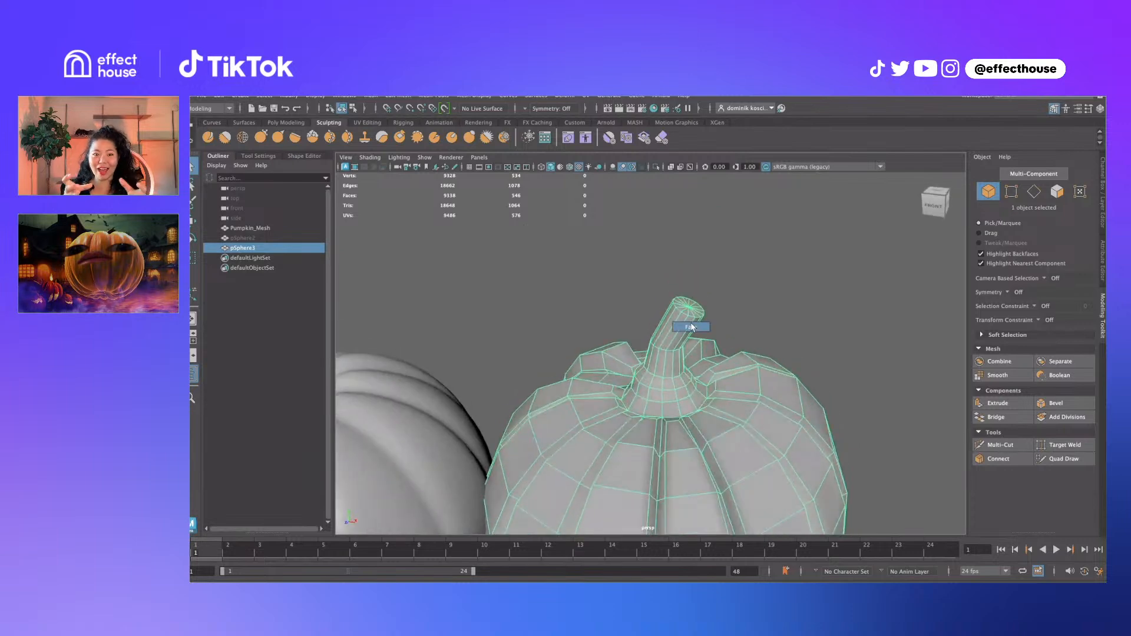
# Select only the top faces of pSphere3's stem
pyautogui.moveTo(691, 324); pyautogui.dragTo(691, 328, button='right')
pyautogui.keyDown('alt'); pyautogui.moveTo(692, 327); pyautogui.dragTo(698, 302); pyautogui.keyUp('alt')
pyautogui.moveTo(681, 258); pyautogui.dragTo(740, 300)
pyautogui.keyDown('alt'); pyautogui.moveTo(740, 315); pyautogui.dragTo(744, 301); pyautogui.keyUp('alt')
pyautogui.keyDown('ctrl'); pyautogui.moveTo(670, 284); pyautogui.dragTo(736, 331); pyautogui.keyUp('ctrl')
pyautogui.keyDown('alt'); pyautogui.moveTo(744, 321); pyautogui.dragTo(663, 313); pyautogui.keyUp('alt')
# Extrude the stem's top faces and move them upward to lengthen the stem, then begin an edge loop around it
pyautogui.keyDown('shift'); pyautogui.moveTo(611, 254); pyautogui.dragTo(616, 271, button='right'); pyautogui.keyUp('shift')
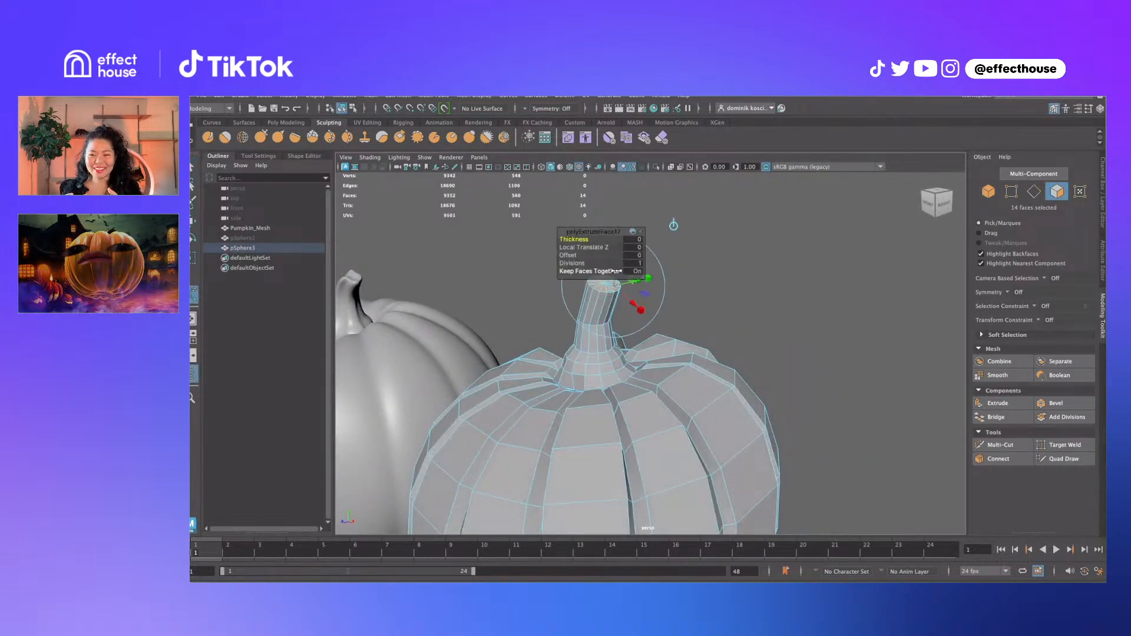
pyautogui.keyDown('alt'); pyautogui.moveTo(665, 291); pyautogui.dragTo(701, 316); pyautogui.keyUp('alt')
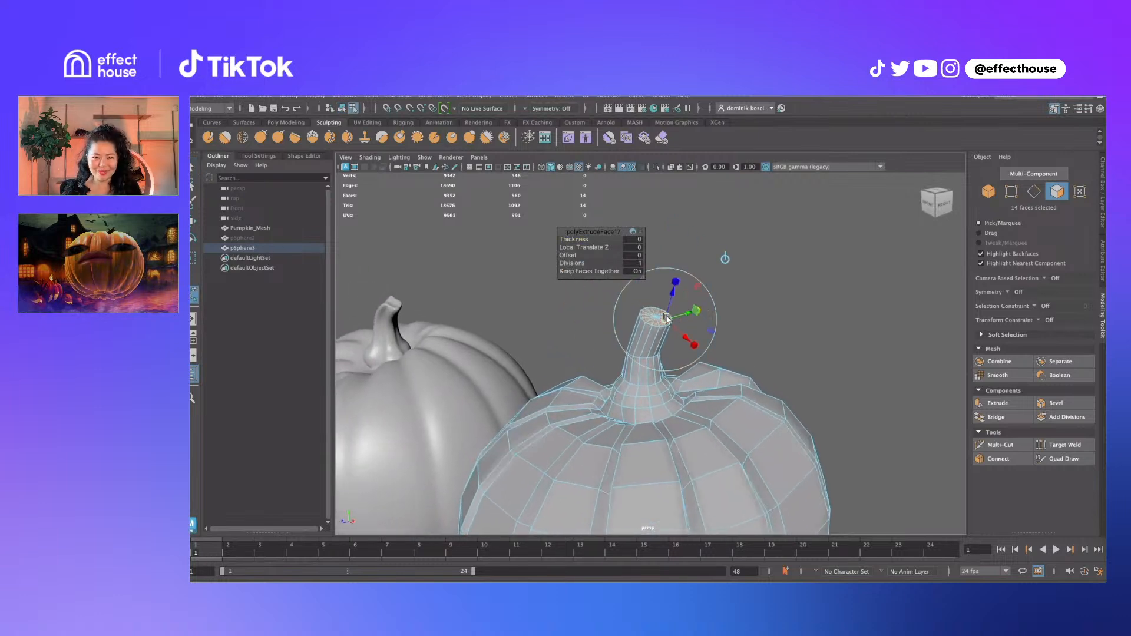
pyautogui.press('w')
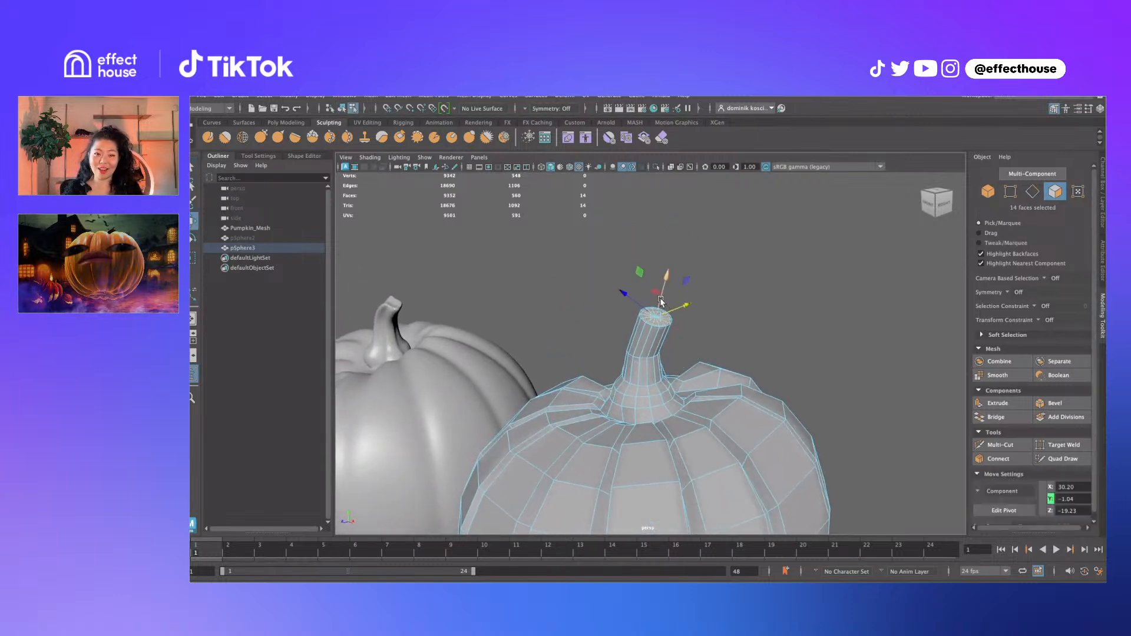
pyautogui.moveTo(660, 300); pyautogui.dragTo(688, 306)
pyautogui.press('q')
pyautogui.moveTo(689, 312); pyautogui.dragTo(627, 304, button='right')
pyautogui.press('F8')
pyautogui.keyDown('ctrl'); pyautogui.click(677, 322); pyautogui.keyUp('ctrl')
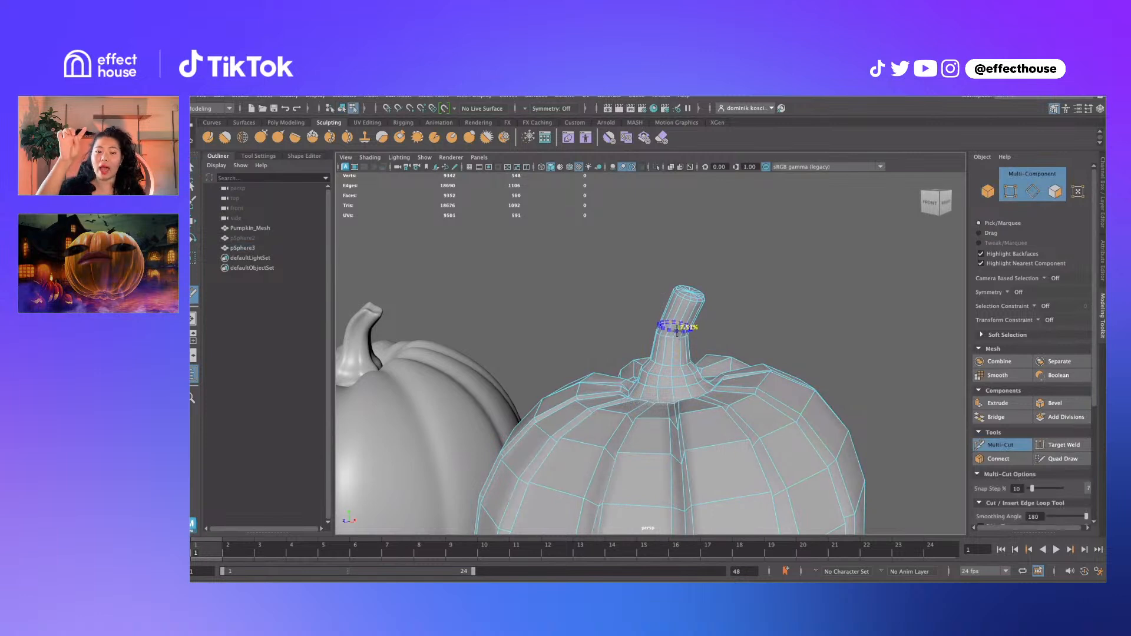
# Insert a new edge loop around the stem and scale it narrower
pyautogui.keyDown('ctrl'); pyautogui.click(677, 340); pyautogui.keyUp('ctrl')
pyautogui.press('q')
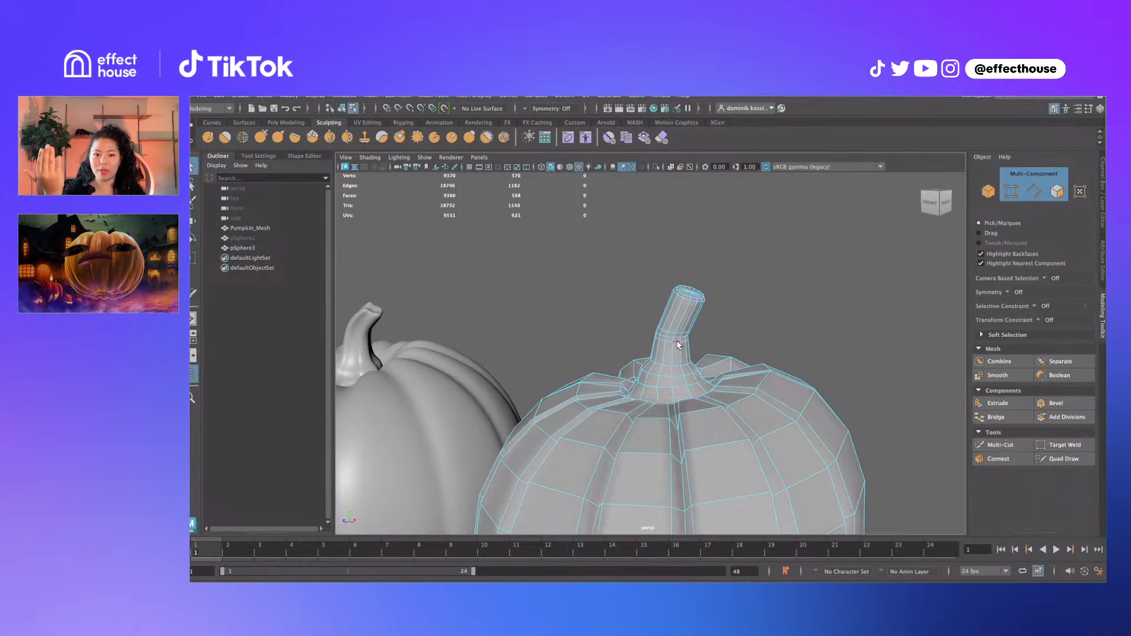
pyautogui.doubleClick(677, 342)
pyautogui.keyDown('shift'); pyautogui.moveTo(678, 342); pyautogui.dragTo(671, 441, button='right'); pyautogui.keyUp('shift')
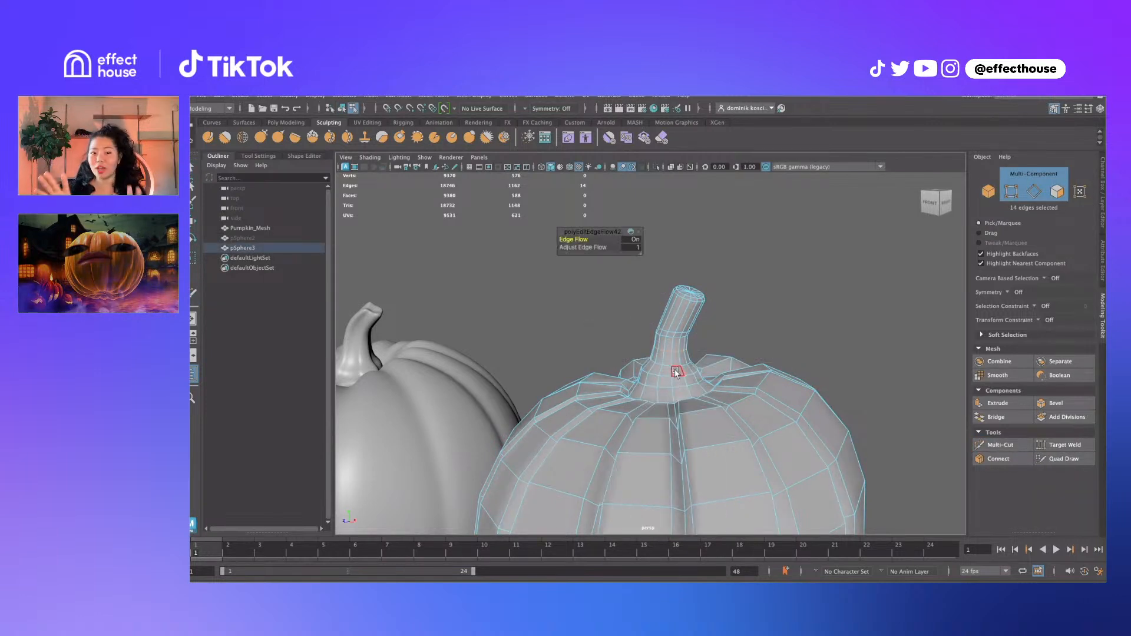
pyautogui.doubleClick(674, 334)
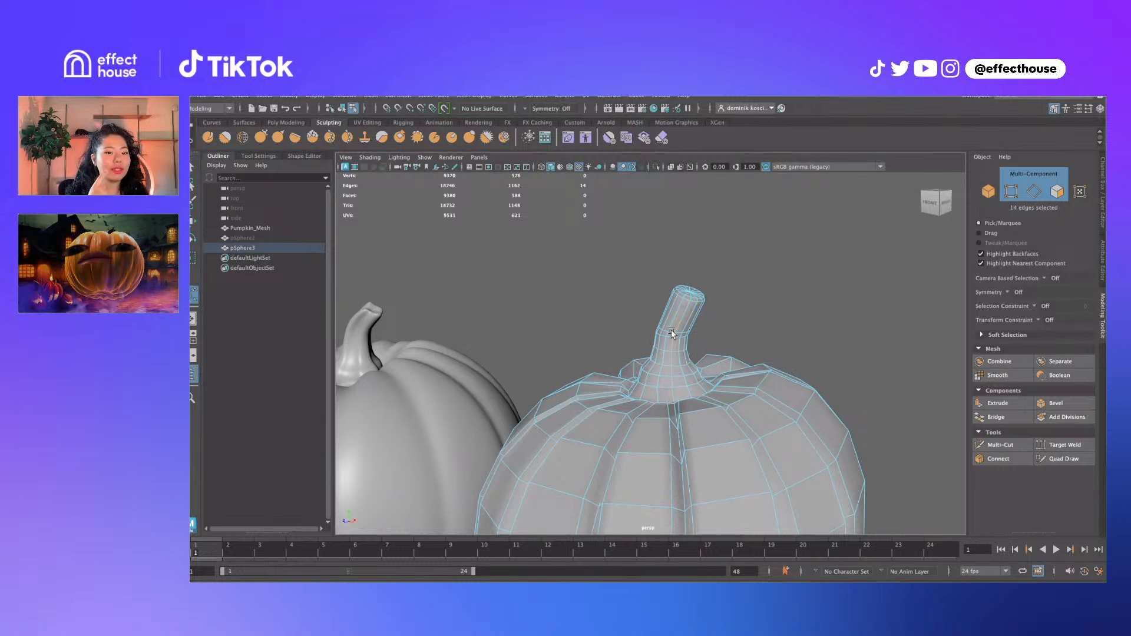
pyautogui.keyDown('shift'); pyautogui.moveTo(673, 337); pyautogui.dragTo(663, 404, button='right'); pyautogui.keyUp('shift')
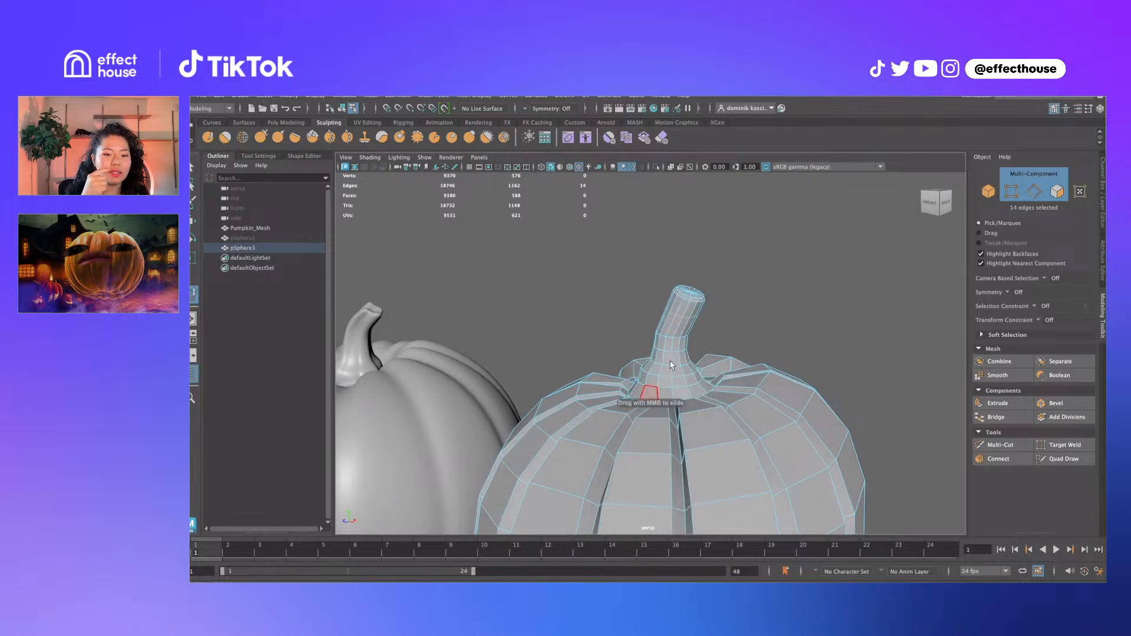
pyautogui.press('r')
pyautogui.moveTo(679, 314); pyautogui.dragTo(674, 315)
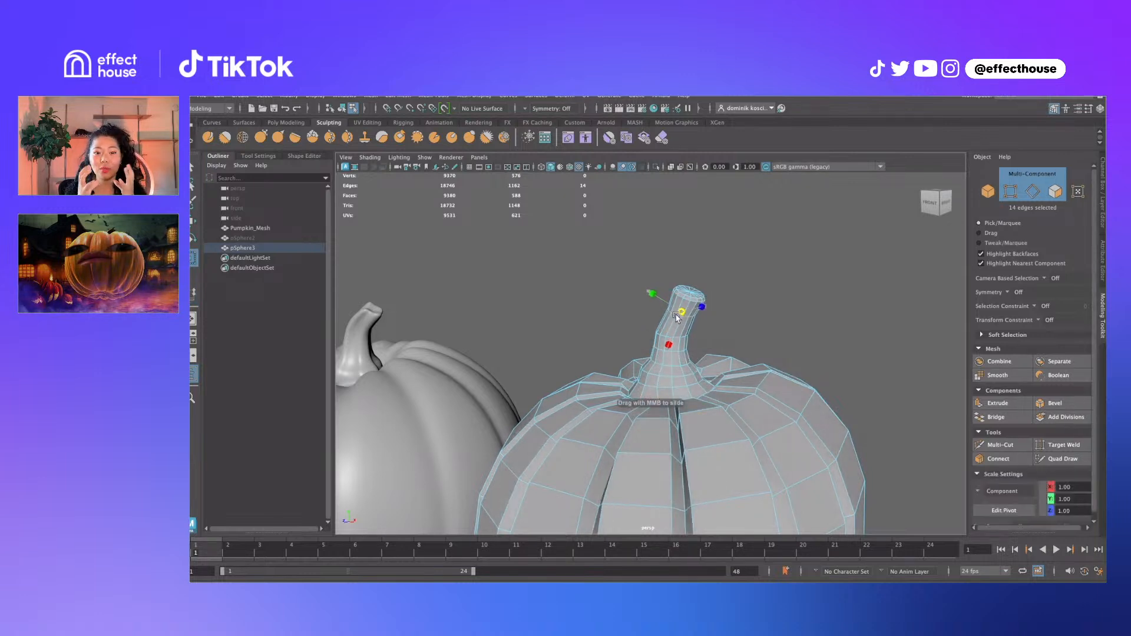
pyautogui.press('q')
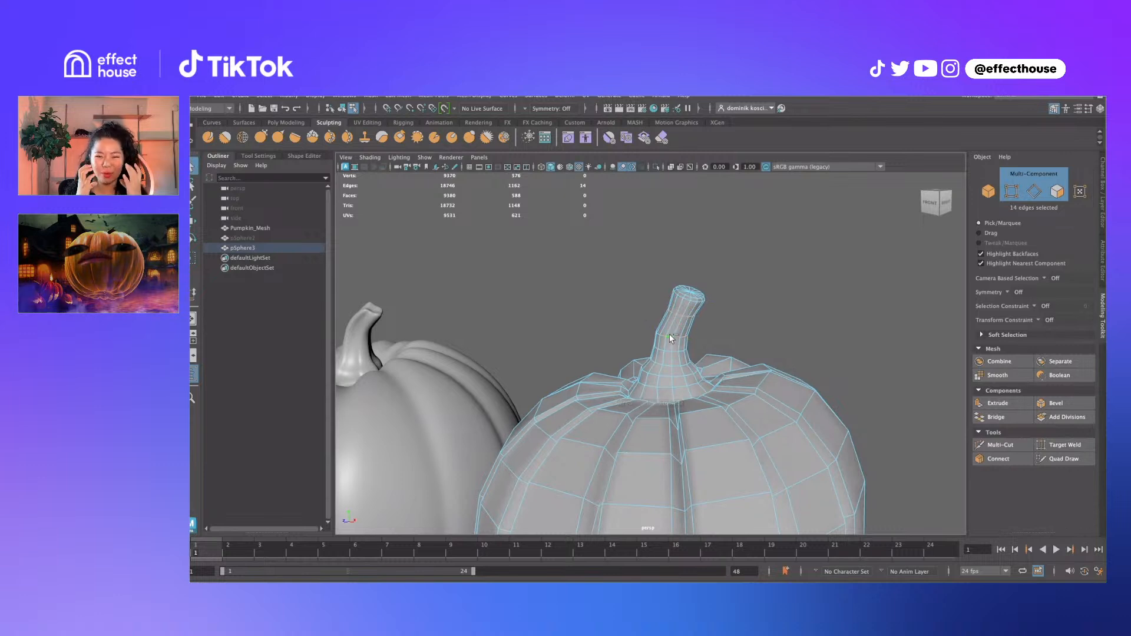
# Bevel the selected stem edges with 2 segments
pyautogui.keyDown('shift'); pyautogui.rightClick(672, 337); pyautogui.keyUp('shift')
pyautogui.click(725, 335)
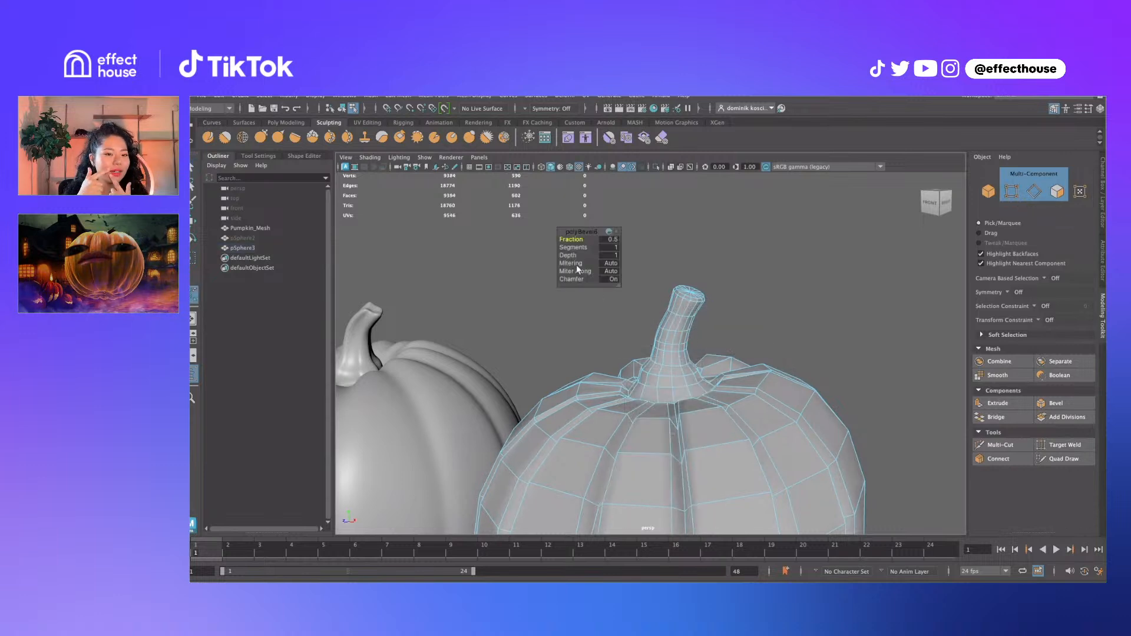
pyautogui.moveTo(571, 249); pyautogui.dragTo(576, 251)
pyautogui.press('q')
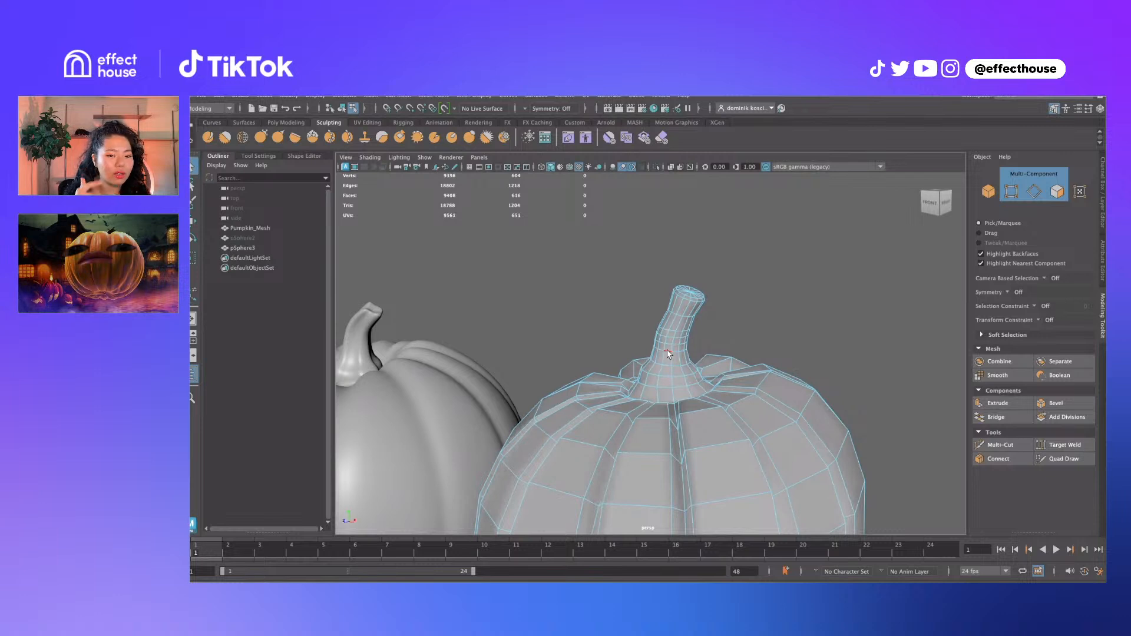
# Apply Edit Edge Flow to the 14-edge stem loop, repeating it with G
pyautogui.doubleClick(668, 353)
pyautogui.keyDown('shift'); pyautogui.rightClick(668, 353); pyautogui.keyUp('shift')
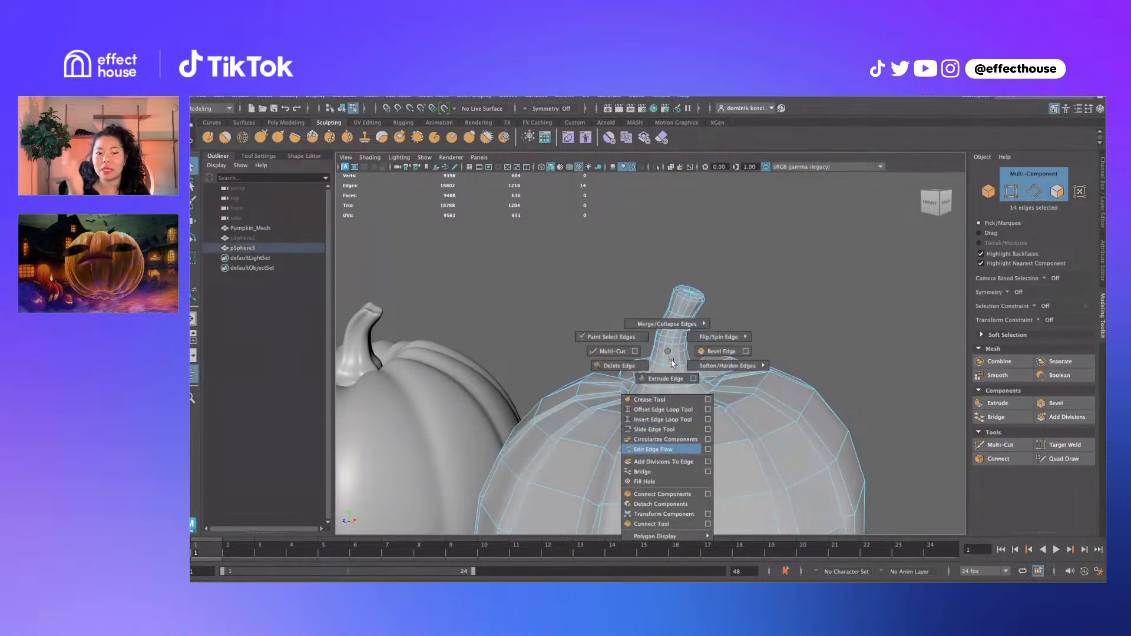
pyautogui.click(653, 450)
pyautogui.press('g')
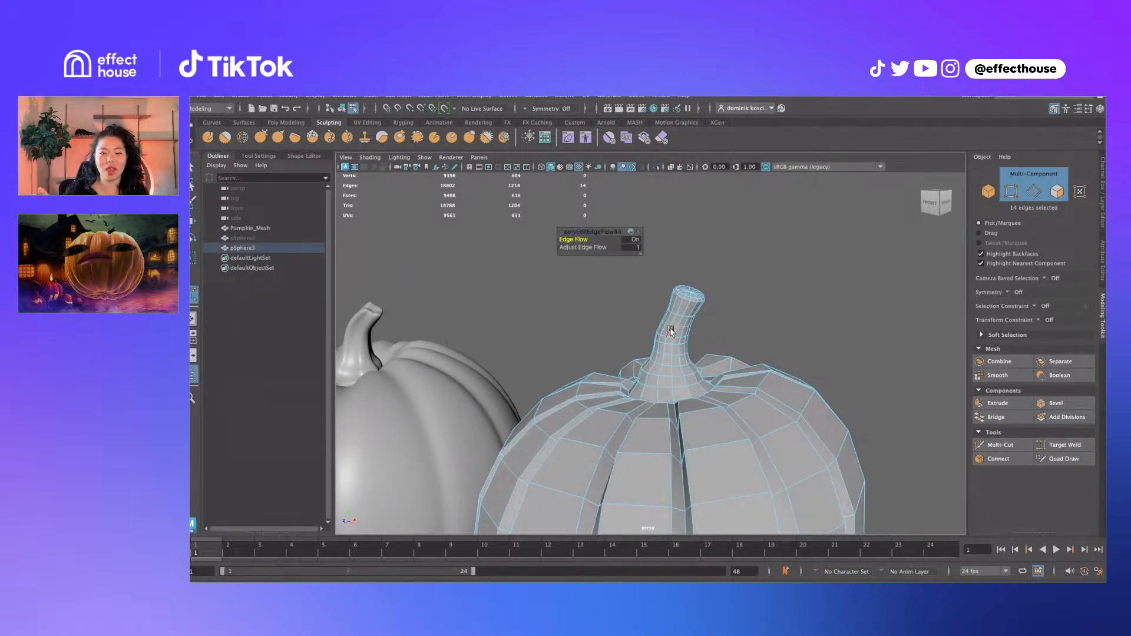
pyautogui.keyDown('alt'); pyautogui.moveTo(671, 332); pyautogui.dragTo(689, 317); pyautogui.keyUp('alt')
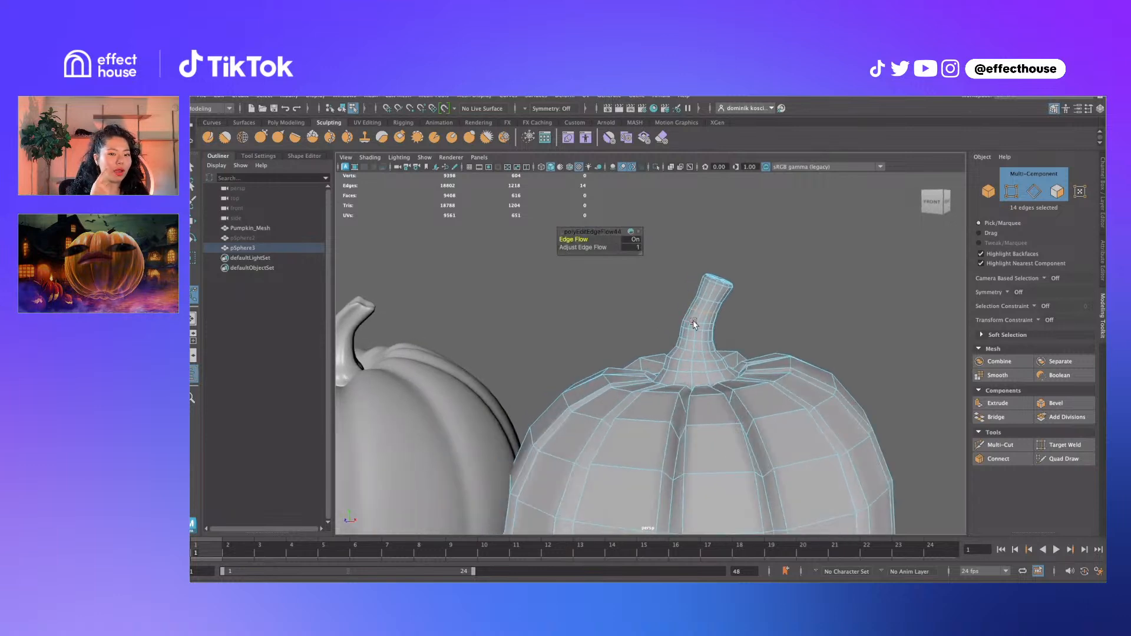
pyautogui.press('g')
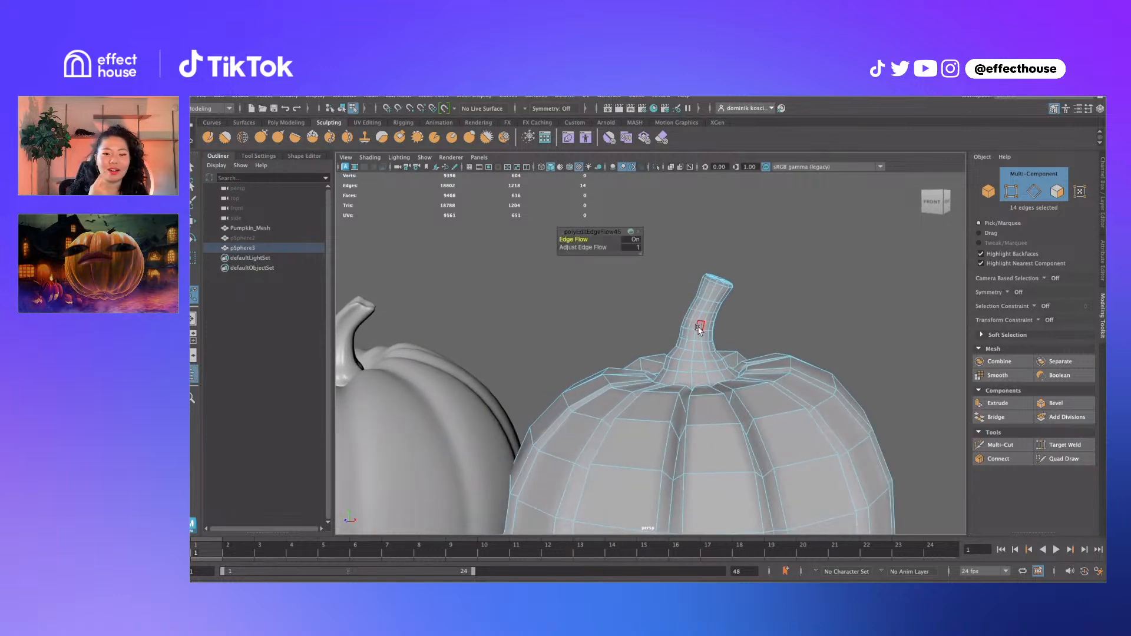
pyautogui.keyDown('alt'); pyautogui.moveTo(691, 356); pyautogui.dragTo(733, 362); pyautogui.keyUp('alt')
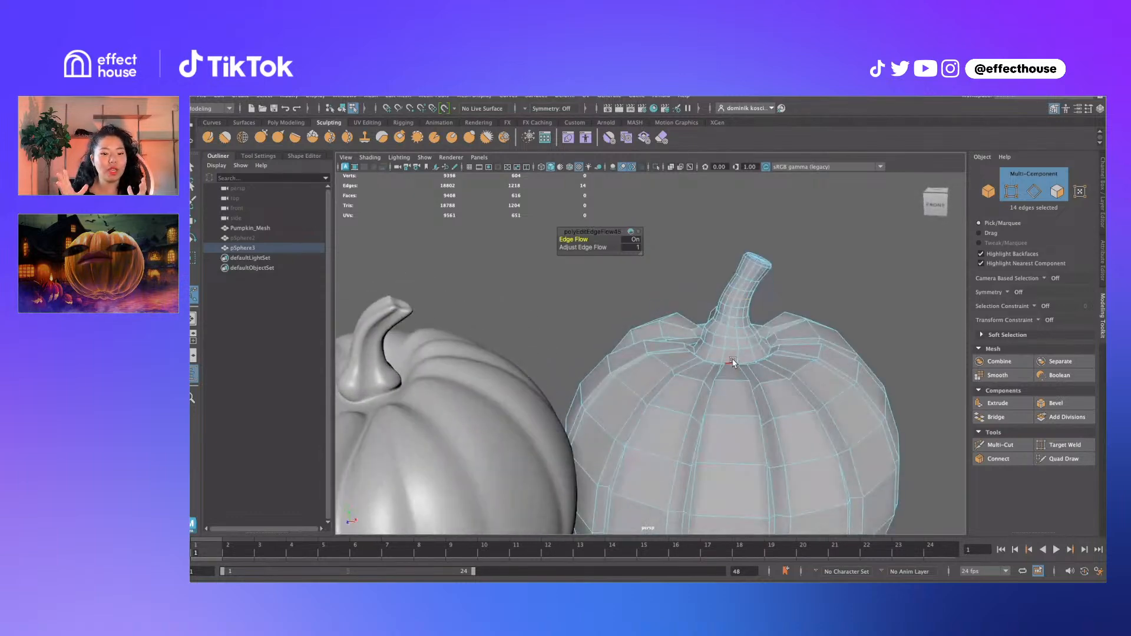
# Bevel the stem-base edges with an extra segment
pyautogui.moveTo(734, 352)
pyautogui.keyDown('shift'); pyautogui.mouseDown(button='right')
pyautogui.moveTo(759, 353)
pyautogui.moveTo(749, 358)
pyautogui.mouseUp(button='right'); pyautogui.keyUp('shift')
pyautogui.moveTo(566, 247); pyautogui.dragTo(581, 247)
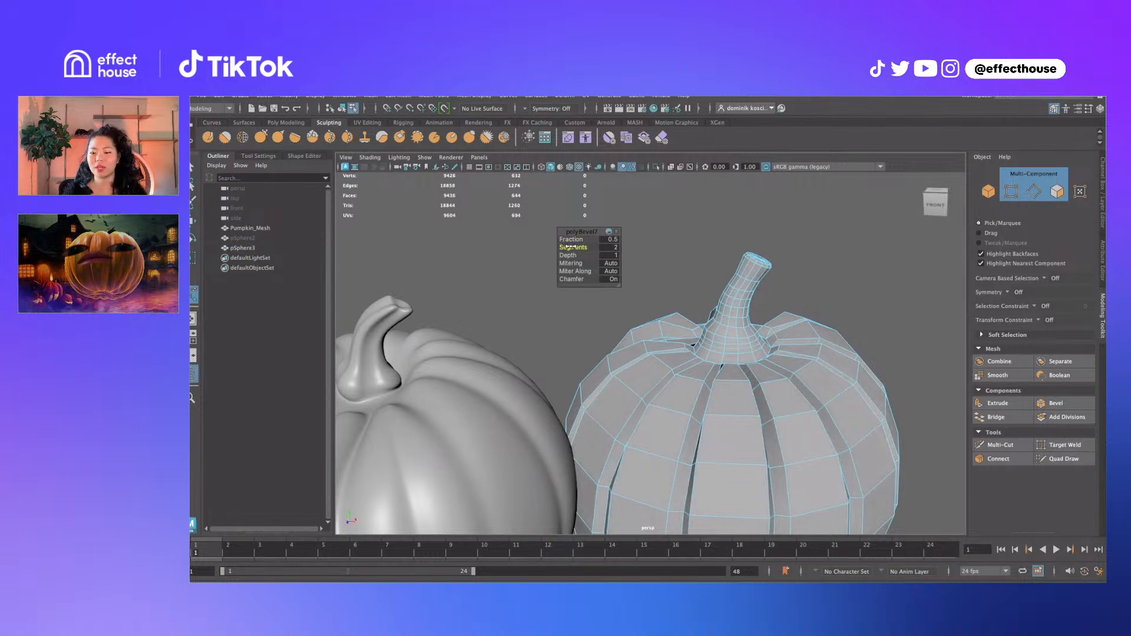
pyautogui.press('q')
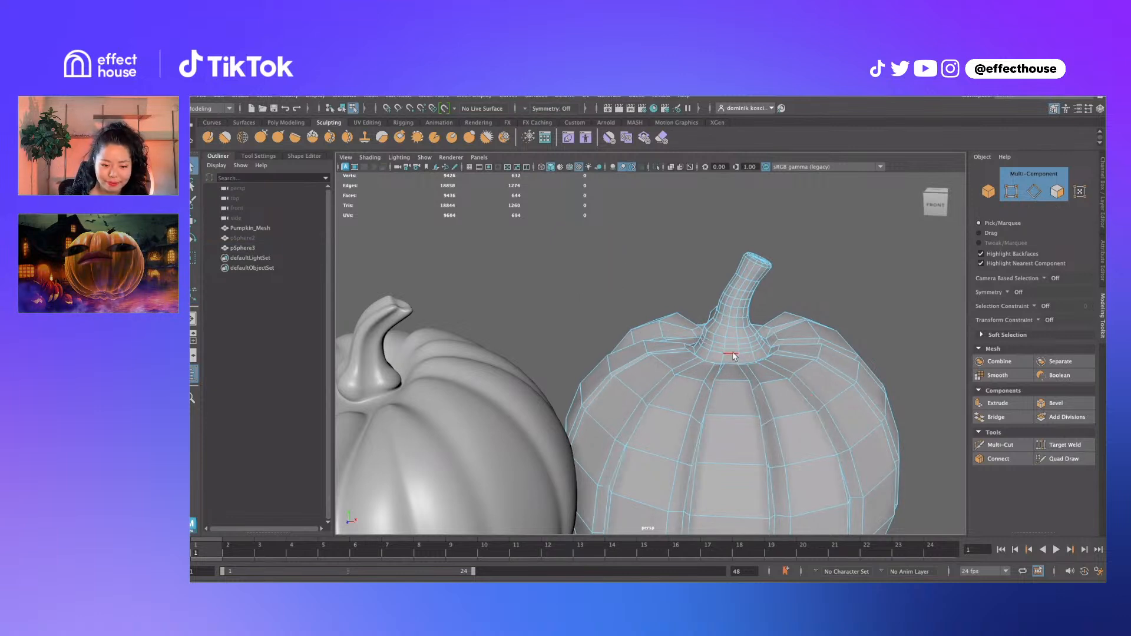
# Move the stem-base edges and edge ring upward to shape the stem base
pyautogui.click(732, 354)
pyautogui.press('w')
pyautogui.moveTo(731, 323); pyautogui.dragTo(730, 320)
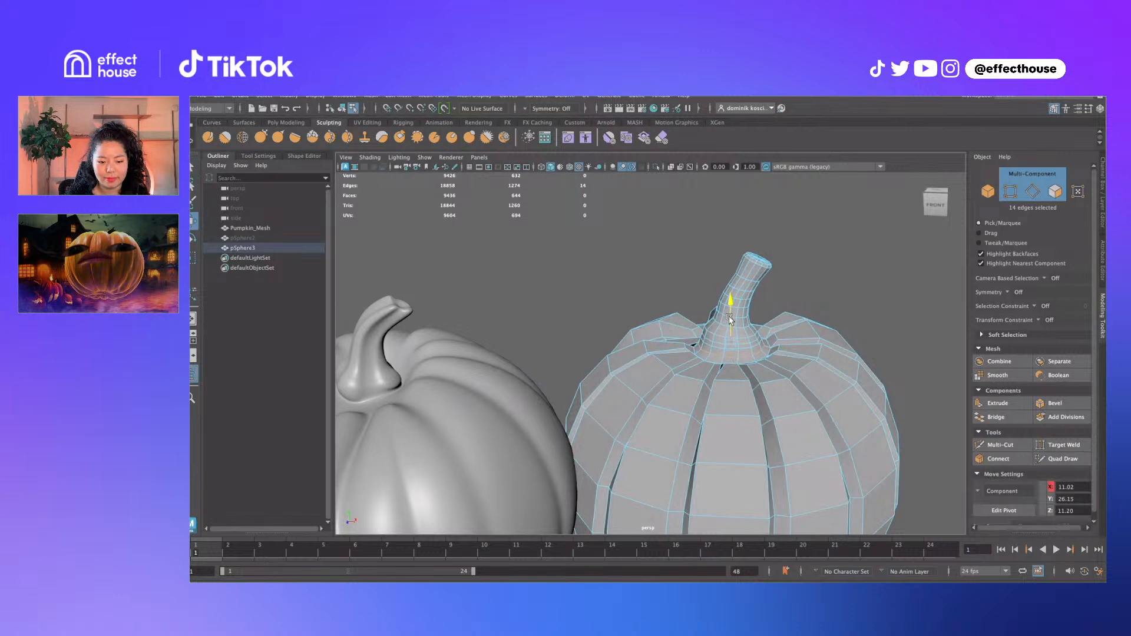
pyautogui.press('q')
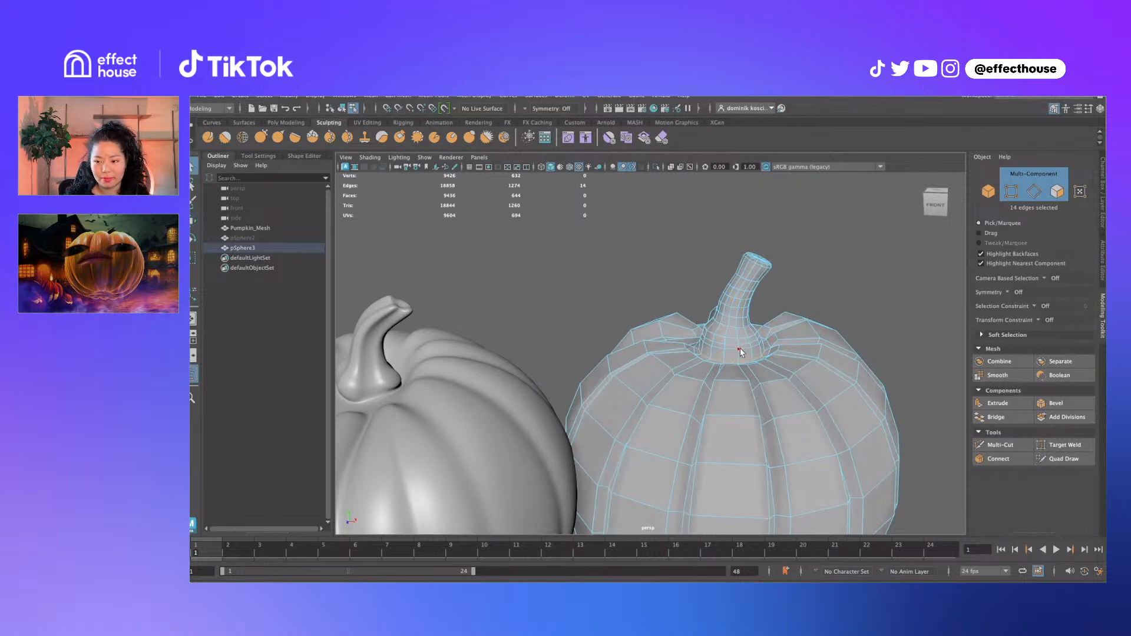
pyautogui.moveTo(745, 349); pyautogui.dragTo(744, 346, button='right')
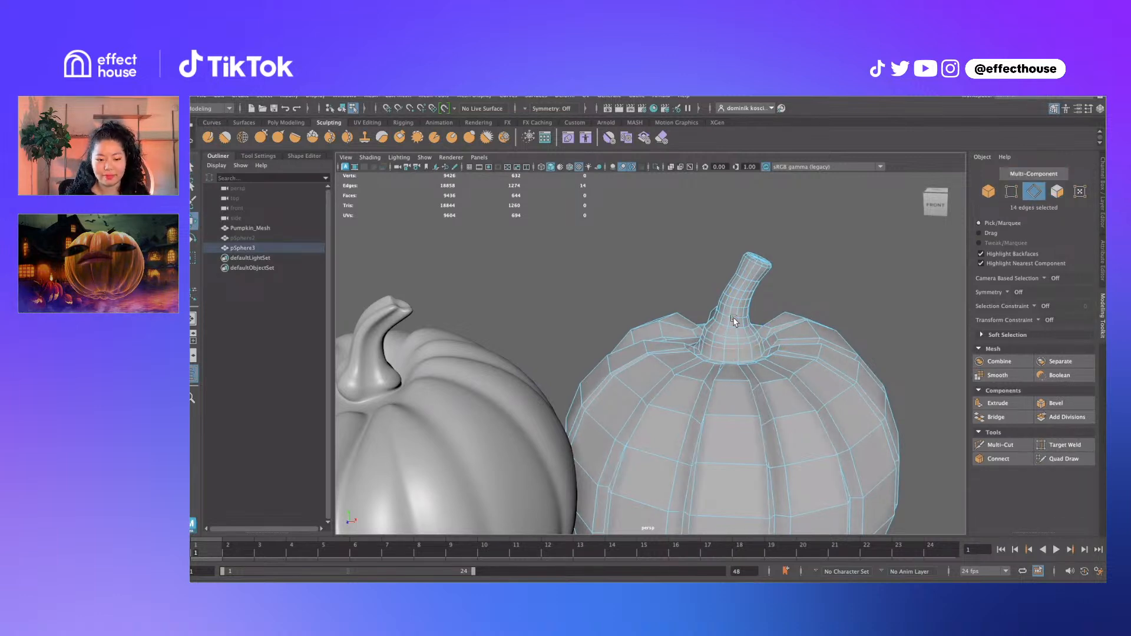
pyautogui.press('w')
pyautogui.press('r')
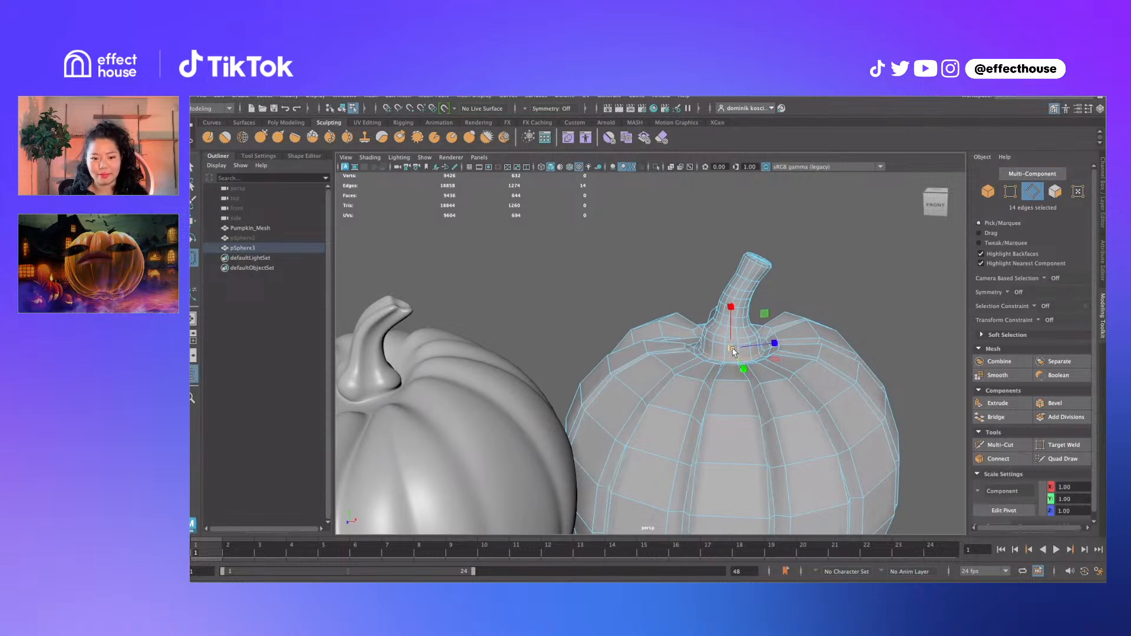
pyautogui.press('w')
pyautogui.moveTo(733, 347); pyautogui.dragTo(730, 340)
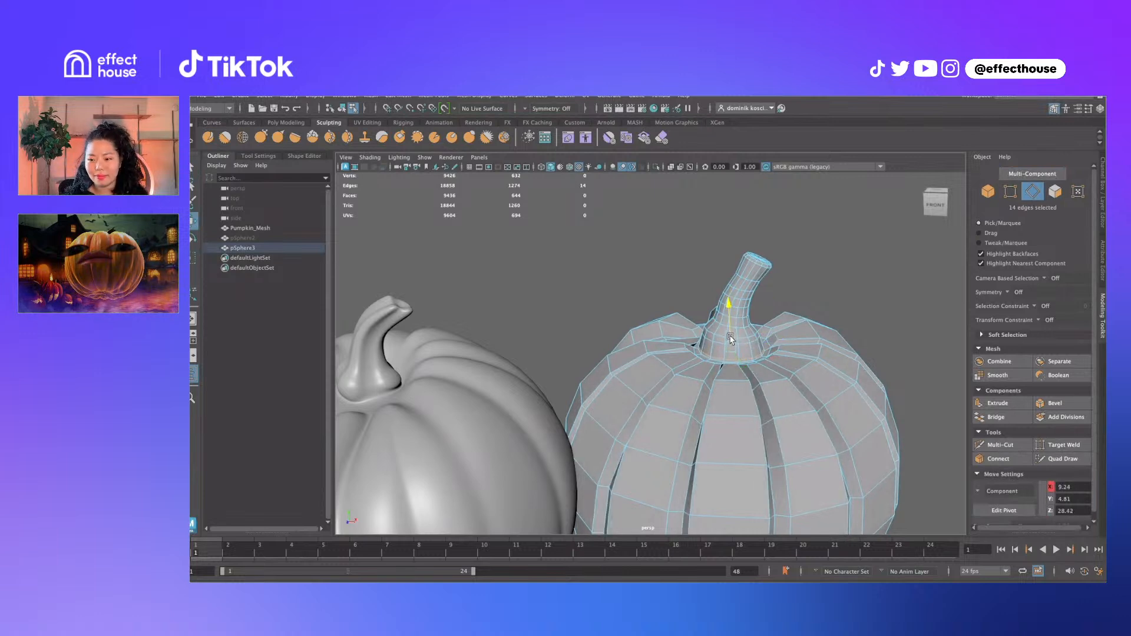
pyautogui.keyDown('shift'); pyautogui.moveTo(747, 345); pyautogui.dragTo(744, 444, button='right'); pyautogui.keyUp('shift')
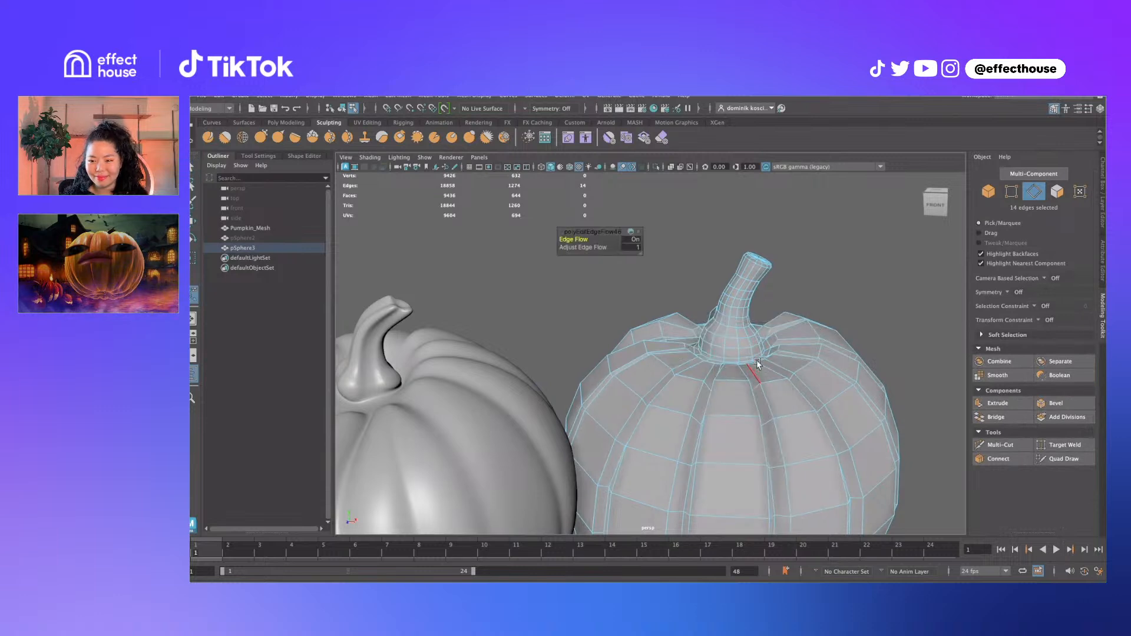
pyautogui.press('r')
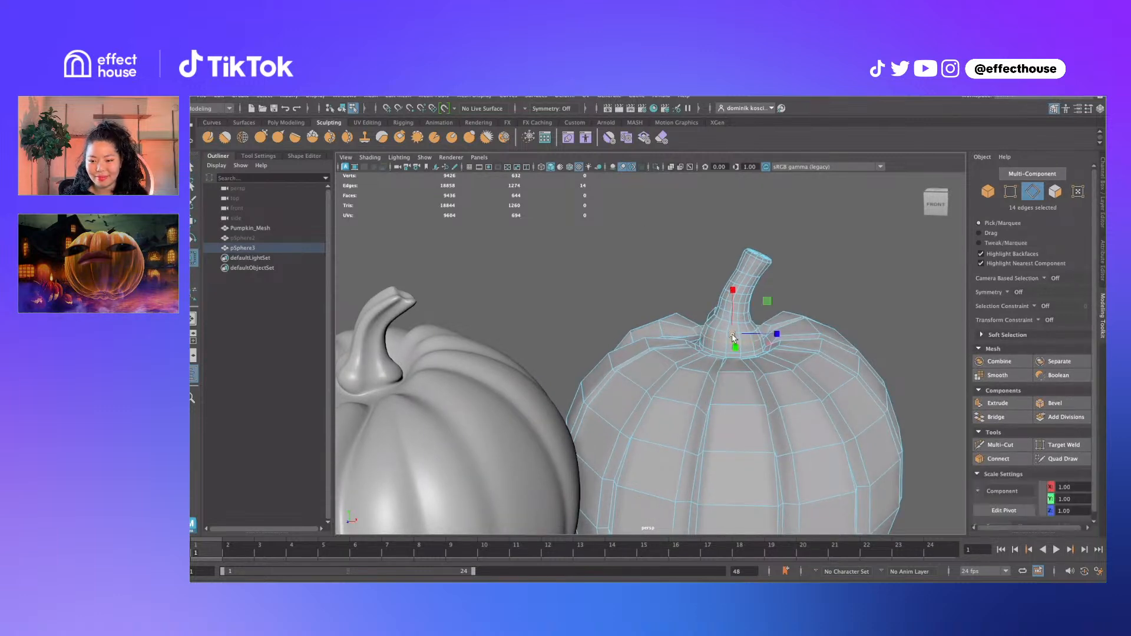
pyautogui.press('F8')
# Try moving the low-poly pumpkin, undo it, and bring the stem base into view
pyautogui.scroll(-5, 696, 400)
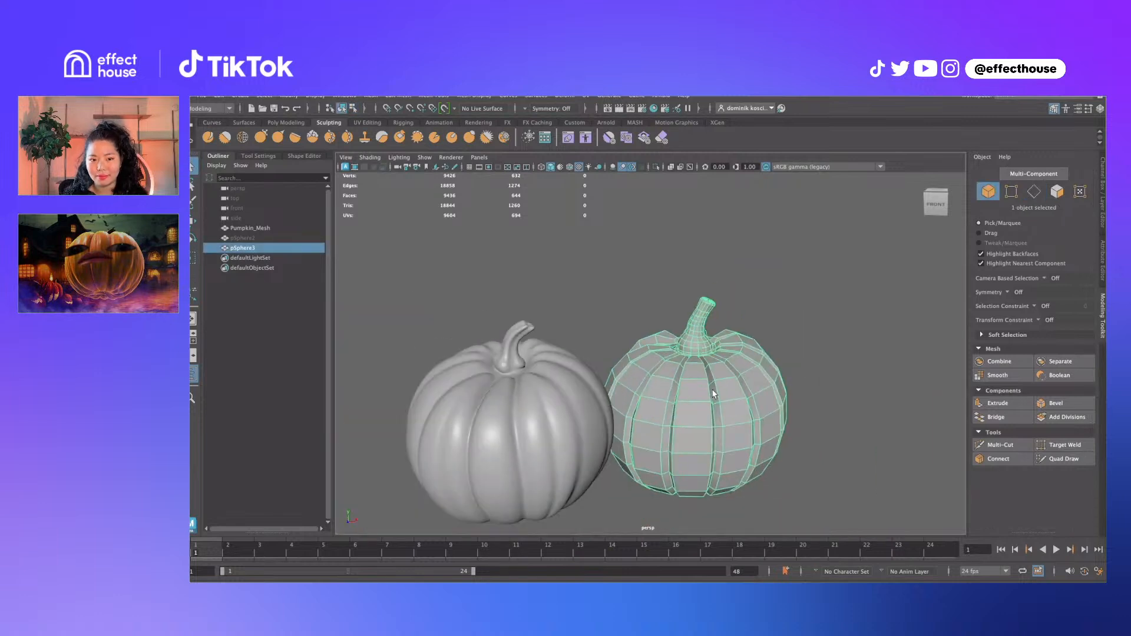
pyautogui.press('w')
pyautogui.moveTo(696, 406); pyautogui.dragTo(864, 316)
pyautogui.hotkey('ctrl', 'z')
pyautogui.hotkey('ctrl', 'z')
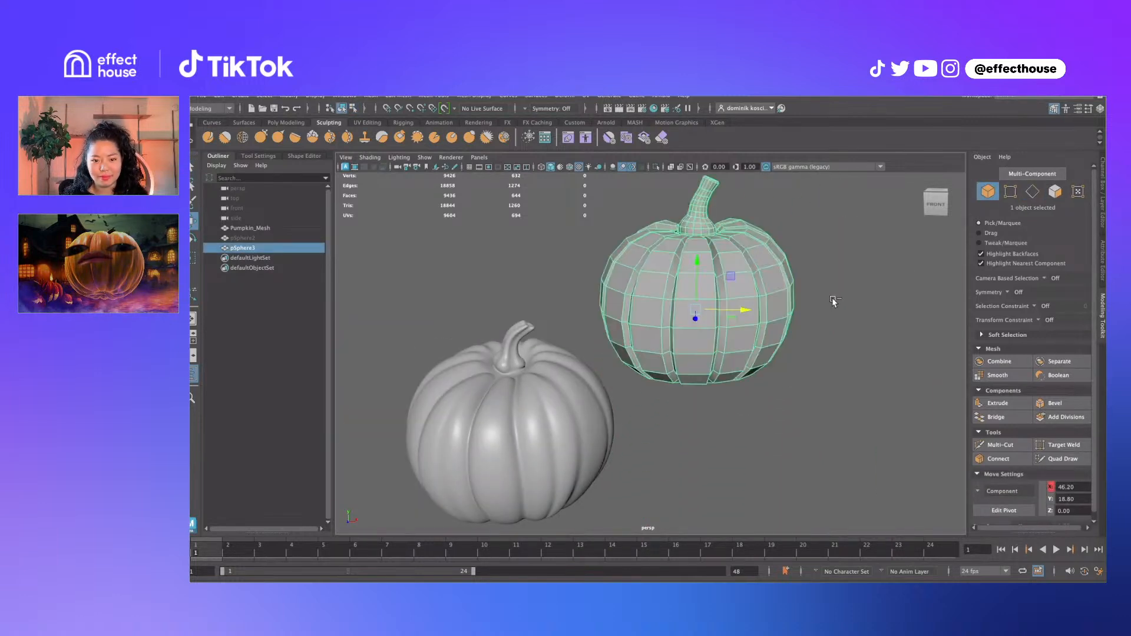
pyautogui.scroll(6, 834, 313)
pyautogui.keyDown('alt'); pyautogui.moveTo(833, 313); pyautogui.dragTo(782, 354); pyautogui.keyUp('alt')
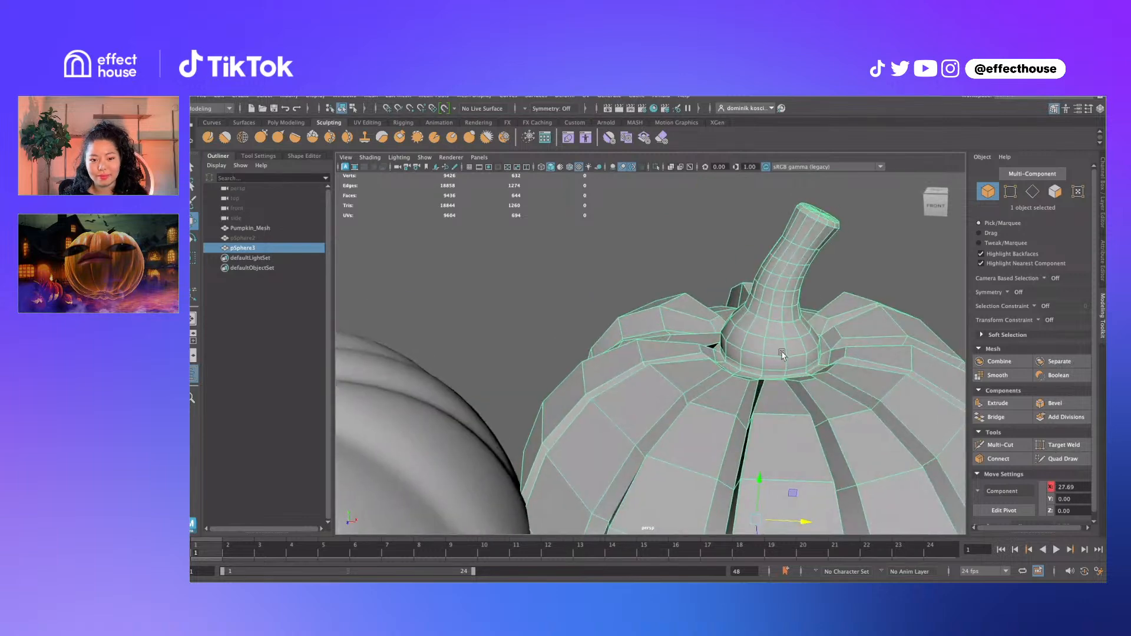
pyautogui.keyDown('alt'); pyautogui.moveTo(783, 354); pyautogui.dragTo(727, 323, button='middle'); pyautogui.keyUp('alt')
# Select stem-base edges in edge mode and apply Edit Edge Flow to them
pyautogui.press('q')
pyautogui.press('F10')
pyautogui.doubleClick(728, 351)
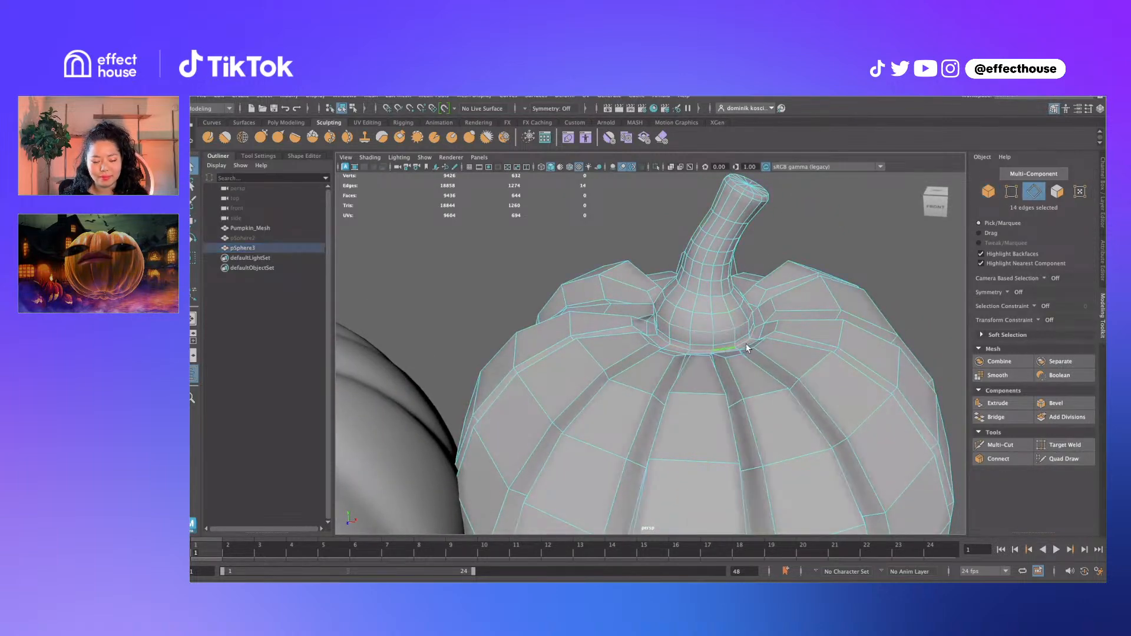
pyautogui.keyDown('alt'); pyautogui.moveTo(746, 343); pyautogui.dragTo(802, 351); pyautogui.keyUp('alt')
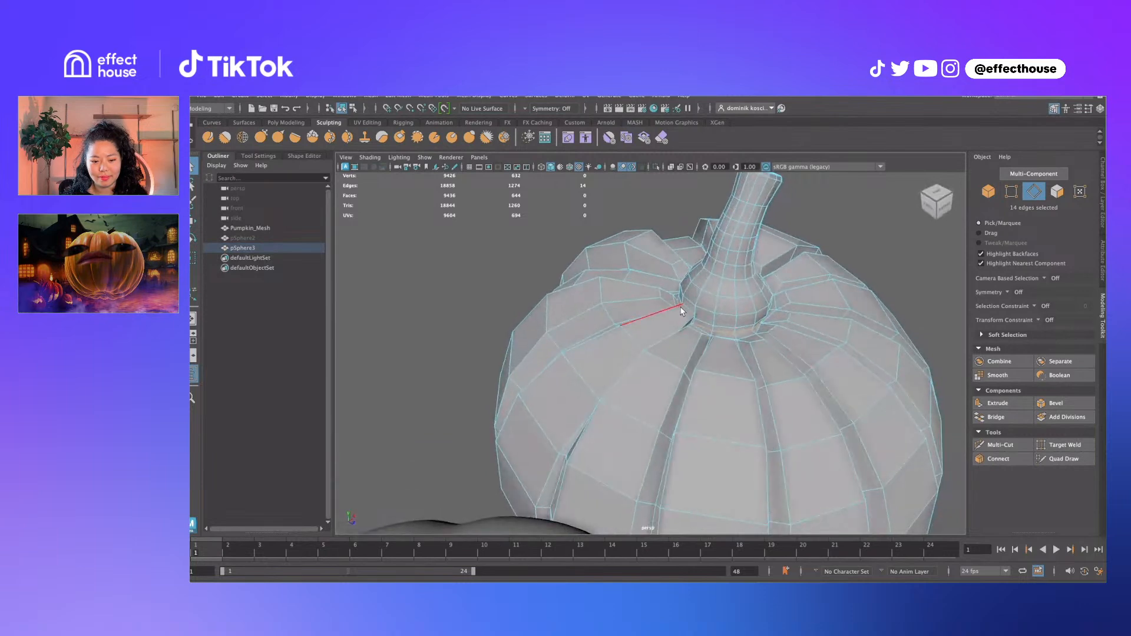
pyautogui.click(692, 318)
pyautogui.keyDown('shift'); pyautogui.moveTo(693, 318); pyautogui.dragTo(683, 413, button='right'); pyautogui.keyUp('shift')
pyautogui.keyDown('alt'); pyautogui.moveTo(742, 324); pyautogui.dragTo(650, 284); pyautogui.keyUp('alt')
pyautogui.press('w')
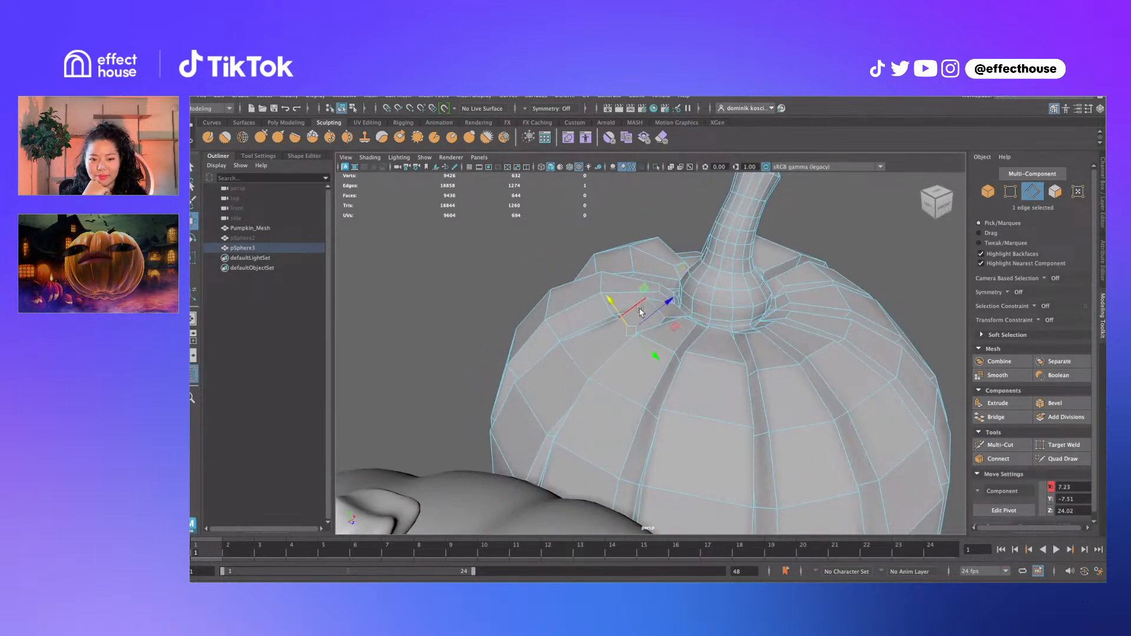
pyautogui.keyDown('shift'); pyautogui.moveTo(641, 312); pyautogui.dragTo(645, 420, button='right'); pyautogui.keyUp('shift')
# Select edges on the pumpkin top beside the stem and move them
pyautogui.keyDown('alt'); pyautogui.moveTo(646, 419); pyautogui.dragTo(601, 377); pyautogui.keyUp('alt')
pyautogui.click(701, 304)
pyautogui.keyDown('alt'); pyautogui.moveTo(702, 303); pyautogui.dragTo(706, 341); pyautogui.keyUp('alt')
pyautogui.press('w')
pyautogui.press('q')
pyautogui.click(707, 259)
pyautogui.press('w')
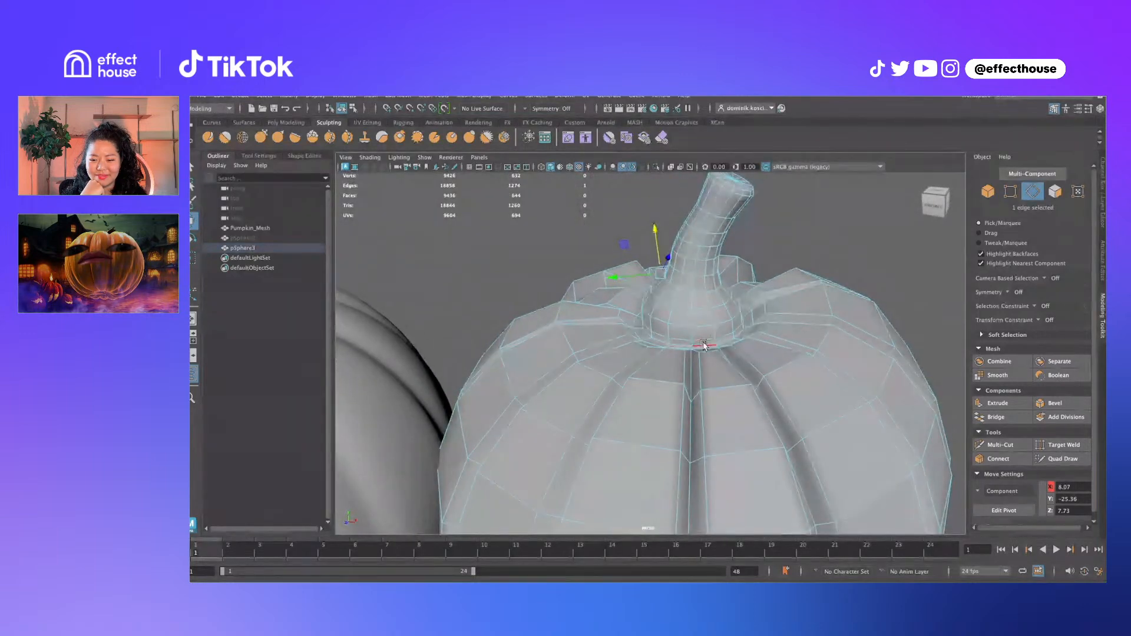
# Select the loop around the stem base and scale it
pyautogui.doubleClick(704, 345)
pyautogui.press('r')
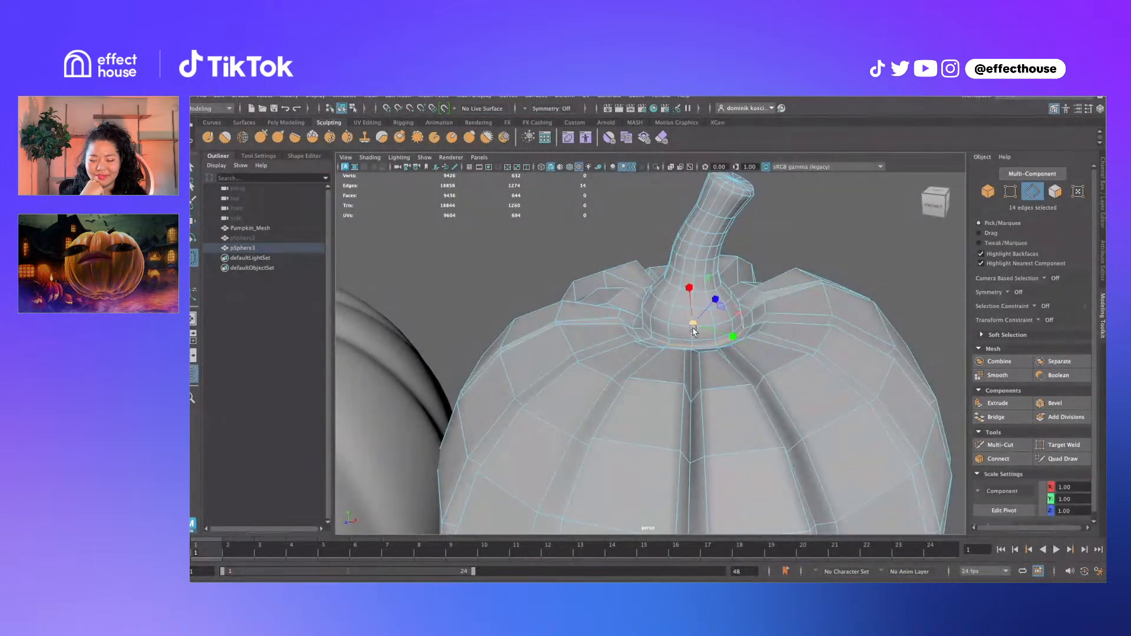
pyautogui.moveTo(693, 328); pyautogui.dragTo(689, 354)
# Insert a new edge loop around the stem base with Multi-Cut
pyautogui.press('q')
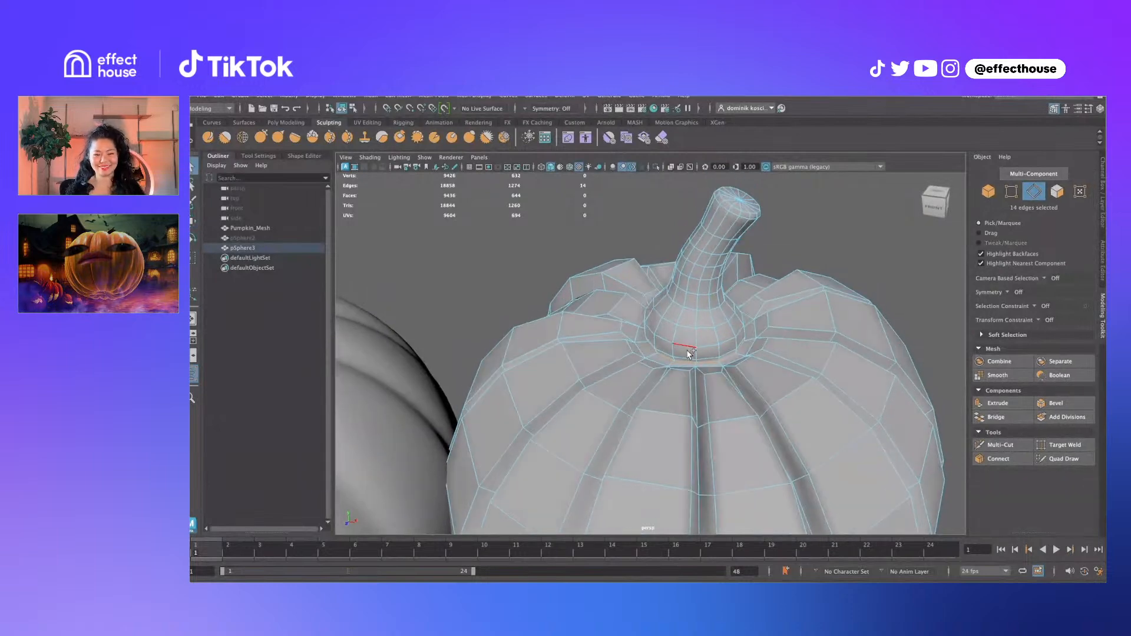
pyautogui.keyDown('shift'); pyautogui.moveTo(691, 353); pyautogui.dragTo(655, 354, button='right'); pyautogui.keyUp('shift')
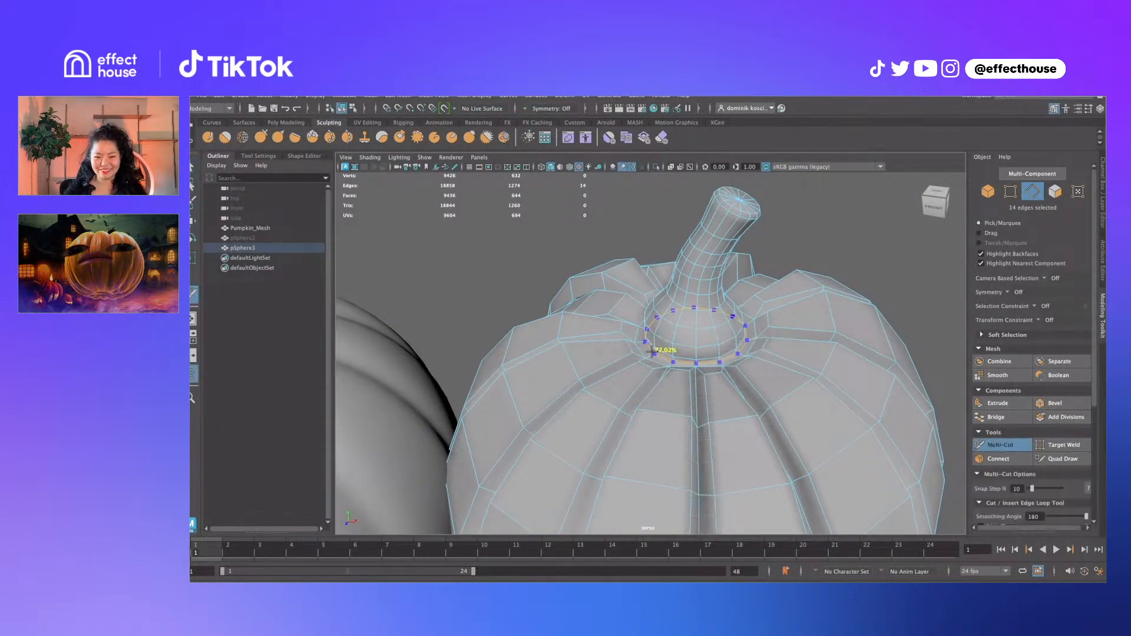
pyautogui.keyDown('ctrl'); pyautogui.click(652, 351); pyautogui.keyUp('ctrl')
pyautogui.press('q')
pyautogui.press('F8')
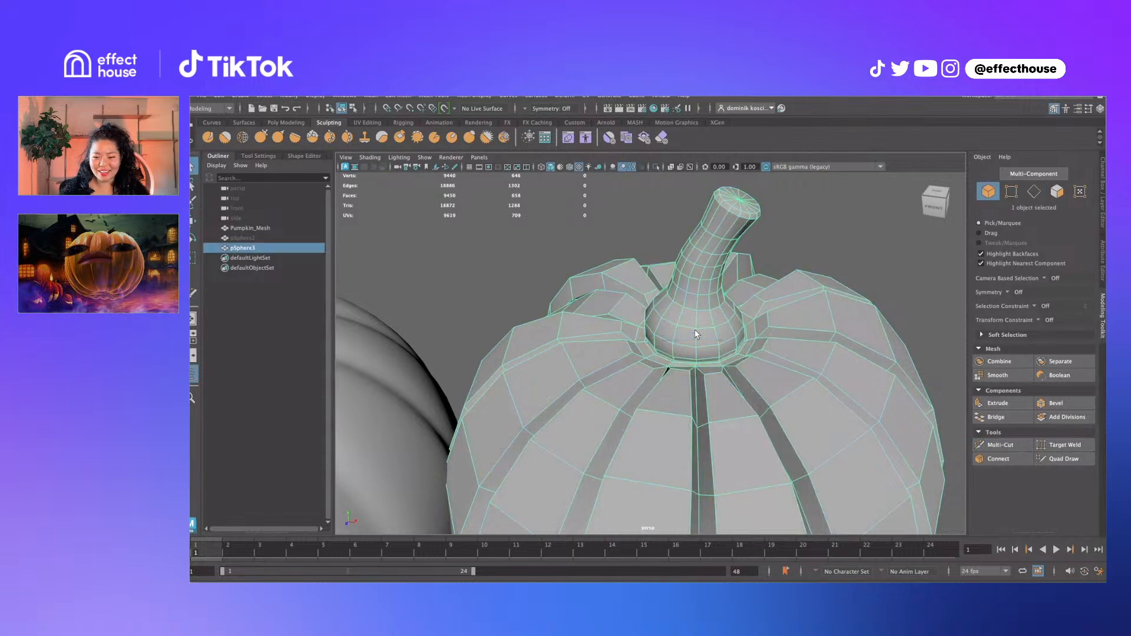
# Select the new stem-base loop and relax it with Edit Edge Flow
pyautogui.keyDown('shift'); pyautogui.moveTo(695, 335); pyautogui.dragTo(625, 312, button='right'); pyautogui.keyUp('shift')
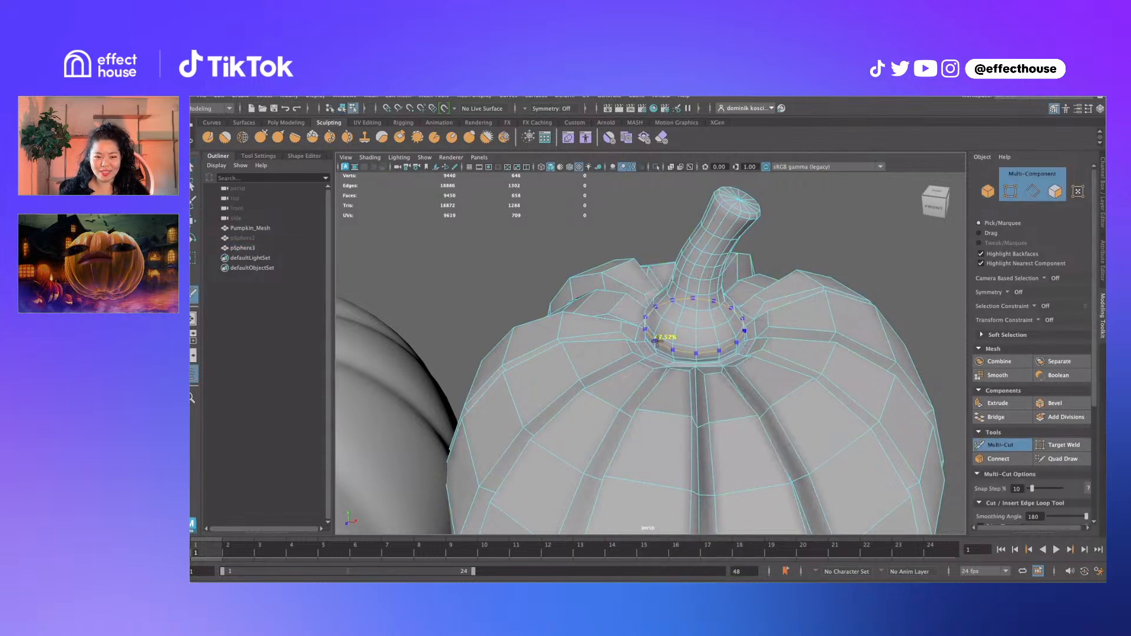
pyautogui.press('q')
pyautogui.doubleClick(667, 348)
pyautogui.keyDown('shift'); pyautogui.moveTo(666, 348); pyautogui.dragTo(677, 447, button='right'); pyautogui.keyUp('shift')
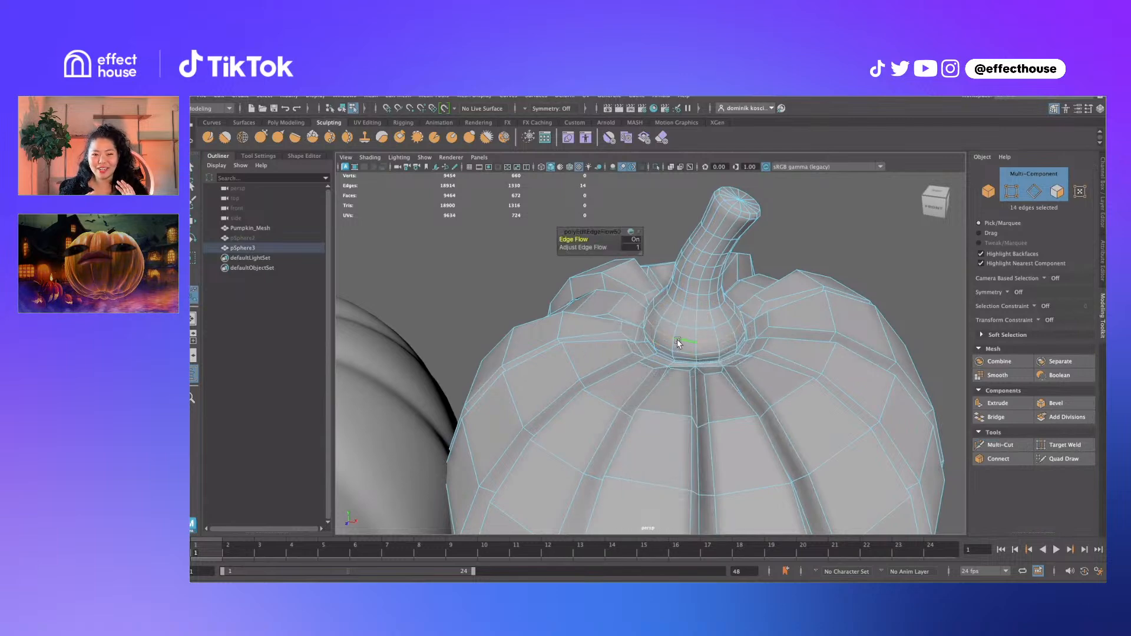
pyautogui.keyDown('alt'); pyautogui.moveTo(676, 333); pyautogui.dragTo(711, 311); pyautogui.keyUp('alt')
# Clear the selection, zoom out to both pumpkins, and select the low-poly pumpkin
pyautogui.moveTo(789, 276); pyautogui.dragTo(766, 330, button='right')
pyautogui.click(855, 230)
pyautogui.keyDown('alt'); pyautogui.moveTo(766, 330); pyautogui.dragTo(694, 299); pyautogui.keyUp('alt')
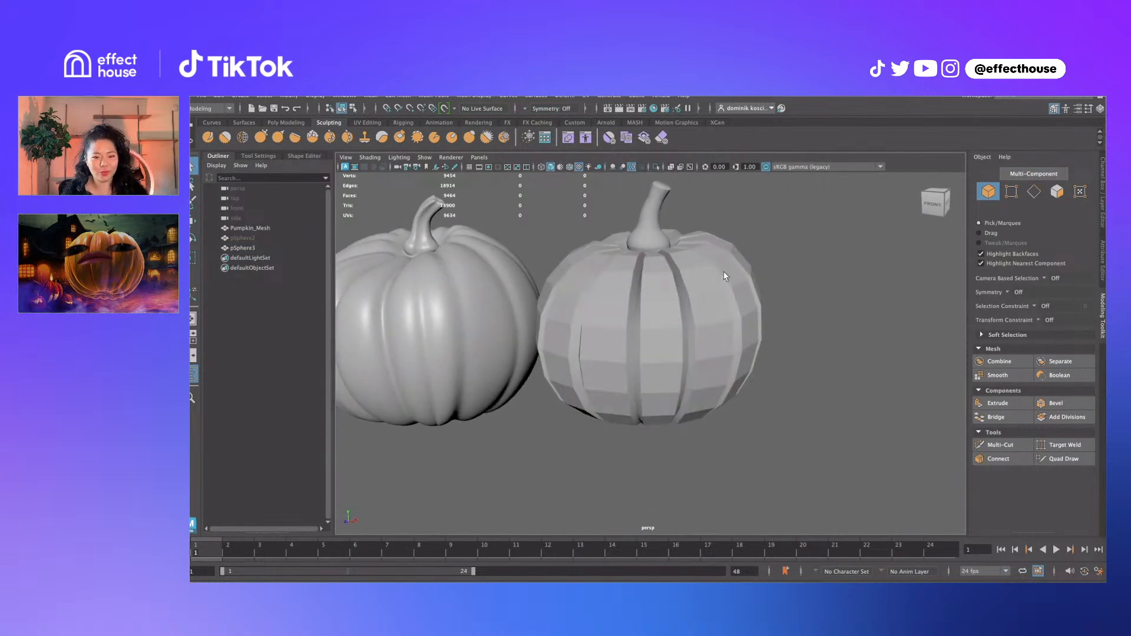
pyautogui.click(726, 275)
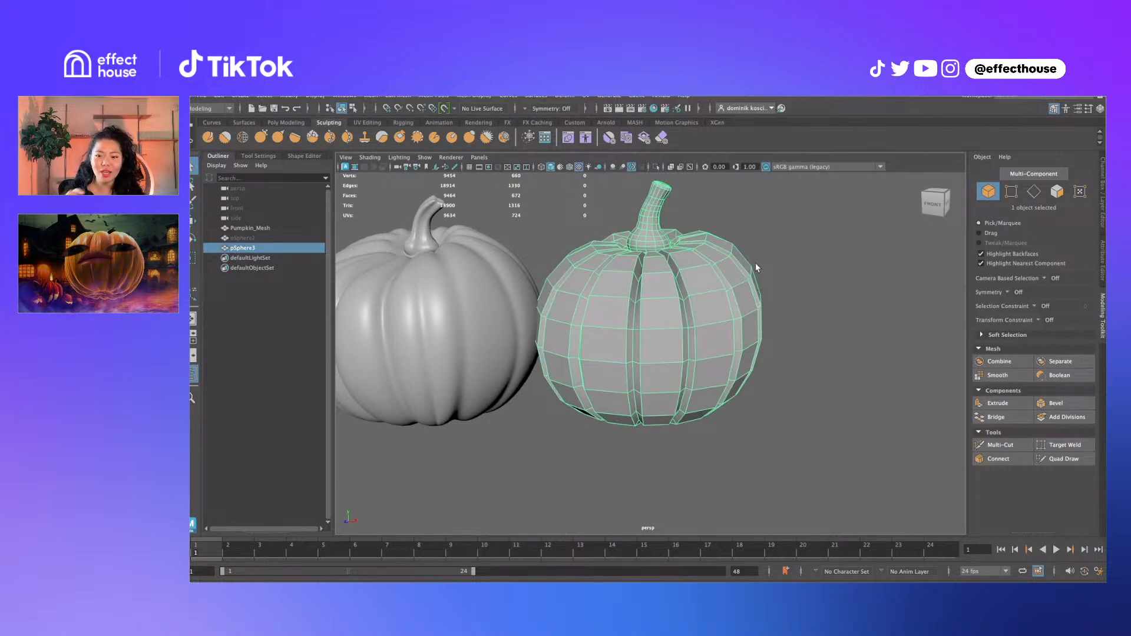
pyautogui.click(240, 96)
pyautogui.moveTo(277, 133)
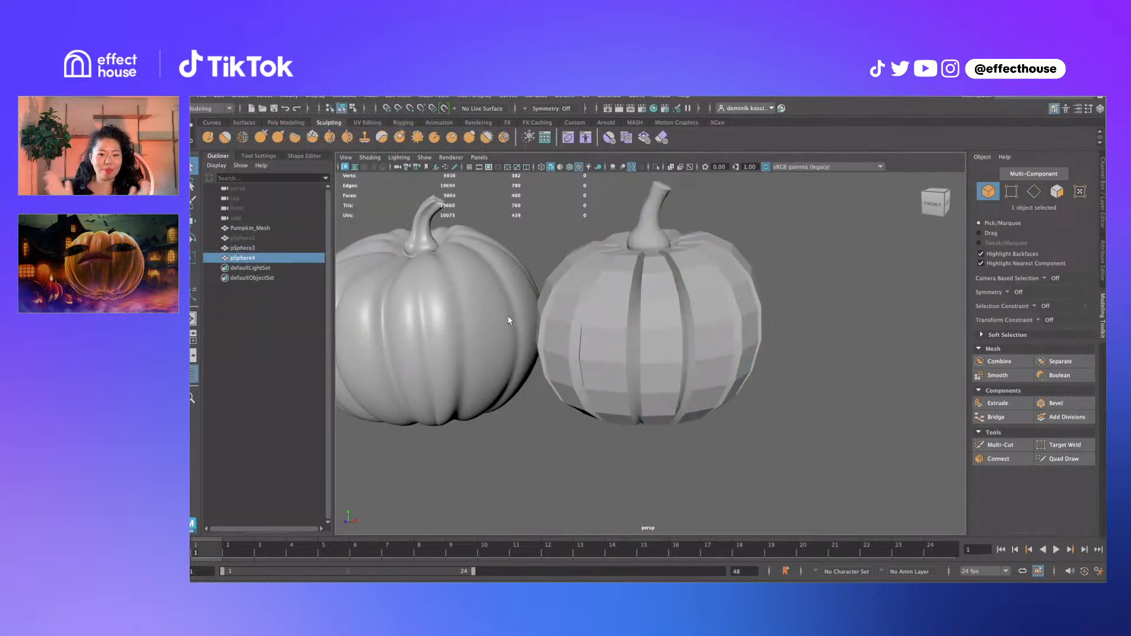
# Enlarge the new polygon sphere and lift it above the pumpkins
pyautogui.scroll(-5, 524, 320)
pyautogui.scroll(3, 540, 331)
pyautogui.moveTo(551, 334); pyautogui.dragTo(572, 336)
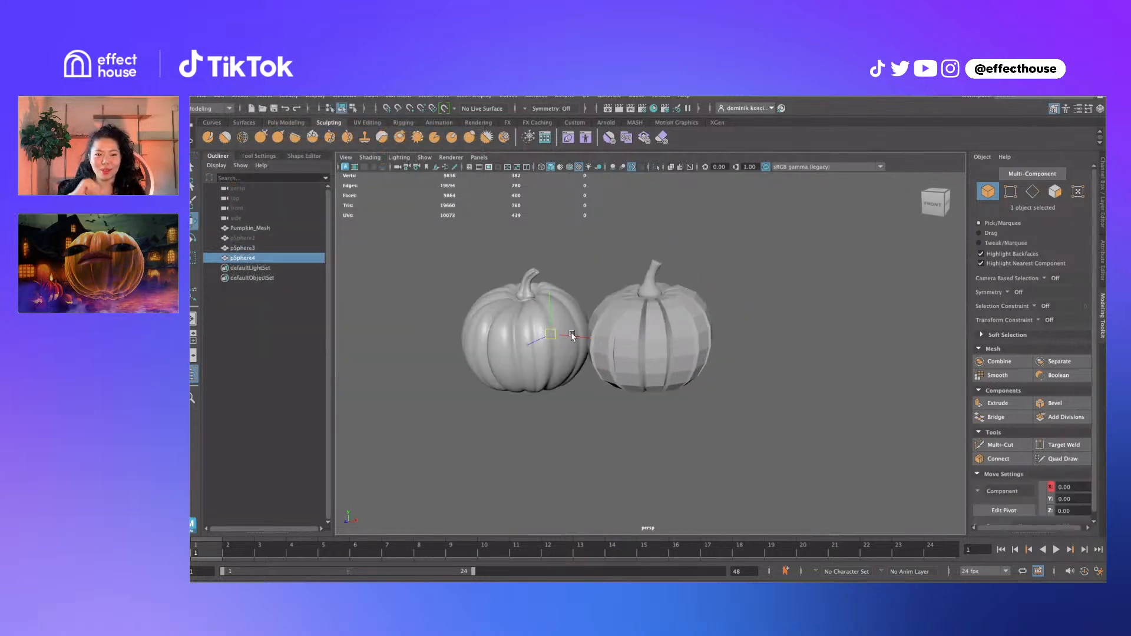
pyautogui.press('r')
pyautogui.moveTo(753, 303); pyautogui.dragTo(617, 241)
pyautogui.press('w')
pyautogui.click(692, 225)
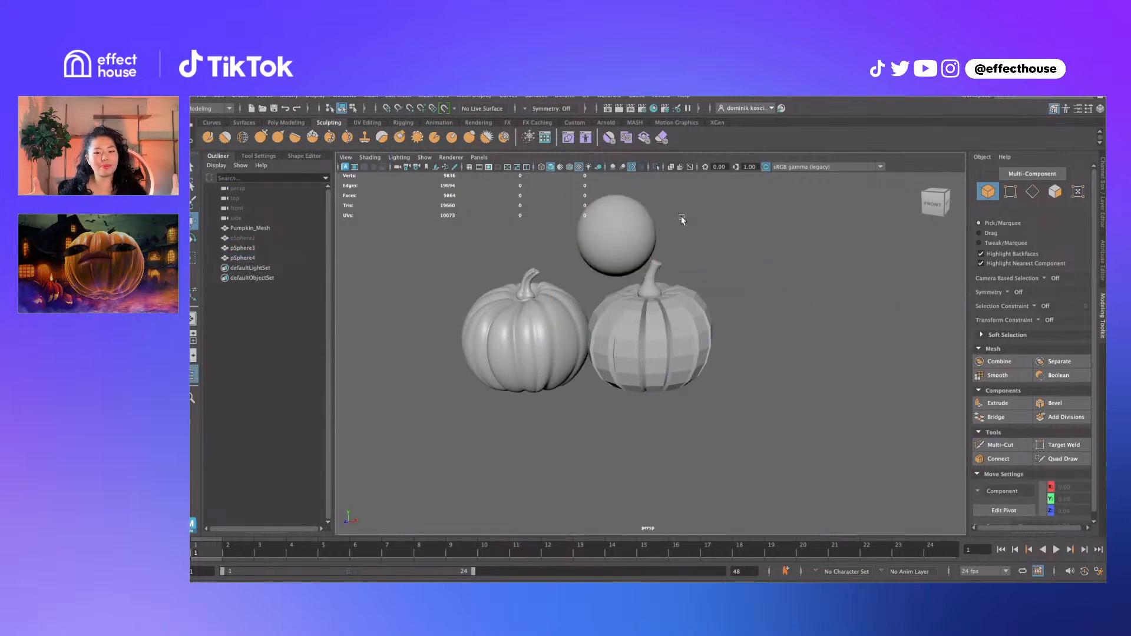
# Create a polygon cube, lift it above the pumpkins, scale it up and rotate it
pyautogui.click(242, 99)
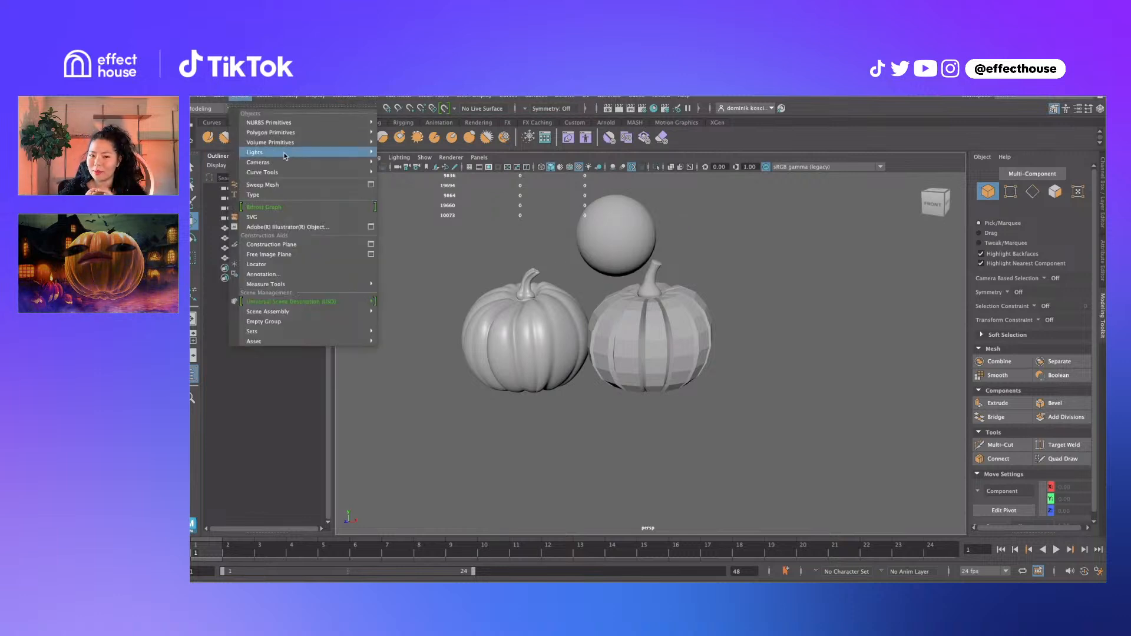
pyautogui.moveTo(277, 152)
pyautogui.click(427, 144)
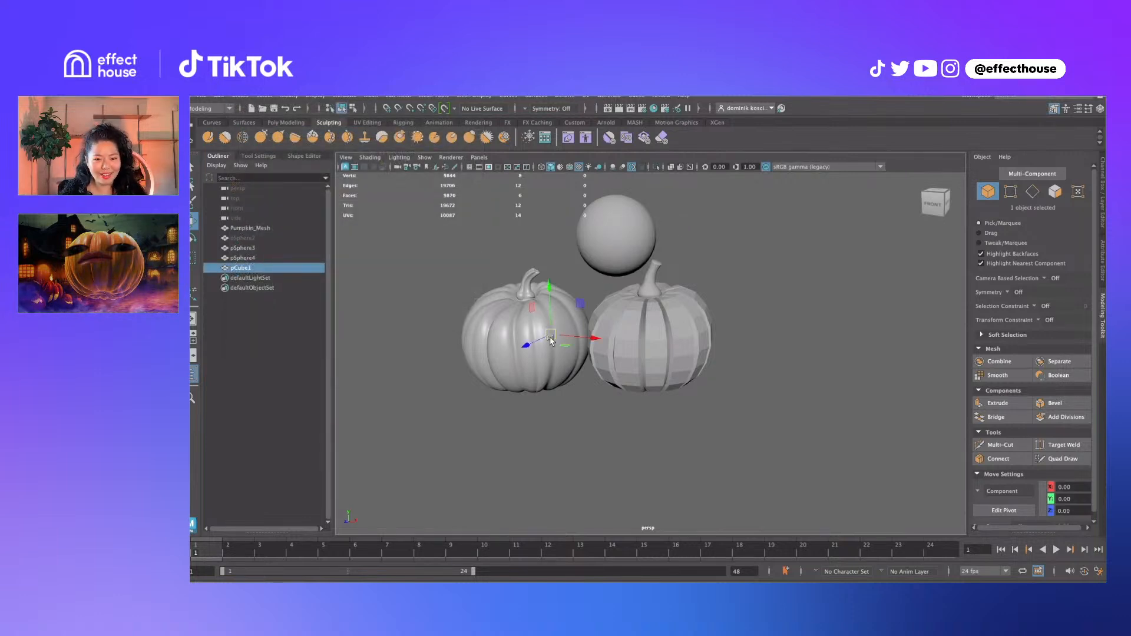
pyautogui.moveTo(550, 334); pyautogui.dragTo(550, 222)
pyautogui.press('r')
pyautogui.click(707, 260)
pyautogui.keyDown('alt'); pyautogui.moveTo(706, 255); pyautogui.dragTo(549, 262); pyautogui.keyUp('alt')
pyautogui.click(546, 259)
pyautogui.press('e')
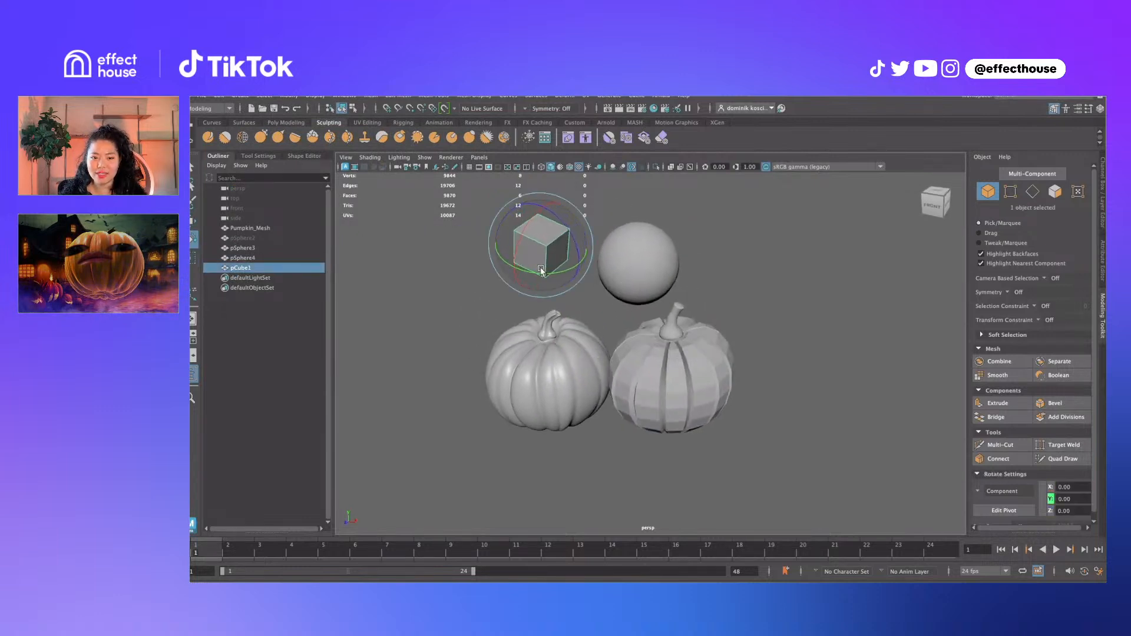
pyautogui.press('q')
pyautogui.click(601, 224)
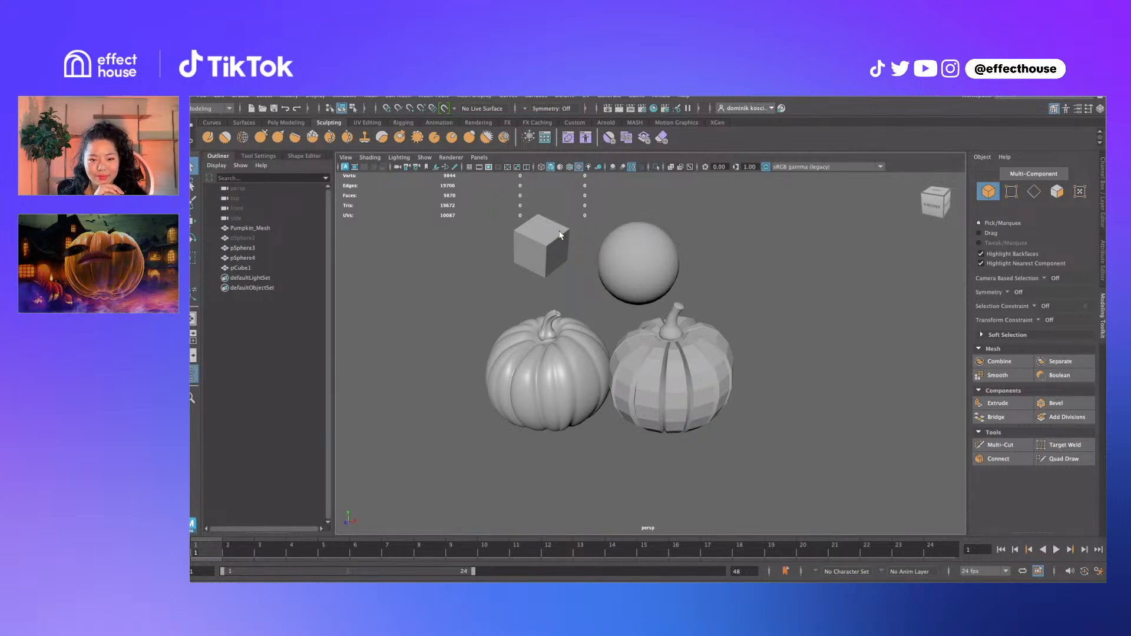
pyautogui.keyDown('alt'); pyautogui.moveTo(563, 238); pyautogui.dragTo(591, 260); pyautogui.keyUp('alt')
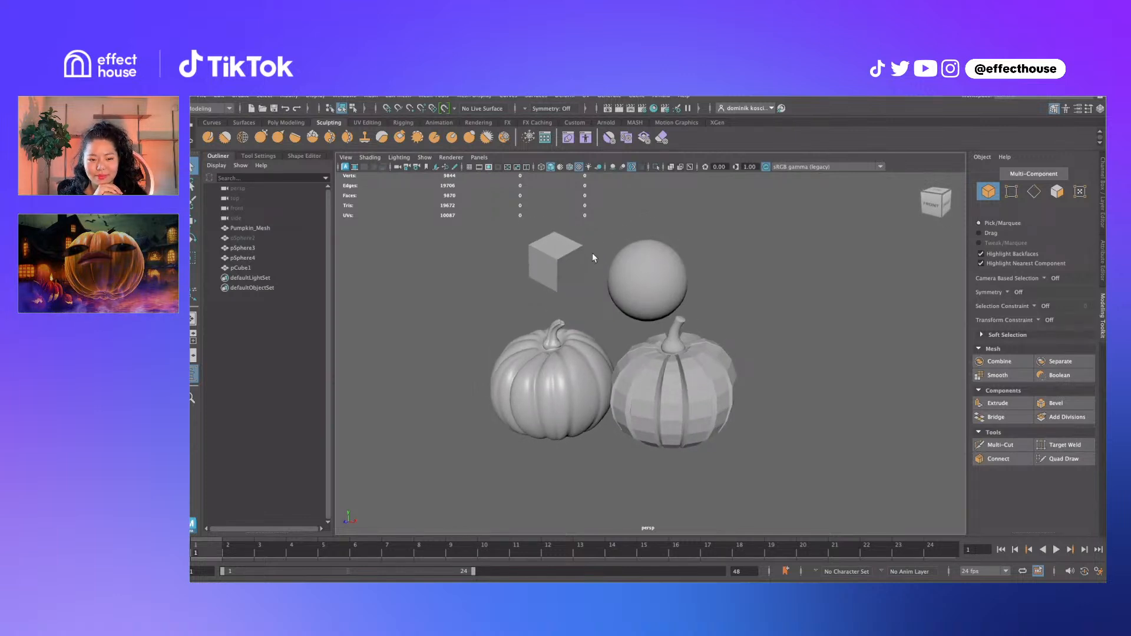
pyautogui.keyDown('alt'); pyautogui.moveTo(593, 254); pyautogui.dragTo(599, 253); pyautogui.keyUp('alt')
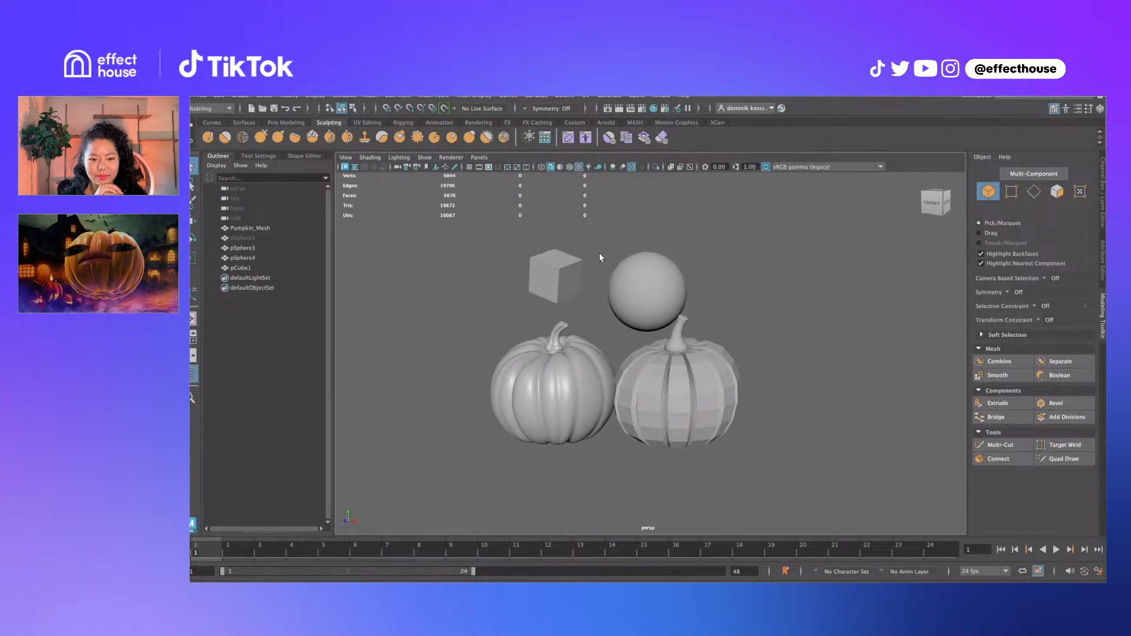
# Select the low-poly pumpkin, view it from above, and turn on smooth preview
pyautogui.click(669, 362)
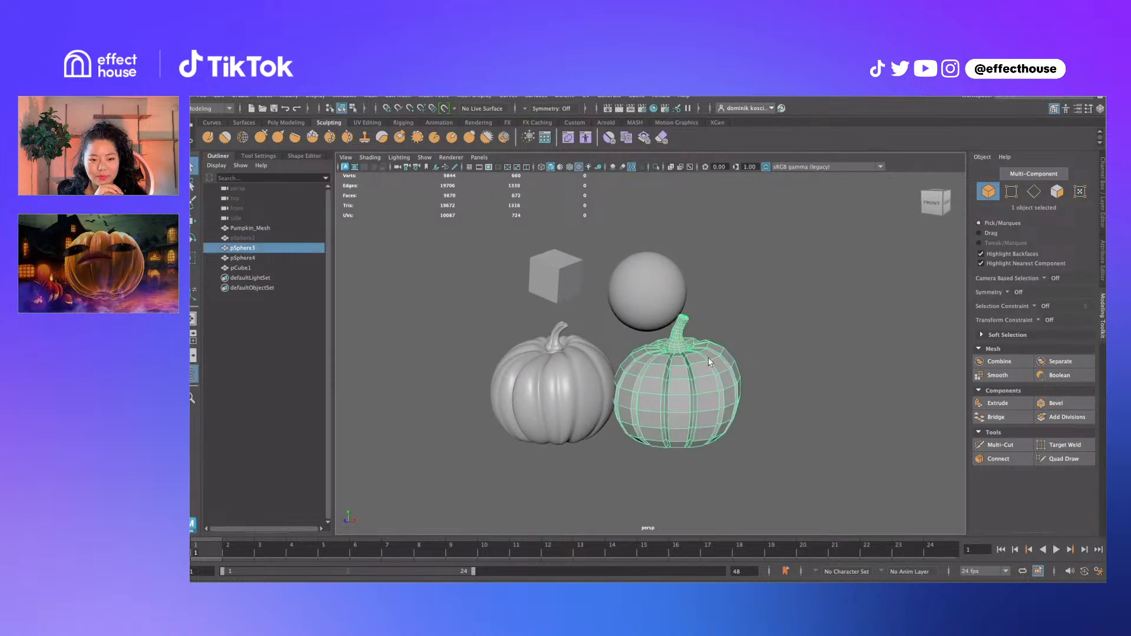
pyautogui.scroll(6, 714, 373)
pyautogui.moveTo(721, 372)
pyautogui.keyDown('alt'); pyautogui.mouseDown()
pyautogui.moveTo(737, 388)
pyautogui.moveTo(728, 352)
pyautogui.mouseUp(); pyautogui.keyUp('alt')
pyautogui.scroll(-5, 726, 370)
pyautogui.keyDown('alt'); pyautogui.moveTo(746, 390); pyautogui.dragTo(736, 382); pyautogui.keyUp('alt')
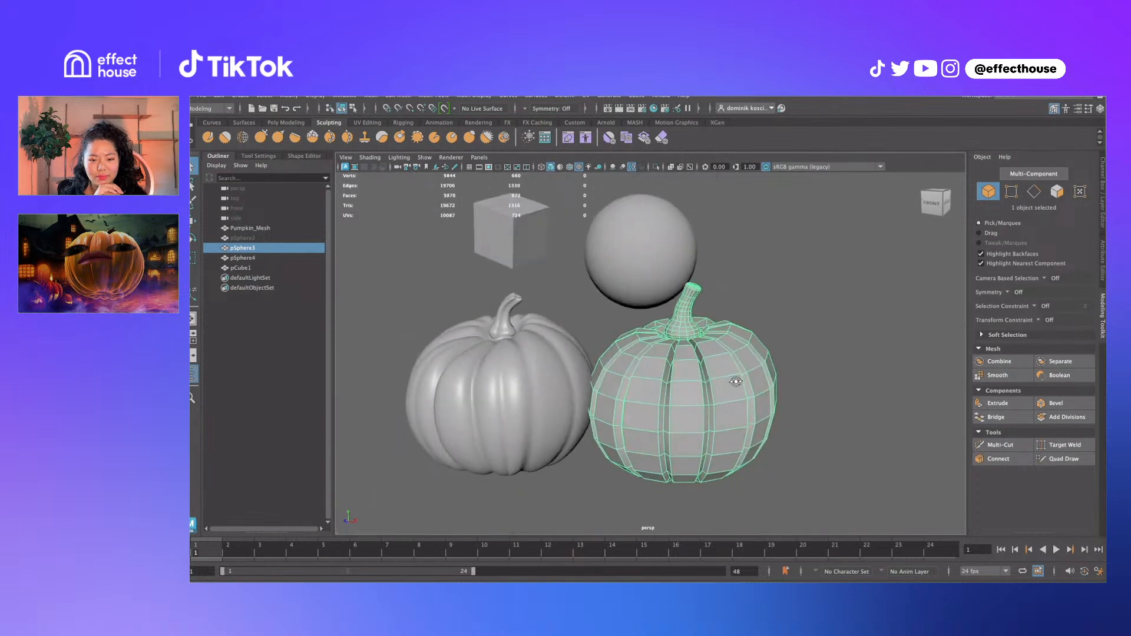
pyautogui.click(779, 335)
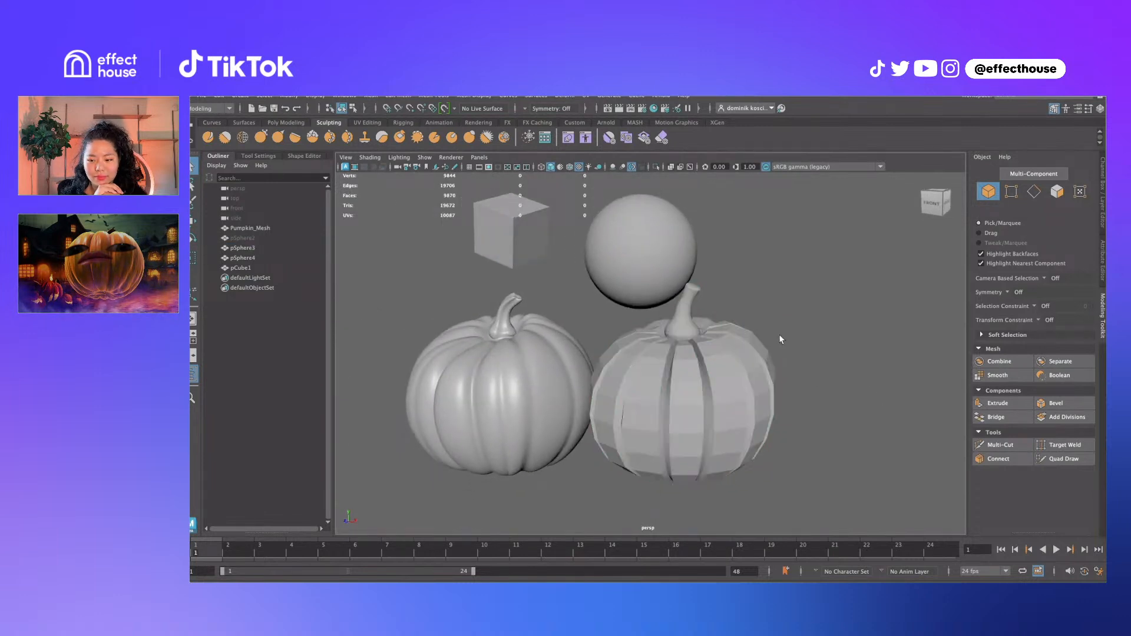
pyautogui.click(737, 372)
pyautogui.press('3')
# Toggle between smooth preview and coarse cage repeatedly, then duplicate the pumpkin
pyautogui.click(835, 338)
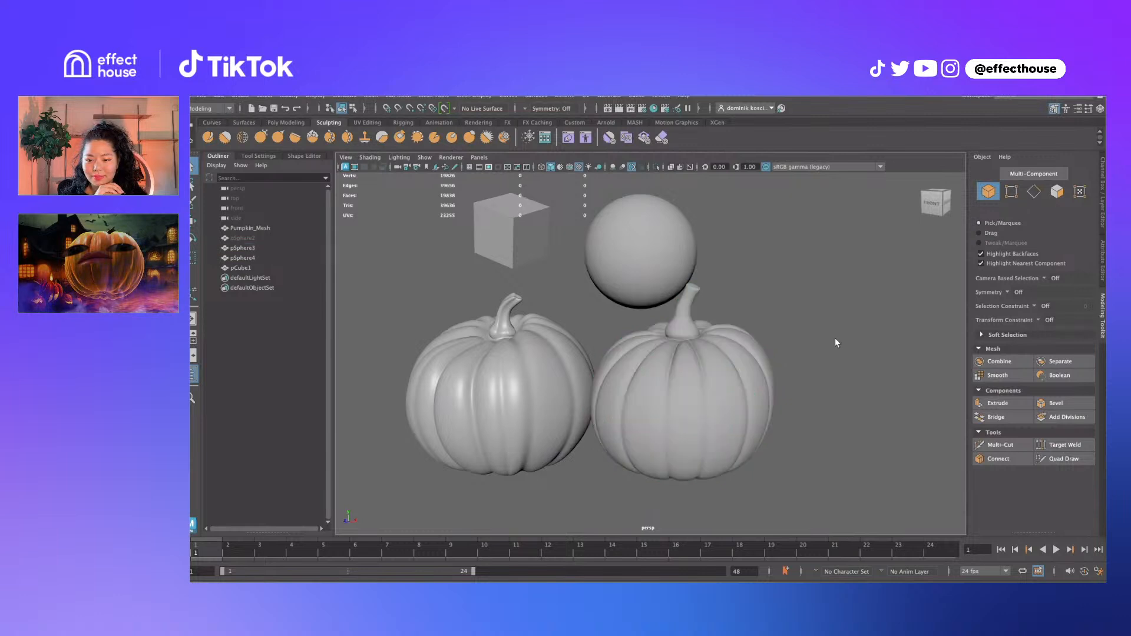
pyautogui.click(705, 409)
pyautogui.press('1')
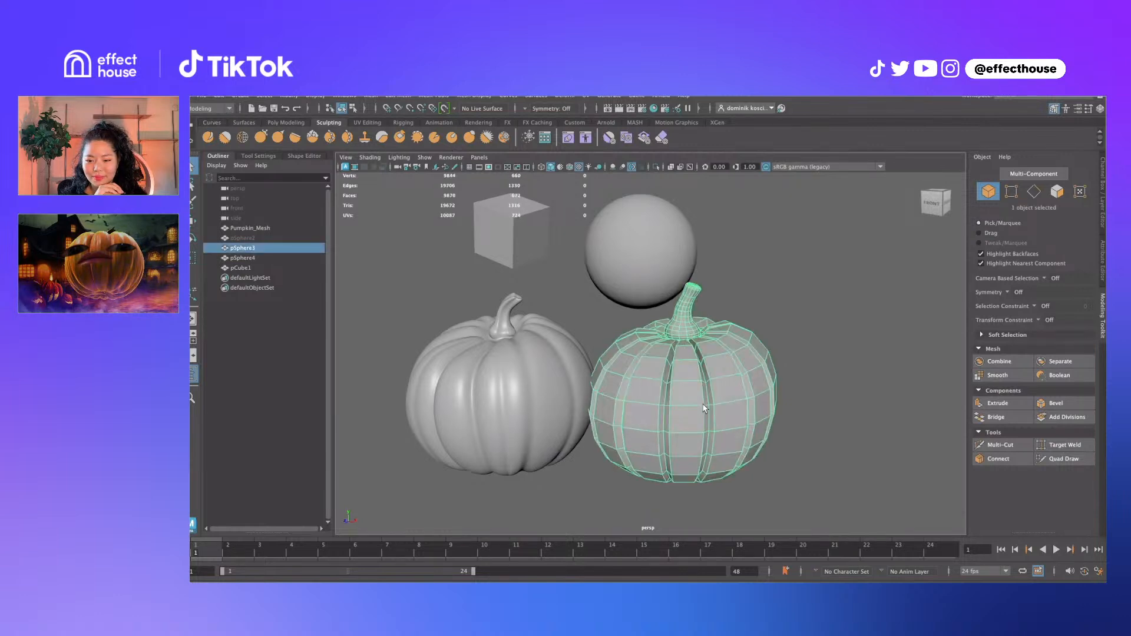
pyautogui.press('3')
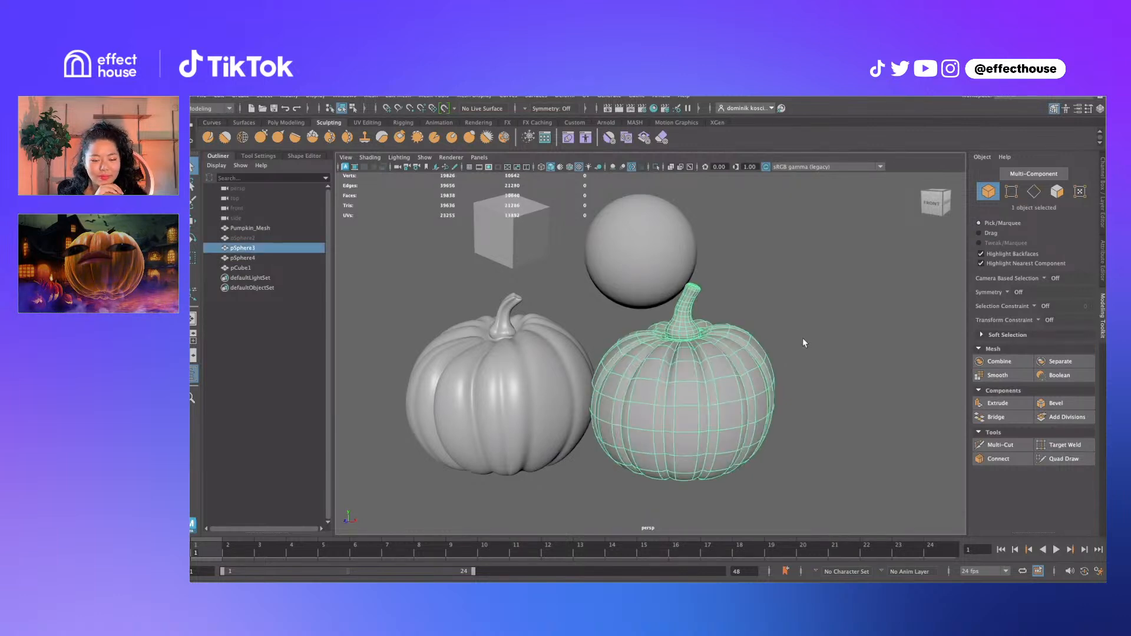
pyautogui.press('1')
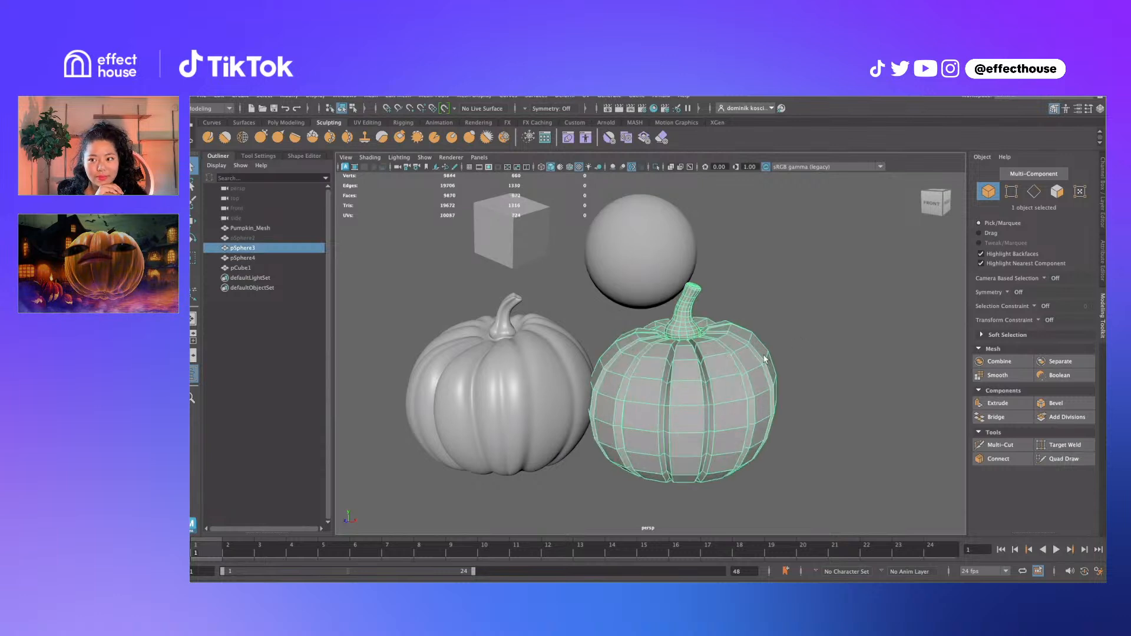
pyautogui.press('3')
pyautogui.click(812, 341)
pyautogui.click(710, 368)
pyautogui.press('1')
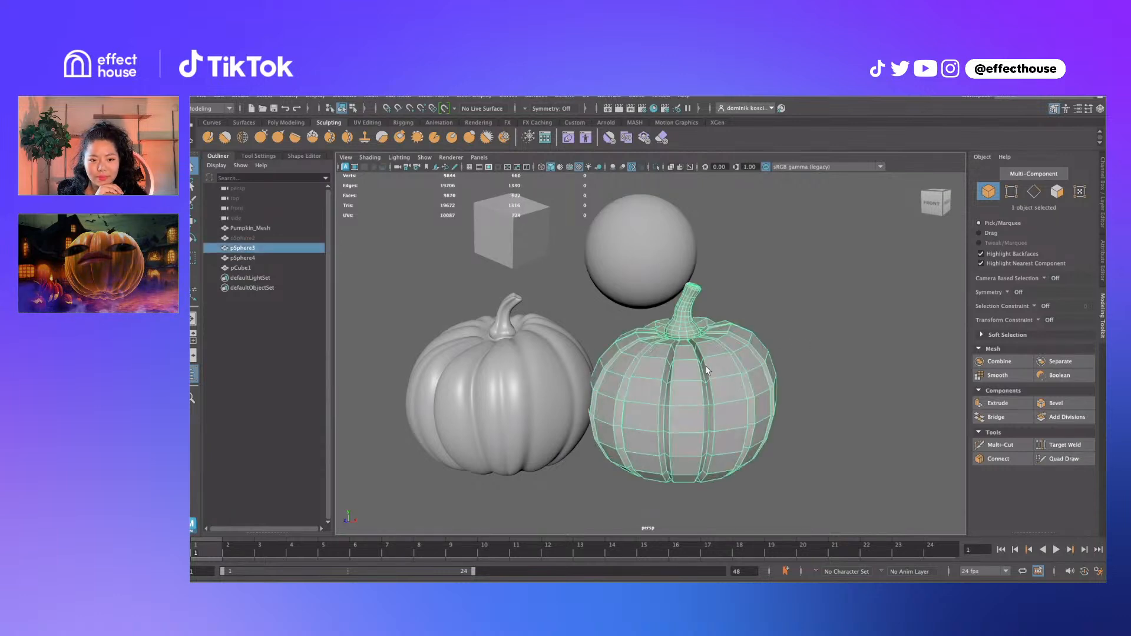
pyautogui.press('3')
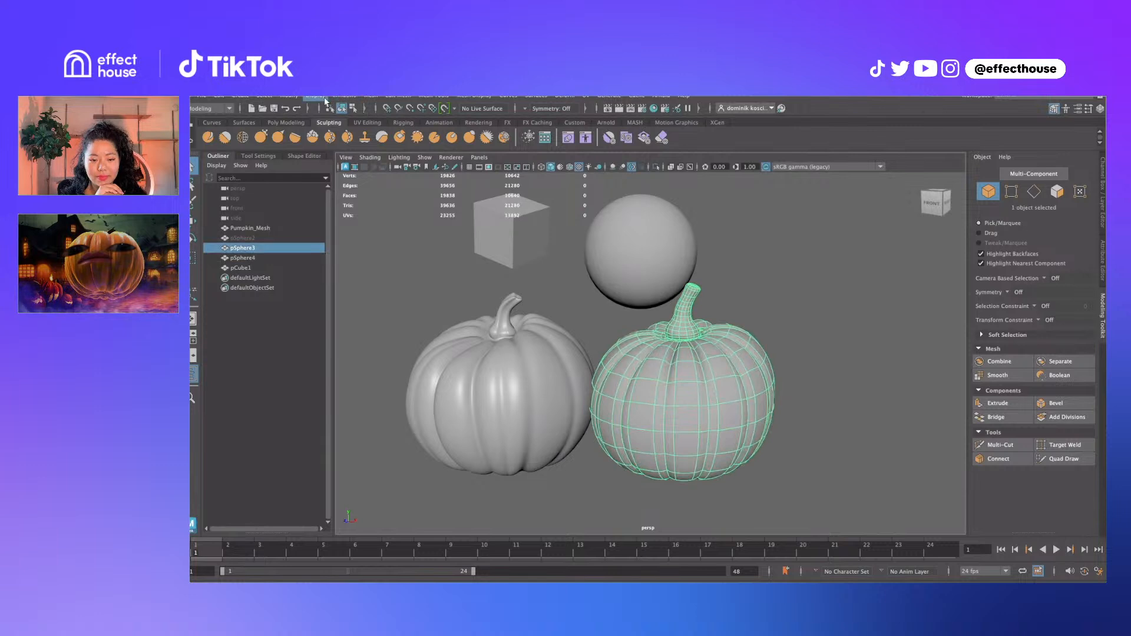
pyautogui.press('1')
pyautogui.hotkey('ctrl', 'd')
# Move the duplicate pumpkin to the right and select it
pyautogui.scroll(-3, 804, 392)
pyautogui.press('w')
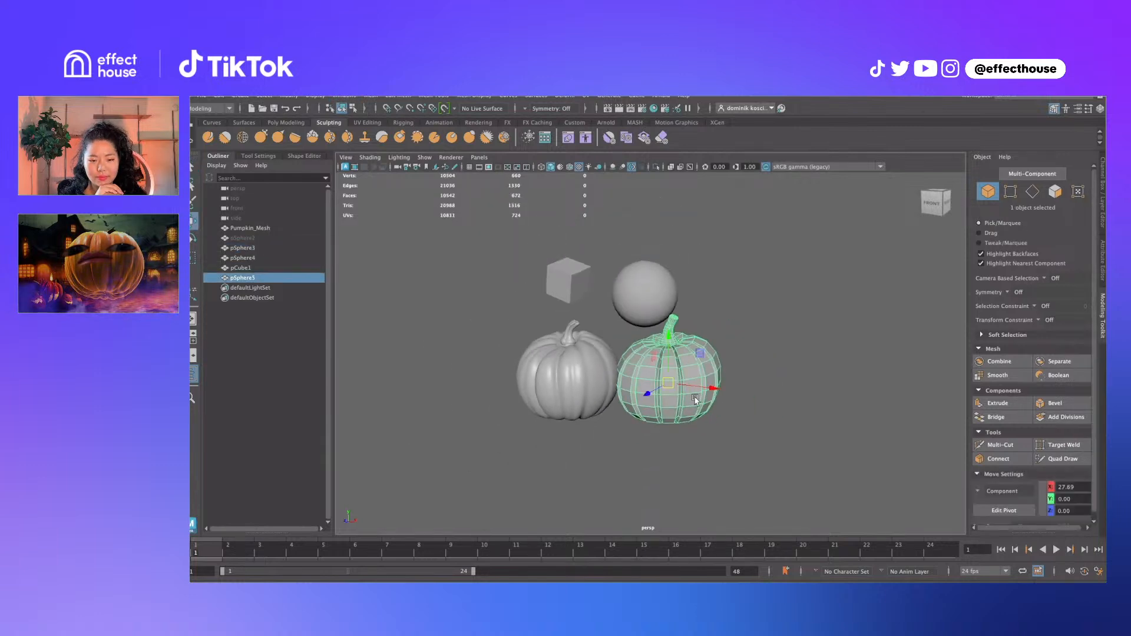
pyautogui.moveTo(669, 377); pyautogui.dragTo(788, 378)
pyautogui.click(681, 370)
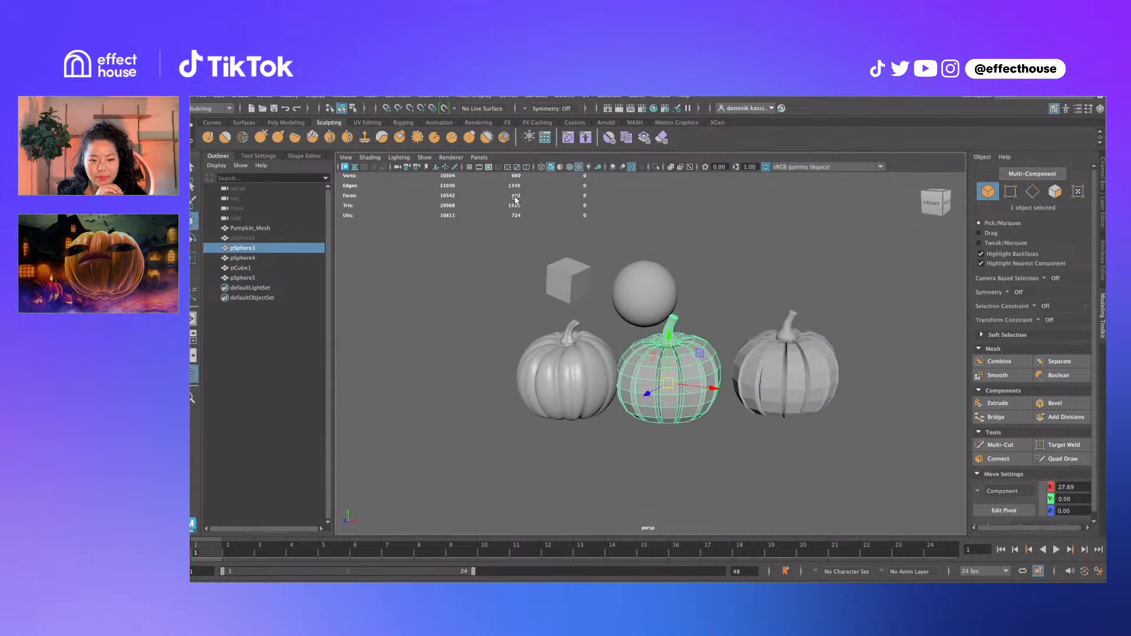
pyautogui.click(851, 391)
pyautogui.click(810, 383)
# Toggle the duplicate's smooth preview on and off several times, leaving it smoothed
pyautogui.press('3')
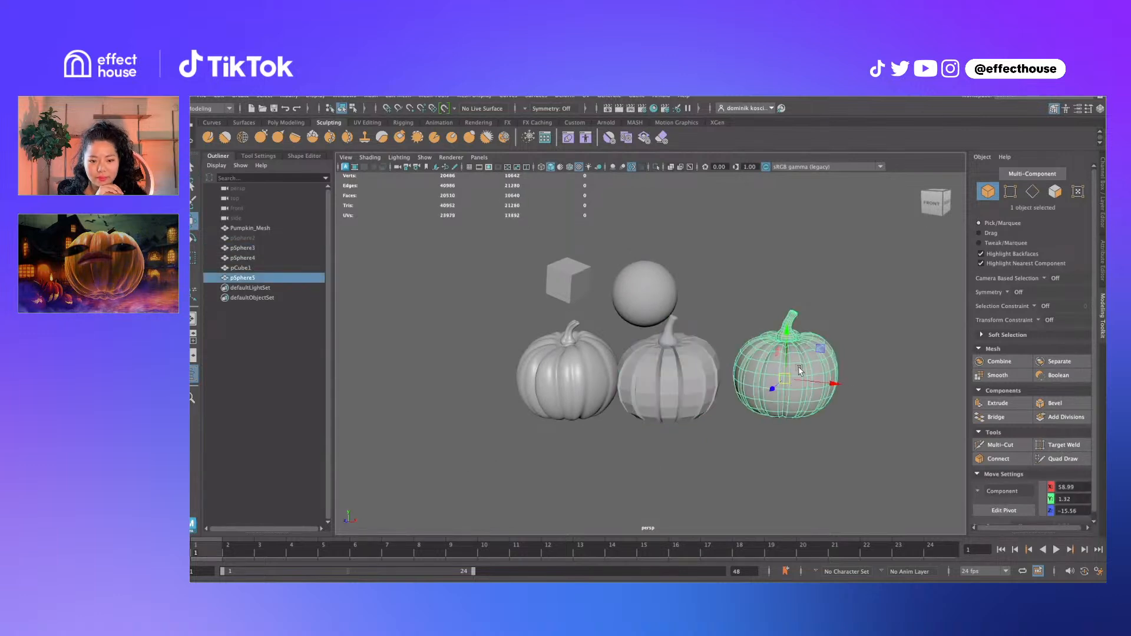
pyautogui.press('1')
pyautogui.press('3')
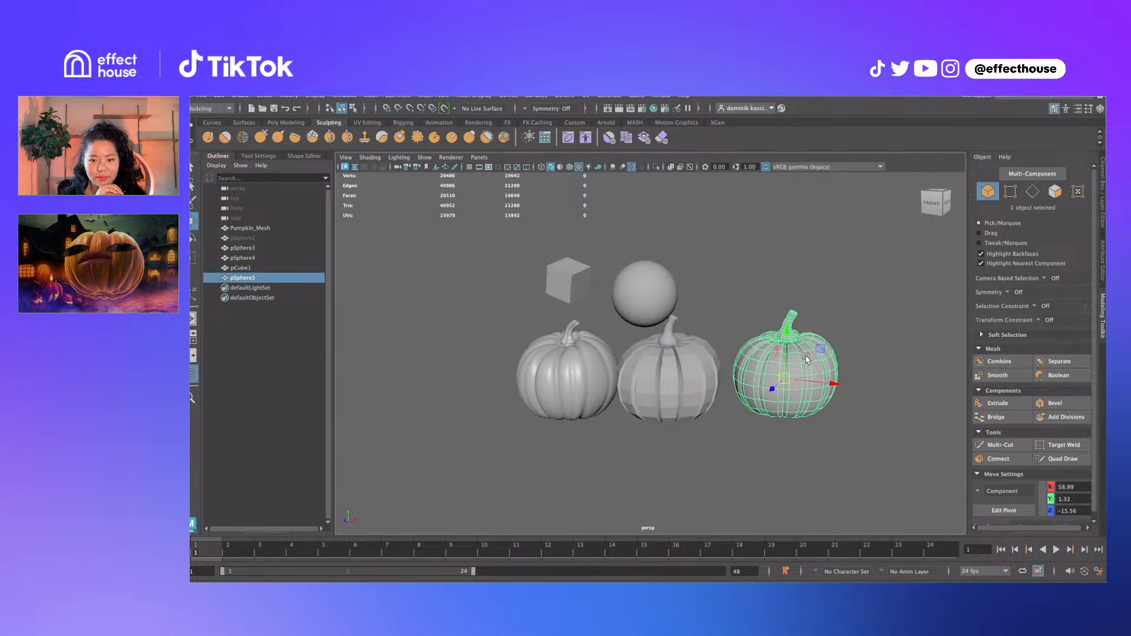
pyautogui.press('1')
pyautogui.press('3')
pyautogui.press('1')
pyautogui.press('3')
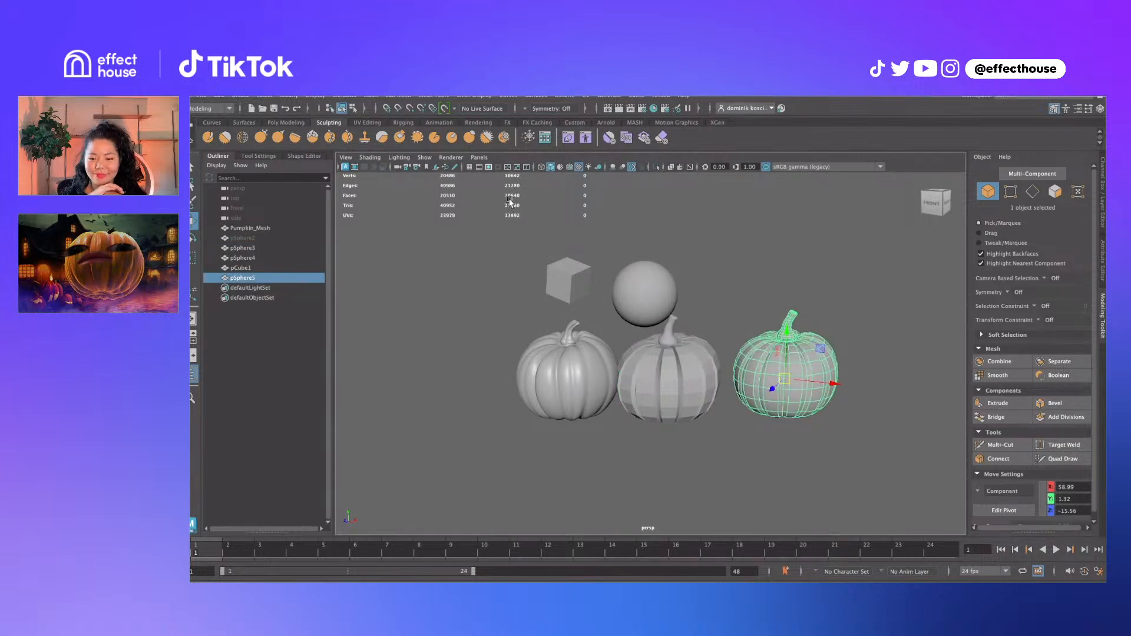
# Delete the duplicate pumpkin and reselect the original low-poly pumpkin
pyautogui.scroll(3, 785, 379)
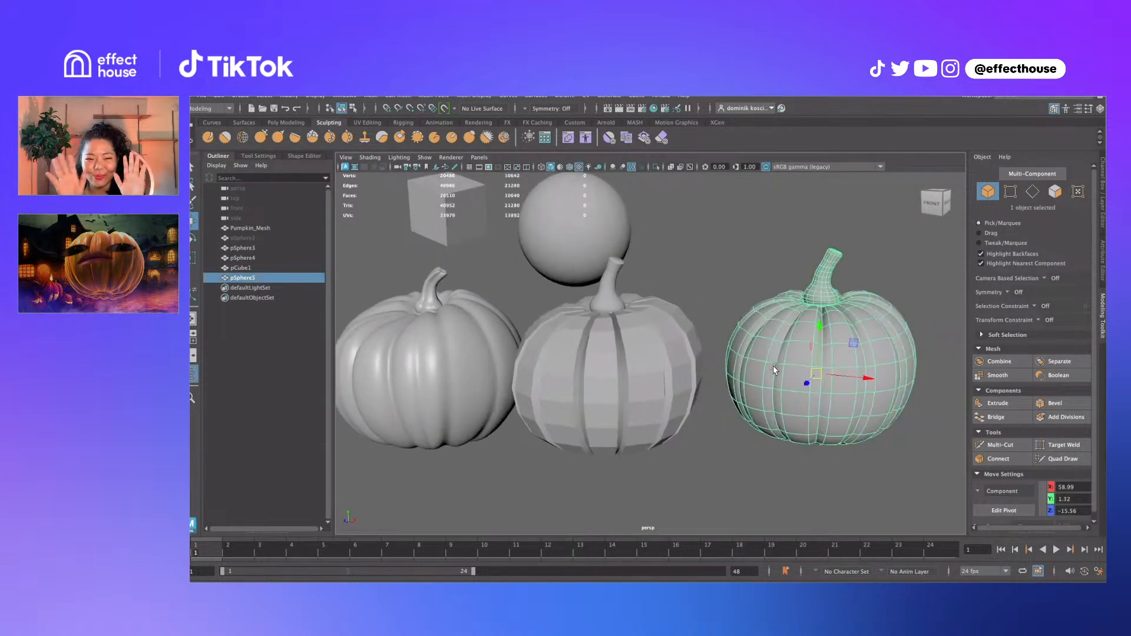
pyautogui.press('Delete')
pyautogui.click(672, 384)
pyautogui.keyDown('alt'); pyautogui.moveTo(649, 350); pyautogui.dragTo(697, 355, button='middle'); pyautogui.keyUp('alt')
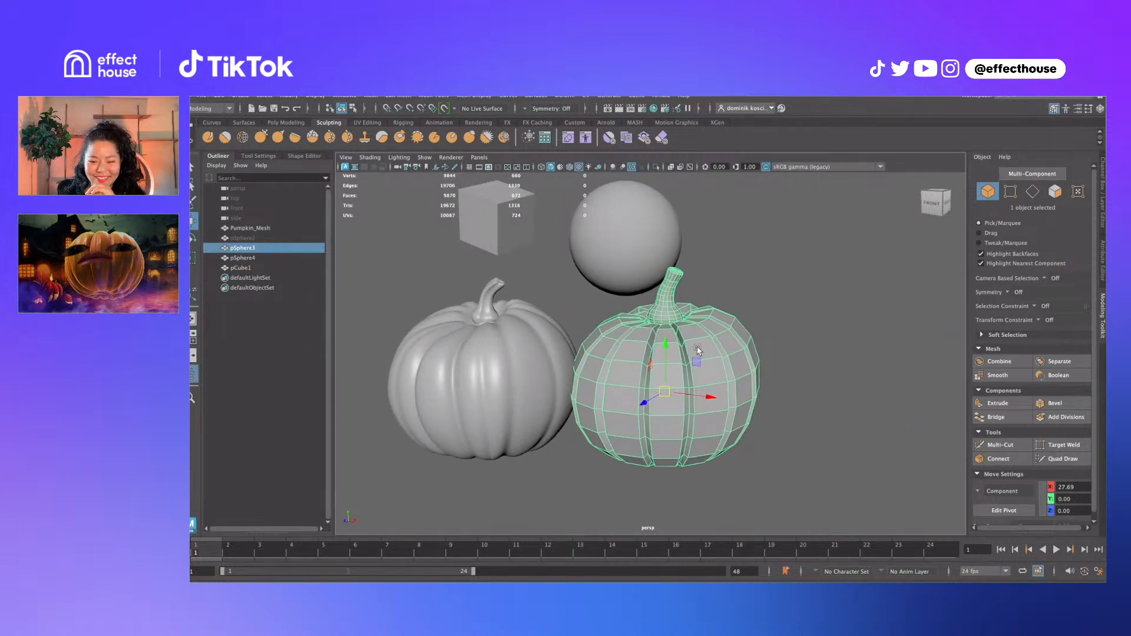
# Inspect a vertex and an edge on the right pumpkin, then return it to object mode
pyautogui.press('q')
pyautogui.keyDown('alt'); pyautogui.moveTo(635, 247); pyautogui.dragTo(651, 287, button='middle'); pyautogui.keyUp('alt')
pyautogui.moveTo(697, 416); pyautogui.dragTo(670, 409, button='right')
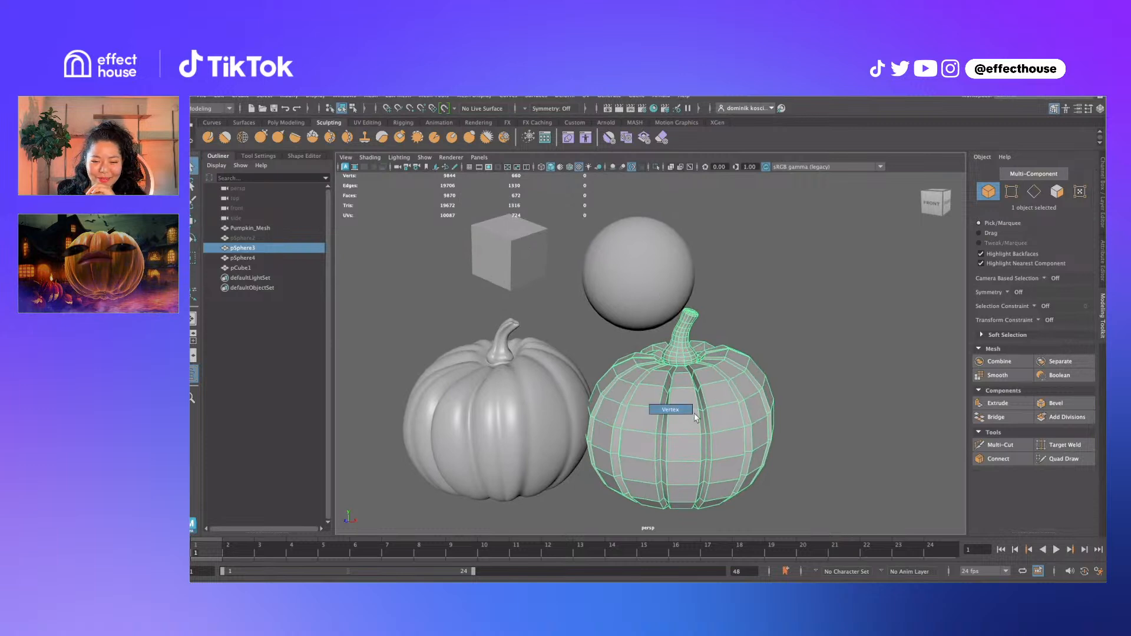
pyautogui.click(703, 413)
pyautogui.keyDown('alt'); pyautogui.moveTo(742, 428); pyautogui.dragTo(719, 414); pyautogui.keyUp('alt')
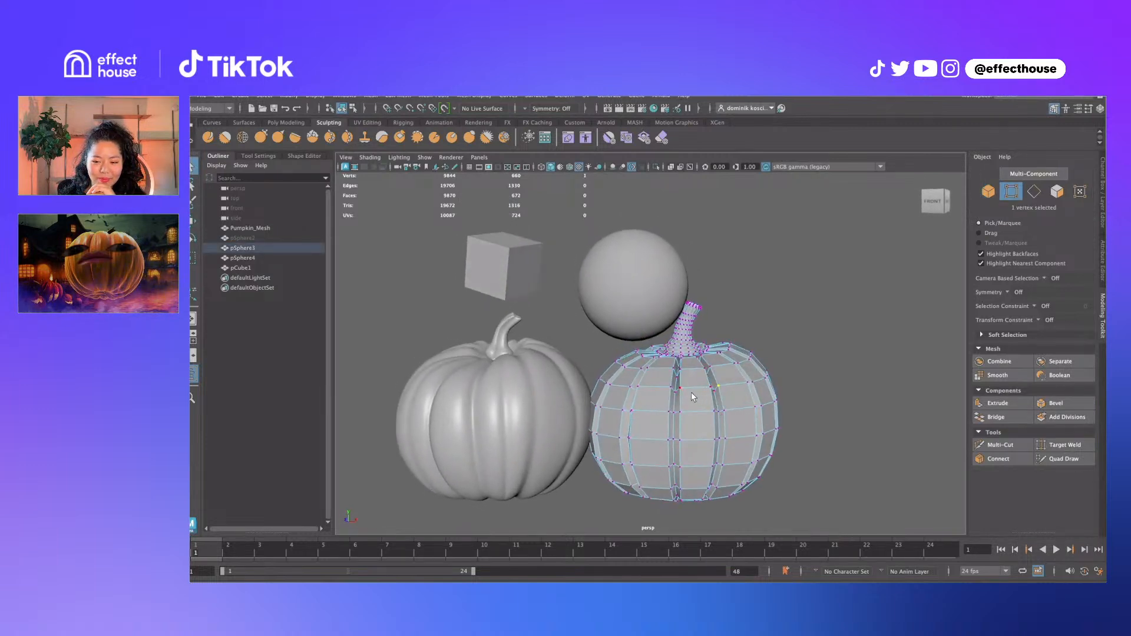
pyautogui.moveTo(692, 382); pyautogui.dragTo(691, 370, button='right')
pyautogui.click(741, 389)
pyautogui.moveTo(733, 395)
pyautogui.keyDown('alt'); pyautogui.mouseDown()
pyautogui.moveTo(754, 402)
pyautogui.moveTo(759, 388)
pyautogui.mouseUp(); pyautogui.keyUp('alt')
pyautogui.click(792, 405)
pyautogui.moveTo(737, 404); pyautogui.dragTo(844, 349, button='right')
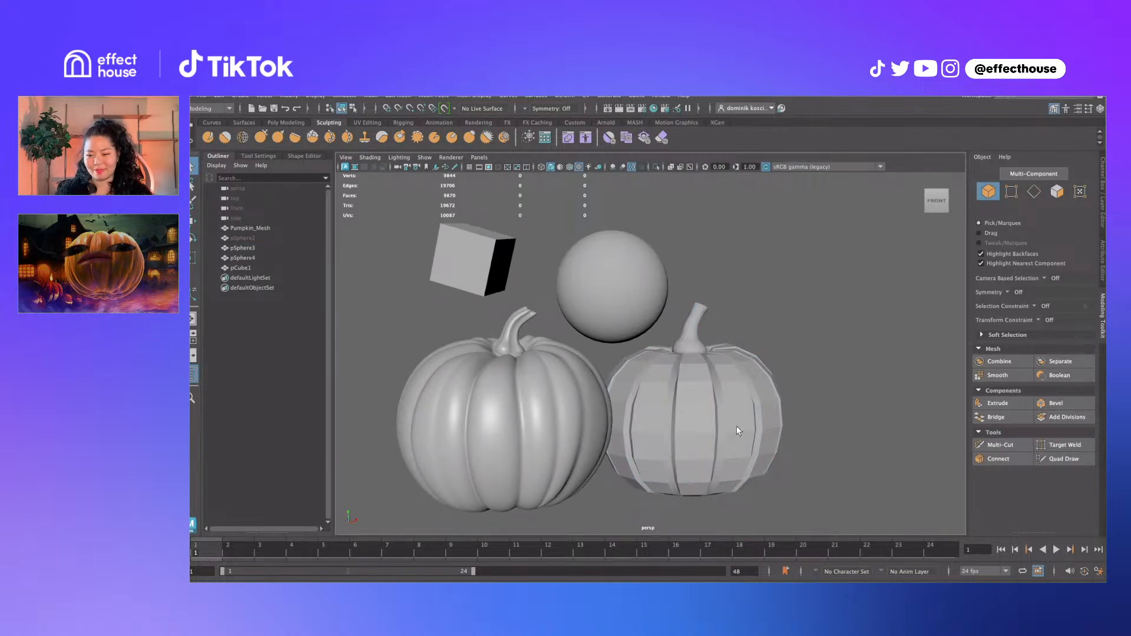
# Select an edge on the right pumpkin in edge mode, then clear it and return to object mode
pyautogui.click(736, 426)
pyautogui.press('F10')
pyautogui.click(757, 441)
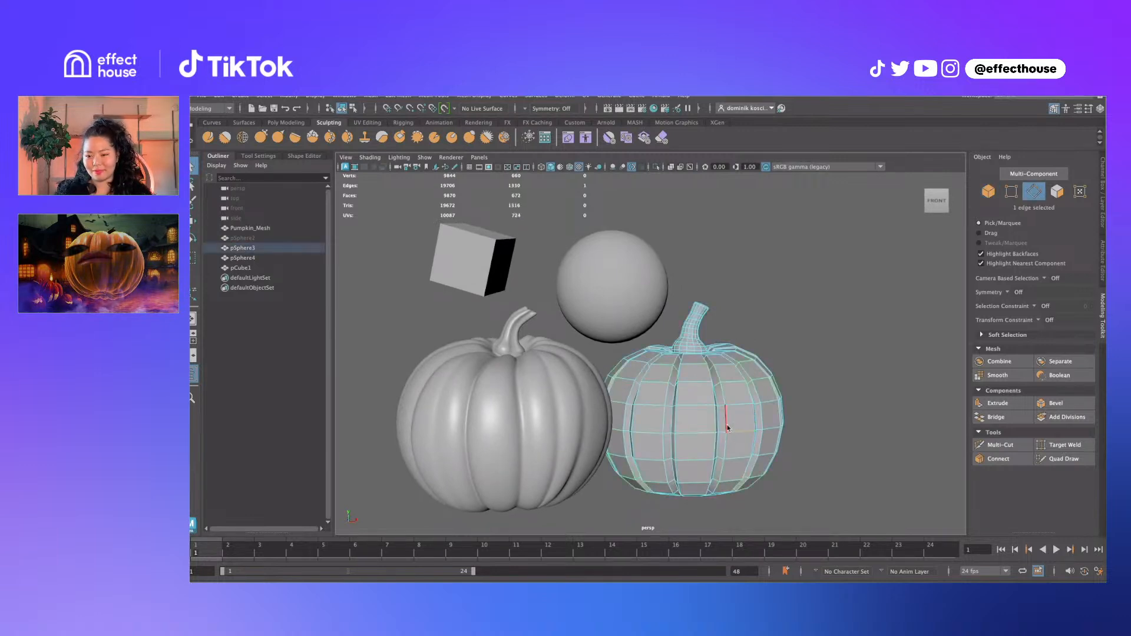
pyautogui.keyDown('shift'); pyautogui.moveTo(728, 391); pyautogui.dragTo(830, 399, button='right'); pyautogui.keyUp('shift')
pyautogui.click(845, 401)
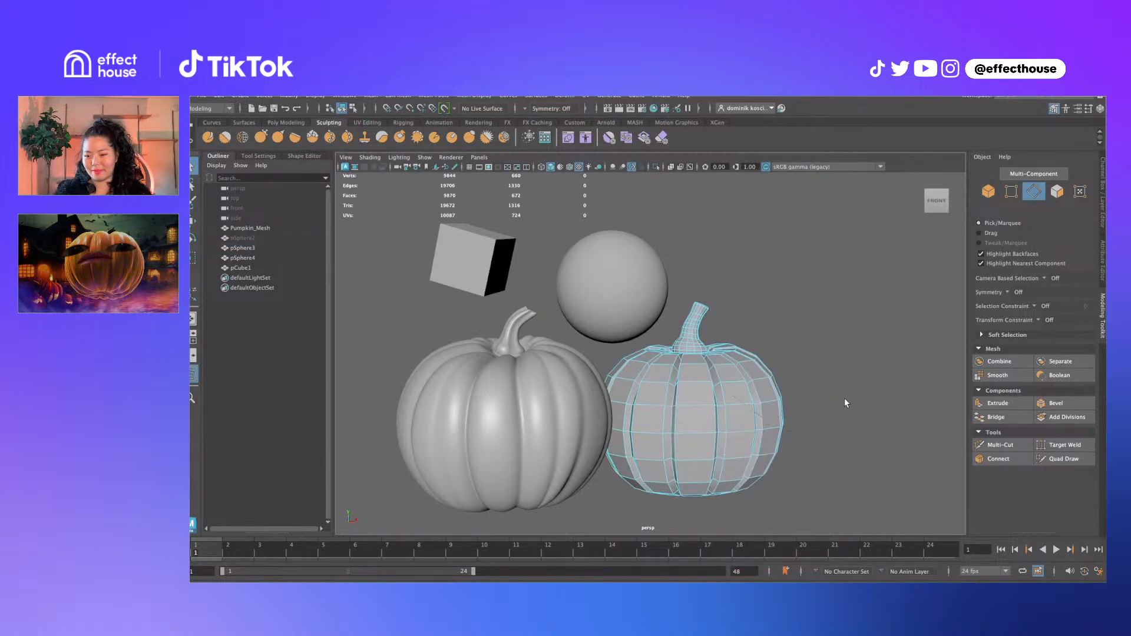
pyautogui.click(802, 372)
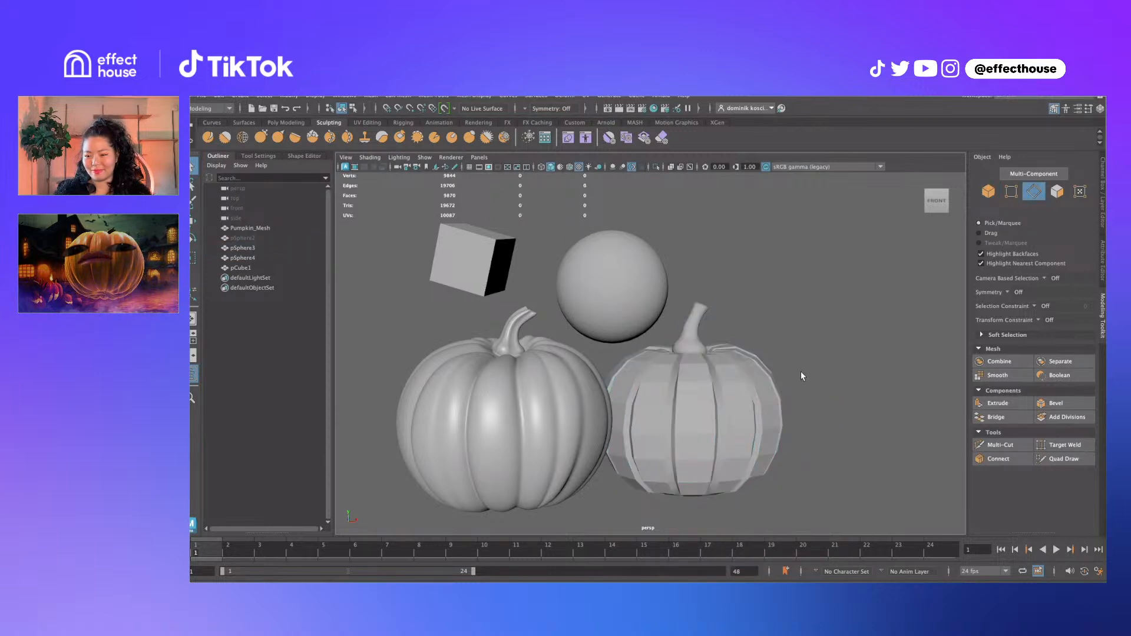
# Soften all edges of the right pumpkin for smooth shading
pyautogui.click(742, 434)
pyautogui.moveTo(738, 302)
pyautogui.keyDown('shift'); pyautogui.mouseDown(button='right')
pyautogui.moveTo(794, 317)
pyautogui.moveTo(875, 302)
pyautogui.mouseUp(button='right'); pyautogui.keyUp('shift')
pyautogui.click(875, 293)
pyautogui.moveTo(848, 401)
pyautogui.keyDown('alt'); pyautogui.mouseDown()
pyautogui.moveTo(771, 404)
pyautogui.moveTo(836, 386)
pyautogui.mouseUp(); pyautogui.keyUp('alt')
# Harden one full edge loop on the right pumpkin into a crease
pyautogui.click(702, 451)
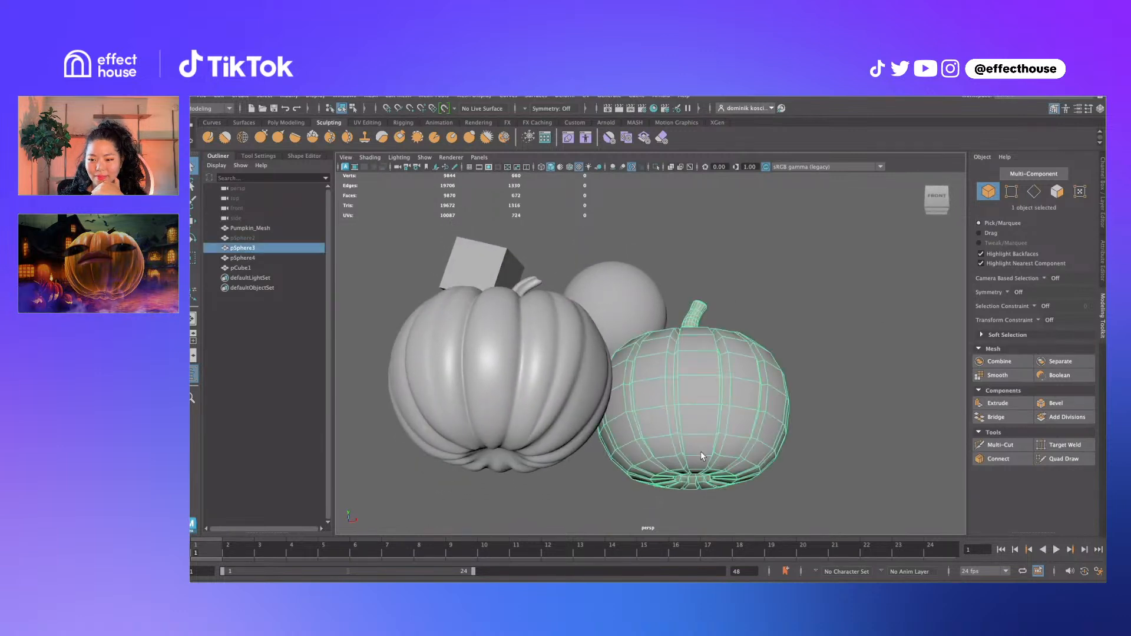
pyautogui.doubleClick(675, 424)
pyautogui.moveTo(680, 437); pyautogui.dragTo(766, 426, button='right')
pyautogui.click(832, 379)
pyautogui.moveTo(732, 378); pyautogui.dragTo(833, 325, button='right')
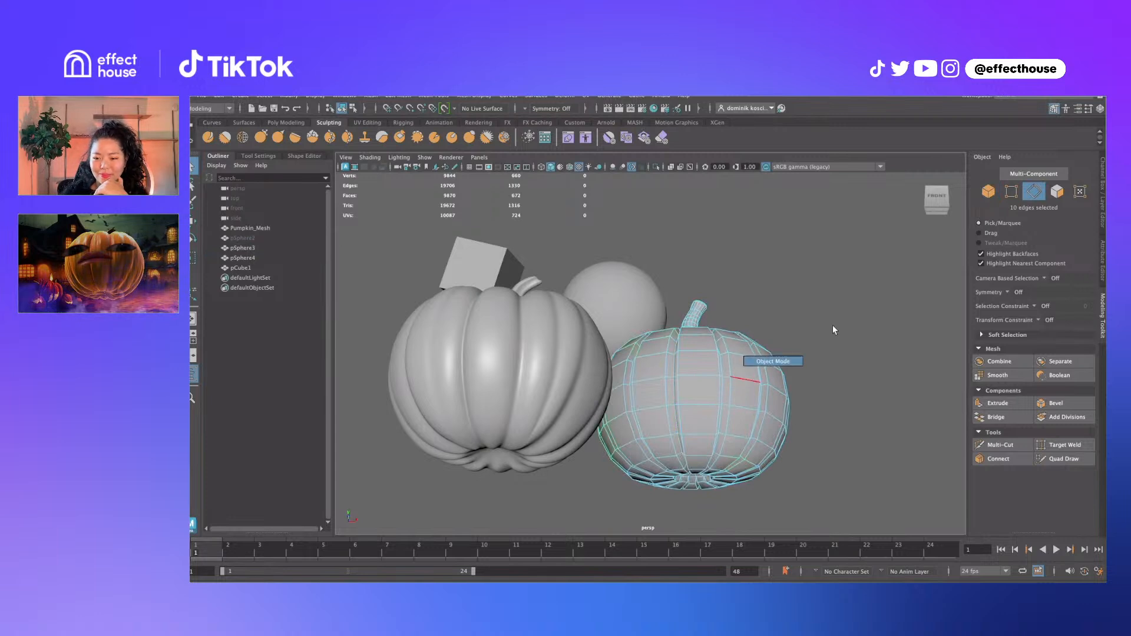
pyautogui.click(808, 336)
pyautogui.keyDown('alt'); pyautogui.moveTo(804, 339); pyautogui.dragTo(788, 356); pyautogui.keyUp('alt')
# Try selecting several edge loops on the right pumpkin, including a 10-edge loop
pyautogui.click(698, 420)
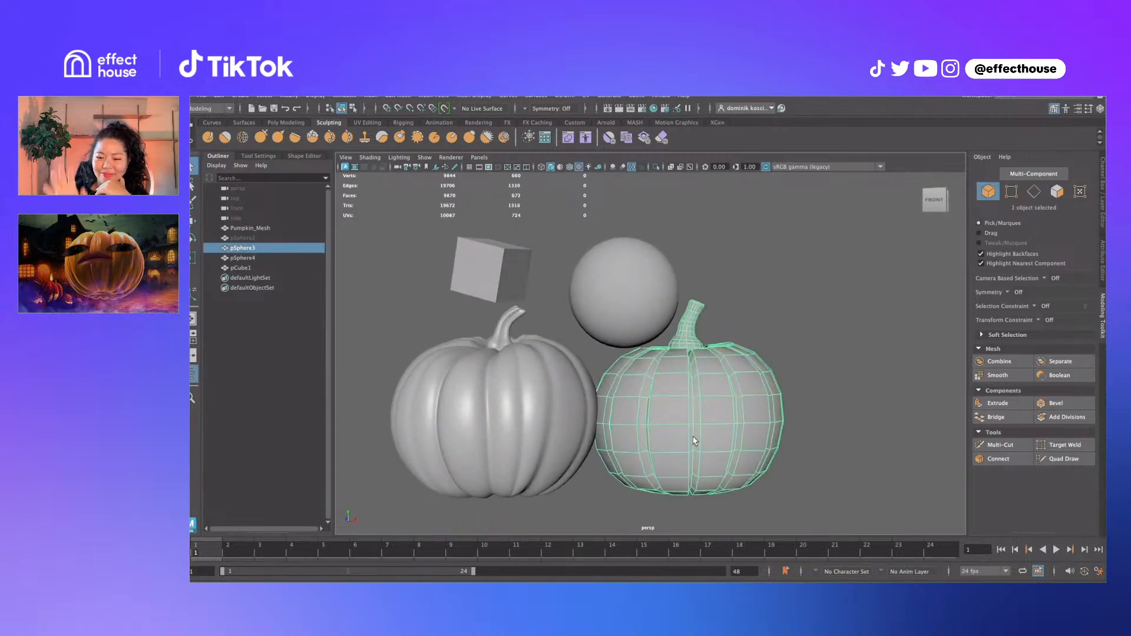
pyautogui.moveTo(698, 421); pyautogui.dragTo(695, 415, button='right')
pyautogui.doubleClick(698, 413)
pyautogui.keyDown('alt'); pyautogui.moveTo(740, 416); pyautogui.dragTo(662, 406); pyautogui.keyUp('alt')
pyautogui.doubleClick(697, 405)
pyautogui.doubleClick(652, 413)
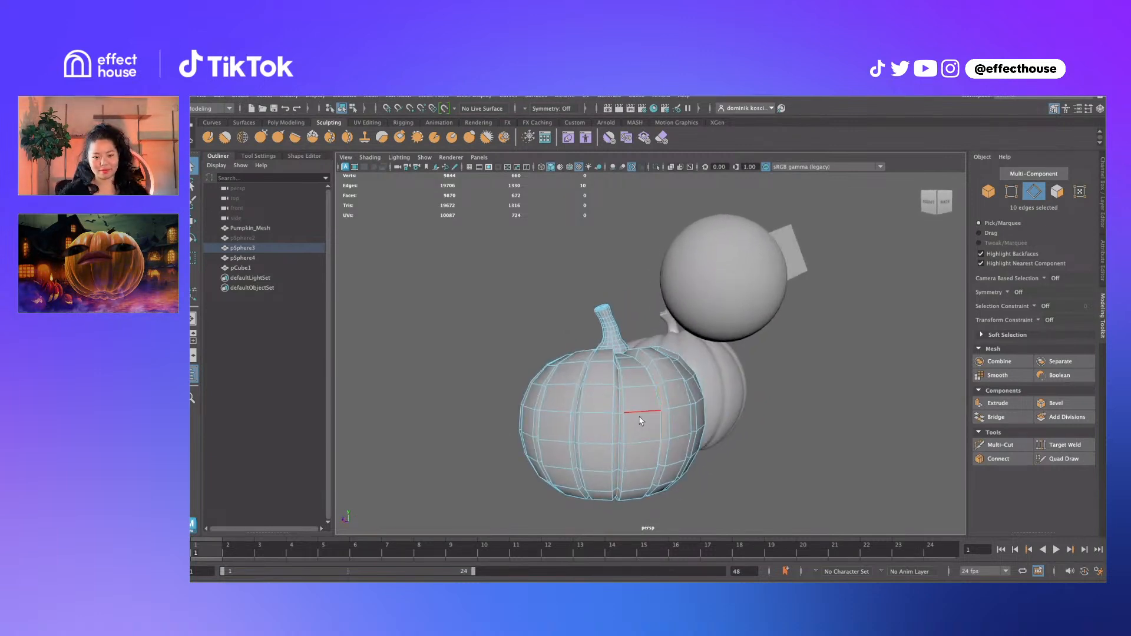
pyautogui.moveTo(640, 417); pyautogui.dragTo(740, 378, button='right')
# Reframe the view to the front, reselect the right pumpkin and start Multi-Cut
pyautogui.keyDown('alt'); pyautogui.moveTo(629, 446); pyautogui.dragTo(694, 448); pyautogui.keyUp('alt')
pyautogui.moveTo(696, 447); pyautogui.dragTo(804, 388, button='right')
pyautogui.keyDown('alt'); pyautogui.moveTo(805, 392); pyautogui.dragTo(826, 412); pyautogui.keyUp('alt')
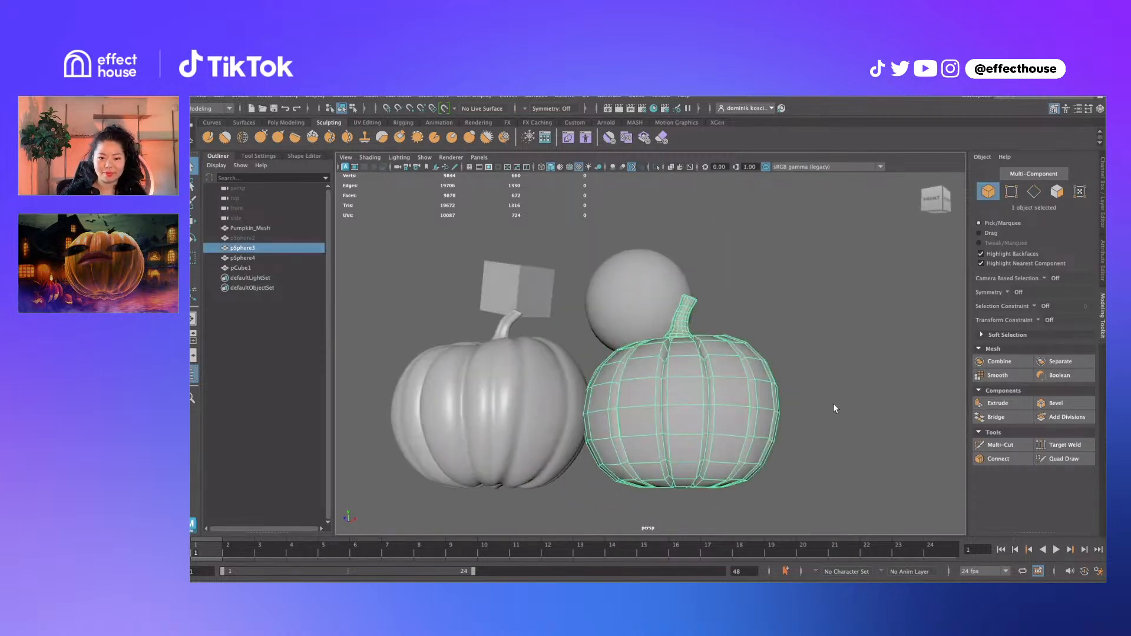
pyautogui.click(828, 410)
pyautogui.keyDown('alt'); pyautogui.moveTo(827, 410); pyautogui.dragTo(803, 412, button='right'); pyautogui.keyUp('alt')
pyautogui.keyDown('alt'); pyautogui.moveTo(803, 412); pyautogui.dragTo(806, 425); pyautogui.keyUp('alt')
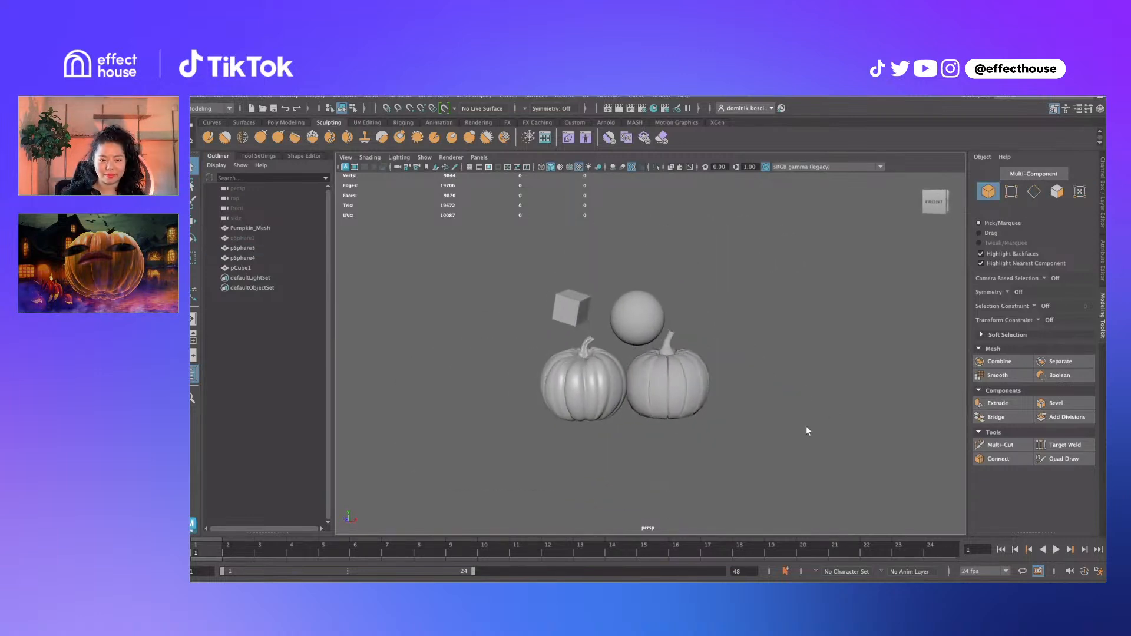
pyautogui.scroll(3, 805, 424)
pyautogui.click(683, 417)
pyautogui.keyDown('shift'); pyautogui.moveTo(701, 409); pyautogui.dragTo(626, 310, button='right'); pyautogui.keyUp('shift')
# Cut two new edge loops across the right pumpkin with Multi-Cut
pyautogui.keyDown('ctrl'); pyautogui.click(699, 388); pyautogui.keyUp('ctrl')
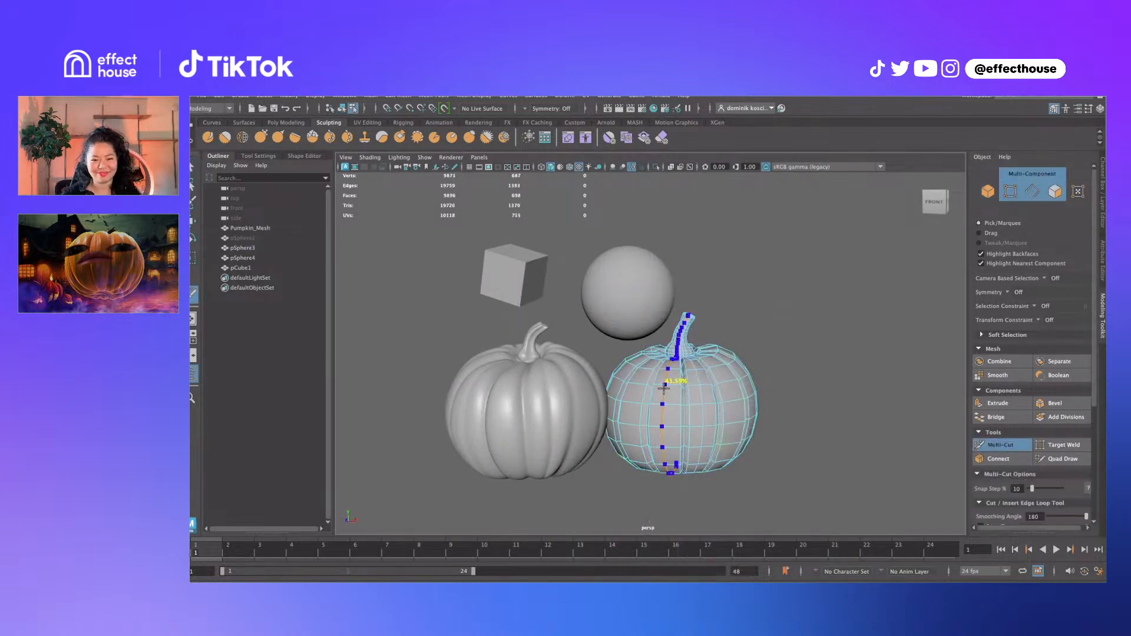
pyautogui.keyDown('ctrl'); pyautogui.click(667, 386); pyautogui.keyUp('ctrl')
pyautogui.press('q')
pyautogui.keyDown('alt'); pyautogui.moveTo(673, 384); pyautogui.dragTo(692, 408); pyautogui.keyUp('alt')
# Nudge one edge loop of the pumpkin outward with the Move tool, then return to object mode
pyautogui.click(692, 397)
pyautogui.keyDown('shift'); pyautogui.doubleClick(678, 443); pyautogui.keyUp('shift')
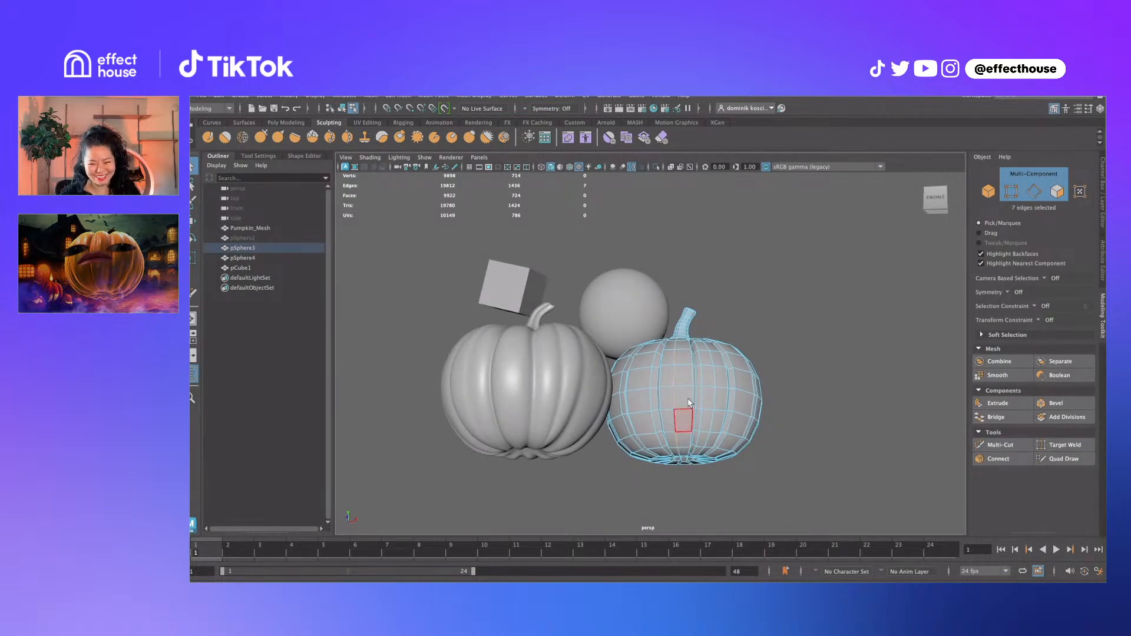
pyautogui.keyDown('alt'); pyautogui.moveTo(685, 355); pyautogui.dragTo(693, 393); pyautogui.keyUp('alt')
pyautogui.press('w')
pyautogui.keyDown('shift'); pyautogui.moveTo(693, 393); pyautogui.dragTo(733, 380, button='right'); pyautogui.keyUp('shift')
pyautogui.keyDown('alt'); pyautogui.moveTo(709, 410); pyautogui.dragTo(744, 443); pyautogui.keyUp('alt')
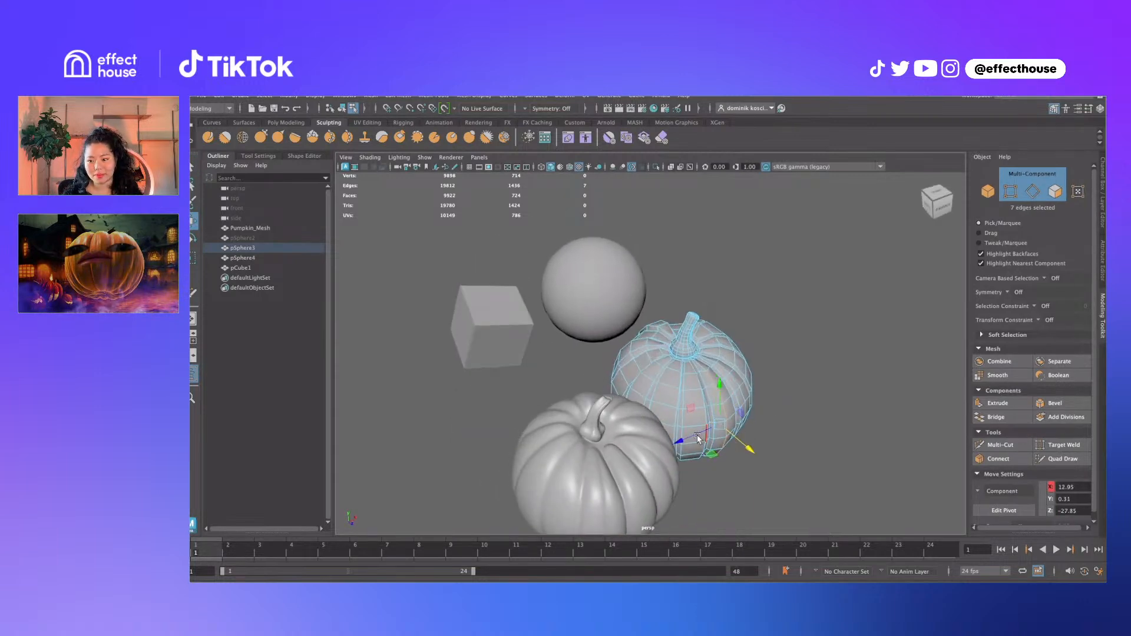
pyautogui.press('q')
pyautogui.press('F8')
# Select the cube and the sphere together
pyautogui.click(863, 376)
pyautogui.keyDown('alt'); pyautogui.moveTo(794, 407); pyautogui.dragTo(804, 372); pyautogui.keyUp('alt')
pyautogui.click(718, 410)
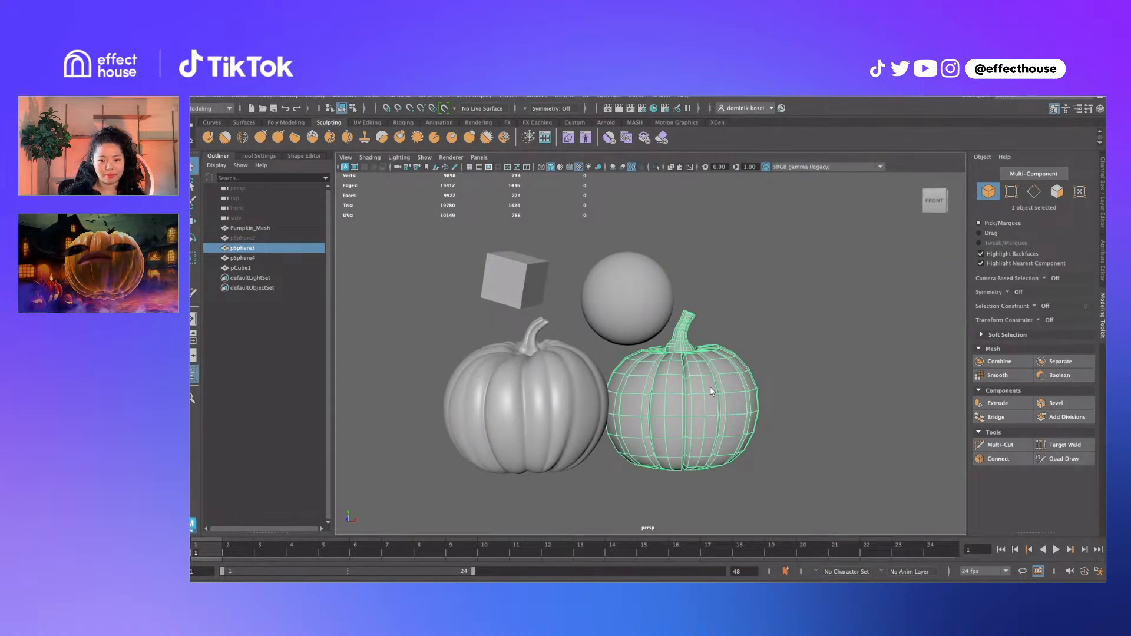
pyautogui.moveTo(489, 234); pyautogui.dragTo(678, 282)
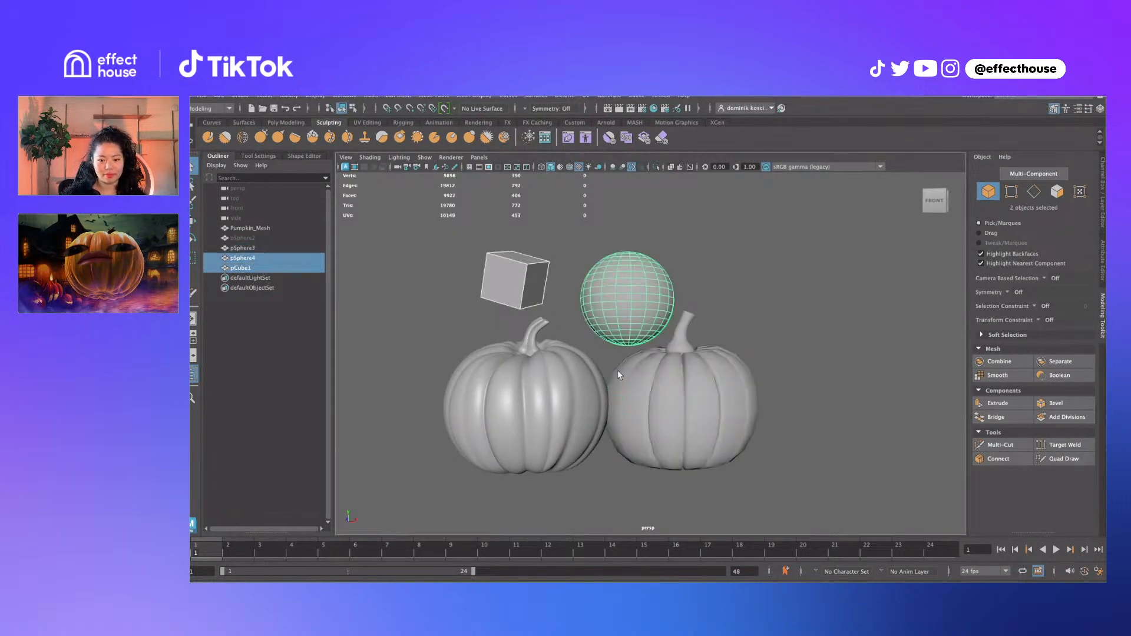
pyautogui.press('Delete')
pyautogui.click(563, 392)
pyautogui.click(681, 386)
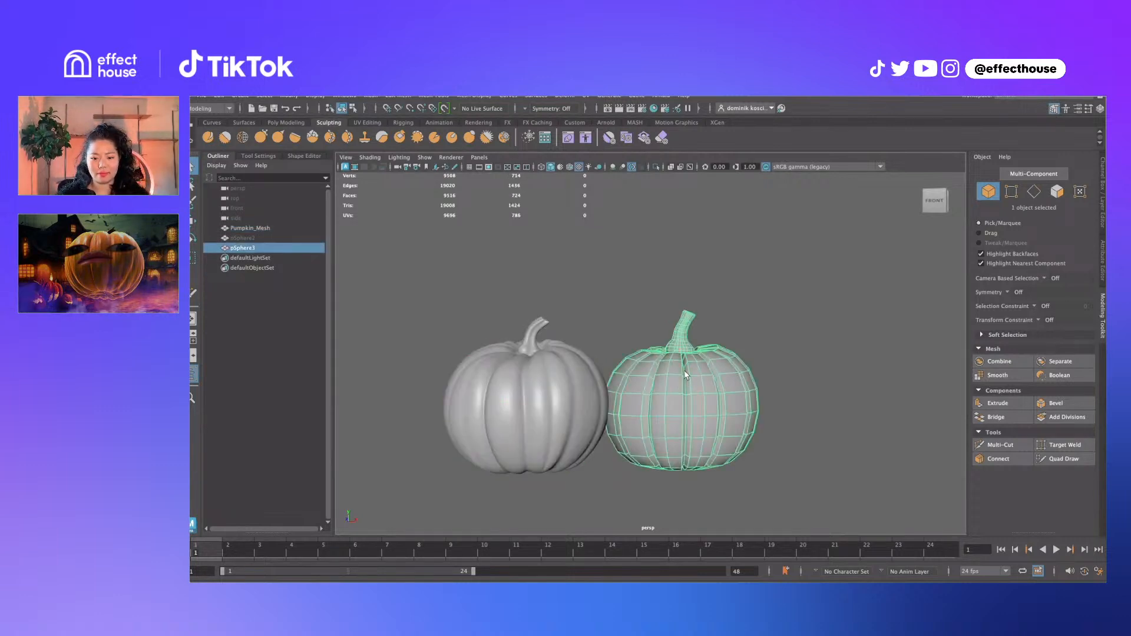
pyautogui.click(730, 316)
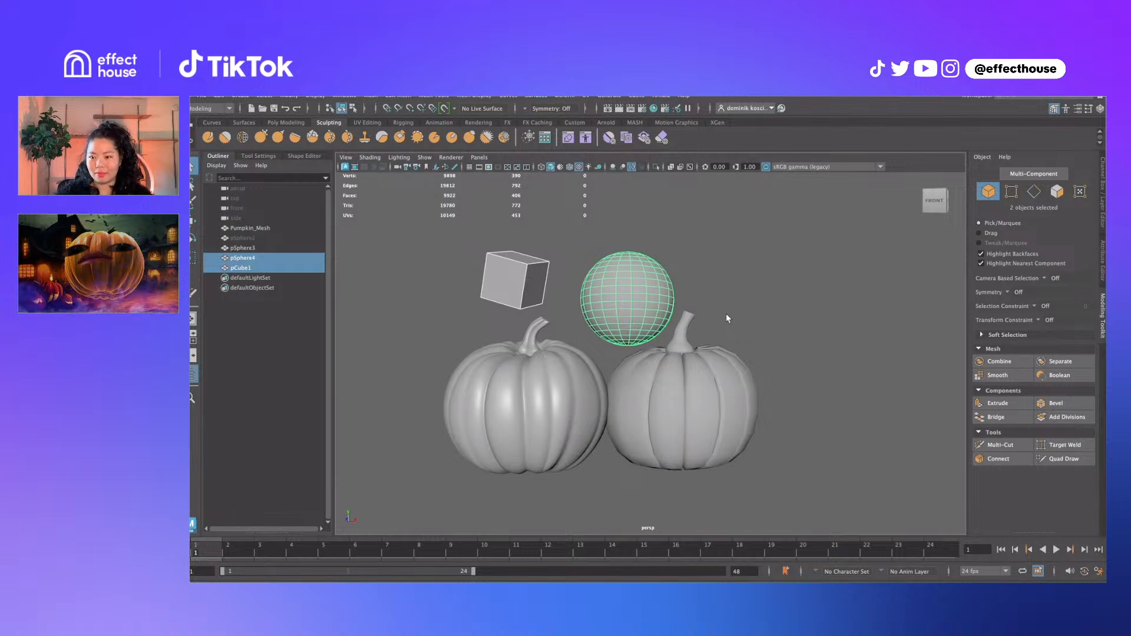
pyautogui.click(582, 237)
# Open the UV Editor from Windows > Modeling Editors and resize it to uncover the pumpkins
pyautogui.click(344, 96)
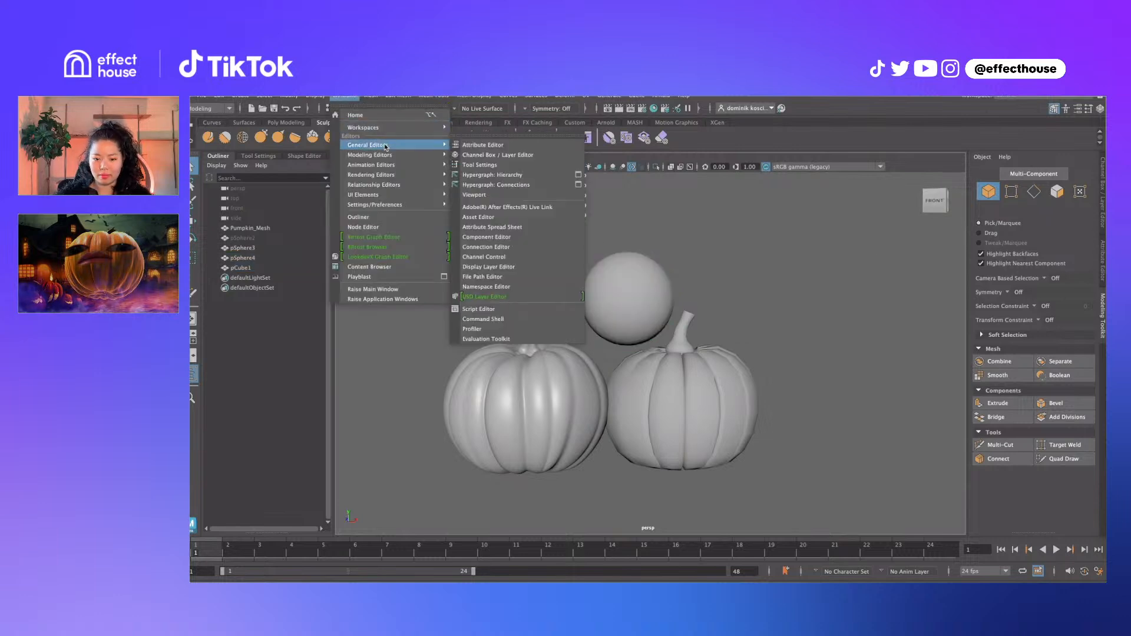
pyautogui.moveTo(383, 154)
pyautogui.click(493, 175)
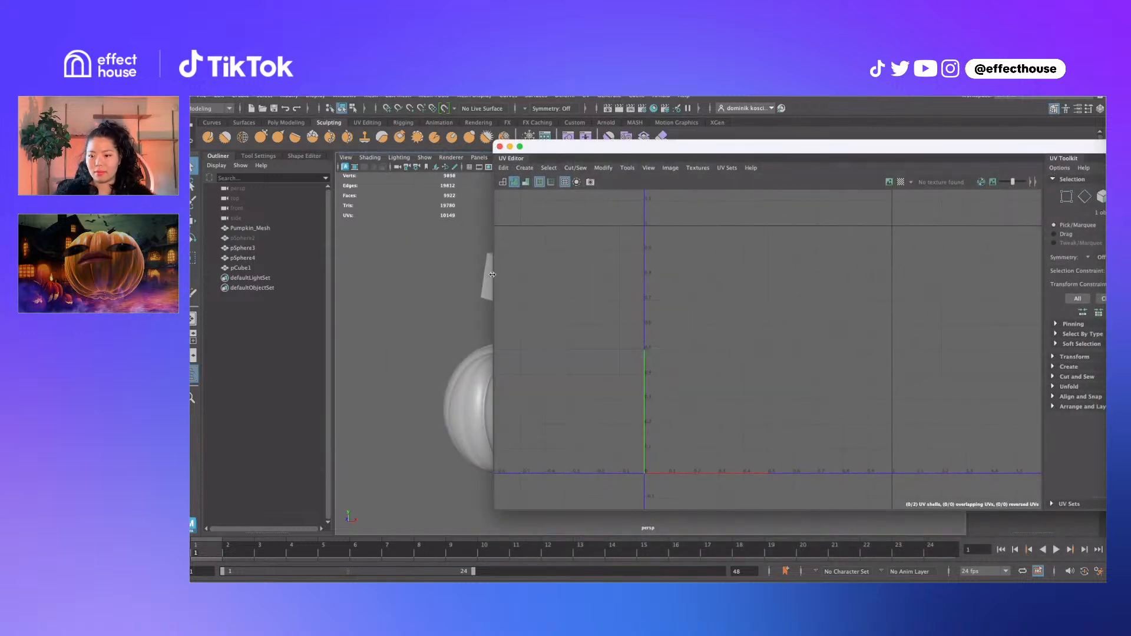
pyautogui.moveTo(493, 274); pyautogui.dragTo(687, 295)
# Fit the 0–1 UV square in the editor and reframe the 3D view on both pumpkins
pyautogui.keyDown('alt'); pyautogui.moveTo(758, 310); pyautogui.dragTo(728, 293); pyautogui.keyUp('alt')
pyautogui.scroll(5, 868, 316)
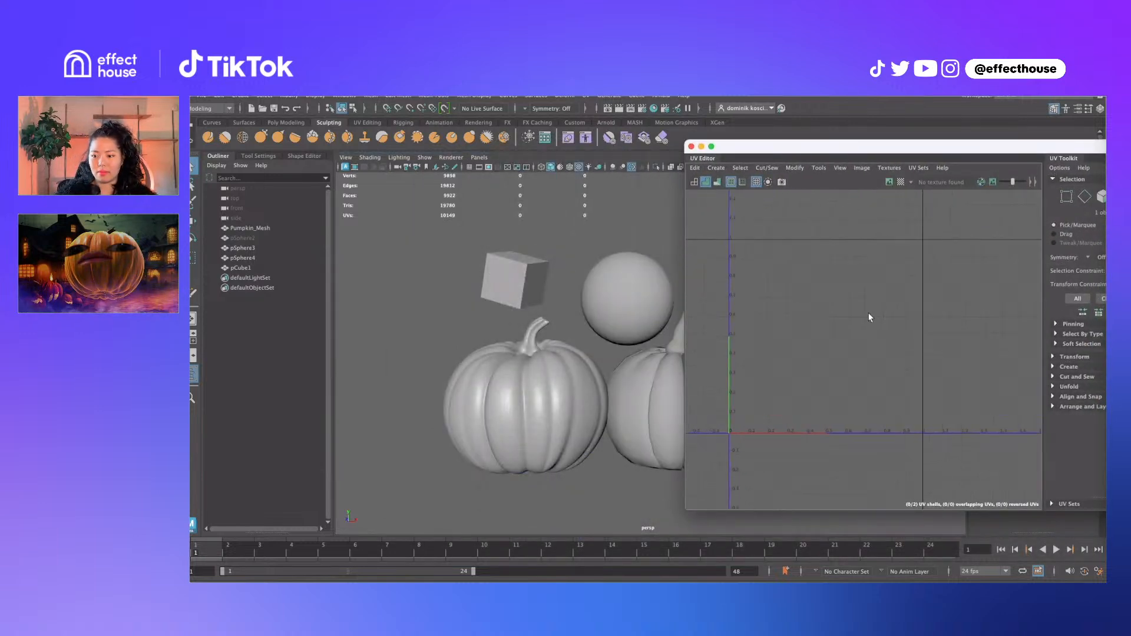
pyautogui.keyDown('alt'); pyautogui.moveTo(839, 299); pyautogui.dragTo(897, 302, button='middle'); pyautogui.keyUp('alt')
pyautogui.keyDown('alt'); pyautogui.moveTo(569, 322); pyautogui.dragTo(503, 306, button='middle'); pyautogui.keyUp('alt')
pyautogui.keyDown('alt'); pyautogui.moveTo(535, 300); pyautogui.dragTo(579, 291); pyautogui.keyUp('alt')
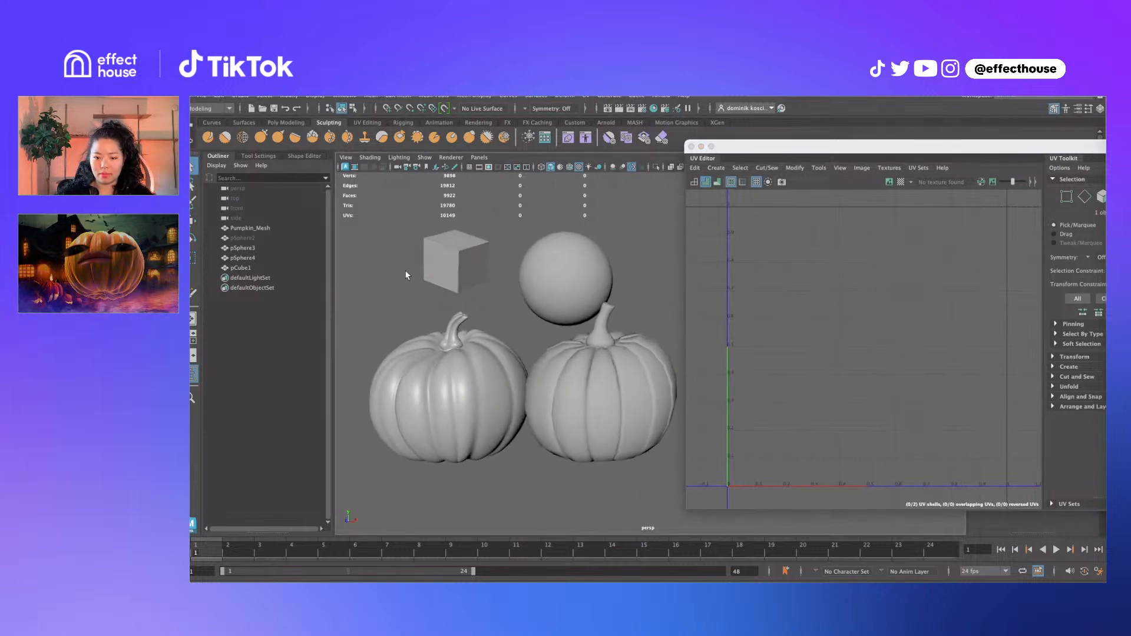
# Compare the sphere's UV layout with the cube's six-face cross layout
pyautogui.click(447, 259)
pyautogui.click(564, 257)
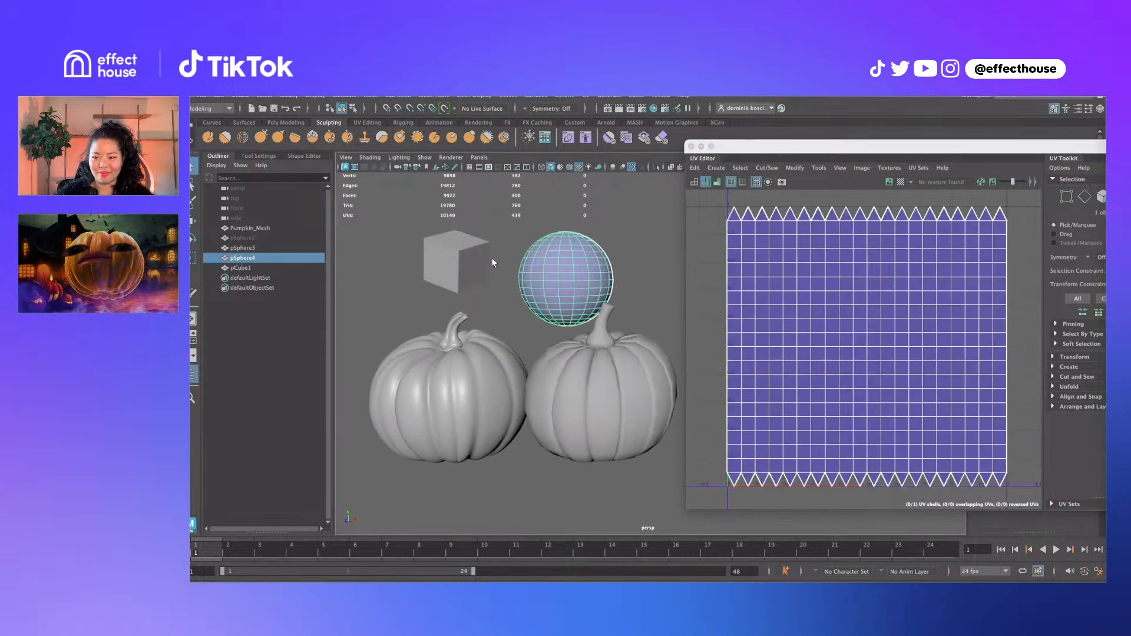
pyautogui.click(465, 252)
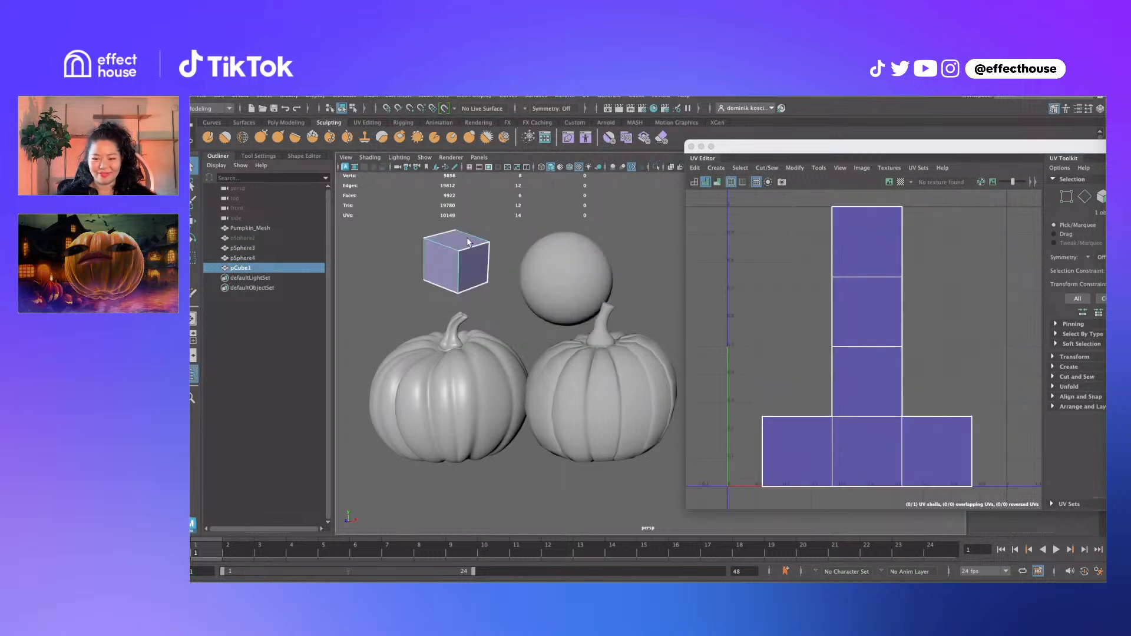
pyautogui.keyDown('alt'); pyautogui.moveTo(467, 238); pyautogui.dragTo(466, 245); pyautogui.keyUp('alt')
pyautogui.moveTo(466, 246); pyautogui.dragTo(468, 254, button='right')
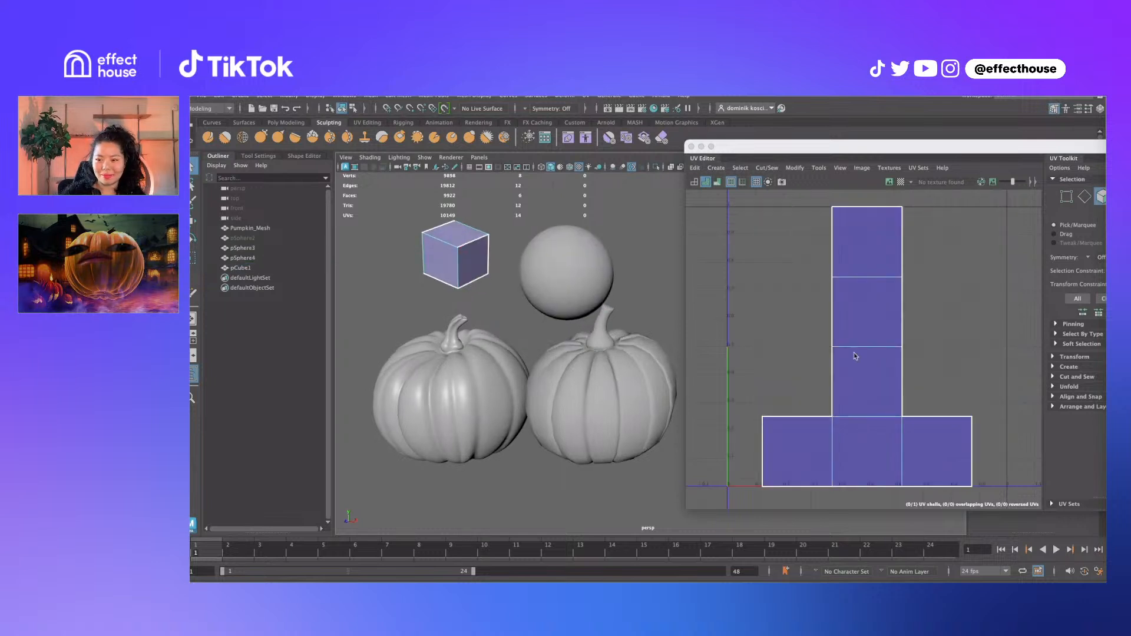
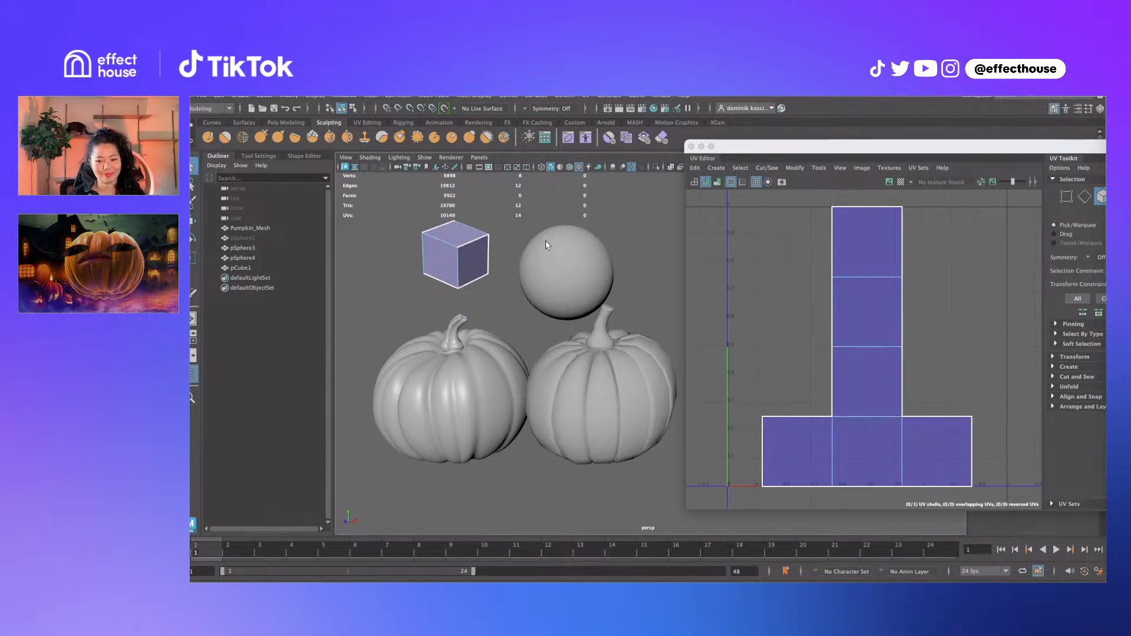
# Select a cube face and turn on the UV Editor checker map to show a checker pattern on the cube
pyautogui.click(485, 258)
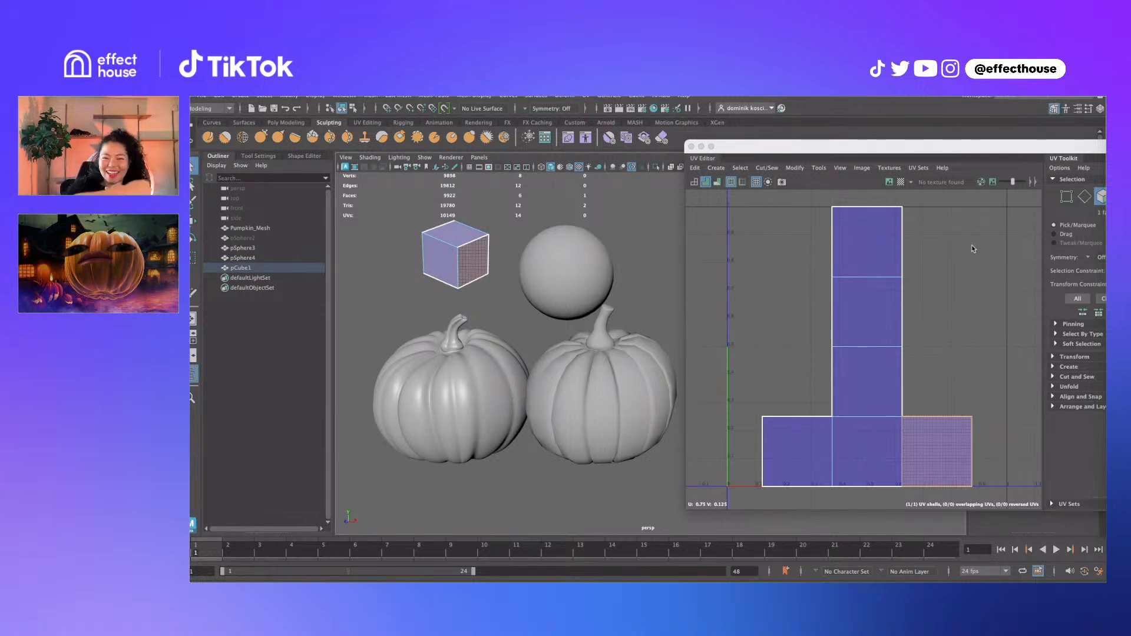
pyautogui.click(901, 184)
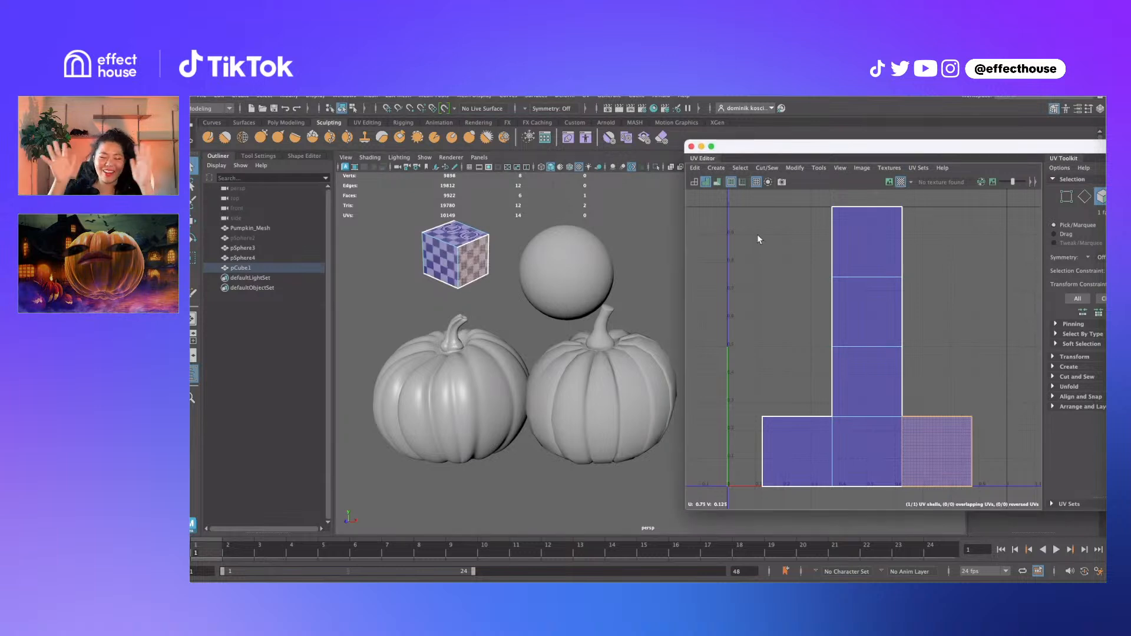
# Show the U1V1 checker image behind the UVs and select pSphere4 to display its UV layout
pyautogui.click(890, 183)
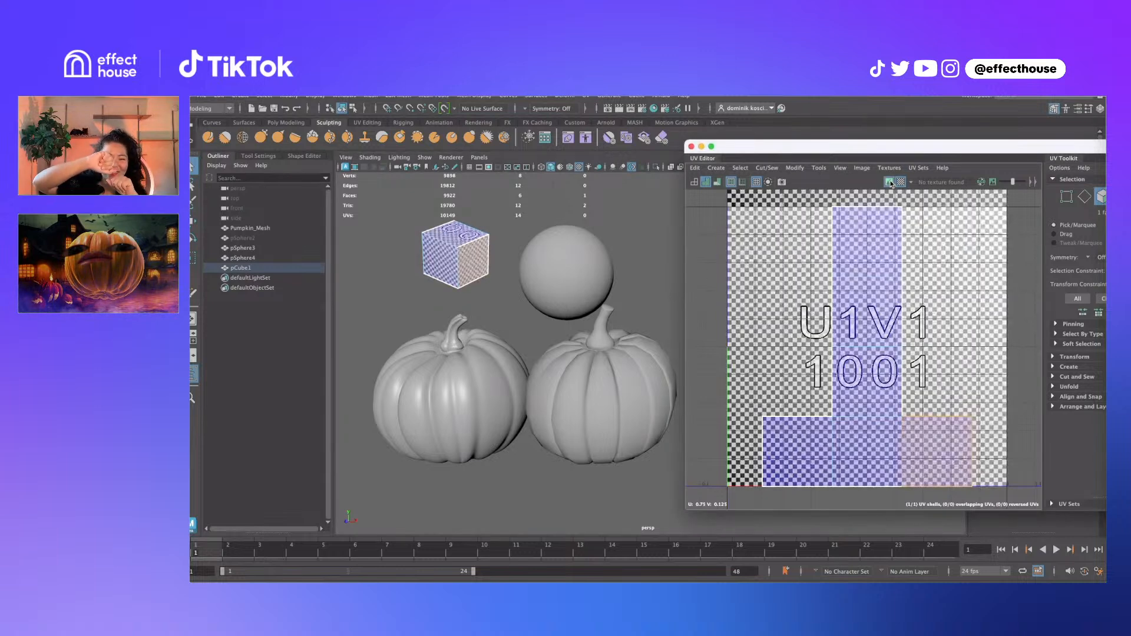
pyautogui.keyDown('alt'); pyautogui.moveTo(457, 287); pyautogui.dragTo(567, 327, button='middle'); pyautogui.keyUp('alt')
pyautogui.scroll(3, 500, 317)
pyautogui.click(642, 296)
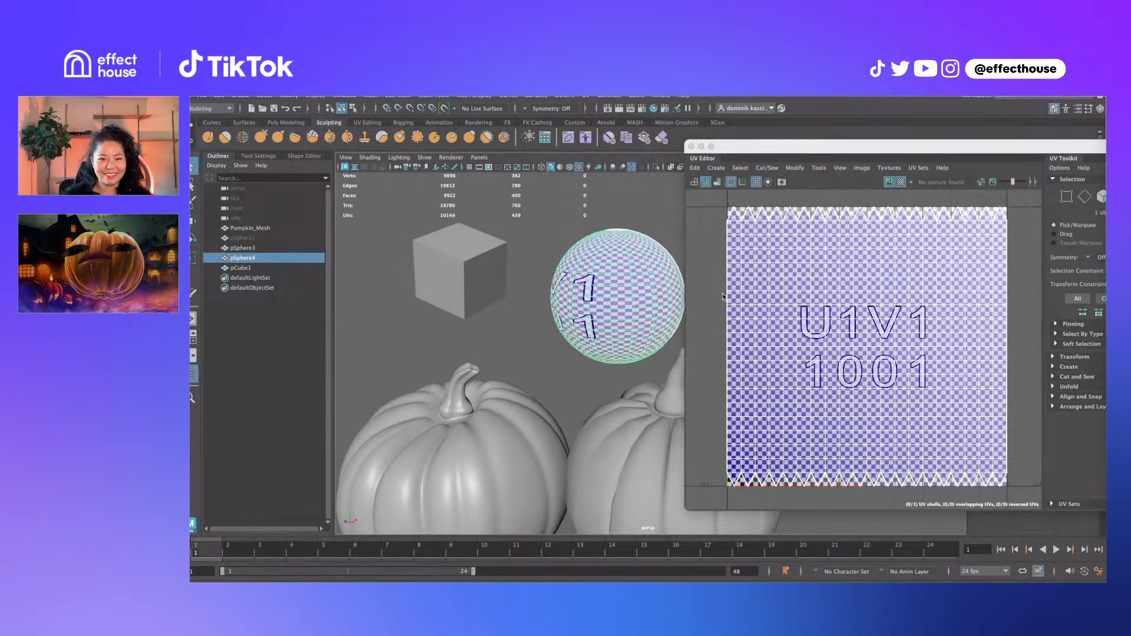
# Pull a sphere point outward into a spike with the Move tool, then undo it
pyautogui.keyDown('alt'); pyautogui.moveTo(652, 301); pyautogui.dragTo(579, 295); pyautogui.keyUp('alt')
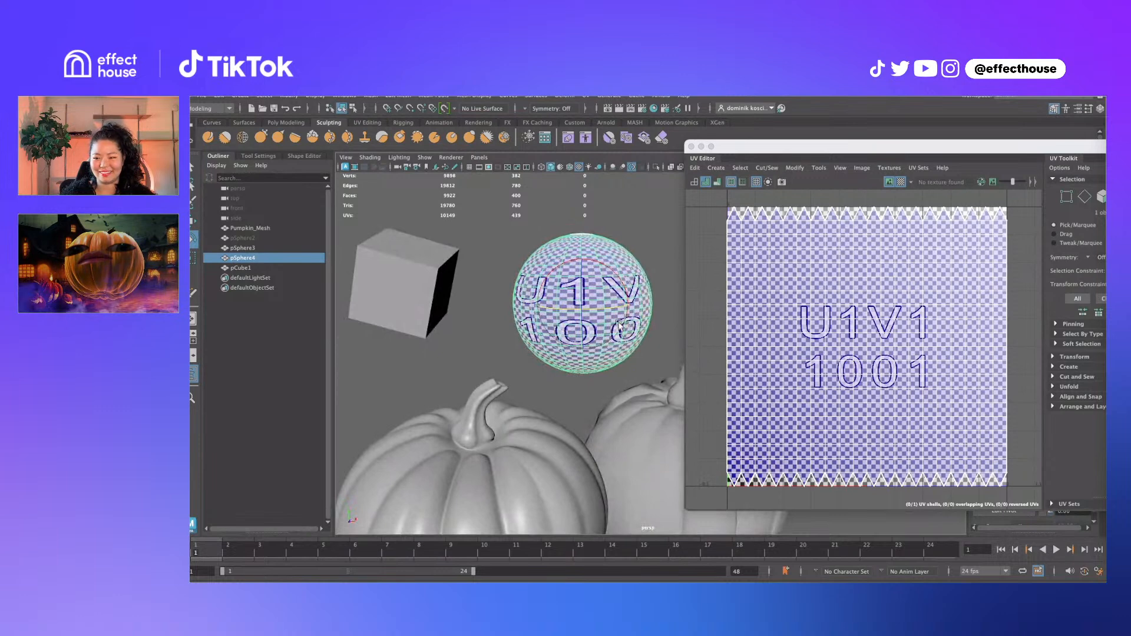
pyautogui.moveTo(808, 320); pyautogui.dragTo(825, 319, button='right')
pyautogui.click(812, 319)
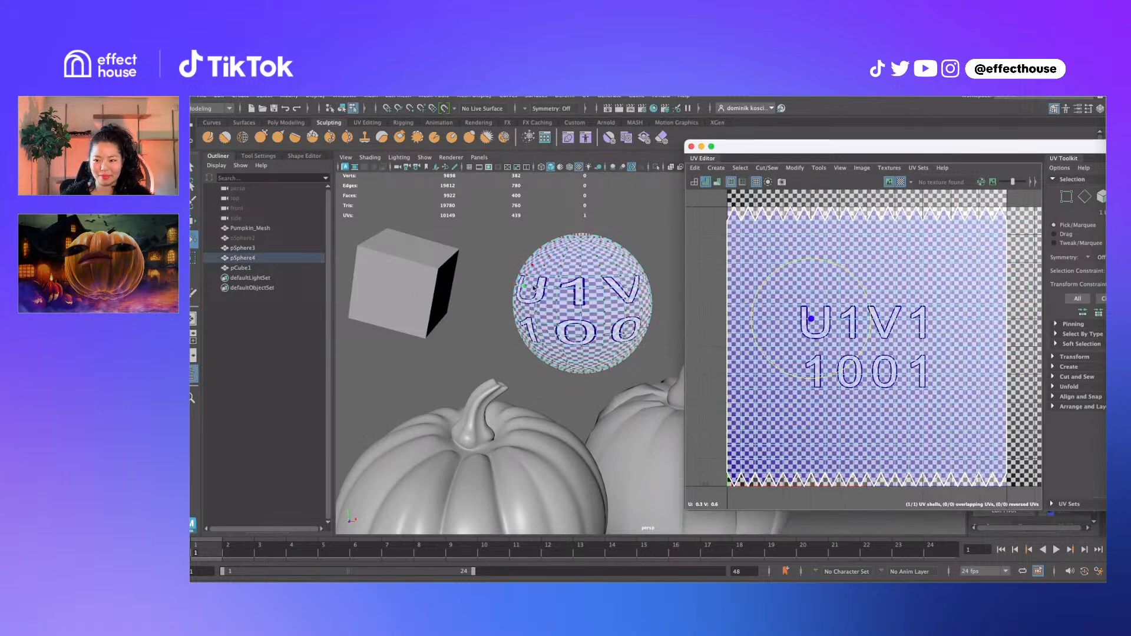
pyautogui.scroll(5, 551, 286)
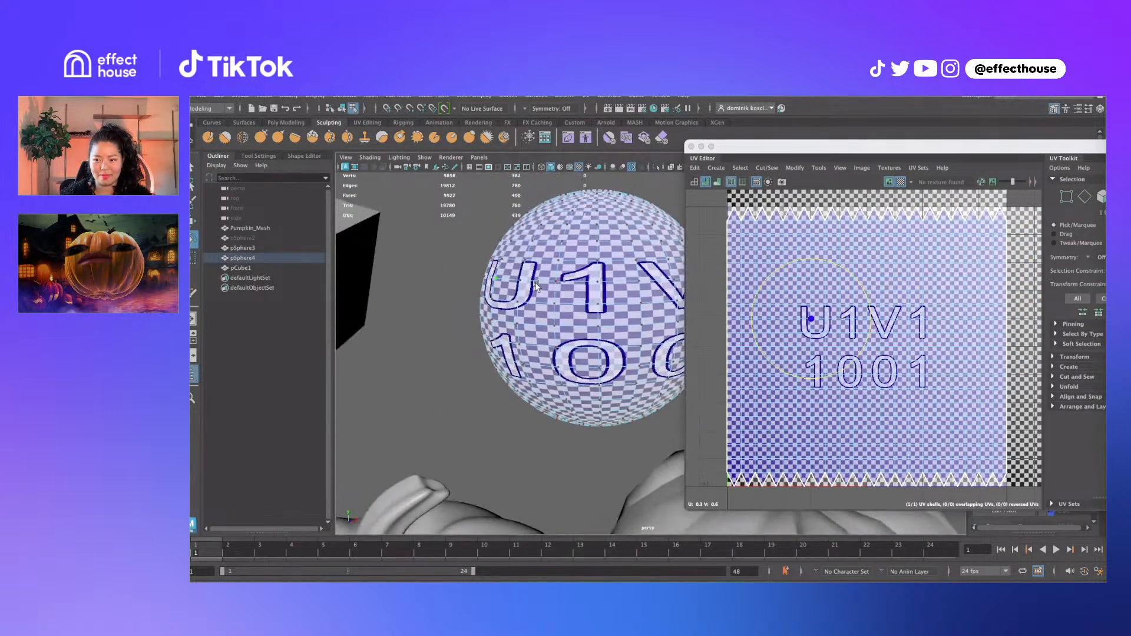
pyautogui.press('w')
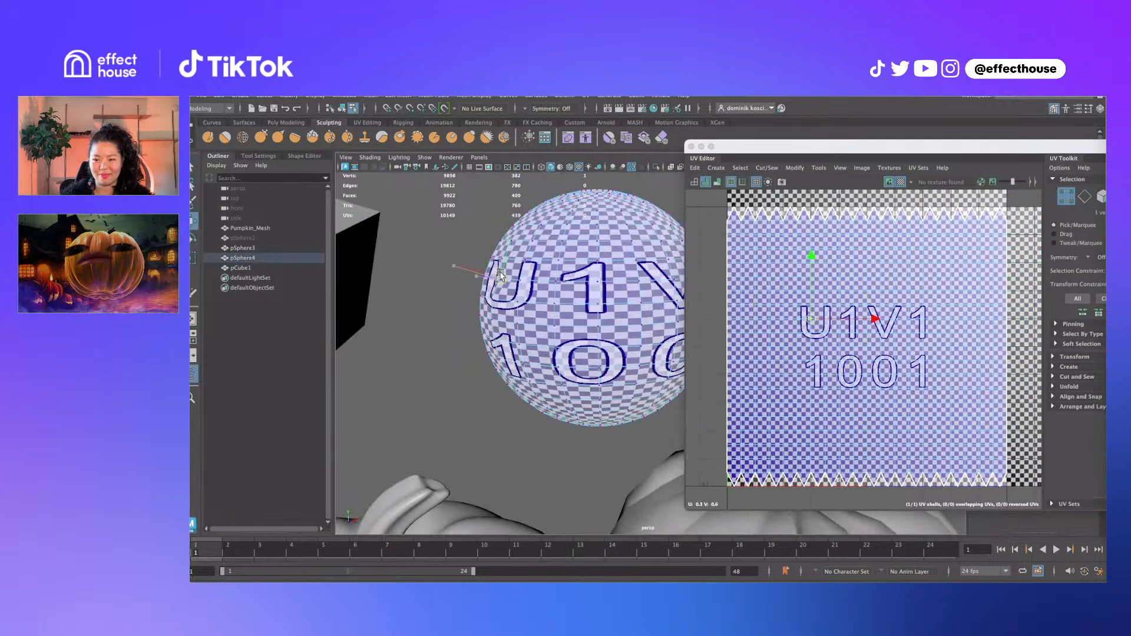
pyautogui.moveTo(498, 277); pyautogui.dragTo(601, 293)
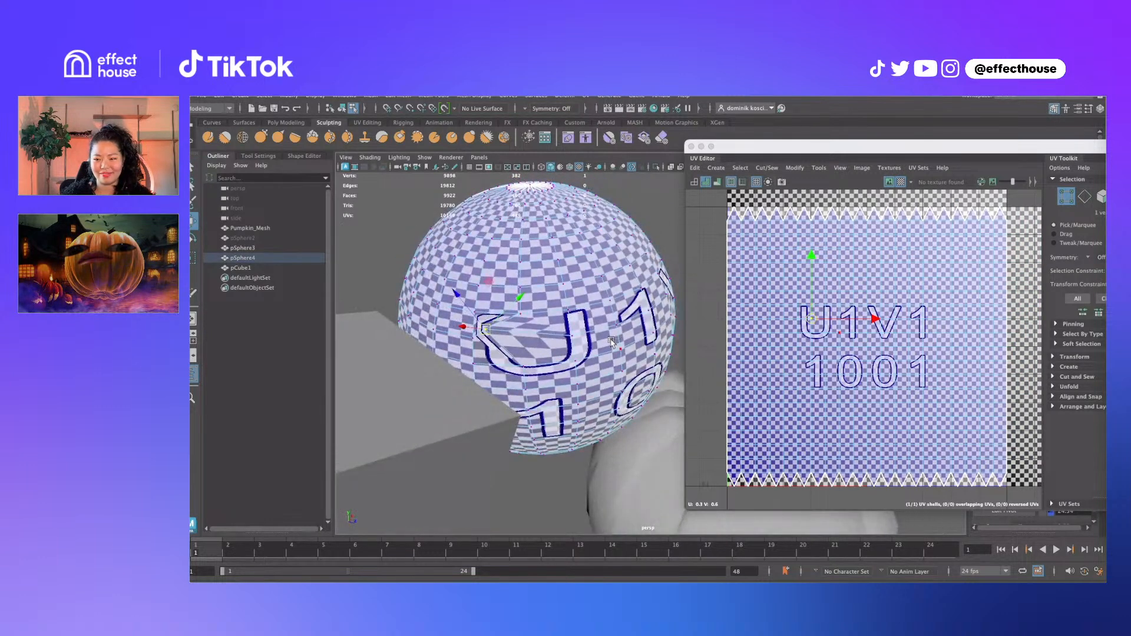
pyautogui.hotkey('ctrl', 'z')
# Slide one sphere UV to distort the texture, then undo the UV move
pyautogui.keyDown('alt'); pyautogui.moveTo(608, 339); pyautogui.dragTo(602, 327); pyautogui.keyUp('alt')
pyautogui.press('q')
pyautogui.rightClick(825, 320)
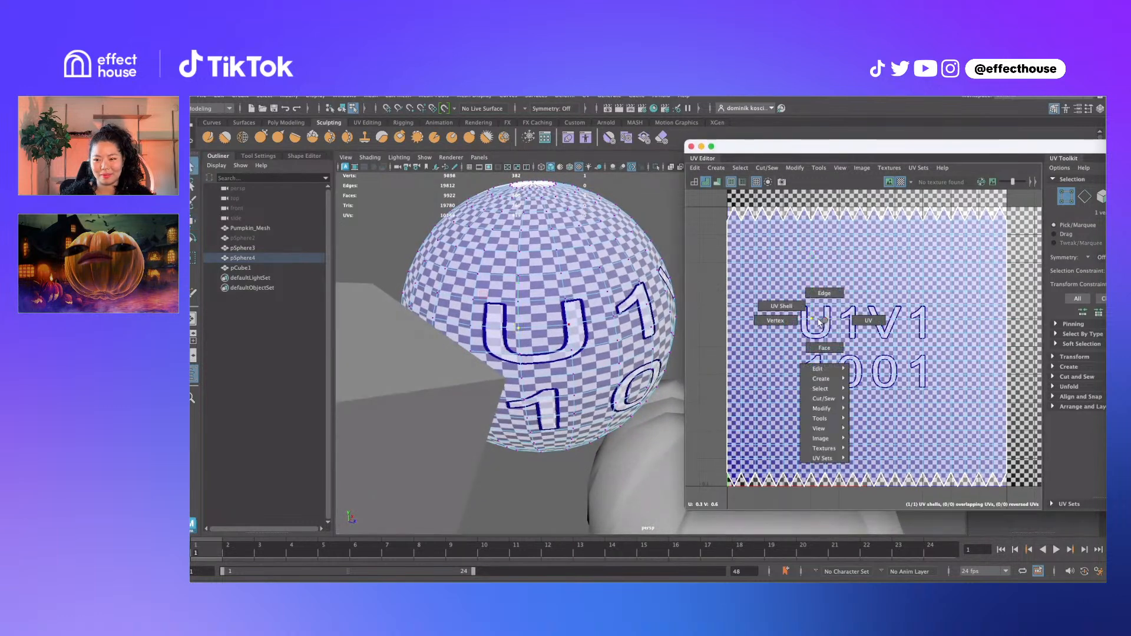
pyautogui.press('w')
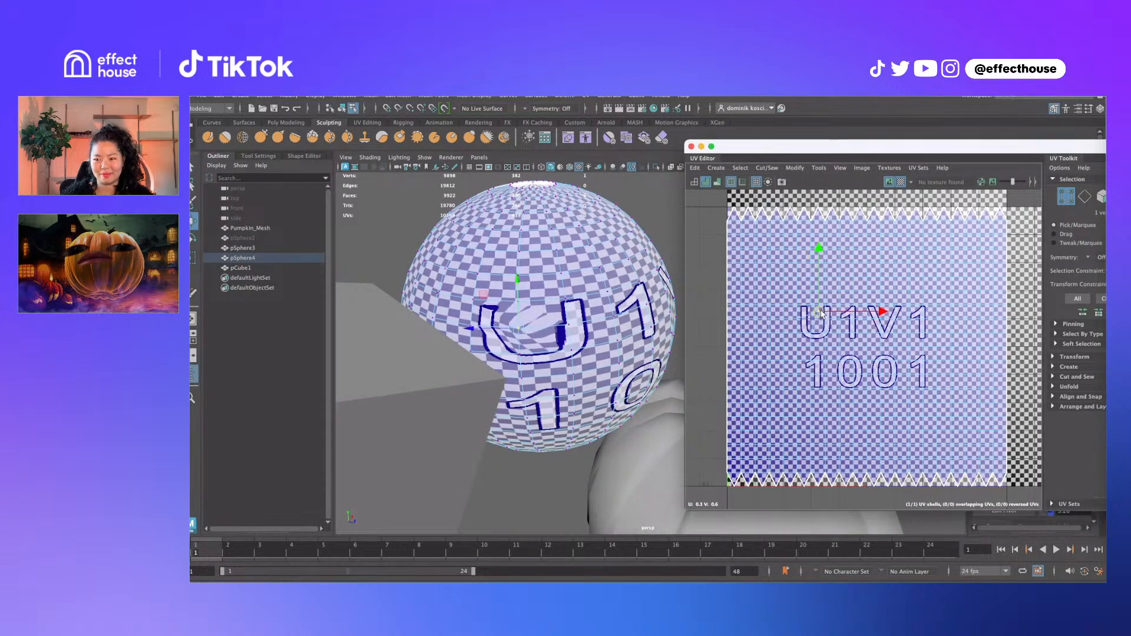
pyautogui.moveTo(812, 320)
pyautogui.mouseDown()
pyautogui.moveTo(806, 313)
pyautogui.moveTo(812, 318)
pyautogui.mouseUp()
pyautogui.press('super+z')
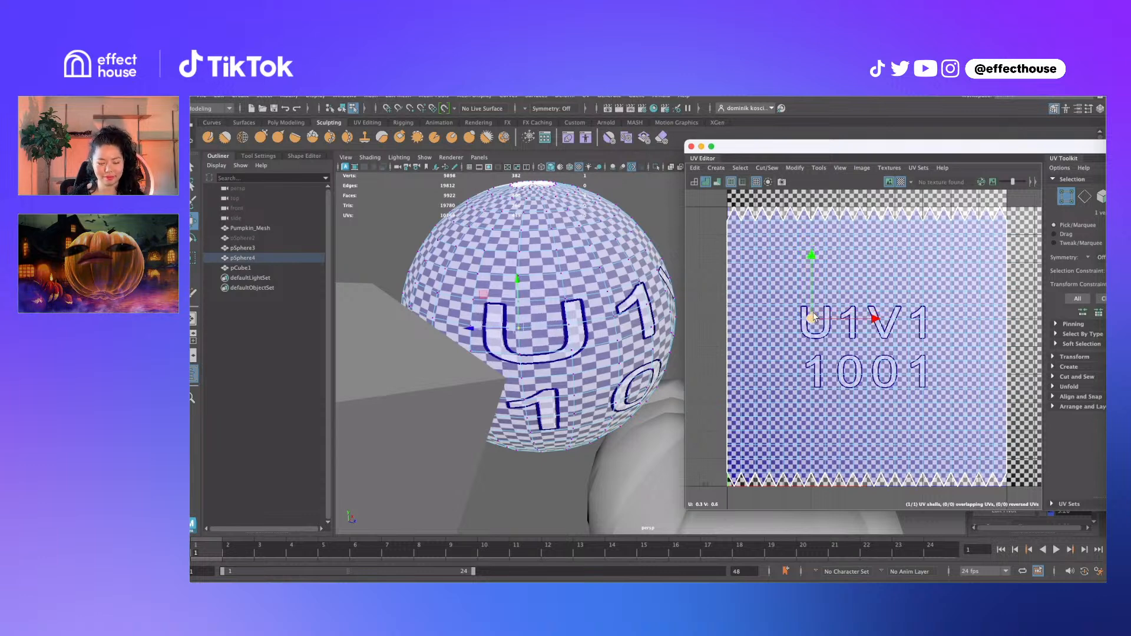
pyautogui.scroll(-5, 625, 339)
pyautogui.keyDown('alt'); pyautogui.moveTo(634, 348); pyautogui.dragTo(539, 321); pyautogui.keyUp('alt')
pyautogui.scroll(-5, 572, 325)
# Return the sphere and cube to object mode and select the cube to show its UVs
pyautogui.press('q')
pyautogui.click(531, 317)
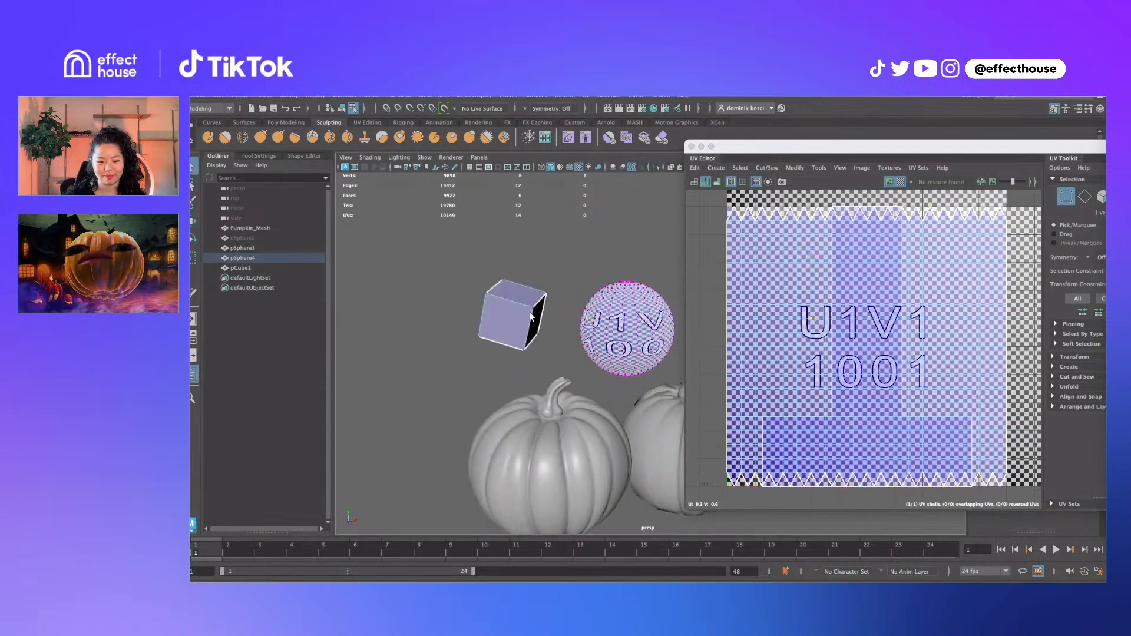
pyautogui.click(590, 307)
pyautogui.moveTo(629, 317); pyautogui.dragTo(645, 286, button='right')
pyautogui.click(653, 268)
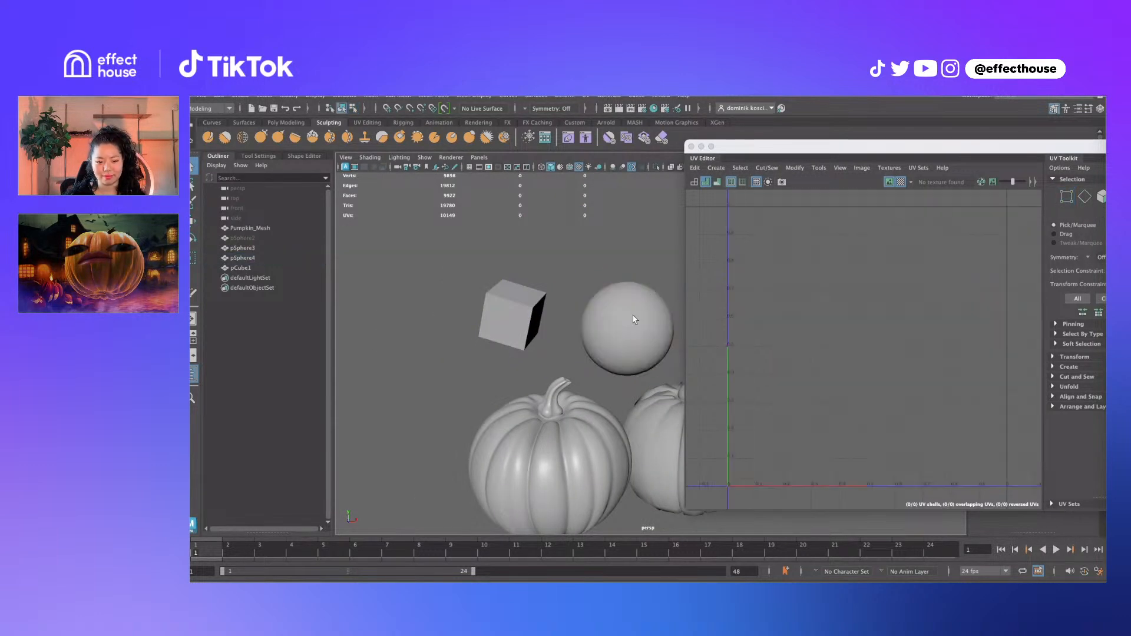
pyautogui.click(633, 317)
pyautogui.click(506, 300)
# Select the cube's right face and stretch its UVs up and left, distorting the checker
pyautogui.keyDown('alt'); pyautogui.moveTo(623, 347); pyautogui.dragTo(576, 330); pyautogui.keyUp('alt')
pyautogui.doubleClick(558, 335)
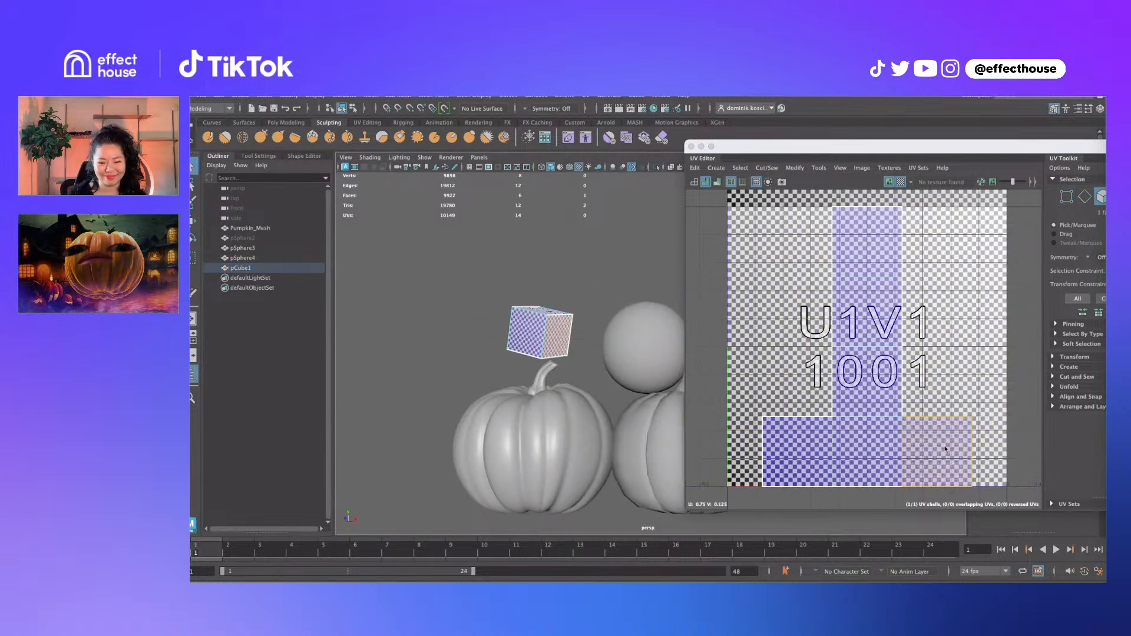
pyautogui.press('w')
pyautogui.moveTo(935, 449); pyautogui.dragTo(901, 389)
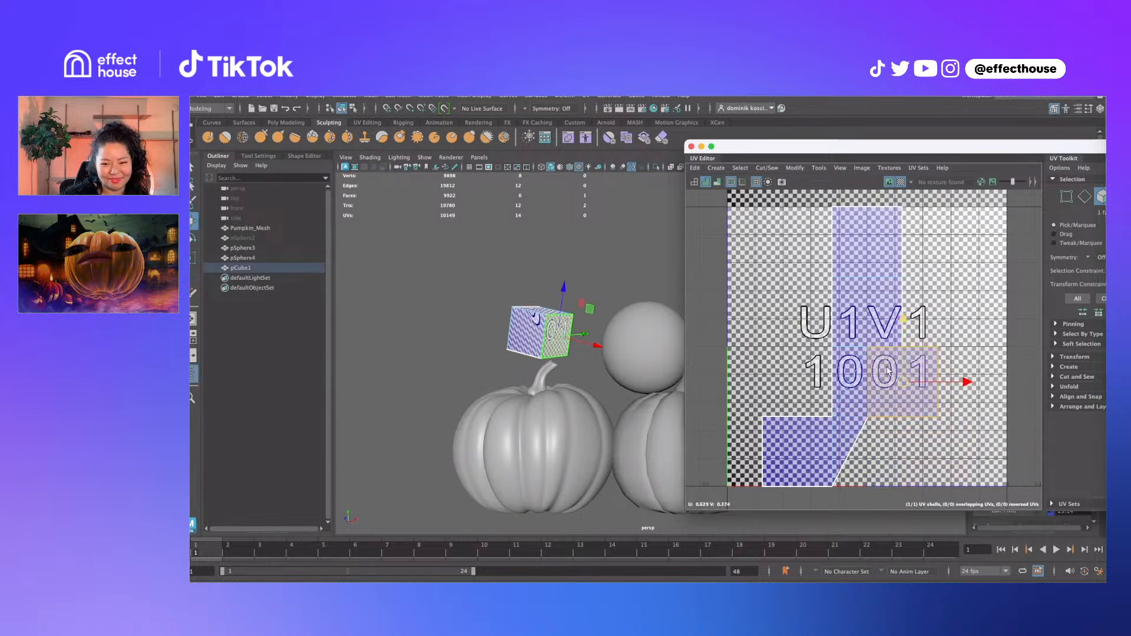
pyautogui.keyDown('alt'); pyautogui.moveTo(558, 338); pyautogui.dragTo(458, 282); pyautogui.keyUp('alt')
pyautogui.keyDown('alt'); pyautogui.moveTo(693, 387); pyautogui.dragTo(720, 406, button='middle'); pyautogui.keyUp('alt')
pyautogui.keyDown('alt'); pyautogui.moveTo(616, 362); pyautogui.dragTo(602, 332); pyautogui.keyUp('alt')
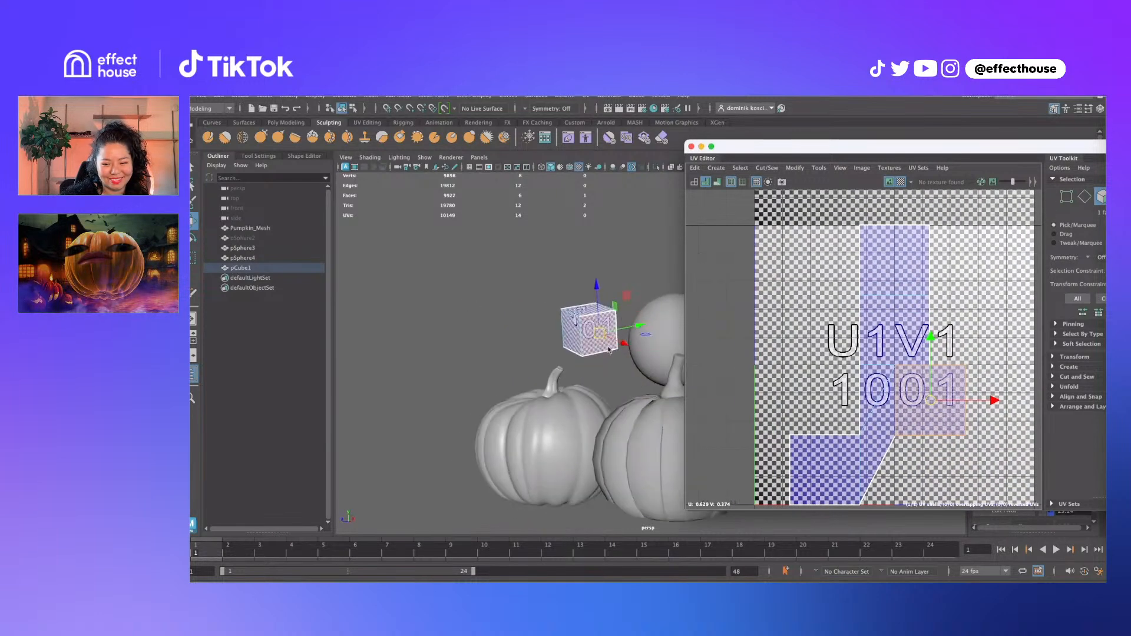
pyautogui.press('f')
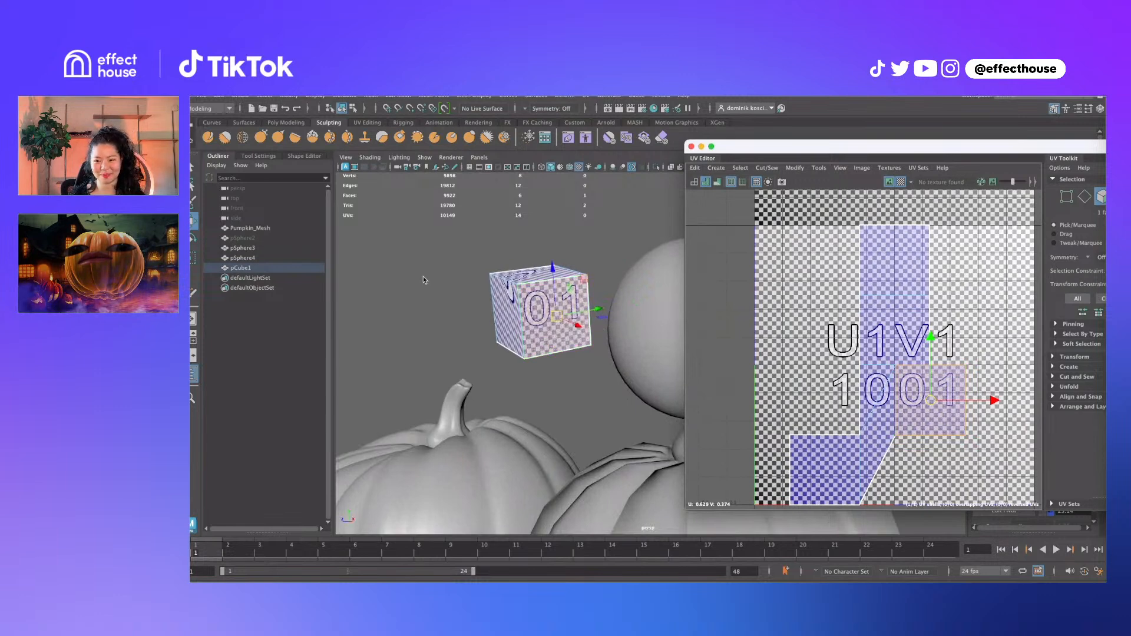
pyautogui.keyDown('alt'); pyautogui.moveTo(423, 277); pyautogui.dragTo(465, 224); pyautogui.keyUp('alt')
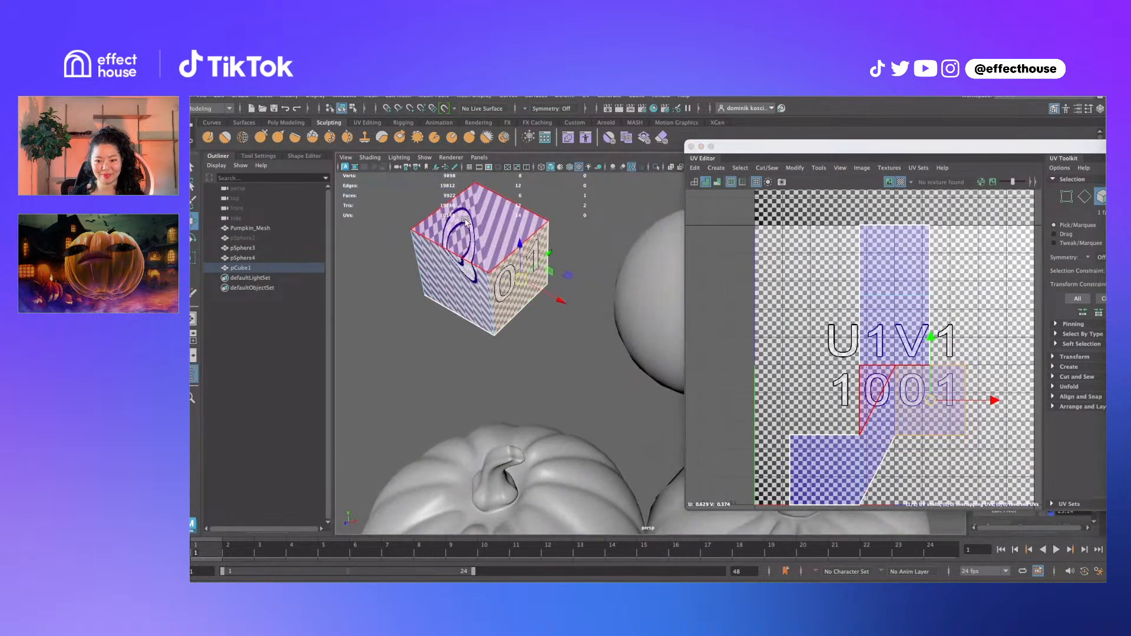
# Select individual corner UVs of the cube's shell, then select the cube and sphere together
pyautogui.rightClick(871, 366)
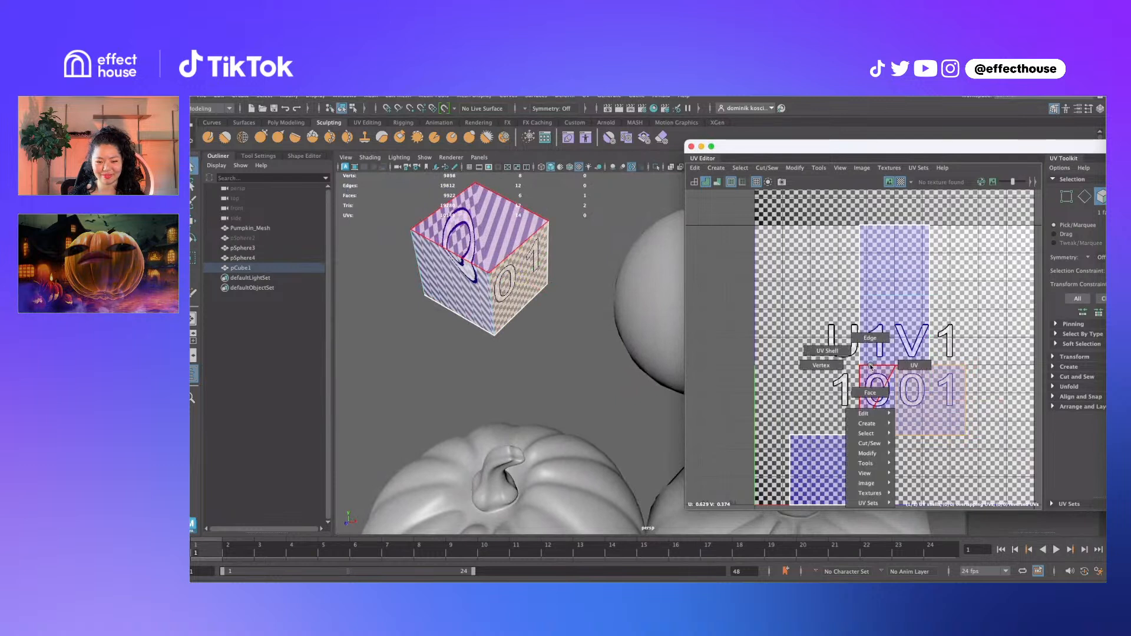
pyautogui.moveTo(870, 365); pyautogui.dragTo(913, 365, button='right')
pyautogui.click(896, 365)
pyautogui.press('w')
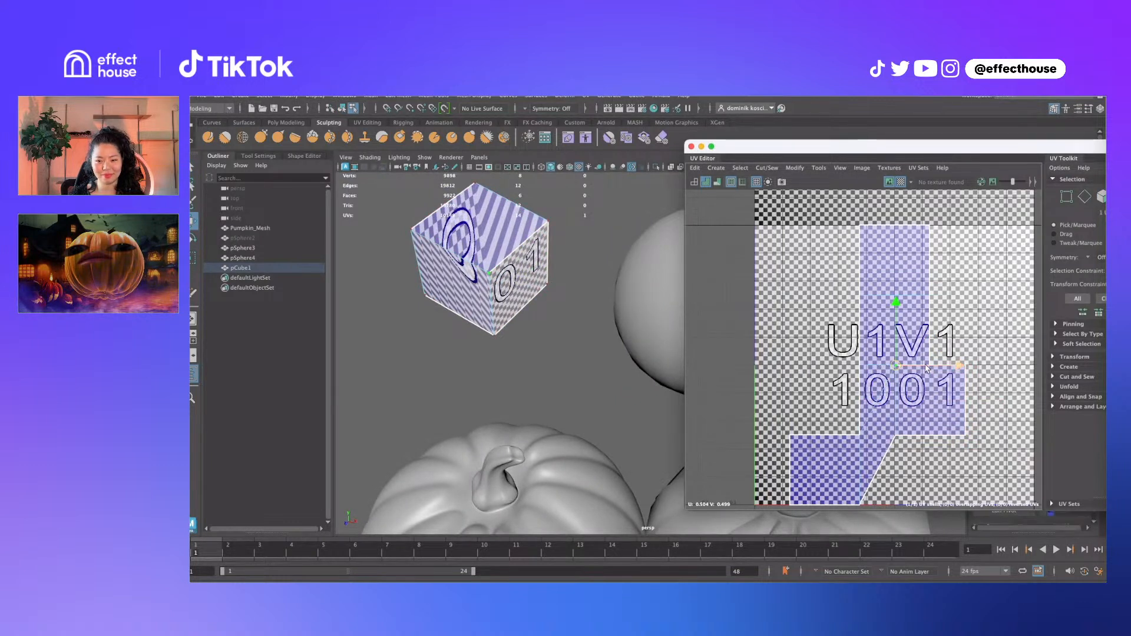
pyautogui.press('q')
pyautogui.moveTo(845, 346); pyautogui.dragTo(935, 369)
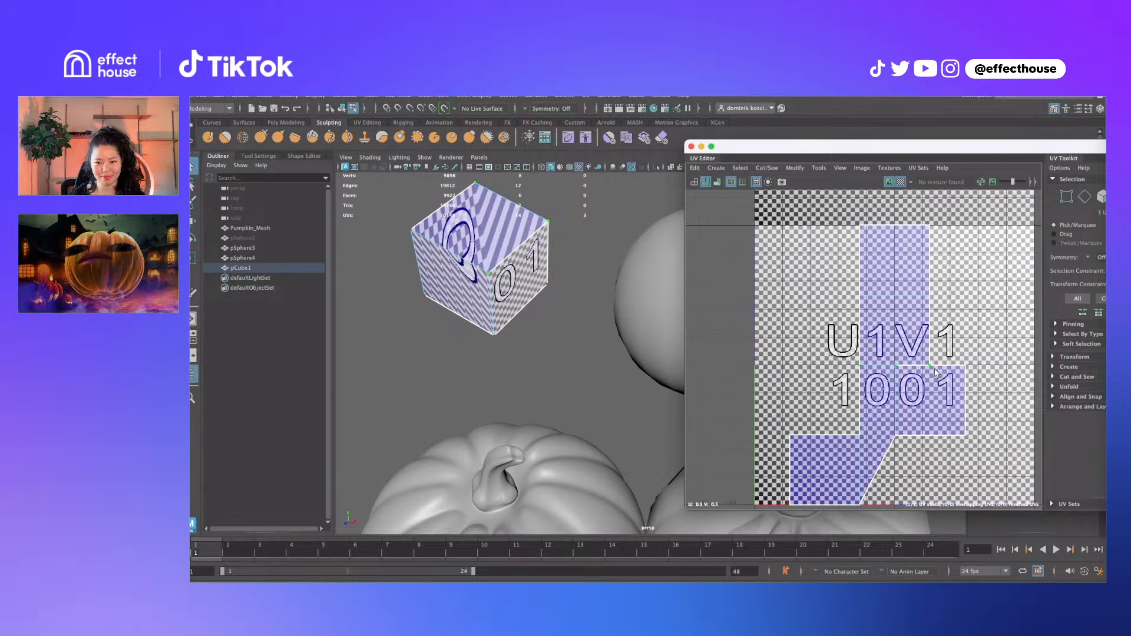
pyautogui.scroll(-5, 571, 319)
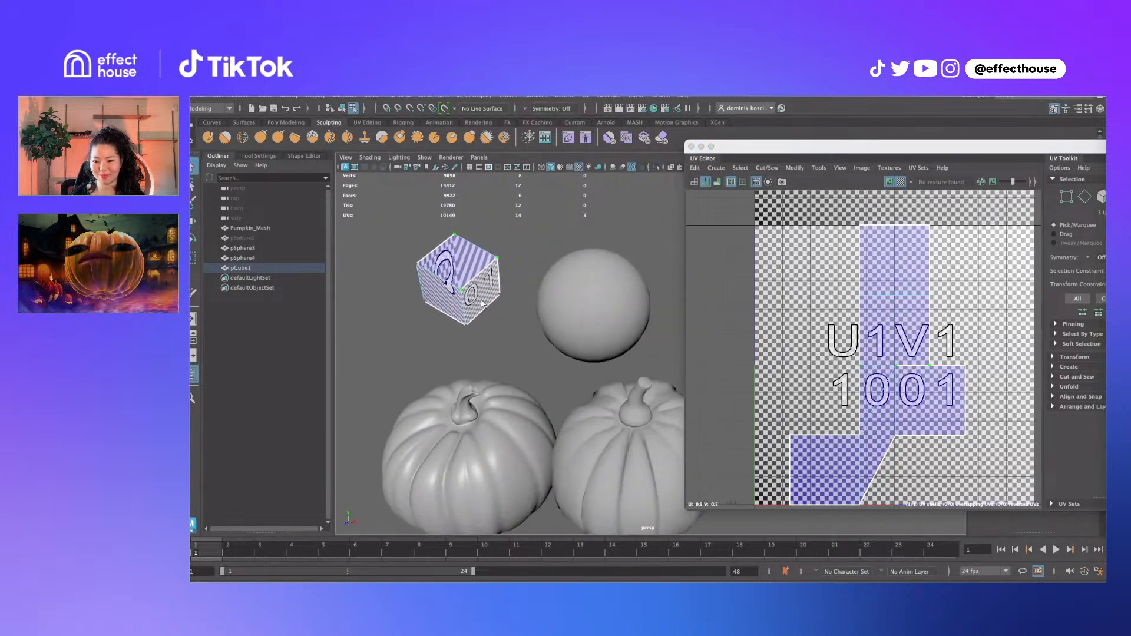
pyautogui.click(510, 272)
pyautogui.click(480, 278)
pyautogui.keyDown('shift'); pyautogui.click(576, 311); pyautogui.keyUp('shift')
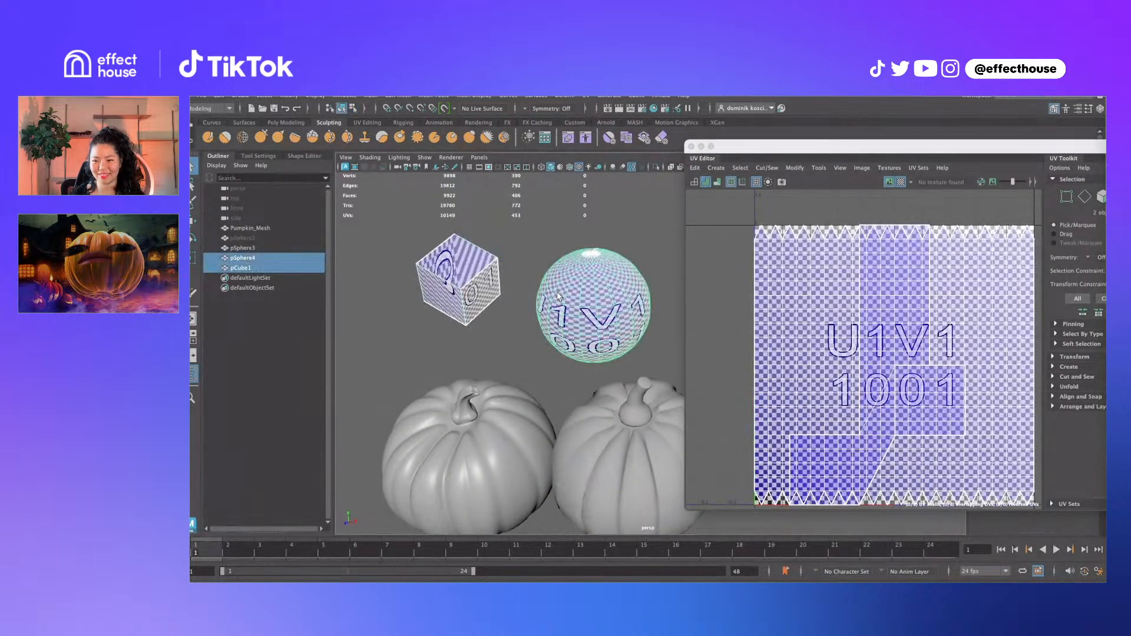
# Delete the test cube and sphere and select the right pumpkin to view its UVs
pyautogui.press('Delete')
pyautogui.click(592, 411)
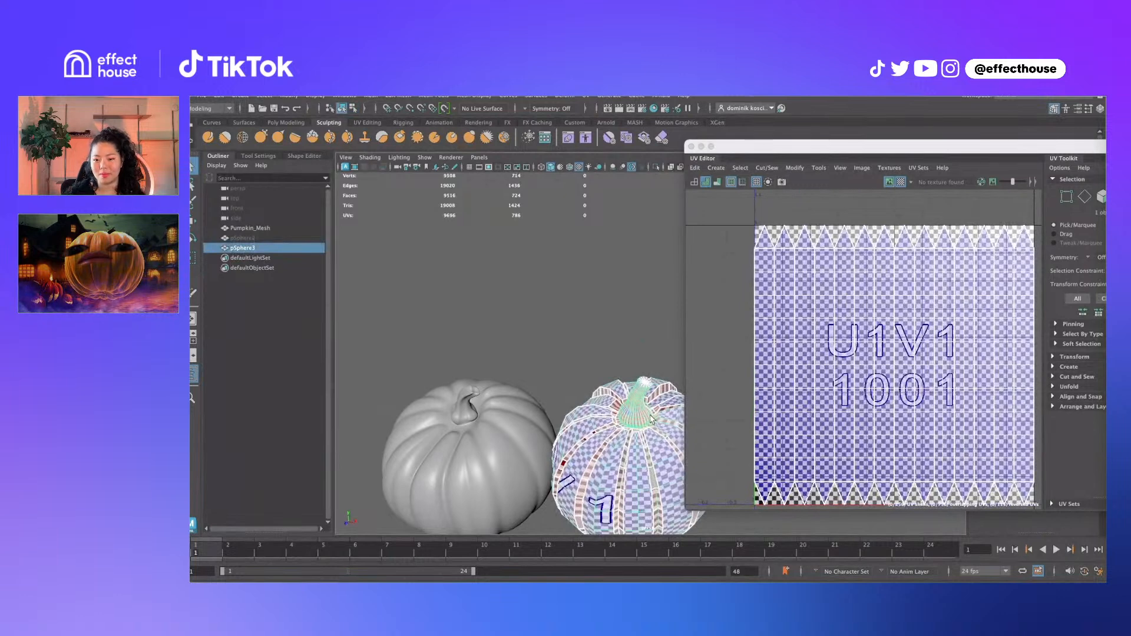
pyautogui.keyDown('alt'); pyautogui.moveTo(595, 410); pyautogui.dragTo(663, 323); pyautogui.keyUp('alt')
pyautogui.keyDown('alt'); pyautogui.moveTo(670, 366); pyautogui.dragTo(622, 322, button='middle'); pyautogui.keyUp('alt')
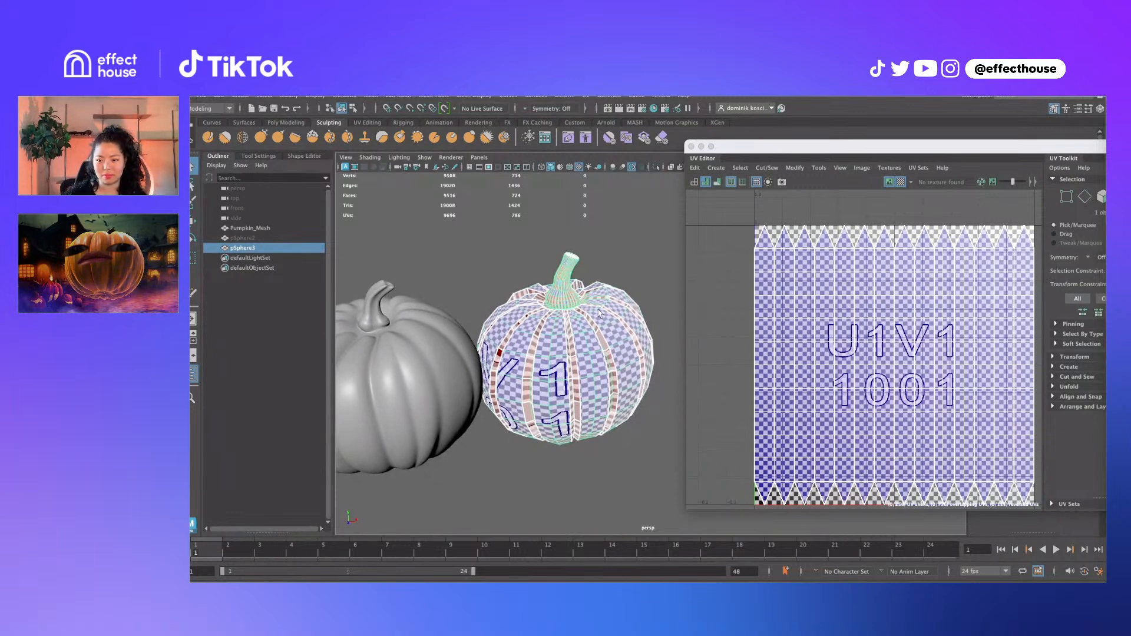
pyautogui.keyDown('alt'); pyautogui.moveTo(603, 302); pyautogui.dragTo(595, 283); pyautogui.keyUp('alt')
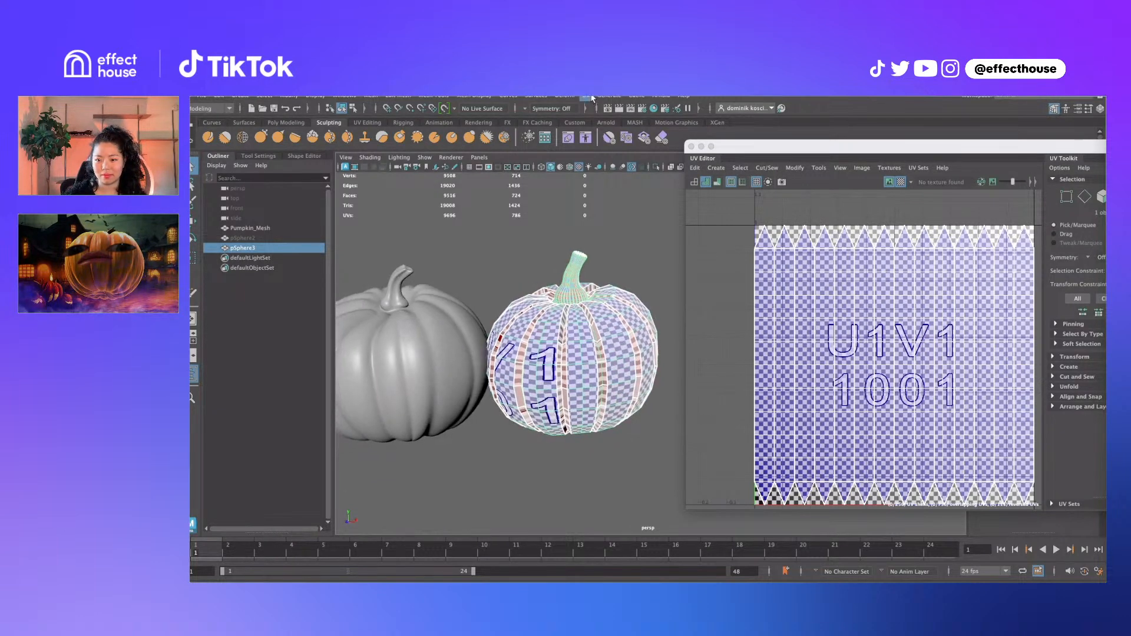
# Apply a planar UV projection to the right pumpkin
pyautogui.click(592, 97)
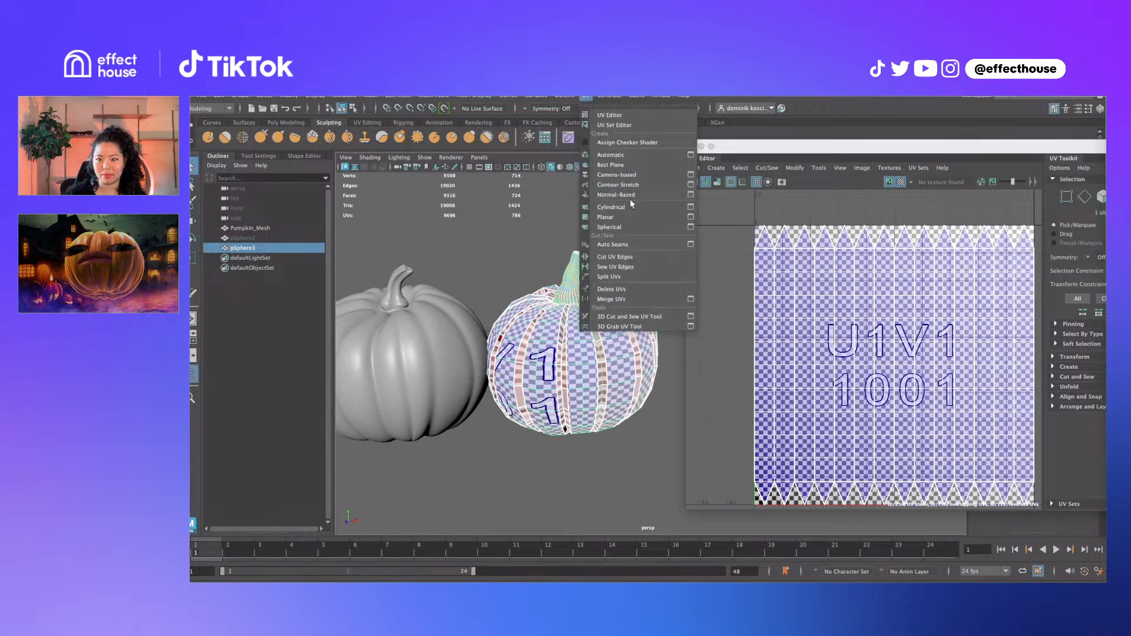
pyautogui.click(621, 217)
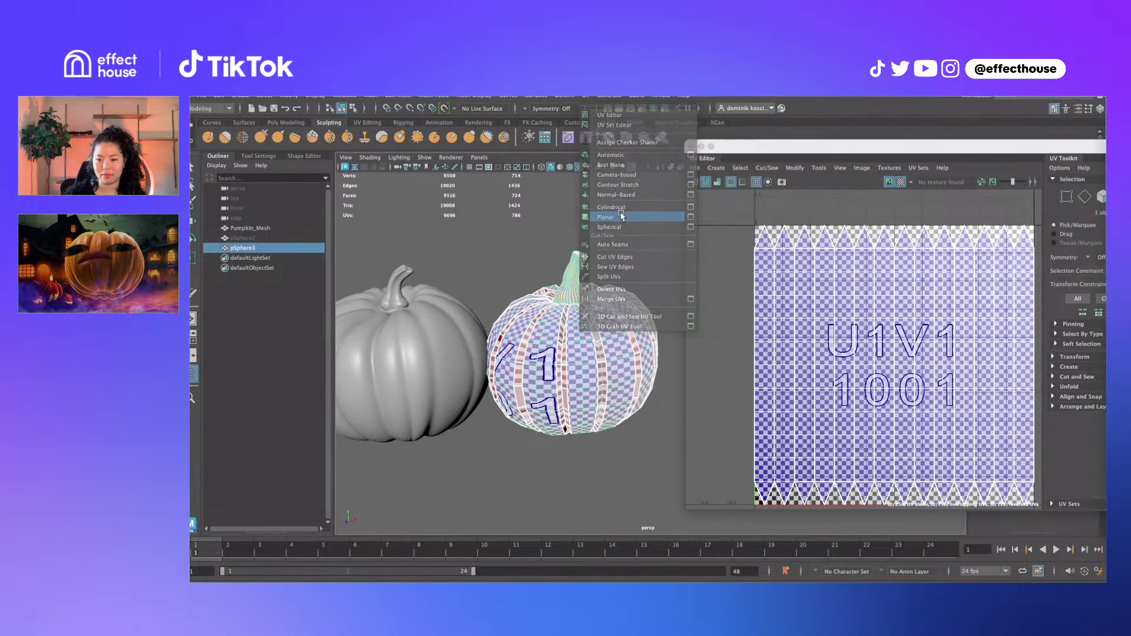
pyautogui.keyDown('alt'); pyautogui.moveTo(521, 343); pyautogui.dragTo(555, 318); pyautogui.keyUp('alt')
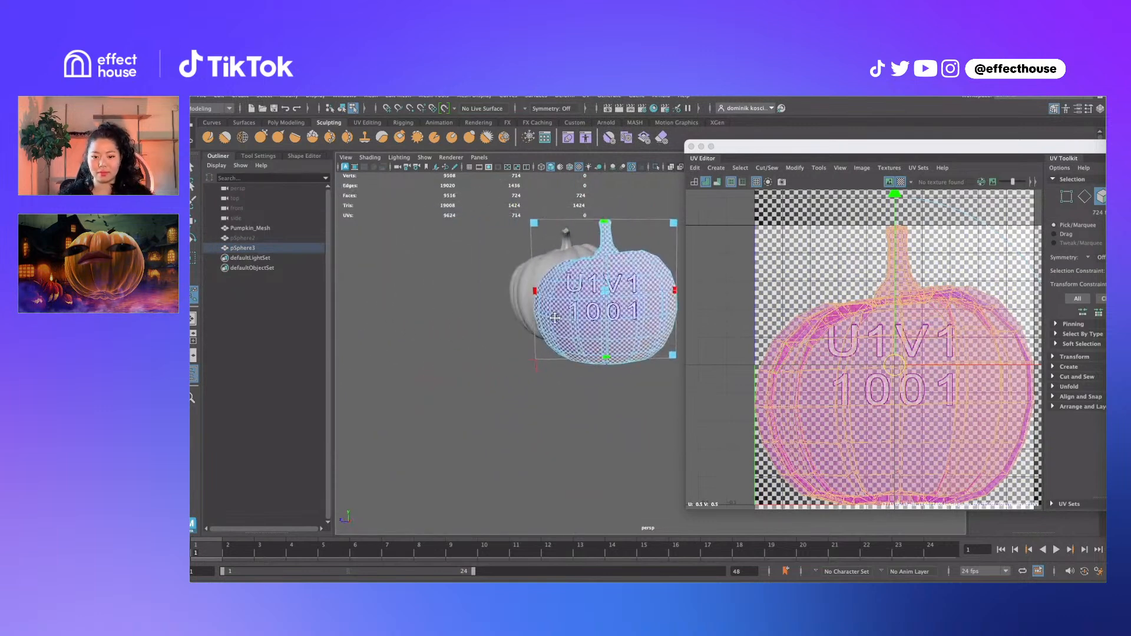
pyautogui.keyDown('alt'); pyautogui.moveTo(556, 318); pyautogui.dragTo(542, 339, button='middle'); pyautogui.keyUp('alt')
pyautogui.keyDown('alt'); pyautogui.moveTo(543, 339); pyautogui.dragTo(533, 325); pyautogui.keyUp('alt')
pyautogui.keyDown('alt'); pyautogui.moveTo(560, 325); pyautogui.dragTo(550, 323, button='middle'); pyautogui.keyUp('alt')
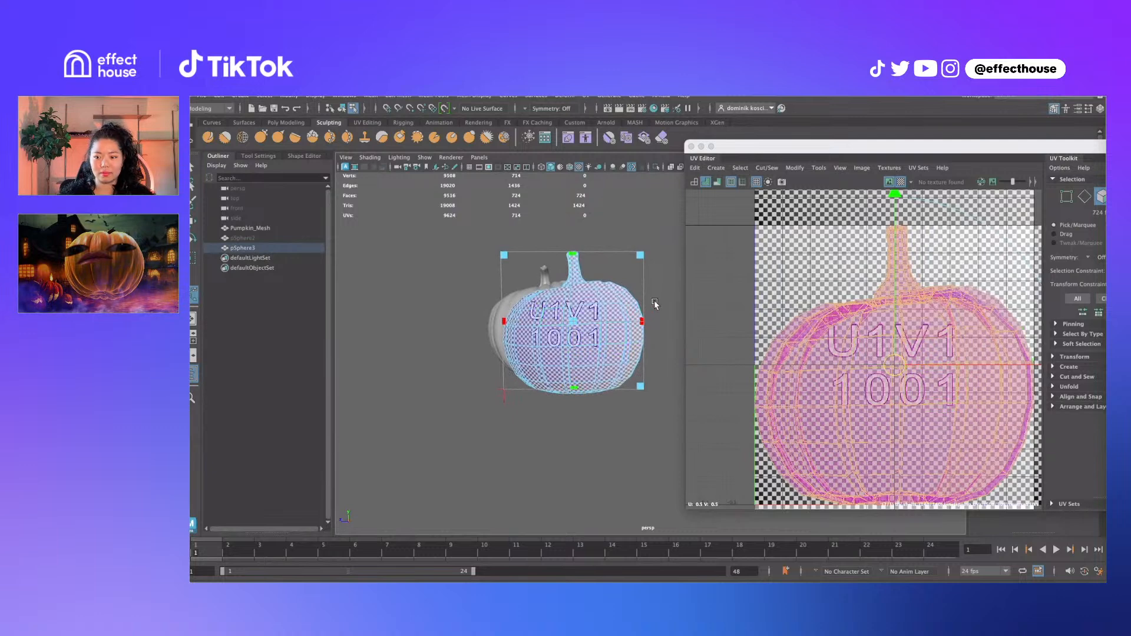
# Zoom in on the pumpkin's top and switch to edge selection
pyautogui.keyDown('alt'); pyautogui.moveTo(598, 293); pyautogui.dragTo(564, 305); pyautogui.keyUp('alt')
pyautogui.keyDown('alt'); pyautogui.moveTo(565, 305); pyautogui.dragTo(660, 388, button='middle'); pyautogui.keyUp('alt')
pyautogui.keyDown('alt'); pyautogui.moveTo(589, 354); pyautogui.dragTo(654, 359, button='right'); pyautogui.keyUp('alt')
pyautogui.keyDown('alt'); pyautogui.moveTo(566, 353); pyautogui.dragTo(590, 318, button='middle'); pyautogui.keyUp('alt')
pyautogui.keyDown('alt'); pyautogui.moveTo(548, 283); pyautogui.dragTo(566, 342); pyautogui.keyUp('alt')
pyautogui.press('q')
pyautogui.moveTo(537, 327); pyautogui.dragTo(537, 314, button='right')
# Turn off the checker pattern and zoom in around the pumpkin's stem
pyautogui.click(902, 184)
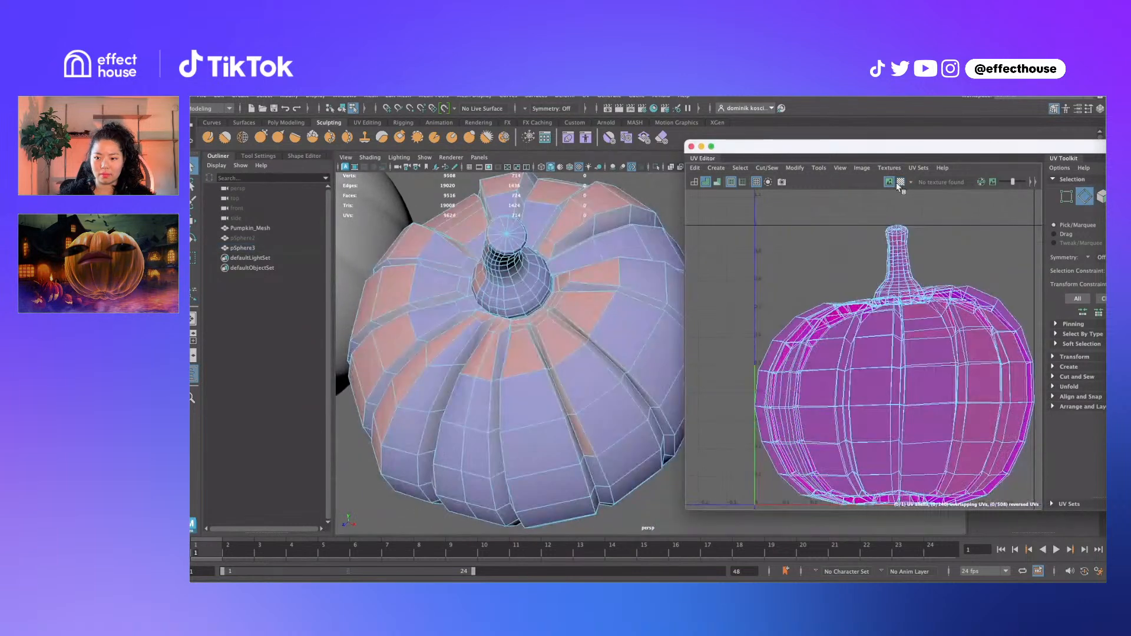
pyautogui.keyDown('alt'); pyautogui.moveTo(544, 297); pyautogui.dragTo(581, 310, button='middle'); pyautogui.keyUp('alt')
pyautogui.keyDown('alt'); pyautogui.moveTo(539, 313); pyautogui.dragTo(575, 328, button='right'); pyautogui.keyUp('alt')
pyautogui.keyDown('alt'); pyautogui.moveTo(576, 328); pyautogui.dragTo(573, 341); pyautogui.keyUp('alt')
pyautogui.keyDown('alt'); pyautogui.moveTo(551, 296); pyautogui.dragTo(595, 316, button='middle'); pyautogui.keyUp('alt')
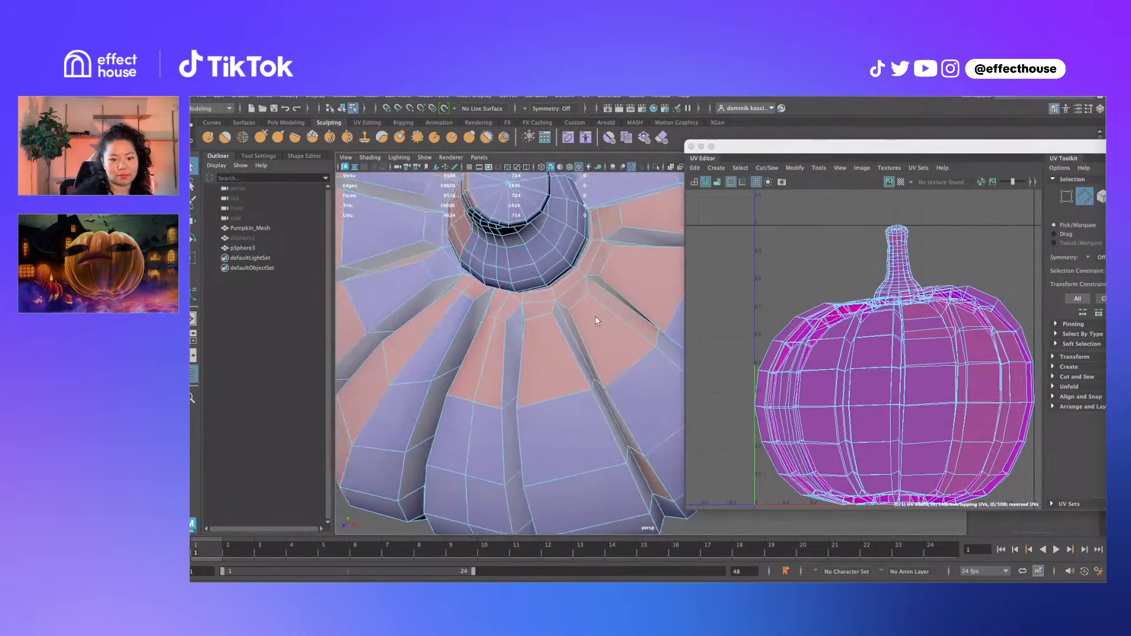
# Select the whole edge loop around the stem's base
pyautogui.click(567, 279)
pyautogui.keyDown('alt'); pyautogui.moveTo(568, 282); pyautogui.dragTo(602, 254); pyautogui.keyUp('alt')
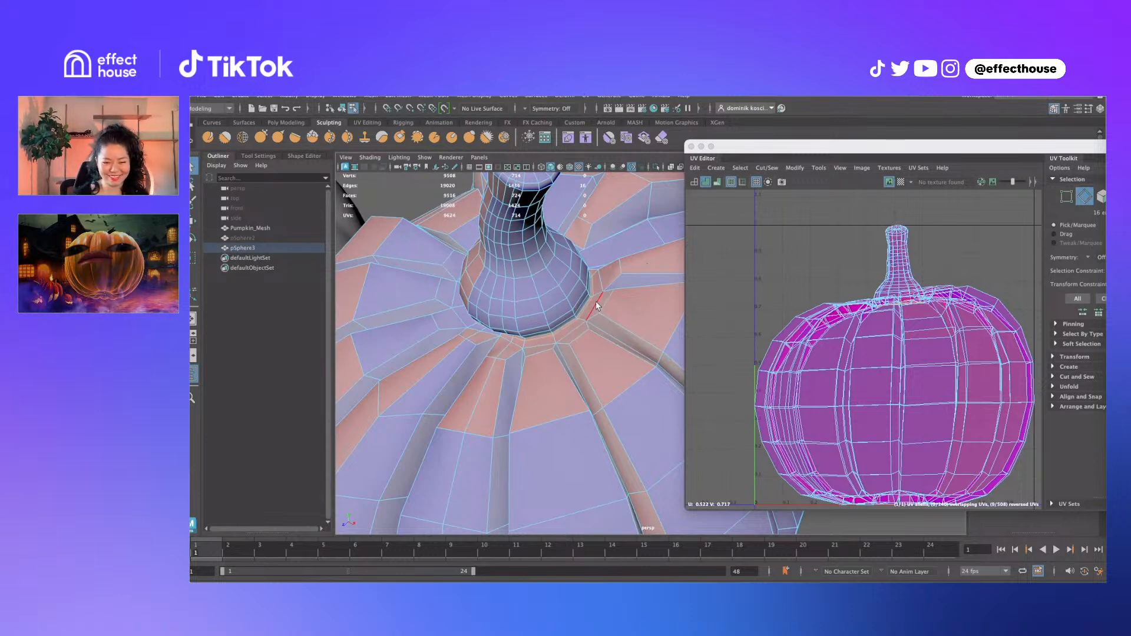
pyautogui.click(611, 279)
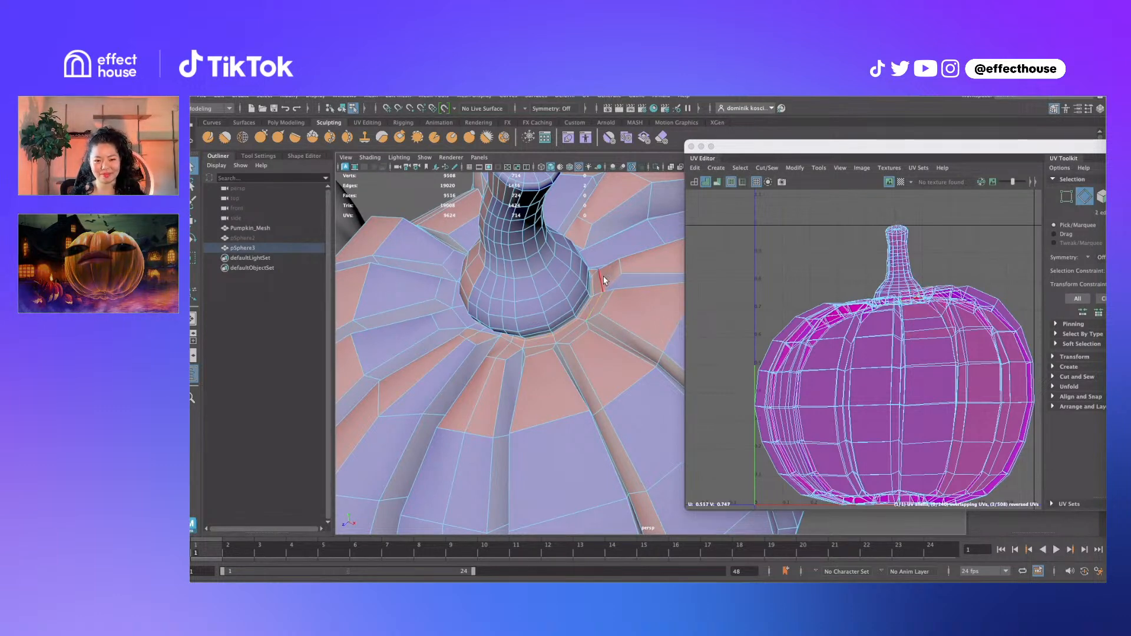
pyautogui.click(602, 302)
pyautogui.keyDown('alt'); pyautogui.moveTo(618, 271); pyautogui.dragTo(579, 317); pyautogui.keyUp('alt')
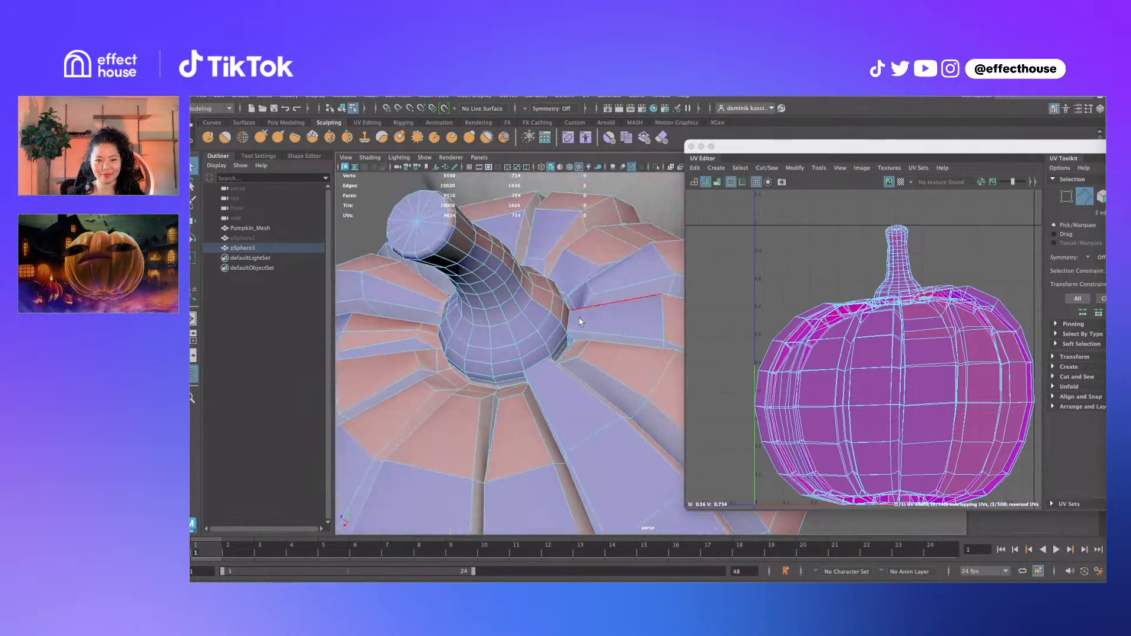
pyautogui.keyDown('shift'); pyautogui.click(588, 290); pyautogui.keyUp('shift')
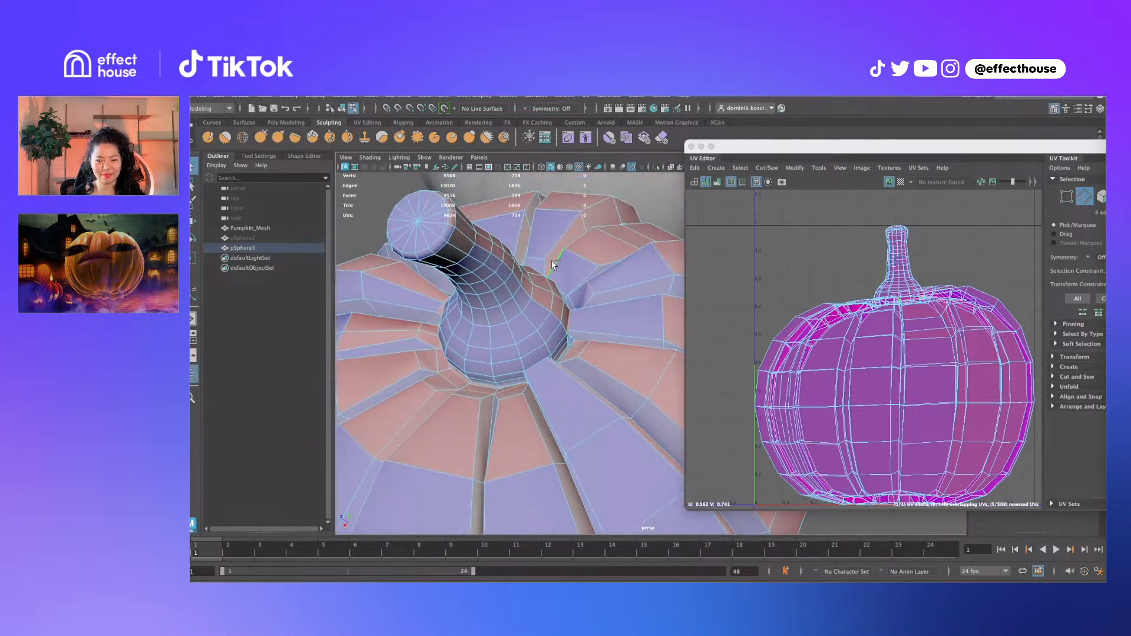
pyautogui.keyDown('shift'); pyautogui.click(560, 259); pyautogui.keyUp('shift')
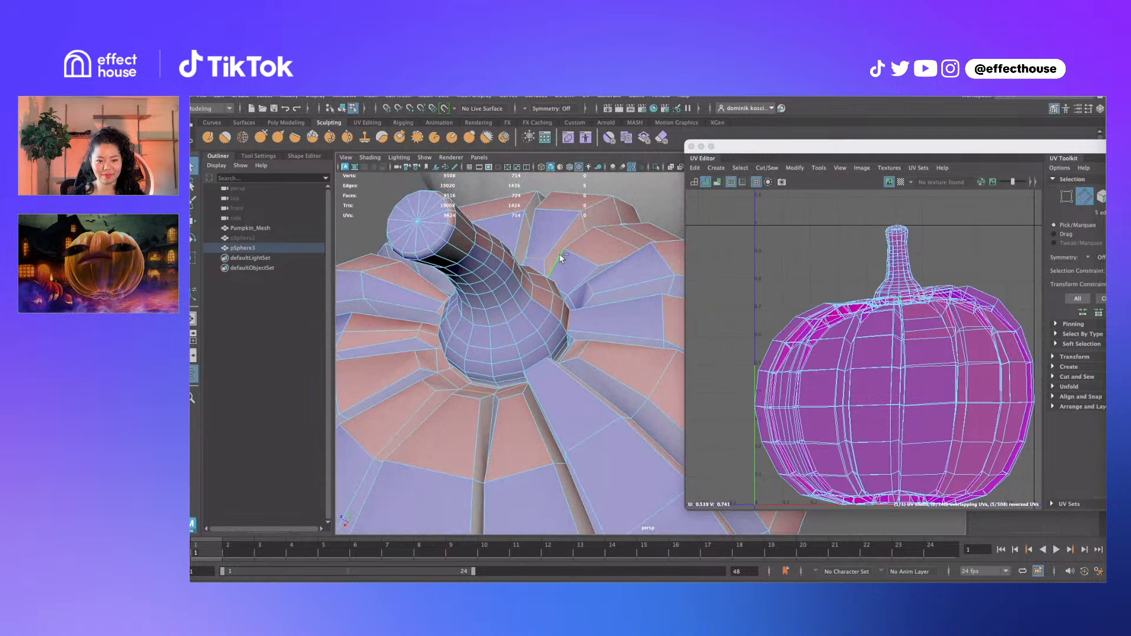
pyautogui.doubleClick(462, 380)
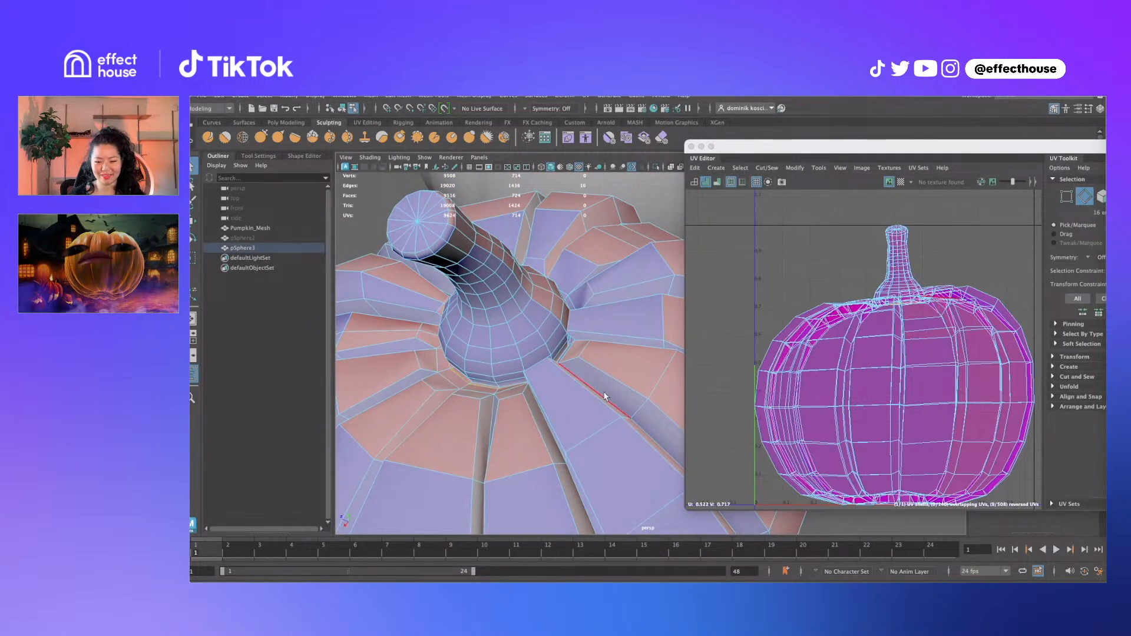
# Cut the UVs along the stem-base loop and select the stem's UVs in the editor
pyautogui.keyDown('shift'); pyautogui.moveTo(858, 301); pyautogui.dragTo(815, 318, button='right'); pyautogui.keyUp('shift')
pyautogui.moveTo(878, 261); pyautogui.dragTo(901, 257, button='right')
pyautogui.moveTo(913, 249); pyautogui.dragTo(897, 264)
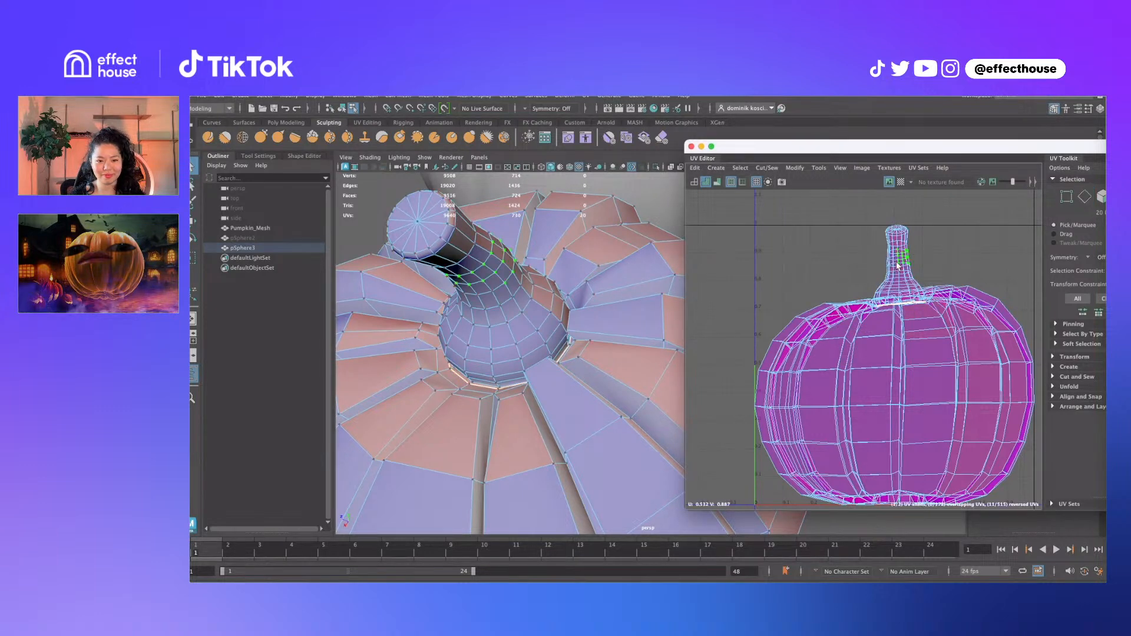
pyautogui.keyDown('ctrl'); pyautogui.moveTo(909, 271); pyautogui.dragTo(906, 272, button='right'); pyautogui.keyUp('ctrl')
# Expand to the stem's UV shell and move it up away from the pumpkin body
pyautogui.press('w')
pyautogui.moveTo(897, 265); pyautogui.dragTo(867, 236)
pyautogui.scroll(-5, 866, 236)
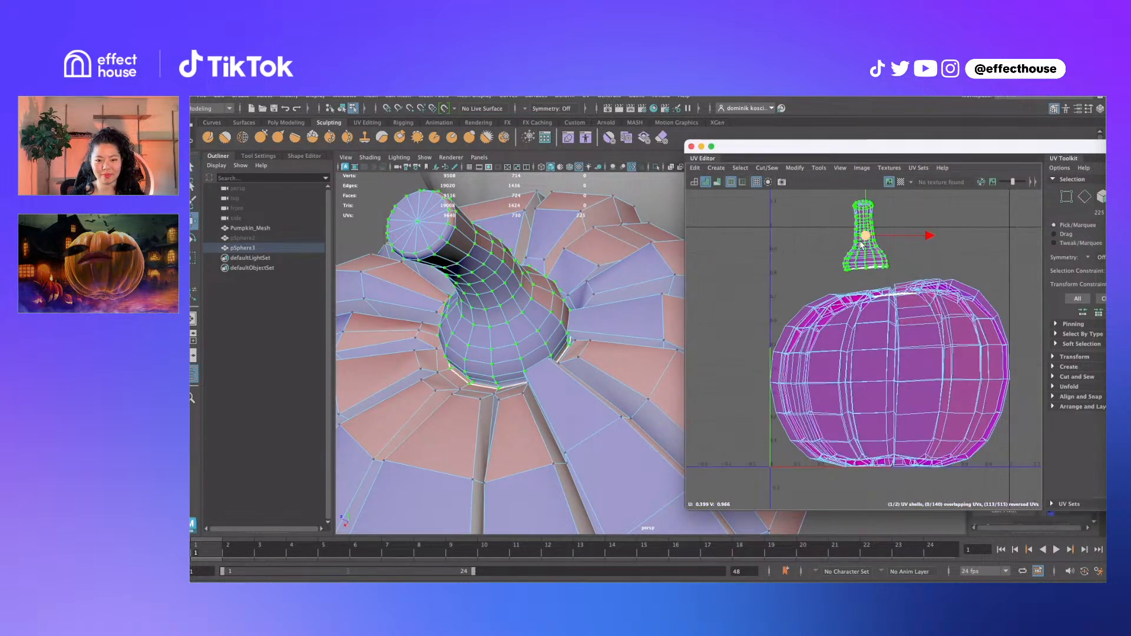
pyautogui.keyDown('alt'); pyautogui.moveTo(648, 322); pyautogui.dragTo(612, 265); pyautogui.keyUp('alt')
# Select a vertical stem edge loop plus the top's radial loop and cut the UVs there
pyautogui.press('q')
pyautogui.moveTo(613, 265); pyautogui.dragTo(596, 260, button='right')
pyautogui.doubleClick(597, 261)
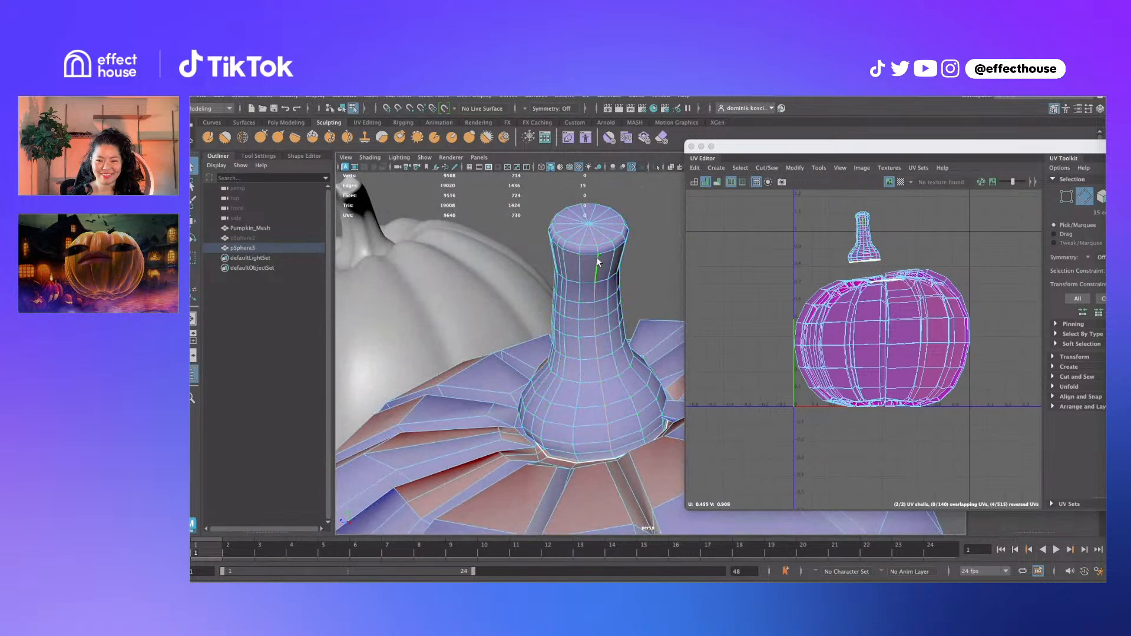
pyautogui.keyDown('alt'); pyautogui.moveTo(592, 283); pyautogui.dragTo(586, 303); pyautogui.keyUp('alt')
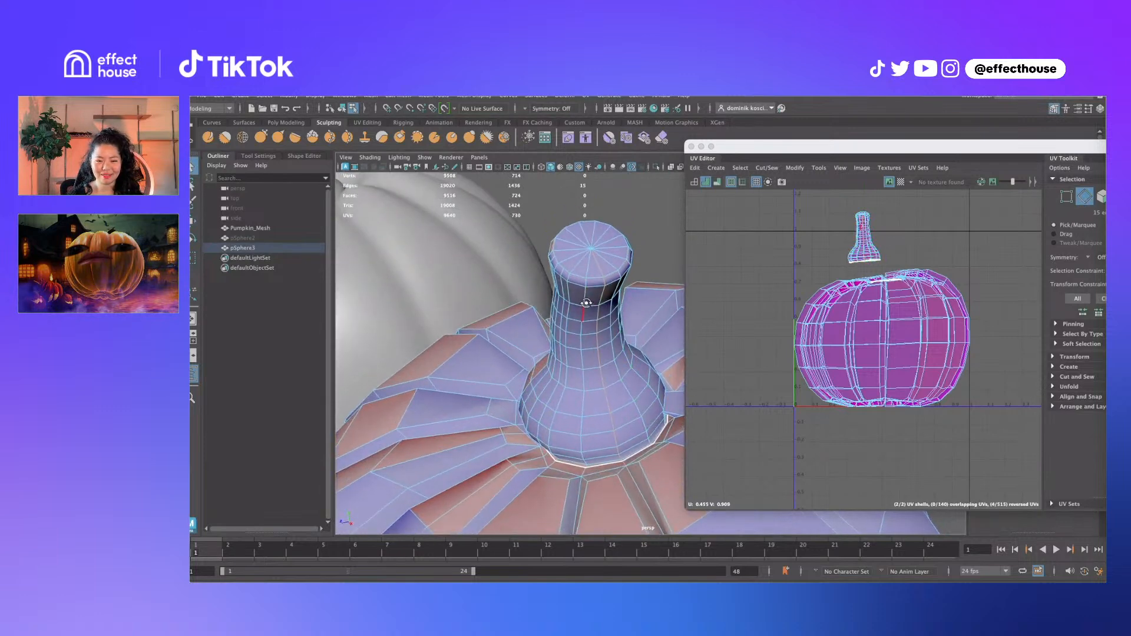
pyautogui.keyDown('shift'); pyautogui.doubleClick(600, 269); pyautogui.keyUp('shift')
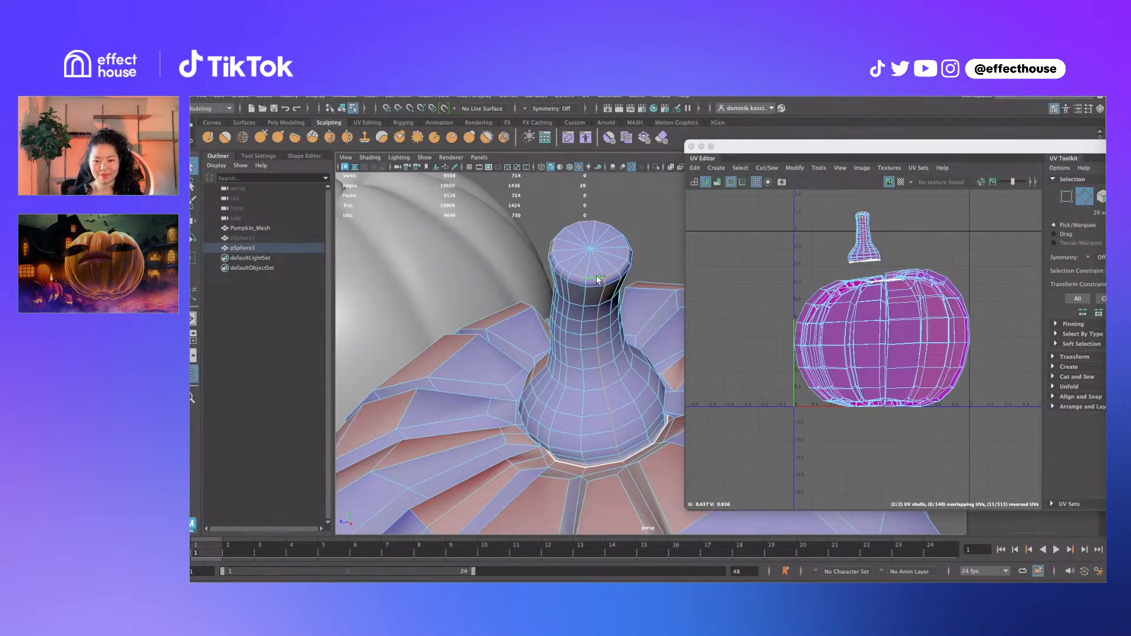
pyautogui.keyDown('ctrl'); pyautogui.click(598, 279); pyautogui.keyUp('ctrl')
pyautogui.keyDown('shift'); pyautogui.moveTo(900, 223); pyautogui.dragTo(870, 230, button='right'); pyautogui.keyUp('shift')
# Unfold the stem's UV shell flat and rotate it about 73° counterclockwise
pyautogui.moveTo(838, 206); pyautogui.dragTo(878, 239)
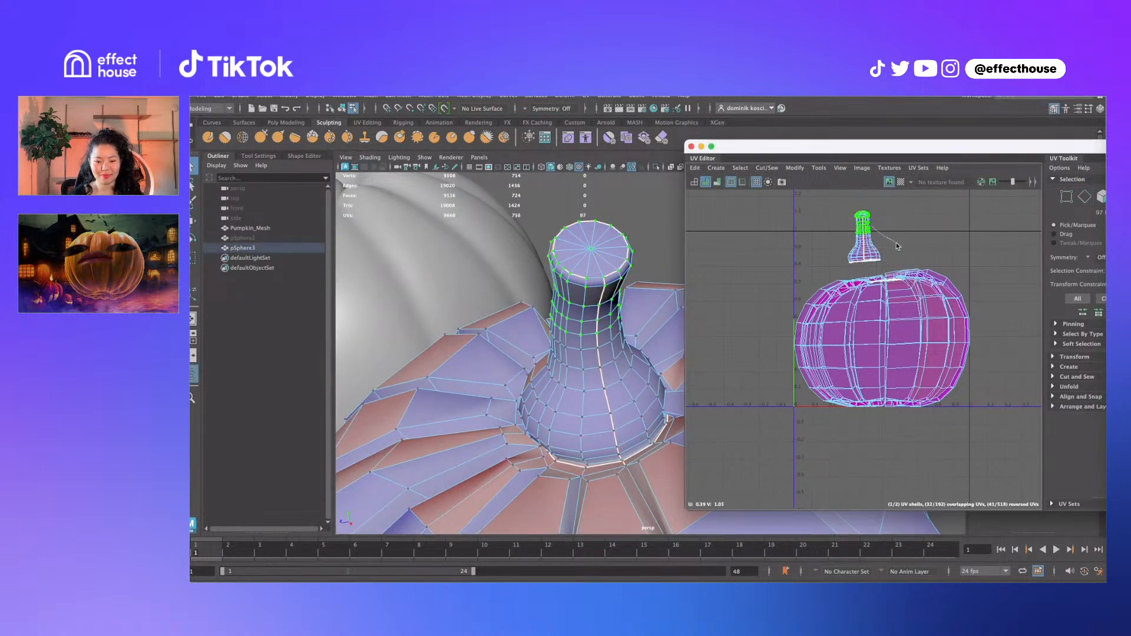
pyautogui.keyDown('ctrl'); pyautogui.moveTo(897, 244); pyautogui.dragTo(753, 229, button='right'); pyautogui.keyUp('ctrl')
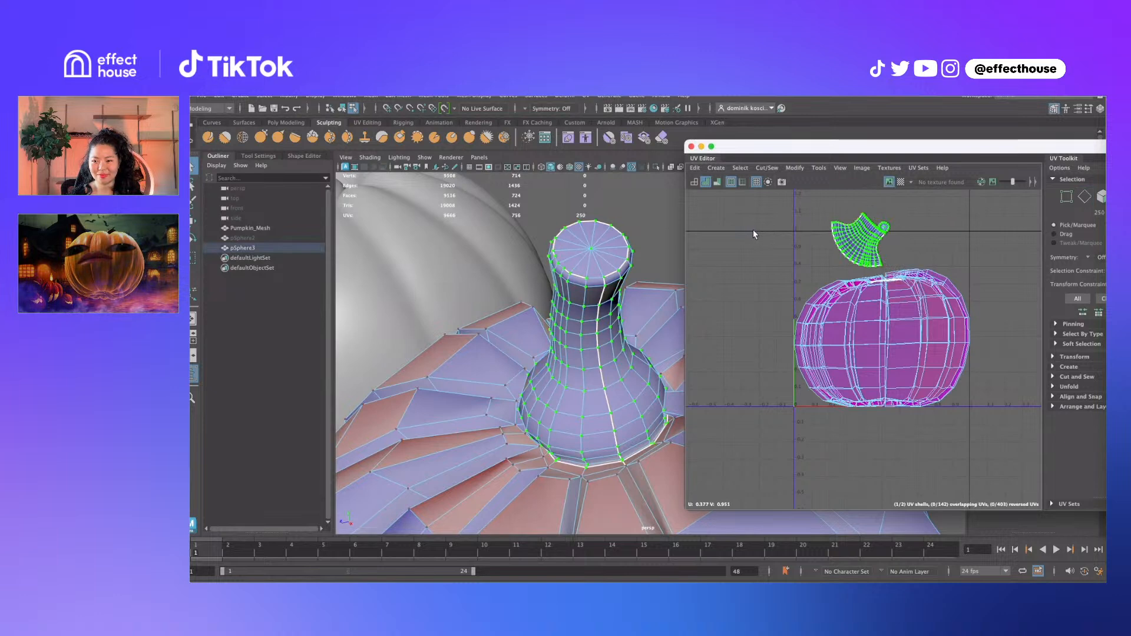
pyautogui.keyDown('alt'); pyautogui.moveTo(833, 238); pyautogui.dragTo(849, 237, button='right'); pyautogui.keyUp('alt')
pyautogui.keyDown('alt'); pyautogui.moveTo(848, 241); pyautogui.dragTo(828, 255, button='middle'); pyautogui.keyUp('alt')
pyautogui.press('w')
pyautogui.press('e')
pyautogui.moveTo(911, 281); pyautogui.dragTo(900, 215)
# Position the flattened stem shell above the pumpkin's UVs and start creating a new cube
pyautogui.keyDown('alt'); pyautogui.moveTo(895, 221); pyautogui.dragTo(860, 192, button='middle'); pyautogui.keyUp('alt')
pyautogui.scroll(-10, 590, 403)
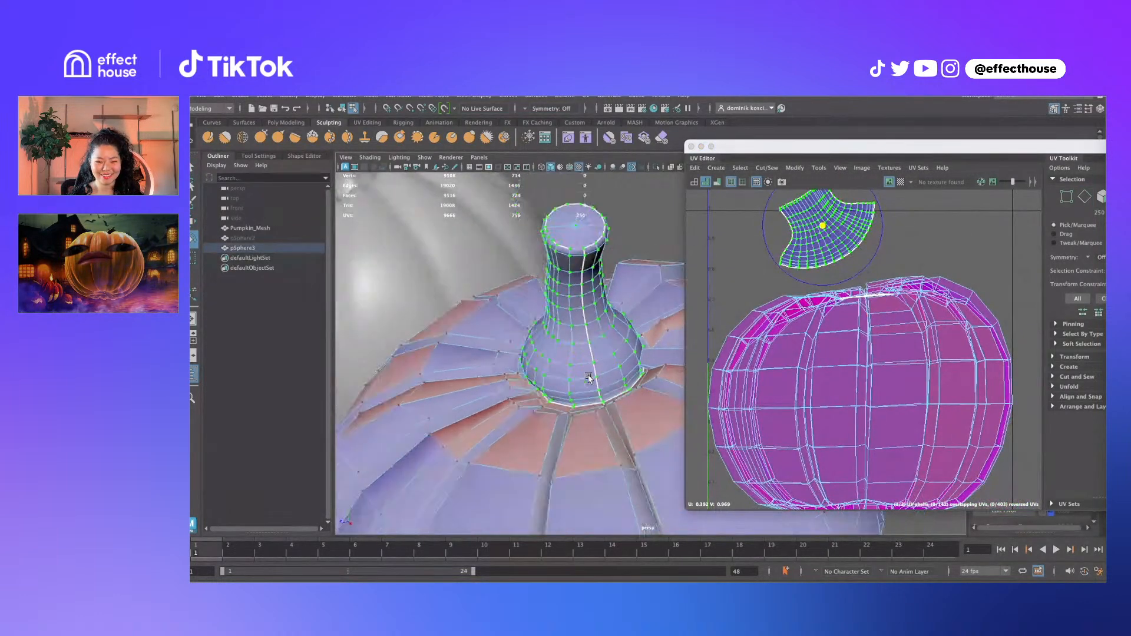
pyautogui.click(841, 147)
pyautogui.press('w')
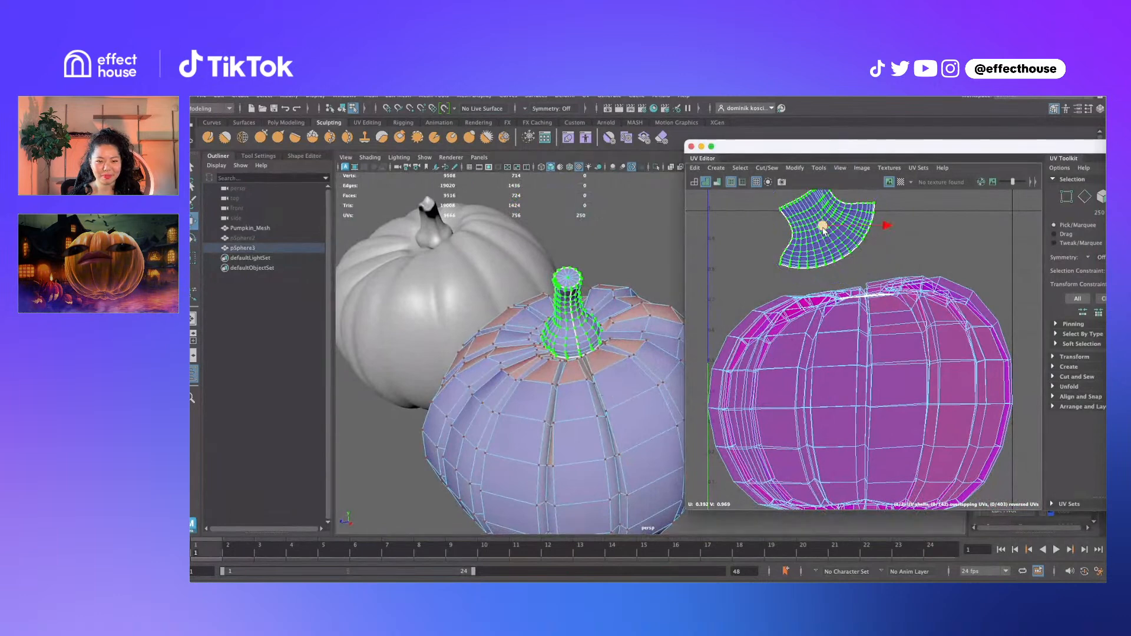
pyautogui.moveTo(823, 226); pyautogui.dragTo(778, 250)
pyautogui.scroll(-2, 516, 305)
pyautogui.scroll(-2, 515, 306)
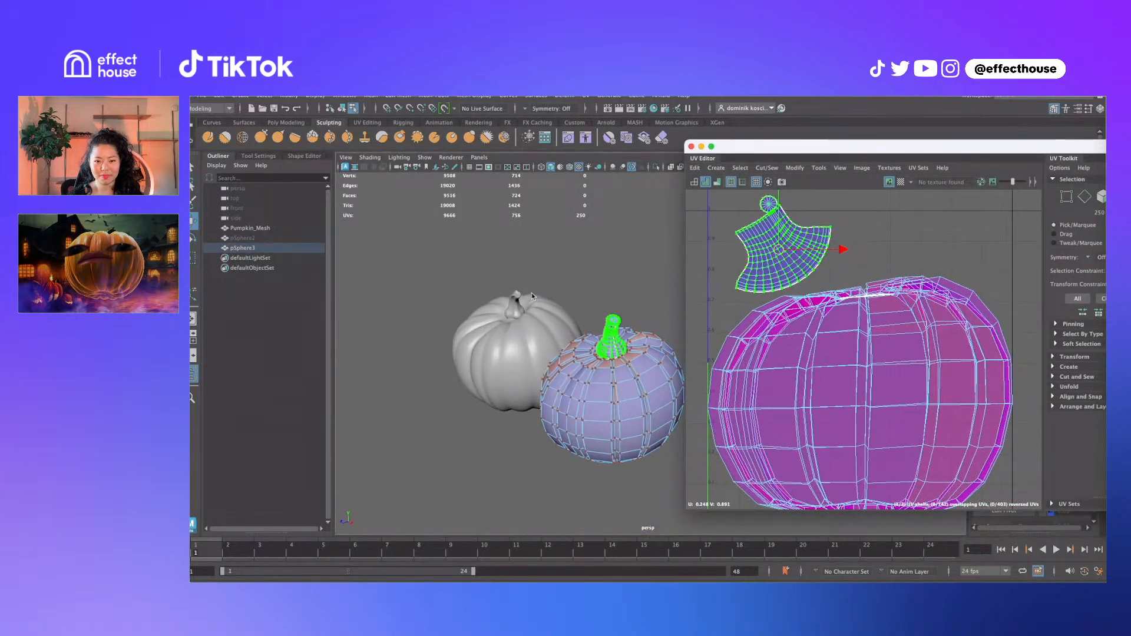
pyautogui.click(241, 96)
pyautogui.moveTo(260, 132)
pyautogui.click(401, 142)
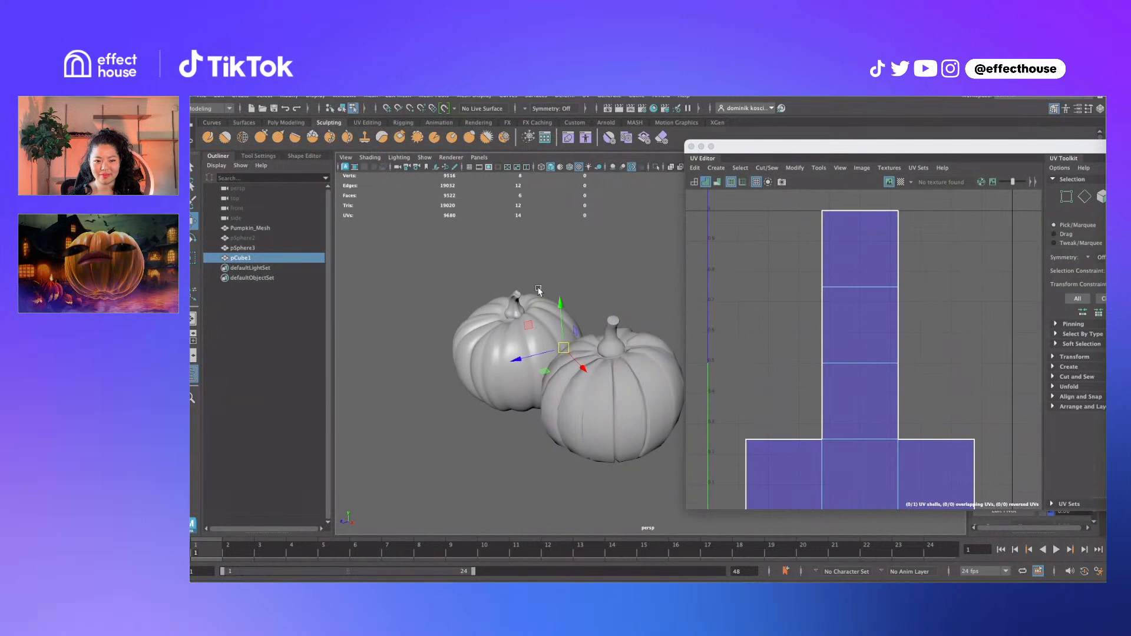
pyautogui.moveTo(564, 289); pyautogui.dragTo(561, 216)
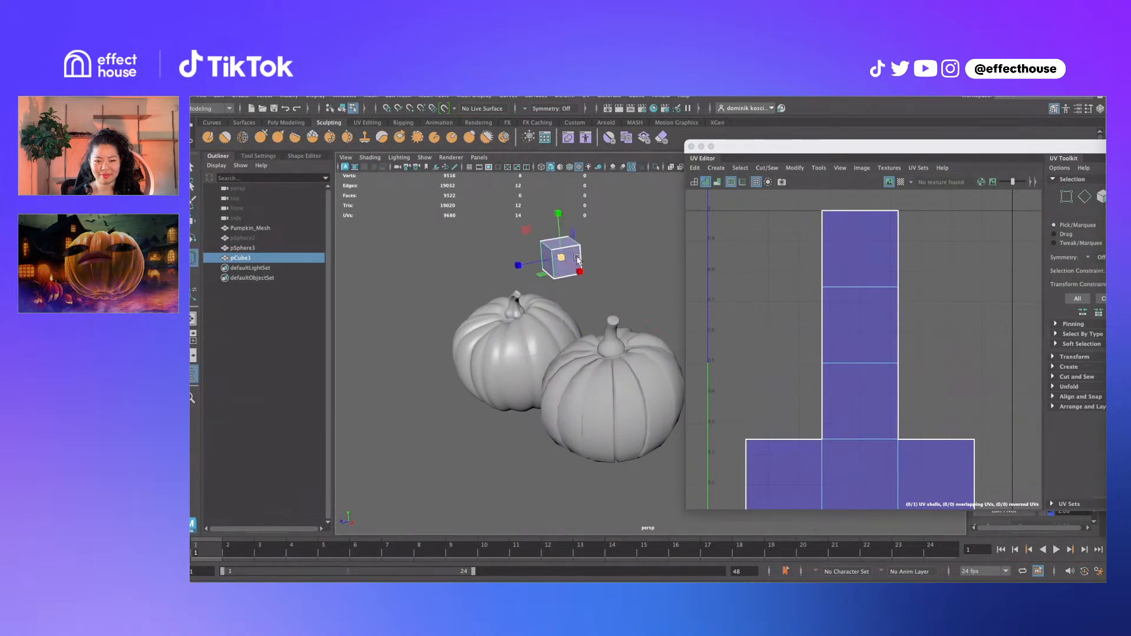
pyautogui.keyDown('shift'); pyautogui.click(610, 381); pyautogui.keyUp('shift')
pyautogui.press('q')
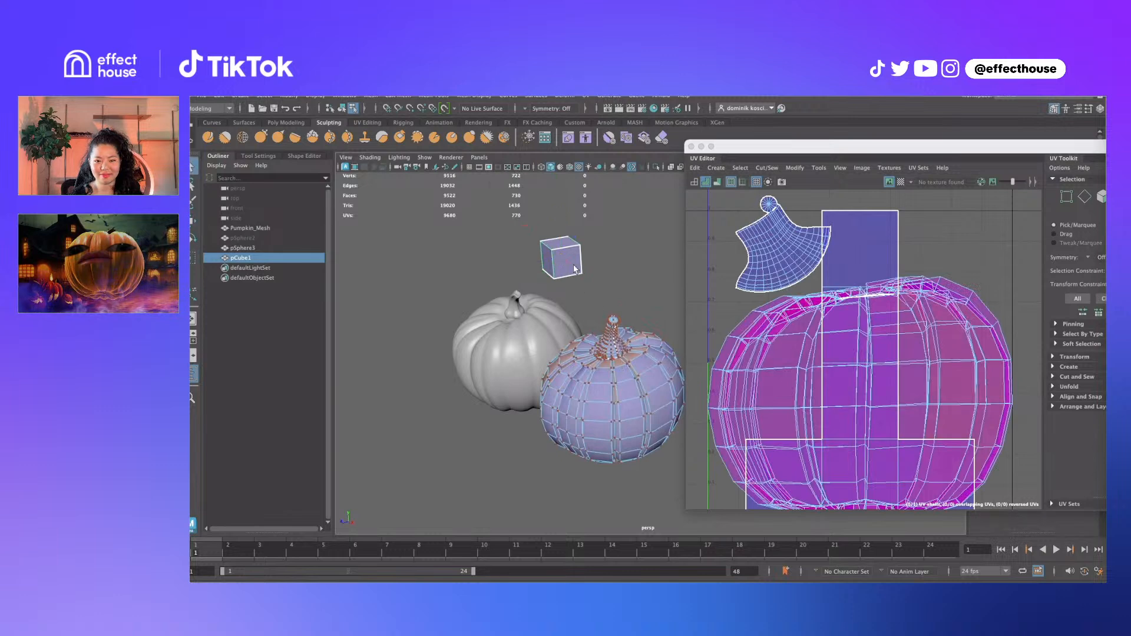
pyautogui.click(576, 259)
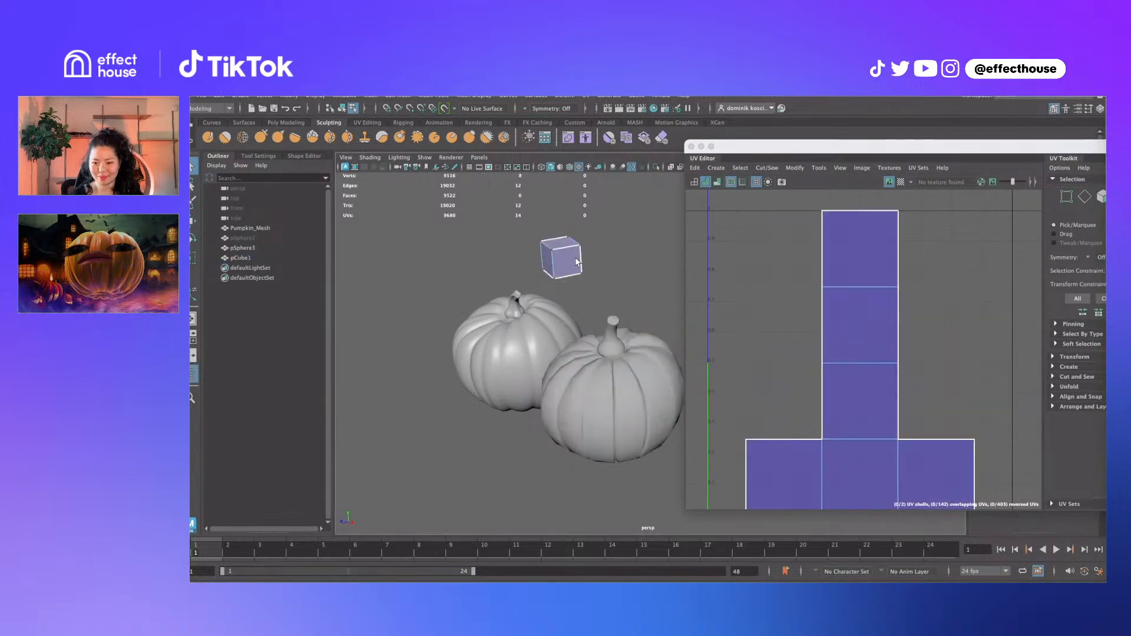
pyautogui.press('Delete')
pyautogui.click(624, 371)
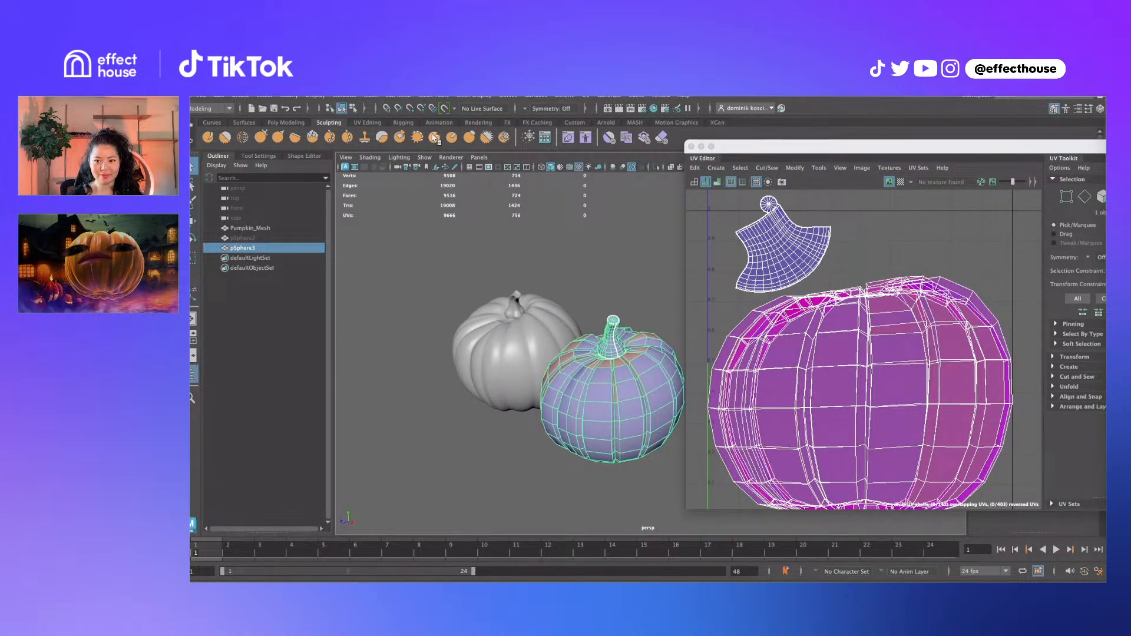
pyautogui.click(240, 96)
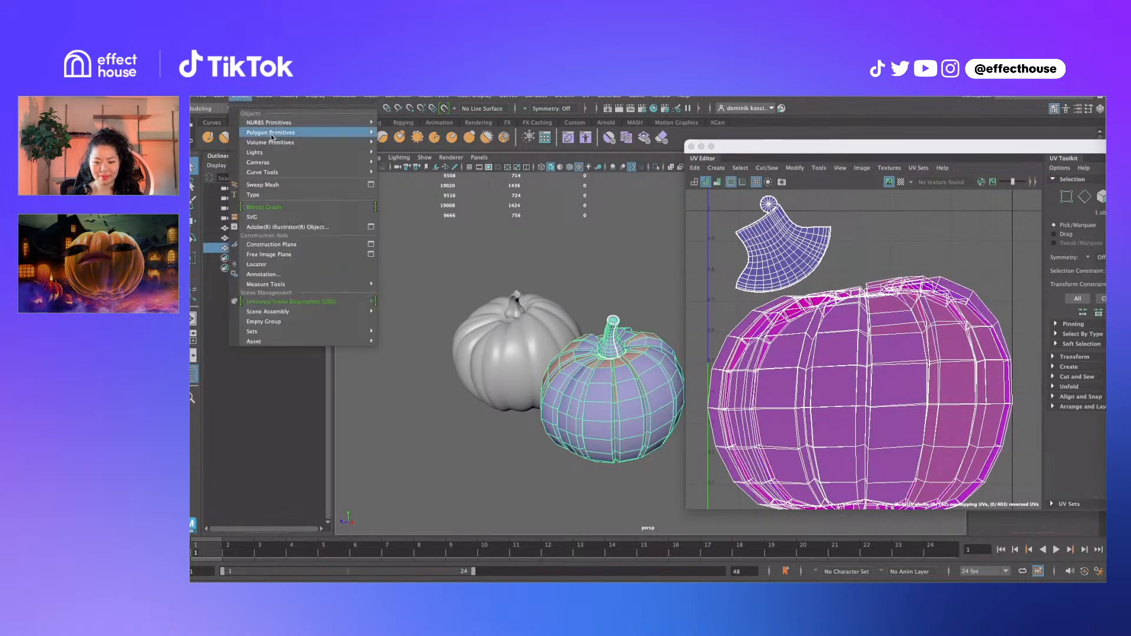
pyautogui.moveTo(274, 134)
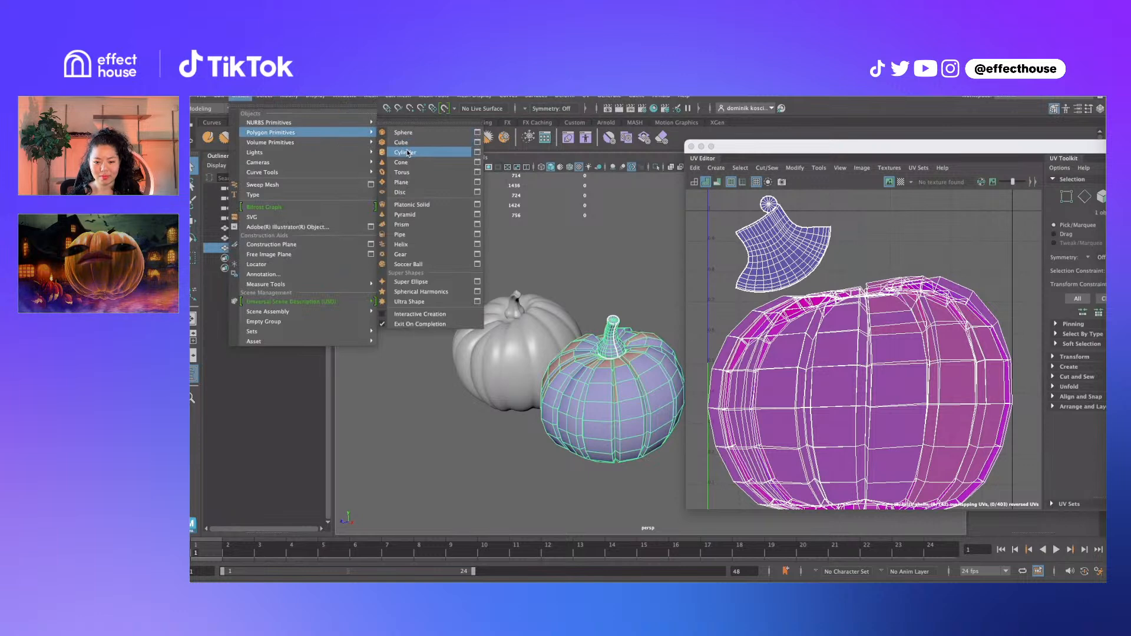
pyautogui.click(408, 154)
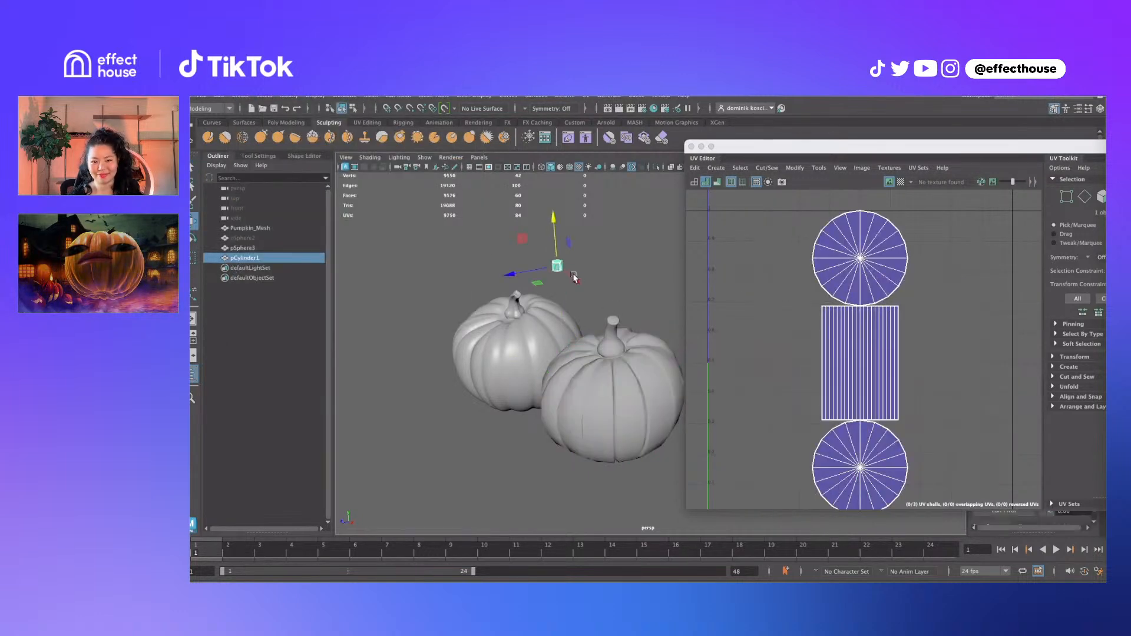
pyautogui.press('r')
pyautogui.moveTo(557, 265); pyautogui.dragTo(556, 236)
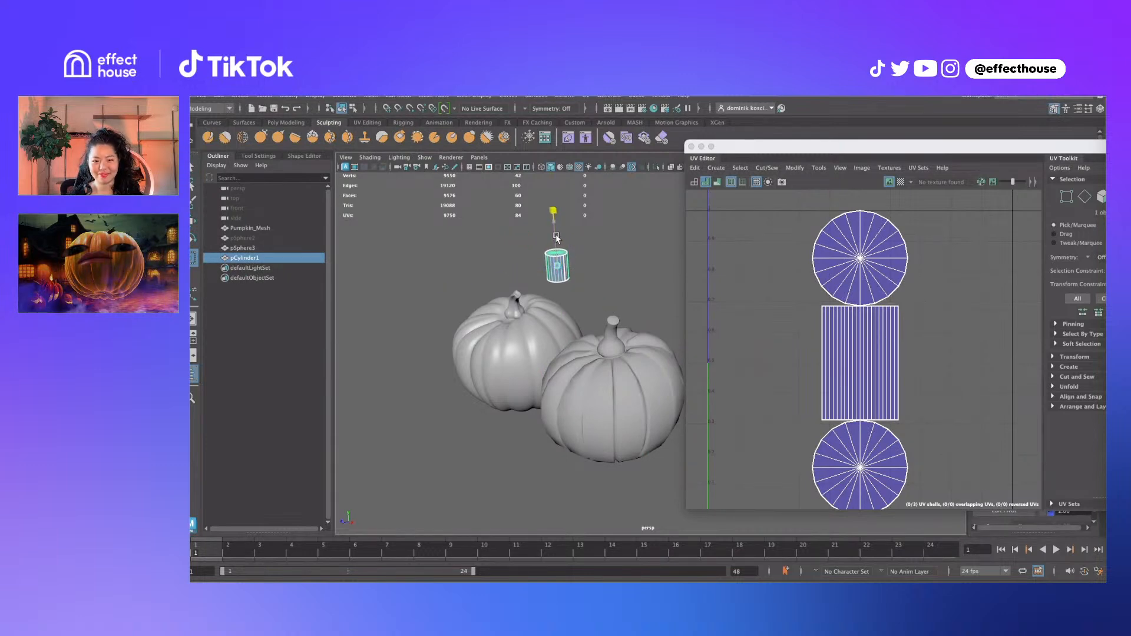
pyautogui.press('q')
pyautogui.click(592, 254)
pyautogui.click(561, 270)
pyautogui.press('Delete')
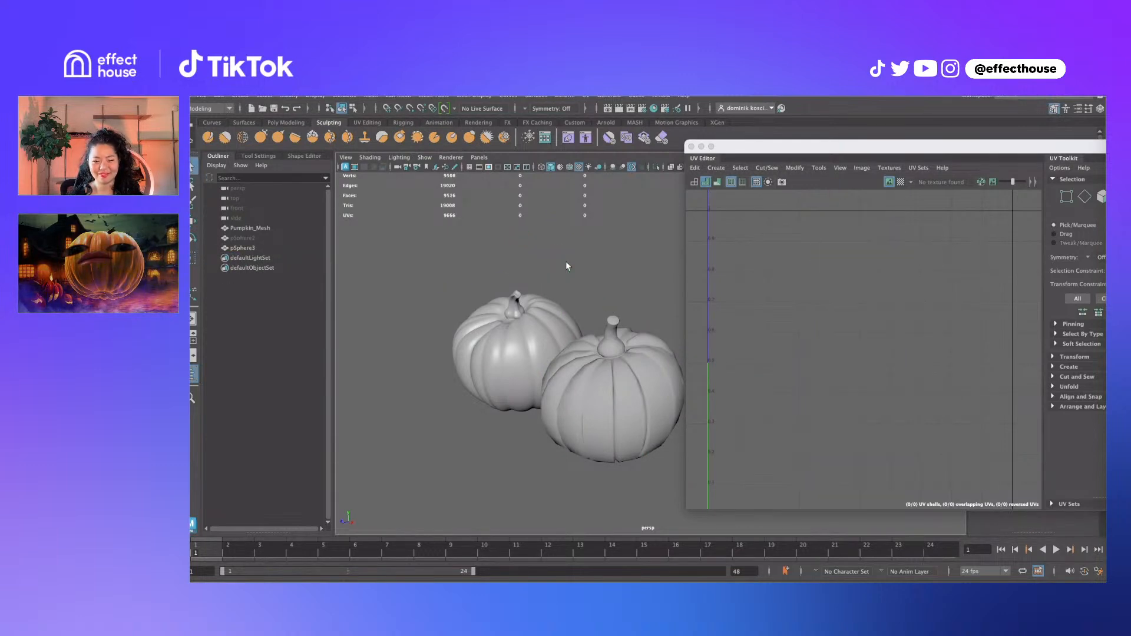
pyautogui.click(619, 397)
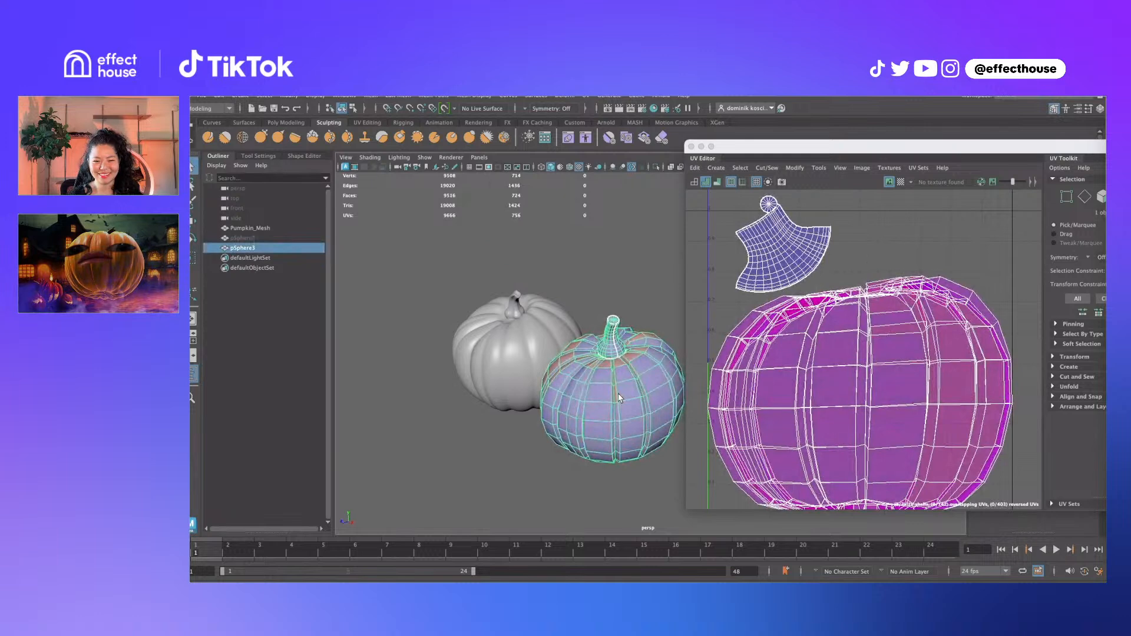
# Select edges around the right pumpkin's underside and cut its UVs along them
pyautogui.keyDown('alt'); pyautogui.moveTo(588, 371); pyautogui.dragTo(565, 338, button='middle'); pyautogui.keyUp('alt')
pyautogui.keyDown('alt'); pyautogui.moveTo(565, 338); pyautogui.dragTo(566, 350); pyautogui.keyUp('alt')
pyautogui.keyDown('alt'); pyautogui.moveTo(566, 350); pyautogui.dragTo(609, 338, button='right'); pyautogui.keyUp('alt')
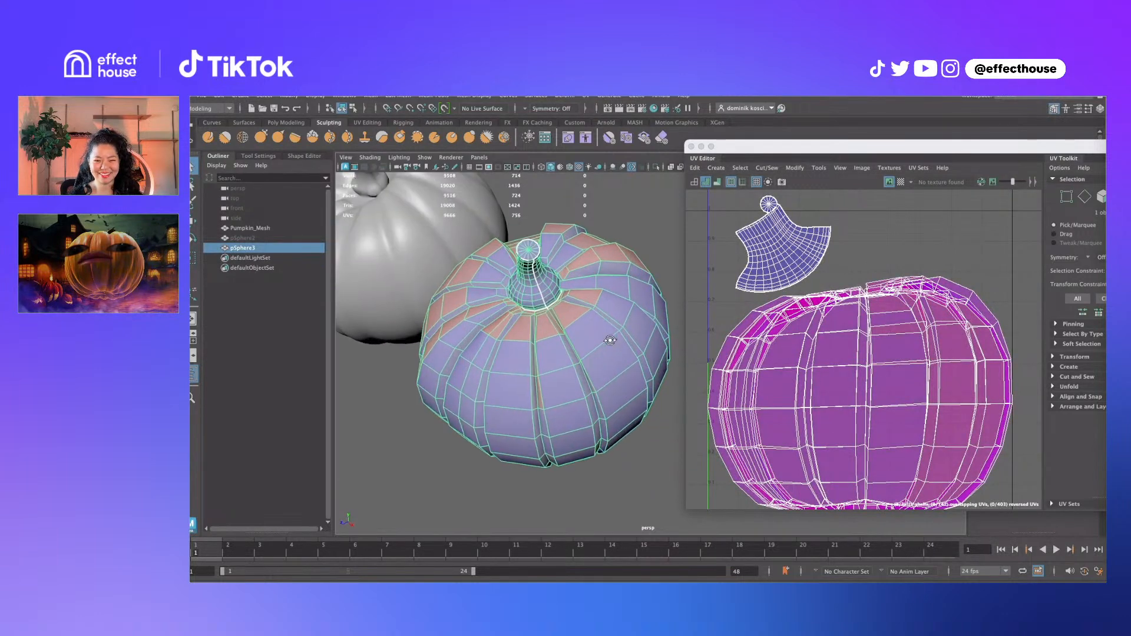
pyautogui.keyDown('alt'); pyautogui.moveTo(609, 338); pyautogui.dragTo(541, 335); pyautogui.keyUp('alt')
pyautogui.moveTo(541, 335); pyautogui.dragTo(542, 318, button='right')
pyautogui.keyDown('alt'); pyautogui.moveTo(593, 395); pyautogui.dragTo(596, 276); pyautogui.keyUp('alt')
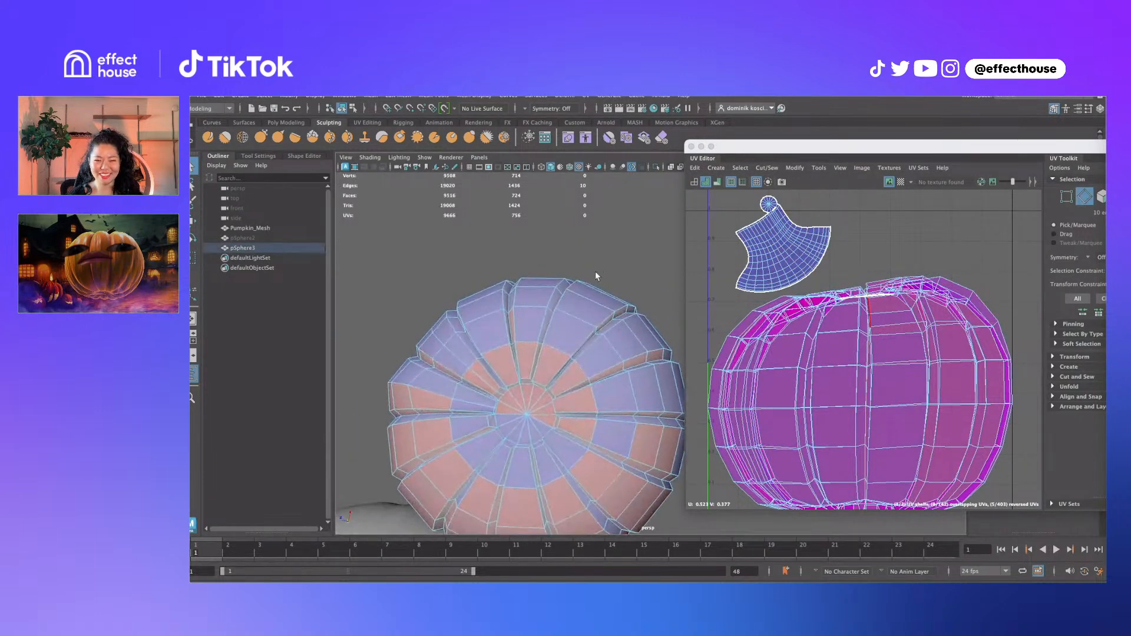
pyautogui.keyDown('shift'); pyautogui.moveTo(850, 338); pyautogui.dragTo(806, 349, button='right'); pyautogui.keyUp('shift')
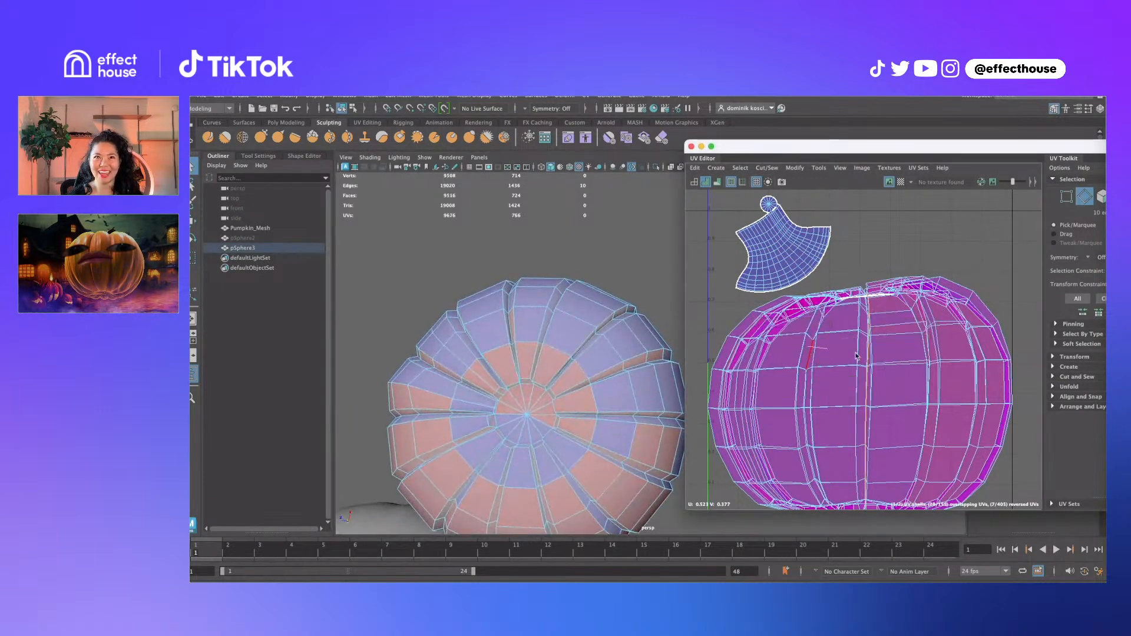
# Select the pumpkin body's UV shell and unfold it flat
pyautogui.moveTo(897, 348); pyautogui.dragTo(835, 380)
pyautogui.keyDown('ctrl'); pyautogui.moveTo(843, 366); pyautogui.dragTo(896, 411, button='right'); pyautogui.keyUp('ctrl')
pyautogui.keyDown('shift'); pyautogui.moveTo(805, 414); pyautogui.dragTo(737, 411, button='right'); pyautogui.keyUp('shift')
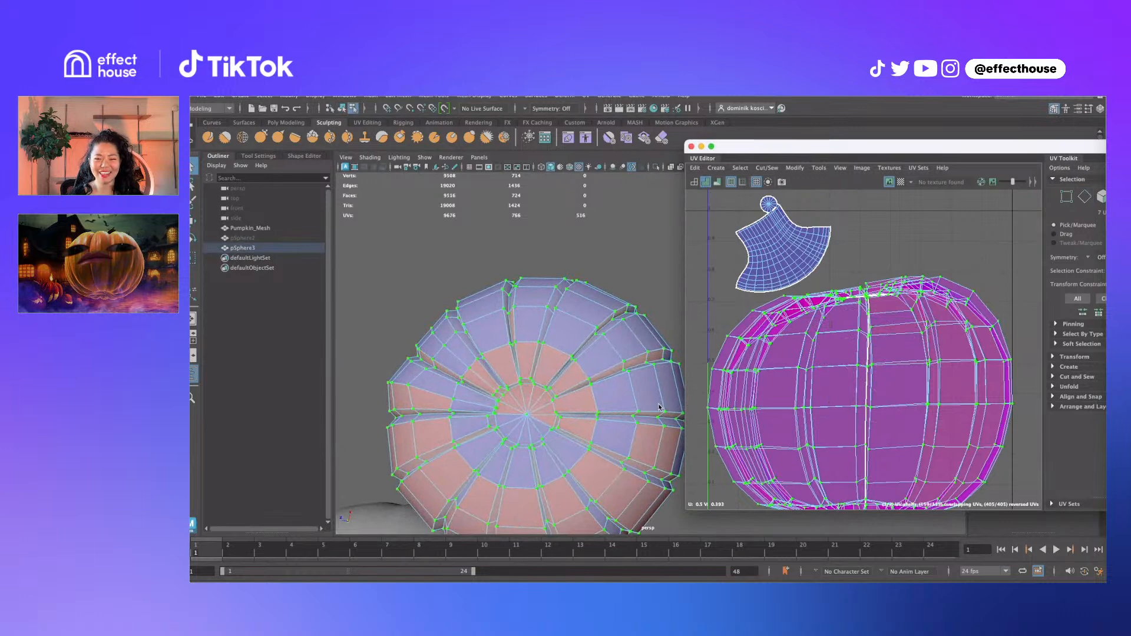
pyautogui.scroll(-3, 861, 350)
pyautogui.scroll(5, 891, 368)
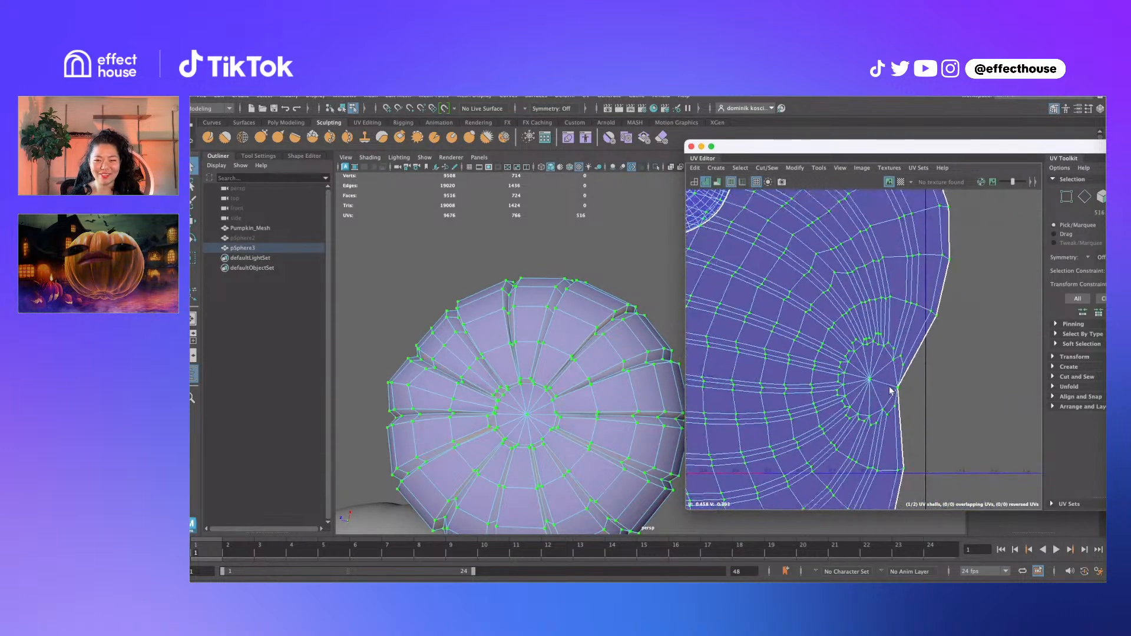
# Select adjacent UV edges, then reselect the right pumpkin to show its UVs
pyautogui.moveTo(891, 366); pyautogui.dragTo(893, 355, button='right')
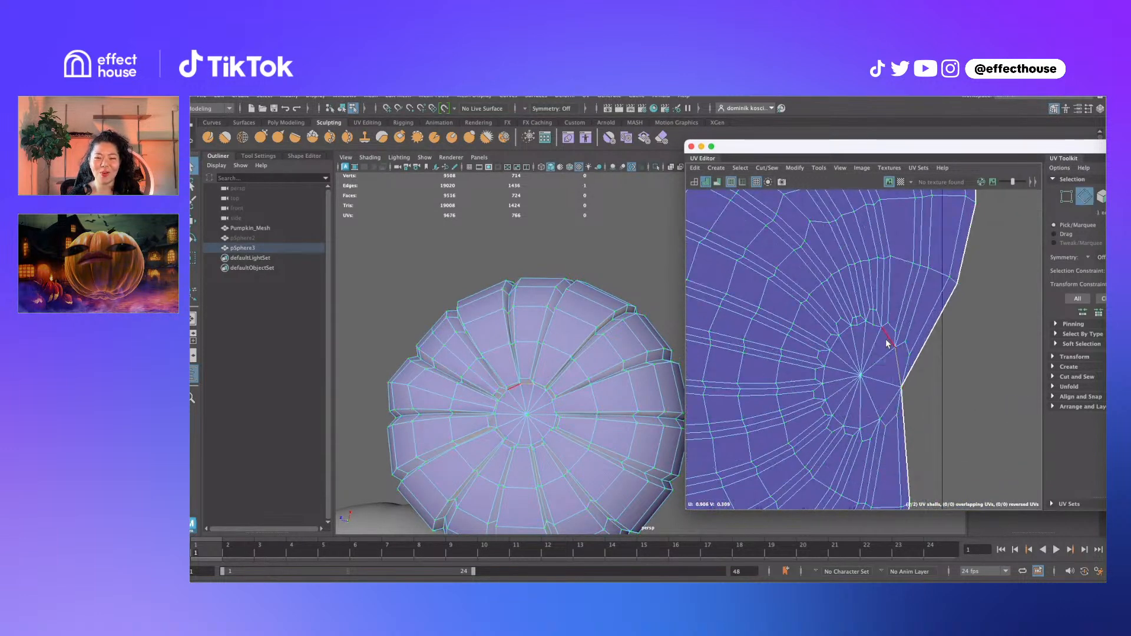
pyautogui.keyDown('shift'); pyautogui.click(887, 341); pyautogui.keyUp('shift')
pyautogui.scroll(-3, 629, 395)
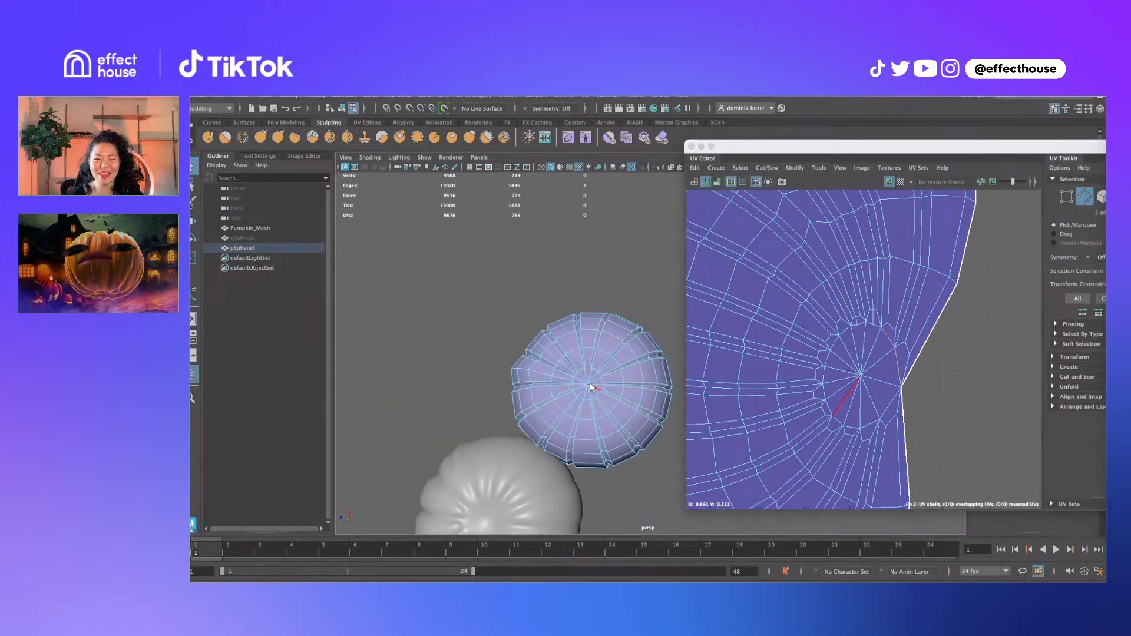
pyautogui.click(648, 288)
pyautogui.click(595, 352)
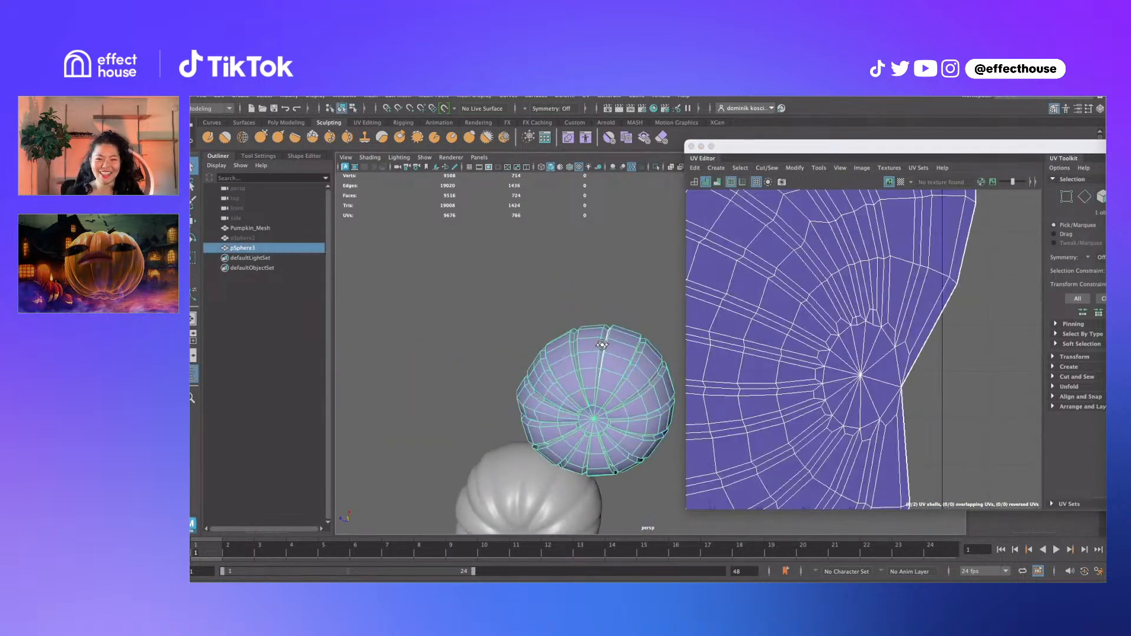
pyautogui.keyDown('alt'); pyautogui.moveTo(595, 352); pyautogui.dragTo(617, 416); pyautogui.keyUp('alt')
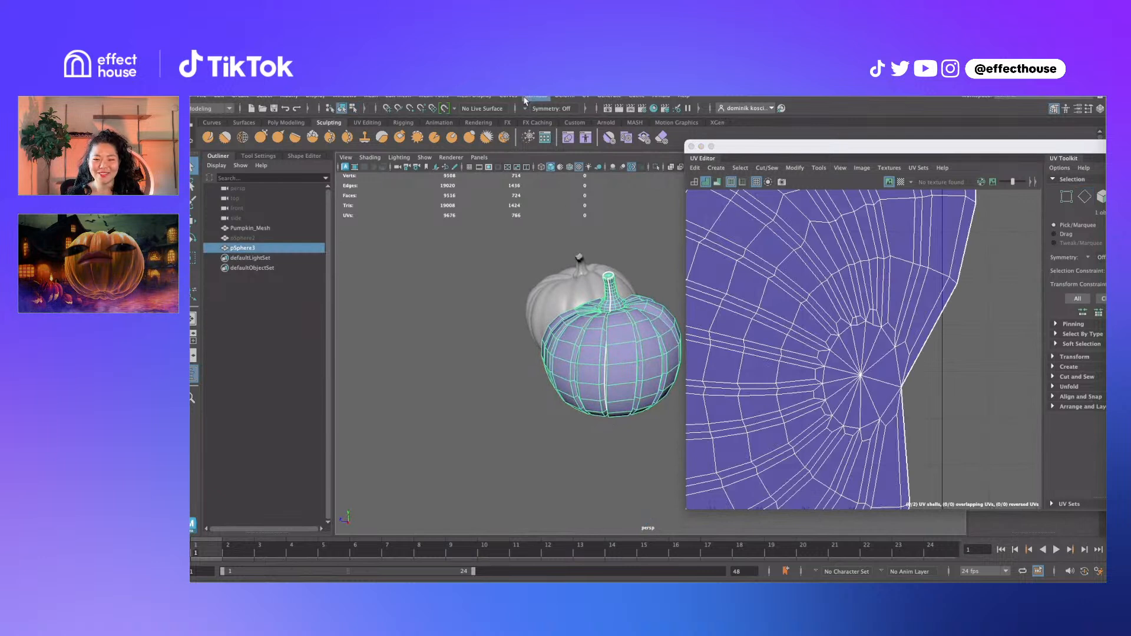
pyautogui.click(586, 98)
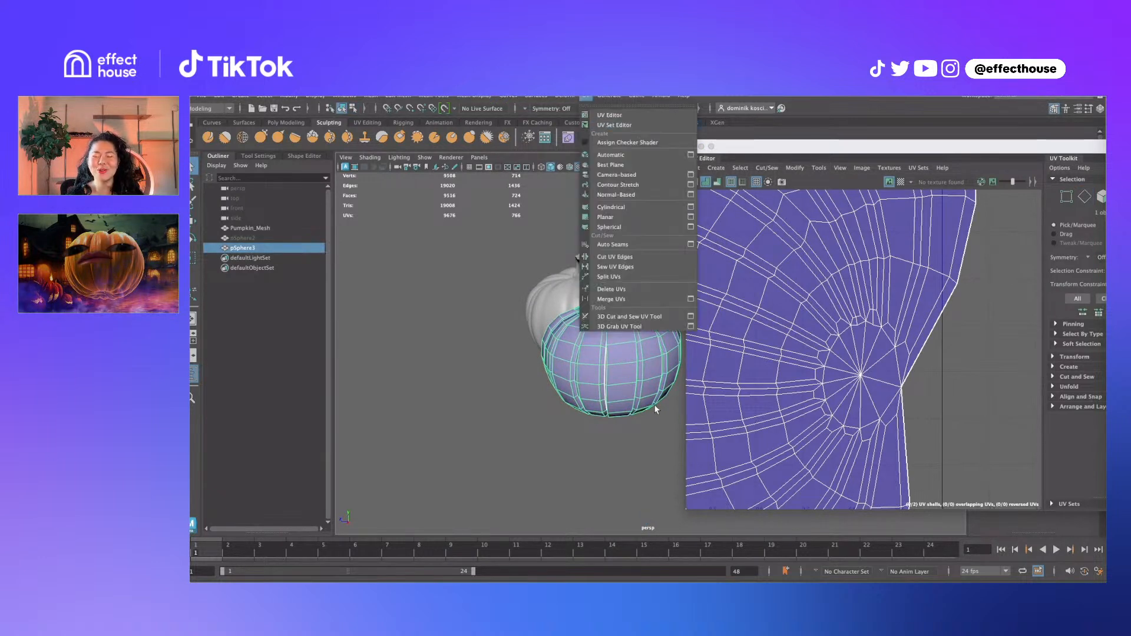
pyautogui.click(616, 216)
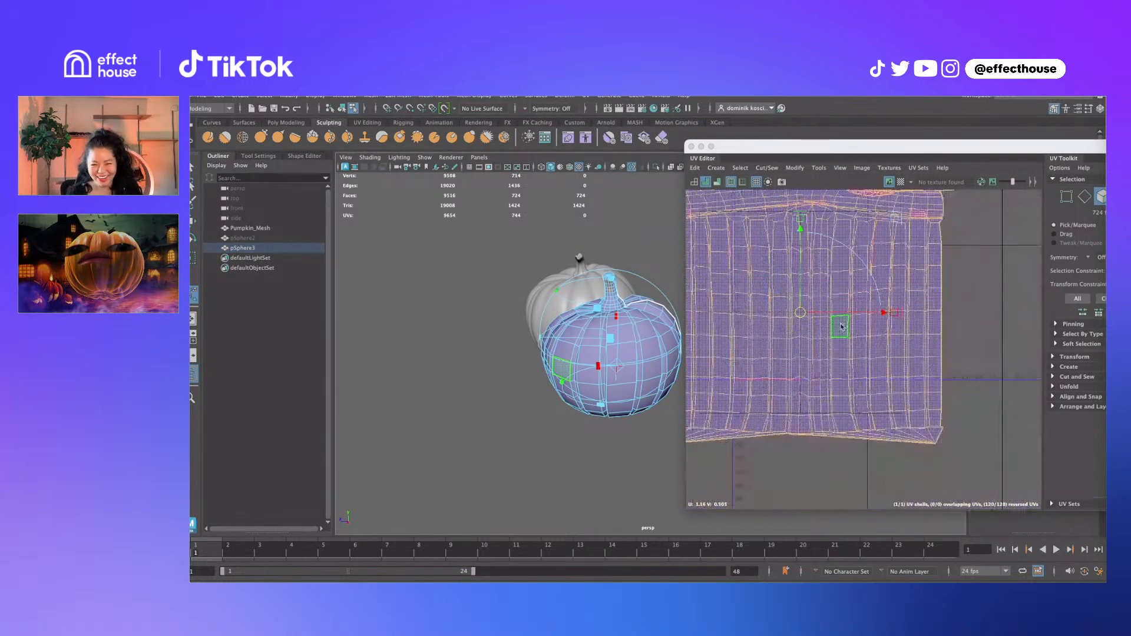
pyautogui.keyDown('alt'); pyautogui.moveTo(841, 328); pyautogui.dragTo(873, 378, button='middle'); pyautogui.keyUp('alt')
pyautogui.keyDown('alt'); pyautogui.moveTo(593, 350); pyautogui.dragTo(617, 411); pyautogui.keyUp('alt')
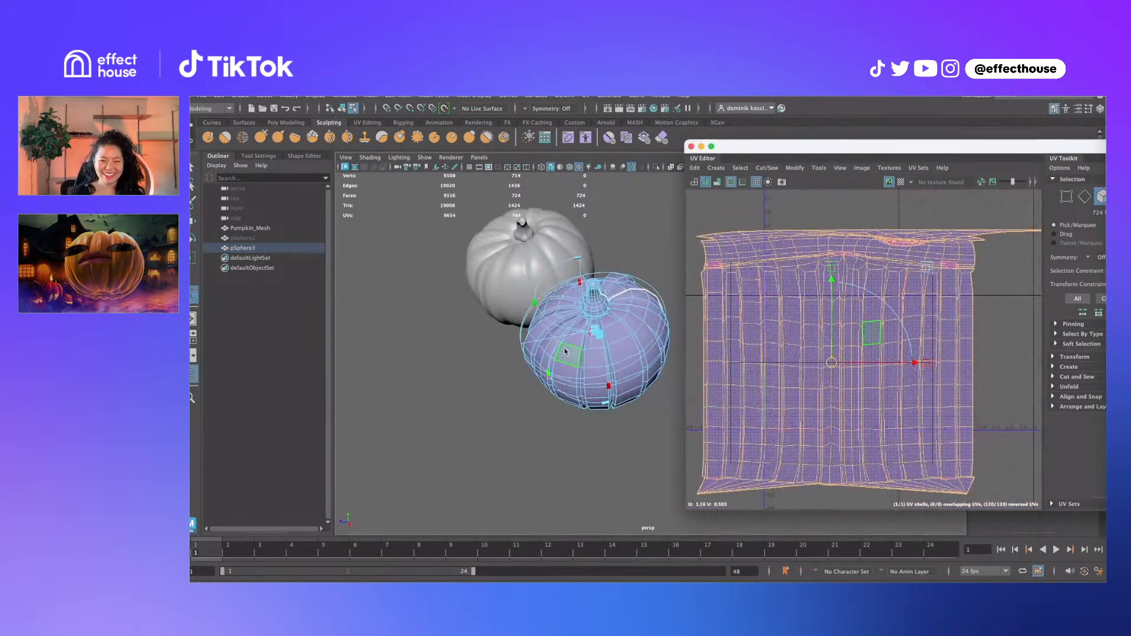
pyautogui.keyDown('alt'); pyautogui.moveTo(565, 351); pyautogui.dragTo(599, 418); pyautogui.keyUp('alt')
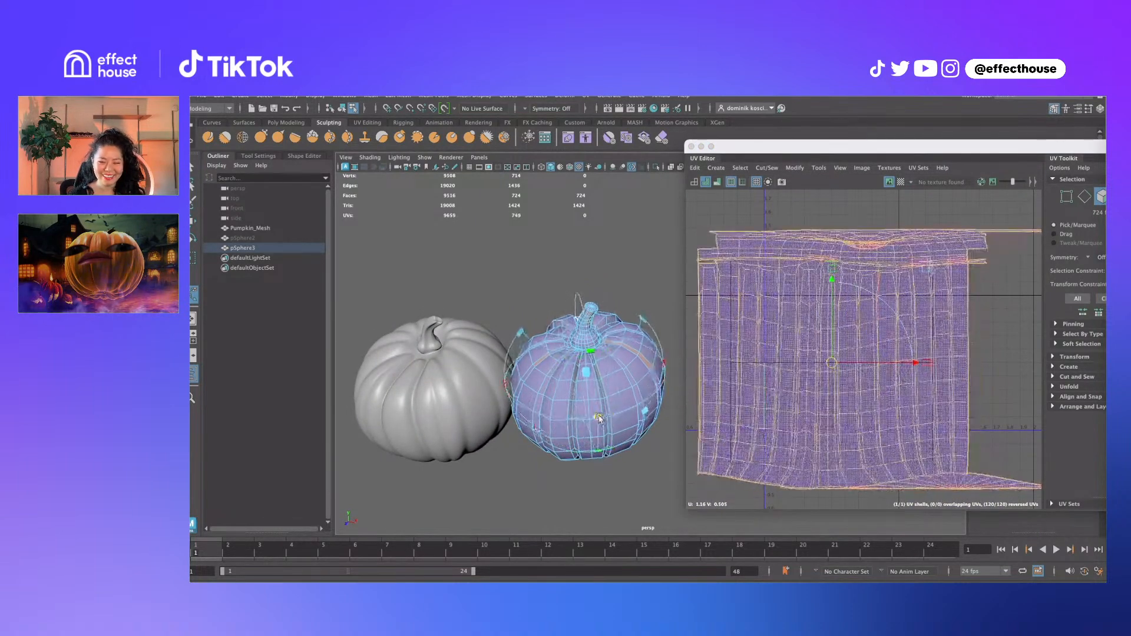
pyautogui.press('super+z')
pyautogui.press('super+z')
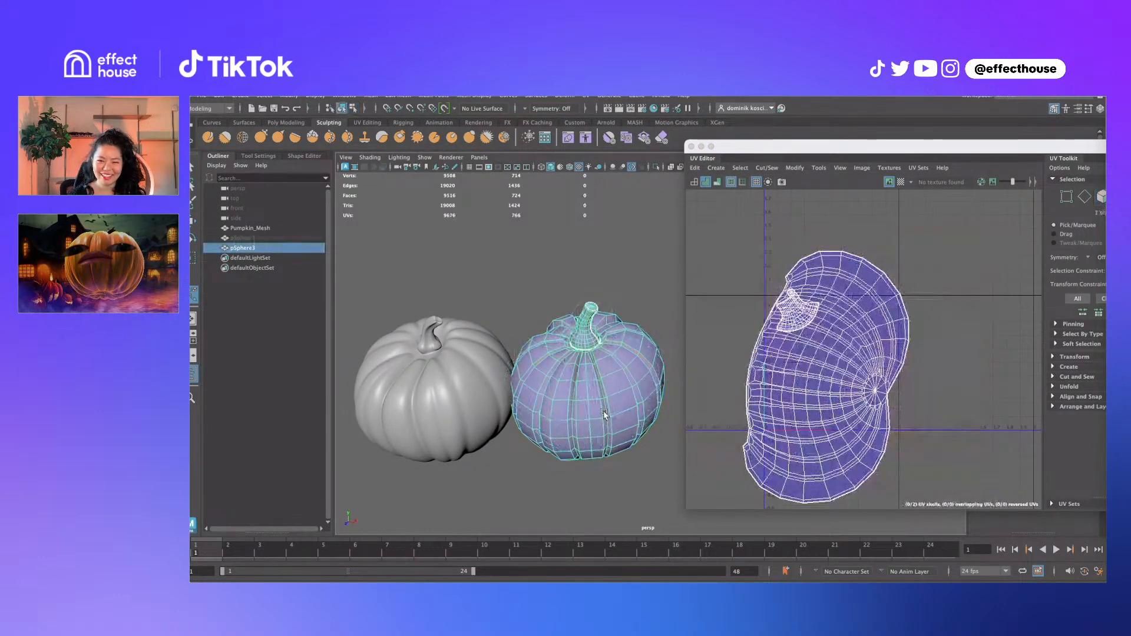
pyautogui.keyDown('alt'); pyautogui.moveTo(825, 400); pyautogui.dragTo(754, 375, button='middle'); pyautogui.keyUp('alt')
pyautogui.keyDown('alt'); pyautogui.moveTo(593, 386); pyautogui.dragTo(558, 368); pyautogui.keyUp('alt')
pyautogui.keyDown('alt'); pyautogui.moveTo(628, 403); pyautogui.dragTo(622, 354); pyautogui.keyUp('alt')
pyautogui.scroll(6, 593, 395)
pyautogui.keyDown('alt'); pyautogui.moveTo(594, 395); pyautogui.dragTo(614, 340); pyautogui.keyUp('alt')
pyautogui.press('q')
pyautogui.keyDown('alt'); pyautogui.moveTo(553, 363); pyautogui.dragTo(566, 428); pyautogui.keyUp('alt')
pyautogui.scroll(-6, 570, 423)
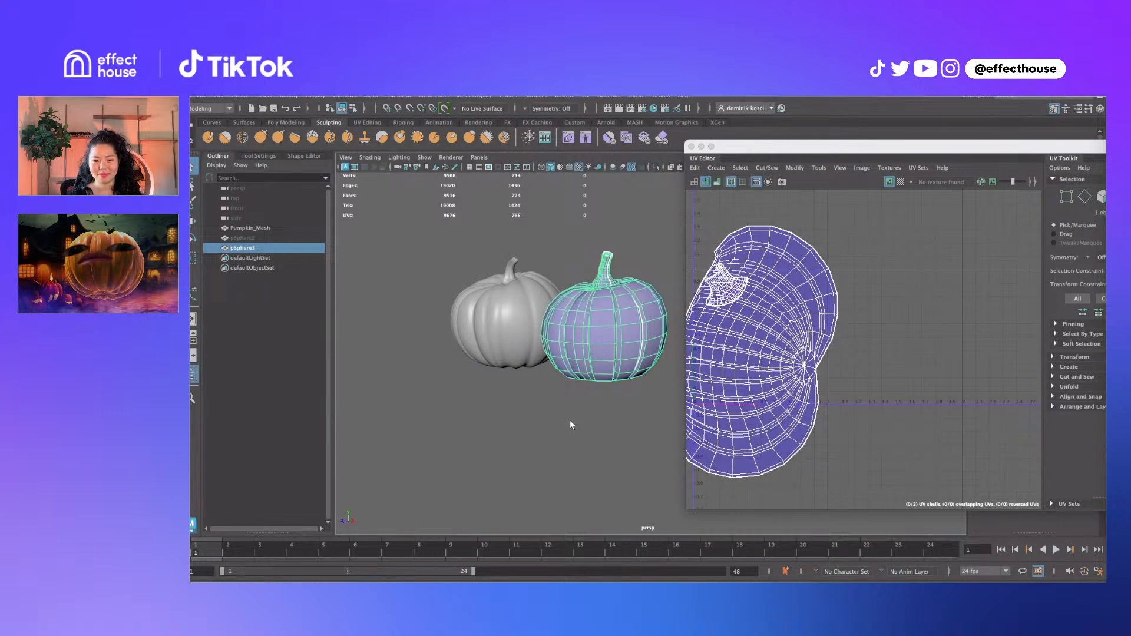
# Shrink, rotate and reposition the large pumpkin body UV shell within the UV space
pyautogui.keyDown('alt'); pyautogui.moveTo(769, 347); pyautogui.dragTo(827, 358, button='middle'); pyautogui.keyUp('alt')
pyautogui.moveTo(828, 358); pyautogui.dragTo(864, 372, button='right')
pyautogui.click(816, 345)
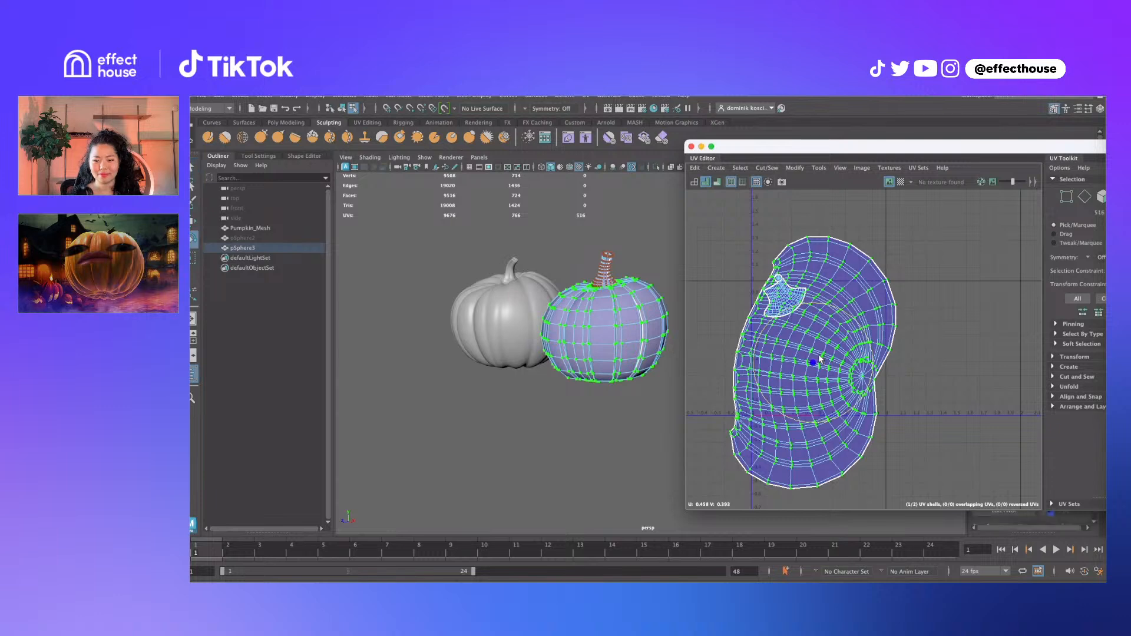
pyautogui.press('r')
pyautogui.moveTo(813, 362); pyautogui.dragTo(848, 354)
pyautogui.press('w')
pyautogui.press('e')
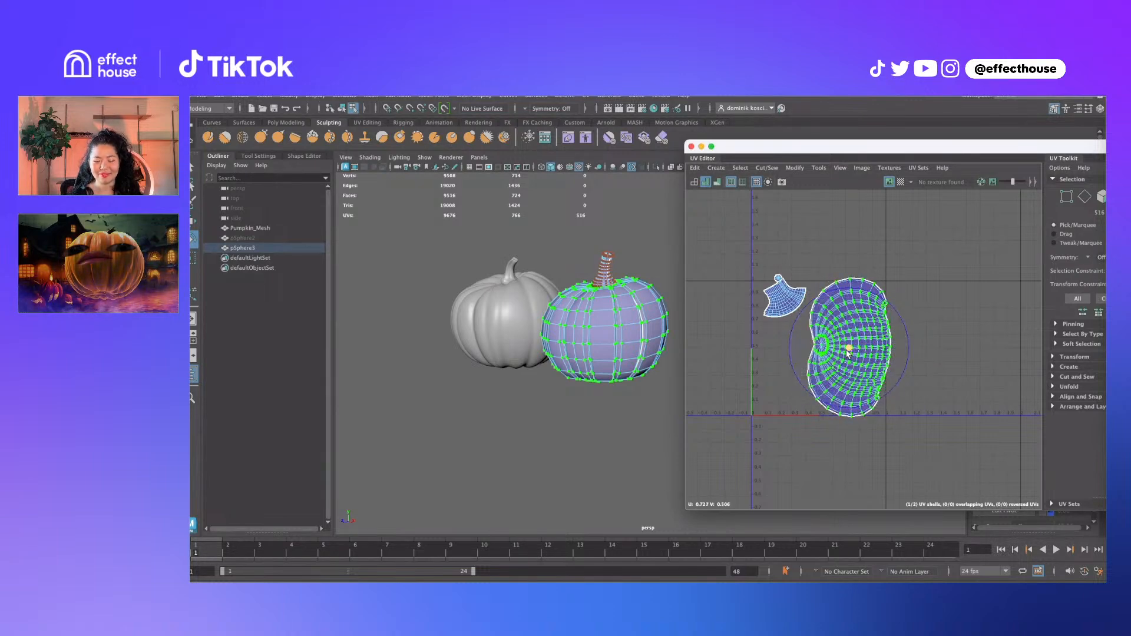
pyautogui.press('w')
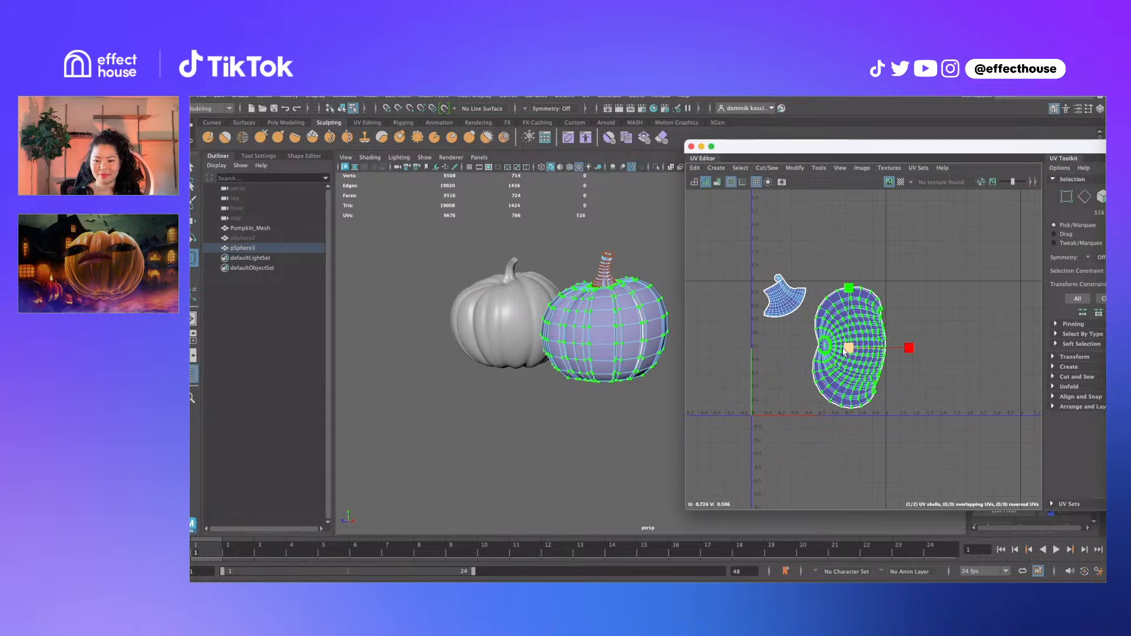
pyautogui.press('f')
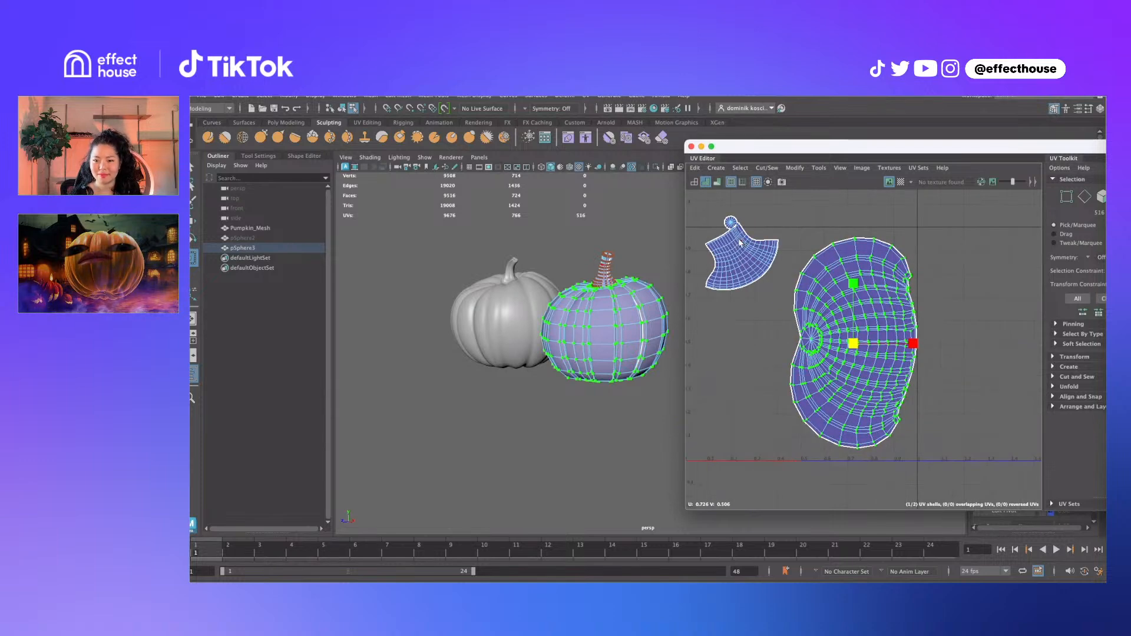
# Select the whole stem UV shell and move and scale it beside the body shell
pyautogui.moveTo(742, 244); pyautogui.dragTo(753, 289)
pyautogui.doubleClick(760, 251)
pyautogui.press('w')
pyautogui.press('r')
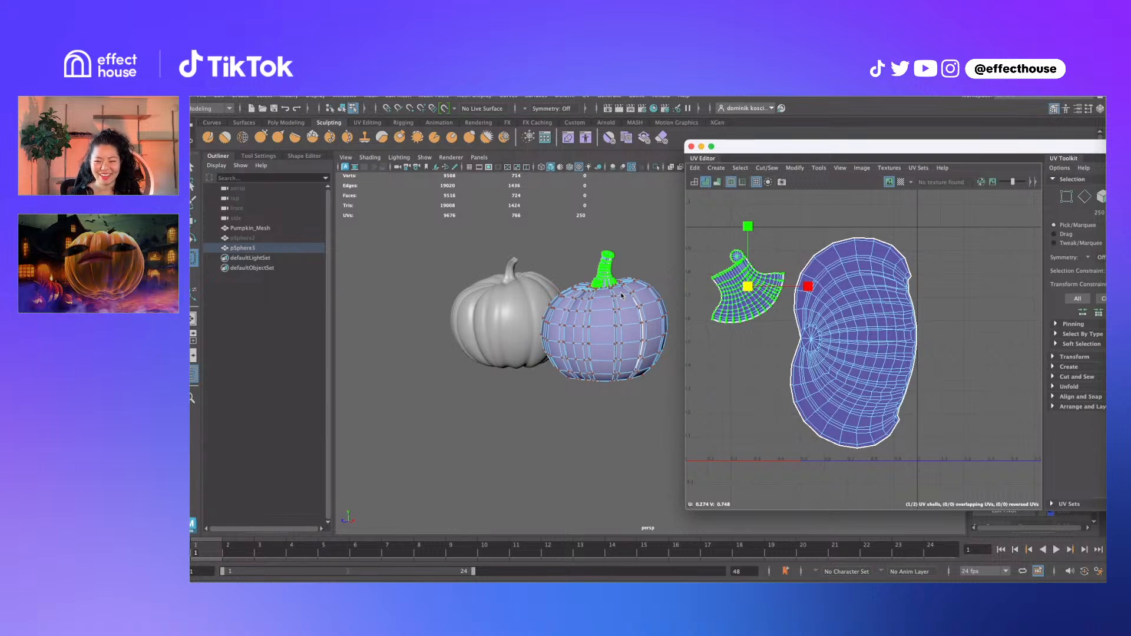
pyautogui.keyDown('alt'); pyautogui.moveTo(544, 313); pyautogui.dragTo(586, 335); pyautogui.keyUp('alt')
pyautogui.moveTo(586, 335); pyautogui.dragTo(612, 316, button='right')
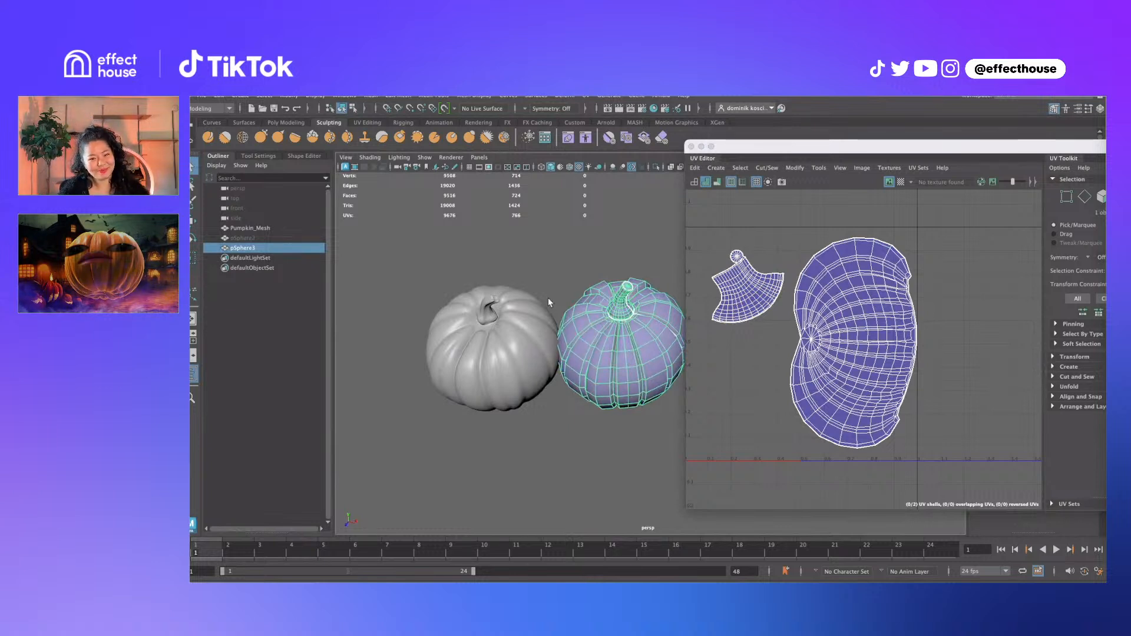
pyautogui.keyDown('alt'); pyautogui.moveTo(602, 246); pyautogui.dragTo(599, 230); pyautogui.keyUp('alt')
pyautogui.keyDown('alt'); pyautogui.moveTo(523, 395); pyautogui.dragTo(506, 398, button='middle'); pyautogui.keyUp('alt')
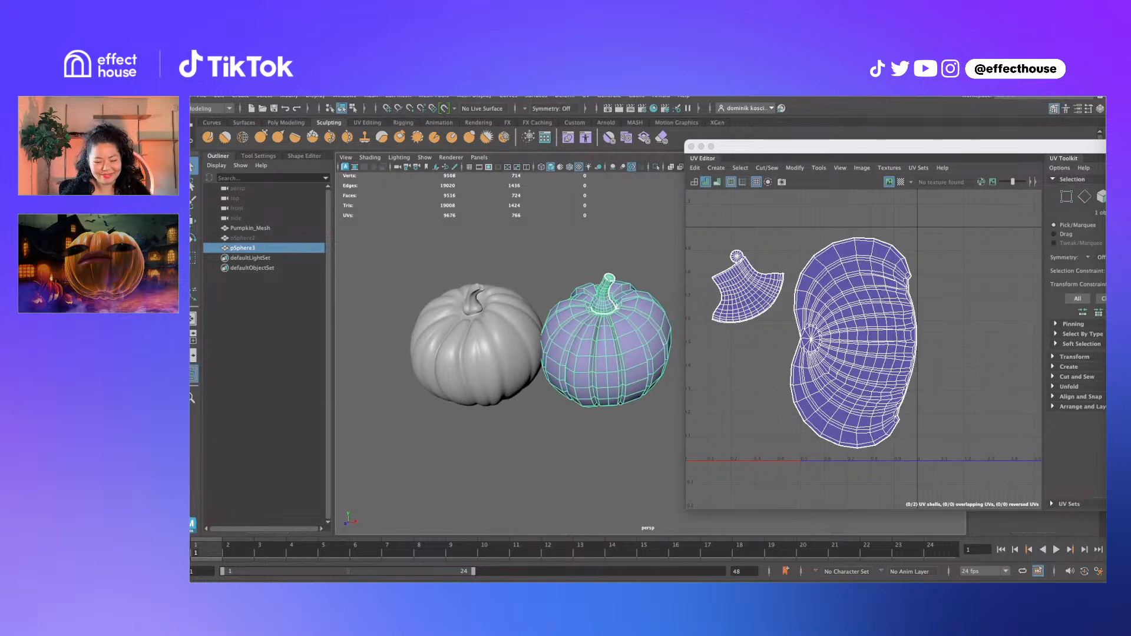
# Apply a new Spherical UV projection to pSphere3 and dismiss its manipulator
pyautogui.click(561, 97)
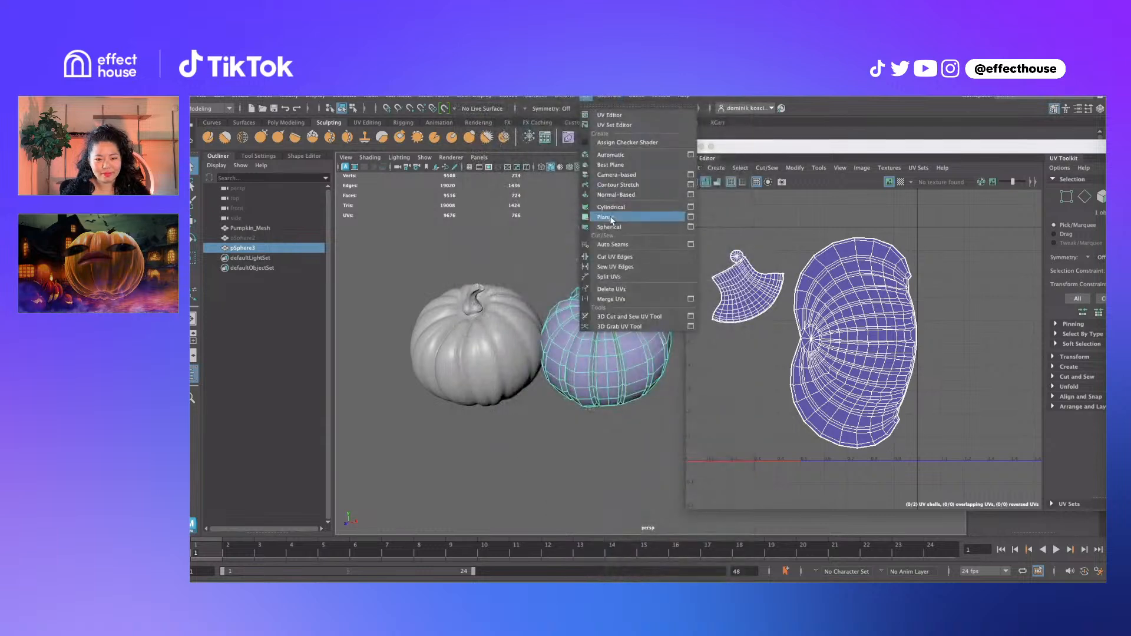
pyautogui.click(610, 227)
pyautogui.scroll(-4, 933, 325)
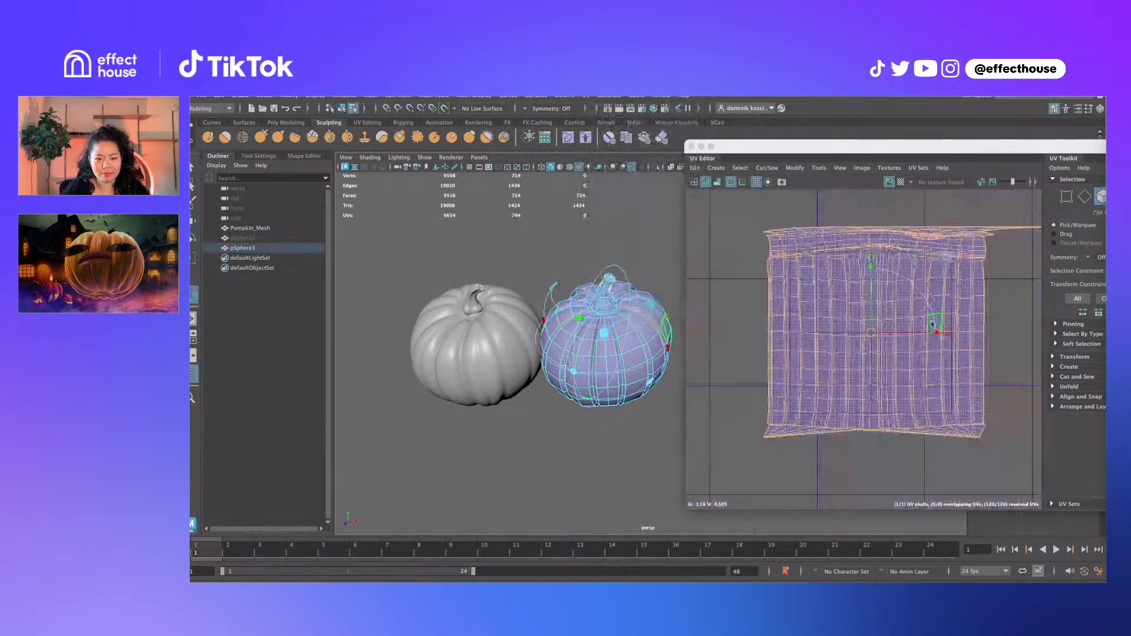
pyautogui.press('q')
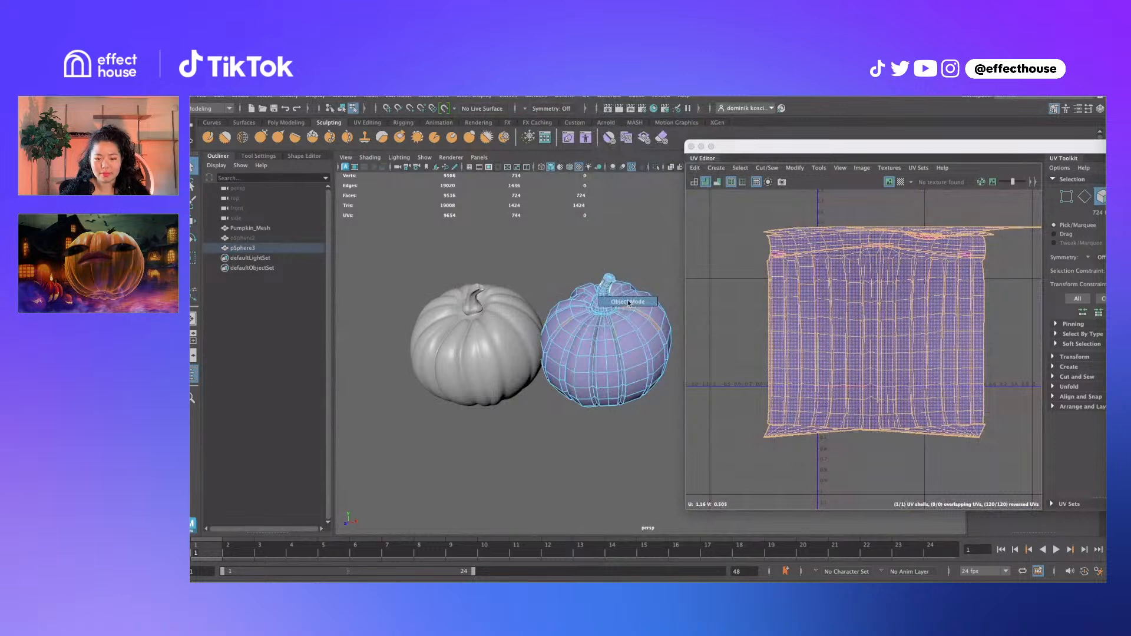
pyautogui.press('F8')
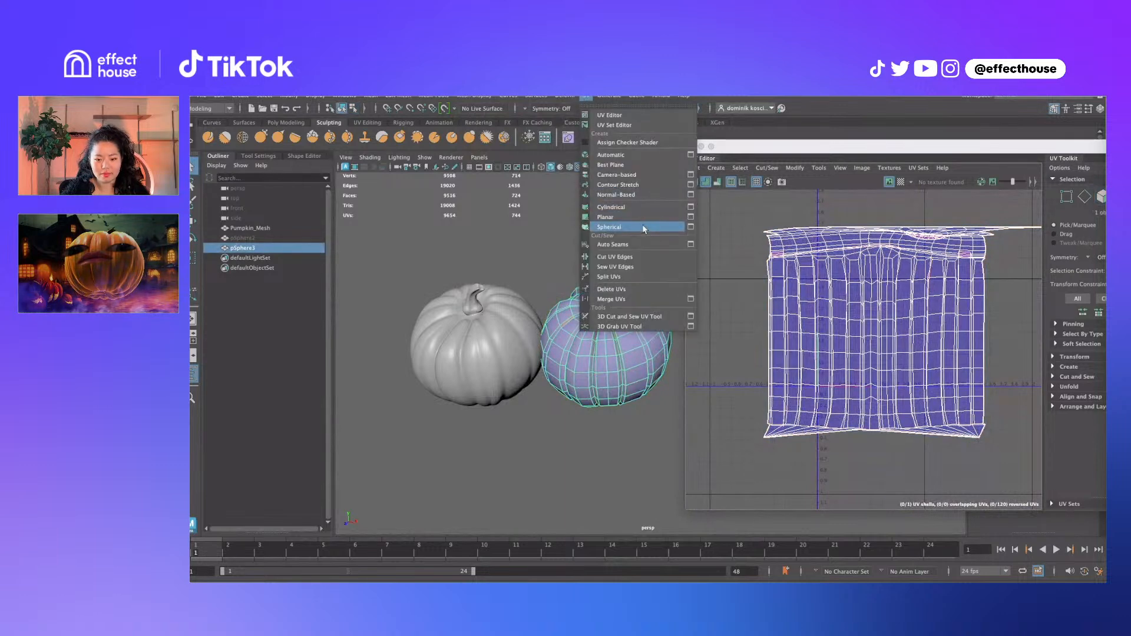
# Marquee UVs on the new layout and grow the selection to the whole shell
pyautogui.click(624, 359)
pyautogui.keyDown('alt'); pyautogui.moveTo(623, 359); pyautogui.dragTo(663, 321); pyautogui.keyUp('alt')
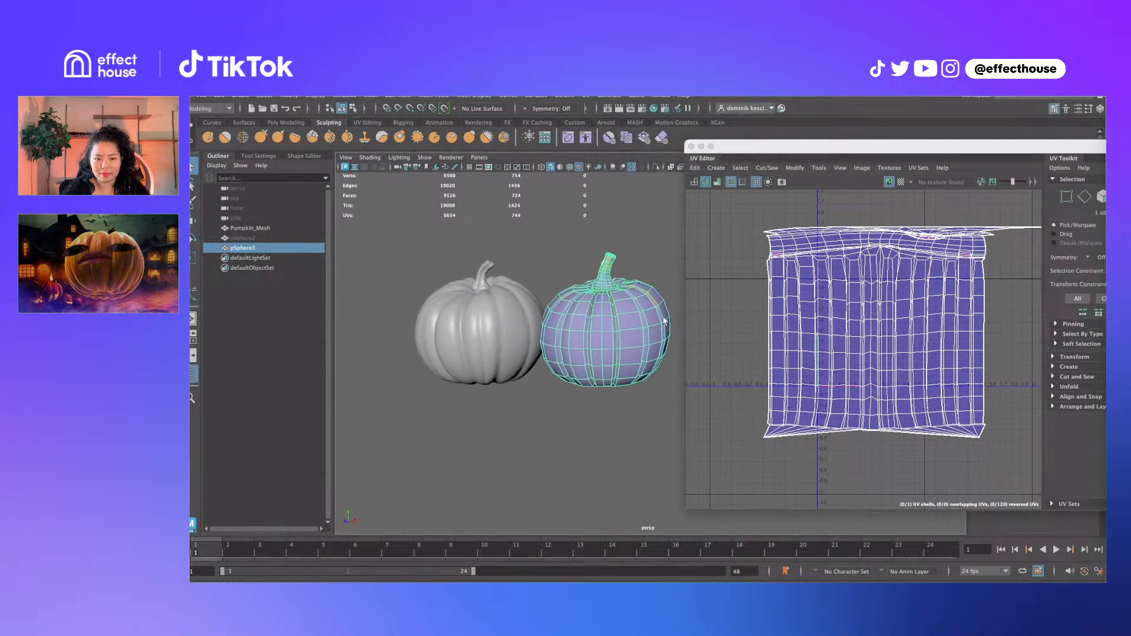
pyautogui.moveTo(961, 263); pyautogui.dragTo(980, 262, button='right')
pyautogui.moveTo(1020, 239); pyautogui.dragTo(944, 284)
pyautogui.keyDown('ctrl'); pyautogui.moveTo(953, 273); pyautogui.dragTo(782, 287, button='right'); pyautogui.keyUp('ctrl')
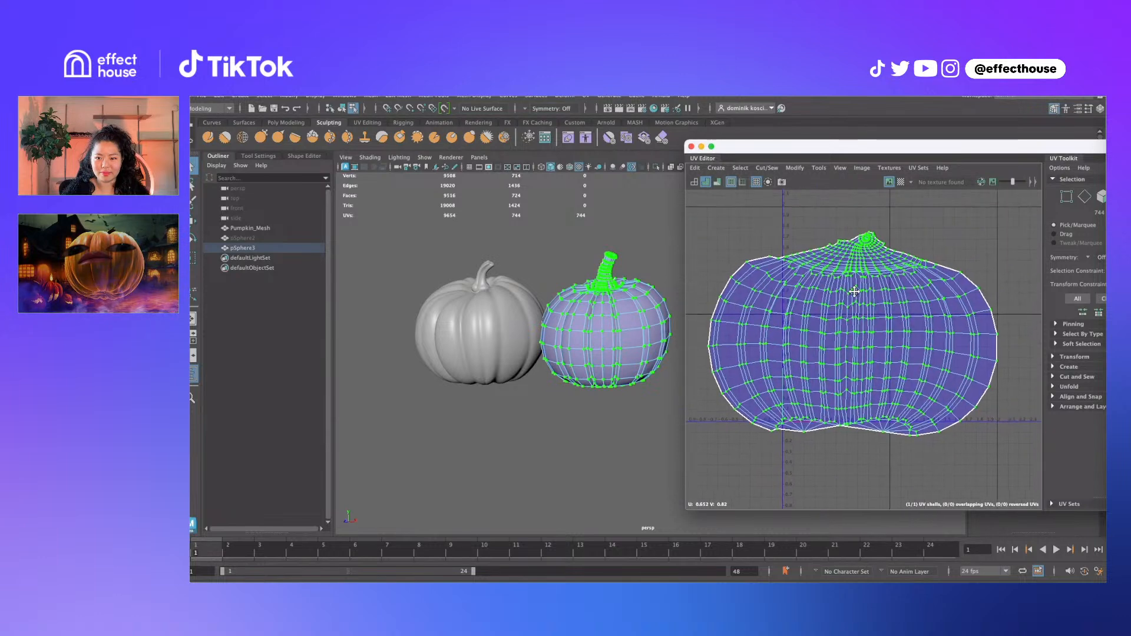
# Shrink the pumpkin UV shell to about half size to fit the unit square
pyautogui.press('r')
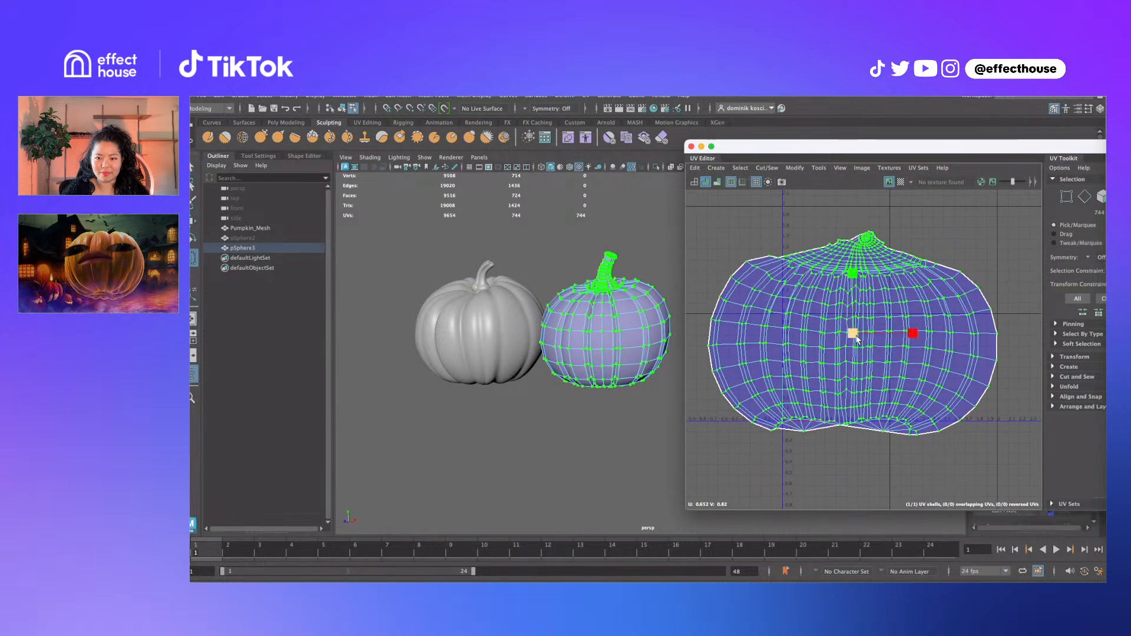
pyautogui.moveTo(853, 334); pyautogui.dragTo(821, 364)
pyautogui.press('w')
pyautogui.press('r')
pyautogui.scroll(3, 847, 399)
pyautogui.keyDown('alt'); pyautogui.moveTo(845, 407); pyautogui.dragTo(854, 356, button='middle'); pyautogui.keyUp('alt')
pyautogui.scroll(10, 853, 352)
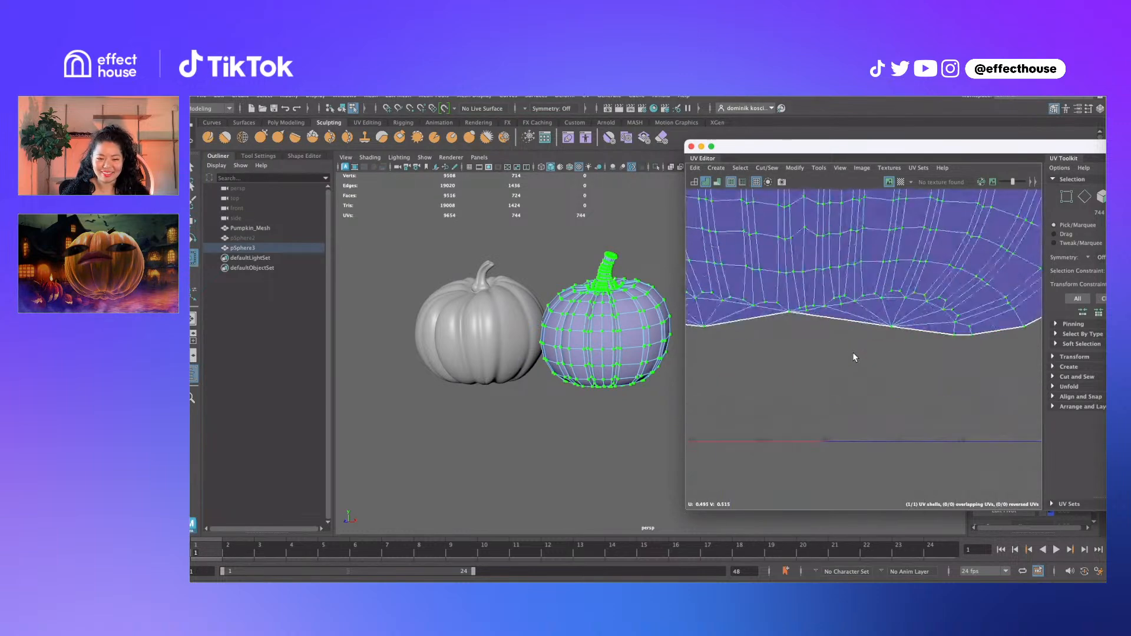
pyautogui.press('q')
# In Edge mode, select a chain of edges along the shell's bottom border
pyautogui.moveTo(823, 321); pyautogui.dragTo(851, 308, button='right')
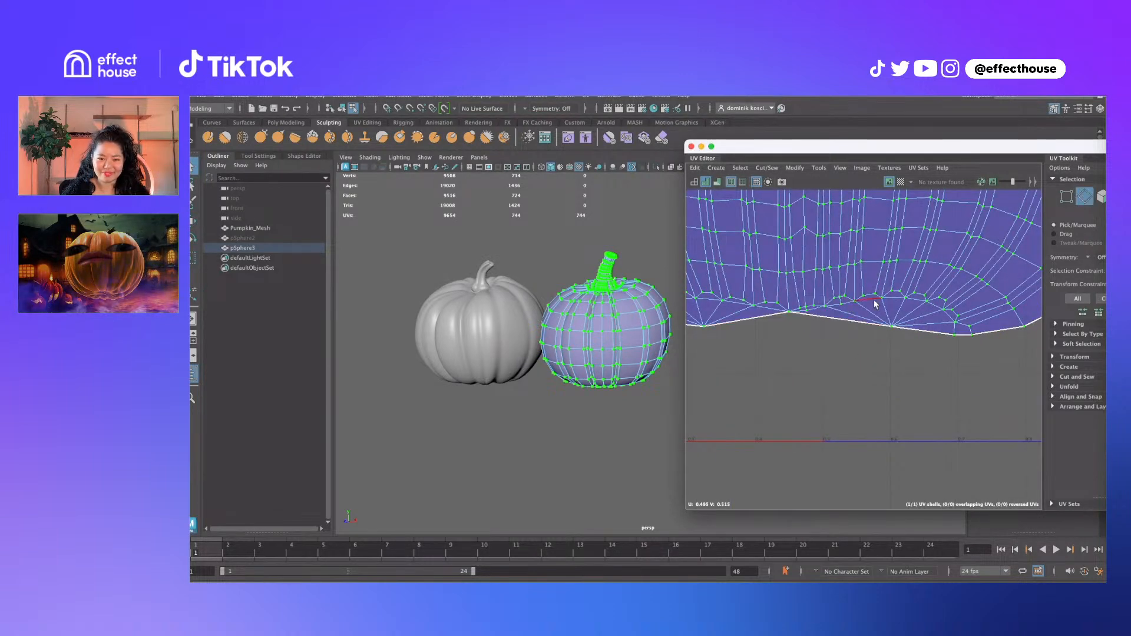
pyautogui.click(917, 301)
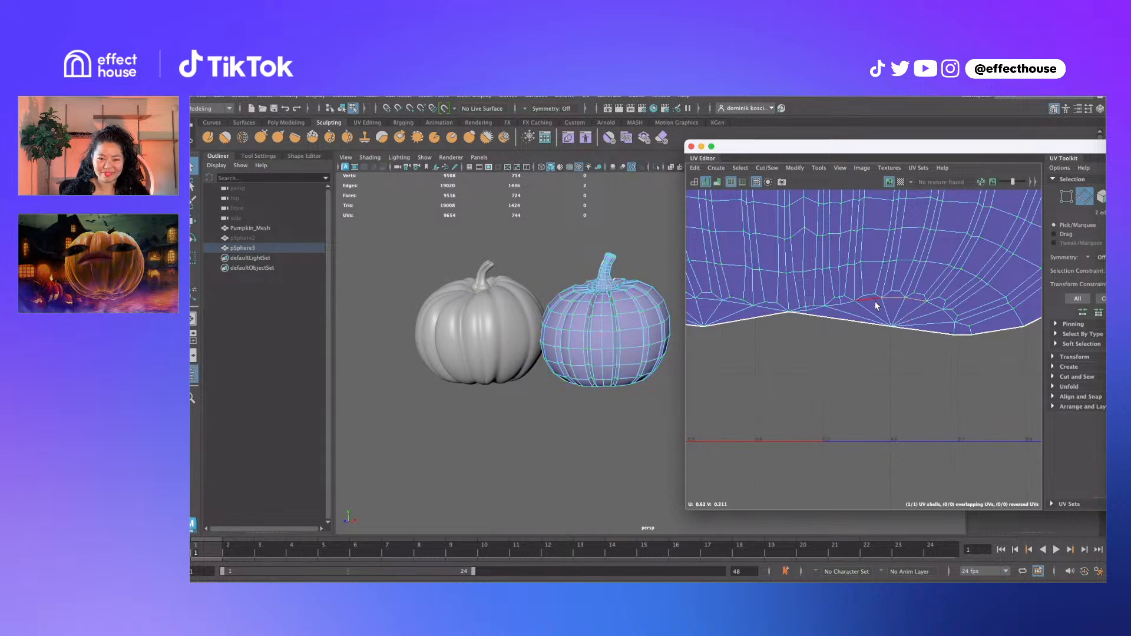
pyautogui.keyDown('shift'); pyautogui.click(850, 305); pyautogui.keyUp('shift')
pyautogui.keyDown('shift'); pyautogui.click(832, 306); pyautogui.keyUp('shift')
pyautogui.keyDown('shift'); pyautogui.click(812, 309); pyautogui.keyUp('shift')
pyautogui.keyDown('shift'); pyautogui.click(801, 311); pyautogui.keyUp('shift')
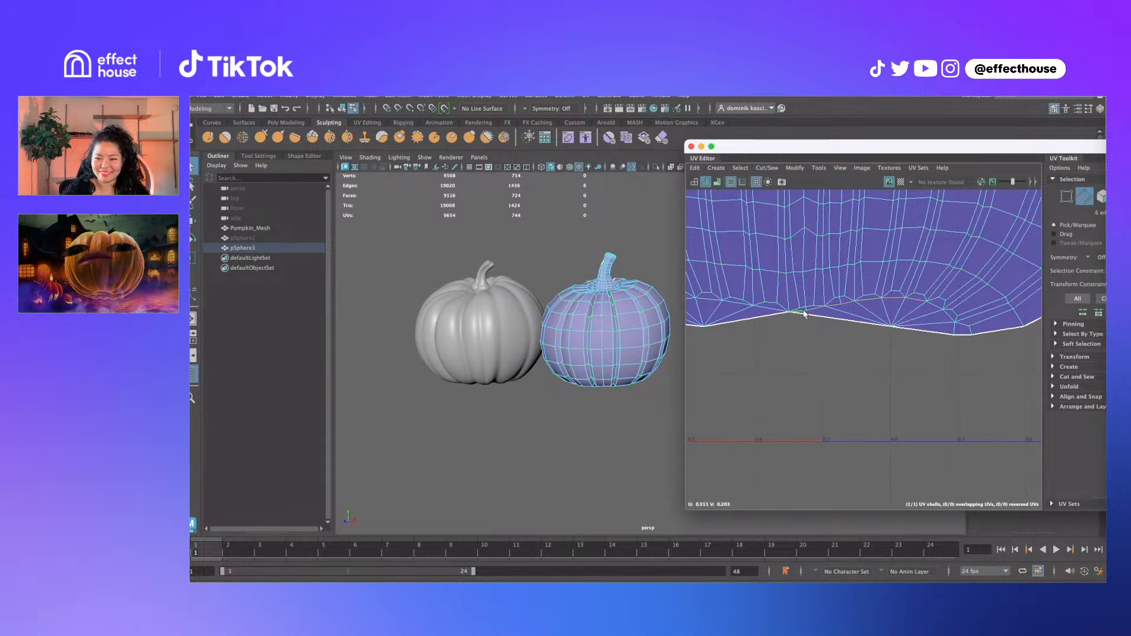
pyautogui.keyDown('shift'); pyautogui.click(936, 304); pyautogui.keyUp('shift')
pyautogui.keyDown('shift'); pyautogui.click(946, 314); pyautogui.keyUp('shift')
pyautogui.keyDown('shift'); pyautogui.click(956, 327); pyautogui.keyUp('shift')
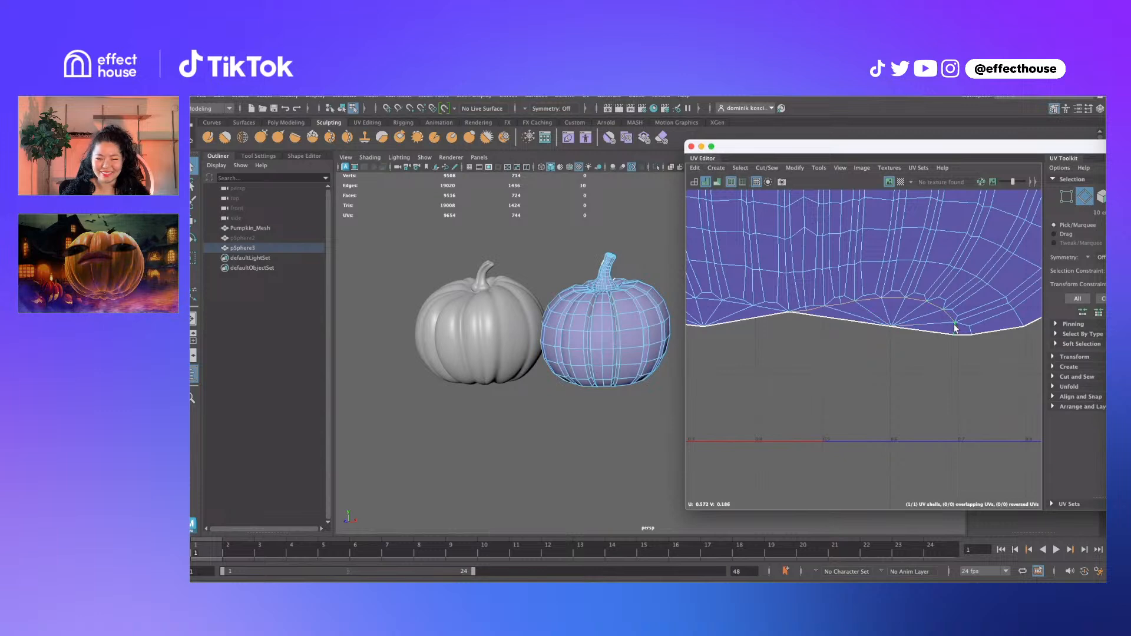
pyautogui.scroll(-2, 956, 327)
pyautogui.keyDown('alt'); pyautogui.moveTo(938, 314); pyautogui.dragTo(939, 350, button='middle'); pyautogui.keyUp('alt')
pyautogui.scroll(-5, 917, 371)
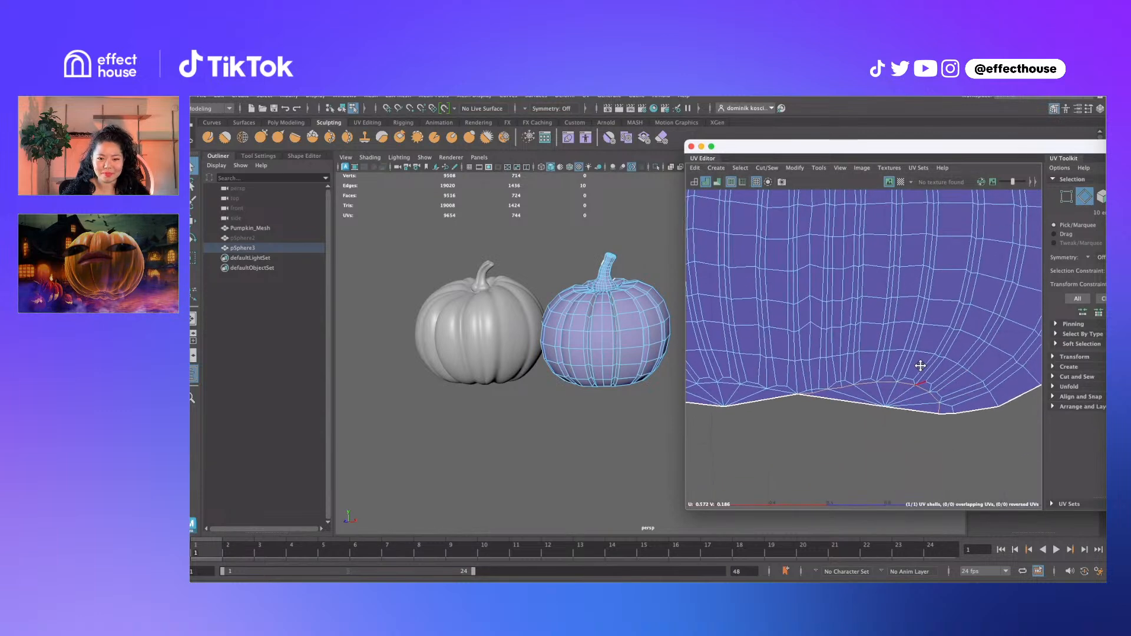
pyautogui.scroll(1, 918, 330)
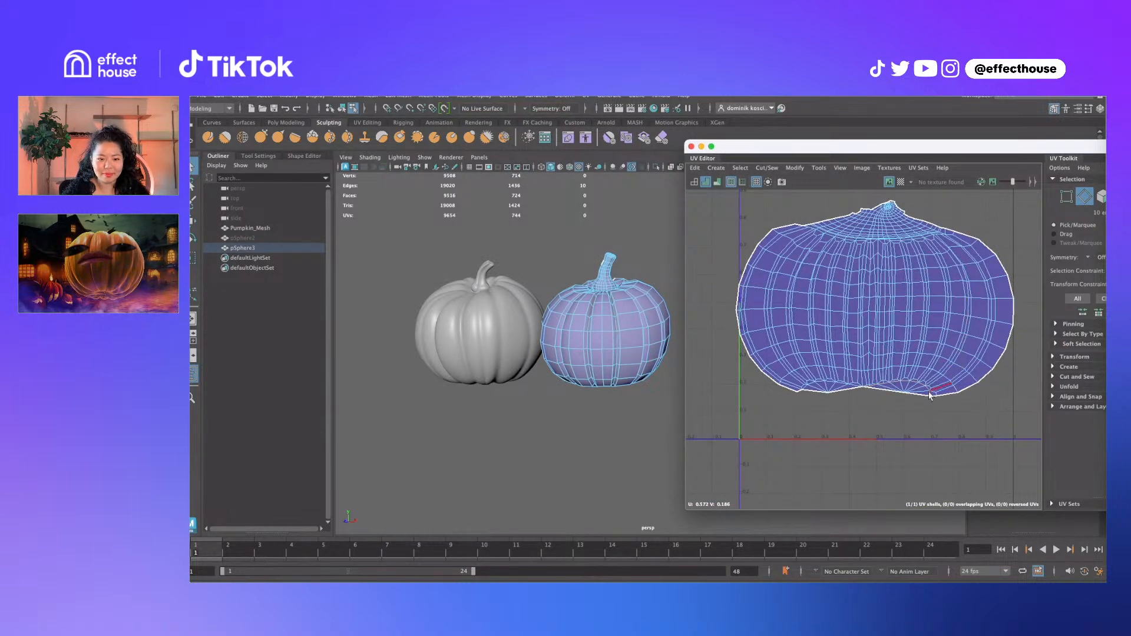
# Add six edges along the bottom-left arc and cut the UVs along the selected seam
pyautogui.scroll(5, 837, 384)
pyautogui.keyDown('shift'); pyautogui.click(849, 361); pyautogui.keyUp('shift')
pyautogui.keyDown('shift'); pyautogui.click(831, 357); pyautogui.keyUp('shift')
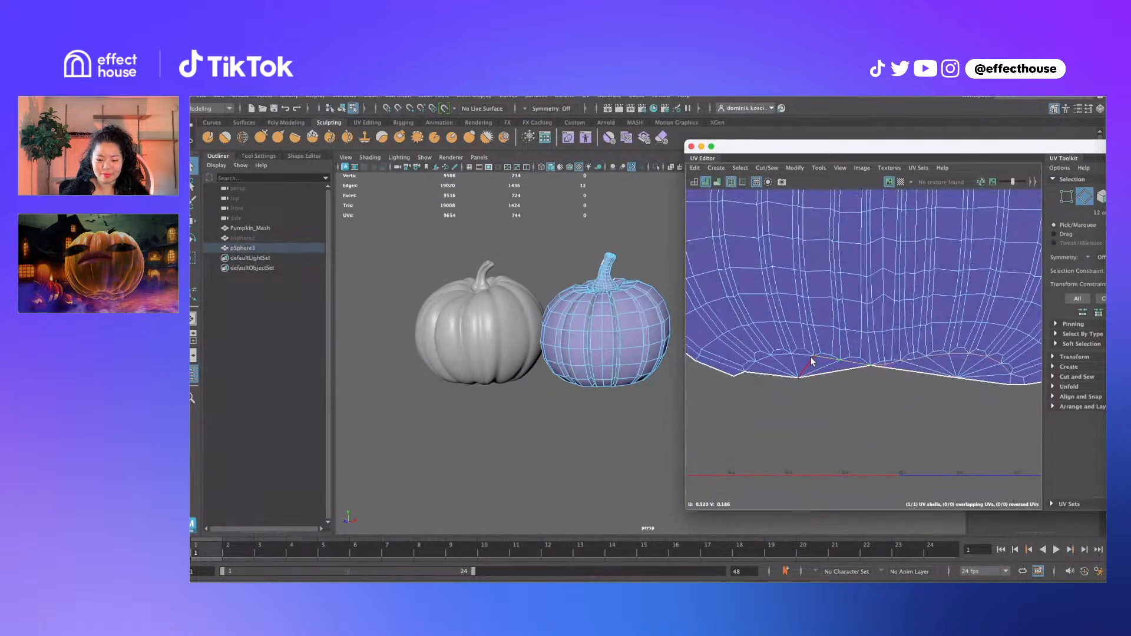
pyautogui.keyDown('shift'); pyautogui.click(807, 355); pyautogui.keyUp('shift')
pyautogui.keyDown('shift'); pyautogui.click(783, 356); pyautogui.keyUp('shift')
pyautogui.keyDown('shift'); pyautogui.click(762, 360); pyautogui.keyUp('shift')
pyautogui.keyDown('shift'); pyautogui.click(752, 367); pyautogui.keyUp('shift')
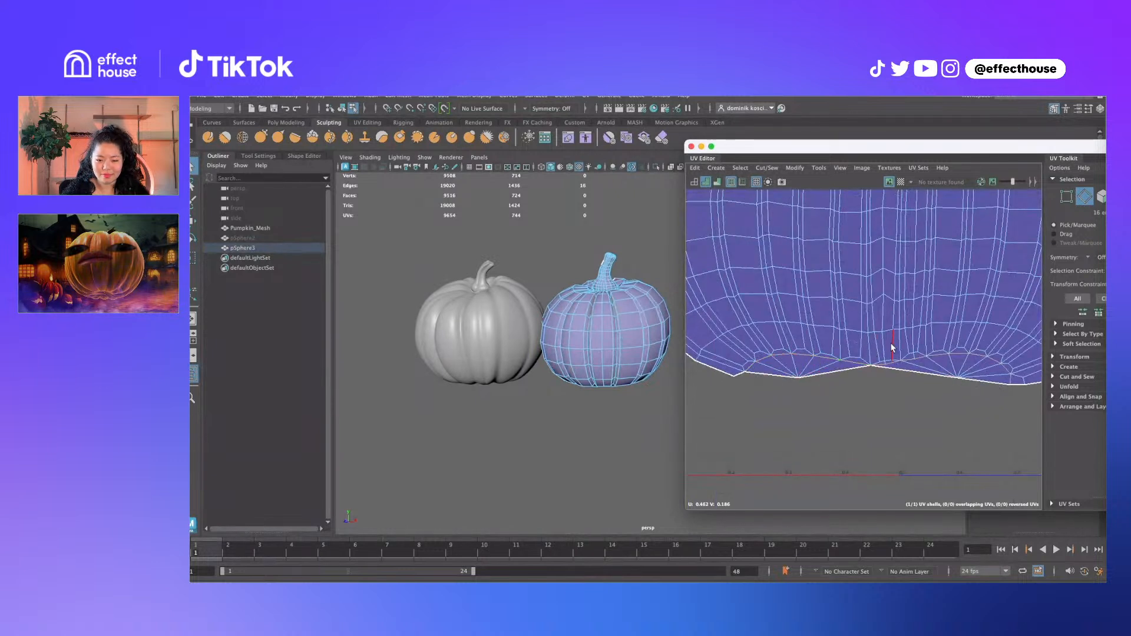
pyautogui.keyDown('shift'); pyautogui.moveTo(891, 344); pyautogui.dragTo(855, 367, button='right'); pyautogui.keyUp('shift')
pyautogui.press('w')
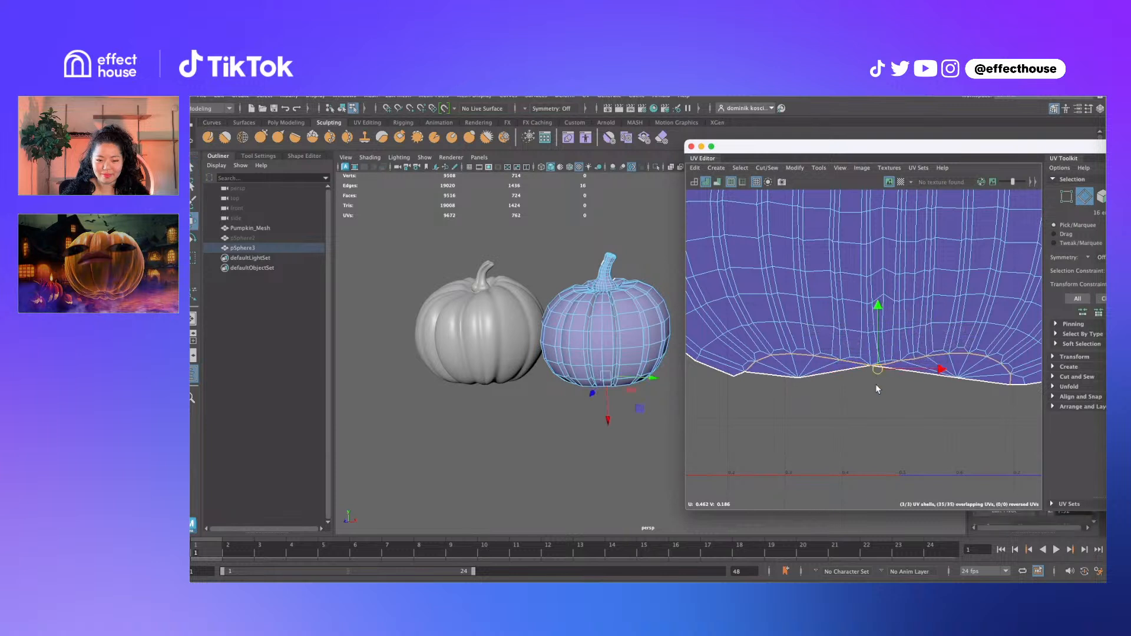
pyautogui.moveTo(876, 384); pyautogui.dragTo(876, 408)
pyautogui.hotkey('ctrl', 'z')
# Select the two cut bottom pieces and move them down as separate shells
pyautogui.moveTo(840, 378); pyautogui.dragTo(876, 377, button='right')
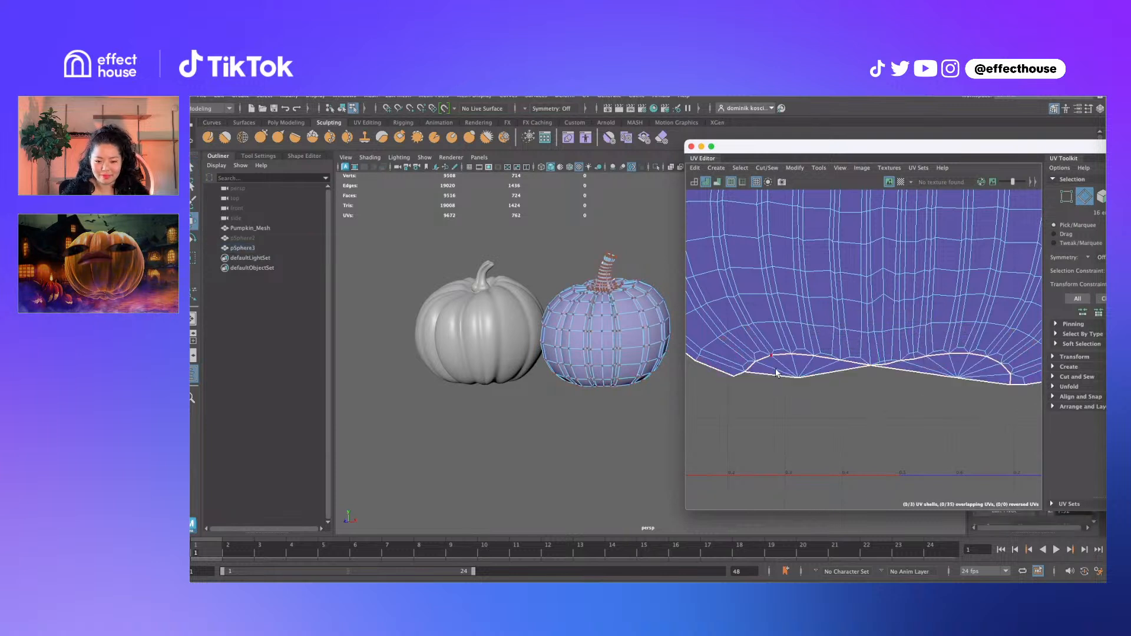
pyautogui.click(798, 378)
pyautogui.keyDown('shift'); pyautogui.moveTo(941, 372); pyautogui.dragTo(968, 391); pyautogui.keyUp('shift')
pyautogui.keyDown('ctrl'); pyautogui.moveTo(946, 386); pyautogui.dragTo(963, 396, button='right'); pyautogui.keyUp('ctrl')
pyautogui.moveTo(878, 369); pyautogui.dragTo(887, 399)
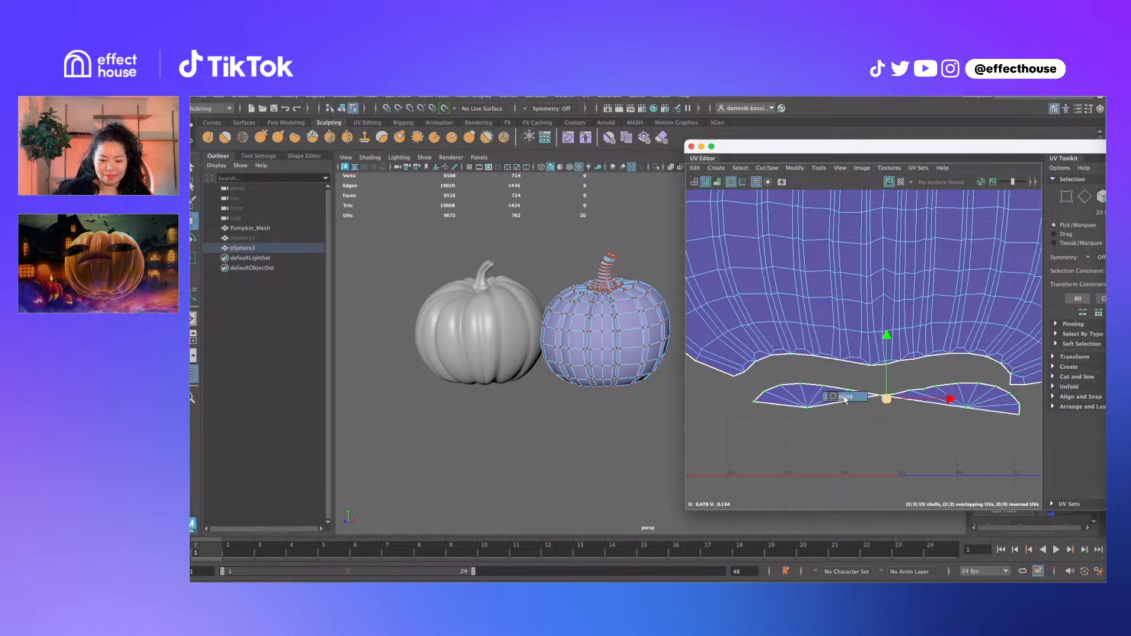
pyautogui.press('q')
# Select the whole pumpkin body shell and unfold it
pyautogui.keyDown('alt'); pyautogui.moveTo(829, 341); pyautogui.dragTo(839, 375, button='middle'); pyautogui.keyUp('alt')
pyautogui.moveTo(867, 364); pyautogui.dragTo(930, 325)
pyautogui.keyDown('ctrl'); pyautogui.moveTo(903, 359); pyautogui.dragTo(928, 377, button='right'); pyautogui.keyUp('ctrl')
pyautogui.keyDown('shift'); pyautogui.moveTo(928, 371); pyautogui.dragTo(861, 370, button='right'); pyautogui.keyUp('shift')
pyautogui.scroll(-5, 864, 369)
pyautogui.moveTo(882, 365)
pyautogui.keyDown('alt'); pyautogui.mouseDown(button='middle')
pyautogui.moveTo(897, 357)
pyautogui.moveTo(930, 398)
pyautogui.moveTo(903, 365)
pyautogui.mouseUp(button='middle'); pyautogui.keyUp('alt')
pyautogui.scroll(-5, 931, 398)
pyautogui.press('e')
# Move the body shell up away from the small bottom shells
pyautogui.press('w')
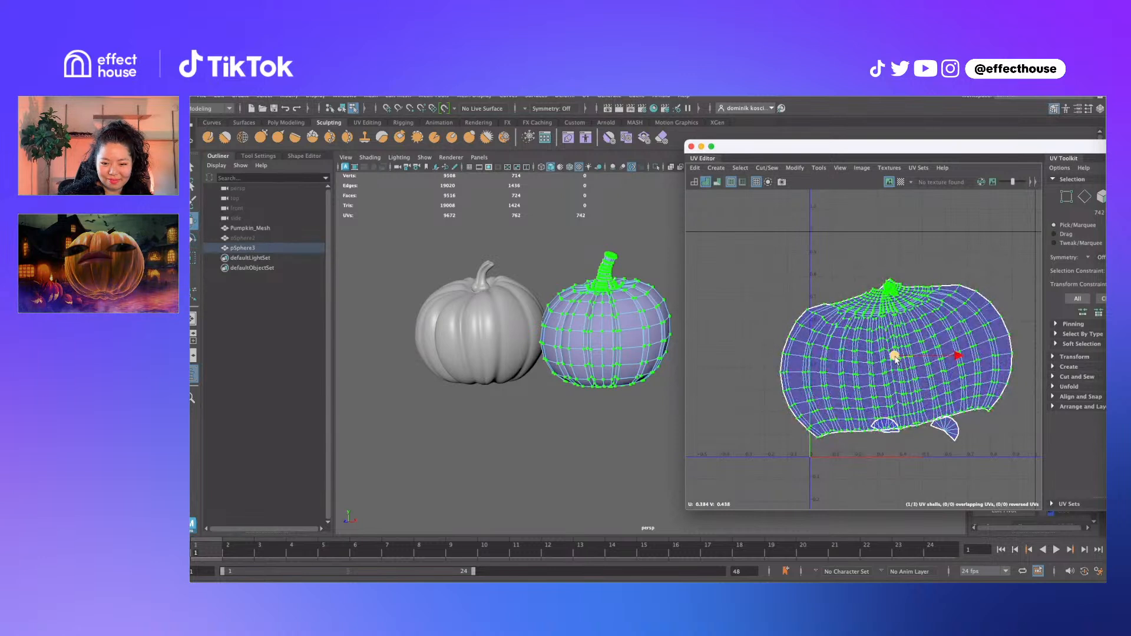
pyautogui.moveTo(895, 358); pyautogui.dragTo(913, 301)
pyautogui.keyDown('alt'); pyautogui.moveTo(895, 389); pyautogui.dragTo(859, 386, button='middle'); pyautogui.keyUp('alt')
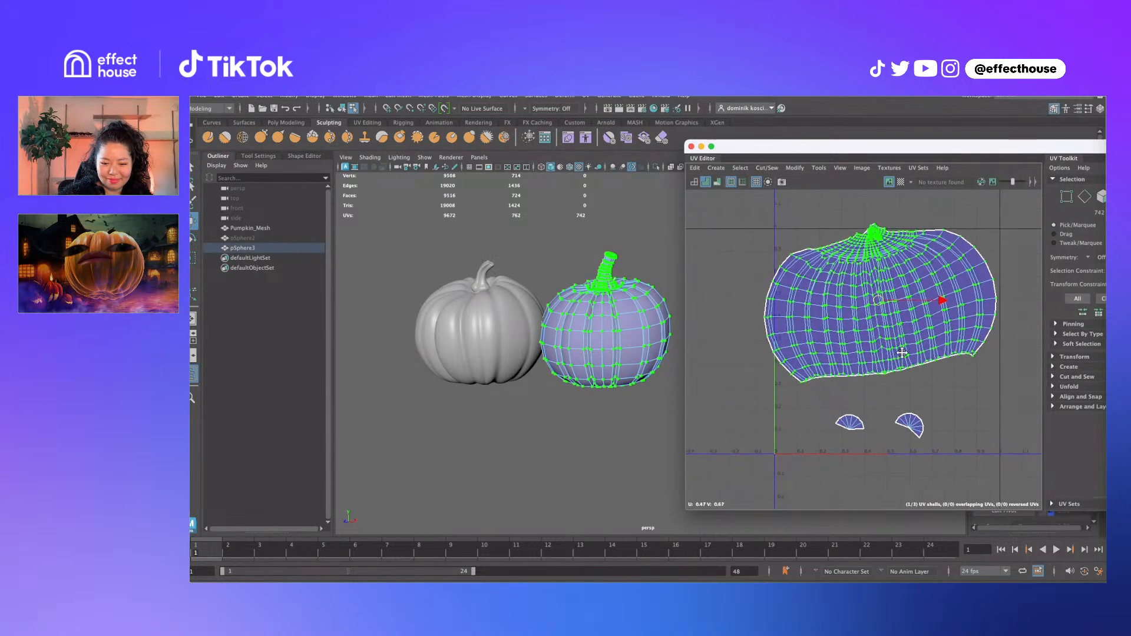
pyautogui.press('q')
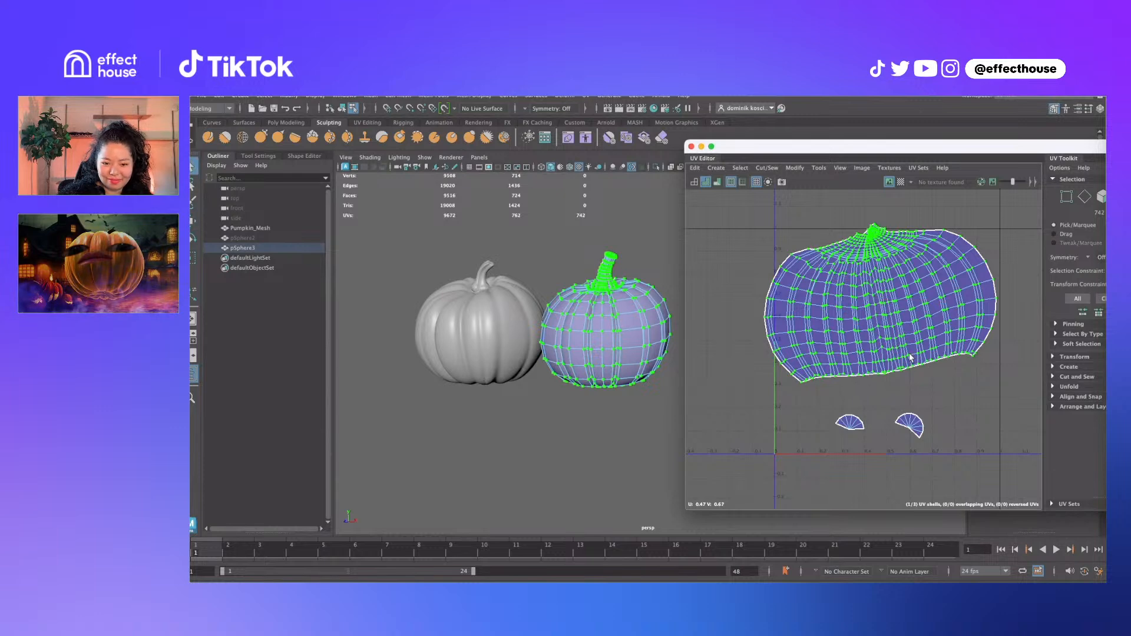
# Select the edges of the ring around the stem and cut the seam there
pyautogui.keyDown('alt'); pyautogui.moveTo(839, 283); pyautogui.dragTo(831, 320, button='middle'); pyautogui.keyUp('alt')
pyautogui.scroll(5, 831, 318)
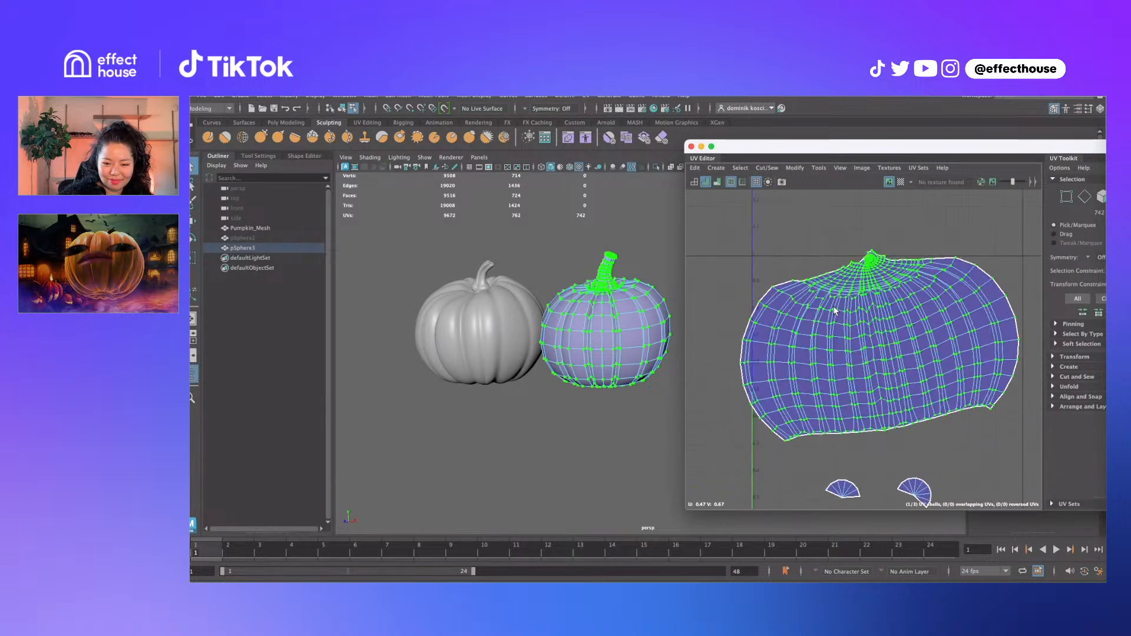
pyautogui.moveTo(808, 279); pyautogui.dragTo(807, 263, button='right')
pyautogui.click(801, 276)
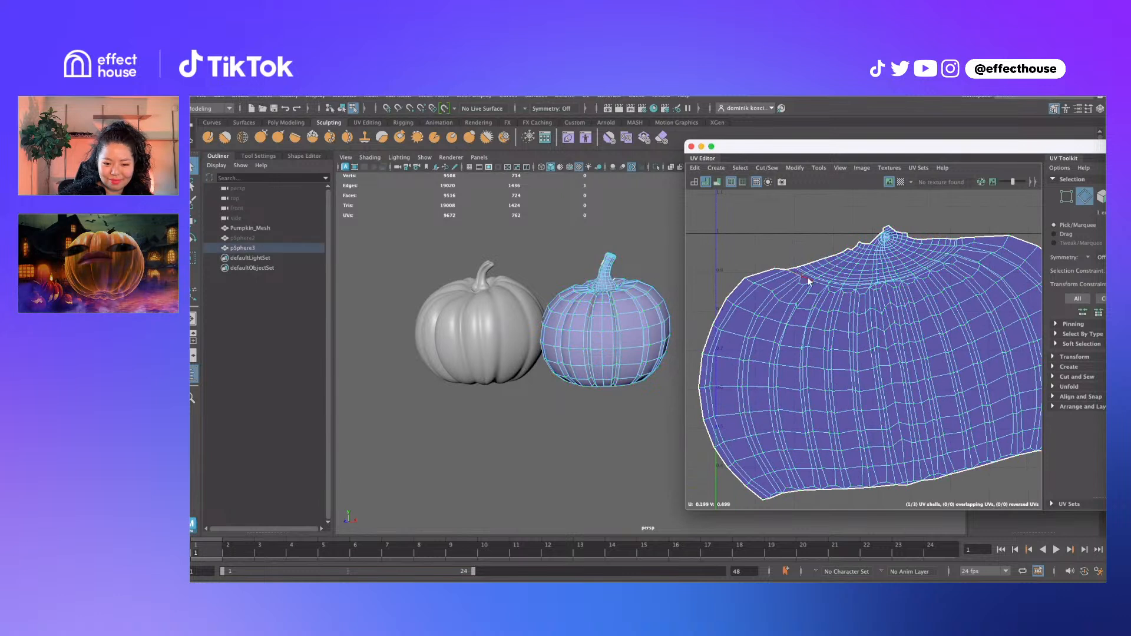
pyautogui.keyDown('shift'); pyautogui.click(844, 287); pyautogui.keyUp('shift')
pyautogui.keyDown('shift'); pyautogui.click(858, 291); pyautogui.keyUp('shift')
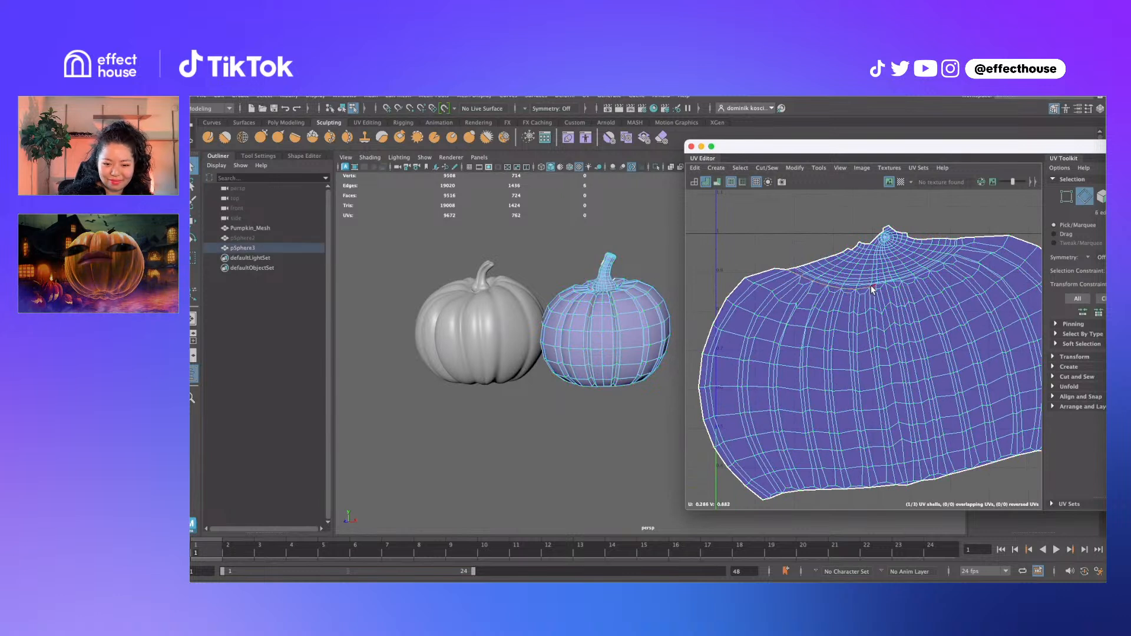
pyautogui.keyDown('shift'); pyautogui.click(905, 283); pyautogui.keyUp('shift')
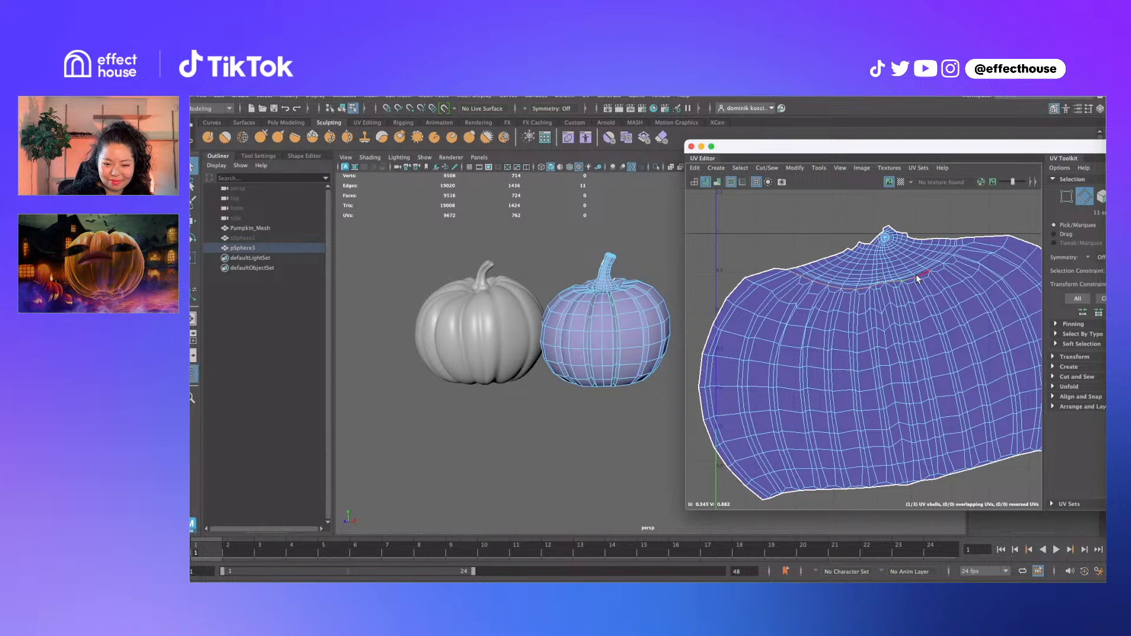
pyautogui.keyDown('shift'); pyautogui.click(935, 268); pyautogui.keyUp('shift')
pyautogui.keyDown('shift'); pyautogui.click(948, 261); pyautogui.keyUp('shift')
pyautogui.keyDown('shift'); pyautogui.click(959, 257); pyautogui.keyUp('shift')
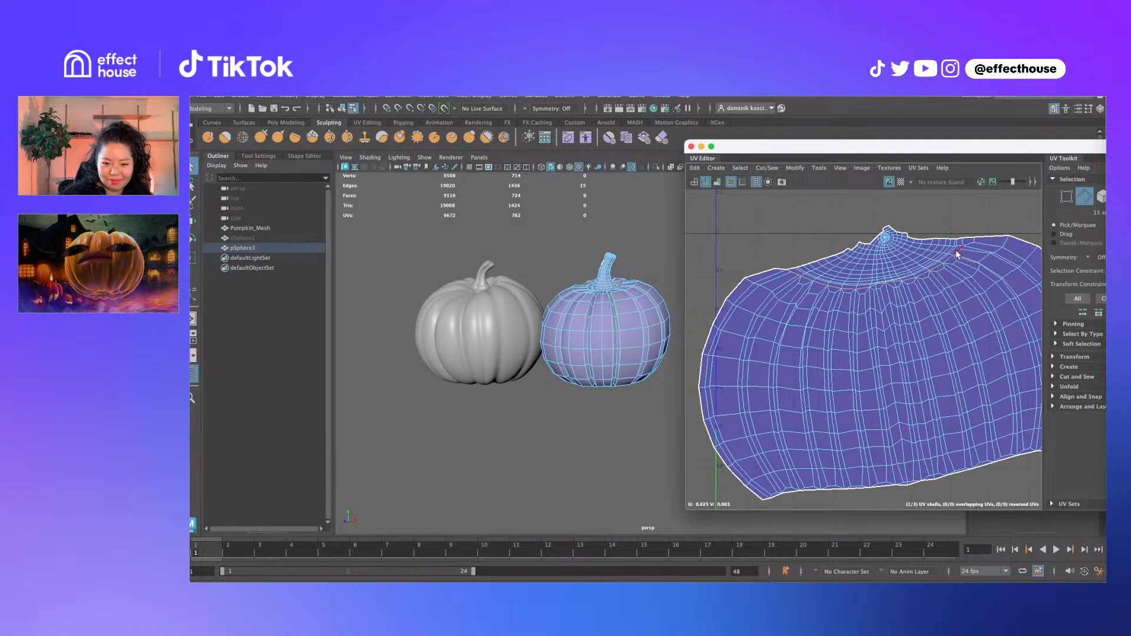
pyautogui.keyDown('shift'); pyautogui.moveTo(965, 268); pyautogui.dragTo(1025, 292, button='right'); pyautogui.keyUp('shift')
pyautogui.moveTo(1015, 288); pyautogui.dragTo(967, 318)
# Select the body shell and rotate it around its centre
pyautogui.keyDown('ctrl'); pyautogui.moveTo(989, 352); pyautogui.dragTo(901, 353, button='right'); pyautogui.keyUp('ctrl')
pyautogui.scroll(-5, 902, 355)
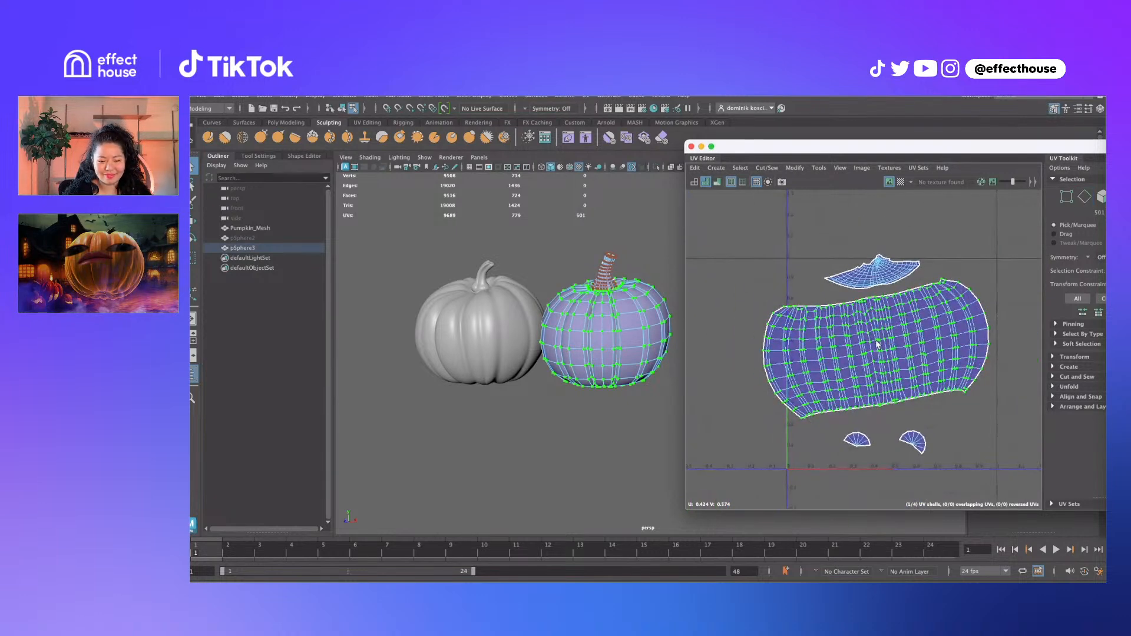
pyautogui.moveTo(876, 347); pyautogui.dragTo(941, 326)
# Turn on the checker map and undo the body rotation and the stem ring cut
pyautogui.click(901, 182)
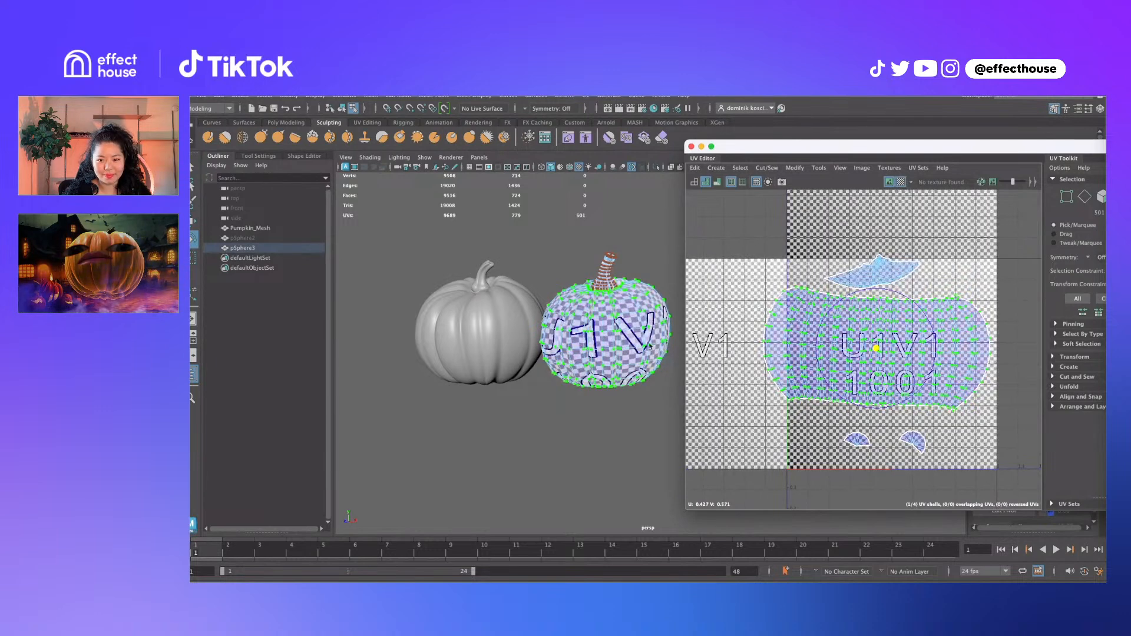
pyautogui.press('f')
pyautogui.keyDown('alt'); pyautogui.moveTo(637, 317); pyautogui.dragTo(563, 385); pyautogui.keyUp('alt')
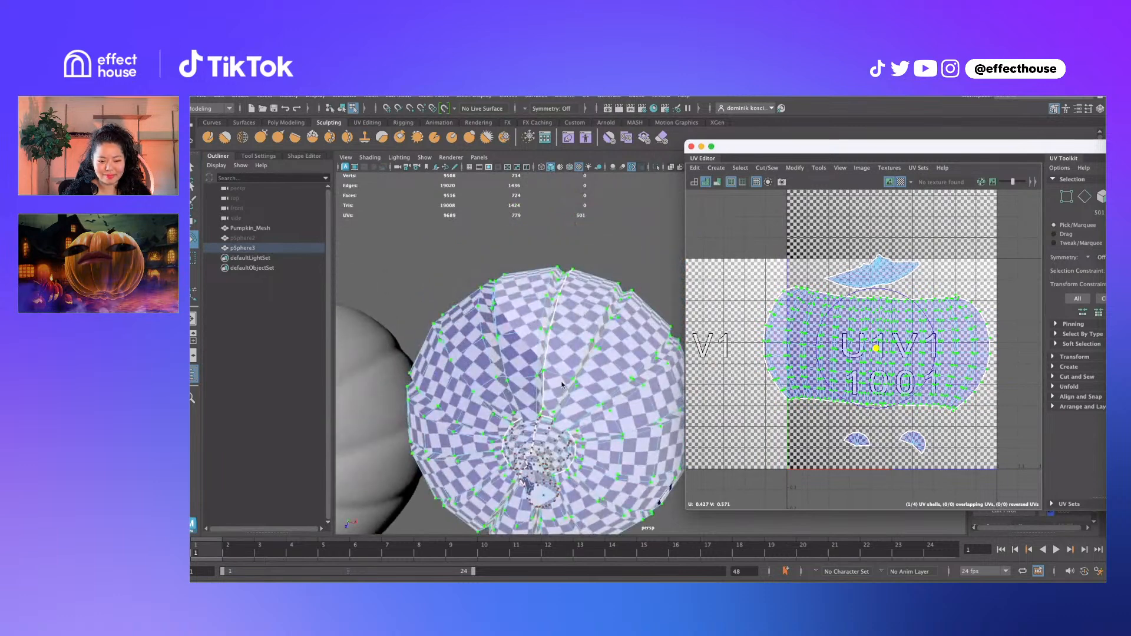
pyautogui.press('super+z')
pyautogui.press('super+z')
pyautogui.press('super+z')
pyautogui.press('super+z')
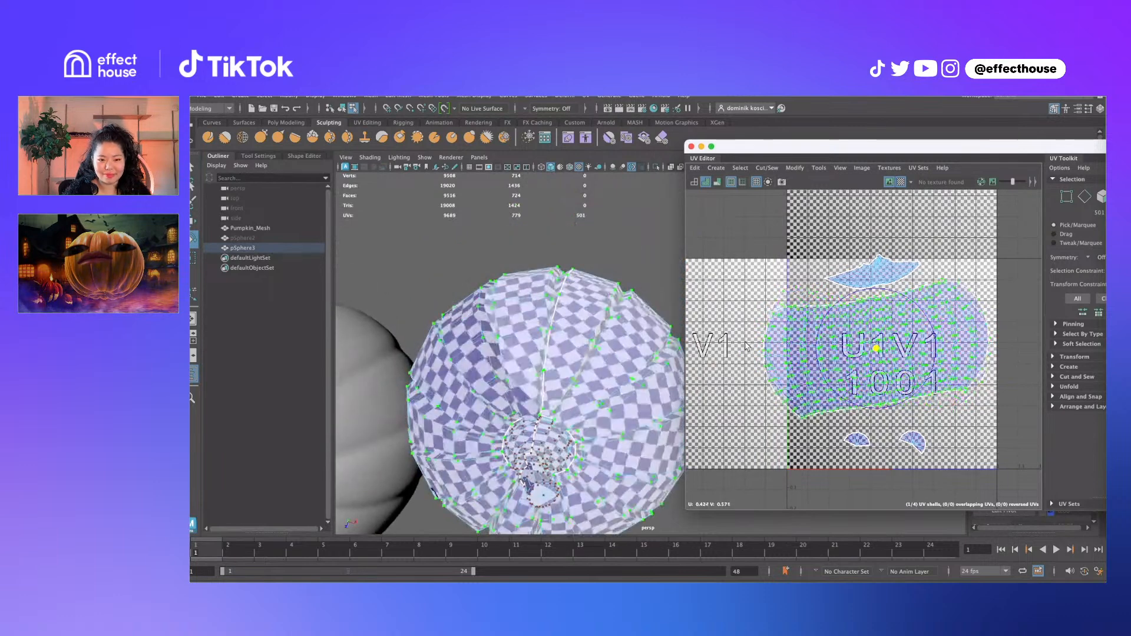
pyautogui.press('super+z')
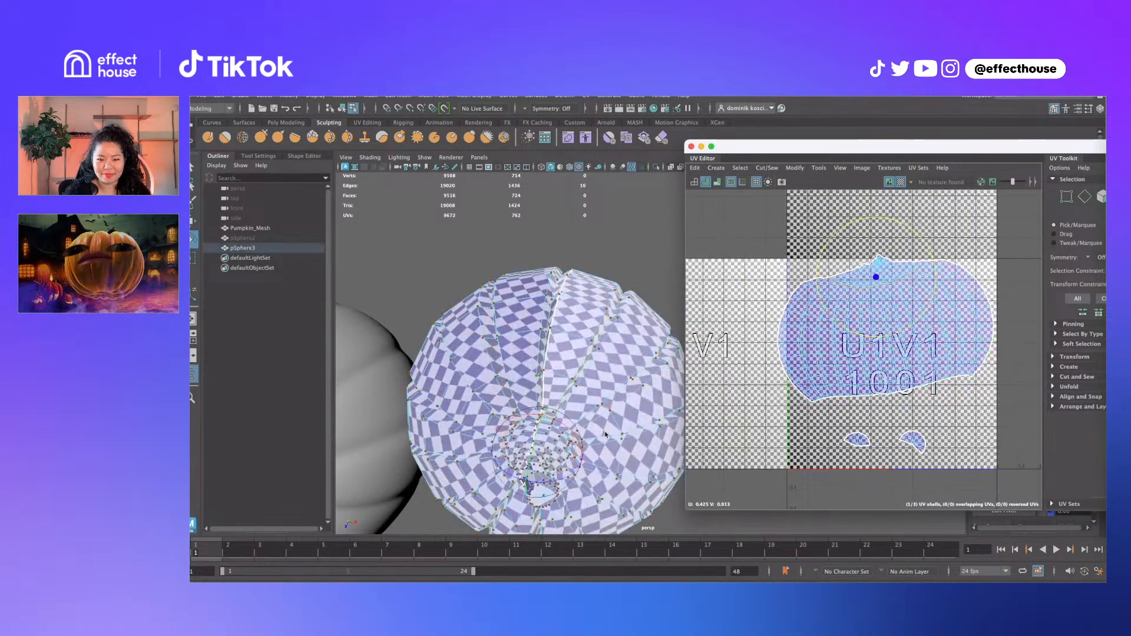
pyautogui.keyDown('alt'); pyautogui.moveTo(611, 451); pyautogui.dragTo(604, 291); pyautogui.keyUp('alt')
# Undo back to the earlier UV layout, clear the selection and turn the checker map off
pyautogui.press('super+z')
pyautogui.press('super+z')
pyautogui.press('super+z')
pyautogui.press('super+z')
pyautogui.press('super+z')
pyautogui.press('super+z')
pyautogui.press('super+z')
pyautogui.press('super+z')
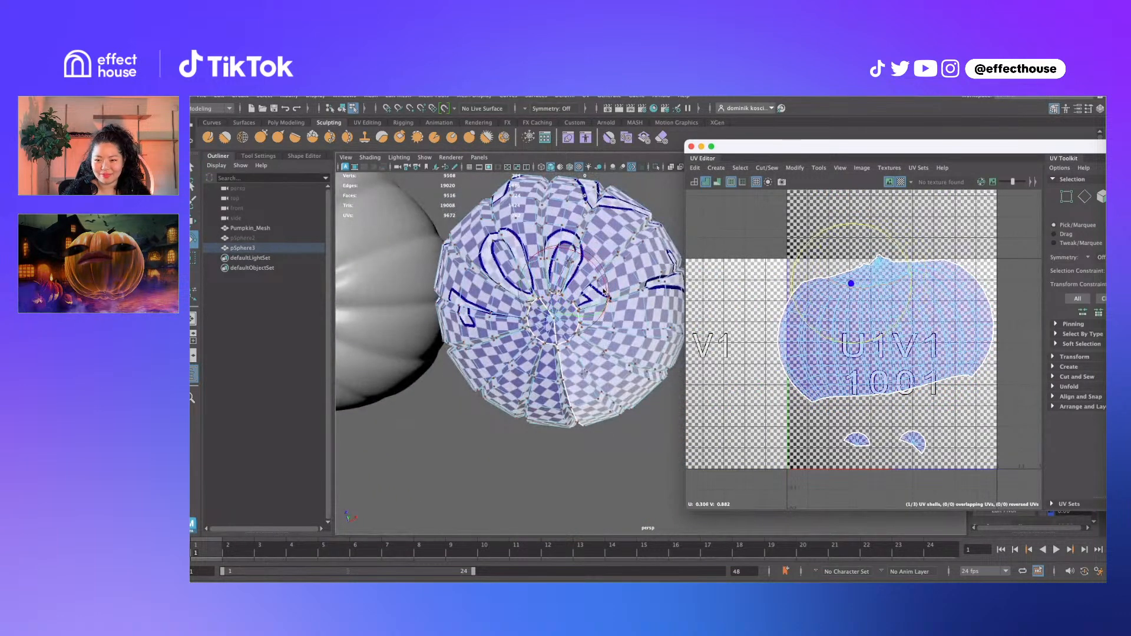
pyautogui.press('super+z')
pyautogui.press('super+z')
pyautogui.press('super+z')
pyautogui.press('super+z')
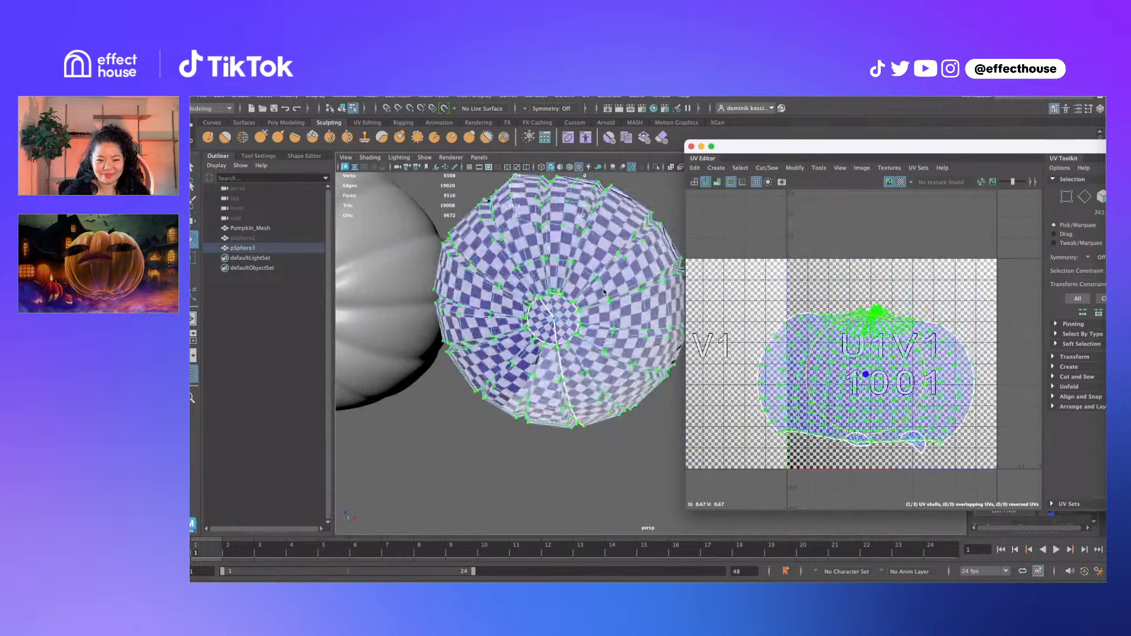
pyautogui.keyDown('alt'); pyautogui.moveTo(564, 352); pyautogui.dragTo(656, 237); pyautogui.keyUp('alt')
pyautogui.click(565, 334)
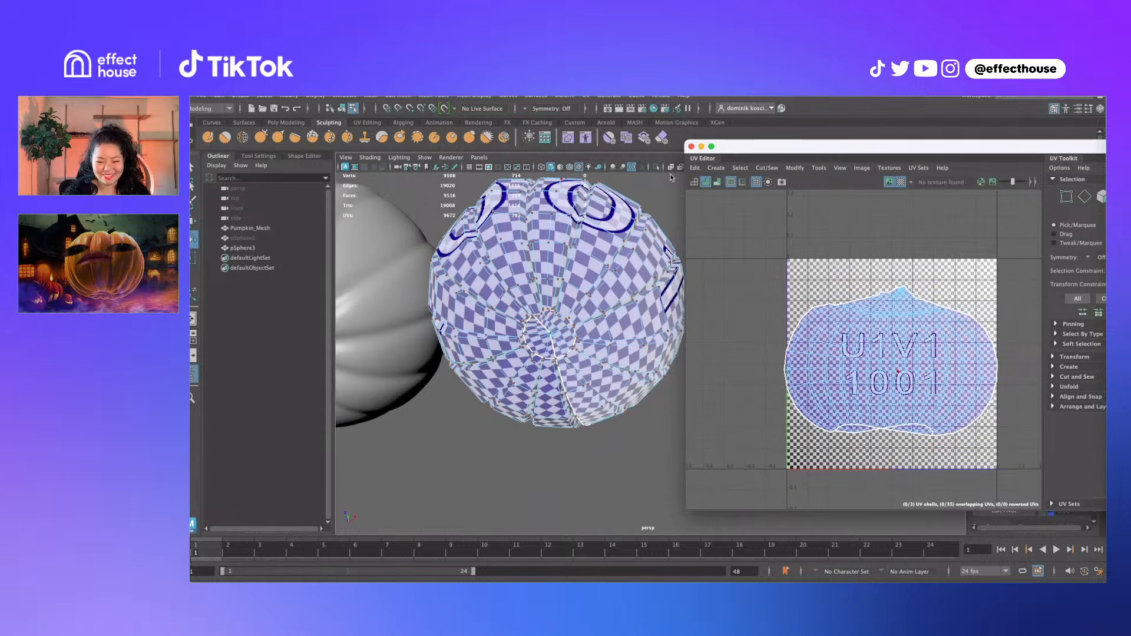
pyautogui.click(901, 182)
pyautogui.moveTo(607, 277)
pyautogui.keyDown('alt'); pyautogui.mouseDown()
pyautogui.moveTo(587, 294)
pyautogui.moveTo(611, 313)
pyautogui.moveTo(538, 278)
pyautogui.moveTo(607, 259)
pyautogui.mouseUp(); pyautogui.keyUp('alt')
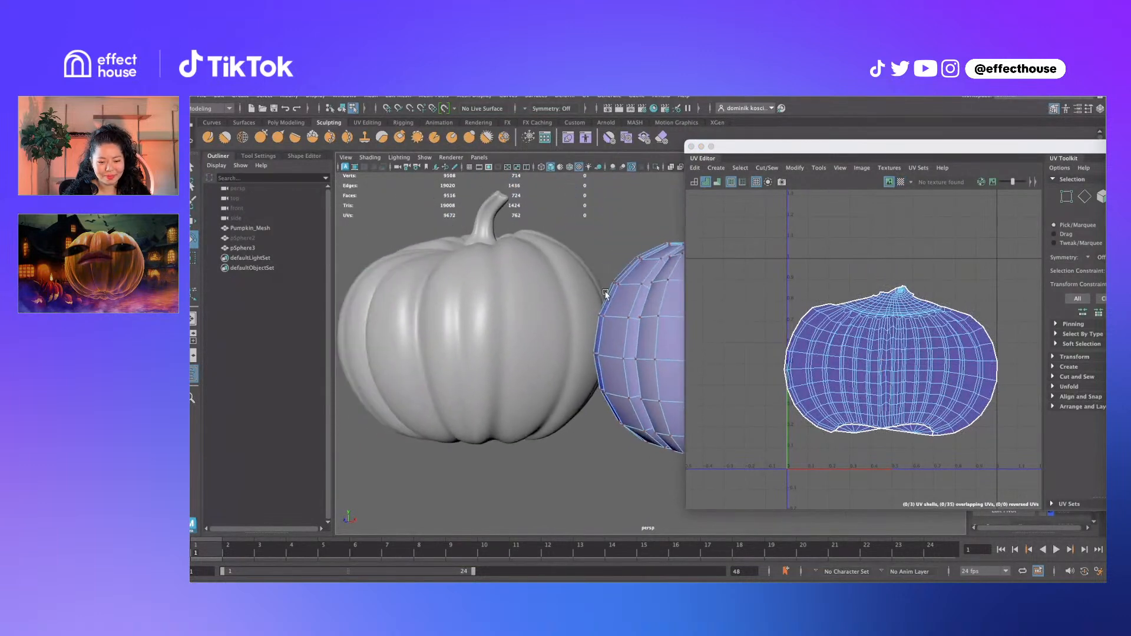
# Close the UV Editor, hide pSphere3 with Ctrl+H, and select Pumpkin_Mesh
pyautogui.click(691, 147)
pyautogui.keyDown('alt'); pyautogui.moveTo(639, 252); pyautogui.dragTo(669, 275, button='middle'); pyautogui.keyUp('alt')
pyautogui.moveTo(679, 288); pyautogui.dragTo(755, 271, button='right')
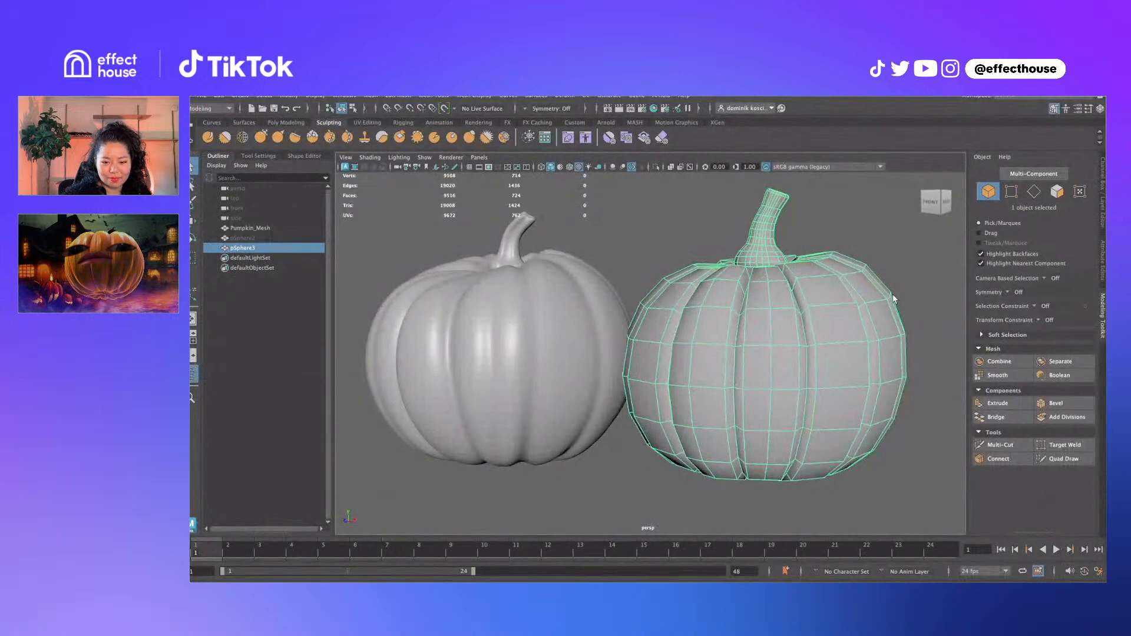
pyautogui.hotkey('ctrl', 'h')
pyautogui.keyDown('alt'); pyautogui.moveTo(514, 233); pyautogui.dragTo(545, 257); pyautogui.keyUp('alt')
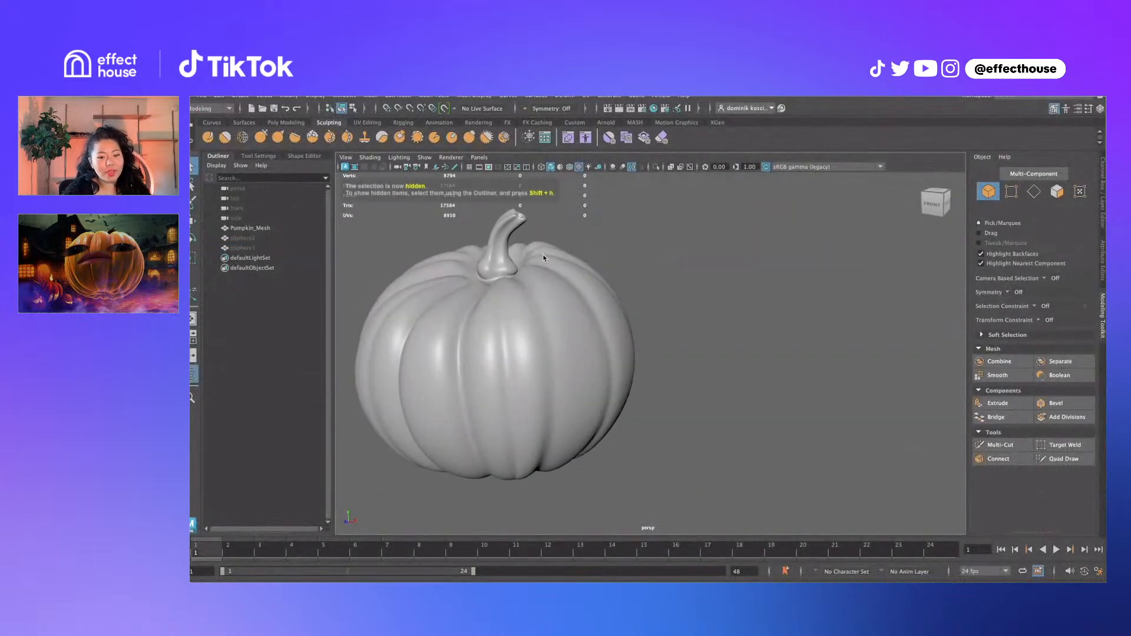
pyautogui.keyDown('alt'); pyautogui.moveTo(560, 260); pyautogui.dragTo(638, 268, button='middle'); pyautogui.keyUp('alt')
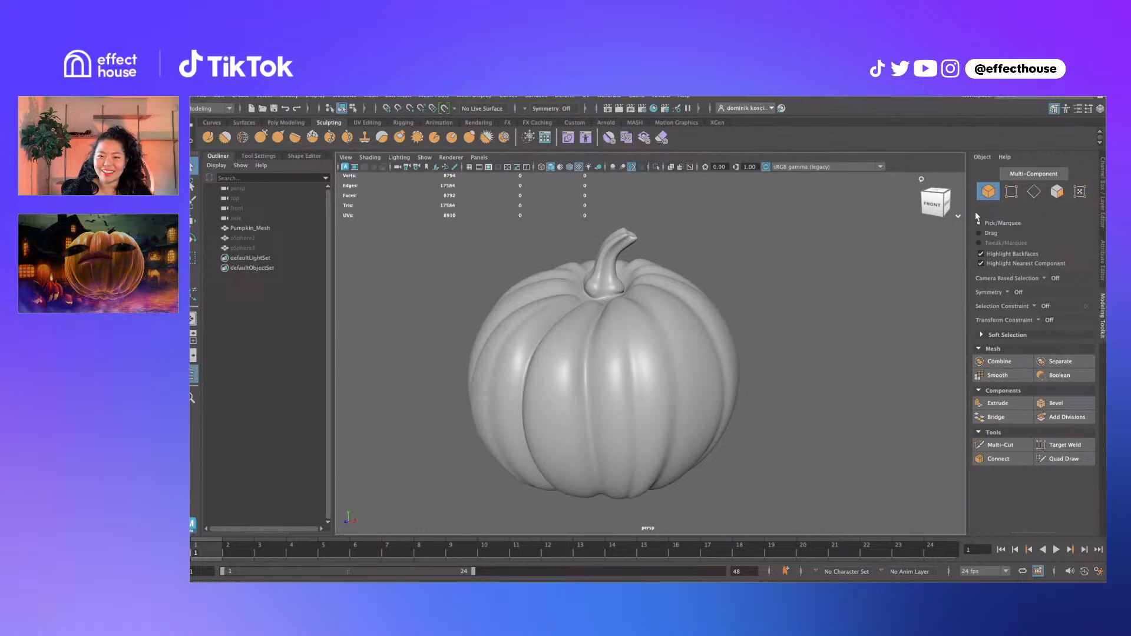
pyautogui.click(522, 378)
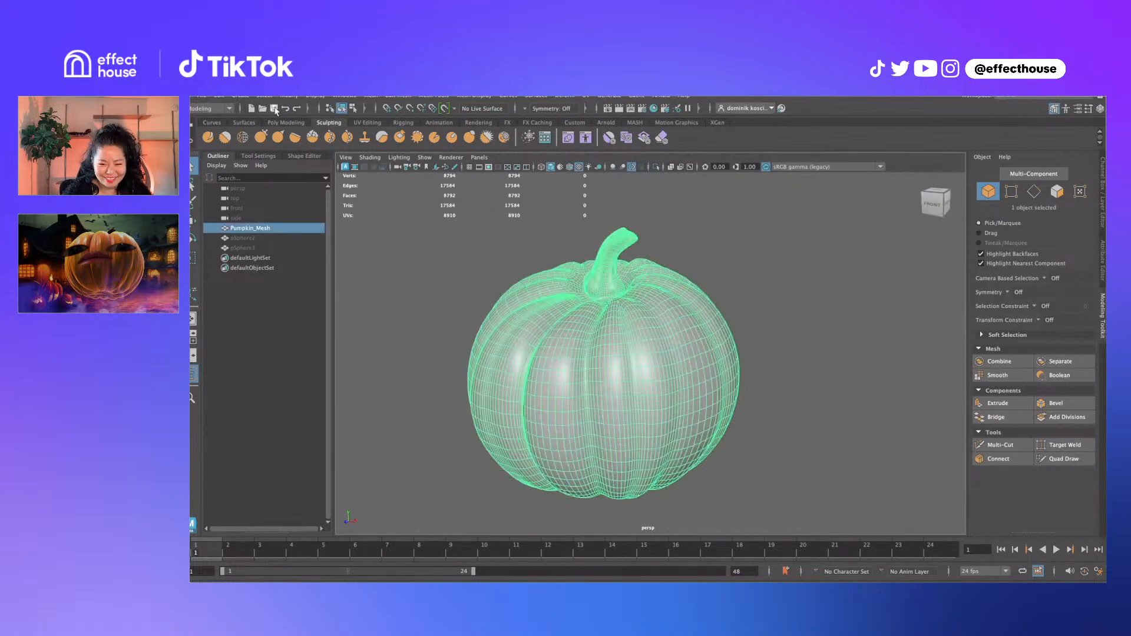
# Export Selection as Pumpkin_Demo into Desktop > PumpkinAssets > Exports, reaching the FBX Exporter options
pyautogui.click(201, 96)
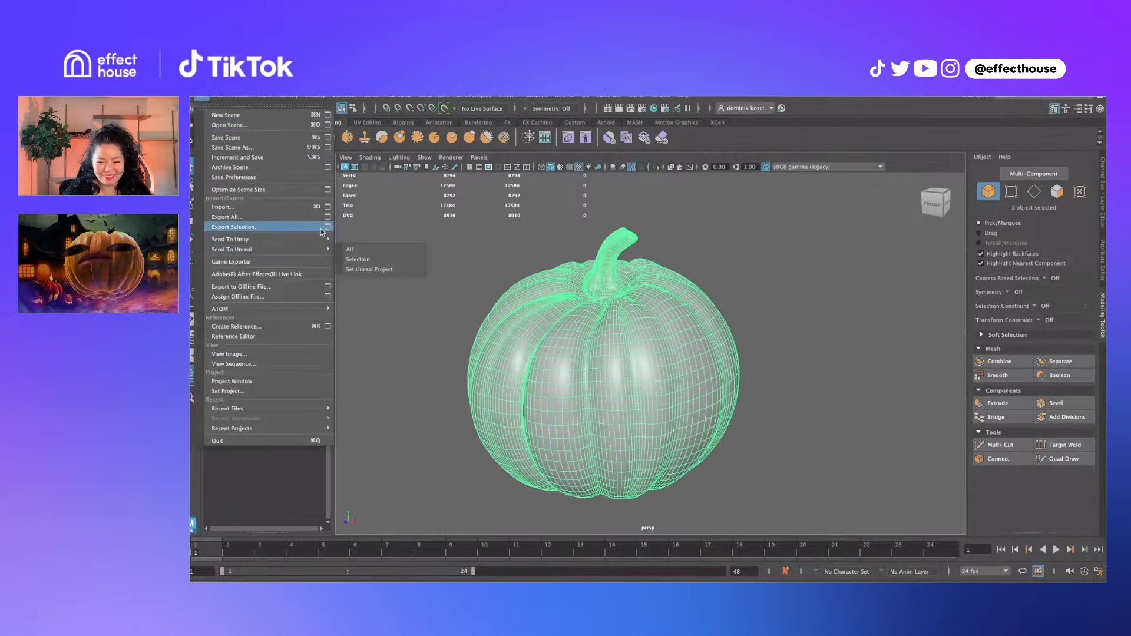
pyautogui.click(316, 228)
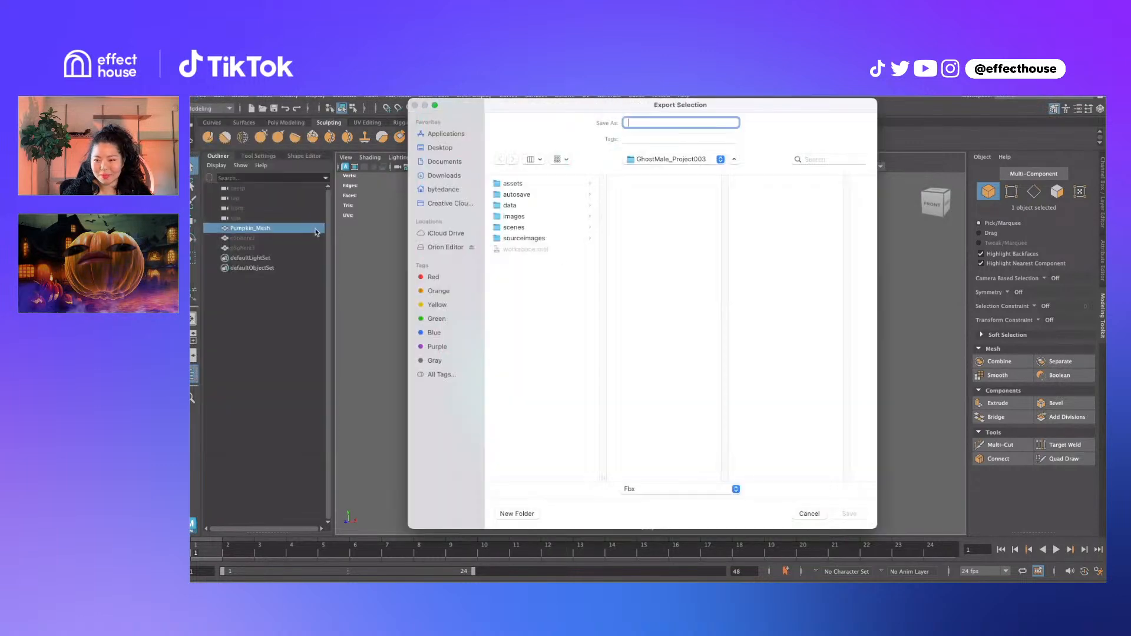
pyautogui.click(439, 148)
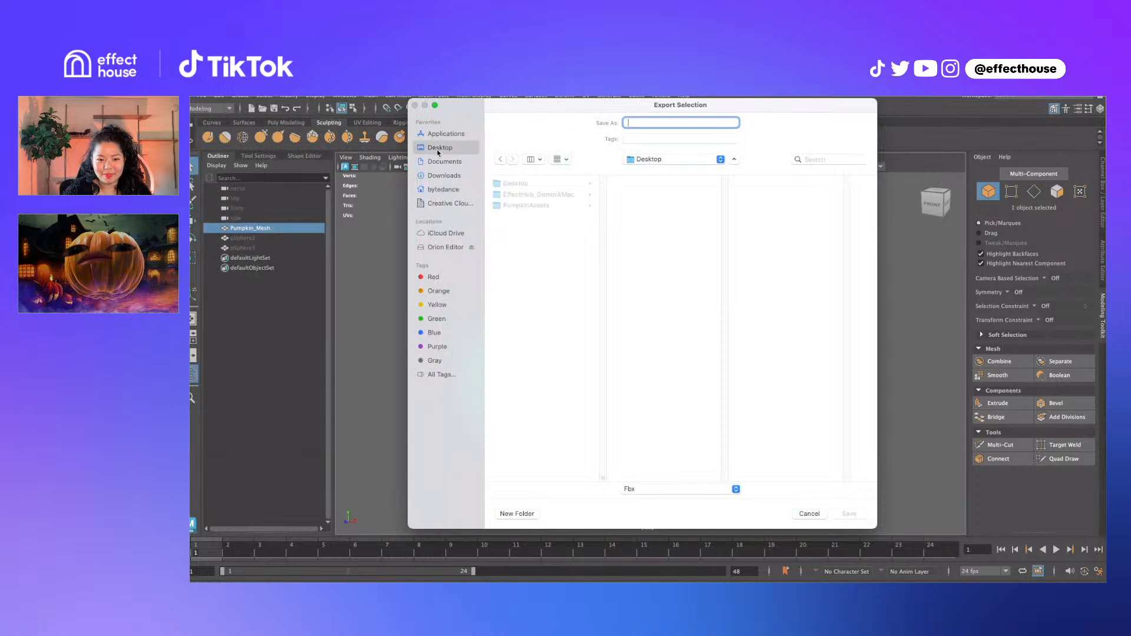
pyautogui.click(526, 207)
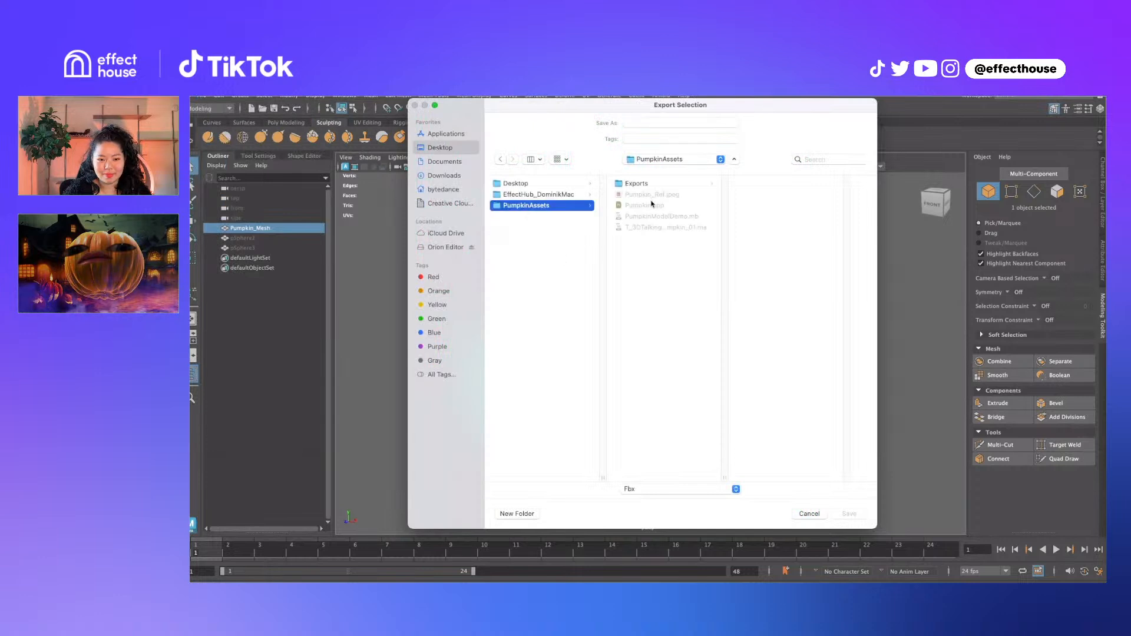
pyautogui.click(670, 186)
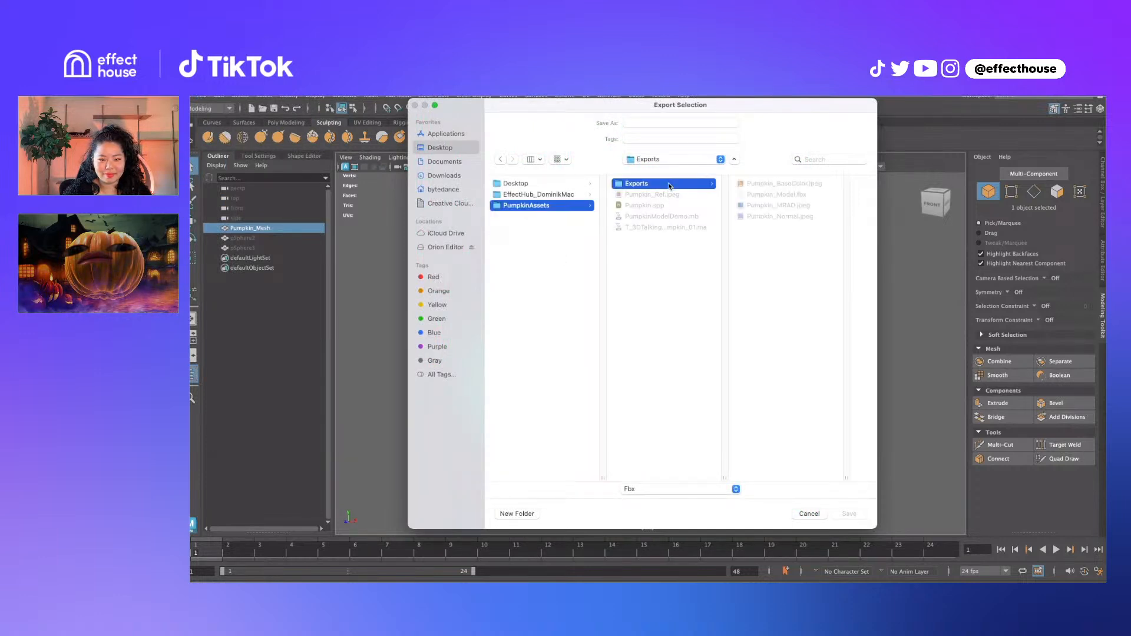
pyautogui.click(766, 194)
pyautogui.moveTo(687, 126); pyautogui.dragTo(661, 125)
pyautogui.write('Demo')
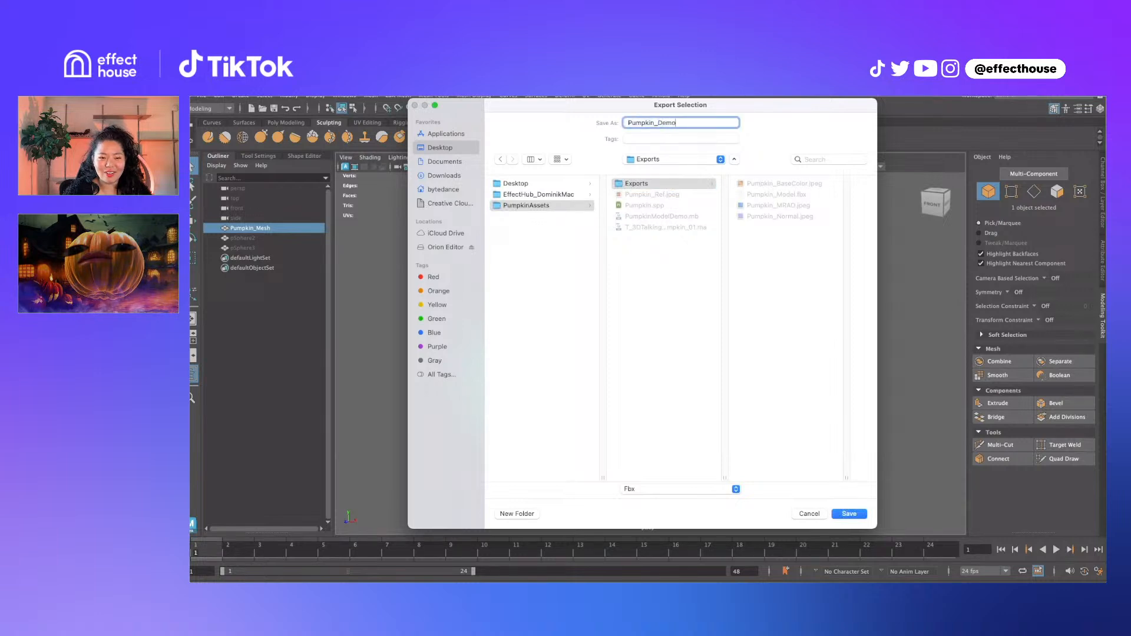
pyautogui.press('Return')
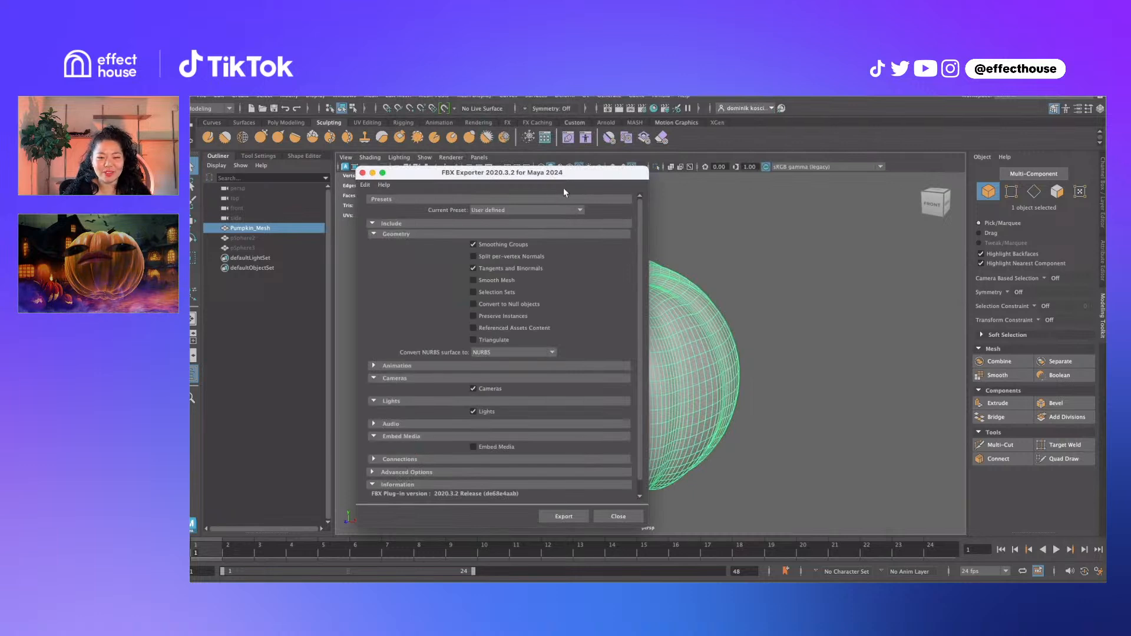
# Drag the FBX Exporter window up and over to the right side of the viewport
pyautogui.moveTo(576, 174); pyautogui.dragTo(676, 126)
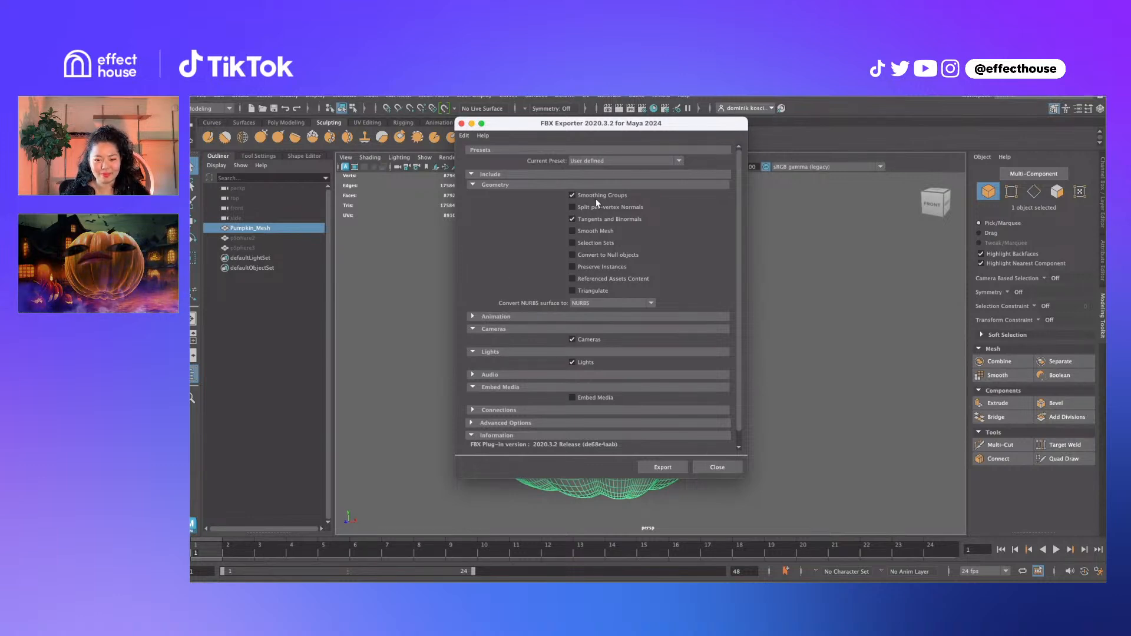
pyautogui.moveTo(607, 127); pyautogui.dragTo(820, 132)
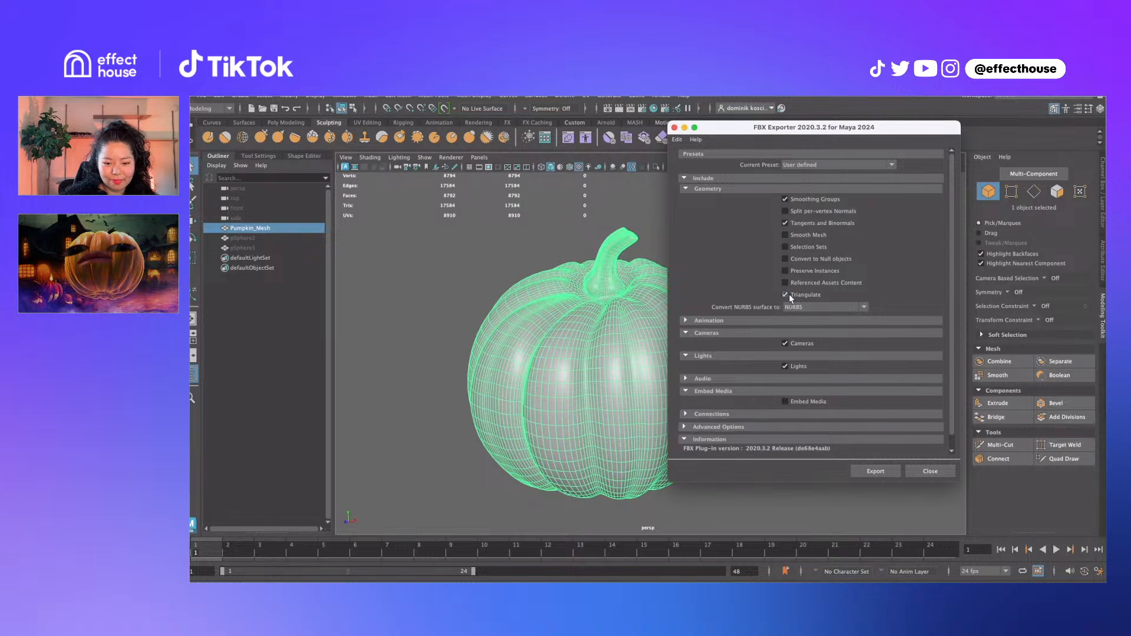
# Triangulate the pumpkin mesh to inspect the triangles, then undo back to quads
pyautogui.click(436, 267)
pyautogui.click(565, 314)
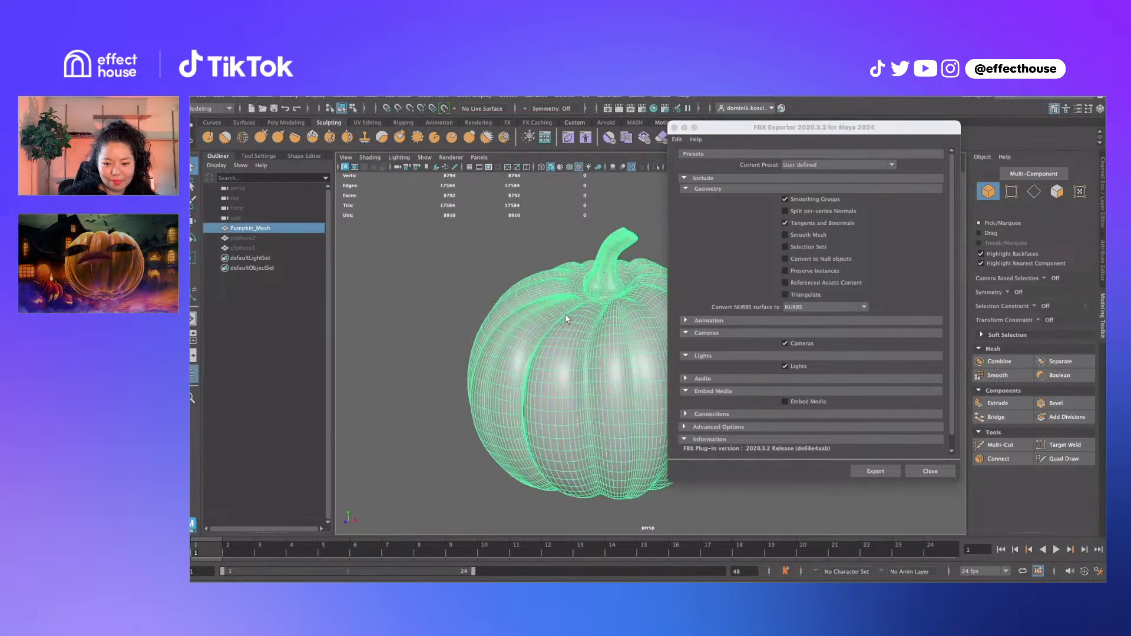
pyautogui.click(371, 96)
pyautogui.click(406, 231)
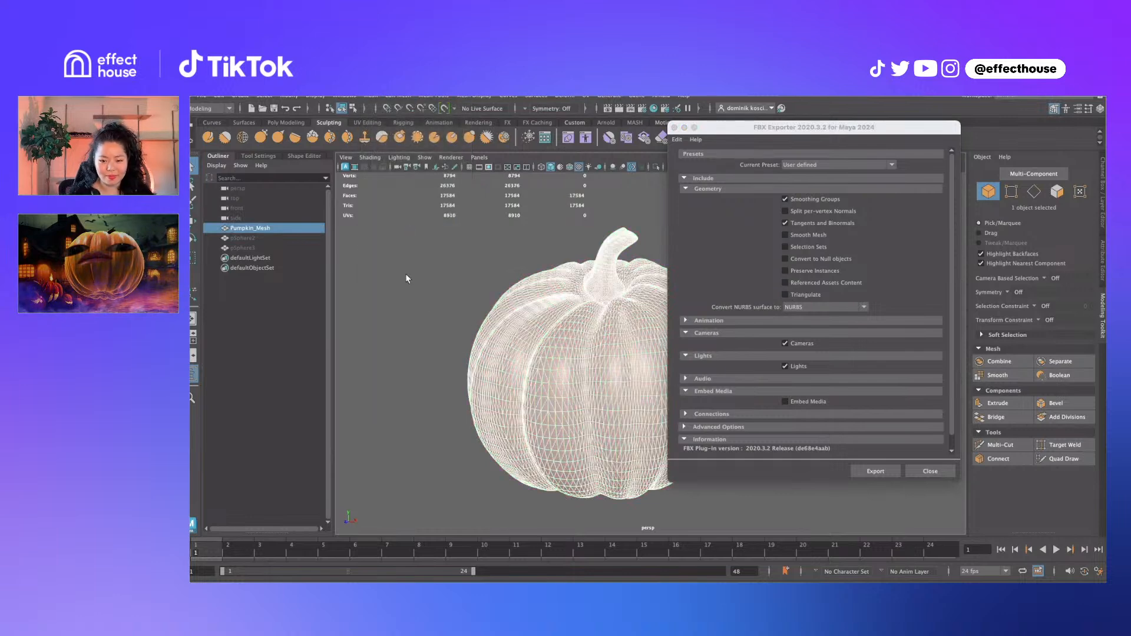
pyautogui.click(406, 275)
pyautogui.click(679, 401)
pyautogui.click(595, 394)
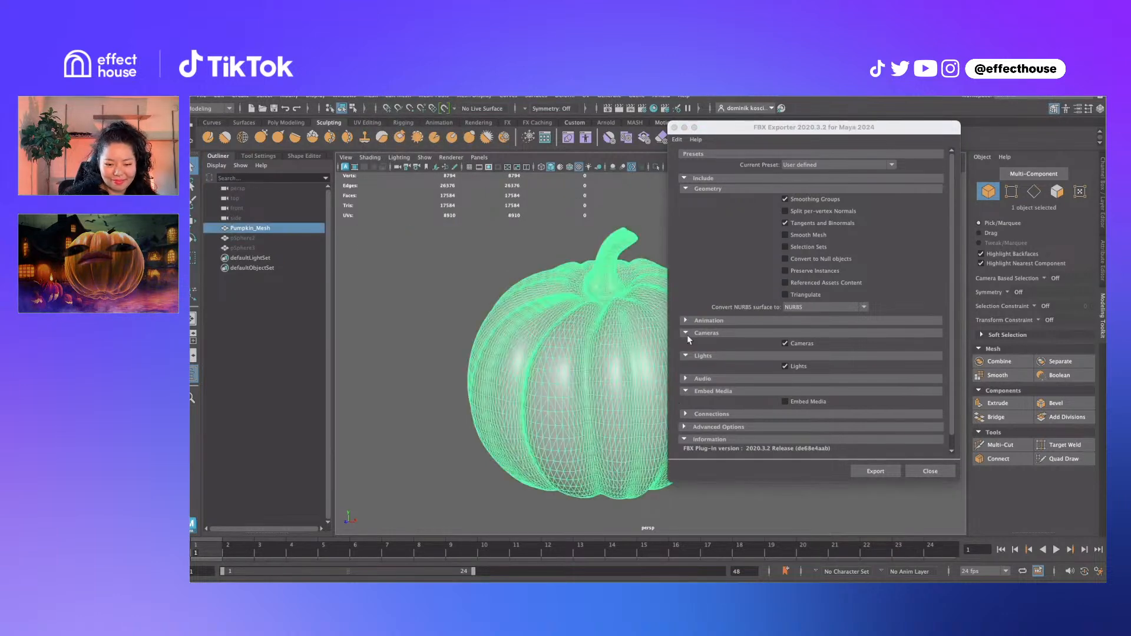
pyautogui.hotkey('ctrl', 'z')
pyautogui.hotkey('ctrl', 'z')
pyautogui.hotkey('ctrl', 'z')
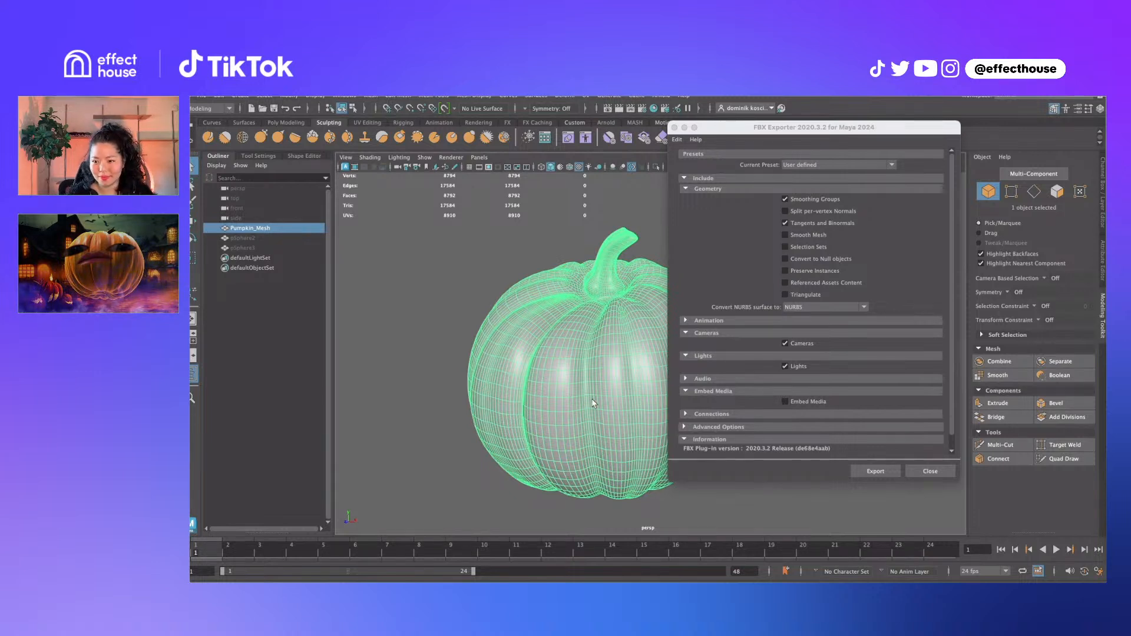
pyautogui.moveTo(572, 383); pyautogui.dragTo(572, 358, button='right')
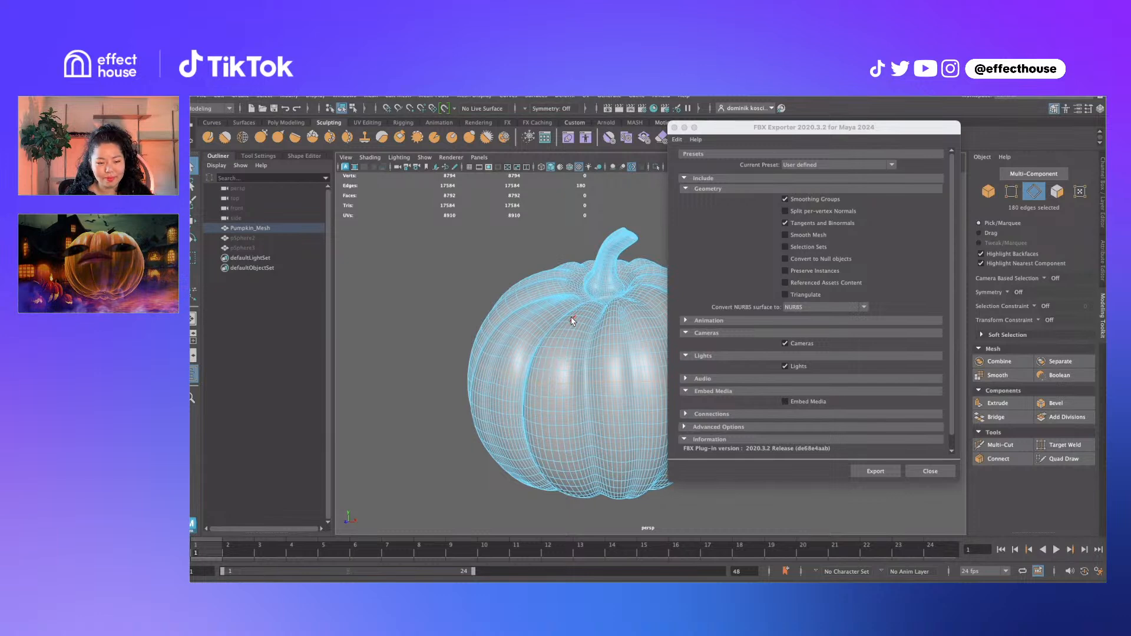
# Tick Triangulate under Geometry in the FBX Exporter and reselect the pumpkin mesh
pyautogui.click(794, 295)
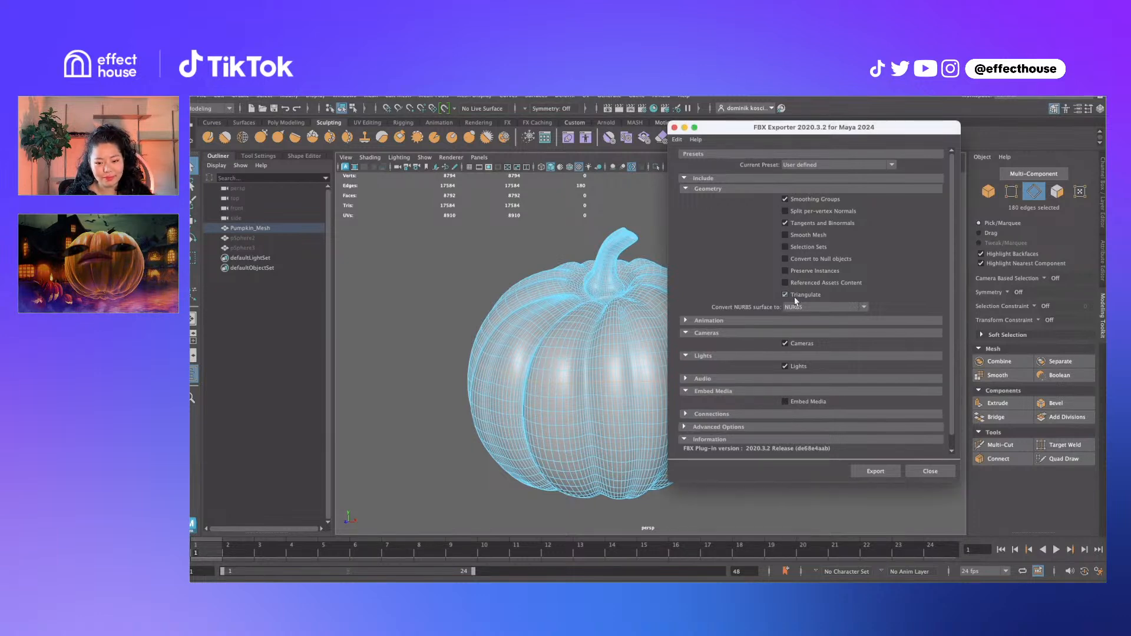
pyautogui.click(792, 297)
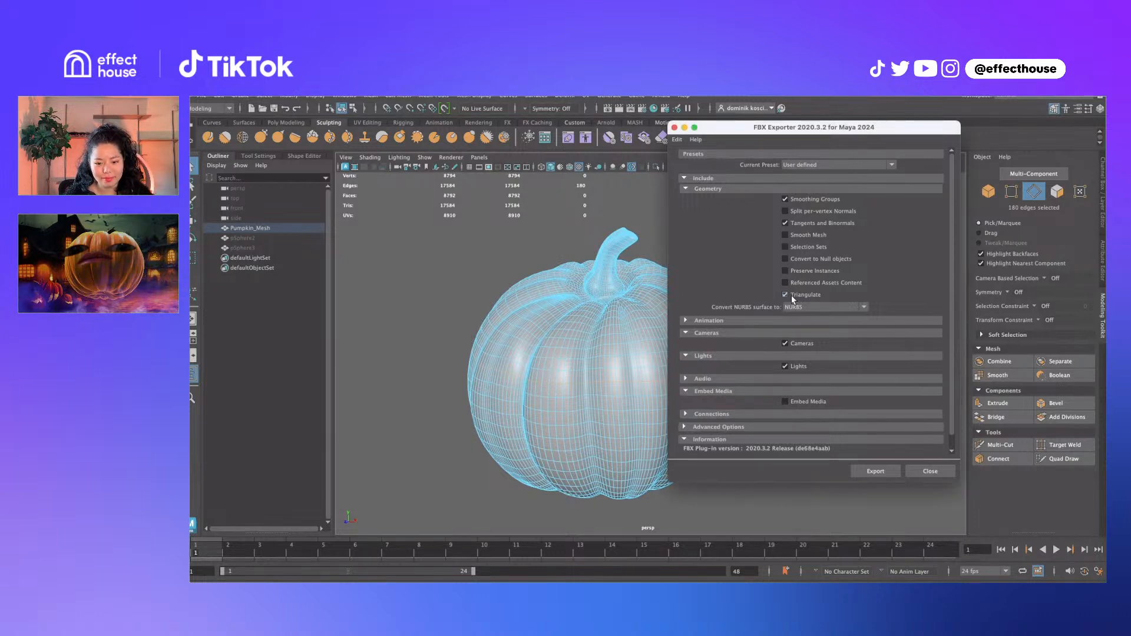
pyautogui.moveTo(549, 332); pyautogui.dragTo(582, 300, button='right')
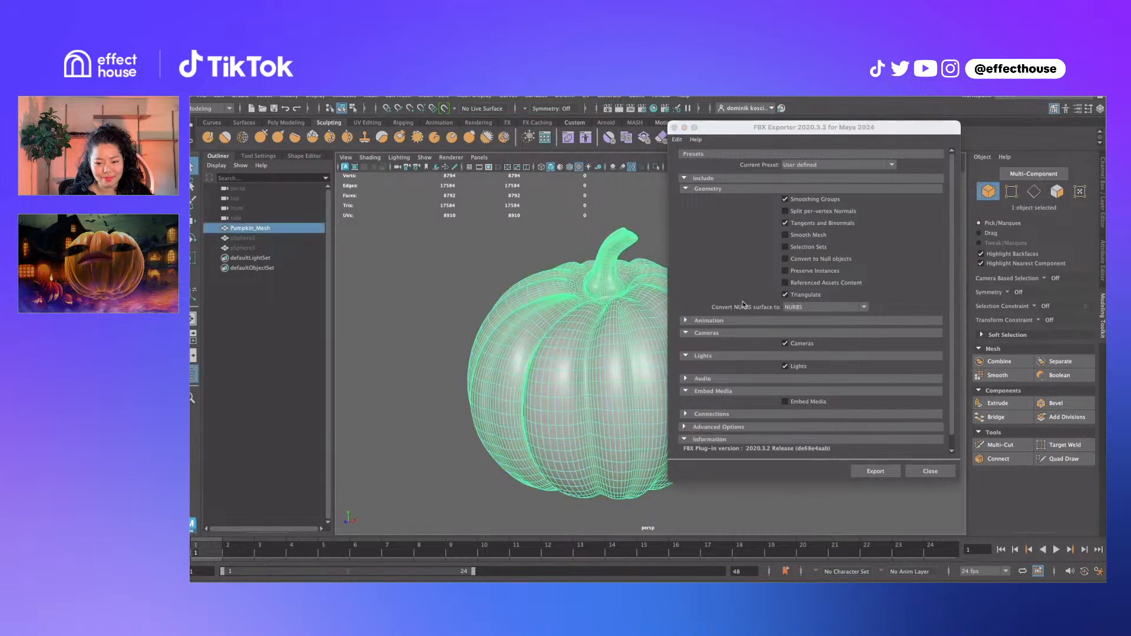
pyautogui.click(479, 274)
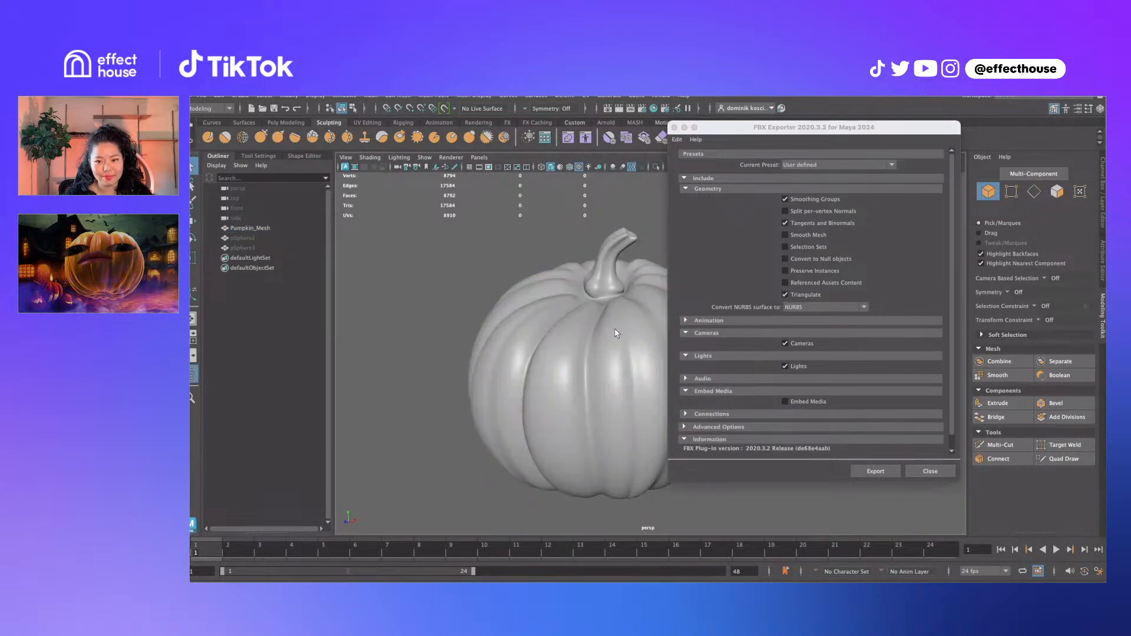
pyautogui.click(616, 334)
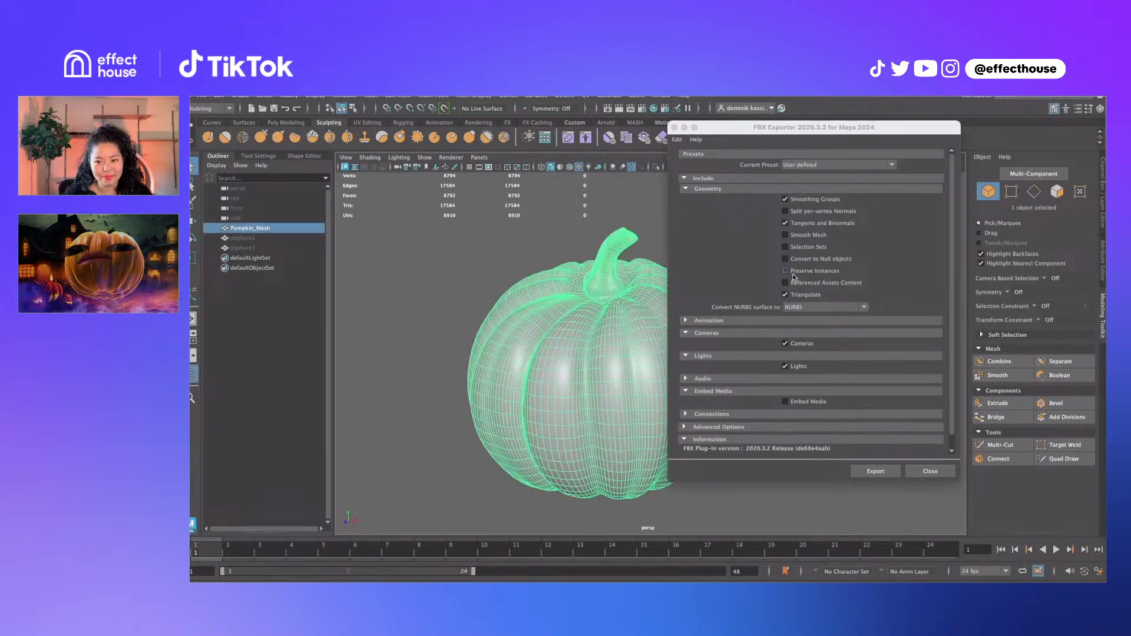
# Untick Triangulate and tick Smooth Mesh in Pumpkin_Mesh's FBX geometry export options
pyautogui.click(785, 295)
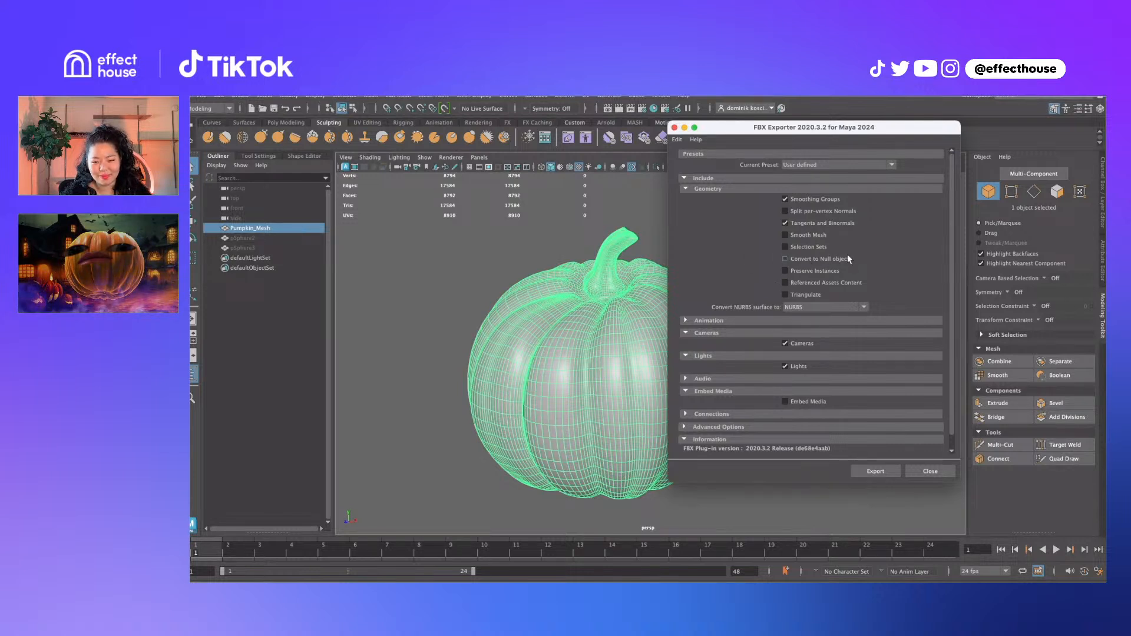
pyautogui.click(546, 257)
pyautogui.click(597, 336)
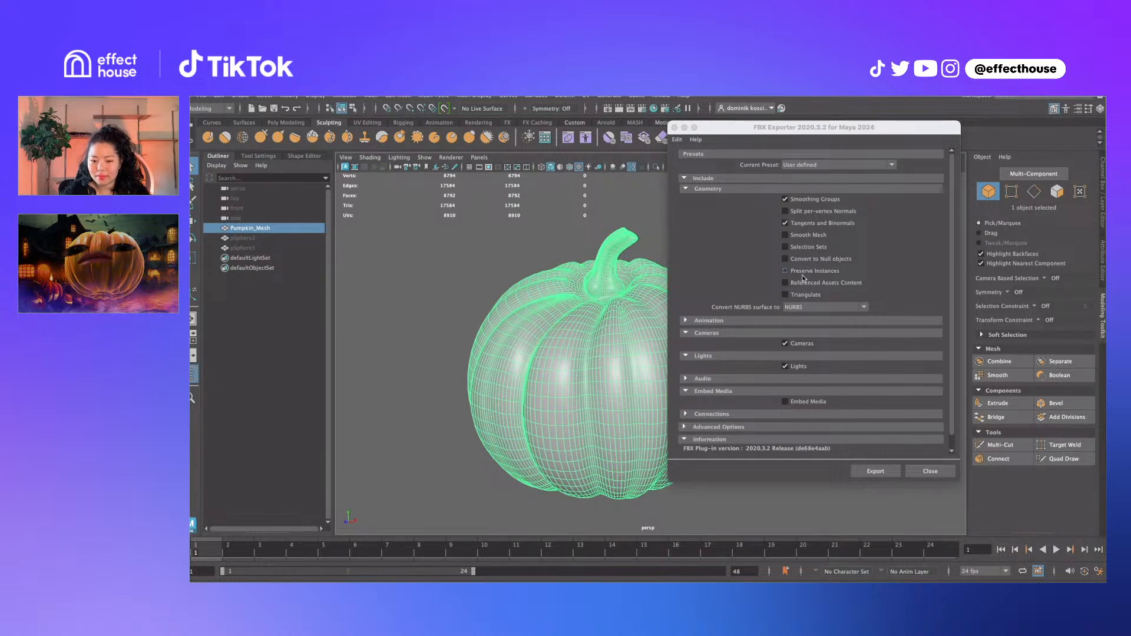
pyautogui.click(809, 237)
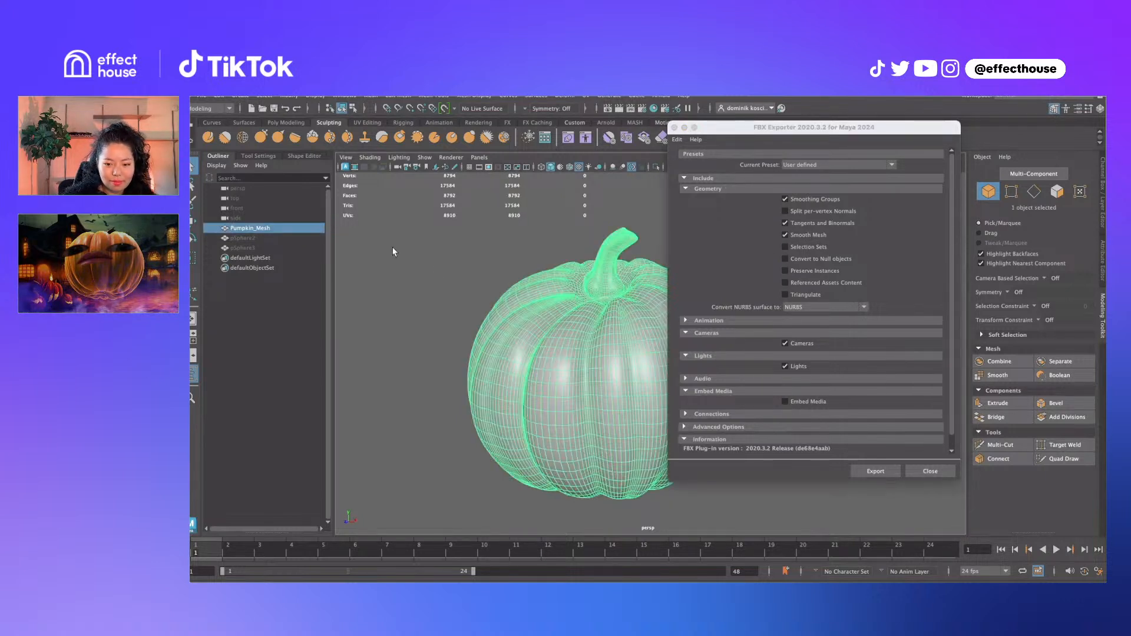
# Unhide pSphere3, test smoothing it in the viewport, then undo the smoothing
pyautogui.click(312, 248)
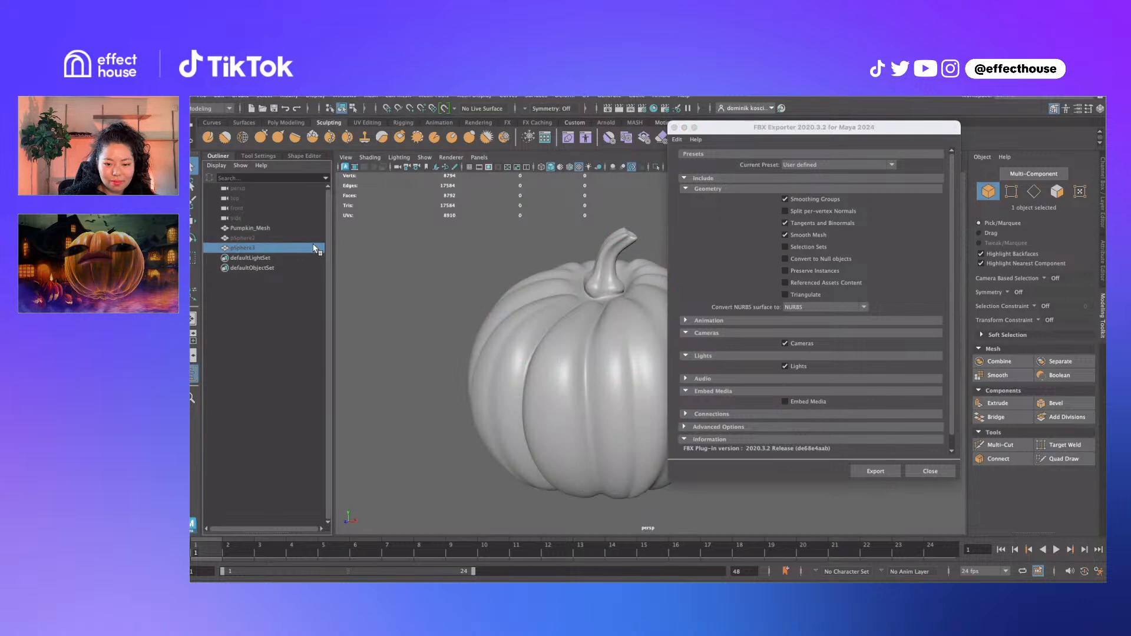
pyautogui.hotkey('shift', 'h')
pyautogui.keyDown('alt'); pyautogui.moveTo(479, 284); pyautogui.dragTo(344, 270); pyautogui.keyUp('alt')
pyautogui.keyDown('alt'); pyautogui.moveTo(593, 314); pyautogui.dragTo(409, 288); pyautogui.keyUp('alt')
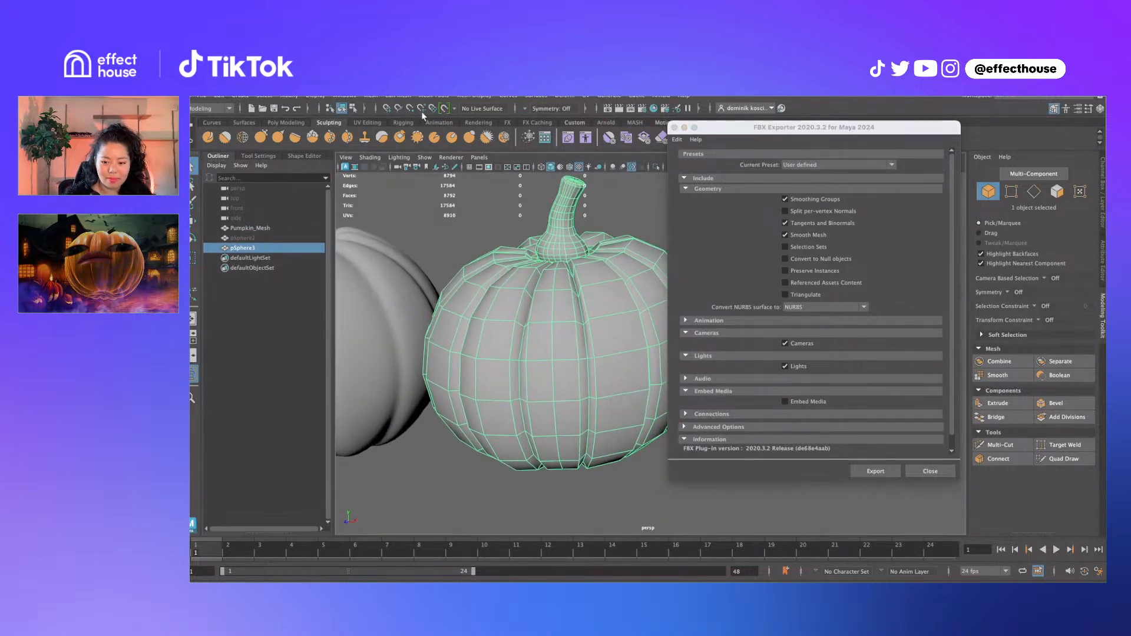
pyautogui.click(371, 97)
pyautogui.click(401, 209)
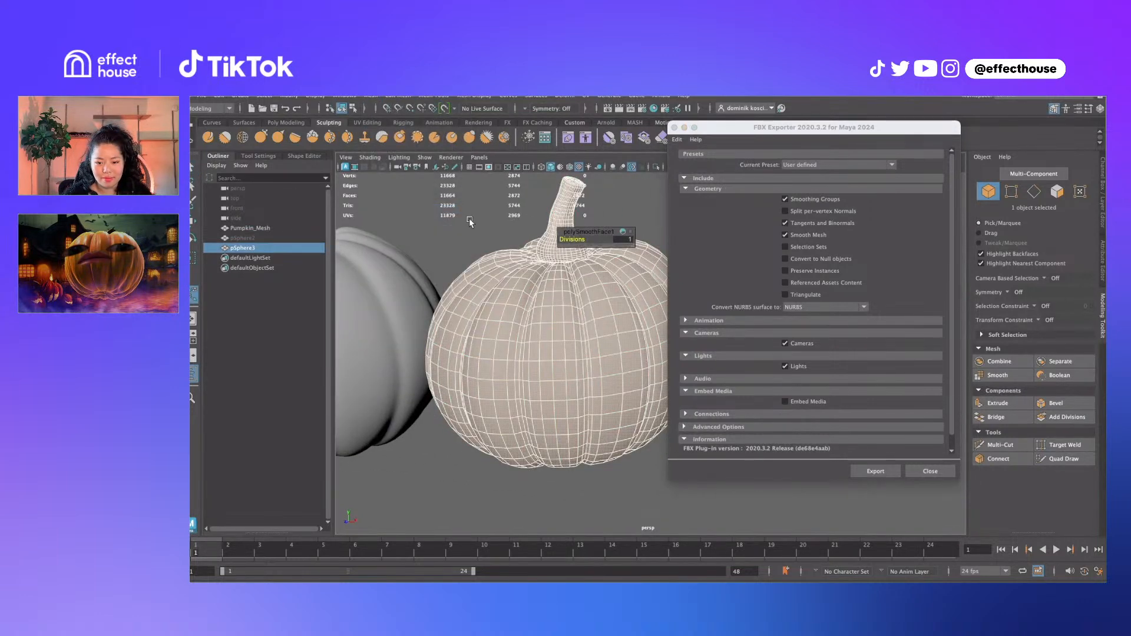
pyautogui.click(470, 220)
pyautogui.click(530, 319)
pyautogui.click(483, 245)
pyautogui.click(610, 389)
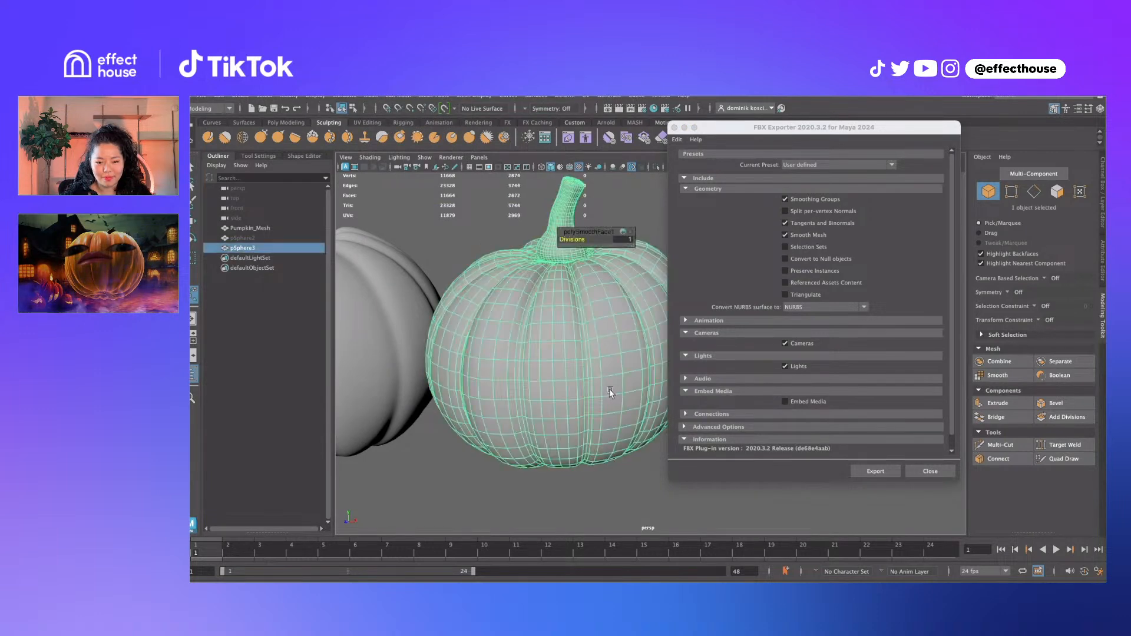
pyautogui.hotkey('ctrl', 'z')
pyautogui.hotkey('ctrl', 'z')
pyautogui.hotkey('ctrl', 'z')
pyautogui.hotkey('ctrl', 'z')
pyautogui.hotkey('ctrl', 'z')
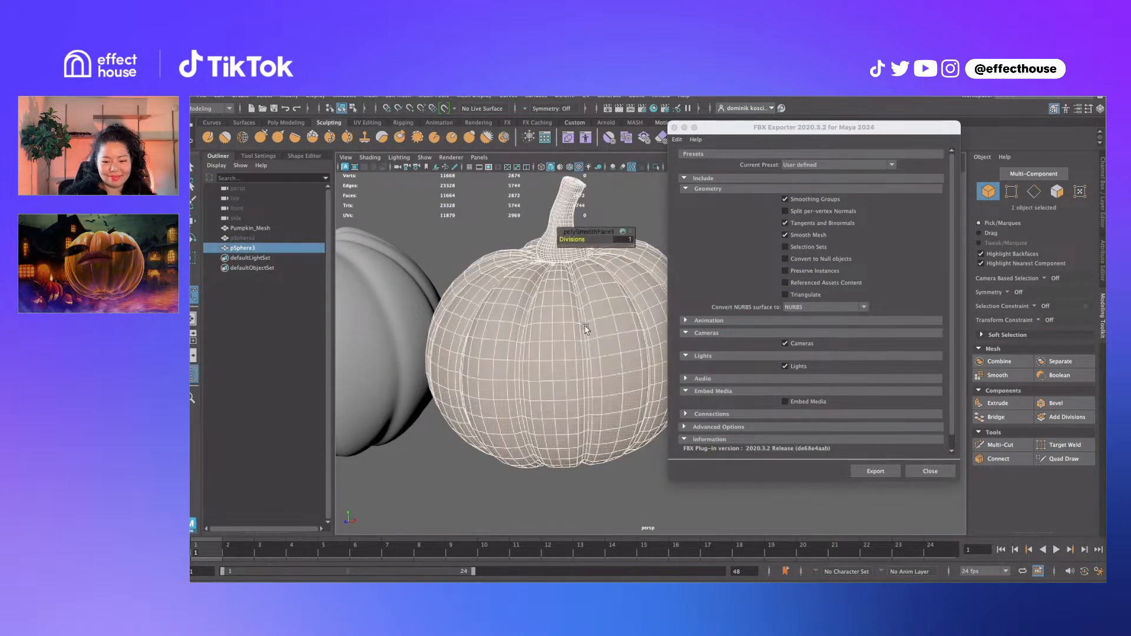
# Disable Smooth Mesh, Cameras and Lights in the FBX export, close the exporter, and switch to Painter
pyautogui.click(785, 234)
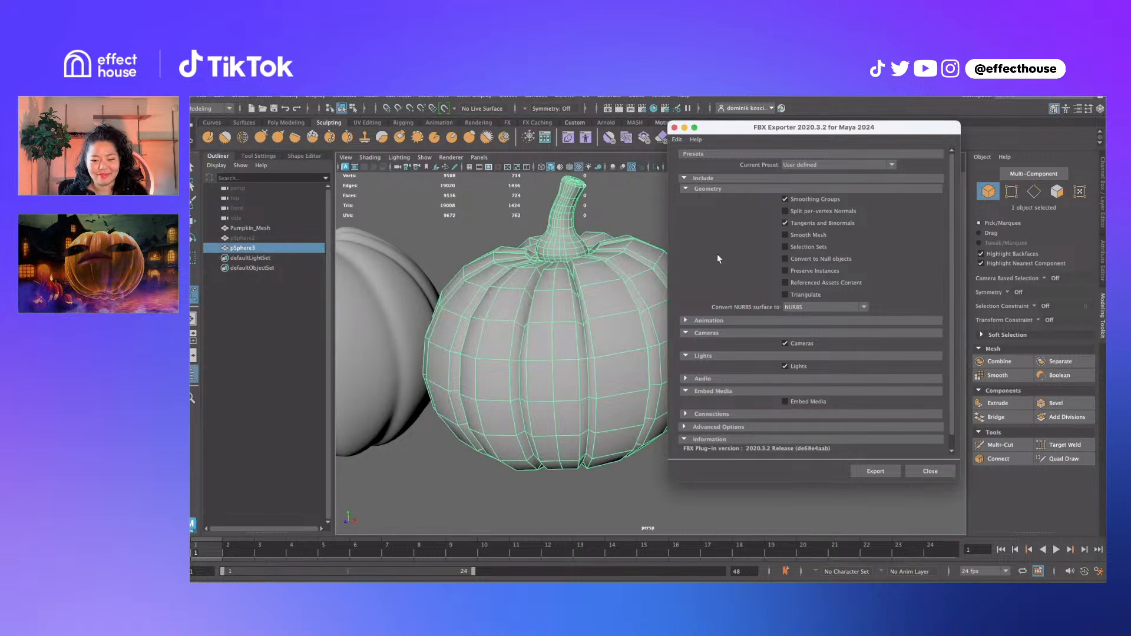
pyautogui.keyDown('alt'); pyautogui.moveTo(554, 253); pyautogui.dragTo(621, 268, button='middle'); pyautogui.keyUp('alt')
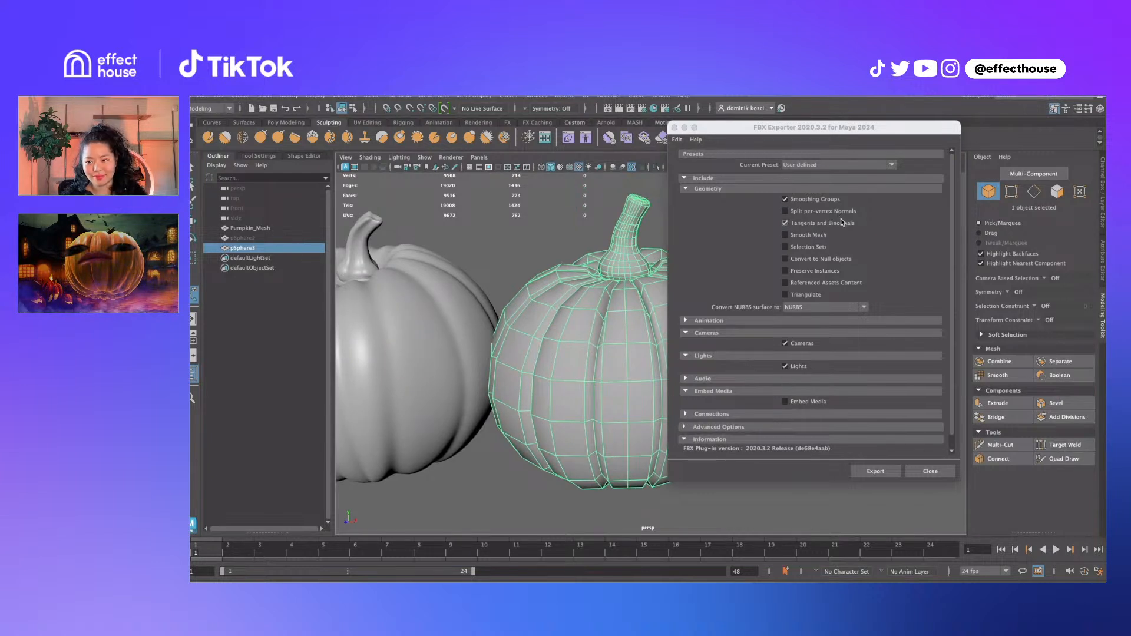
pyautogui.click(785, 343)
pyautogui.click(785, 366)
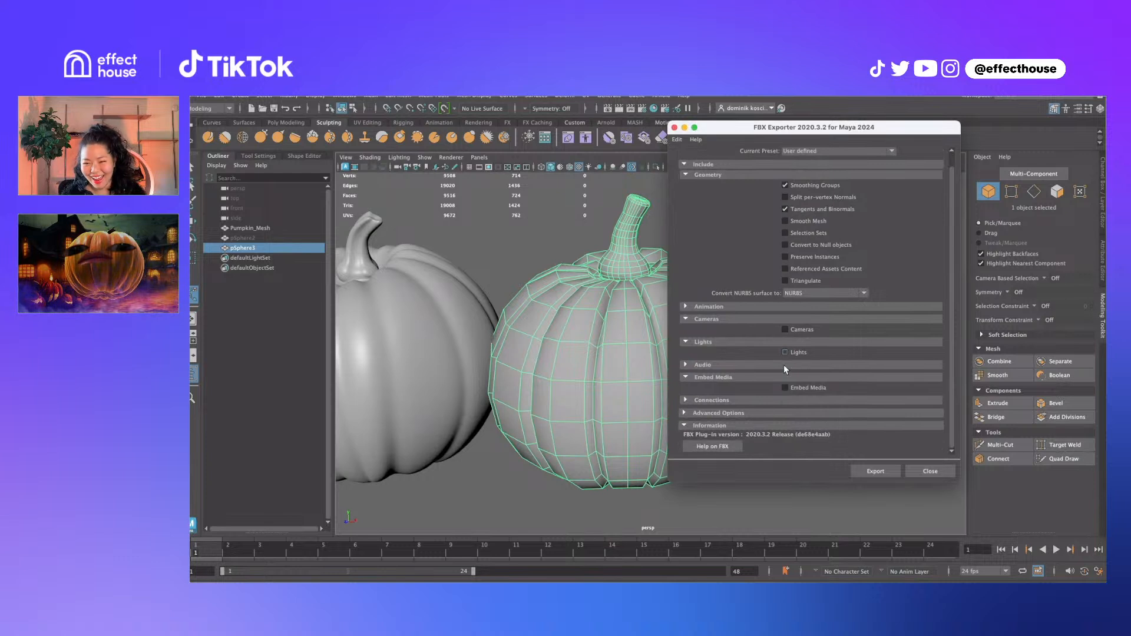
pyautogui.click(416, 318)
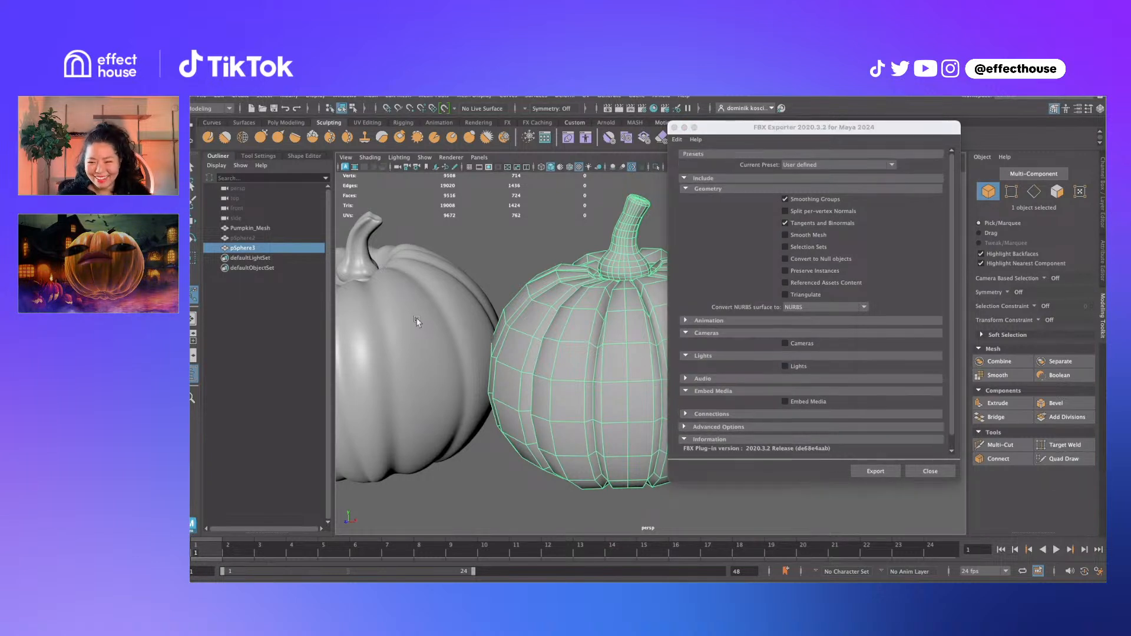
pyautogui.click(894, 469)
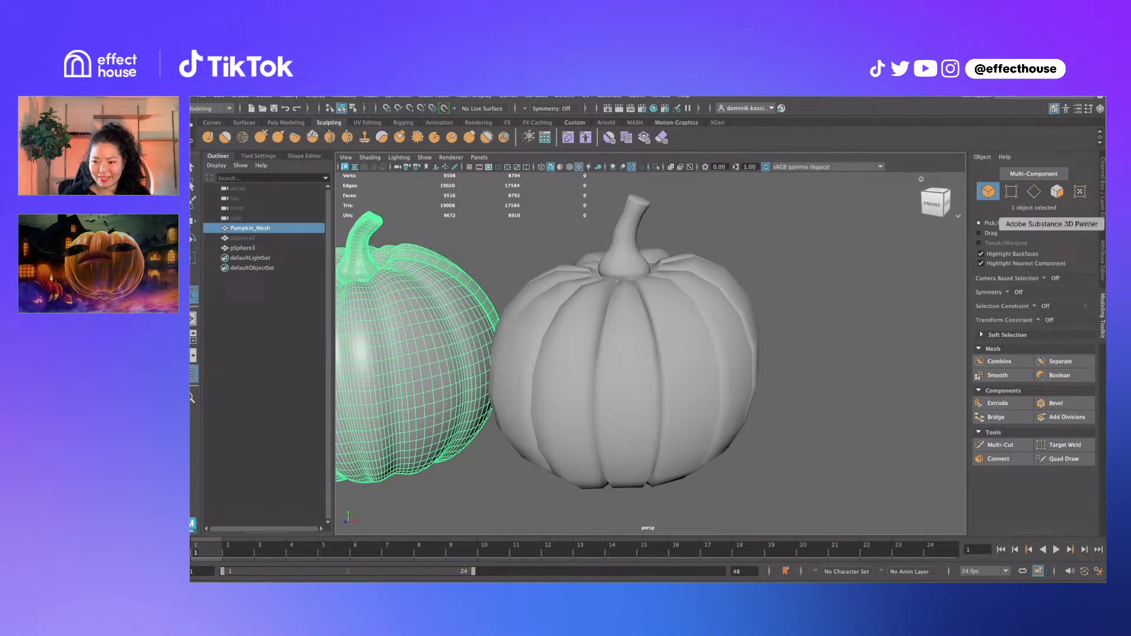
pyautogui.click(1114, 224)
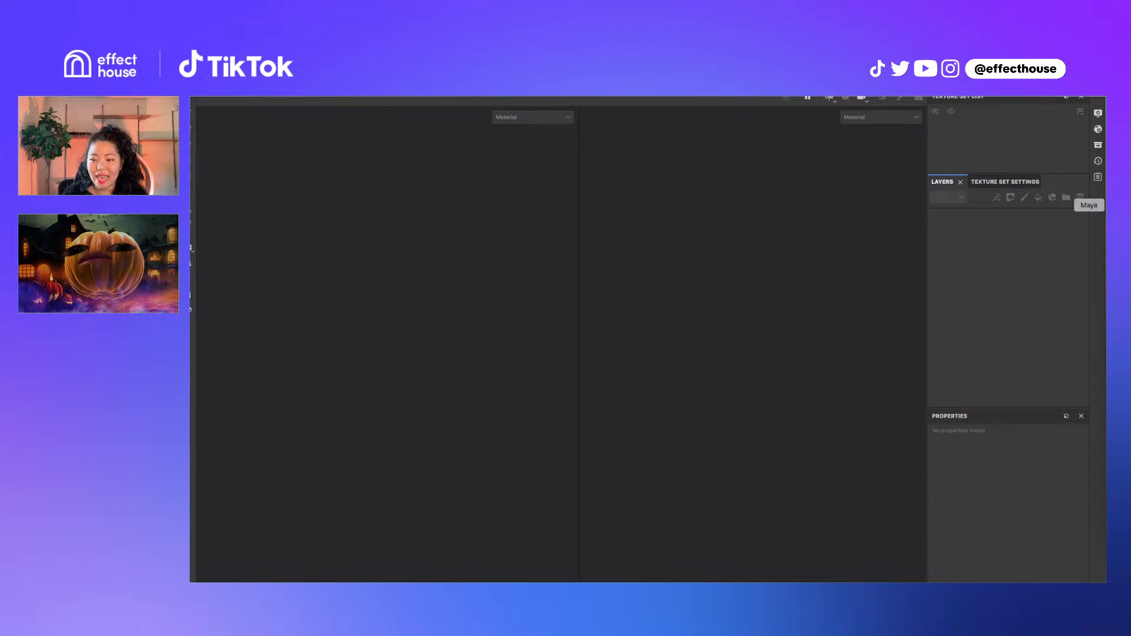
# Switch from the empty Painter window back to Maya's pumpkin scene
pyautogui.click(1114, 205)
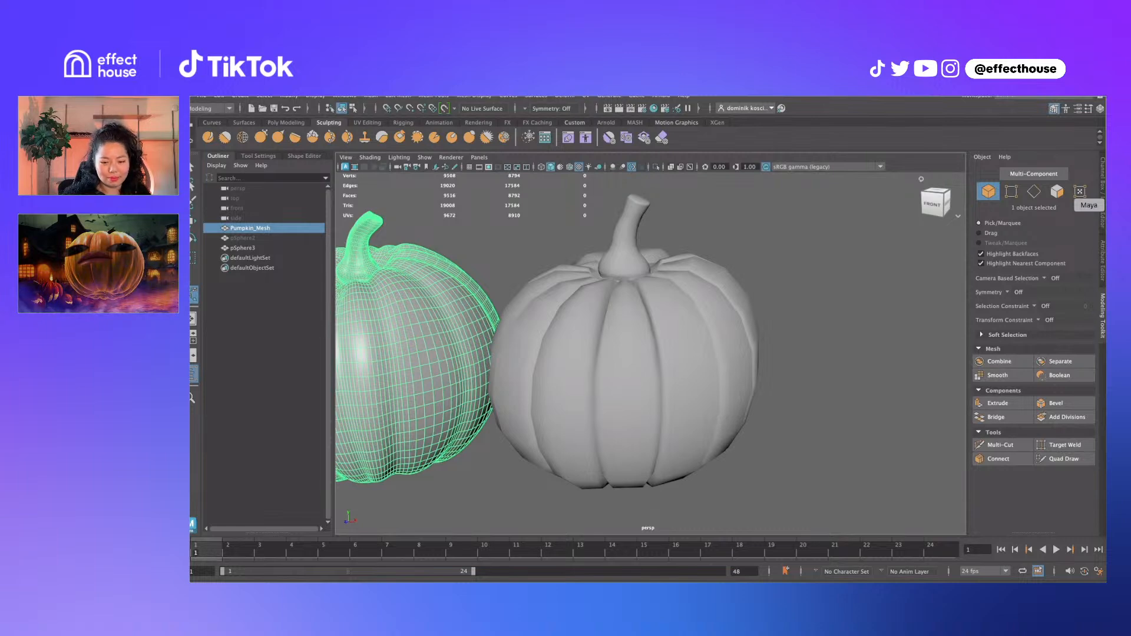
# Orbit below both pumpkins to view their undersides, then select the right pumpkin, pSphere3
pyautogui.keyDown('alt'); pyautogui.moveTo(670, 392); pyautogui.dragTo(735, 340); pyautogui.keyUp('alt')
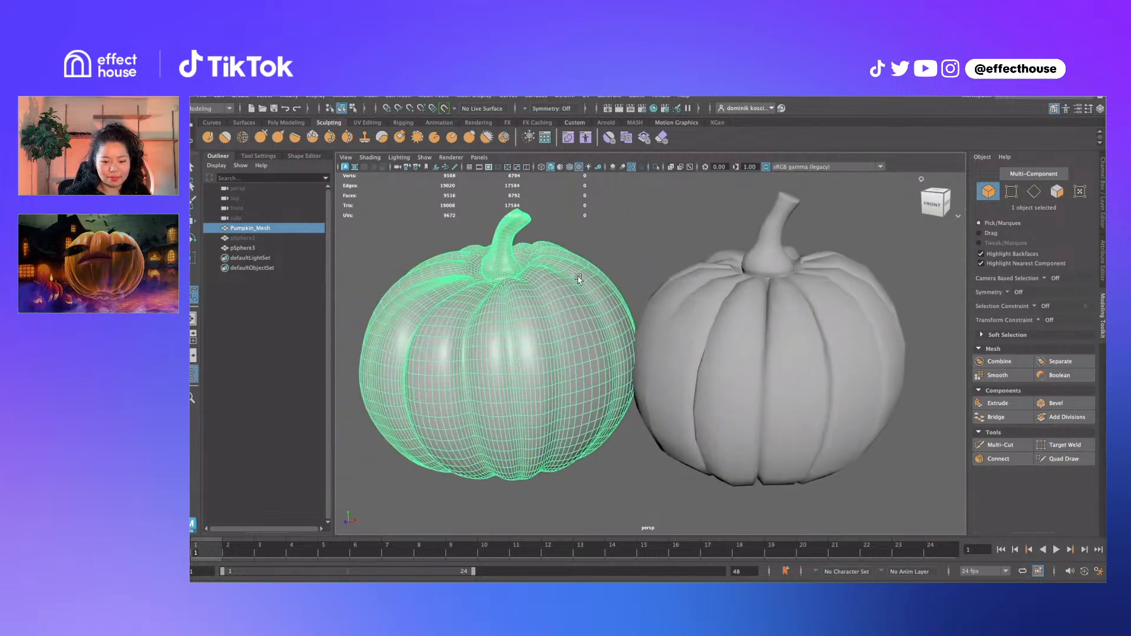
pyautogui.keyDown('alt'); pyautogui.moveTo(580, 279); pyautogui.dragTo(554, 236); pyautogui.keyUp('alt')
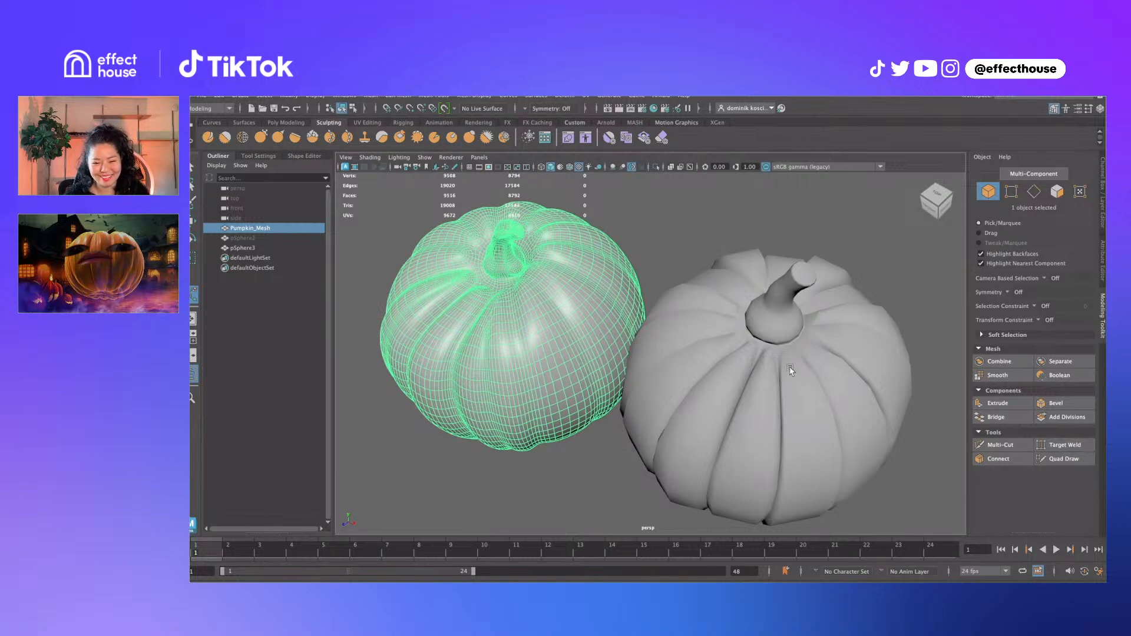
pyautogui.click(848, 357)
# Select an 11-edge ring around pSphere3's stem base, then switch to Substance 3D Painter
pyautogui.scroll(5, 849, 357)
pyautogui.doubleClick(724, 364)
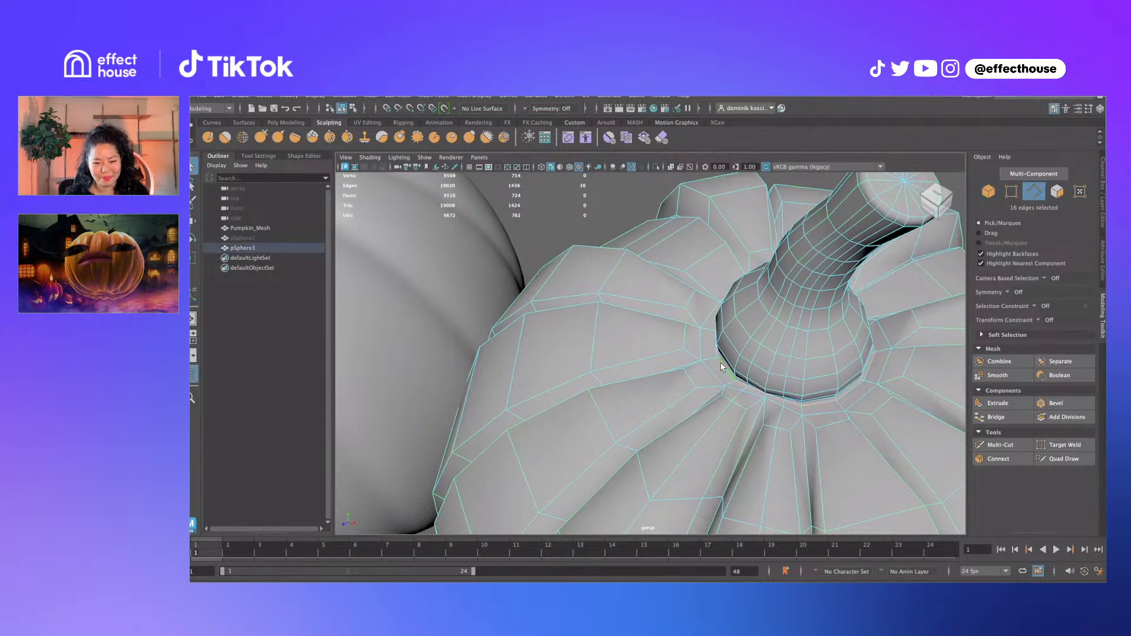
pyautogui.click(703, 320)
pyautogui.keyDown('shift'); pyautogui.click(700, 341); pyautogui.keyUp('shift')
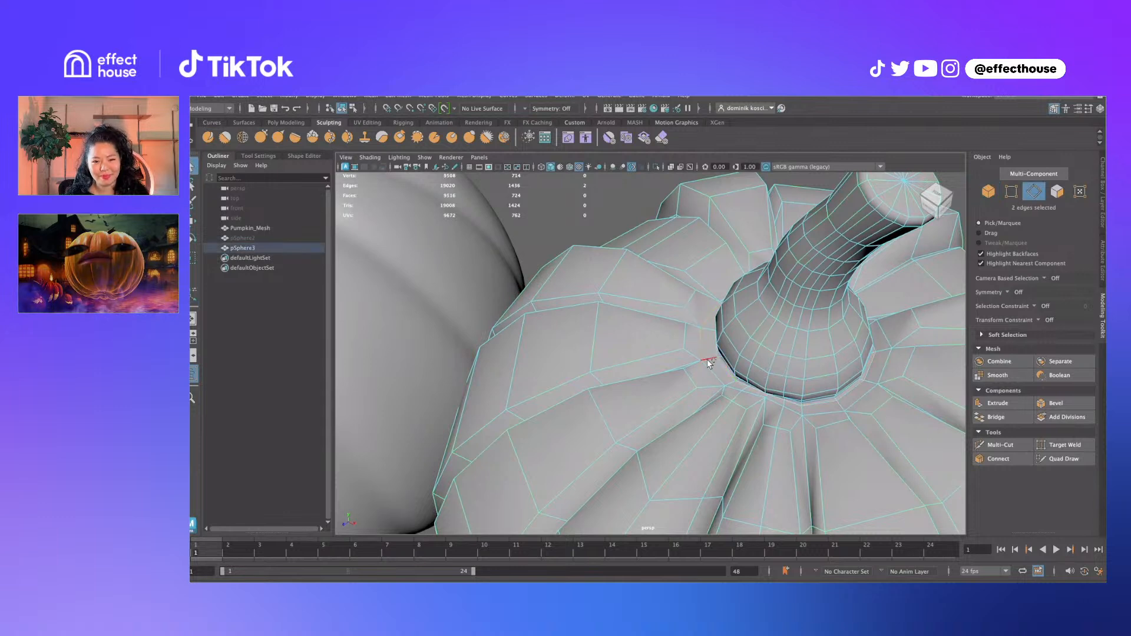
pyautogui.keyDown('shift'); pyautogui.click(712, 369); pyautogui.keyUp('shift')
pyautogui.keyDown('shift'); pyautogui.click(731, 380); pyautogui.keyUp('shift')
pyautogui.keyDown('shift'); pyautogui.click(734, 385); pyautogui.keyUp('shift')
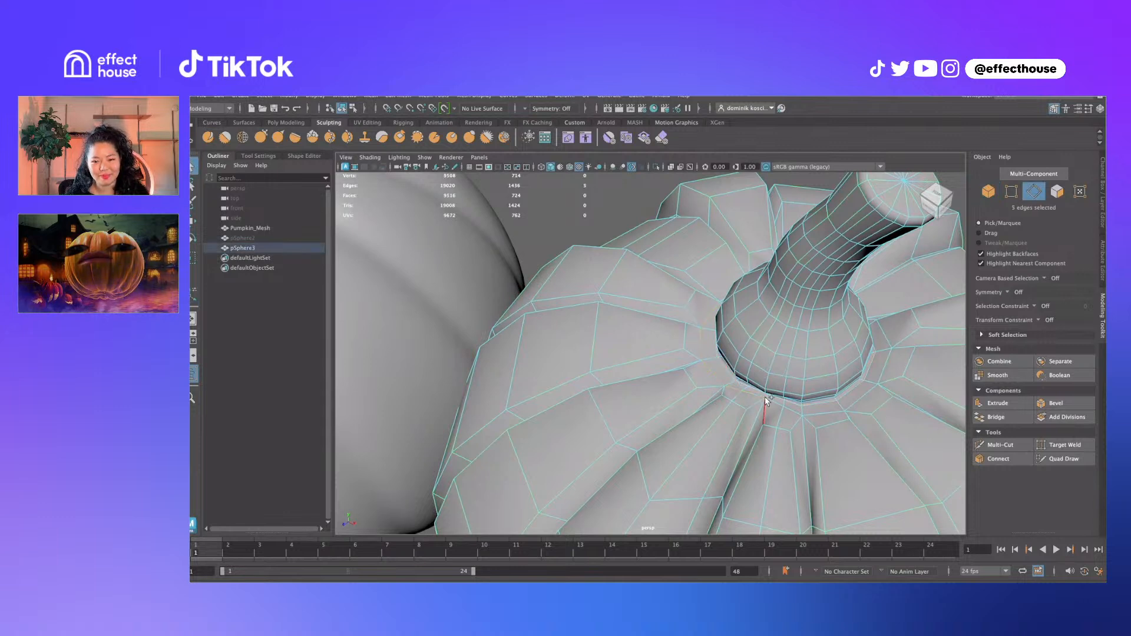
pyautogui.keyDown('shift'); pyautogui.click(816, 415); pyautogui.keyUp('shift')
pyautogui.keyDown('shift'); pyautogui.click(863, 398); pyautogui.keyUp('shift')
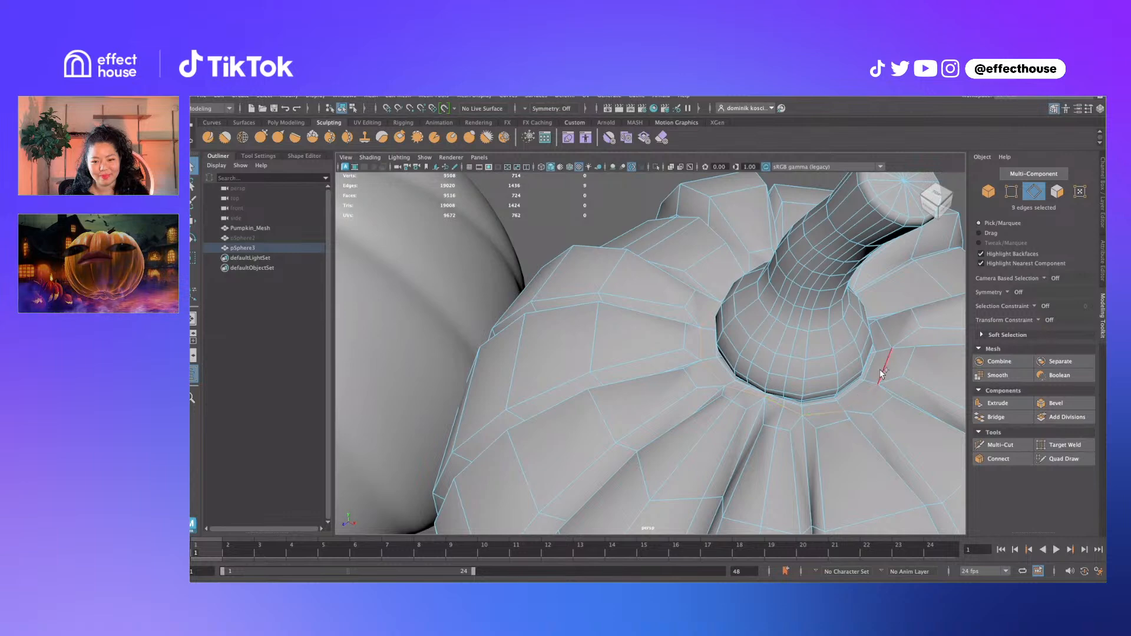
pyautogui.keyDown('shift'); pyautogui.click(882, 370); pyautogui.keyUp('shift')
pyautogui.keyDown('shift'); pyautogui.click(882, 336); pyautogui.keyUp('shift')
pyautogui.keyDown('alt'); pyautogui.moveTo(905, 331); pyautogui.dragTo(764, 348); pyautogui.keyUp('alt')
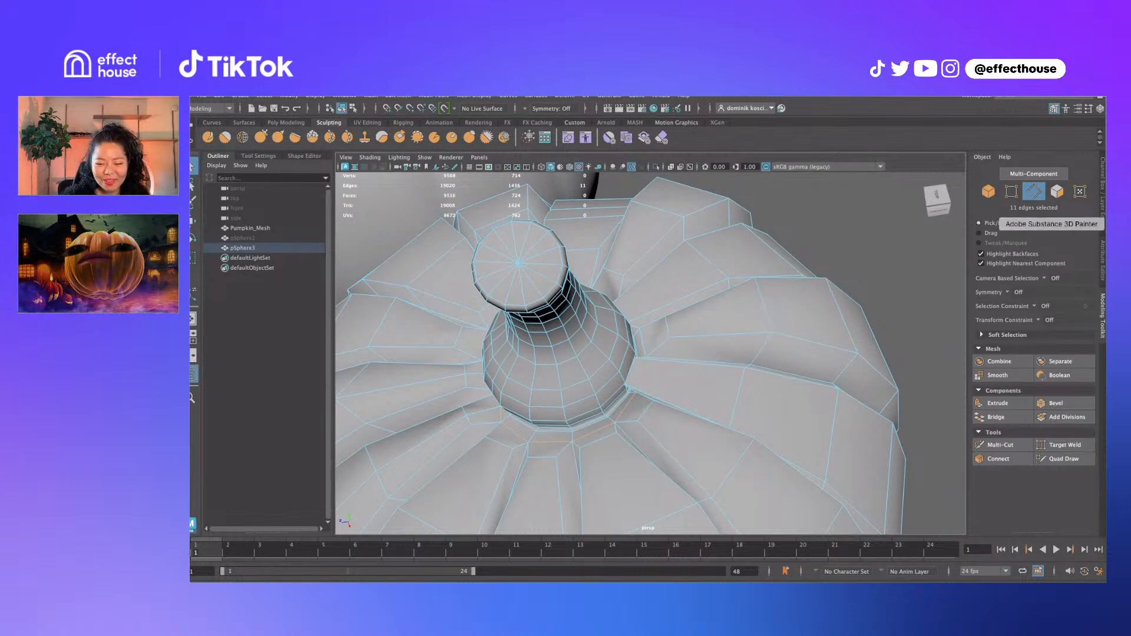
pyautogui.click(1106, 224)
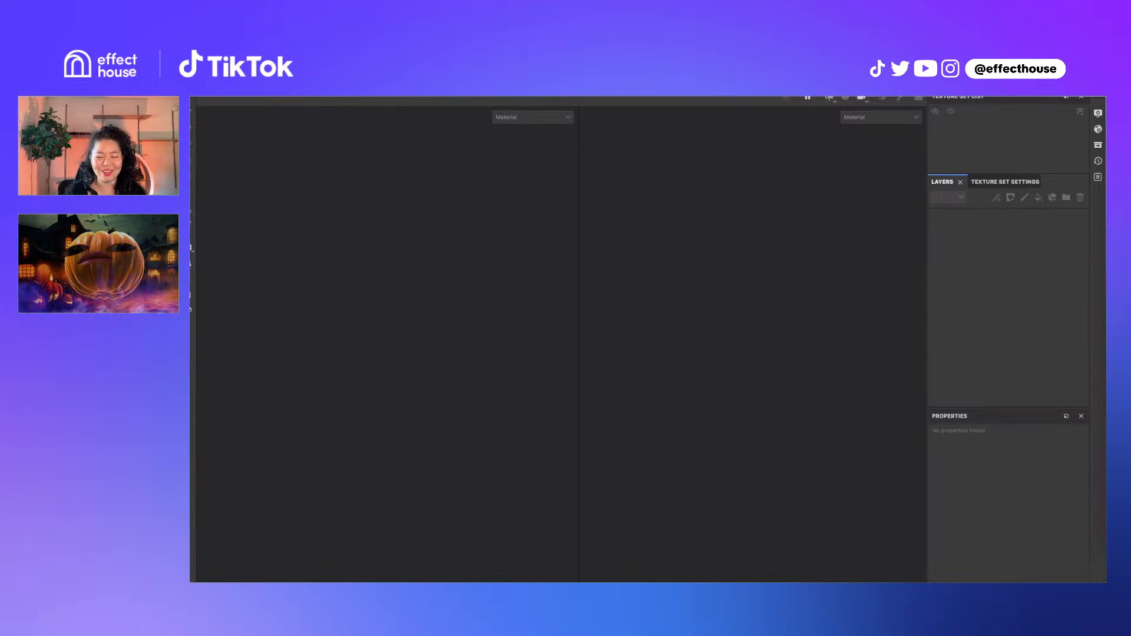
# Start a new project and set its normal map format to OpenGL
pyautogui.click(288, 97)
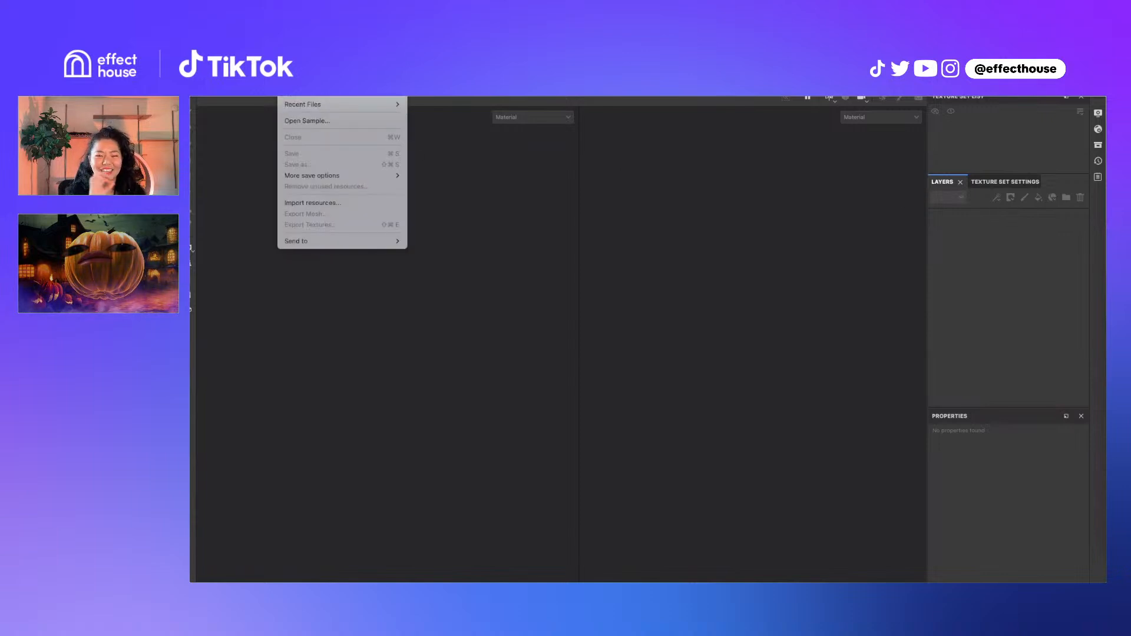
pyautogui.click(297, 84)
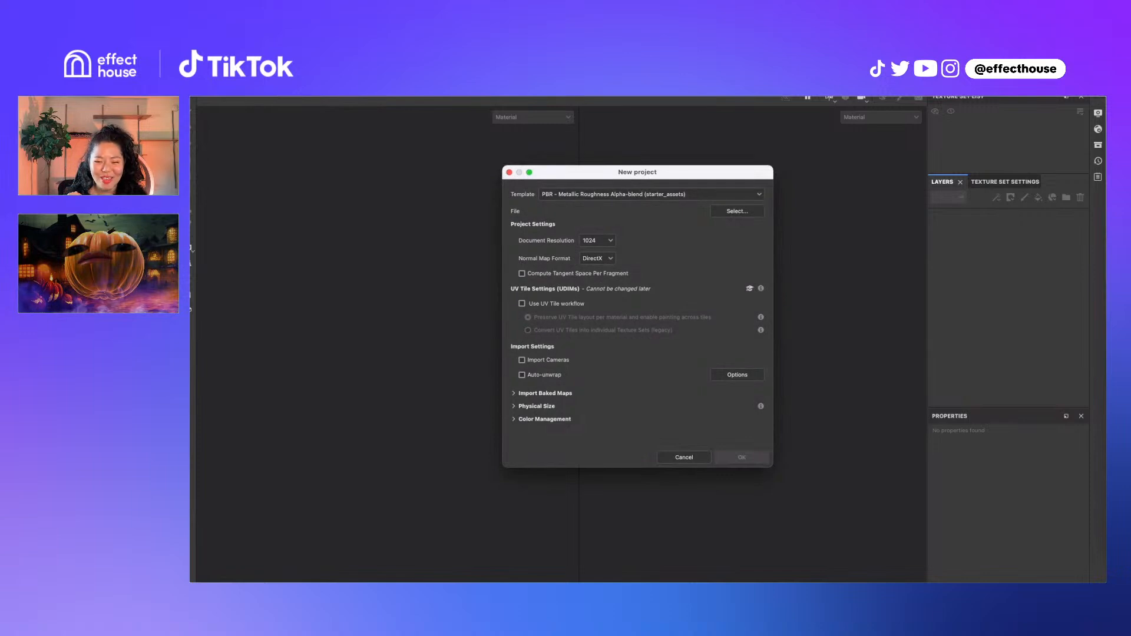
pyautogui.click(598, 258)
pyautogui.click(596, 281)
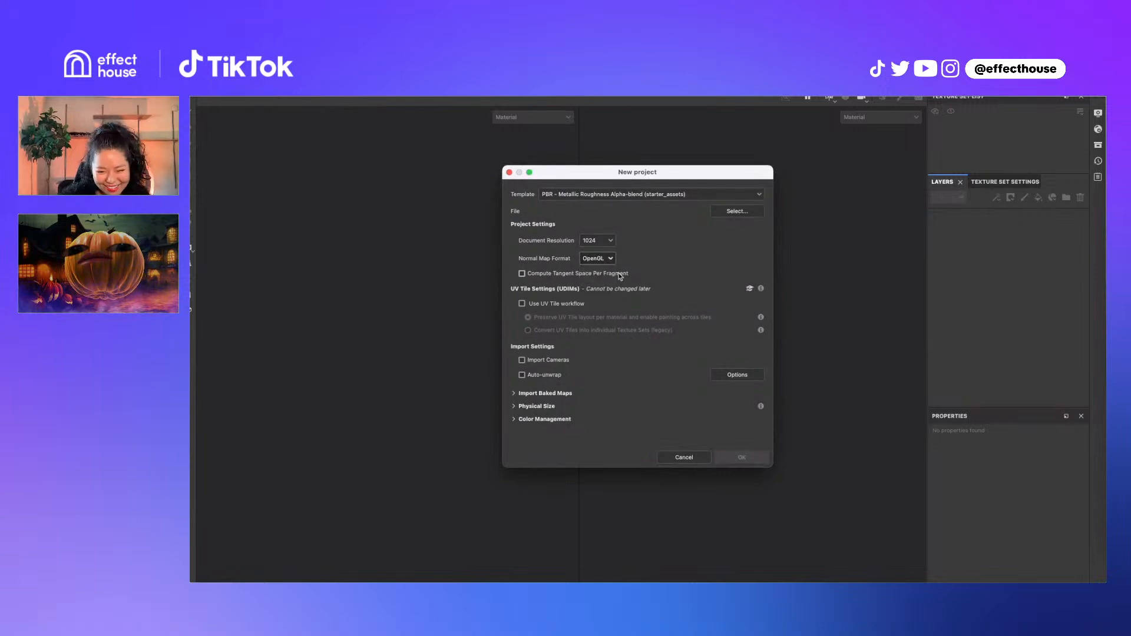
# Open and cancel the mesh file picker, then view the project template list
pyautogui.click(735, 212)
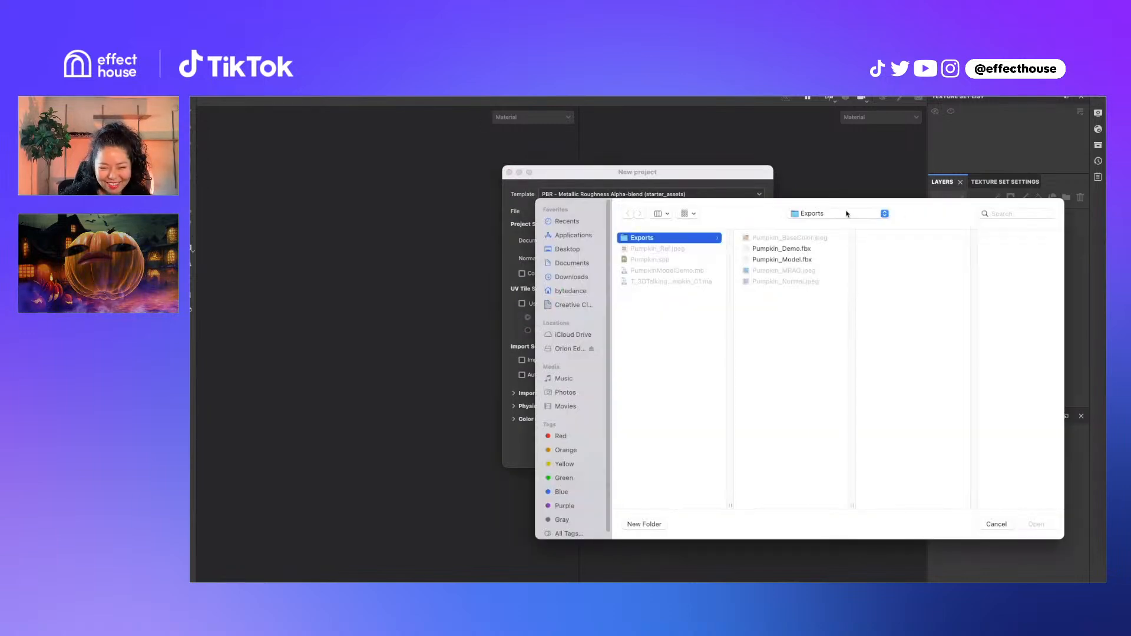
pyautogui.click(996, 524)
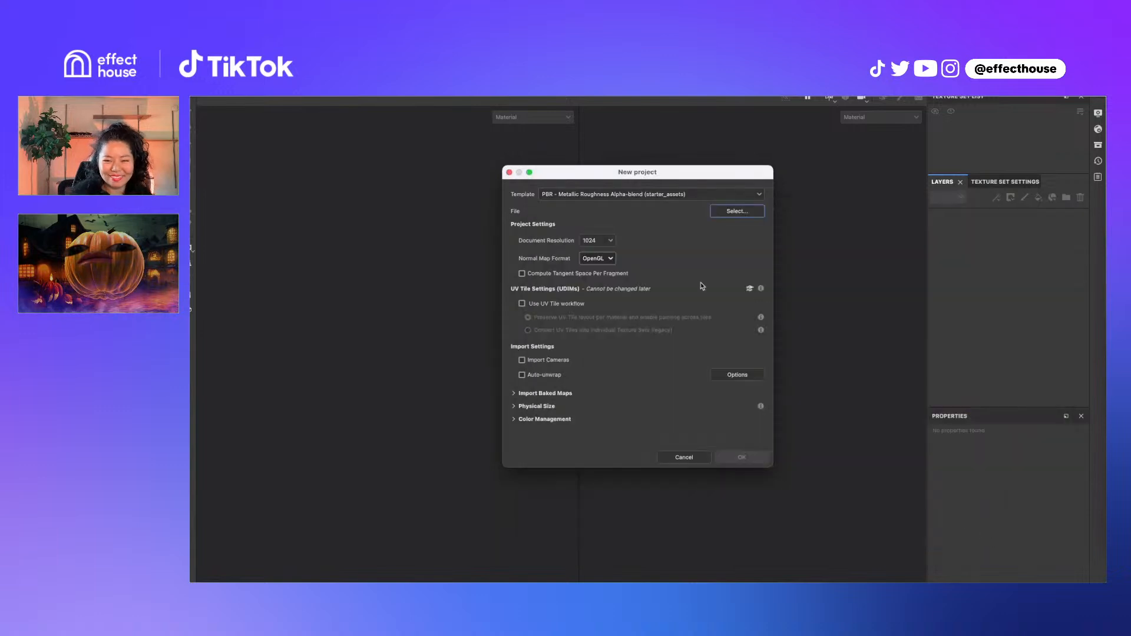
pyautogui.click(650, 195)
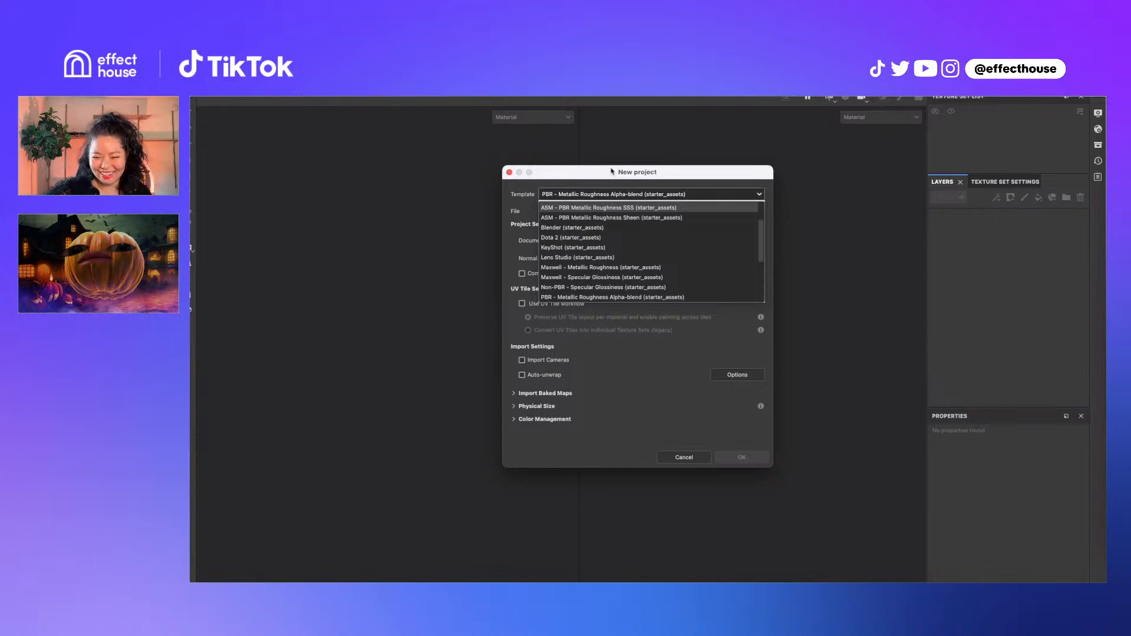
# Scroll through the template list, keeping PBR - Metallic Roughness Alpha-blend selected
pyautogui.scroll(3, 641, 238)
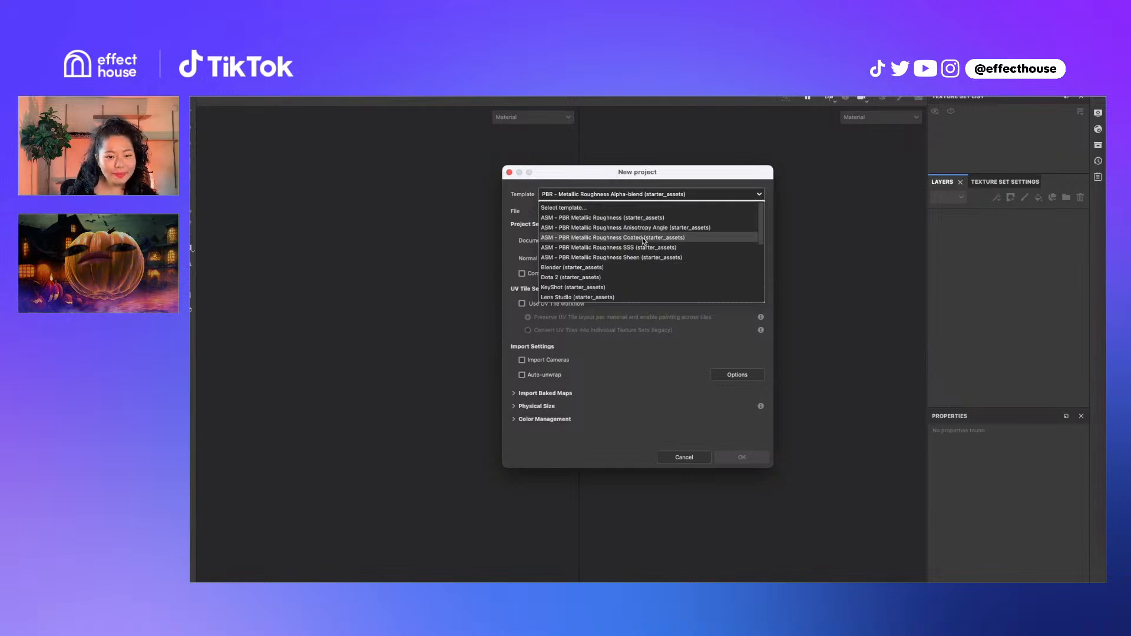
pyautogui.scroll(-3, 644, 242)
pyautogui.scroll(3, 644, 242)
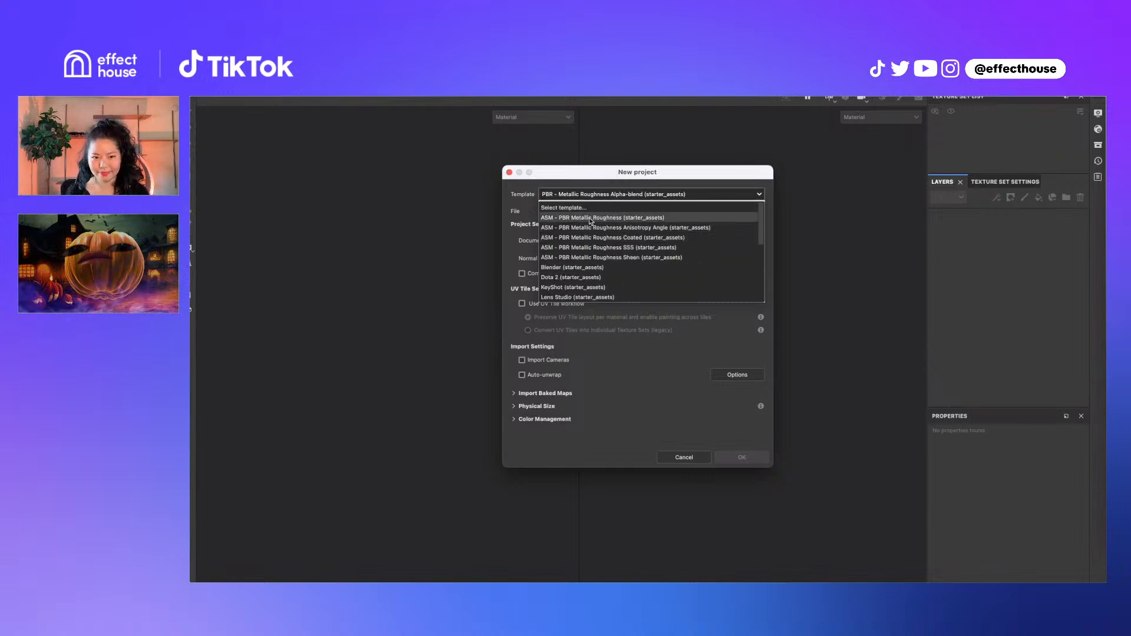
pyautogui.moveTo(651, 175); pyautogui.dragTo(673, 165)
pyautogui.click(663, 184)
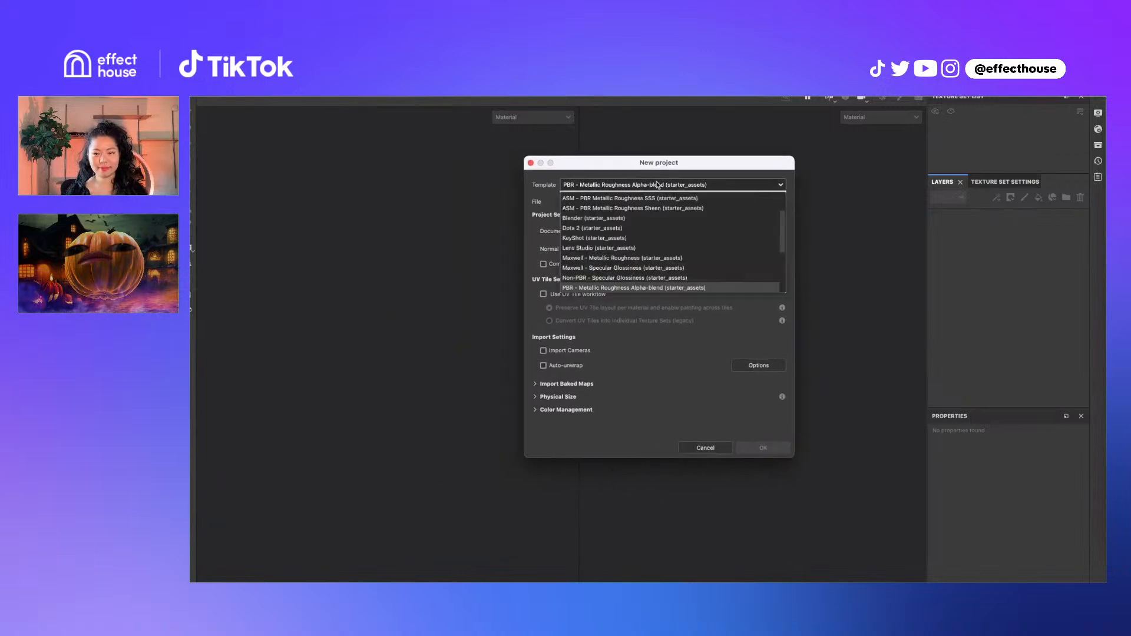
pyautogui.scroll(-3, 613, 233)
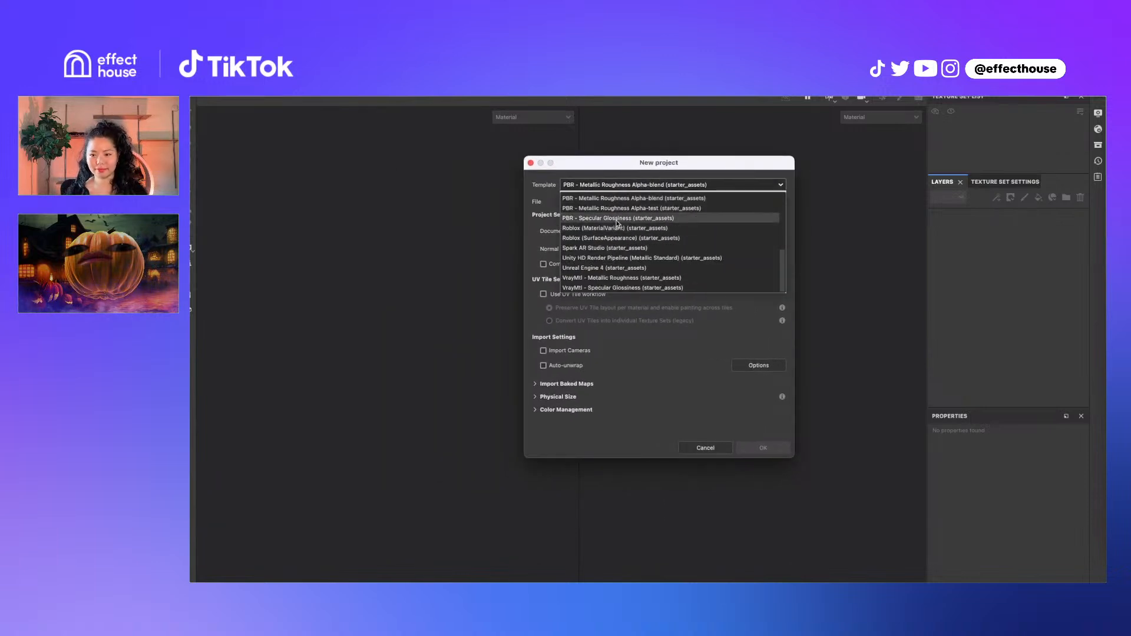
pyautogui.scroll(2, 622, 223)
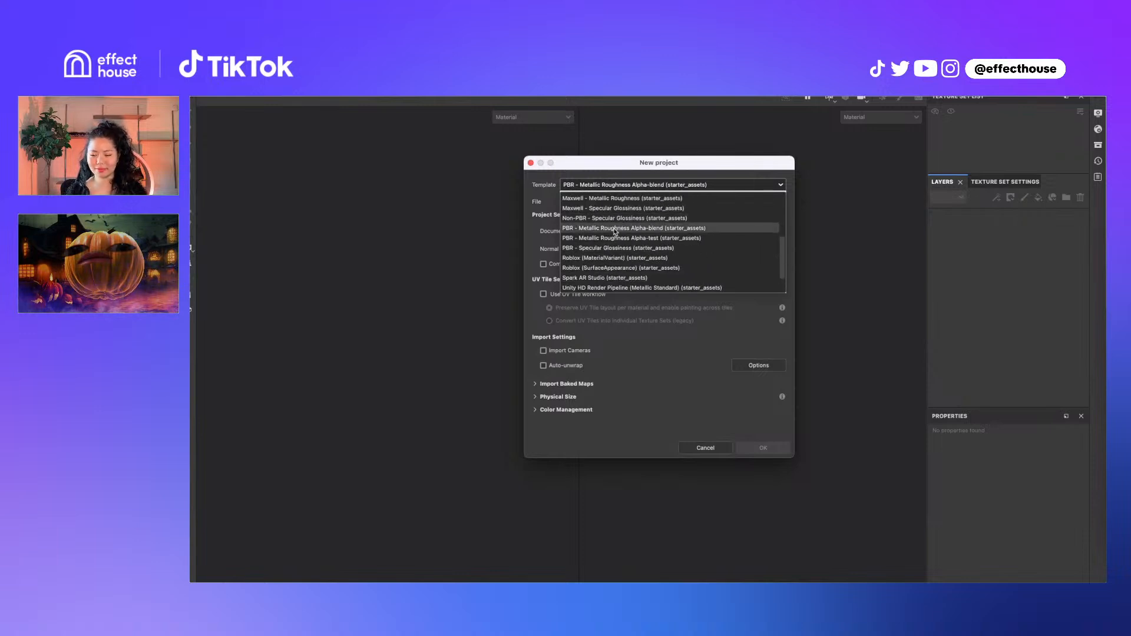
pyautogui.scroll(5, 595, 223)
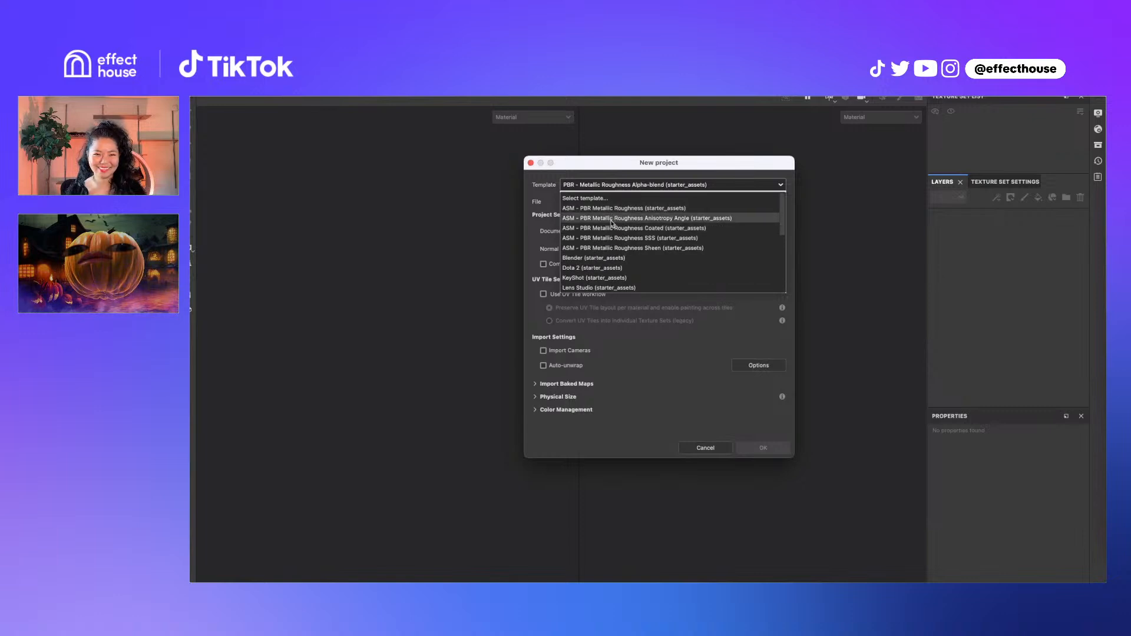
pyautogui.scroll(-2, 624, 253)
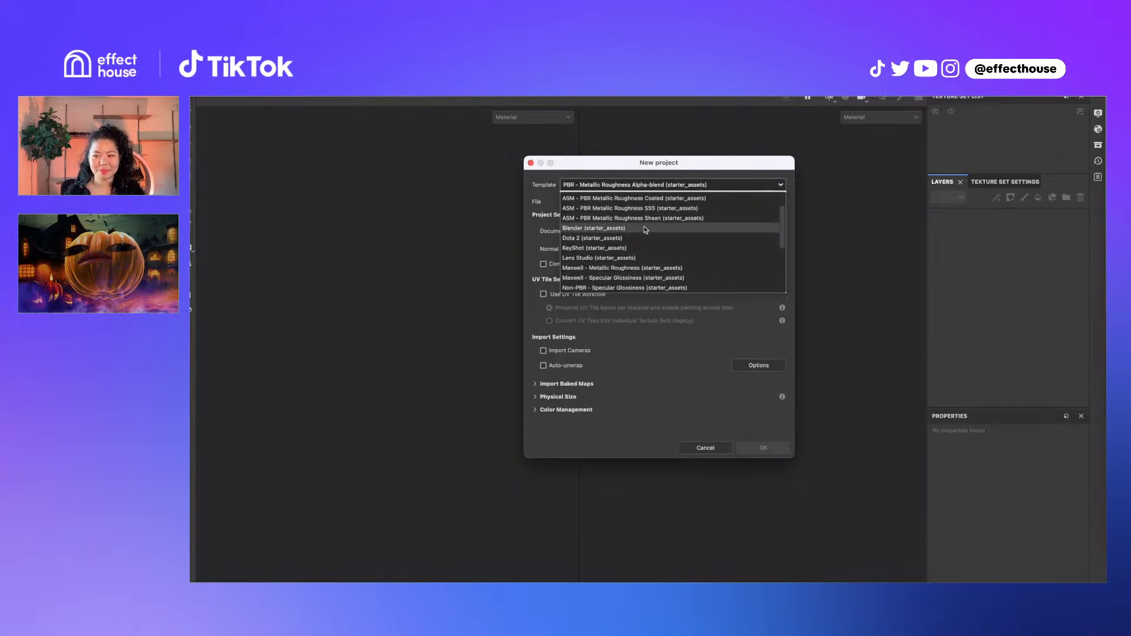
pyautogui.scroll(-3, 613, 260)
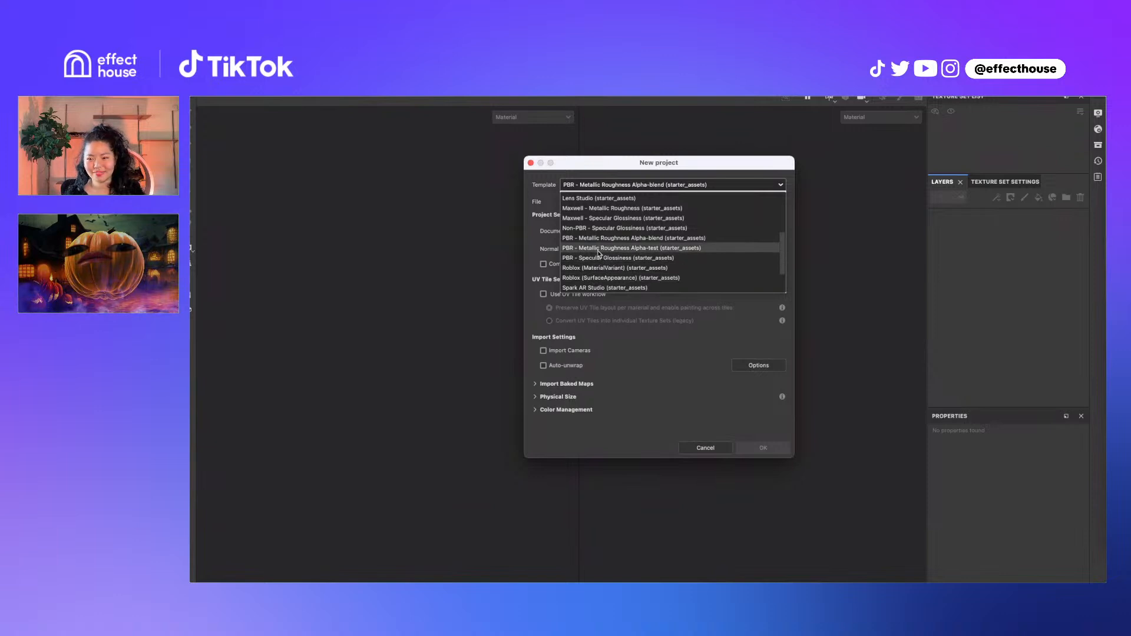
pyautogui.scroll(3, 604, 265)
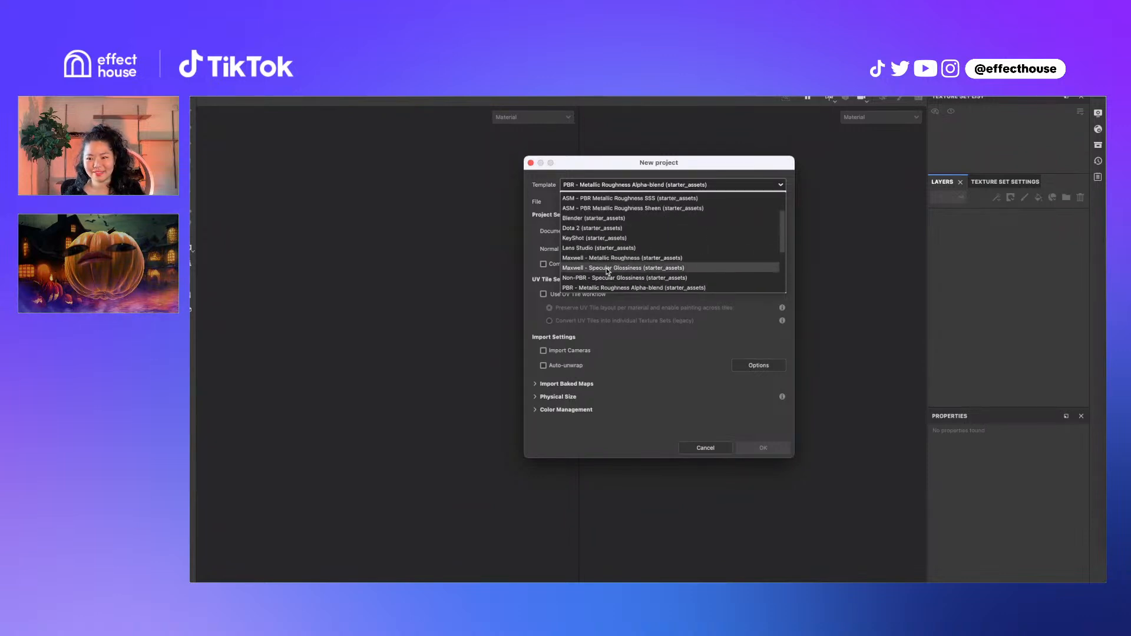
pyautogui.scroll(1, 607, 272)
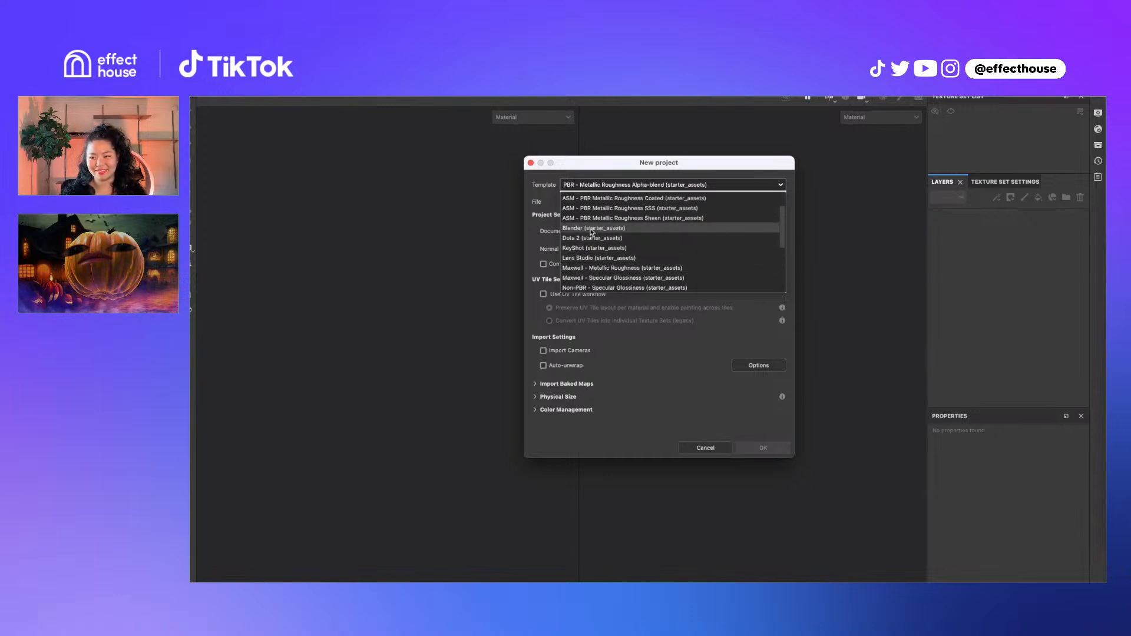
pyautogui.scroll(-3, 594, 240)
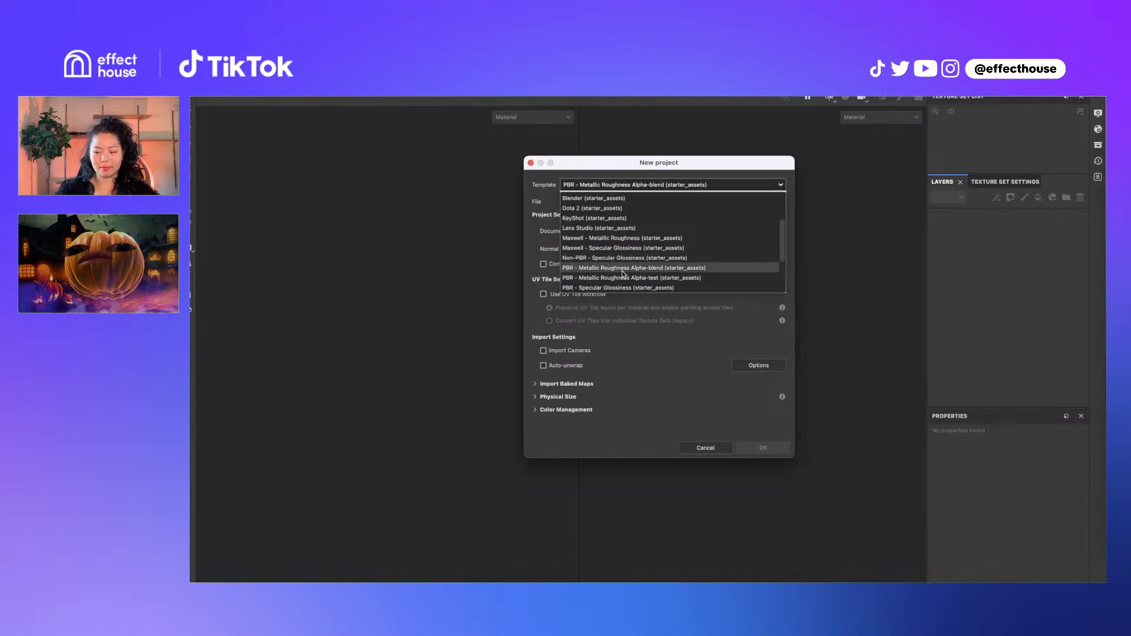
# Keep the Alpha-blend template and set the normal map format to OpenGL
pyautogui.click(581, 268)
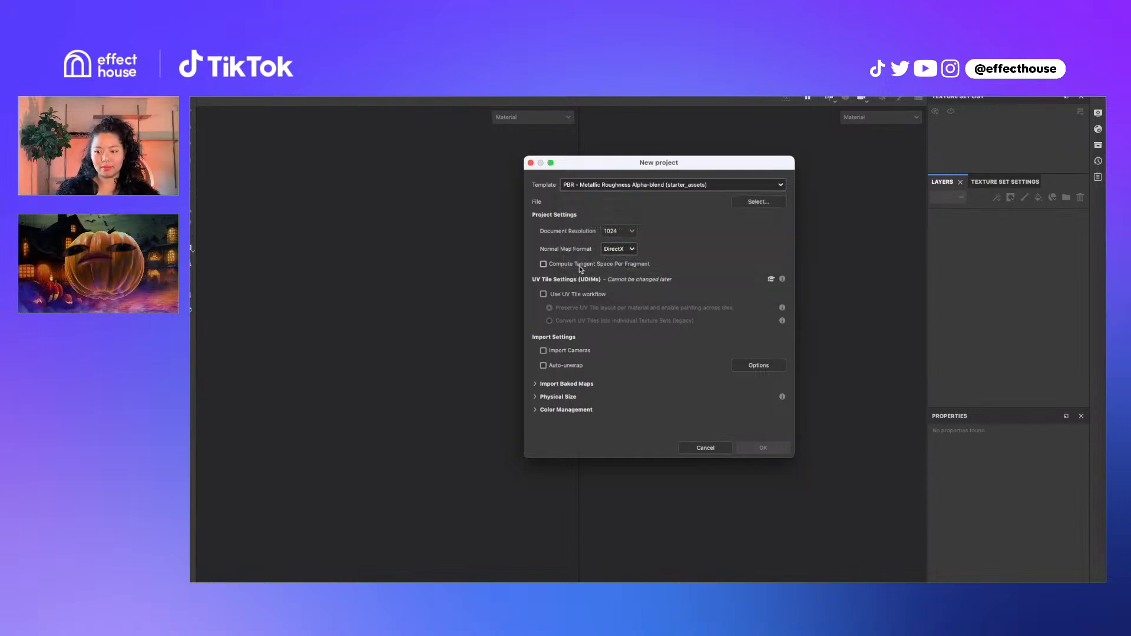
pyautogui.click(648, 185)
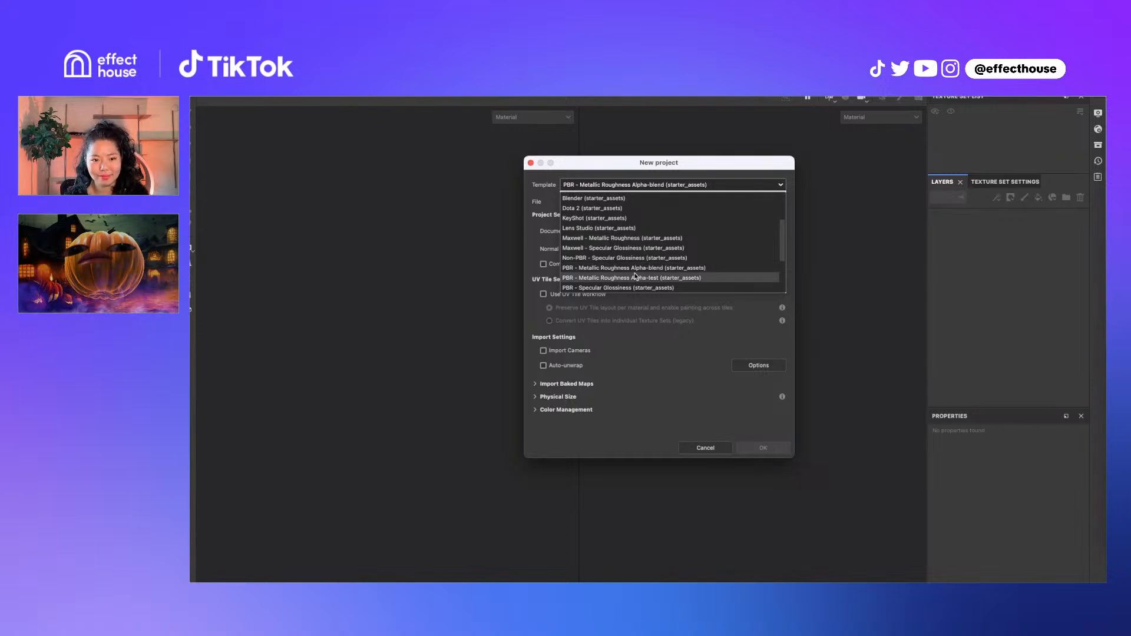
pyautogui.click(625, 269)
pyautogui.click(630, 251)
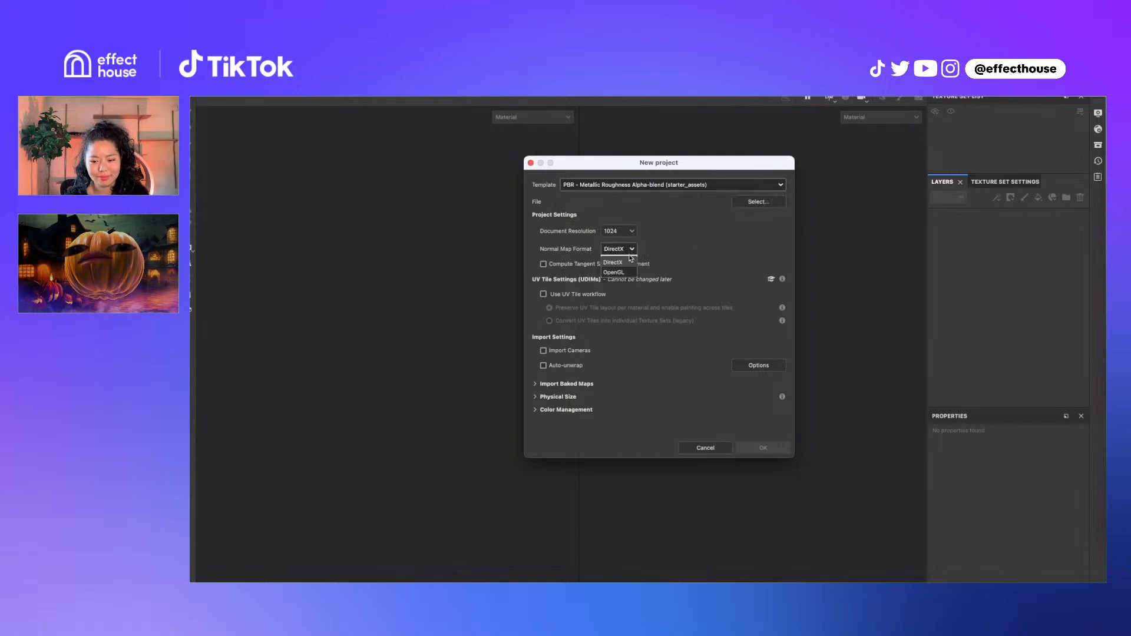
pyautogui.click(626, 272)
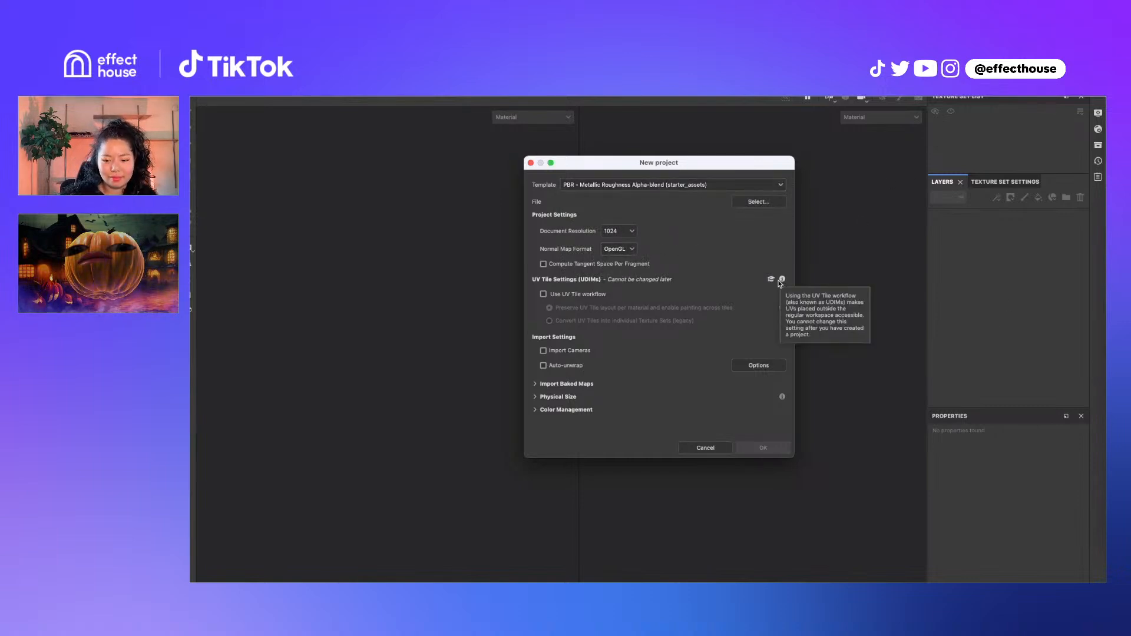
pyautogui.click(644, 185)
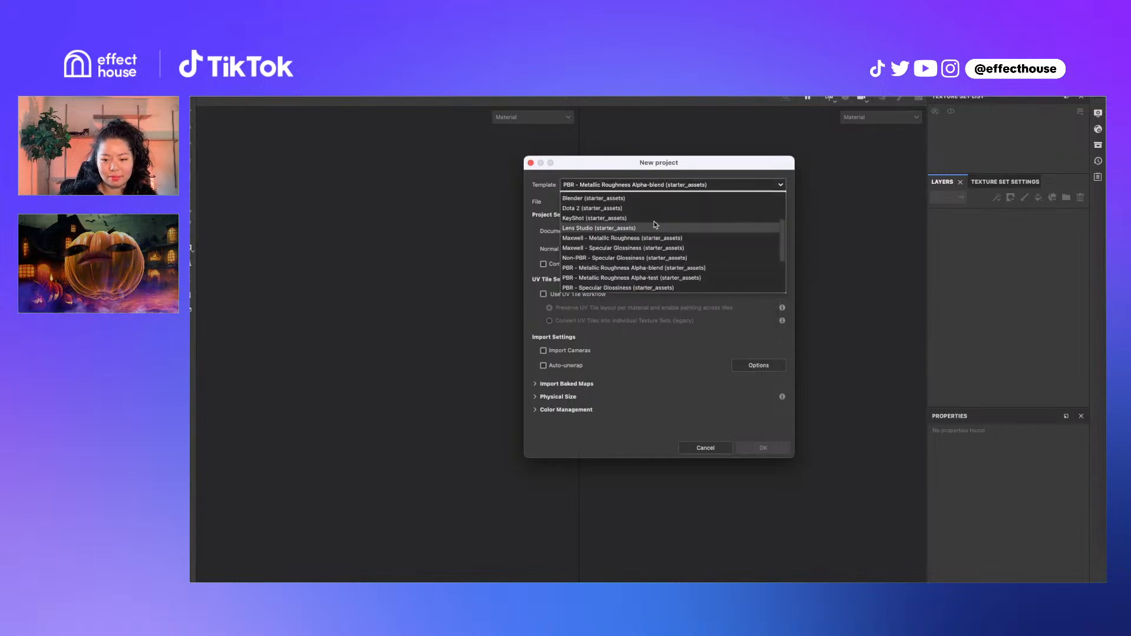
pyautogui.click(640, 269)
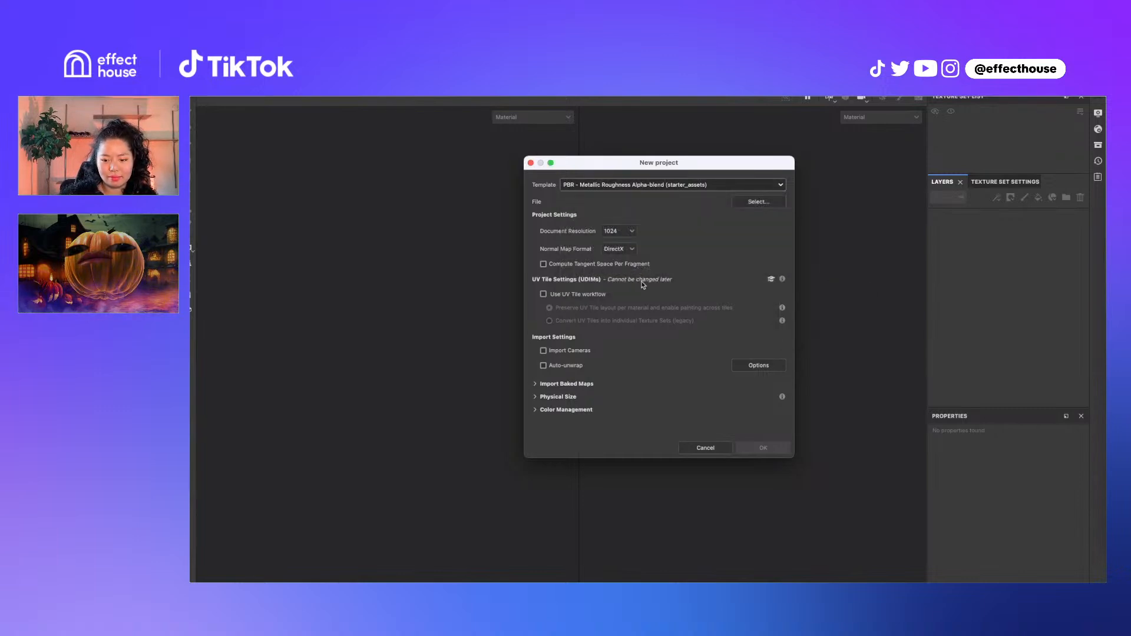
pyautogui.click(628, 250)
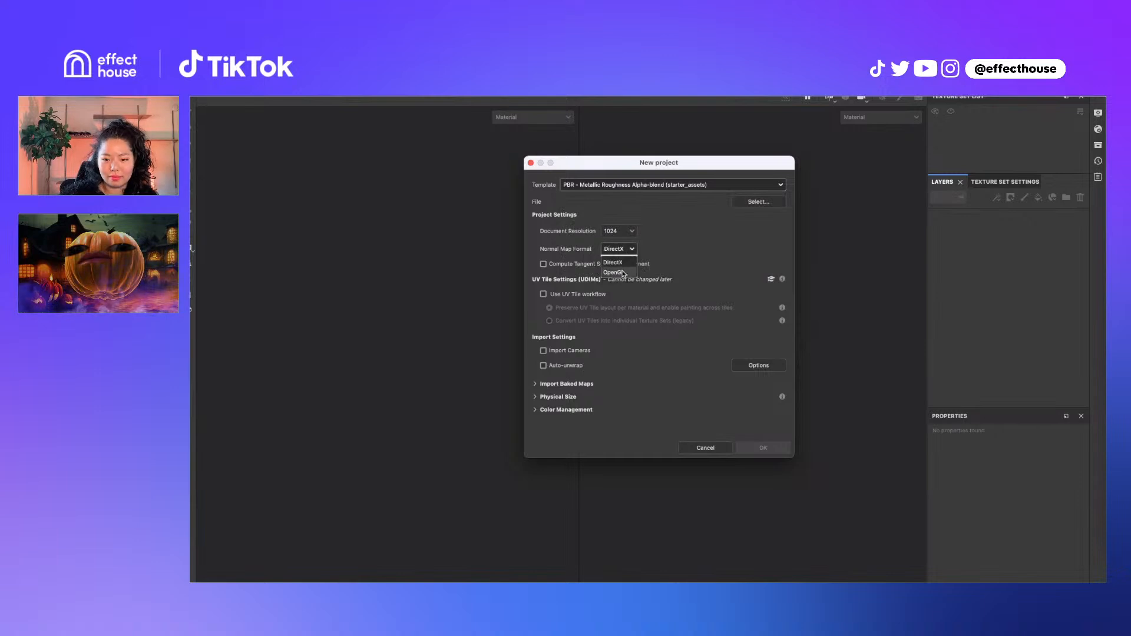
pyautogui.click(623, 272)
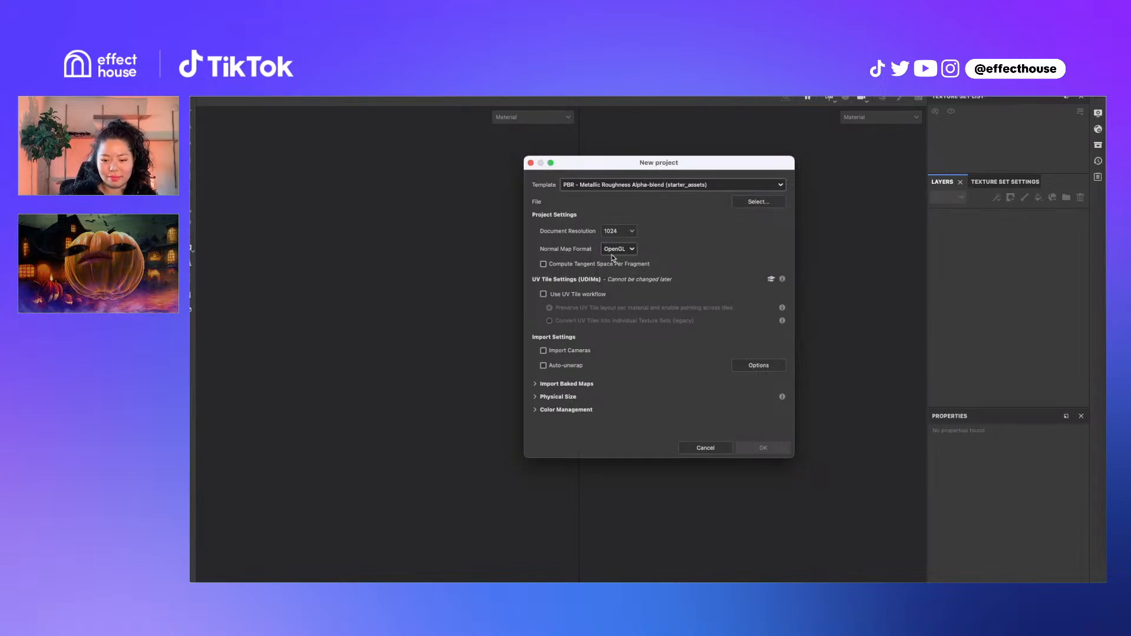
# Load Pumpkin_Model.fbx as the project mesh and create the project
pyautogui.click(770, 203)
pyautogui.click(690, 251)
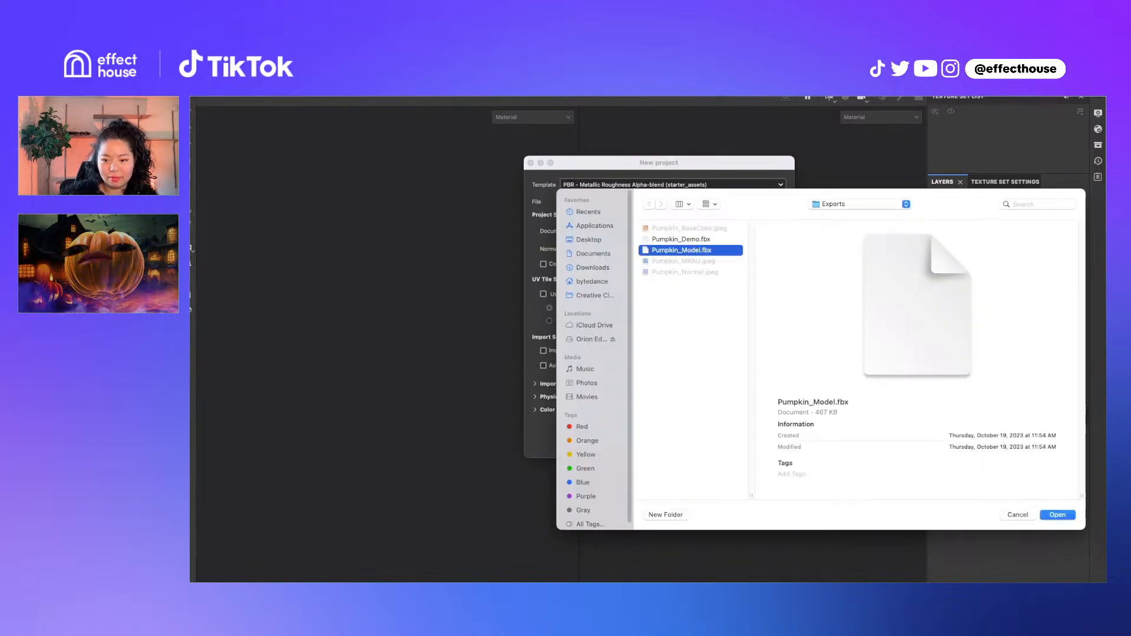
pyautogui.click(1058, 515)
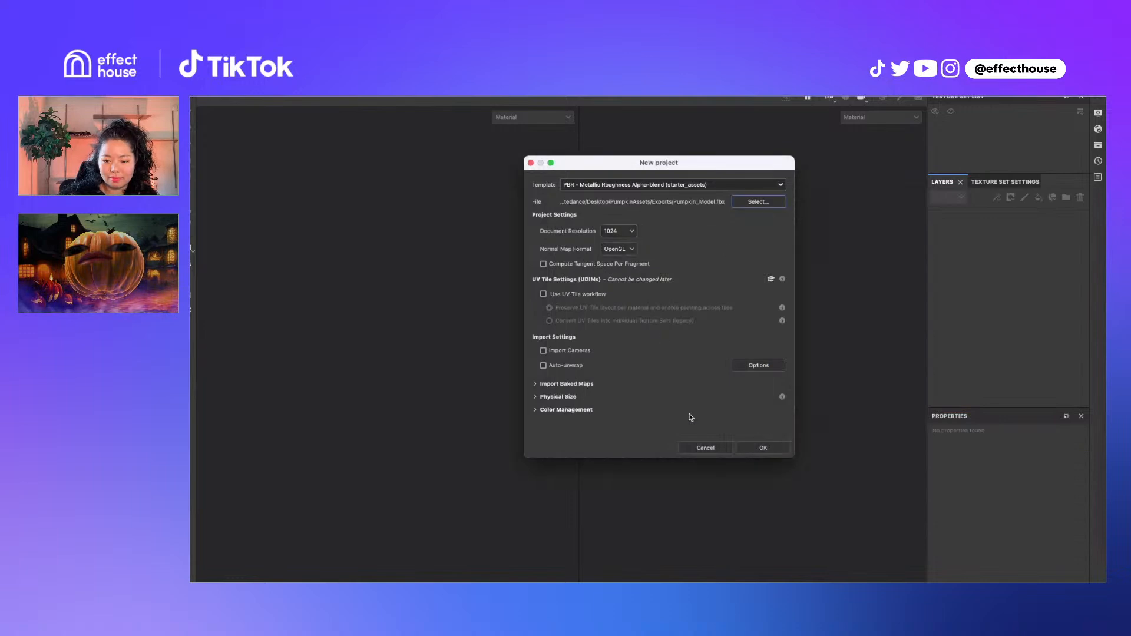
pyautogui.click(570, 385)
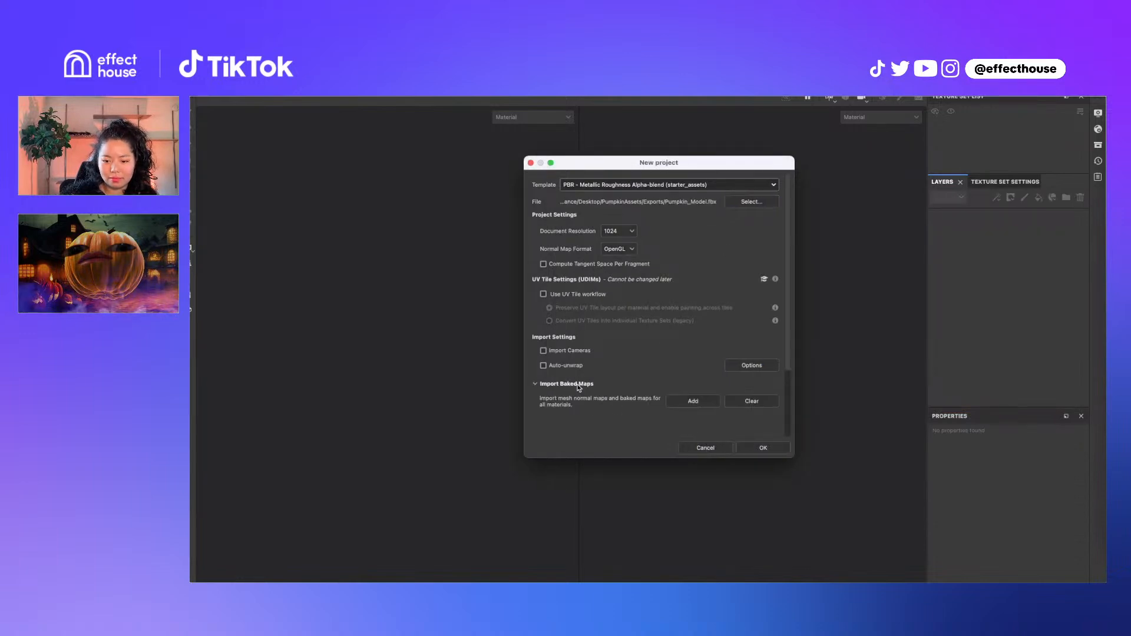
pyautogui.click(579, 386)
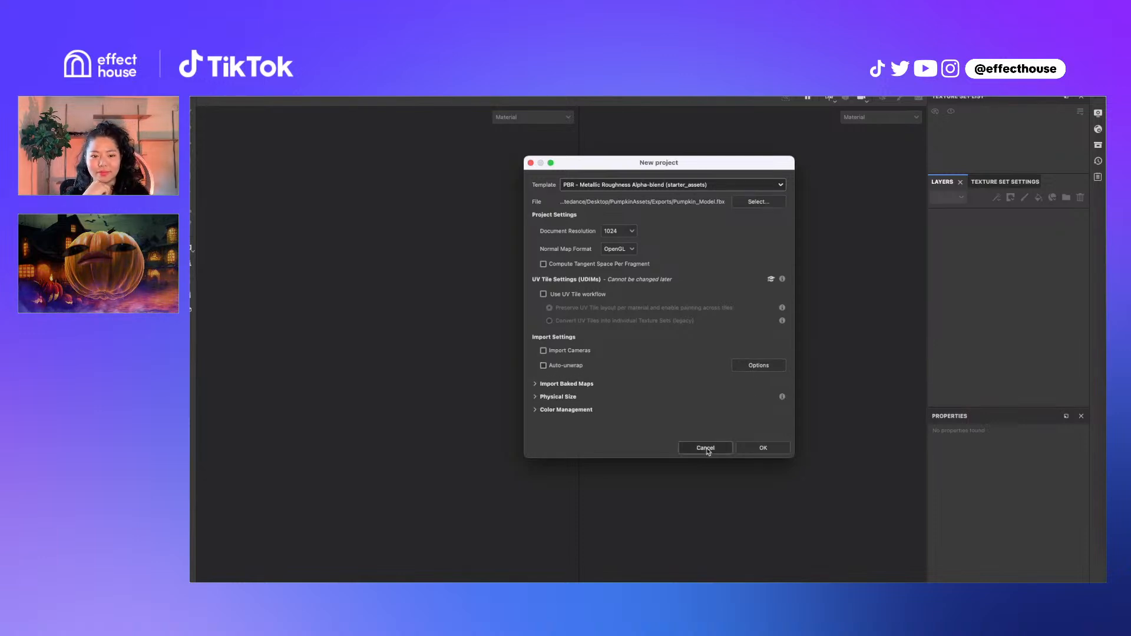
pyautogui.click(783, 452)
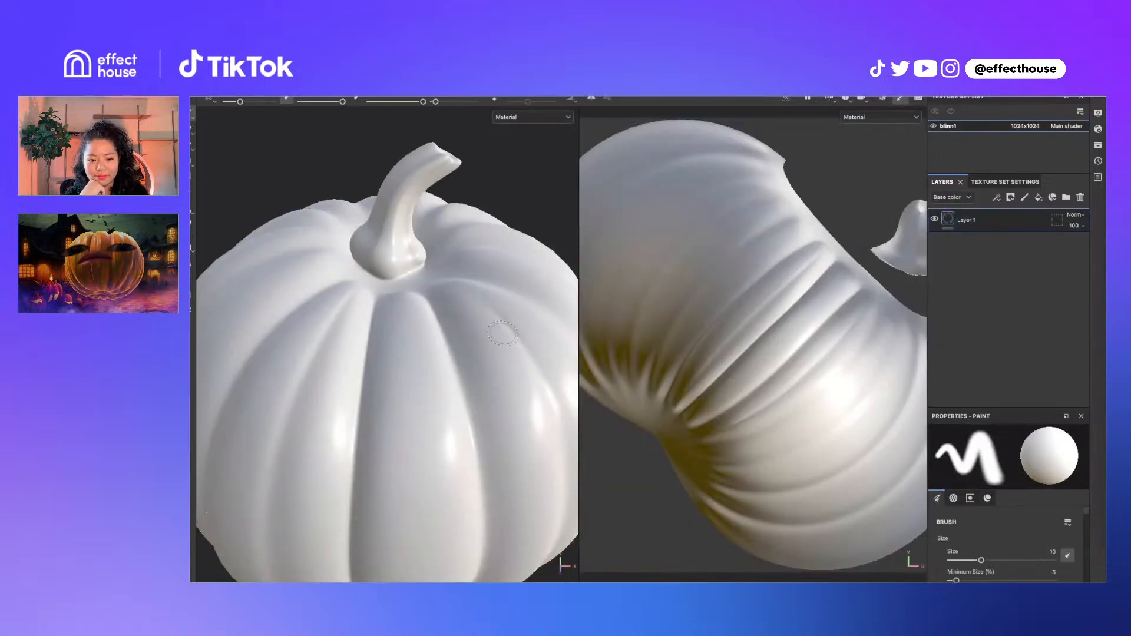
# Frame the pumpkin in the 3D view, center its UV layout, and rotate the lighting
pyautogui.keyDown('alt'); pyautogui.moveTo(474, 375); pyautogui.dragTo(480, 431, button='middle'); pyautogui.keyUp('alt')
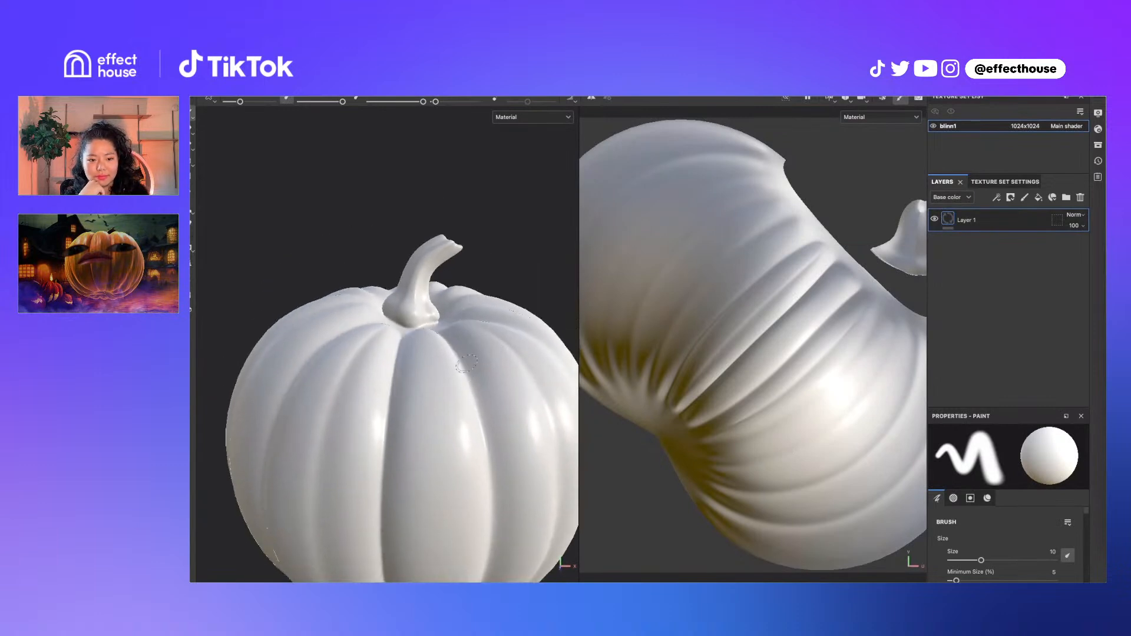
pyautogui.keyDown('alt'); pyautogui.moveTo(481, 430); pyautogui.dragTo(460, 396, button='right'); pyautogui.keyUp('alt')
pyautogui.keyDown('alt'); pyautogui.moveTo(460, 396); pyautogui.dragTo(532, 368); pyautogui.keyUp('alt')
pyautogui.keyDown('alt'); pyautogui.moveTo(688, 363); pyautogui.dragTo(649, 361, button='right'); pyautogui.keyUp('alt')
pyautogui.keyDown('alt'); pyautogui.moveTo(726, 360); pyautogui.dragTo(778, 360, button='middle'); pyautogui.keyUp('alt')
pyautogui.keyDown('alt'); pyautogui.moveTo(846, 340); pyautogui.dragTo(817, 341, button='middle'); pyautogui.keyUp('alt')
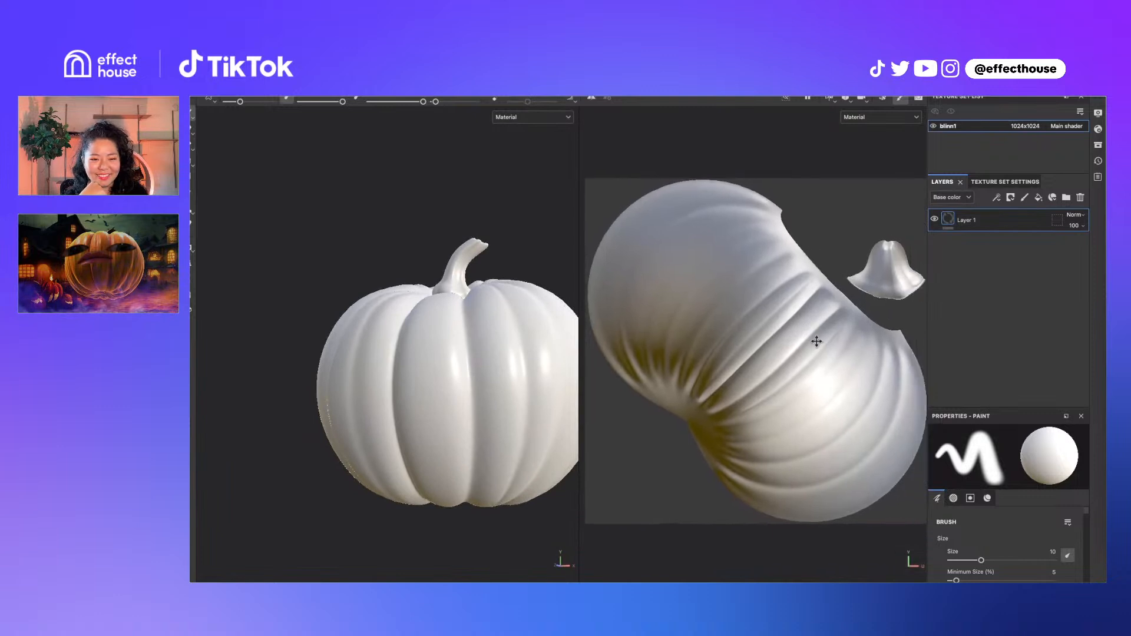
pyautogui.keyDown('alt'); pyautogui.moveTo(511, 392); pyautogui.dragTo(467, 360, button='middle'); pyautogui.keyUp('alt')
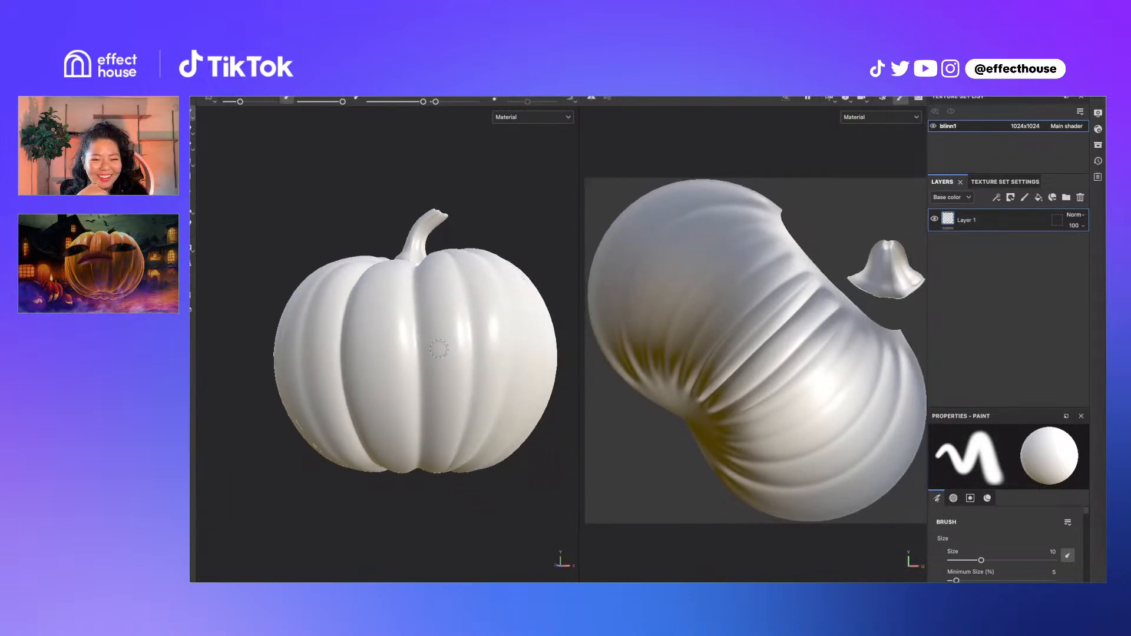
pyautogui.keyDown('shift'); pyautogui.moveTo(459, 347); pyautogui.dragTo(517, 351, button='right'); pyautogui.keyUp('shift')
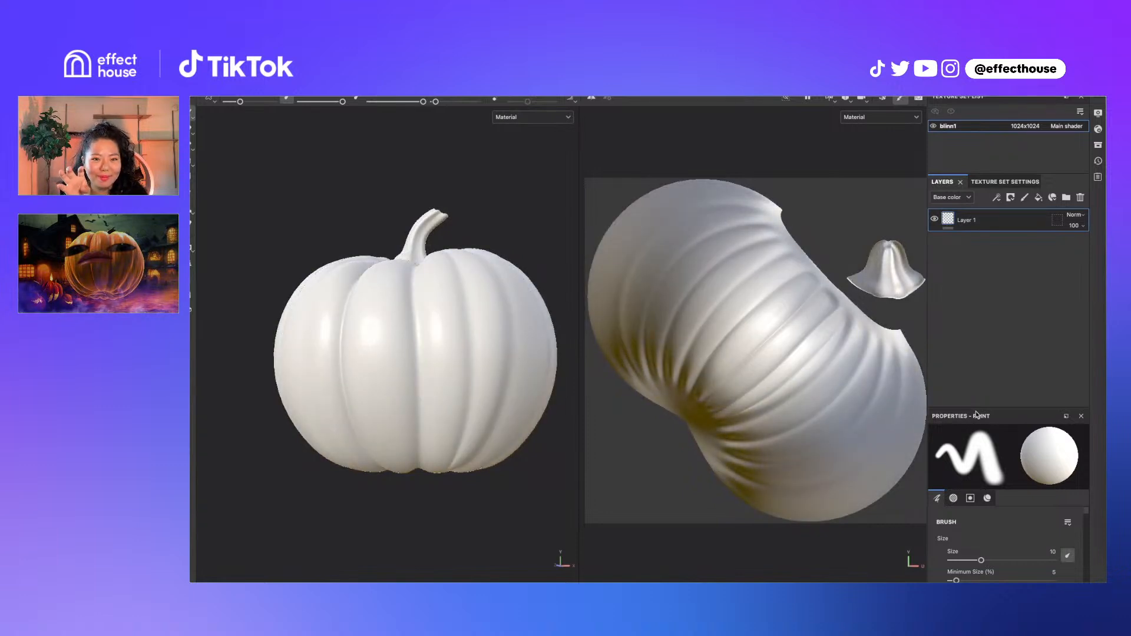
# Open blinn1's Texture Set Settings and bring up Bake Mesh Maps
pyautogui.click(990, 183)
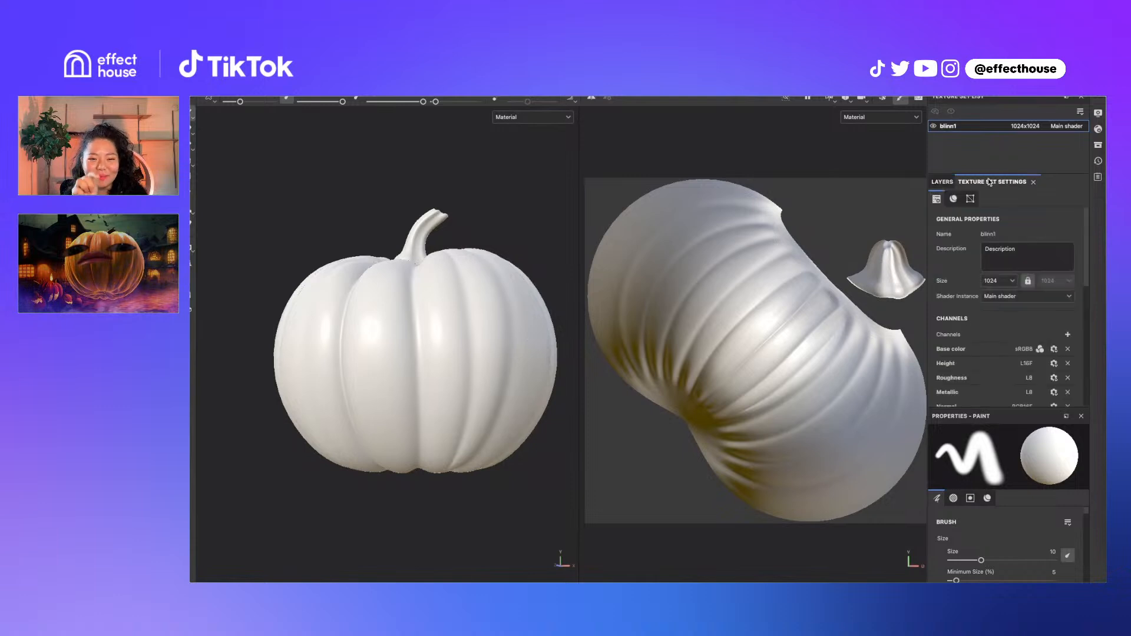
pyautogui.scroll(-1, 1001, 365)
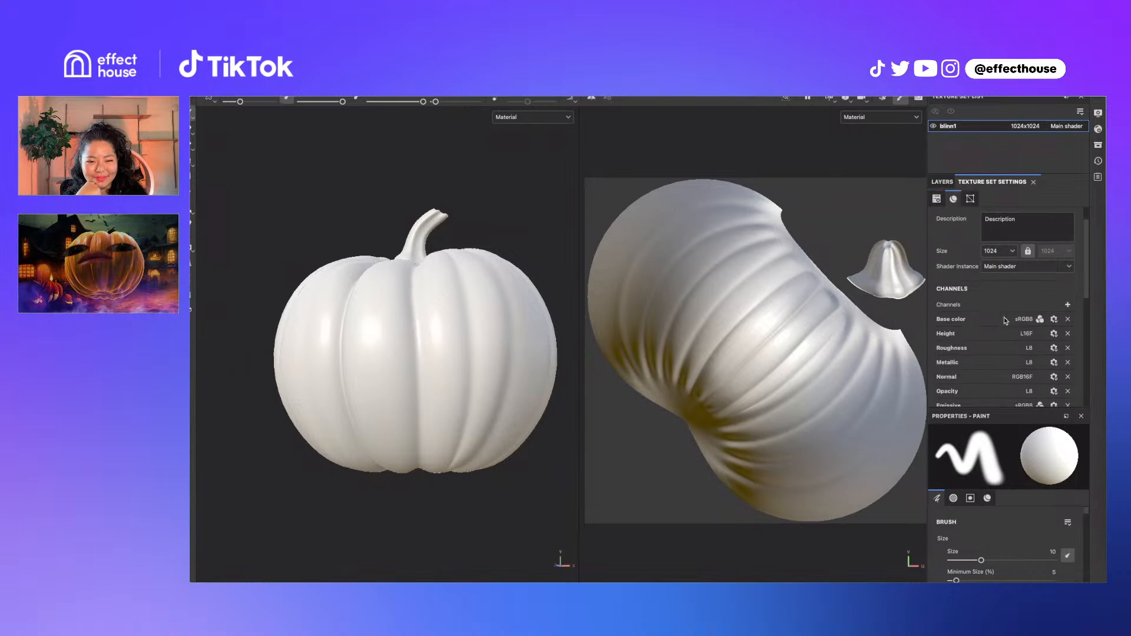
pyautogui.scroll(-3, 1006, 320)
pyautogui.scroll(-2, 1006, 323)
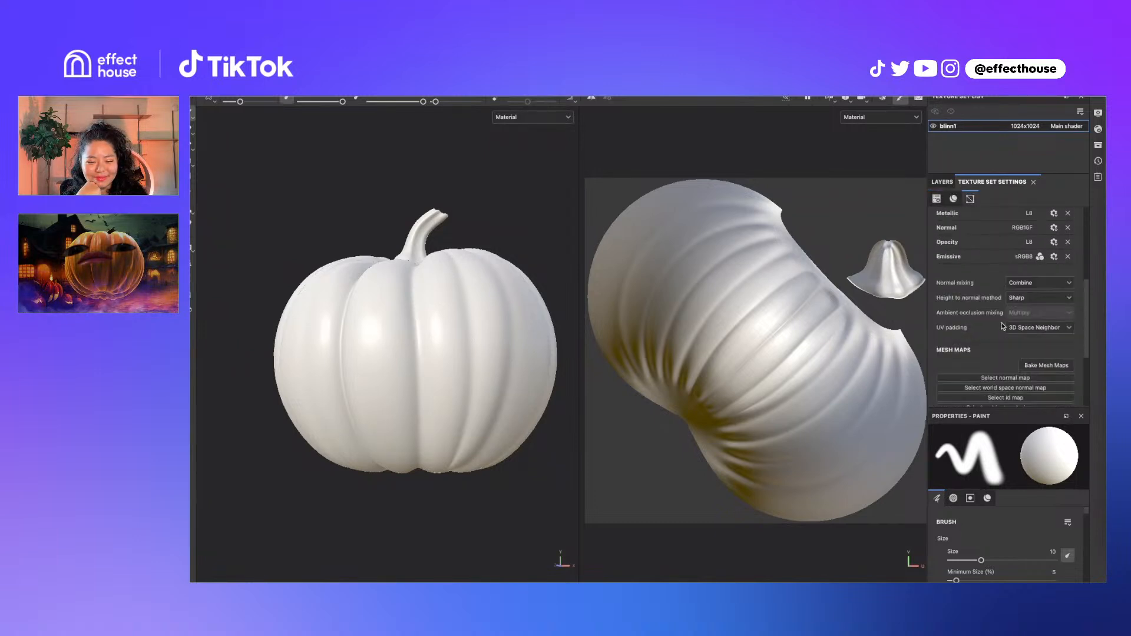
pyautogui.click(1035, 366)
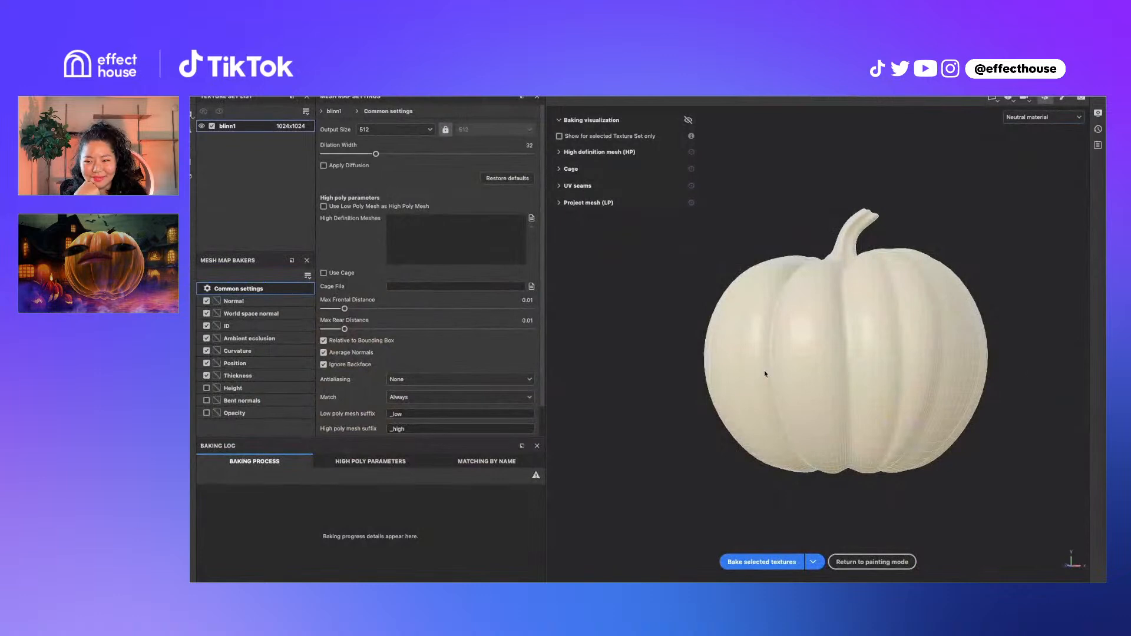
# Exclude Normal, World space normal and ID maps, review the remaining bakers, and bake
pyautogui.click(206, 301)
pyautogui.click(208, 317)
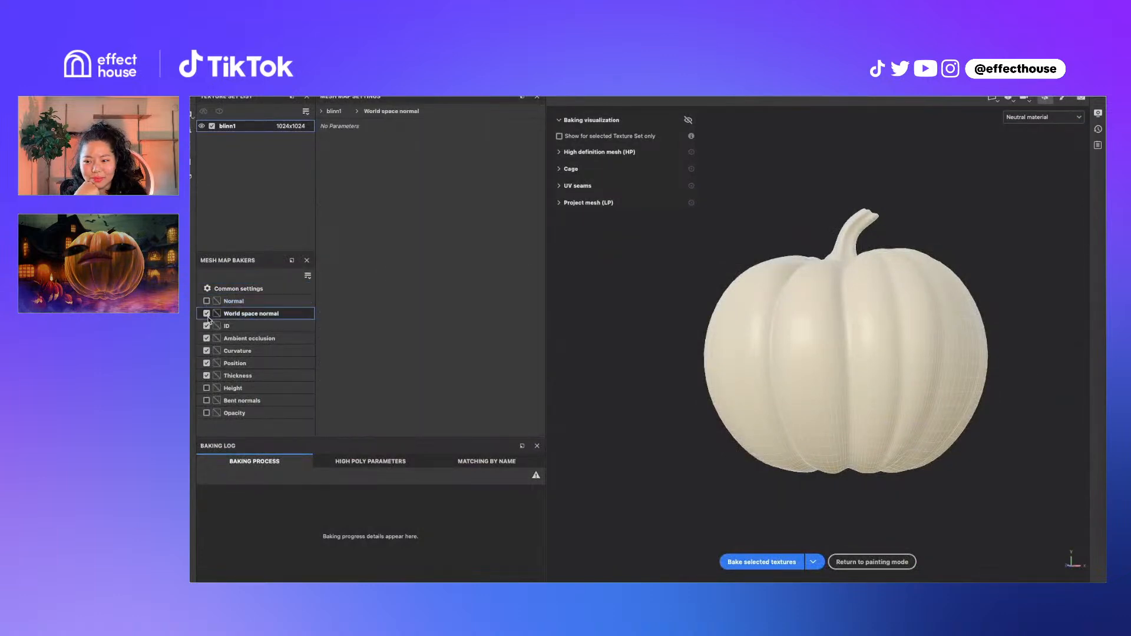
pyautogui.click(207, 316)
pyautogui.click(207, 326)
pyautogui.click(247, 340)
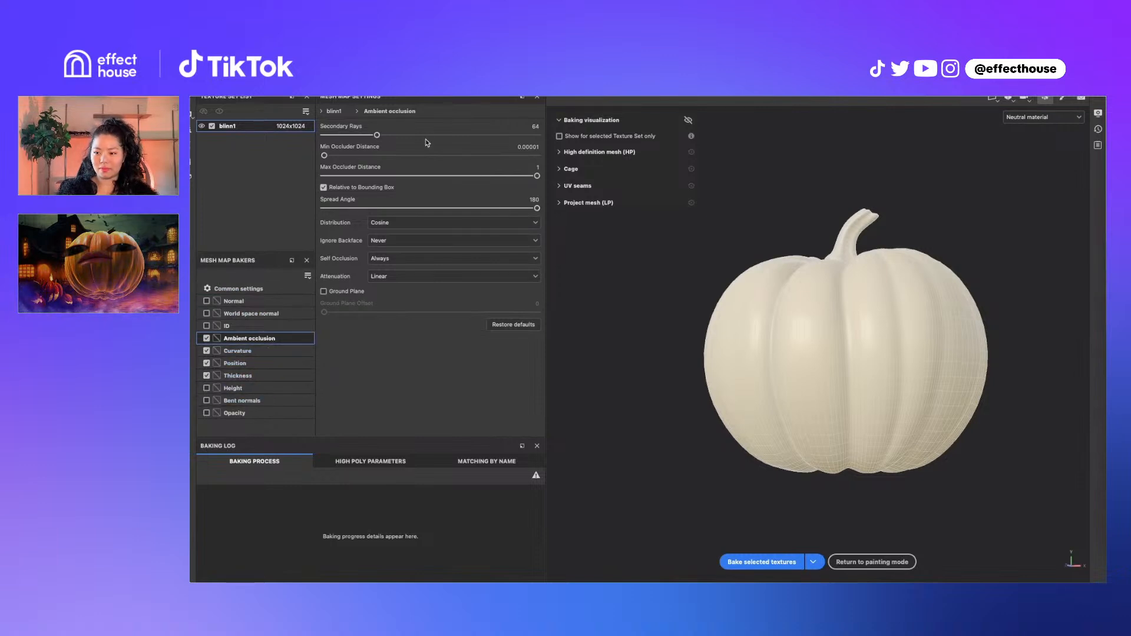
pyautogui.click(259, 351)
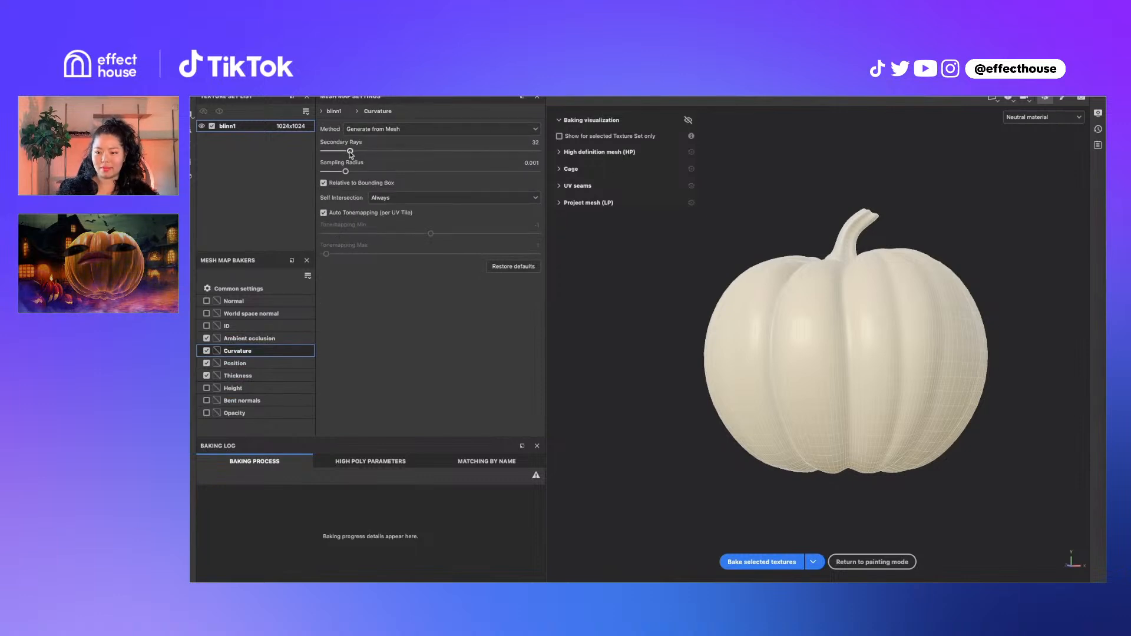
pyautogui.click(283, 375)
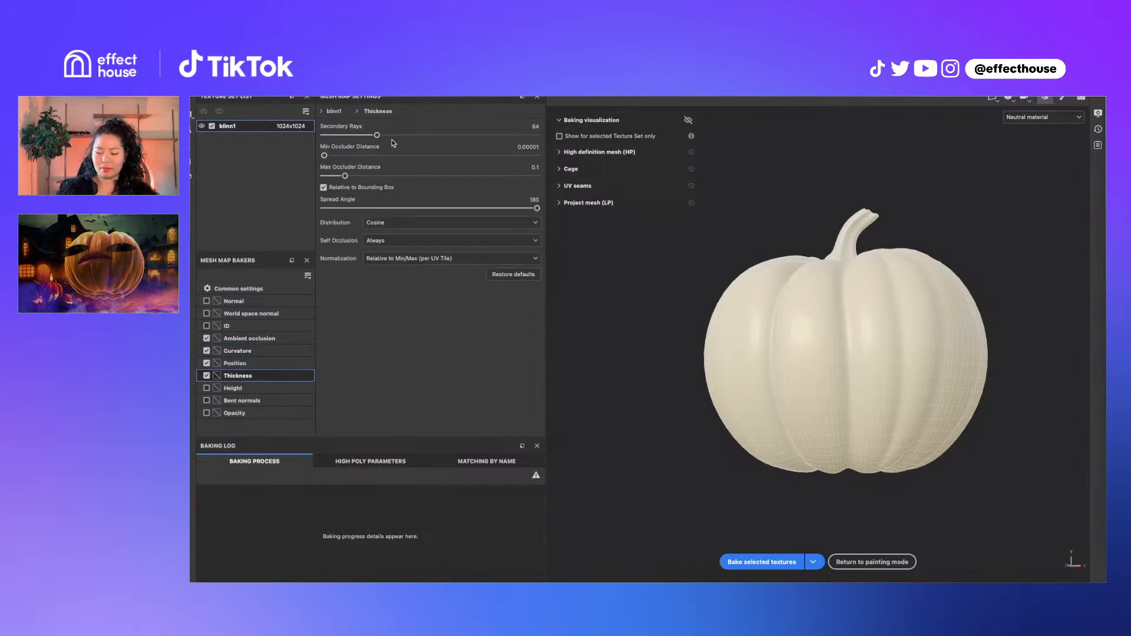
pyautogui.click(269, 365)
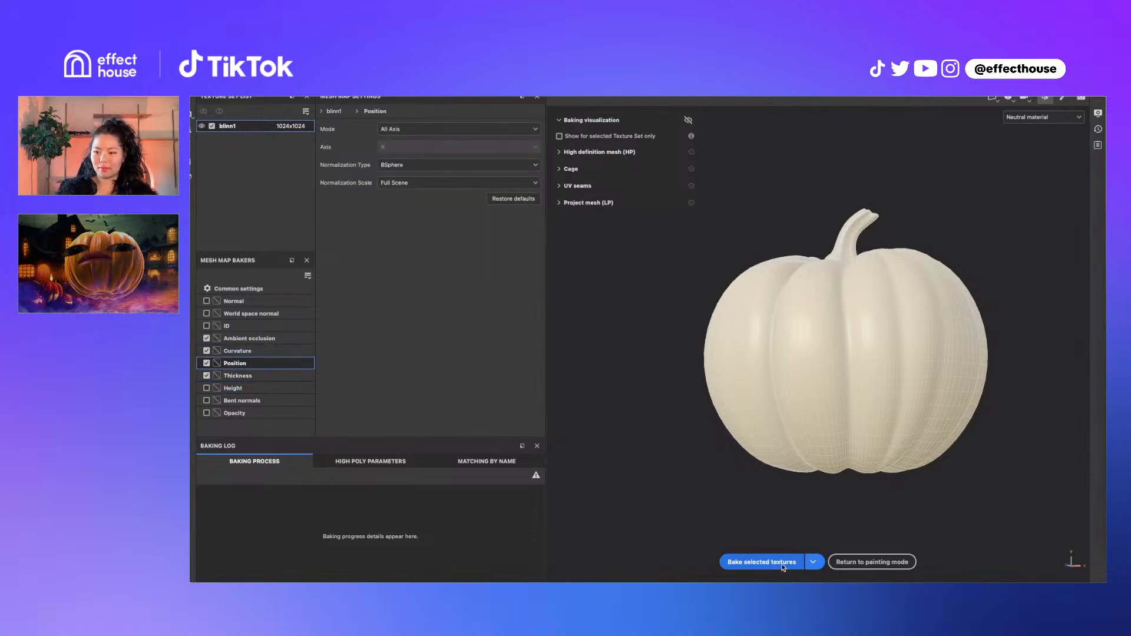
pyautogui.click(762, 562)
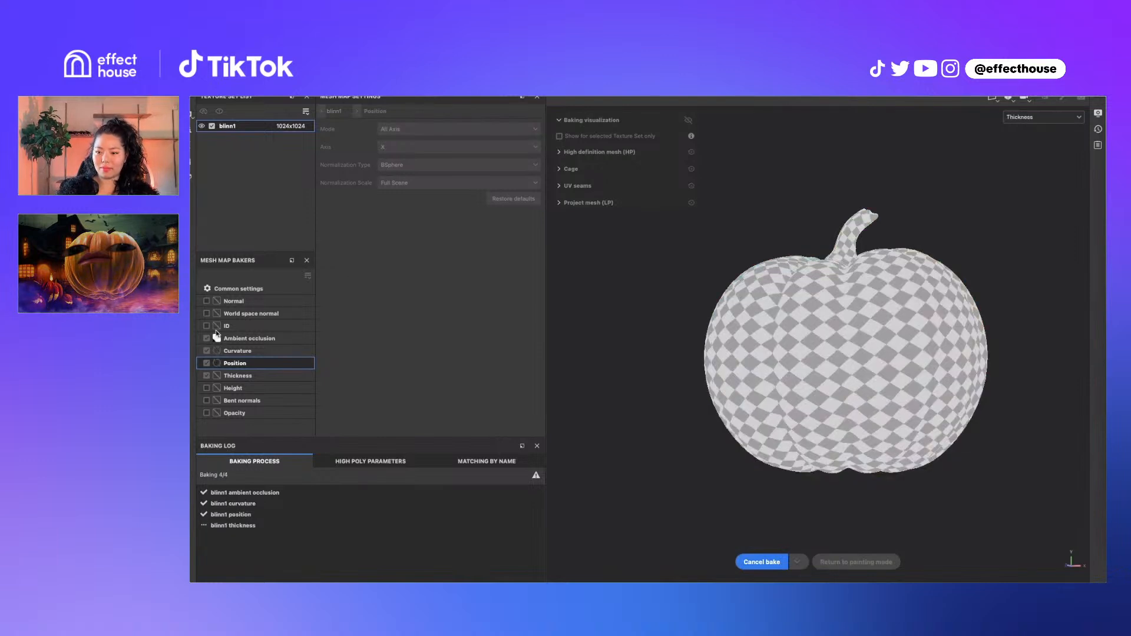
# Return to the Common bake settings and change the output size to 1024
pyautogui.click(265, 339)
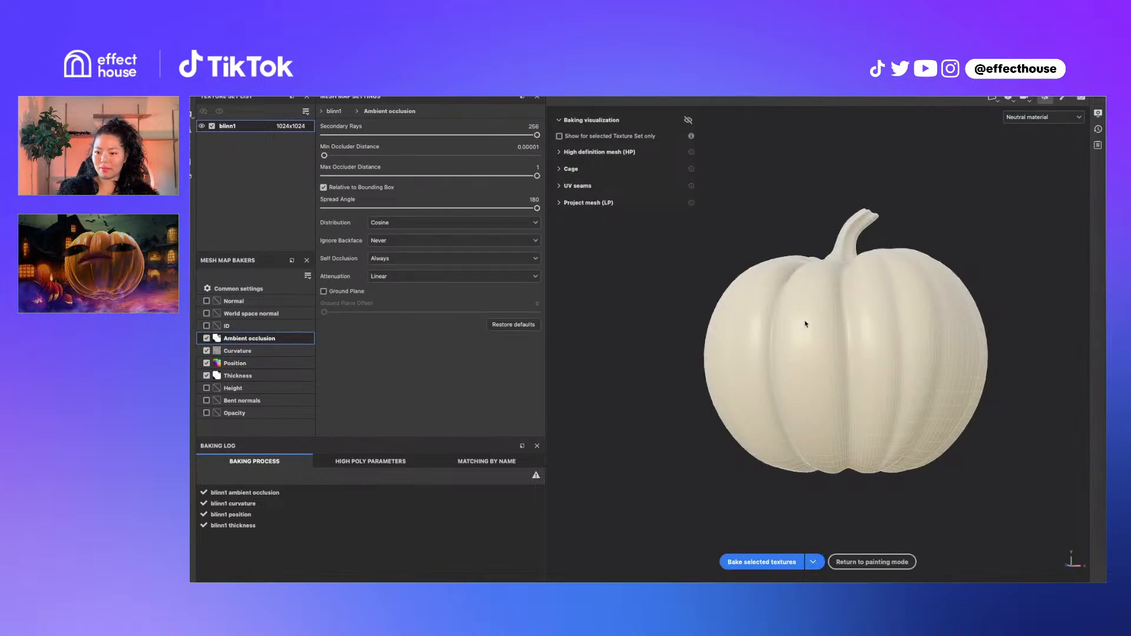
pyautogui.click(258, 291)
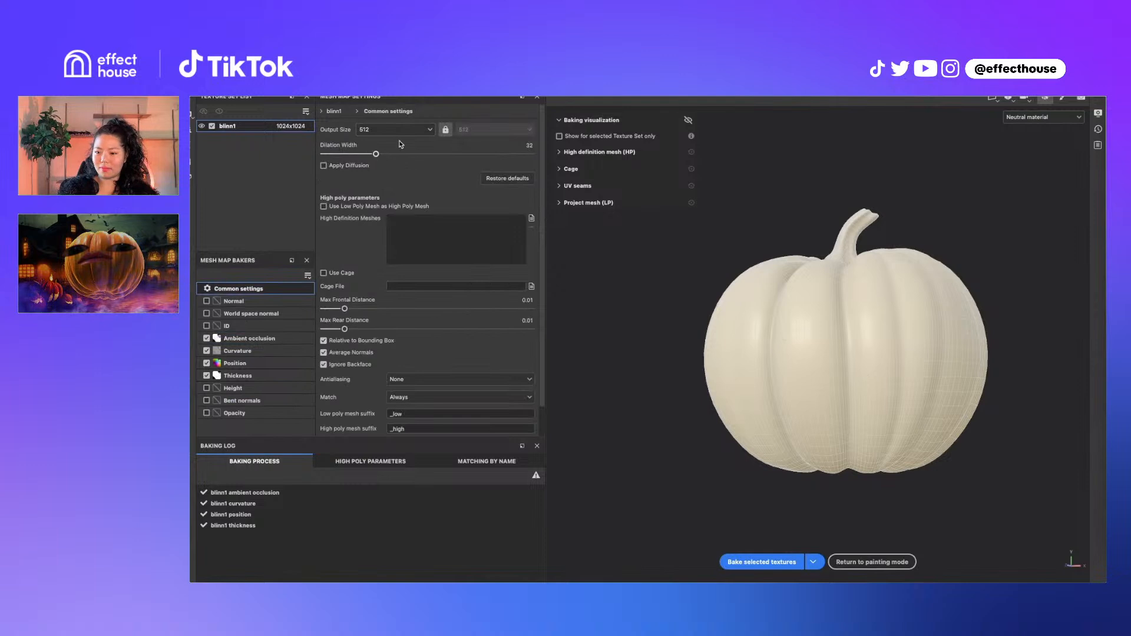
pyautogui.click(398, 130)
# Bake the four selected mesh maps at 1024 with Supersampling 4x antialiasing
pyautogui.click(390, 195)
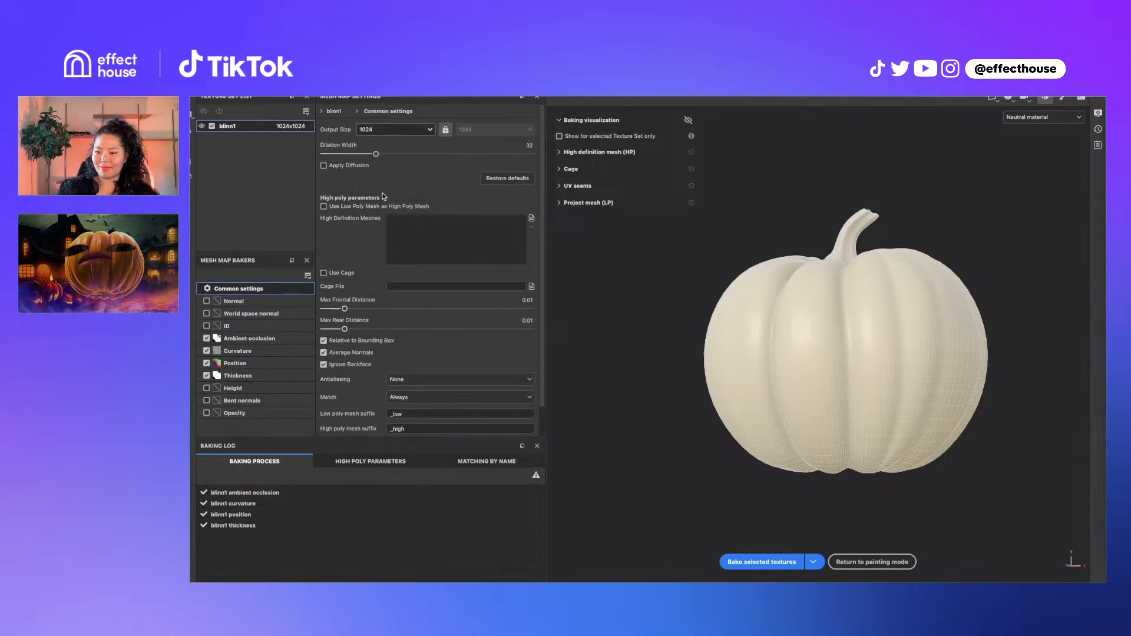
pyautogui.scroll(-1, 394, 357)
pyautogui.click(413, 347)
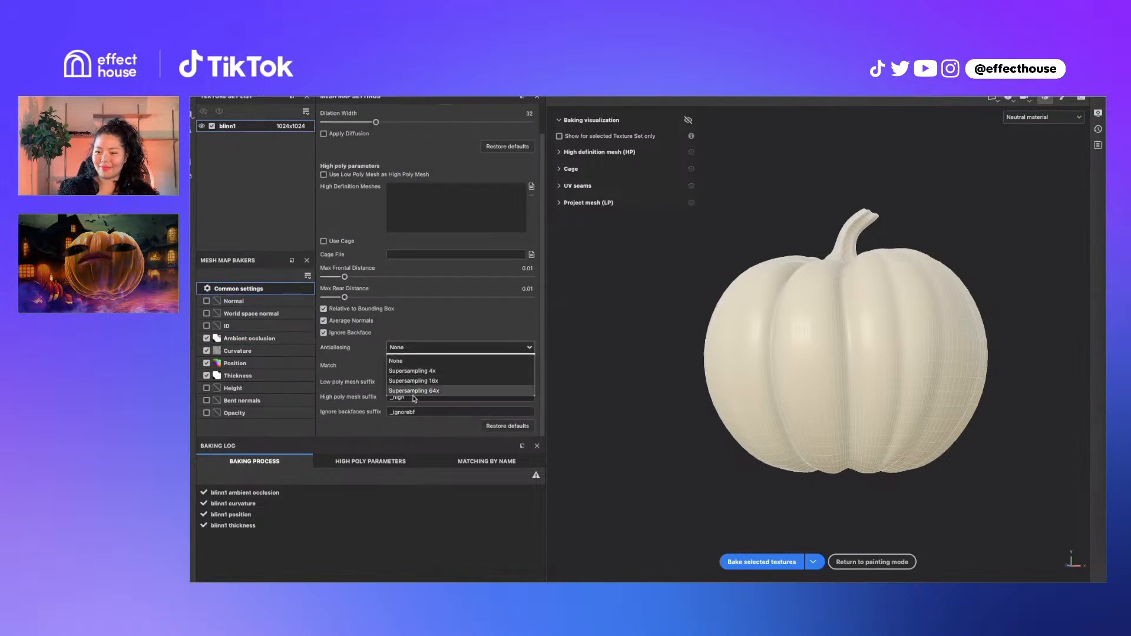
pyautogui.click(415, 371)
pyautogui.click(423, 348)
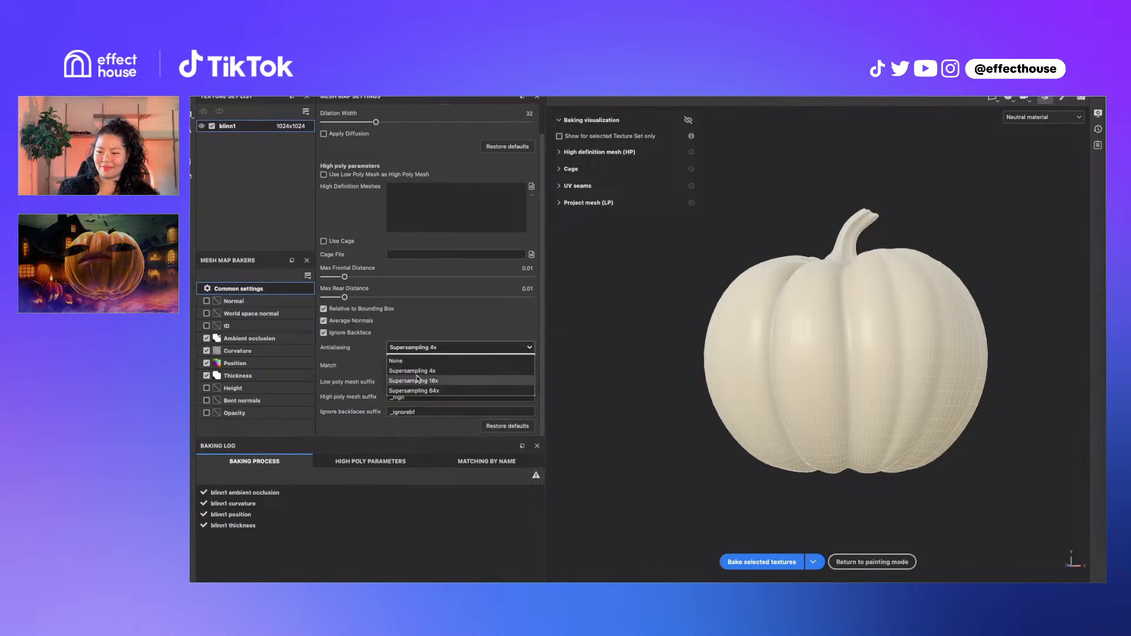
pyautogui.click(412, 370)
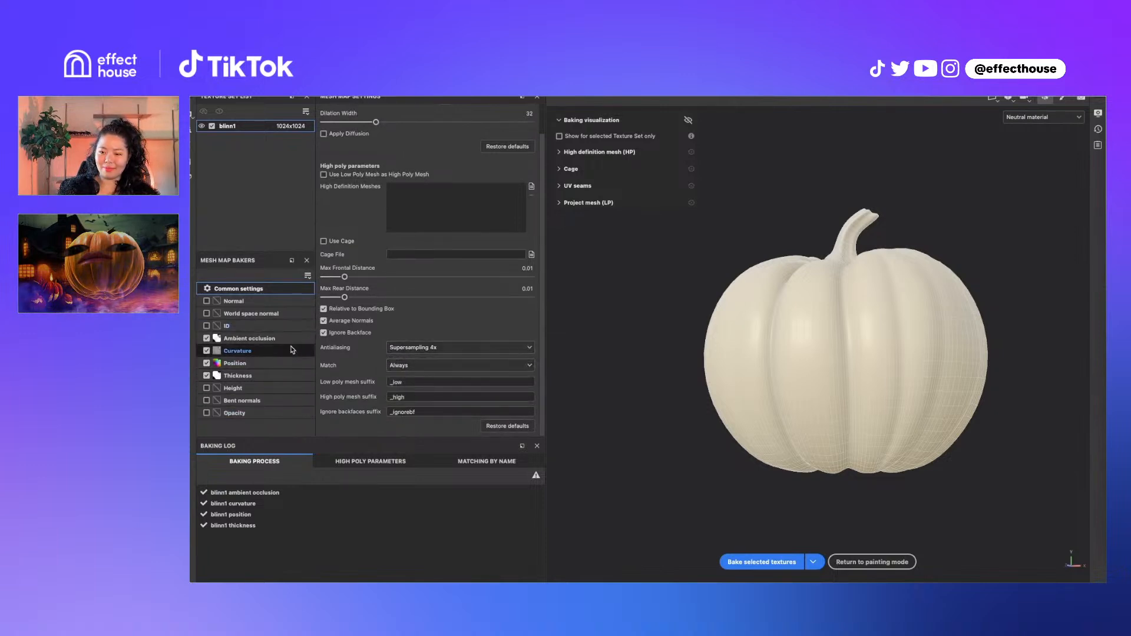
pyautogui.click(465, 351)
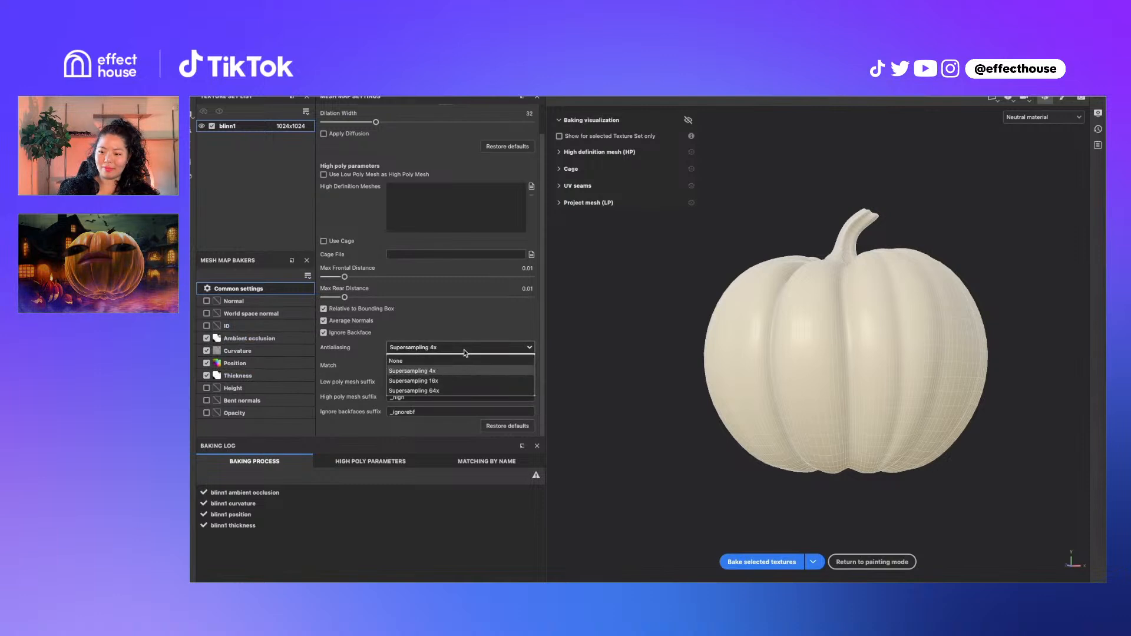
pyautogui.click(454, 372)
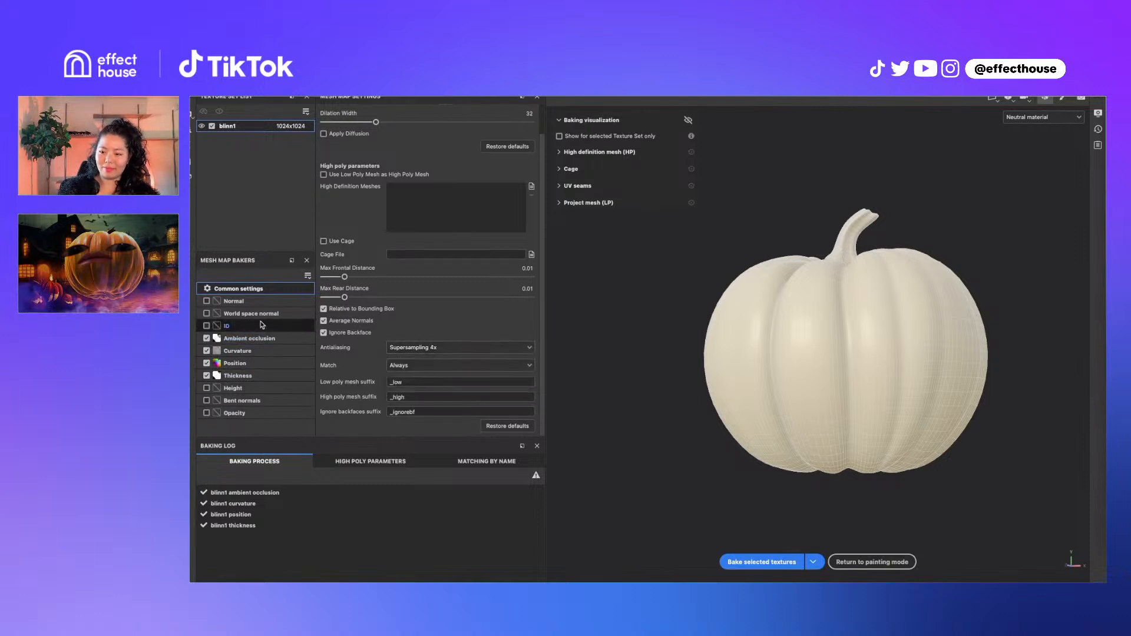
pyautogui.click(419, 351)
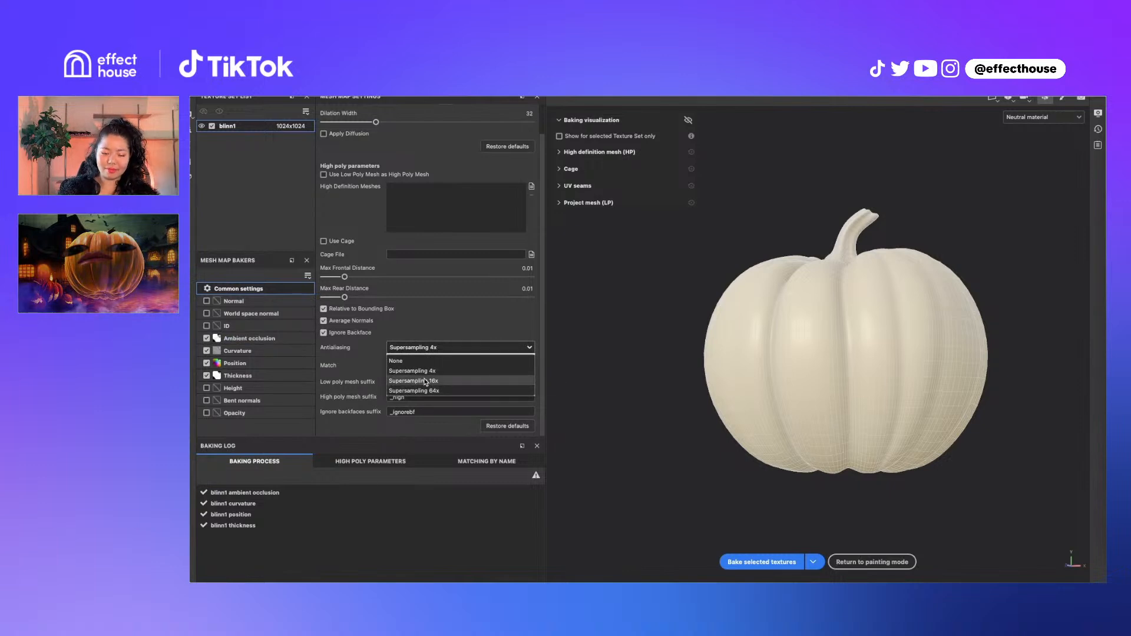
pyautogui.click(425, 371)
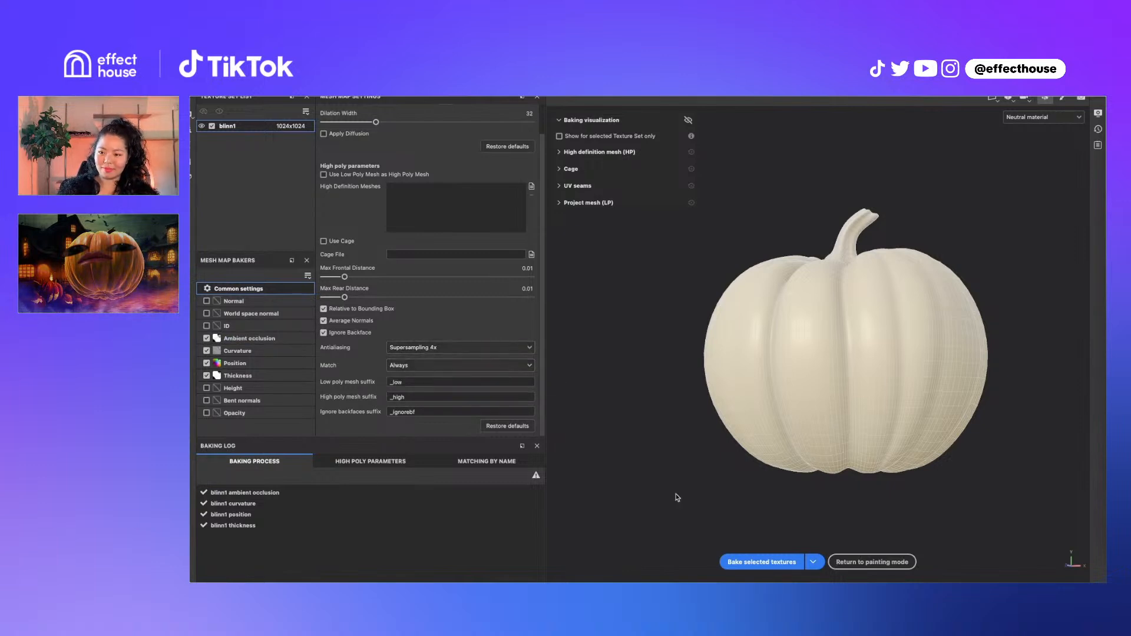
pyautogui.click(767, 562)
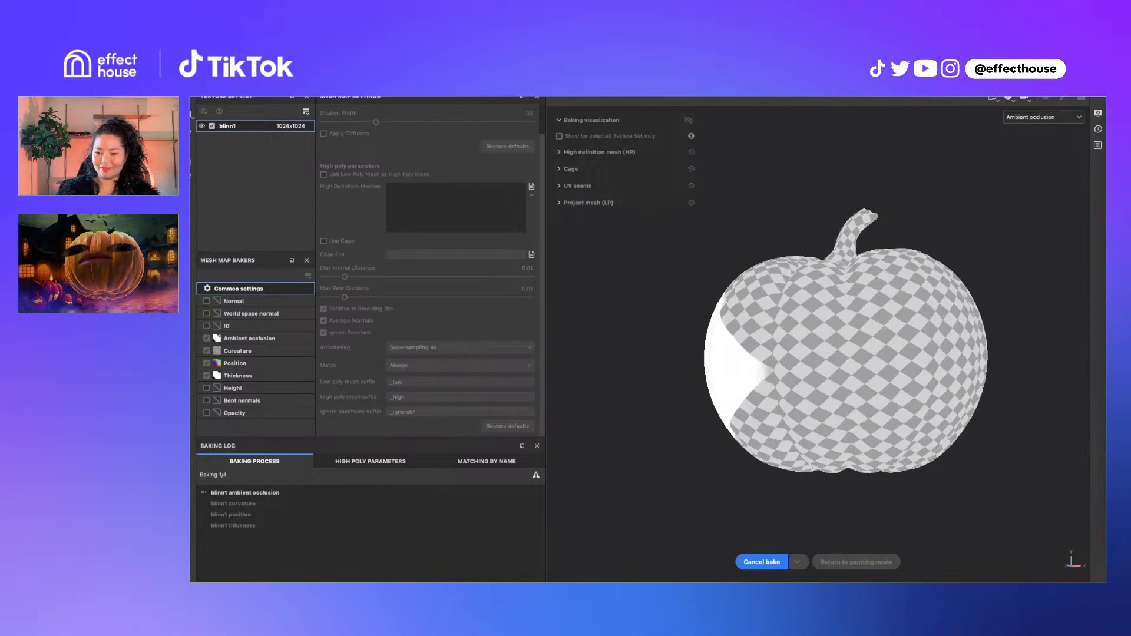
# Cancel the supersampled bake and rebake AO, curvature, position and thickness with antialiasing None
pyautogui.click(759, 563)
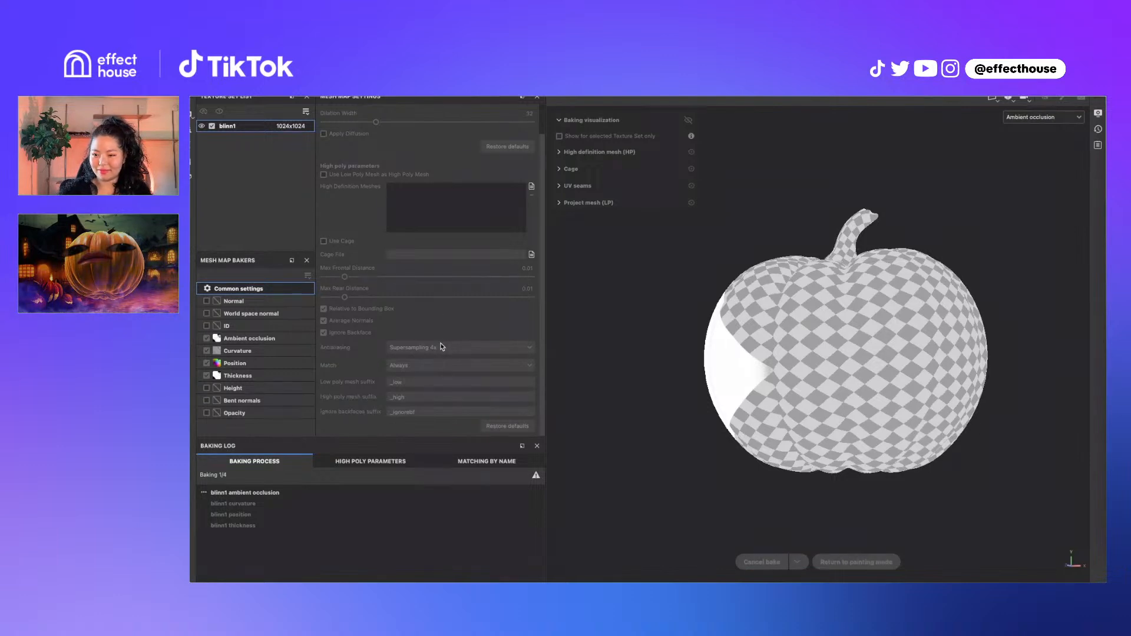
pyautogui.click(465, 349)
pyautogui.click(447, 361)
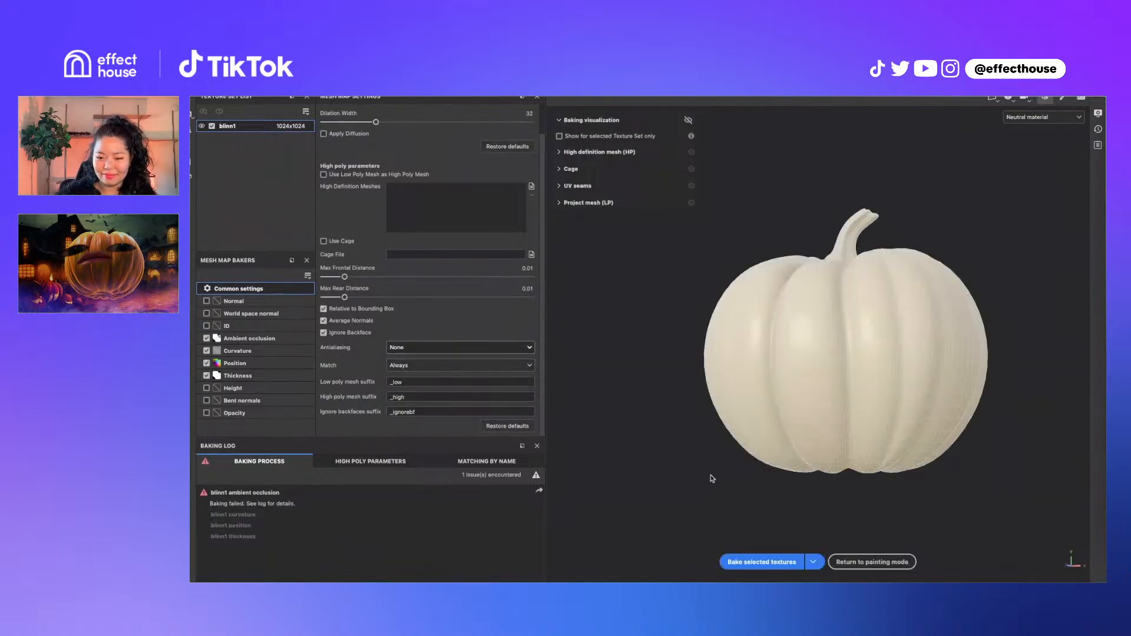
pyautogui.click(769, 562)
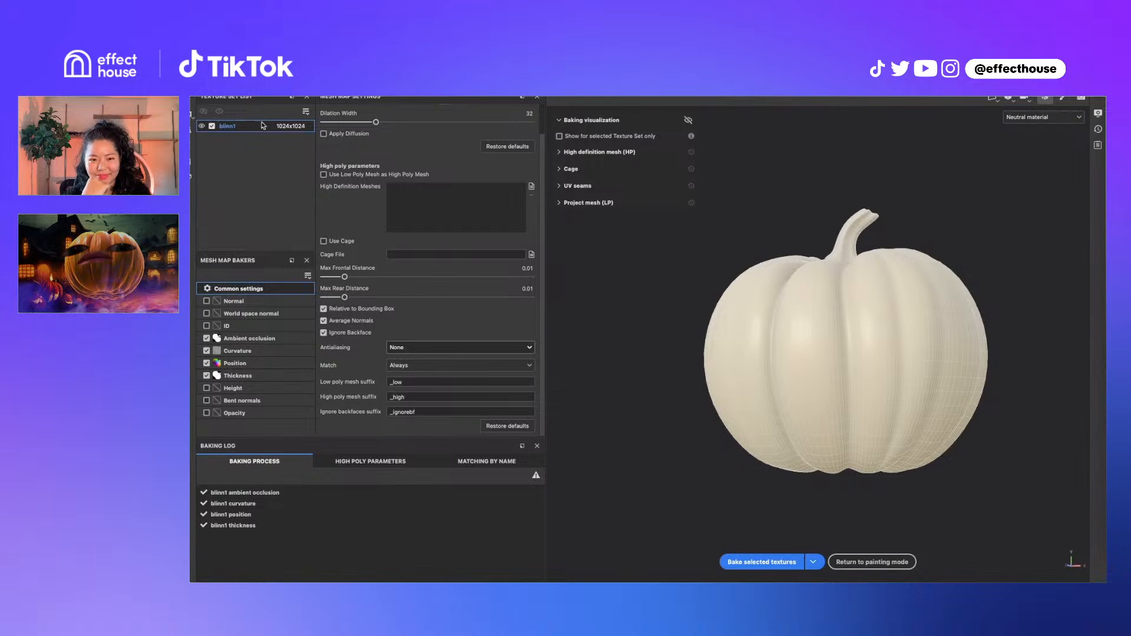
# Return to painting mode and add Fill layer 1 above Layer 1 in the layer stack
pyautogui.click(886, 564)
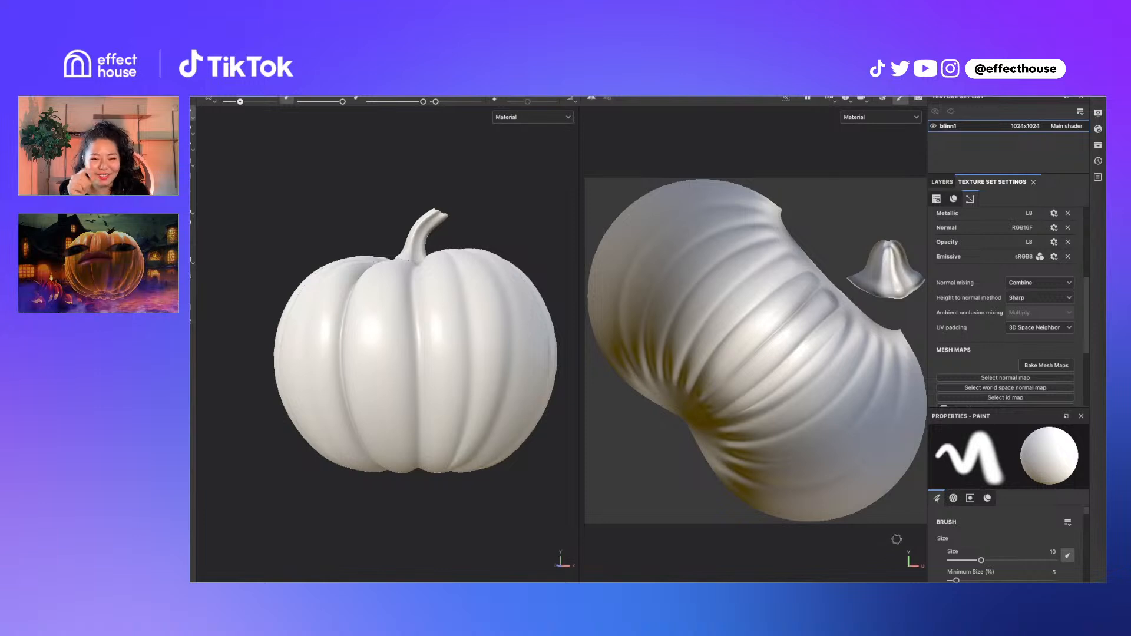
pyautogui.click(942, 182)
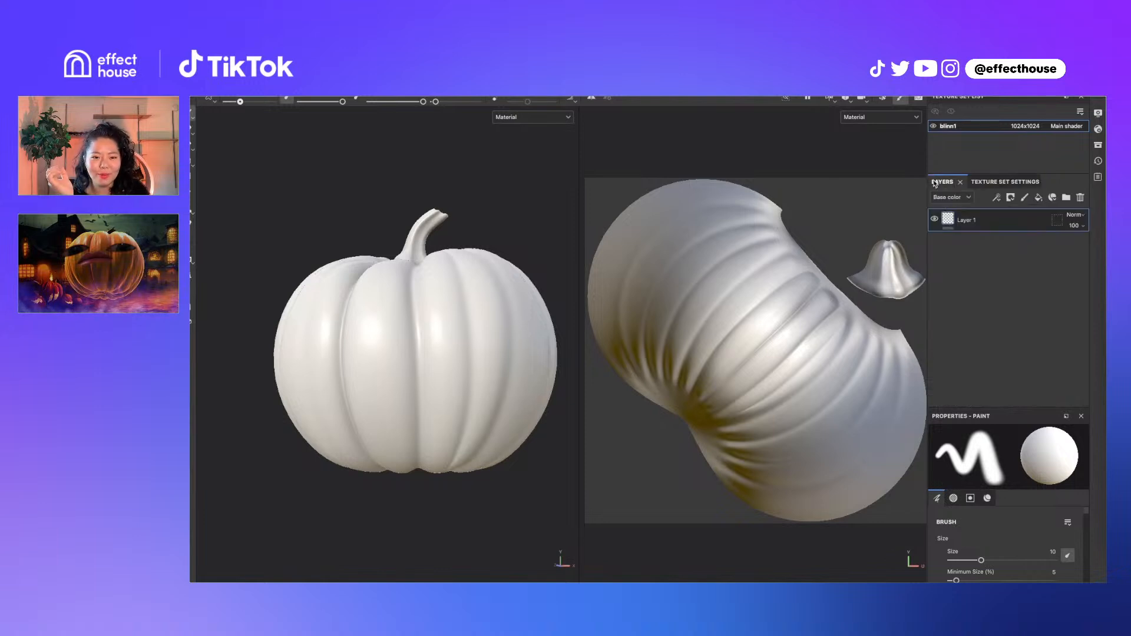
pyautogui.click(1045, 198)
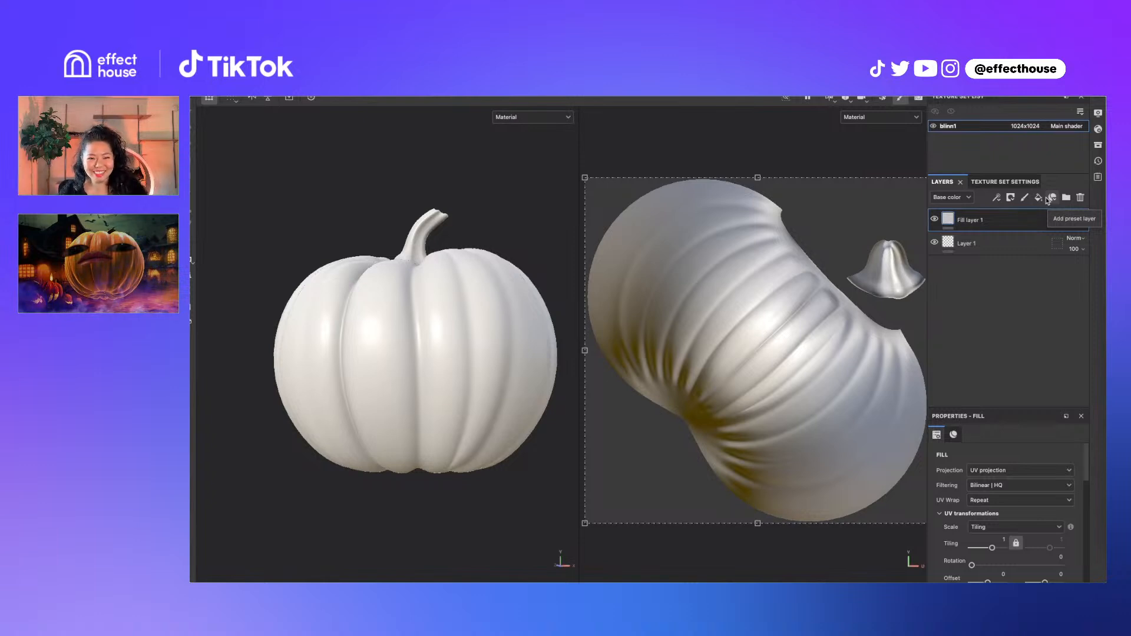
pyautogui.scroll(-5, 1047, 503)
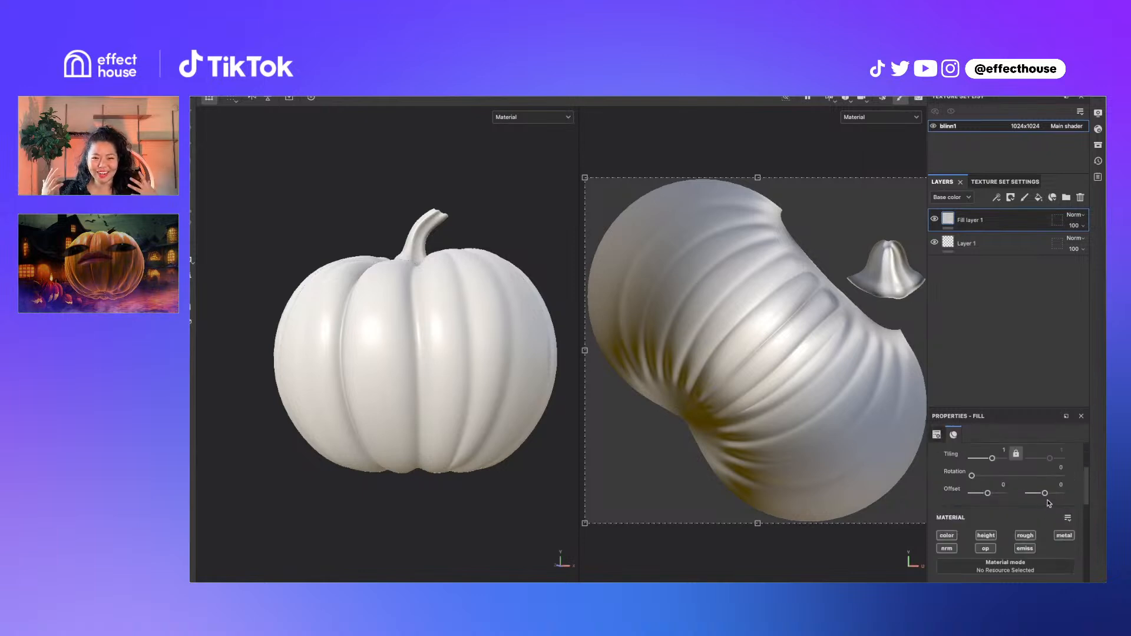
pyautogui.scroll(2, 1046, 510)
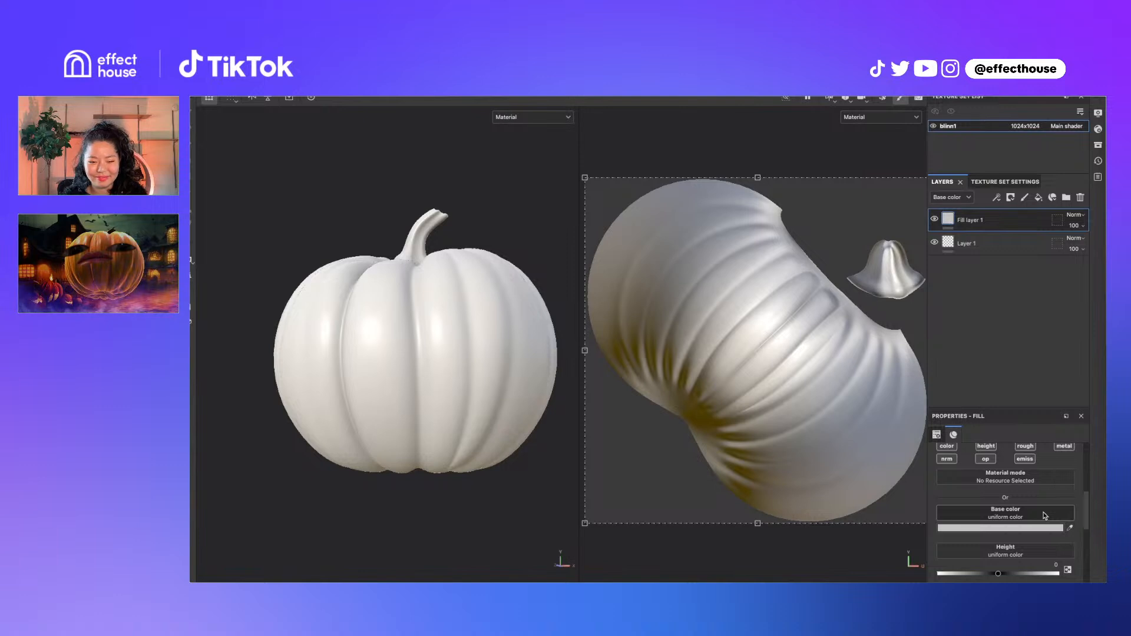
pyautogui.scroll(3, 1040, 501)
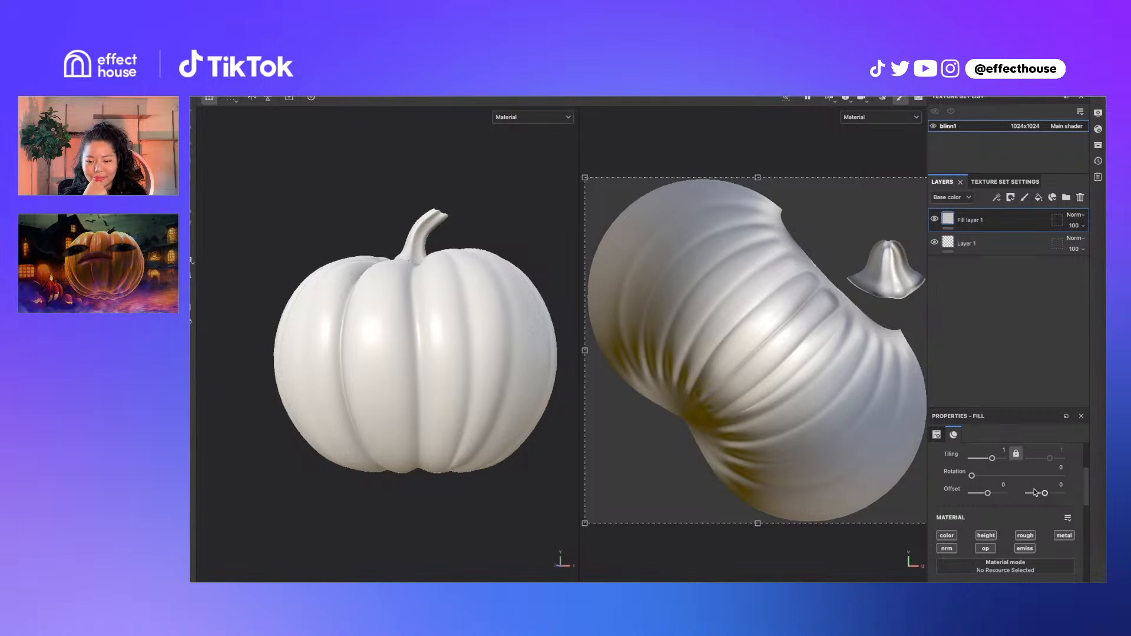
pyautogui.scroll(-3, 1014, 479)
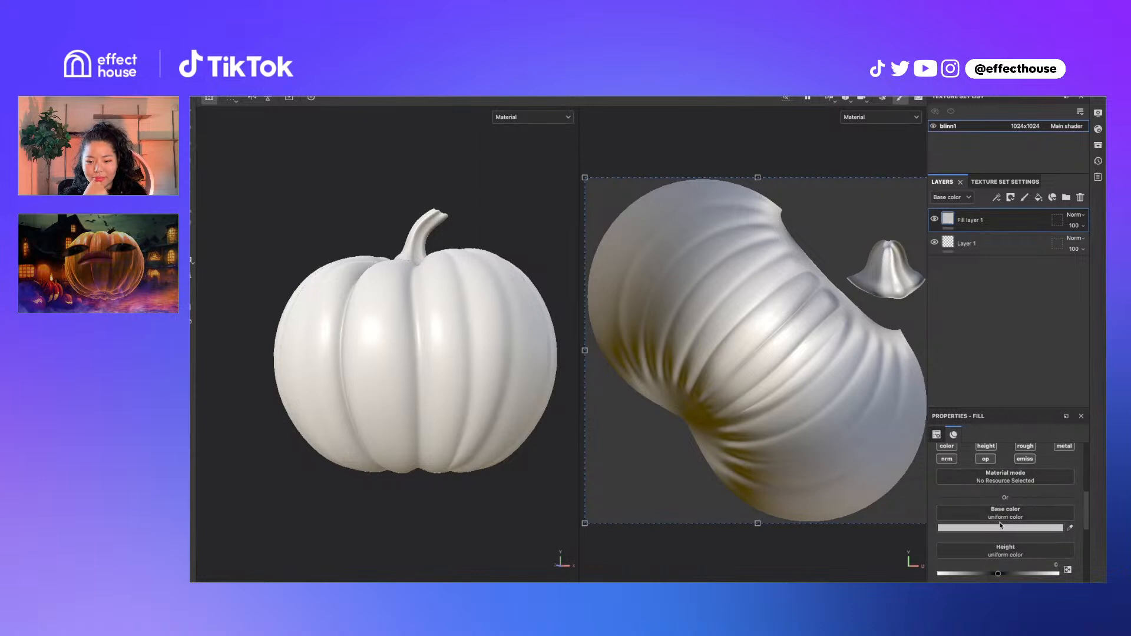
pyautogui.scroll(-2, 1003, 524)
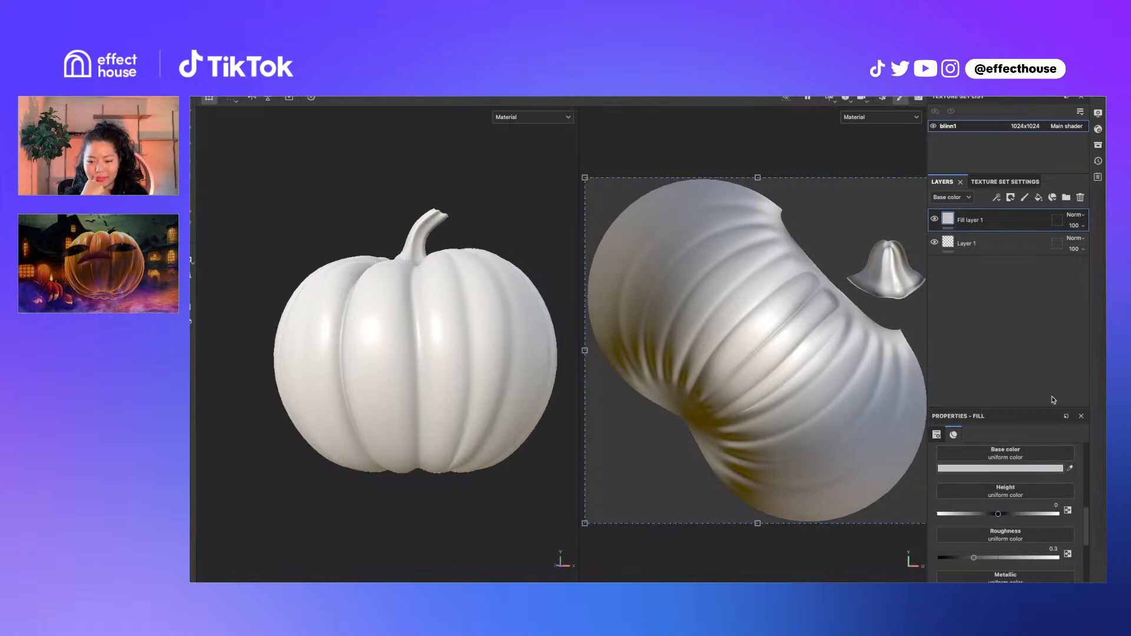
pyautogui.scroll(-2, 978, 507)
# Try various Metallic and Roughness values, settling on Metallic 0 and Roughness 0.0694
pyautogui.moveTo(968, 542); pyautogui.dragTo(852, 548)
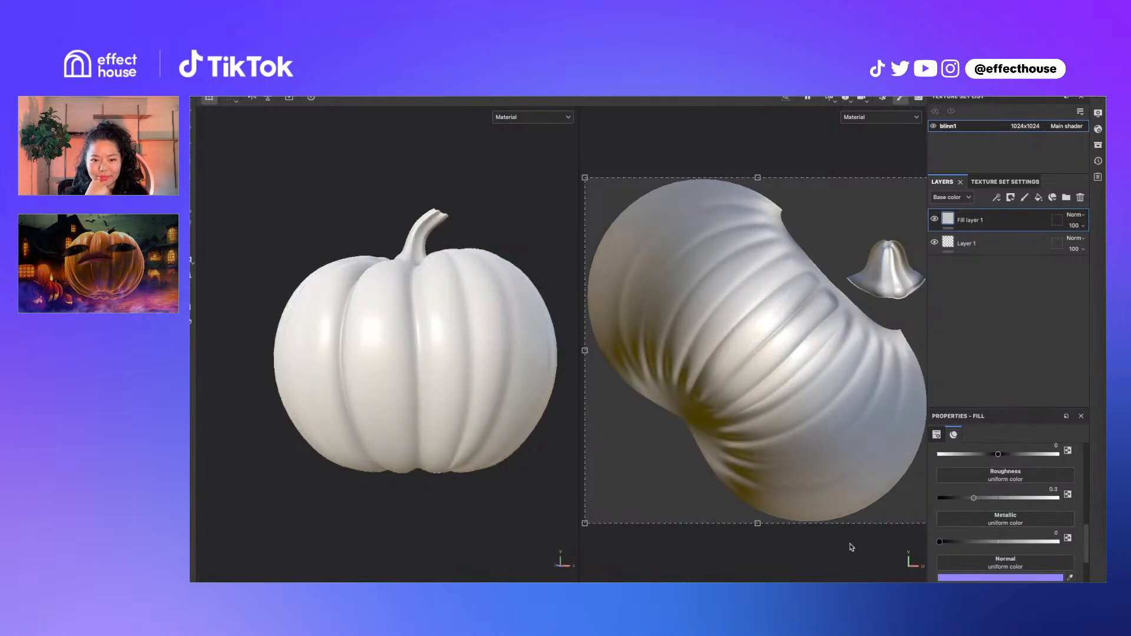
pyautogui.moveTo(940, 542); pyautogui.dragTo(1093, 537)
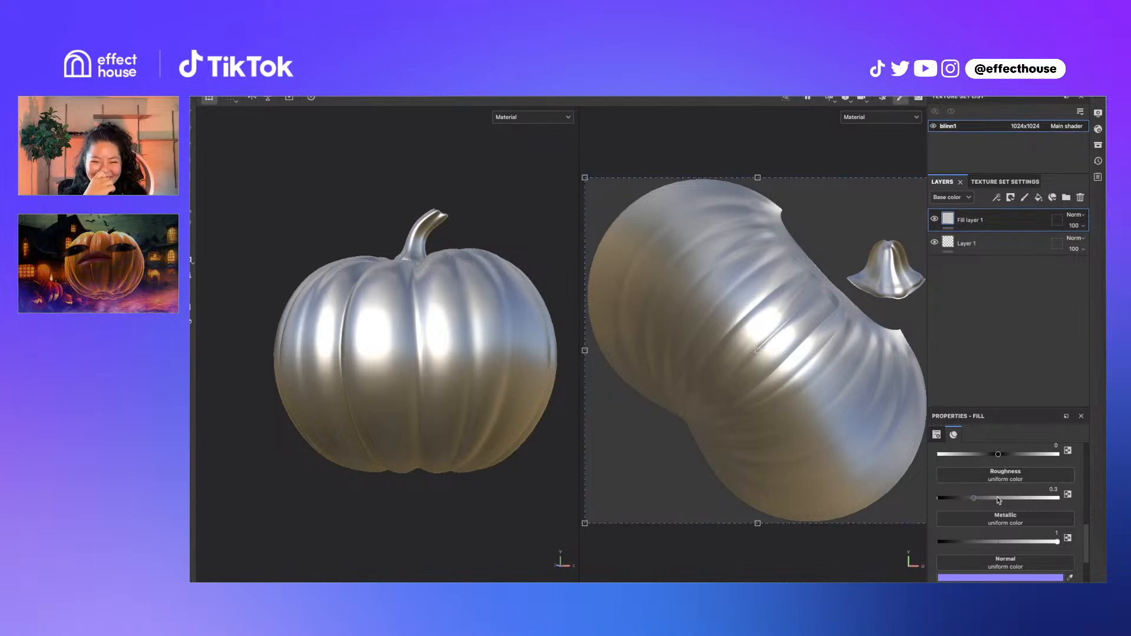
pyautogui.moveTo(988, 499); pyautogui.dragTo(1007, 499)
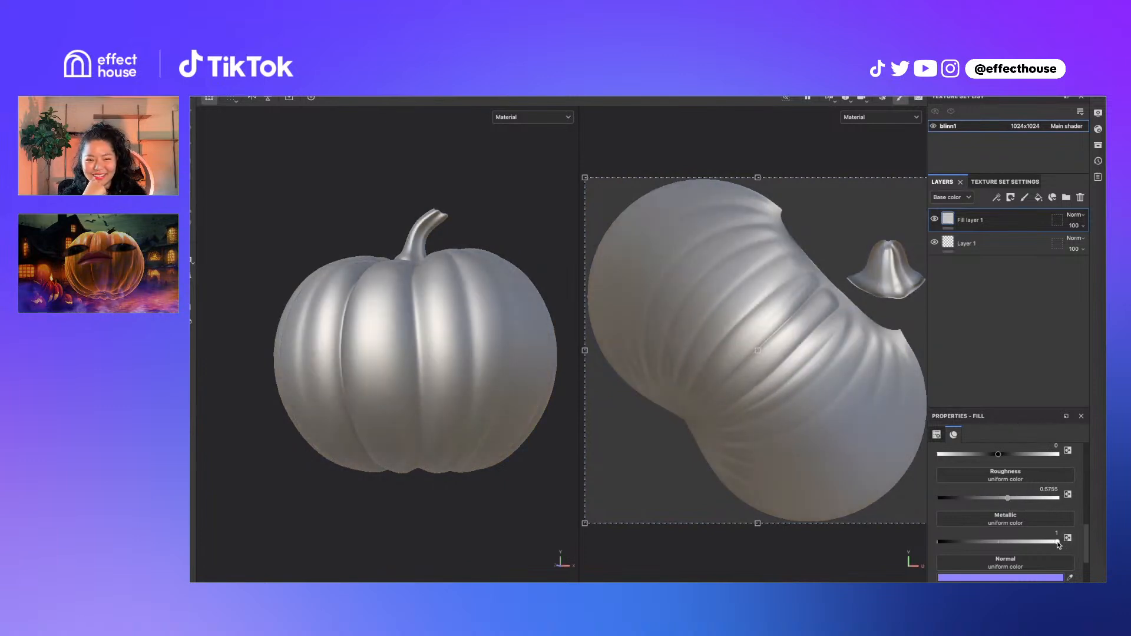
pyautogui.moveTo(1058, 542); pyautogui.dragTo(948, 542)
pyautogui.moveTo(1005, 501); pyautogui.dragTo(938, 497)
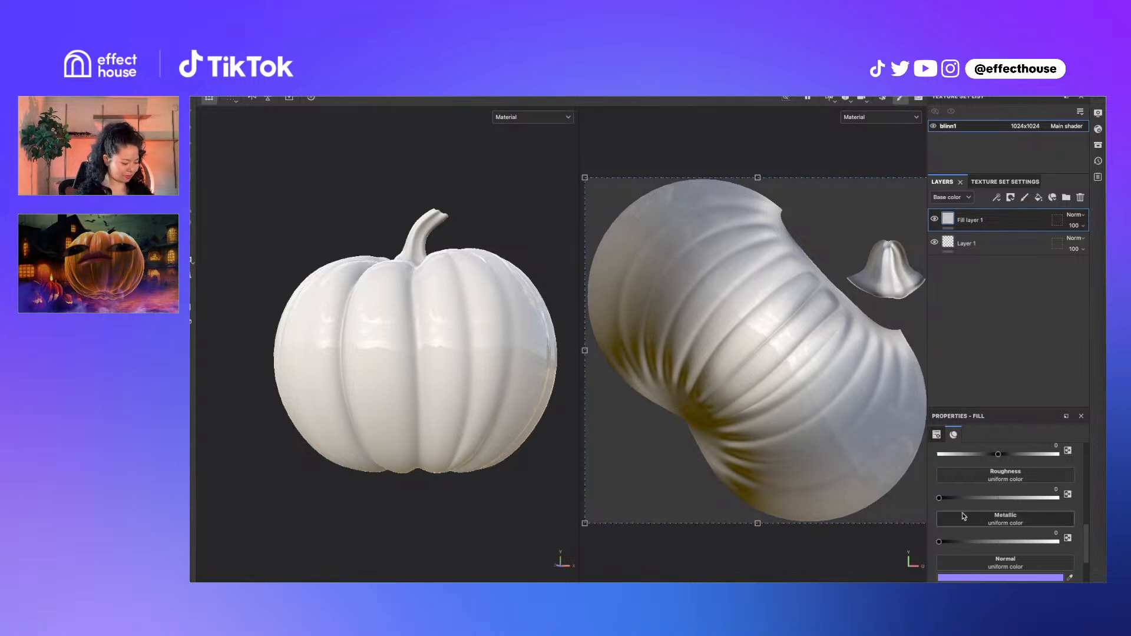
pyautogui.click(946, 498)
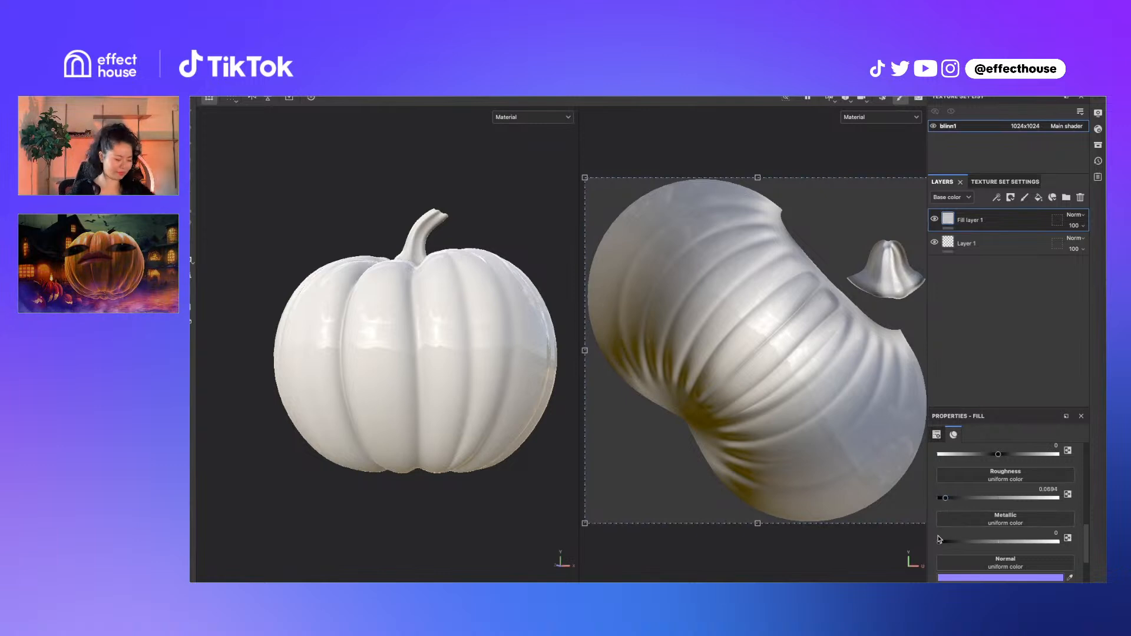
pyautogui.moveTo(939, 541)
pyautogui.mouseDown()
pyautogui.moveTo(1049, 542)
pyautogui.moveTo(1050, 551)
pyautogui.moveTo(1019, 548)
pyautogui.moveTo(1041, 541)
pyautogui.moveTo(928, 537)
pyautogui.mouseUp()
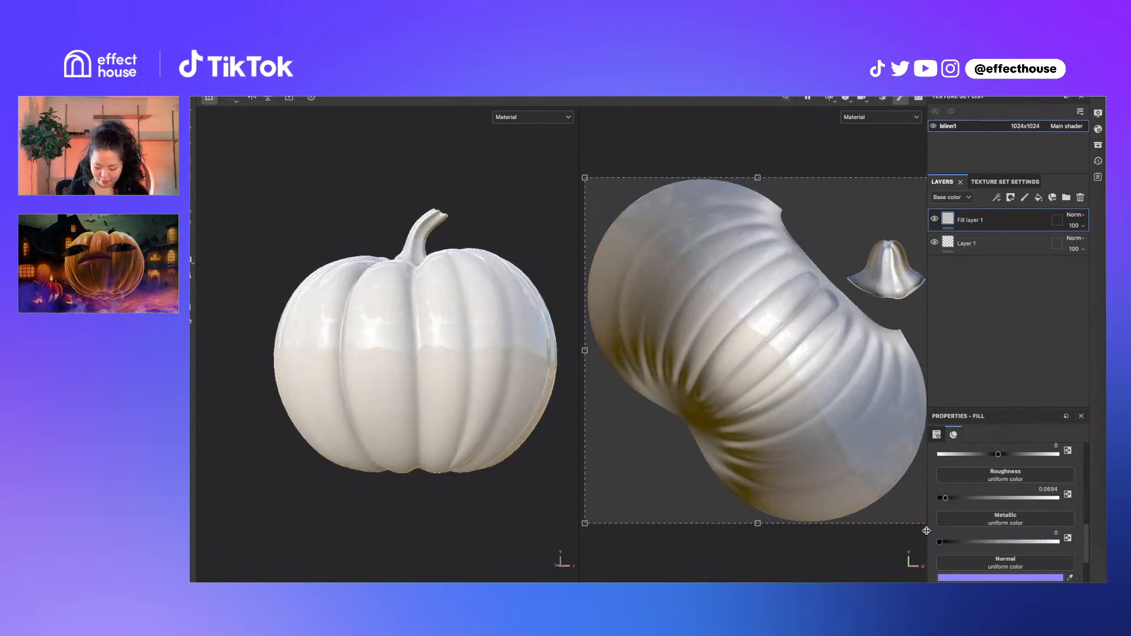
pyautogui.scroll(3, 992, 513)
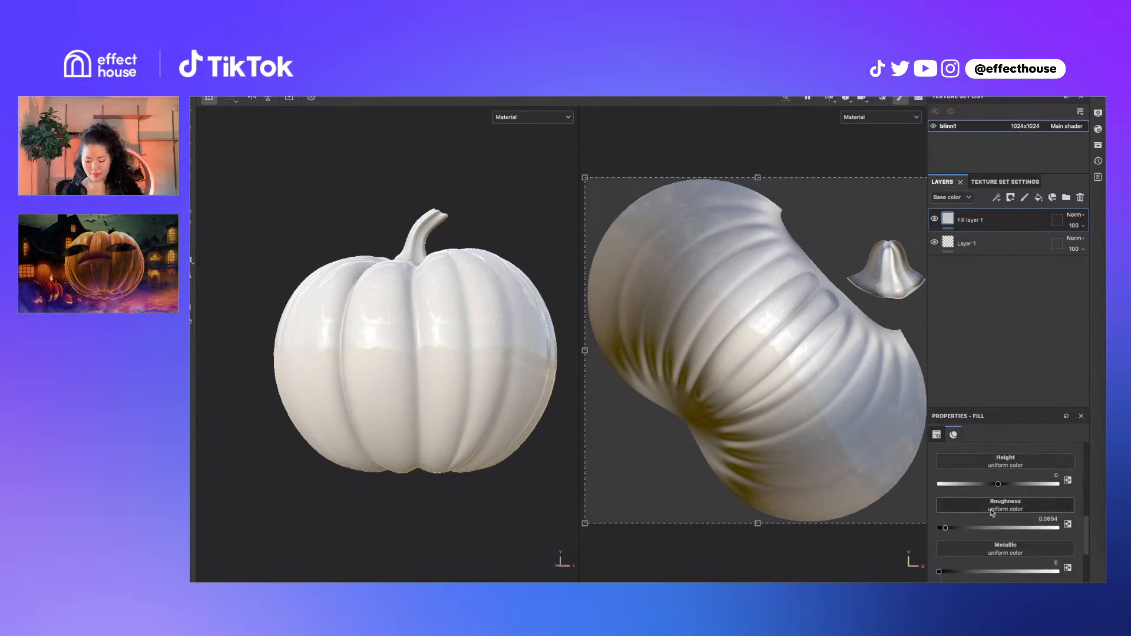
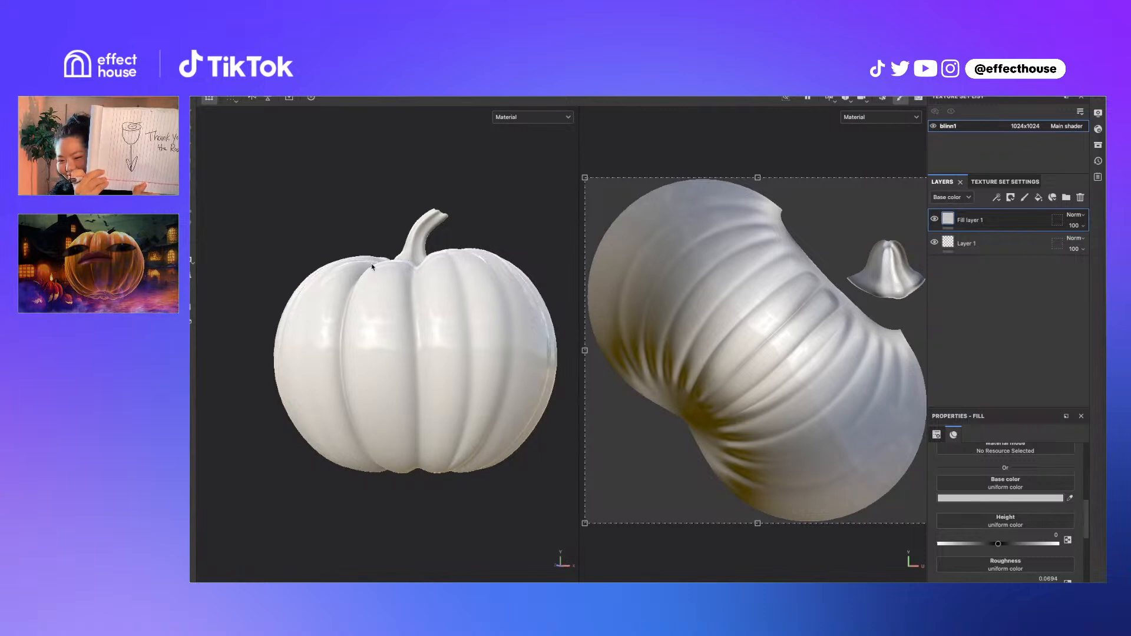
# Try green and grey base colours on Fill layer 1, then delete that fill layer
pyautogui.click(1026, 500)
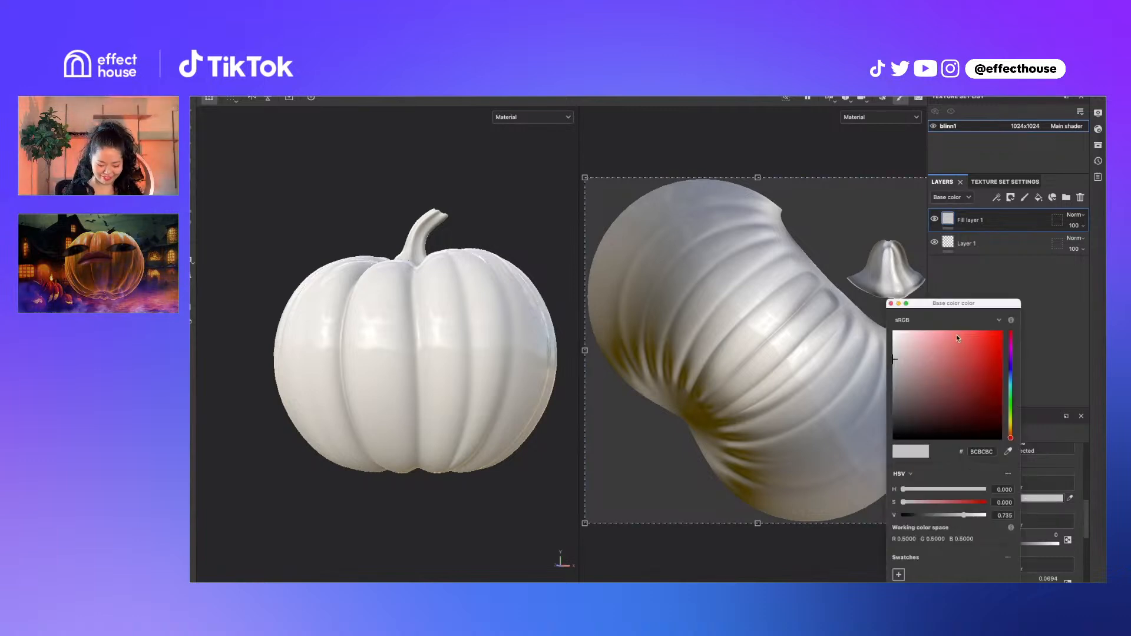
pyautogui.moveTo(955, 306); pyautogui.dragTo(803, 166)
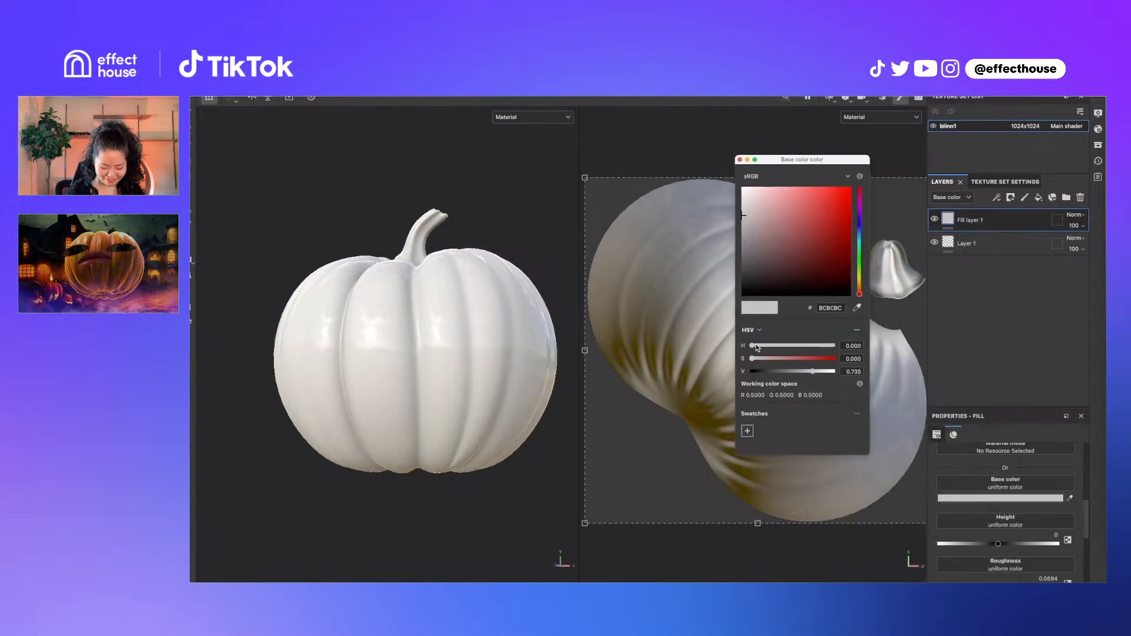
pyautogui.moveTo(753, 346); pyautogui.dragTo(851, 371)
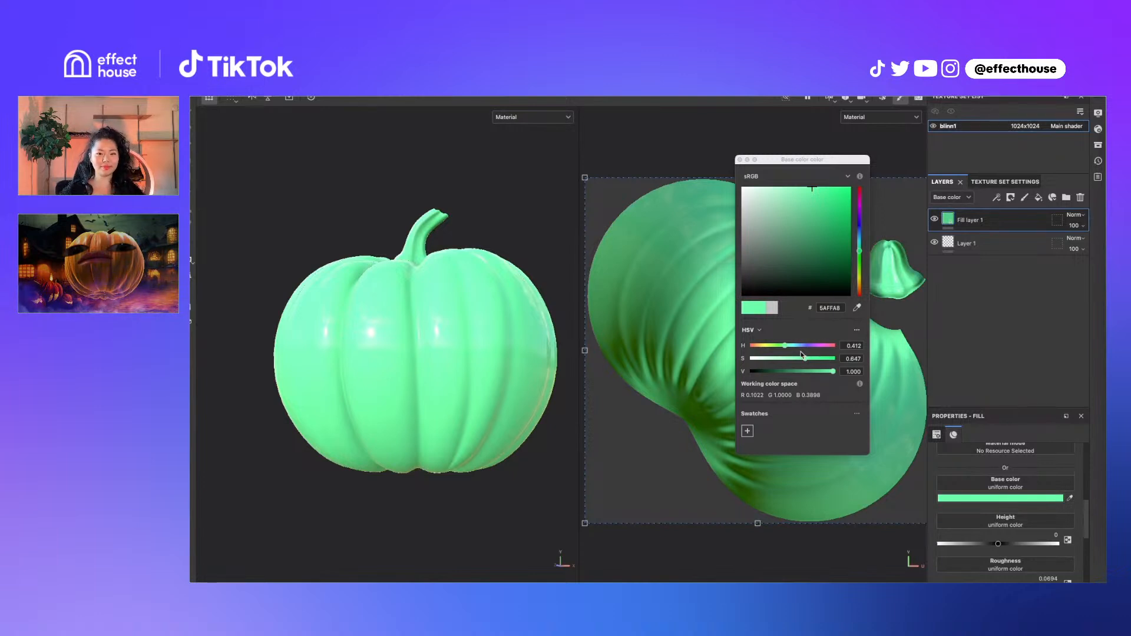
pyautogui.click(823, 372)
pyautogui.moveTo(823, 372); pyautogui.dragTo(696, 351)
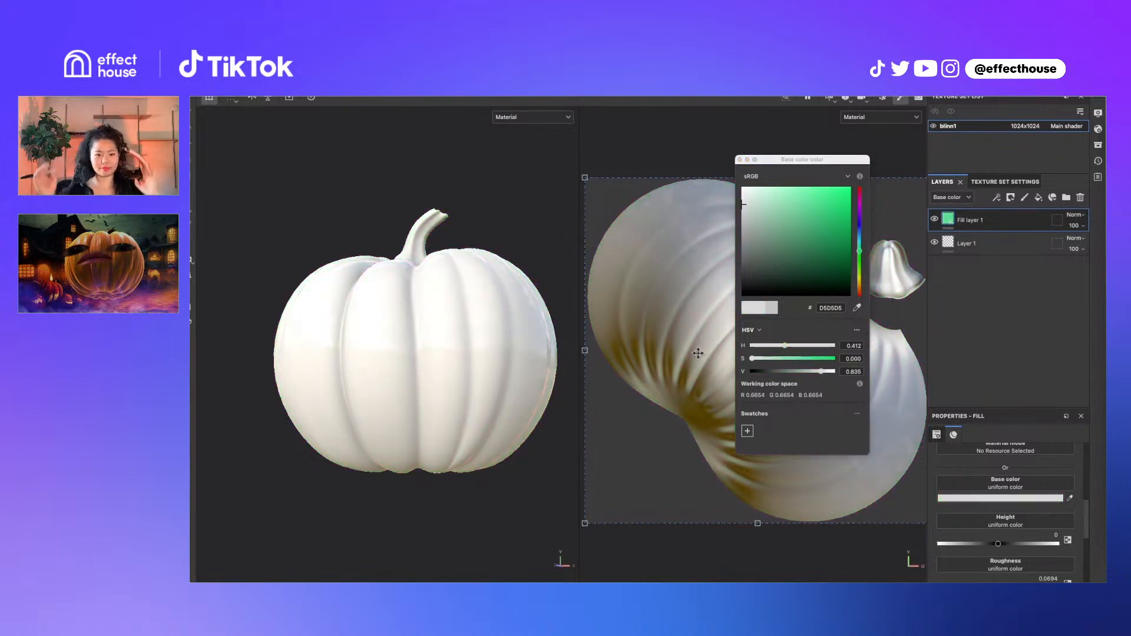
pyautogui.click(818, 372)
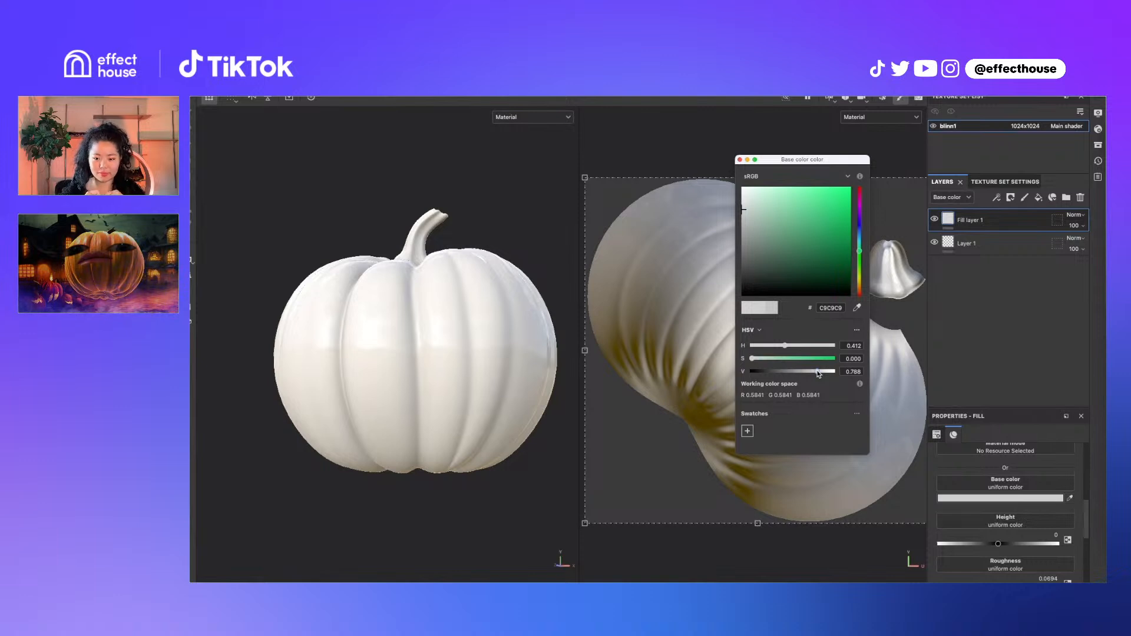
pyautogui.moveTo(818, 373); pyautogui.dragTo(816, 373)
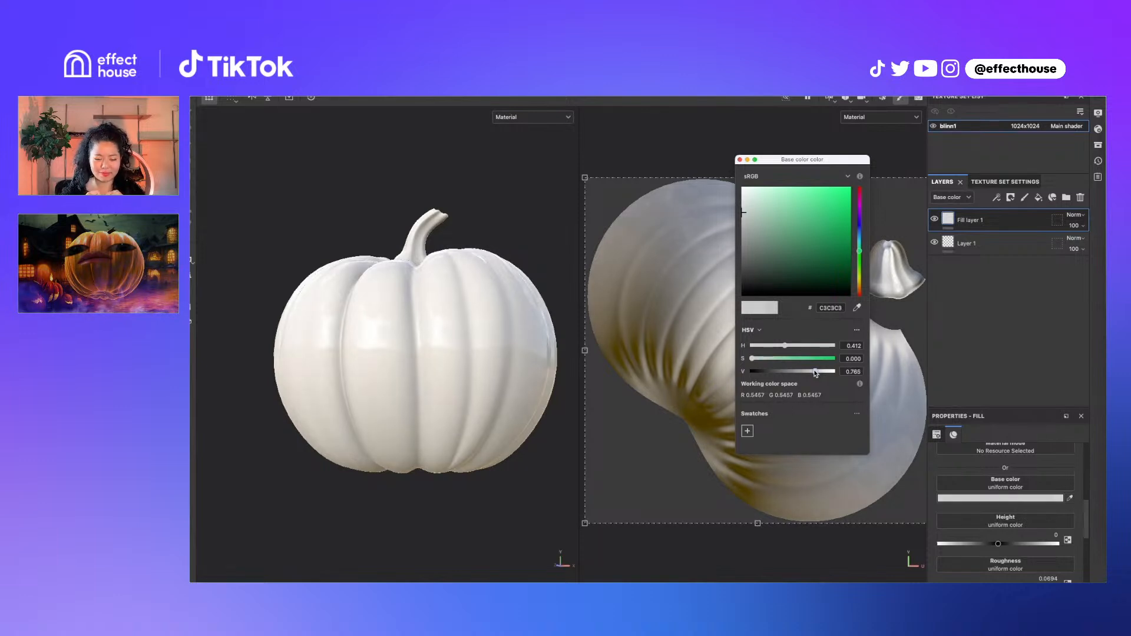
pyautogui.click(740, 159)
pyautogui.click(1080, 198)
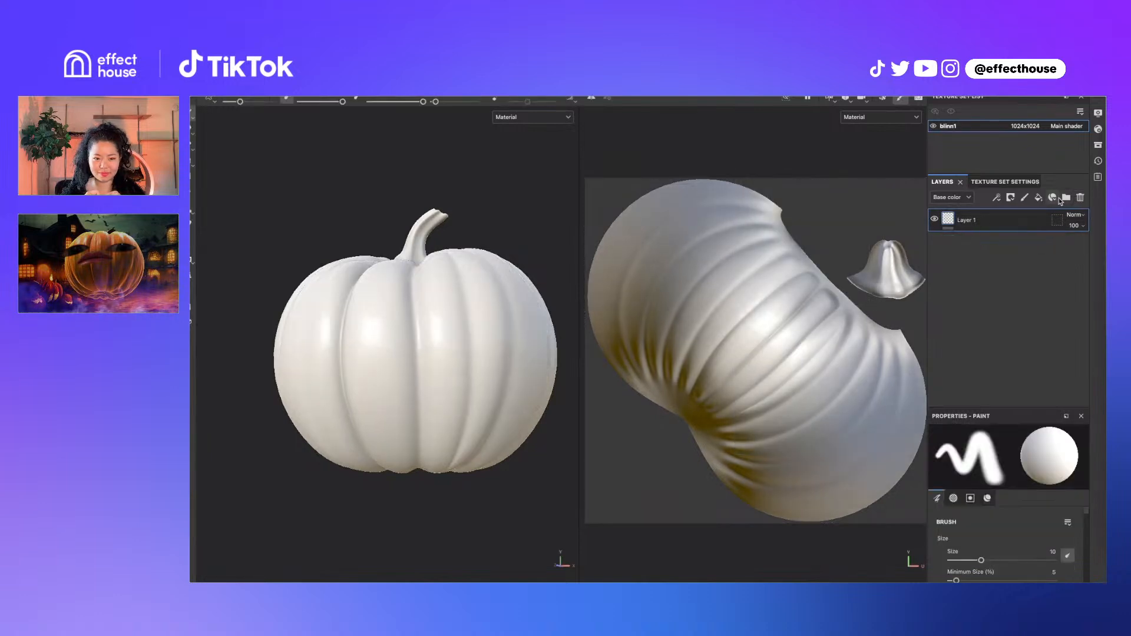
# Add a new fill layer and experiment with lighter and darker grey base colours
pyautogui.click(1039, 198)
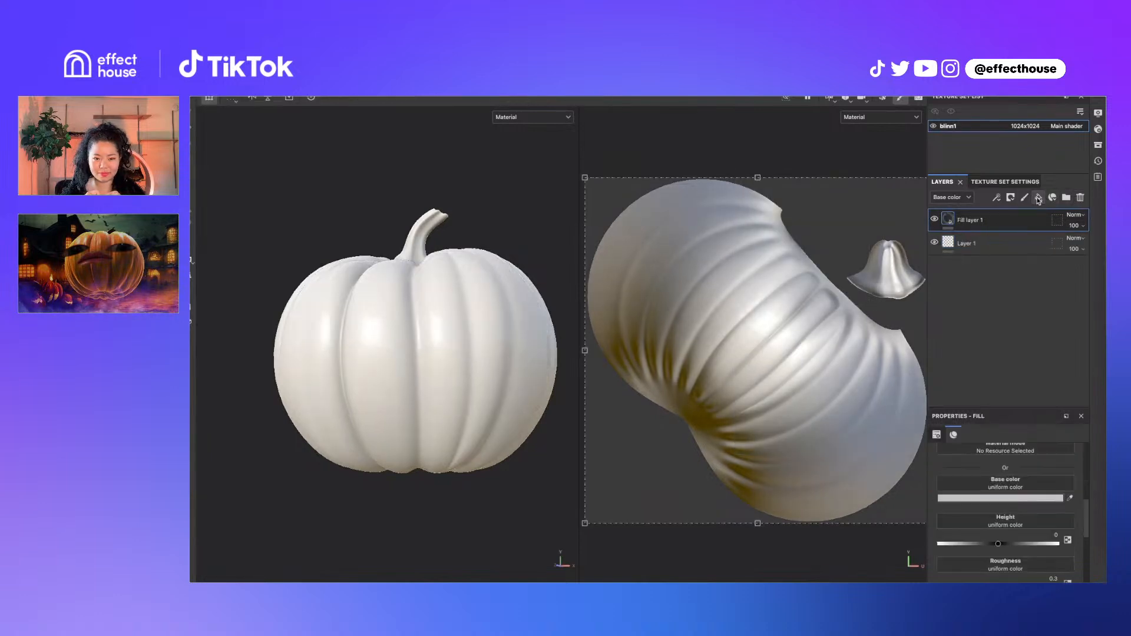
pyautogui.click(991, 498)
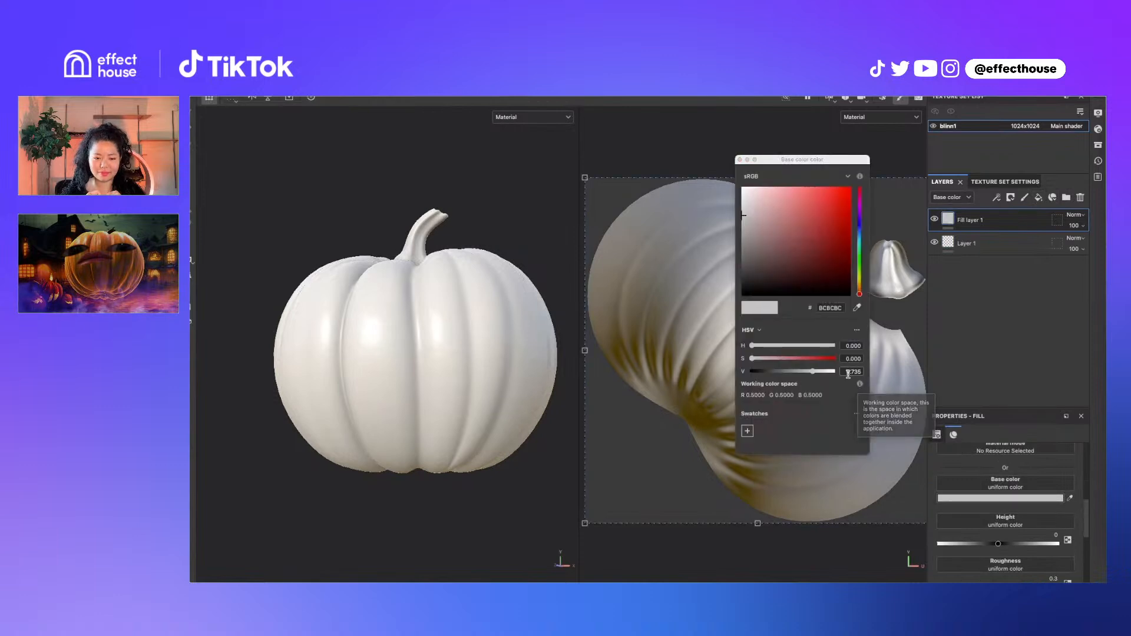
pyautogui.moveTo(814, 372); pyautogui.dragTo(834, 373)
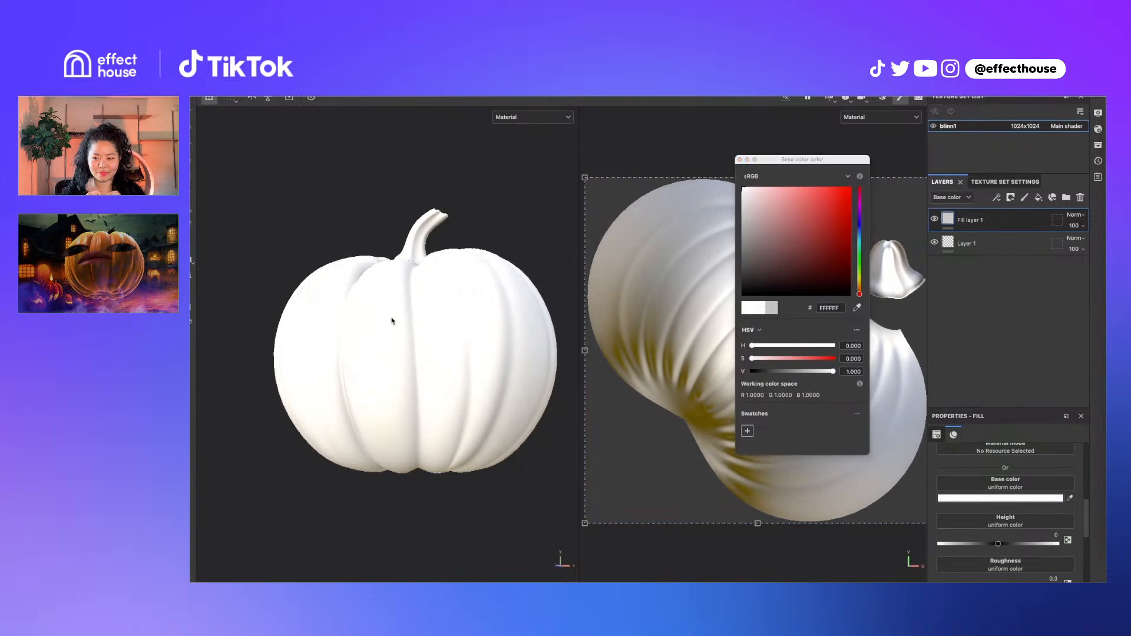
pyautogui.click(814, 372)
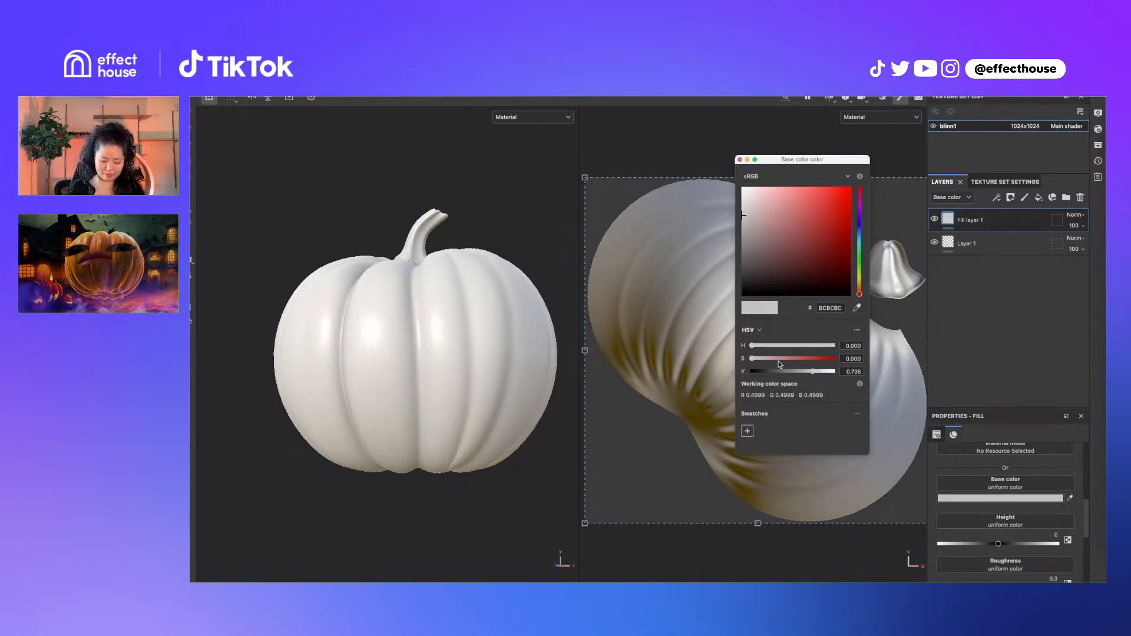
pyautogui.moveTo(815, 373); pyautogui.dragTo(819, 373)
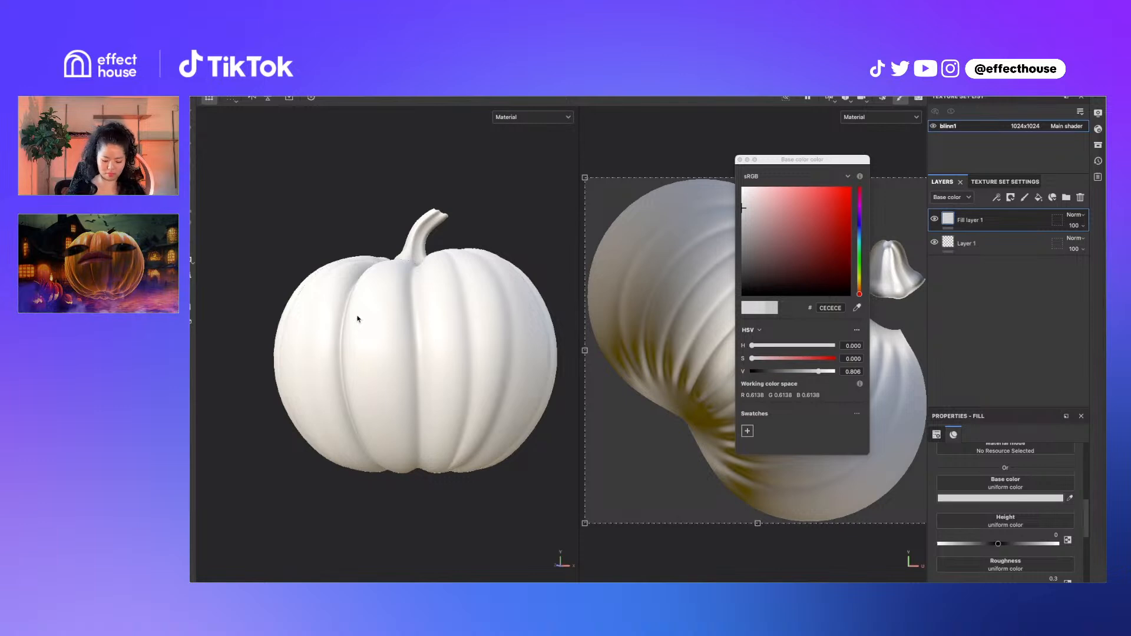
pyautogui.click(815, 372)
pyautogui.moveTo(815, 373); pyautogui.dragTo(815, 374)
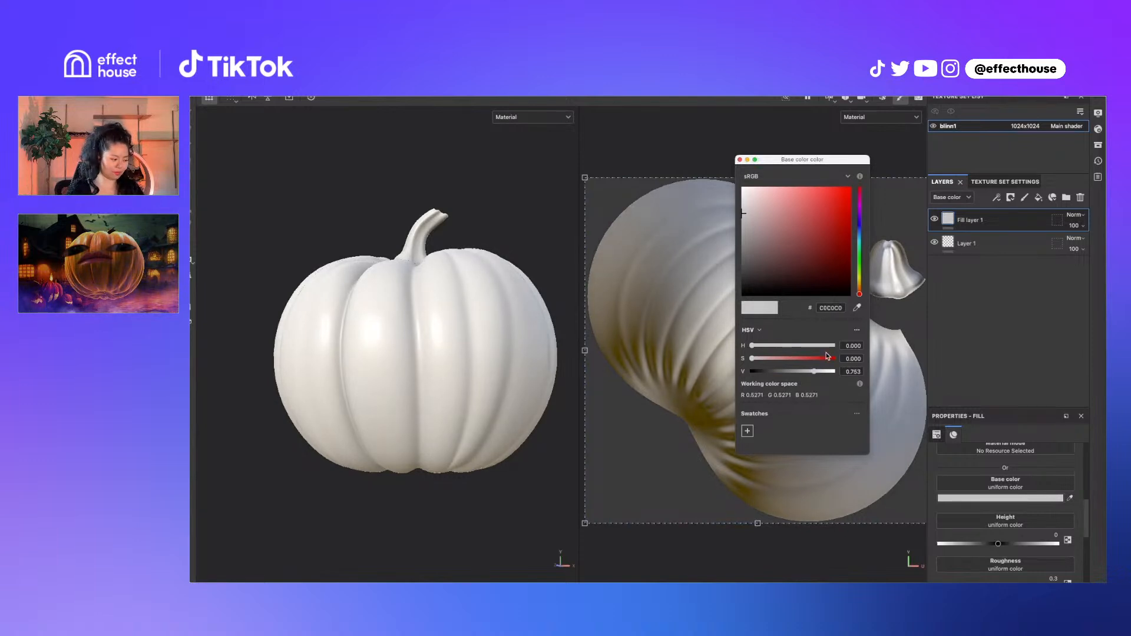
pyautogui.moveTo(815, 372); pyautogui.dragTo(814, 373)
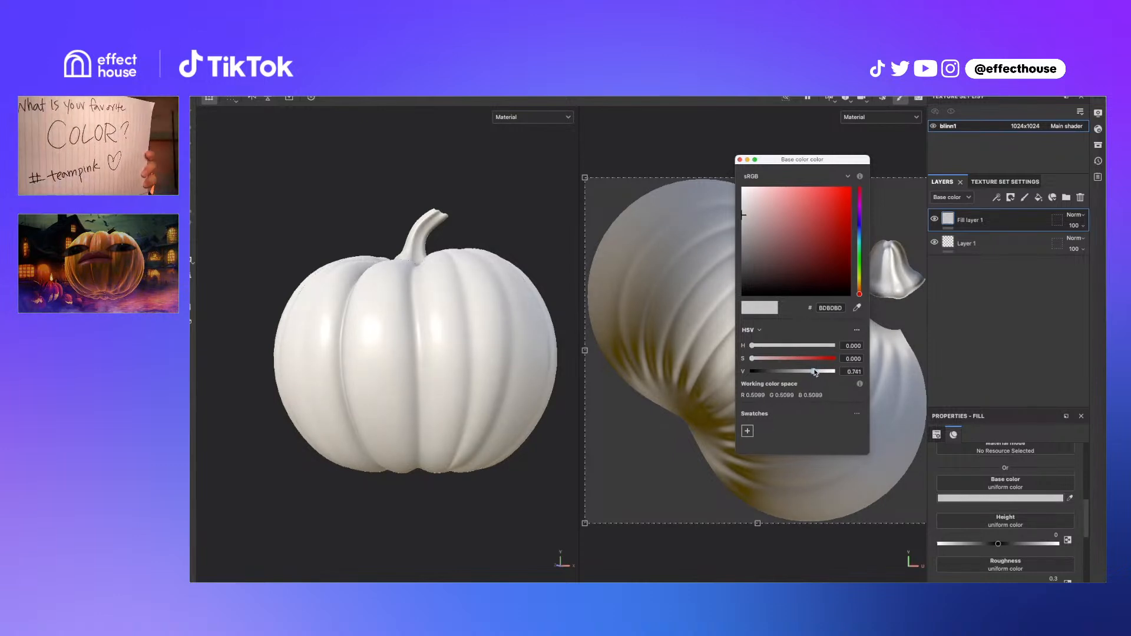
pyautogui.moveTo(815, 372); pyautogui.dragTo(816, 372)
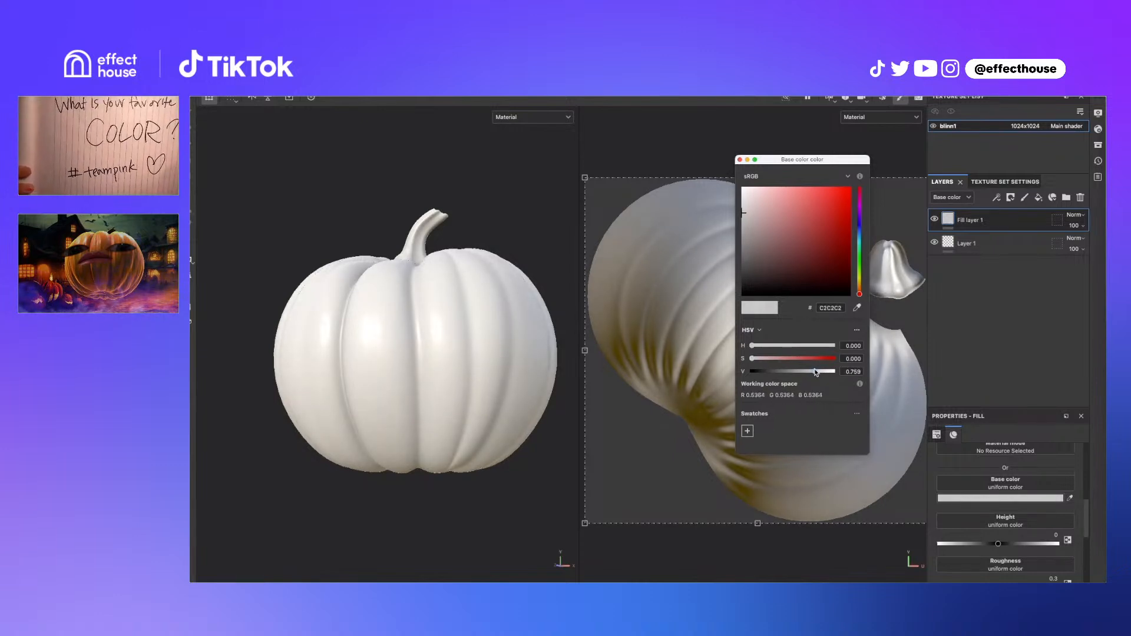
pyautogui.click(740, 160)
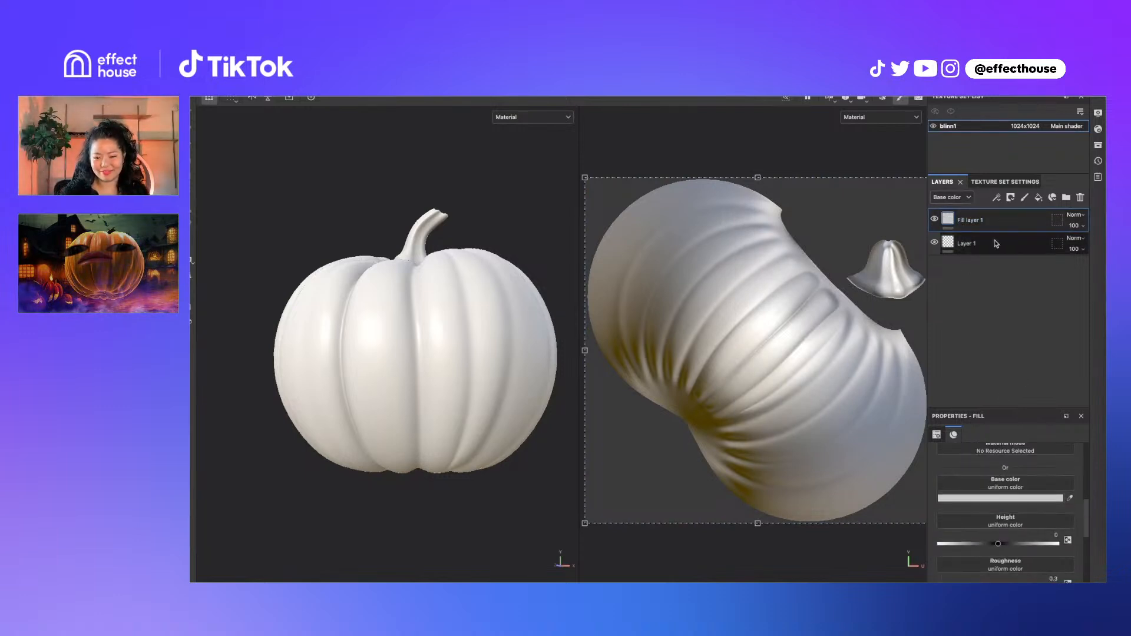
# Set the fill's base colour to orange FF8E21
pyautogui.click(1052, 501)
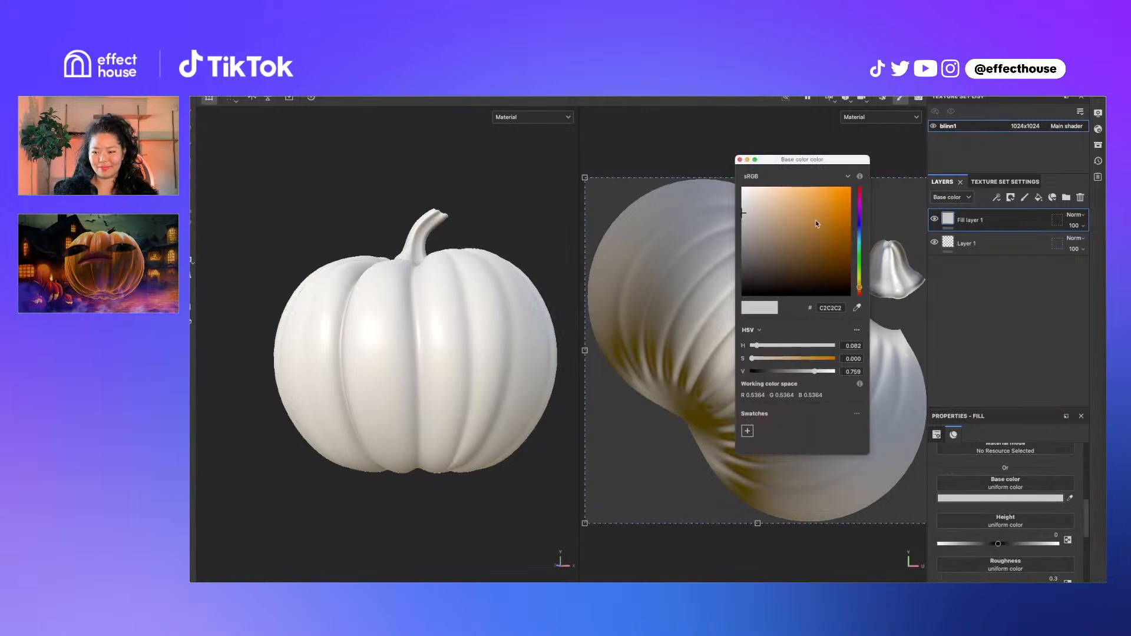
pyautogui.moveTo(817, 223); pyautogui.dragTo(837, 184)
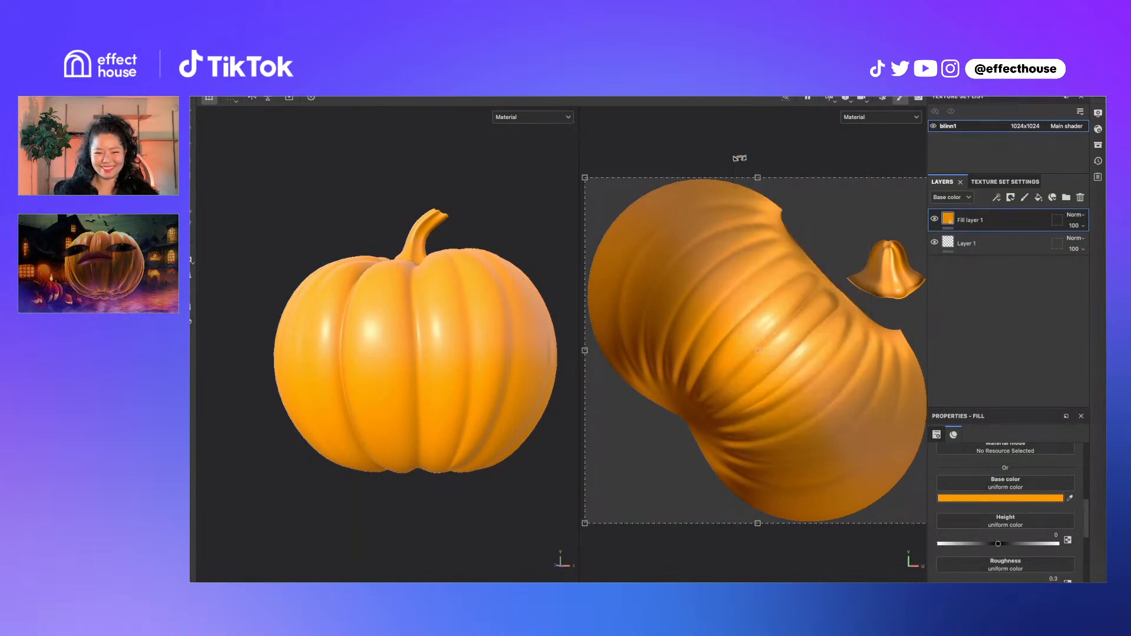
pyautogui.click(740, 160)
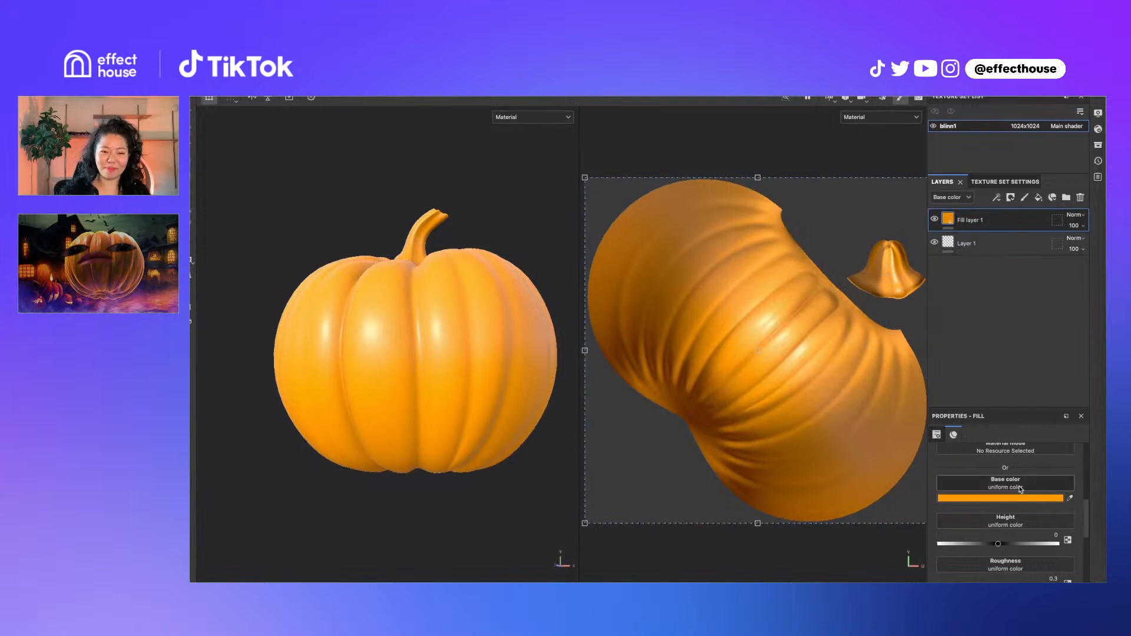
pyautogui.scroll(-2, 1023, 512)
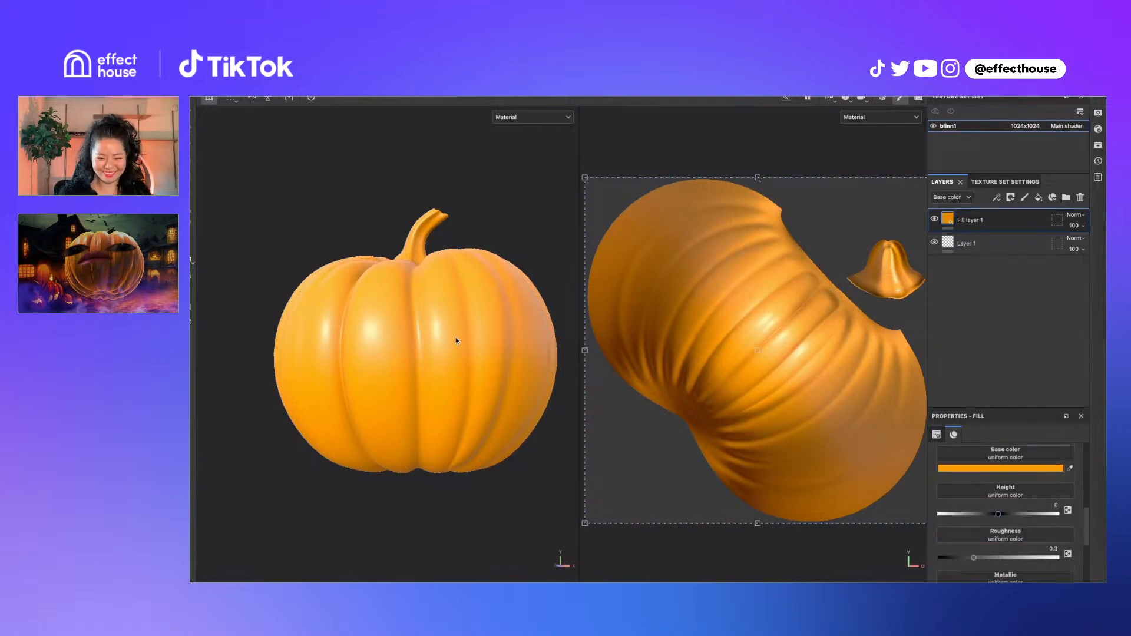
pyautogui.keyDown('alt'); pyautogui.moveTo(459, 308); pyautogui.dragTo(391, 348); pyautogui.keyUp('alt')
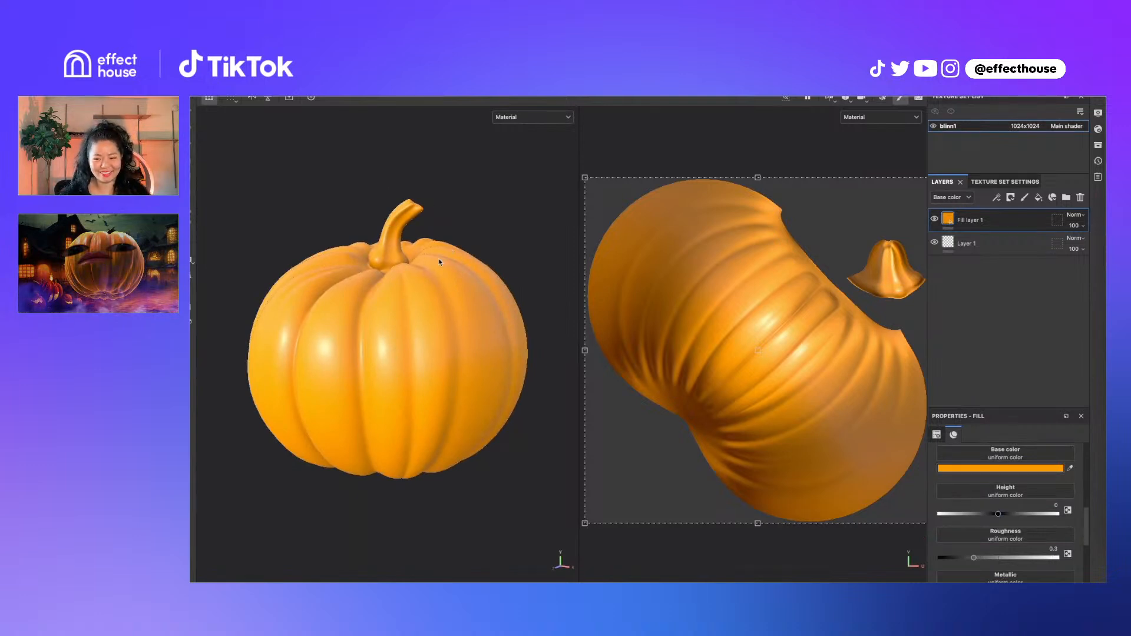
# Raise the orange fill's roughness to 0.3347
pyautogui.scroll(-1, 973, 534)
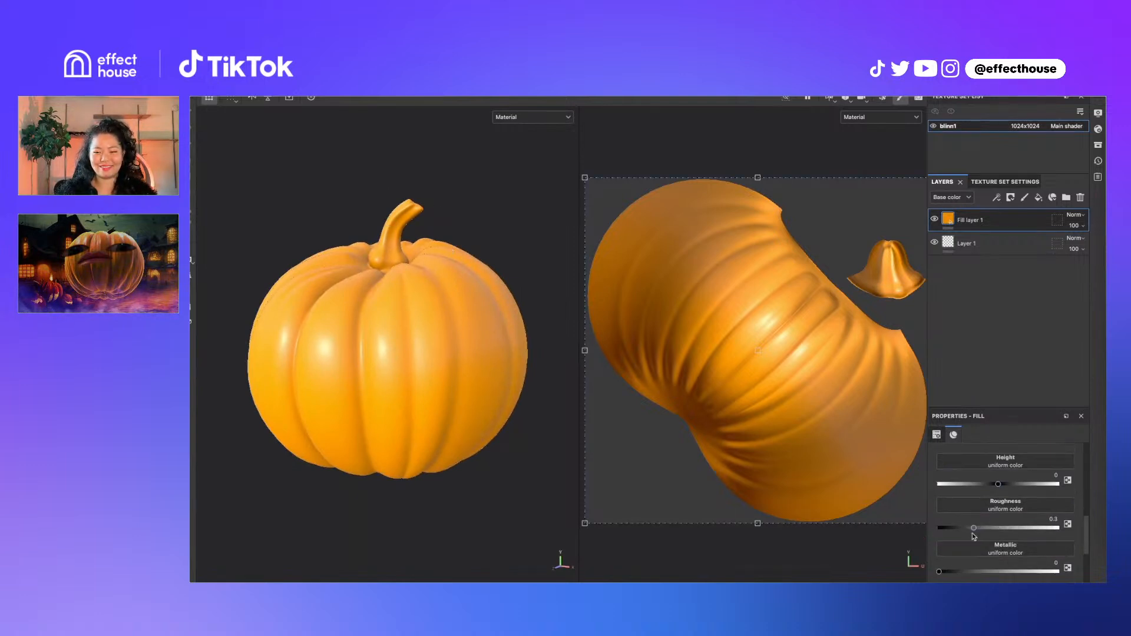
pyautogui.scroll(-1, 974, 536)
pyautogui.moveTo(973, 499)
pyautogui.mouseDown()
pyautogui.moveTo(991, 499)
pyautogui.moveTo(966, 498)
pyautogui.moveTo(978, 497)
pyautogui.mouseUp()
pyautogui.keyDown('alt'); pyautogui.moveTo(414, 300); pyautogui.dragTo(426, 291); pyautogui.keyUp('alt')
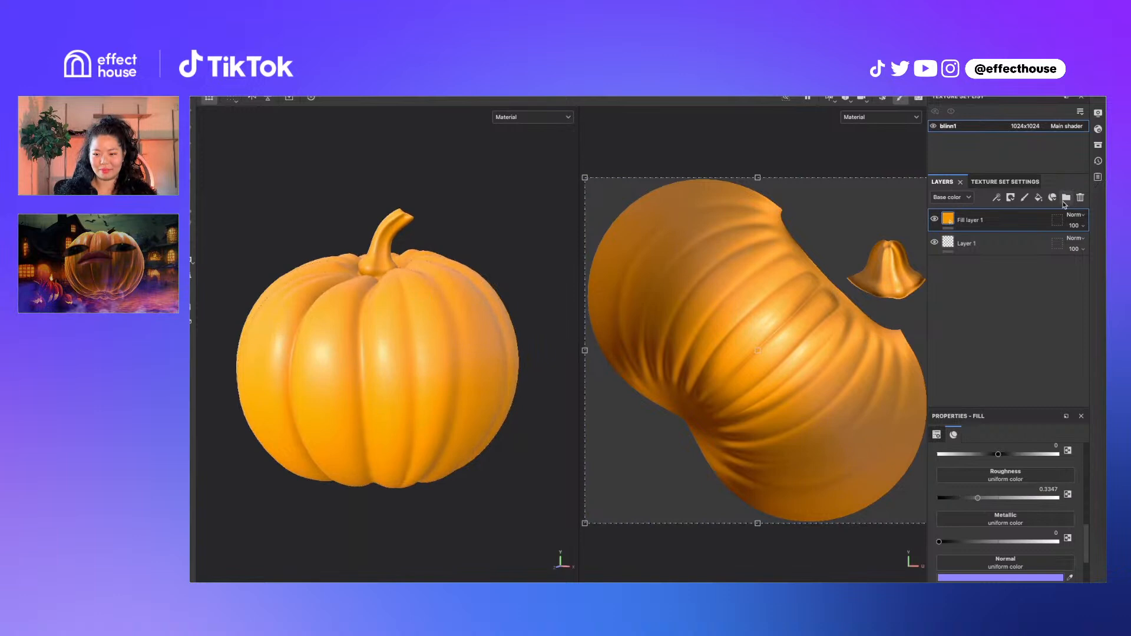
# Add Fill layer 2 on top with a soft brown base colour
pyautogui.click(1039, 198)
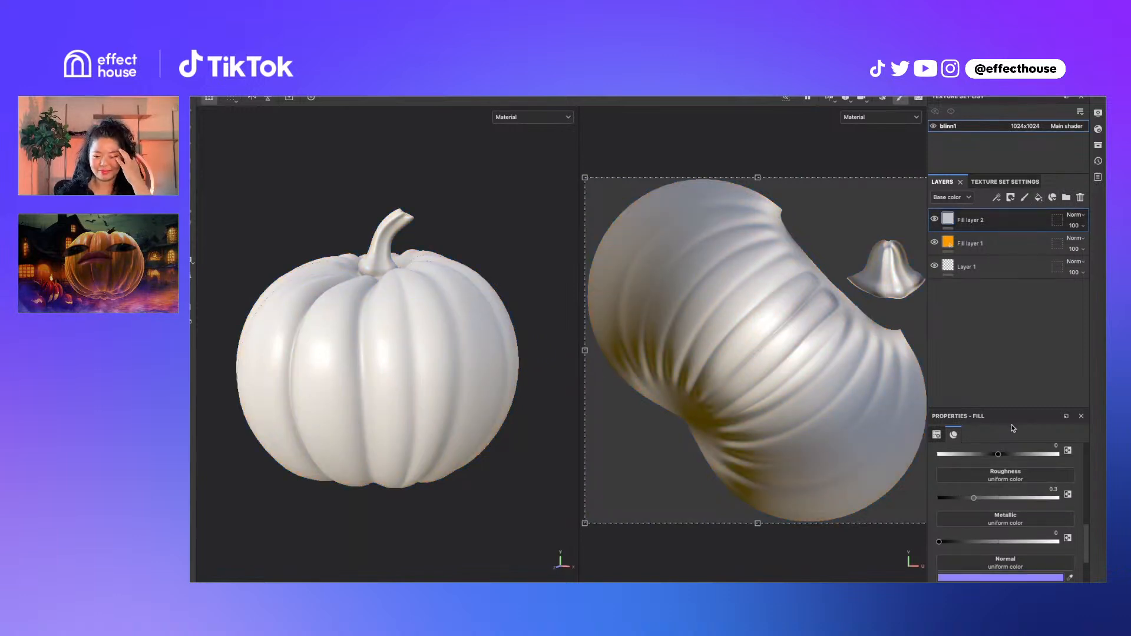
pyautogui.scroll(3, 1023, 465)
pyautogui.scroll(3, 1026, 490)
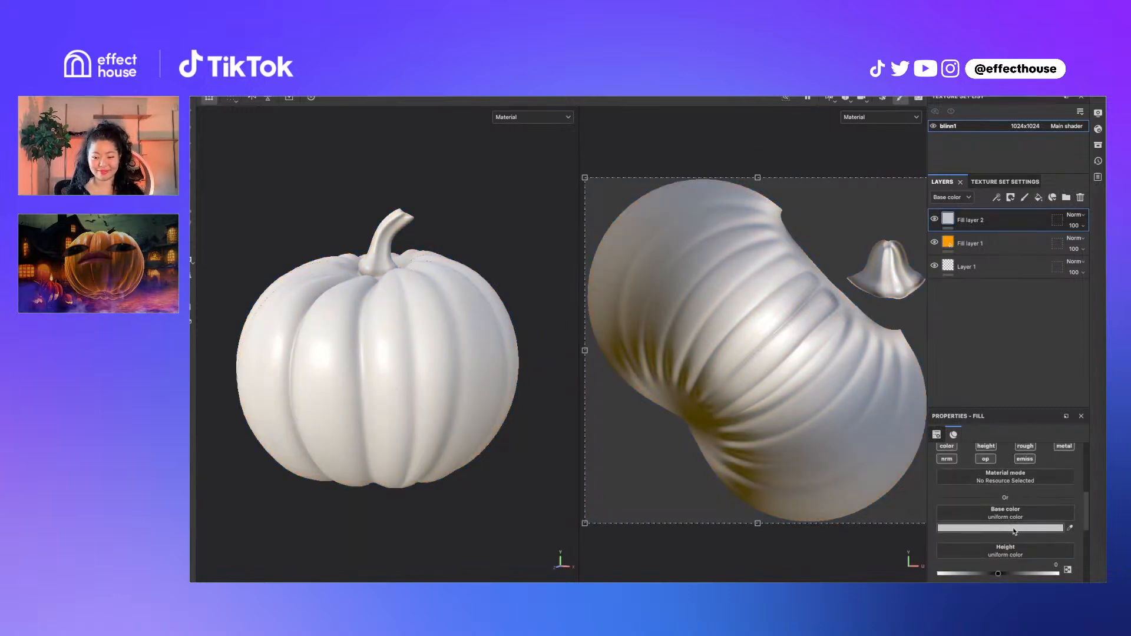
pyautogui.click(1014, 529)
pyautogui.click(859, 288)
pyautogui.click(814, 259)
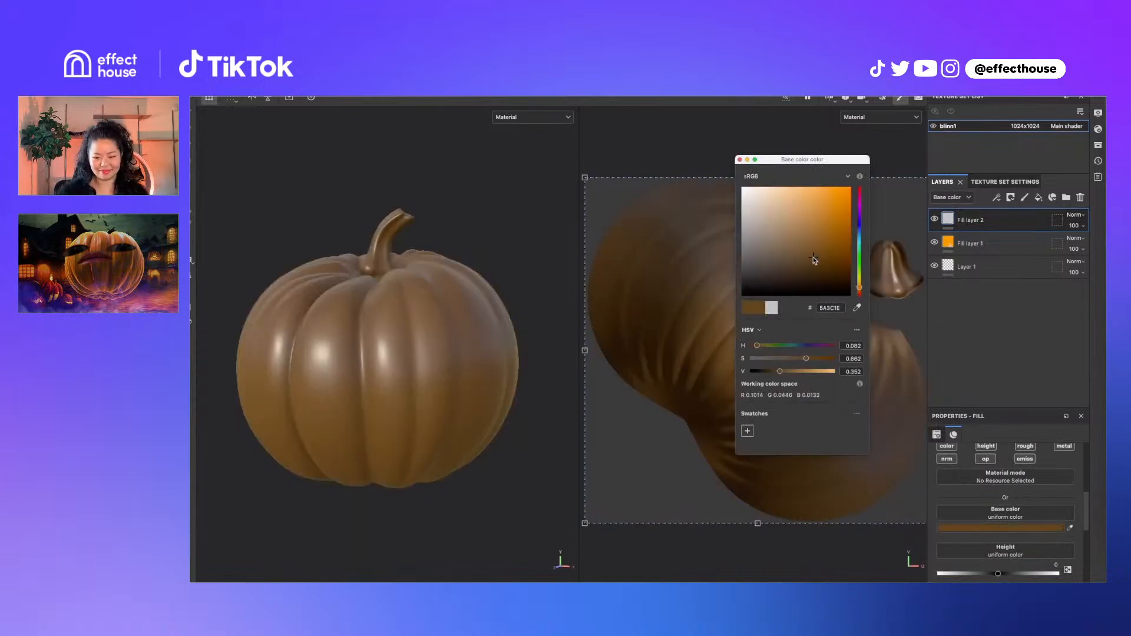
pyautogui.click(799, 247)
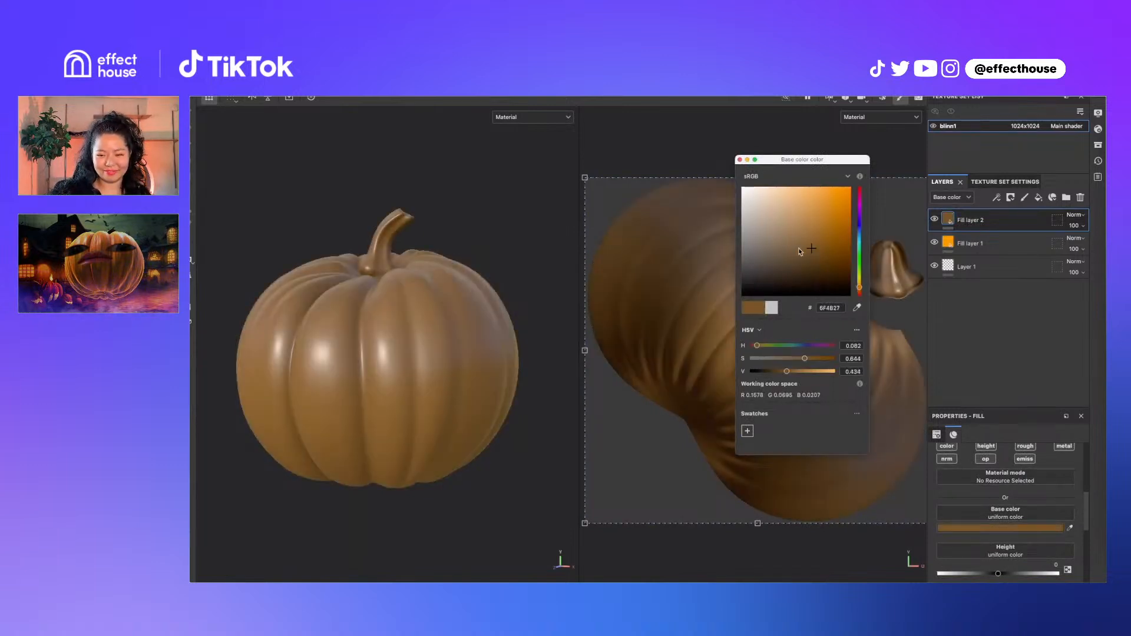
pyautogui.click(740, 160)
# Raise Fill layer 2's roughness to 0.6034 and give it a black mask
pyautogui.click(979, 243)
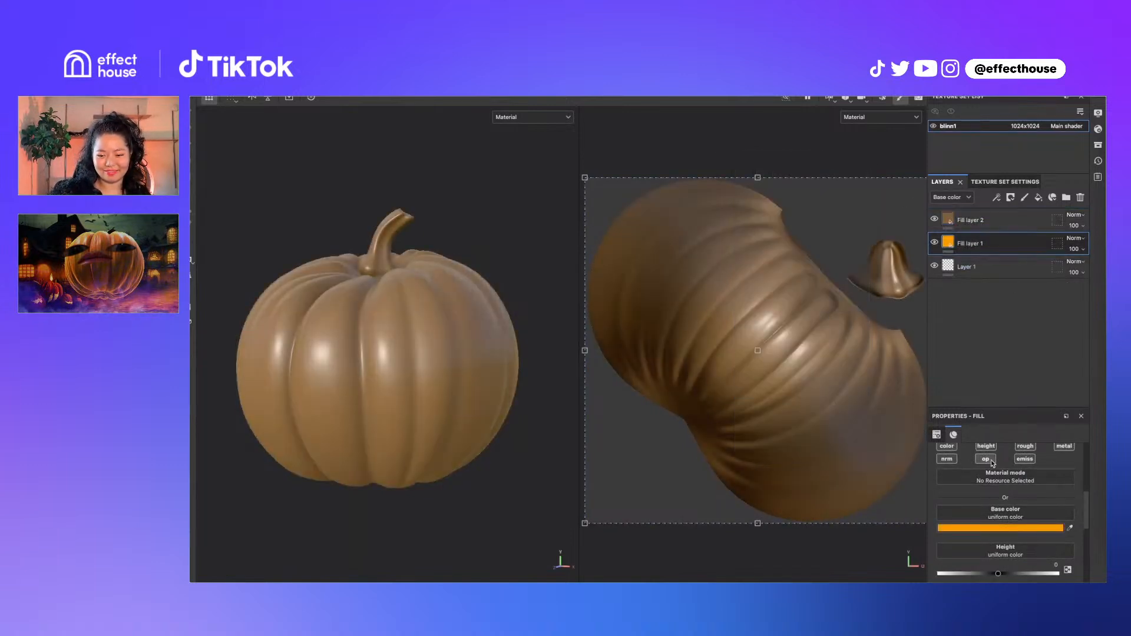
pyautogui.scroll(-2, 1024, 518)
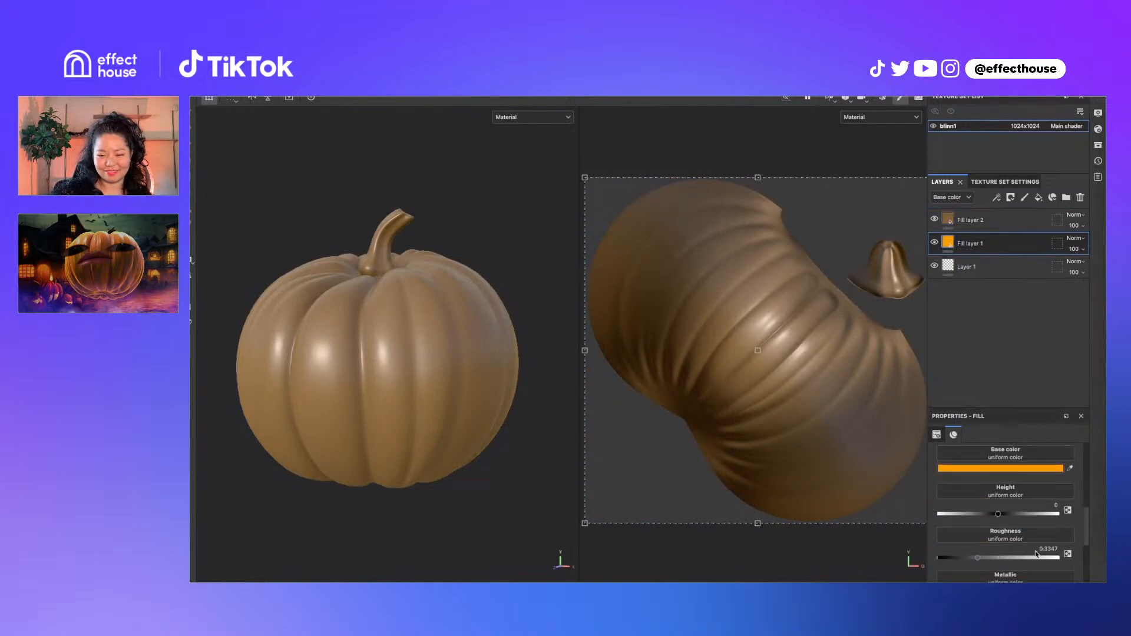
pyautogui.click(983, 222)
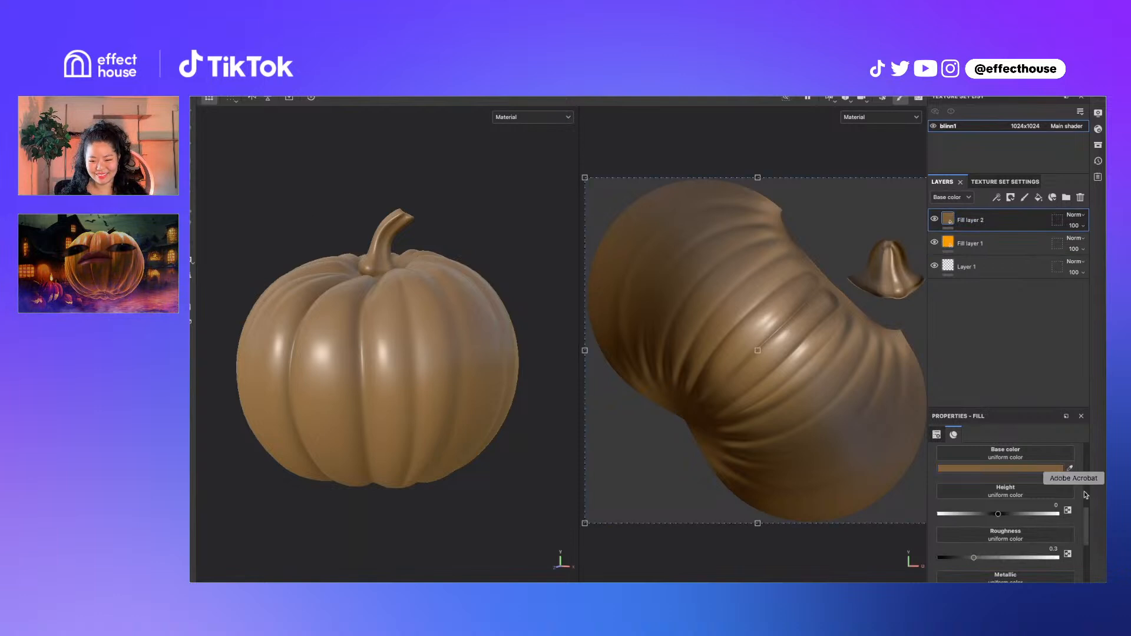
pyautogui.click(1020, 560)
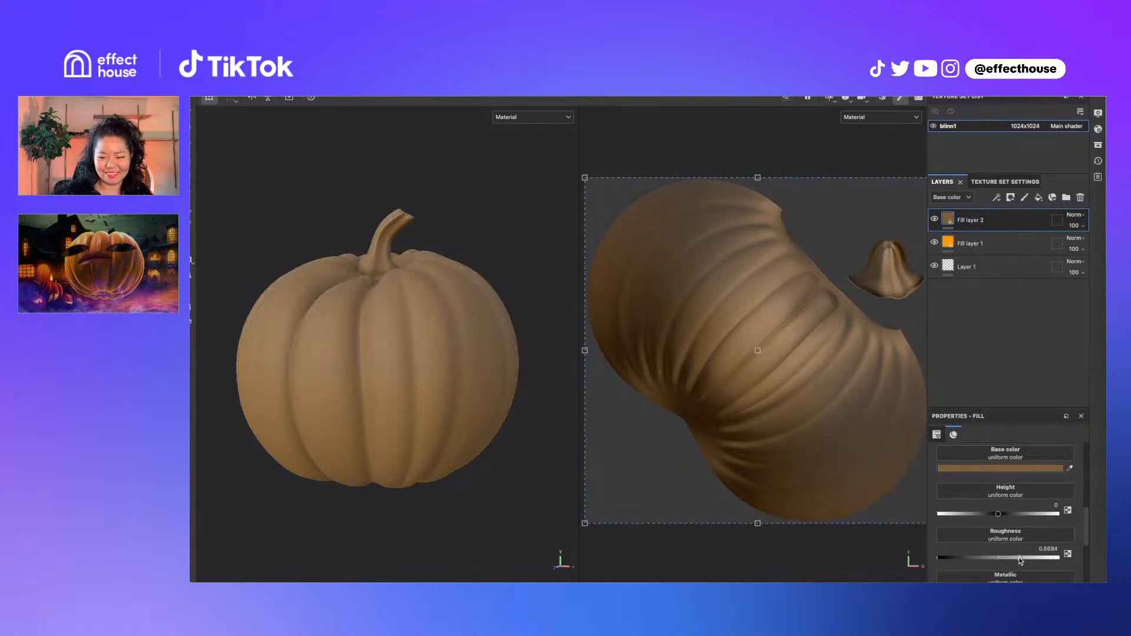
pyautogui.rightClick(945, 223)
pyautogui.click(982, 240)
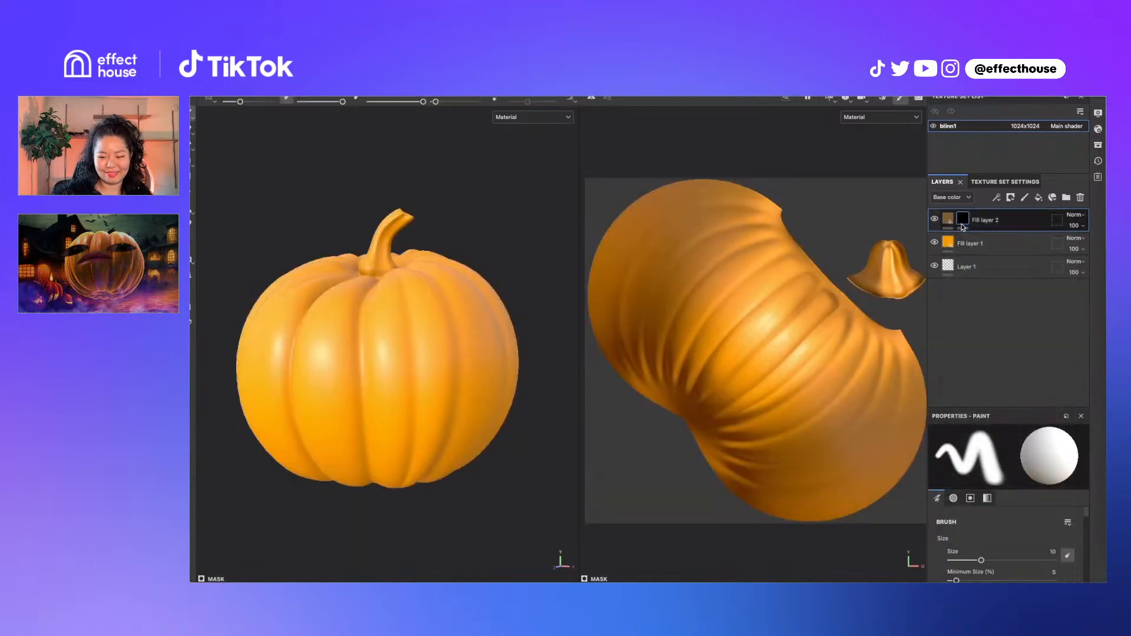
# Add a paint effect to Fill layer 2's mask and fill the stem UV island
pyautogui.rightClick(962, 221)
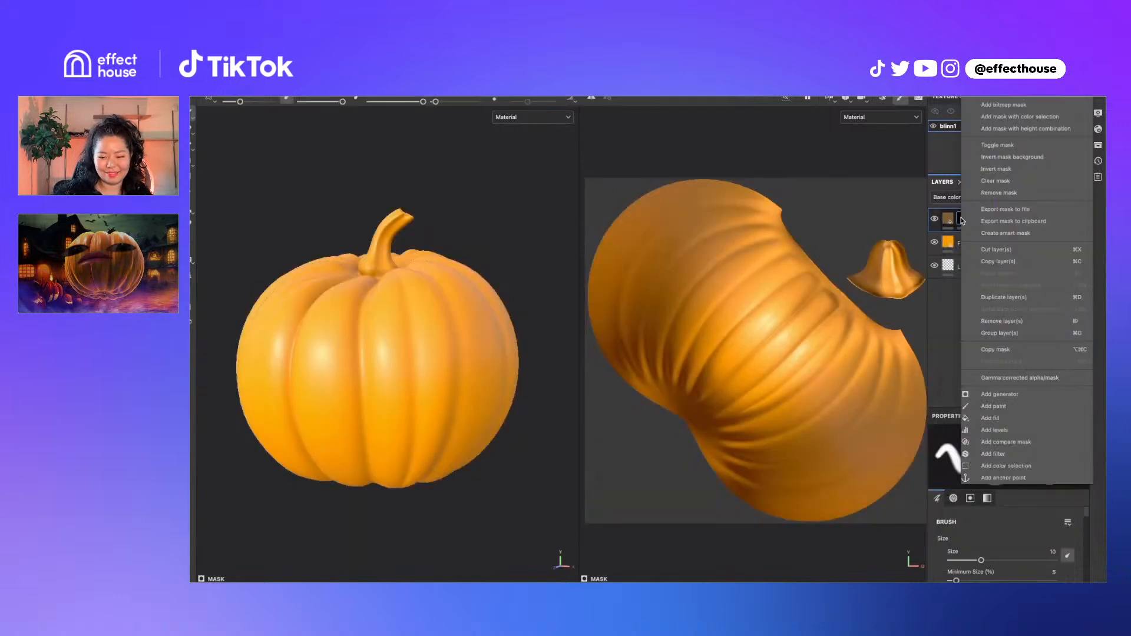
pyautogui.click(995, 412)
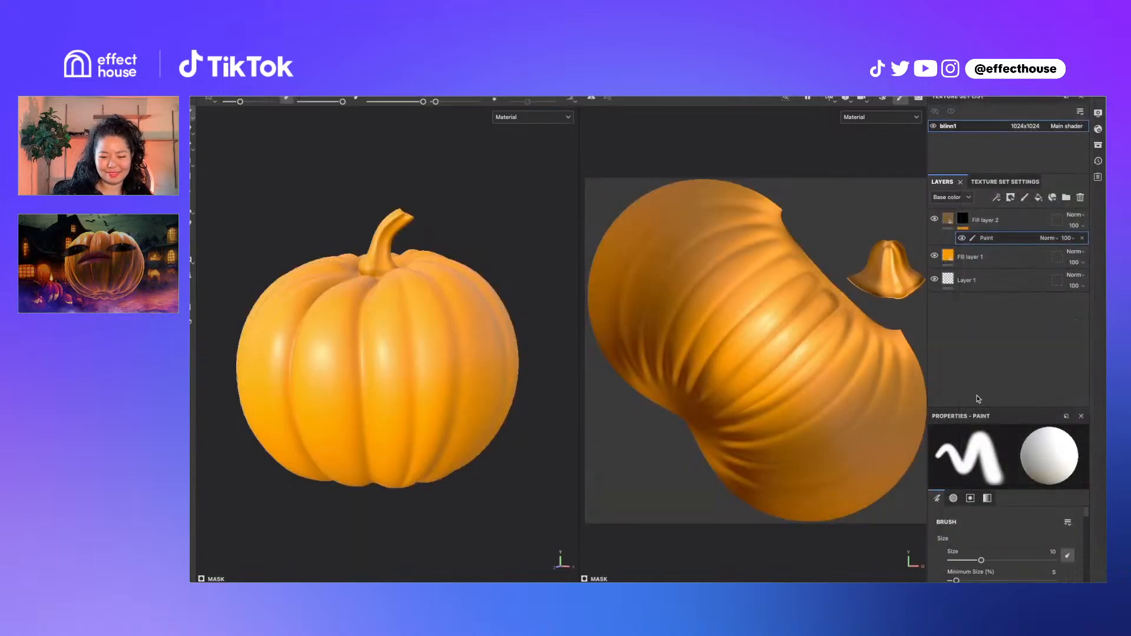
pyautogui.click(193, 177)
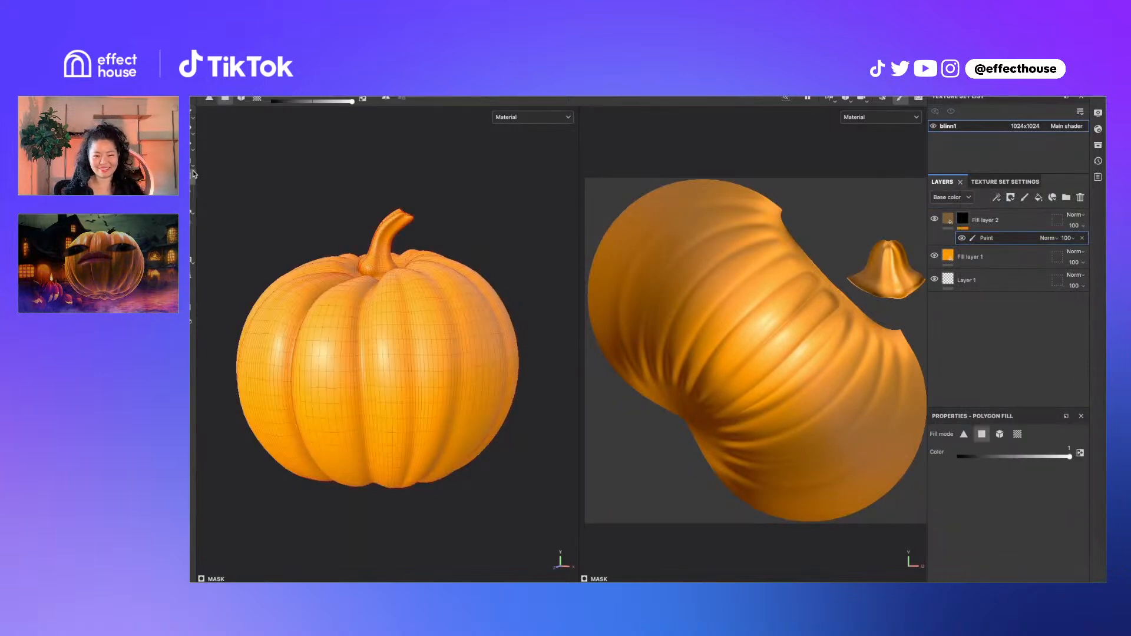
pyautogui.click(1017, 435)
pyautogui.click(899, 278)
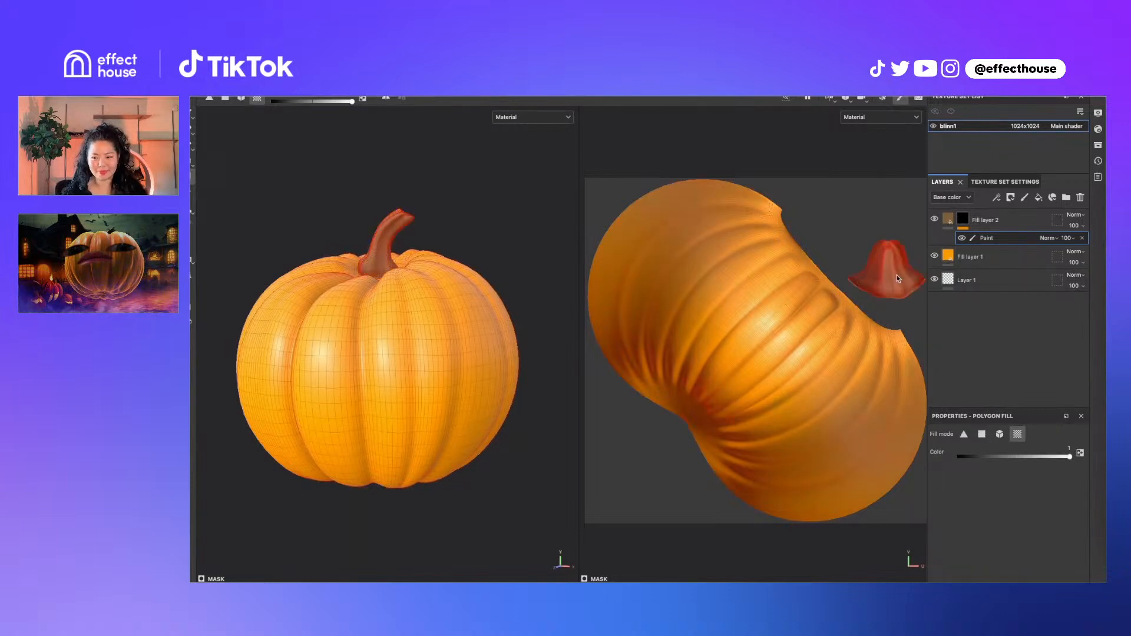
# Inspect the brown stem, then add a new fill layer above Fill layer 1
pyautogui.click(986, 258)
pyautogui.moveTo(422, 287)
pyautogui.keyDown('alt'); pyautogui.mouseDown()
pyautogui.moveTo(449, 276)
pyautogui.moveTo(468, 306)
pyautogui.moveTo(475, 290)
pyautogui.moveTo(431, 289)
pyautogui.mouseUp(); pyautogui.keyUp('alt')
pyautogui.keyDown('alt'); pyautogui.moveTo(431, 288); pyautogui.dragTo(417, 277, button='middle'); pyautogui.keyUp('alt')
pyautogui.scroll(-3, 423, 303)
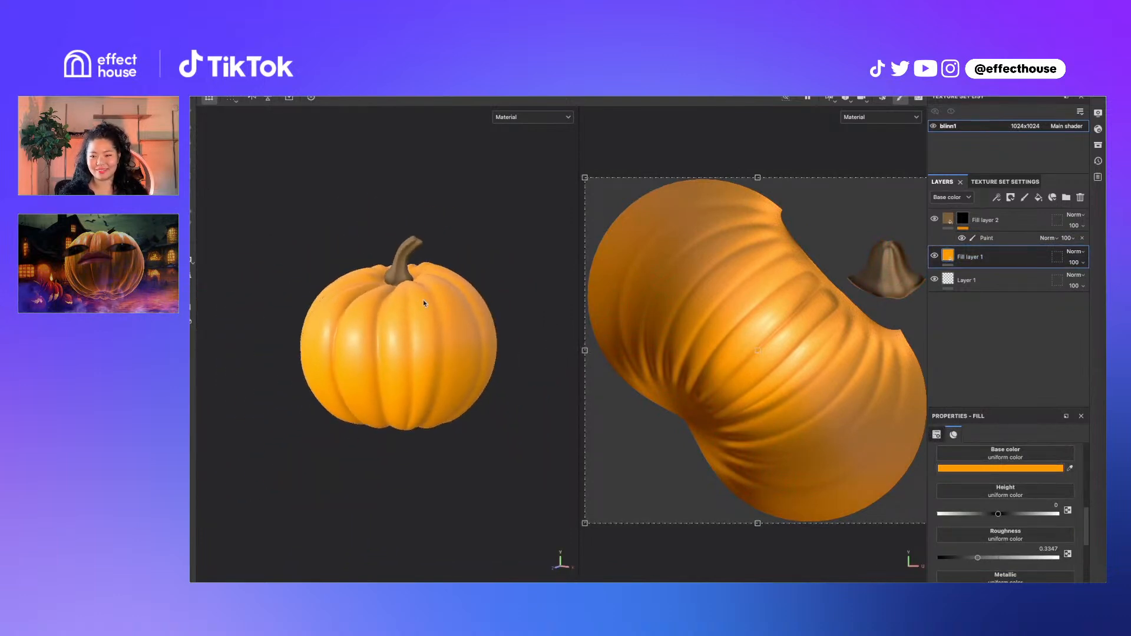
pyautogui.keyDown('alt'); pyautogui.moveTo(424, 304); pyautogui.dragTo(423, 294); pyautogui.keyUp('alt')
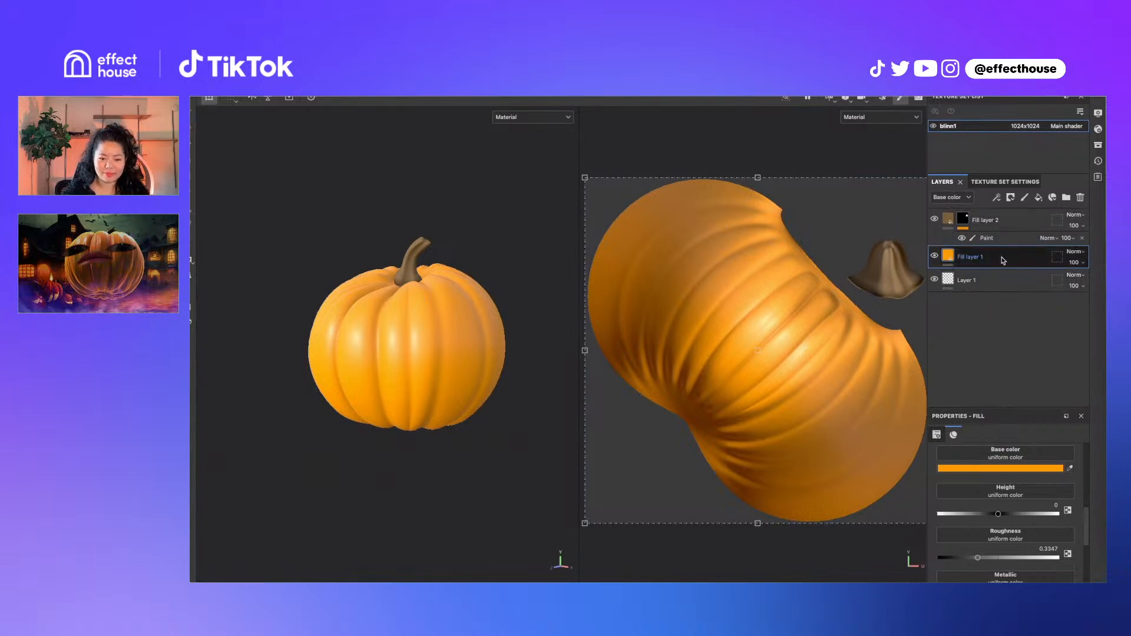
pyautogui.click(1039, 198)
# Delete the white fill layer and duplicate the orange Fill layer 1
pyautogui.scroll(1, 1002, 471)
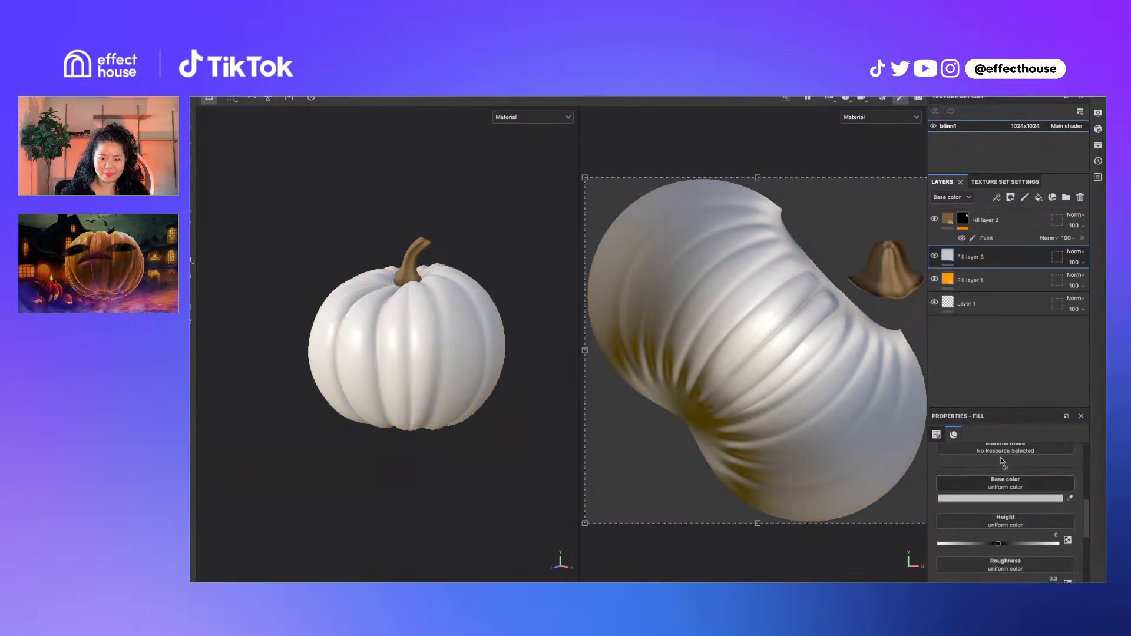
pyautogui.click(1081, 197)
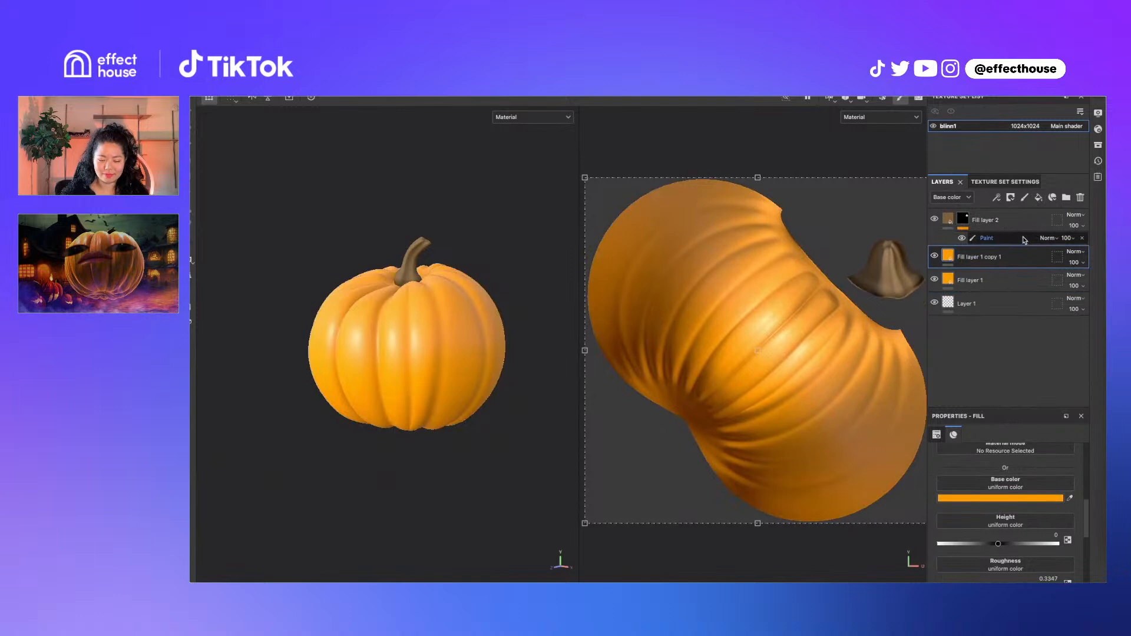
pyautogui.hotkey('ctrl', 'd')
pyautogui.scroll(-2, 1031, 495)
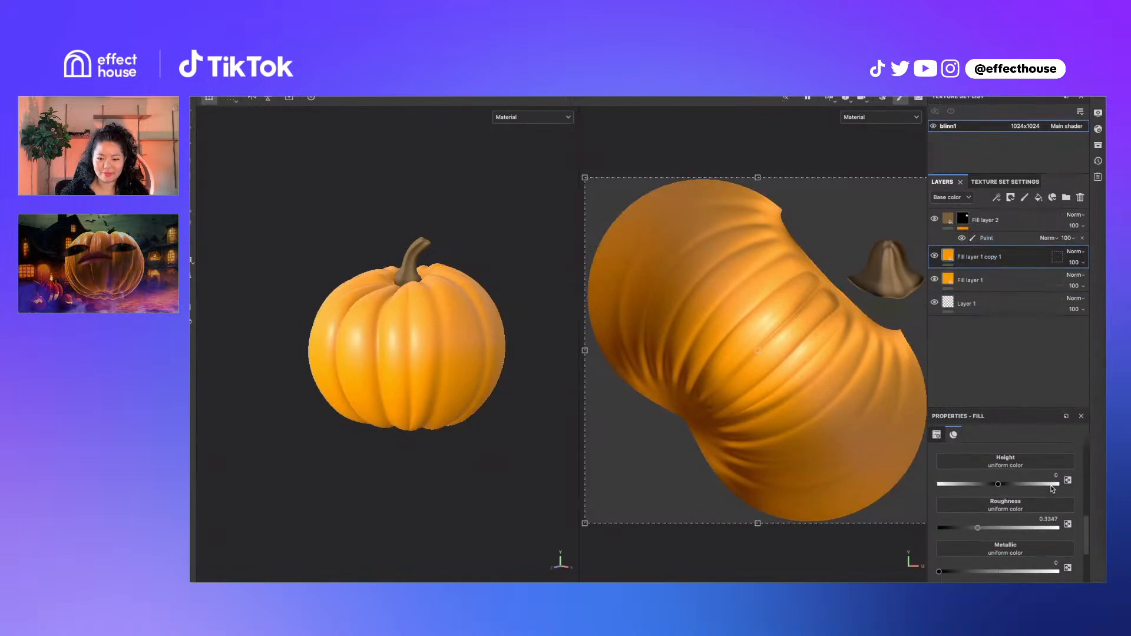
# Give the copy a black mask with a fill effect using BnW Spots 3 noise
pyautogui.rightClick(950, 255)
pyautogui.click(969, 273)
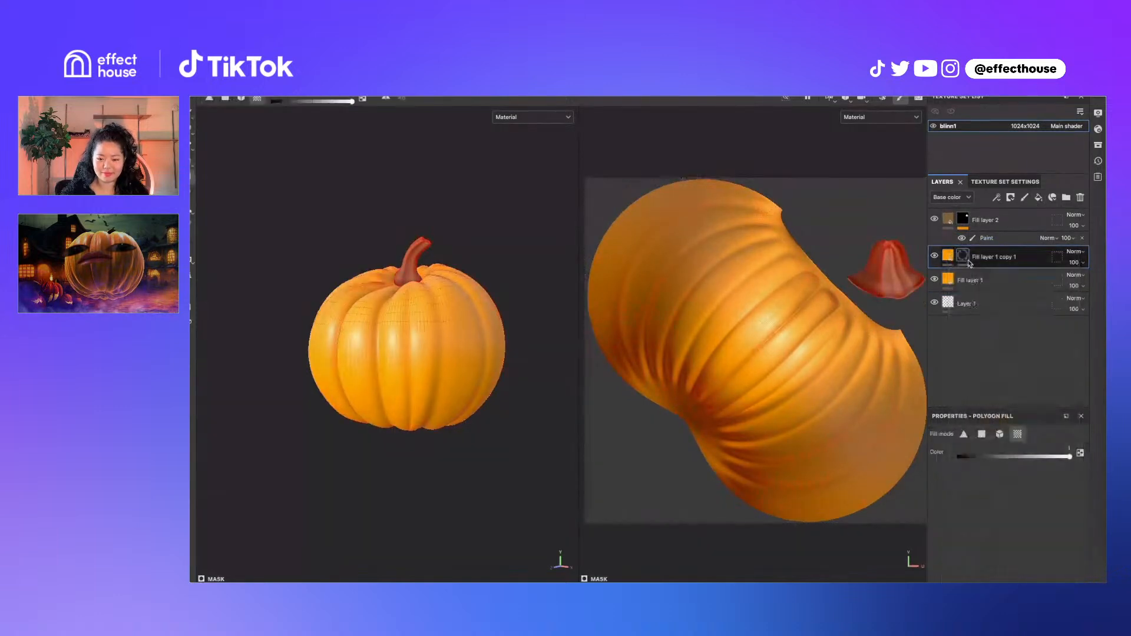
pyautogui.rightClick(966, 258)
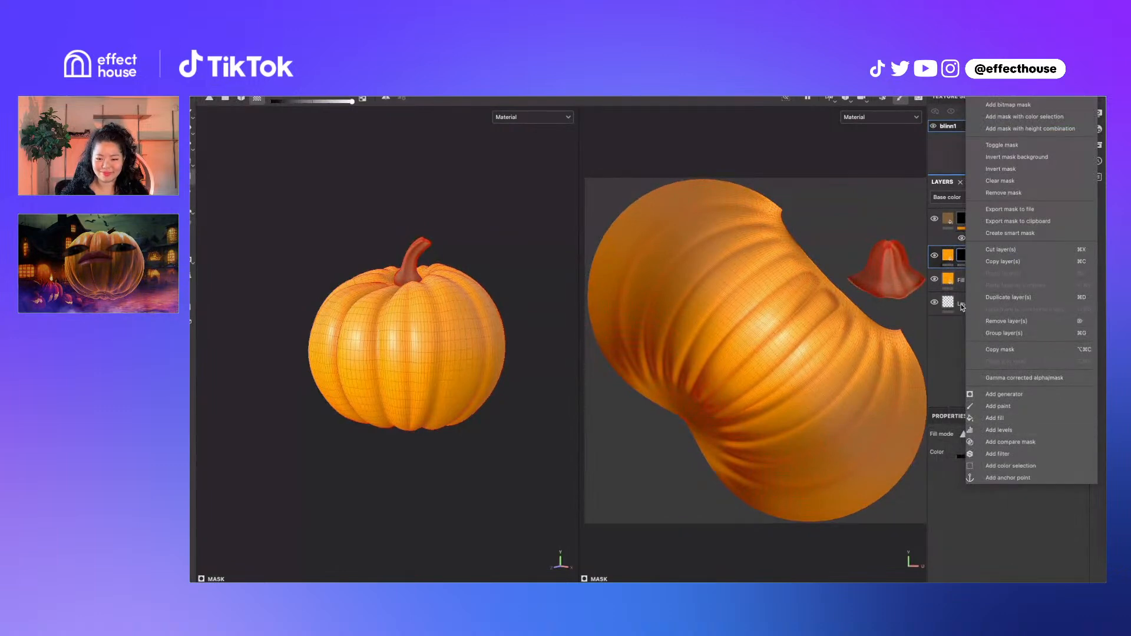
pyautogui.click(996, 419)
pyautogui.click(1005, 476)
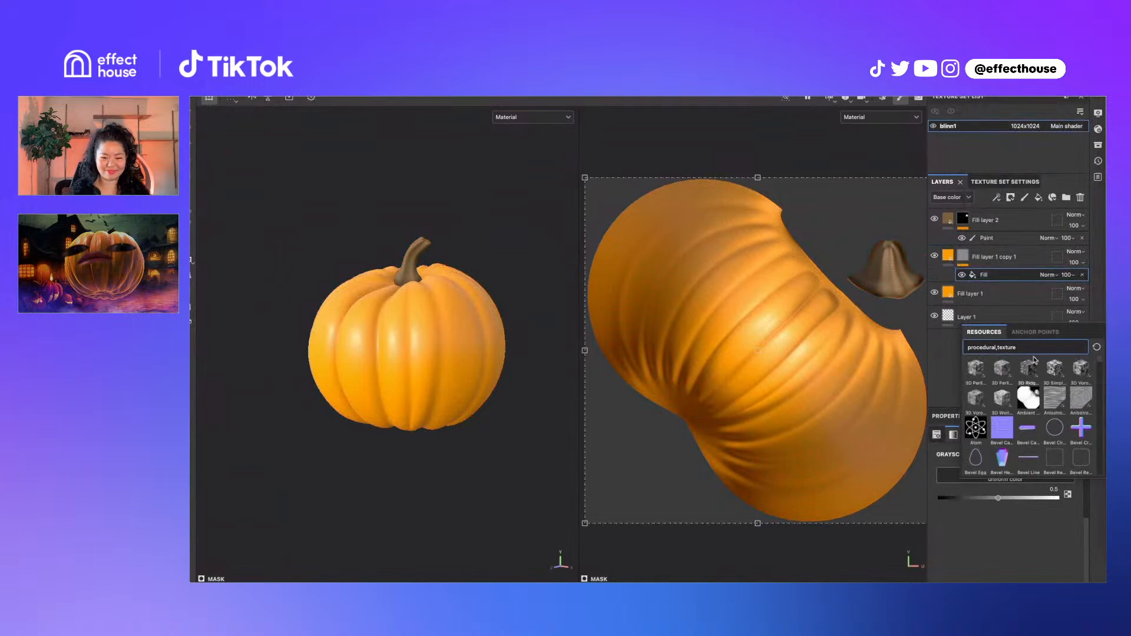
pyautogui.write('noise')
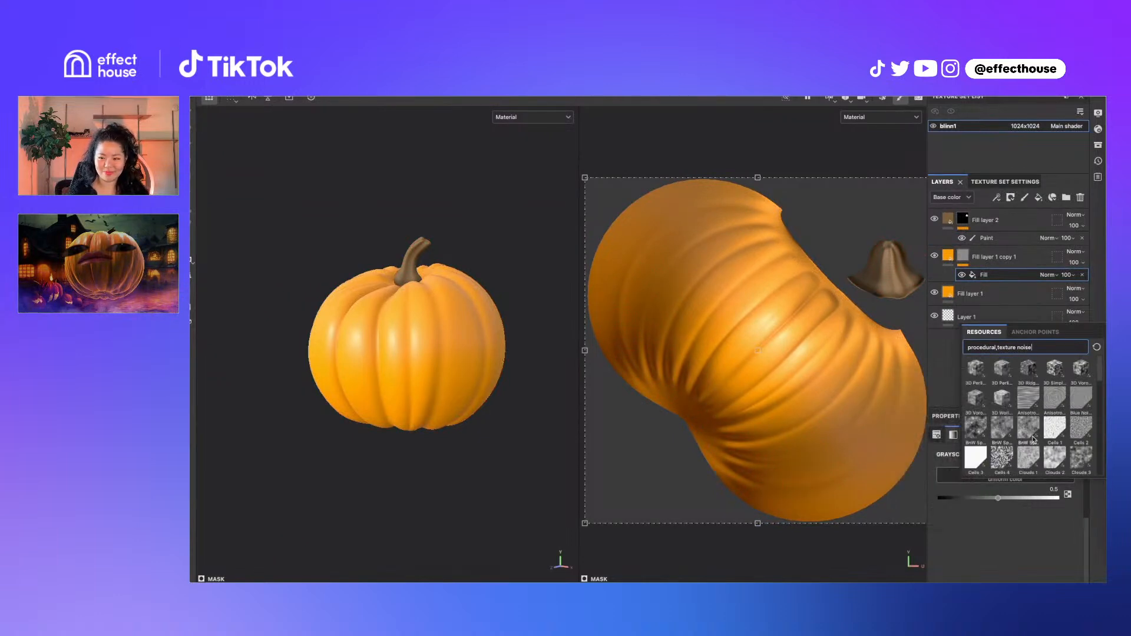
pyautogui.moveTo(1028, 454)
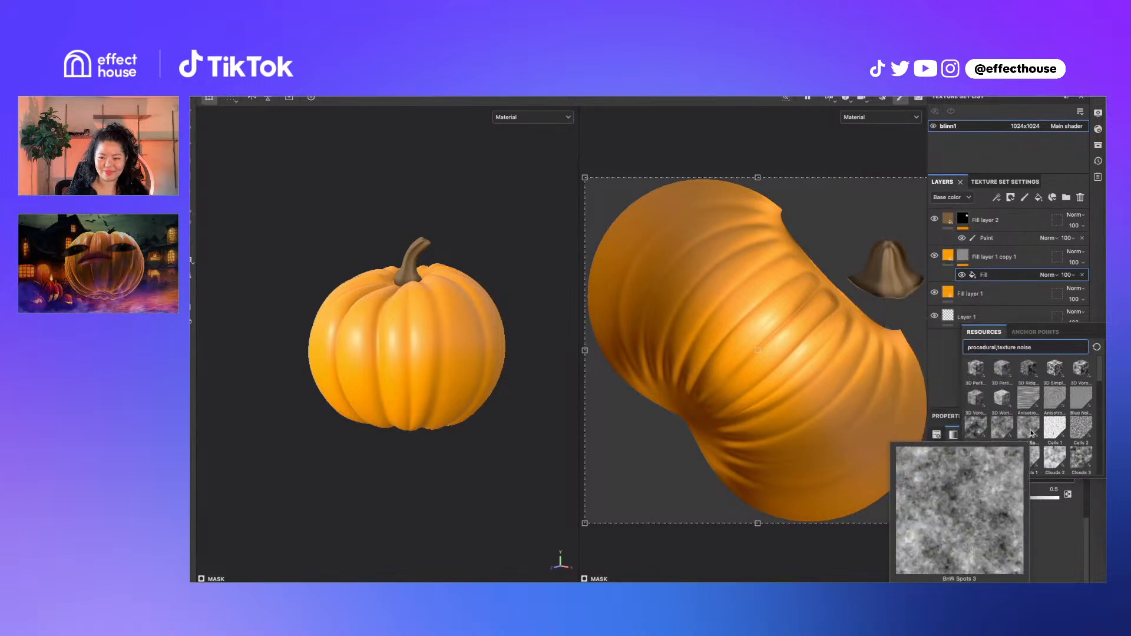
pyautogui.click(1031, 435)
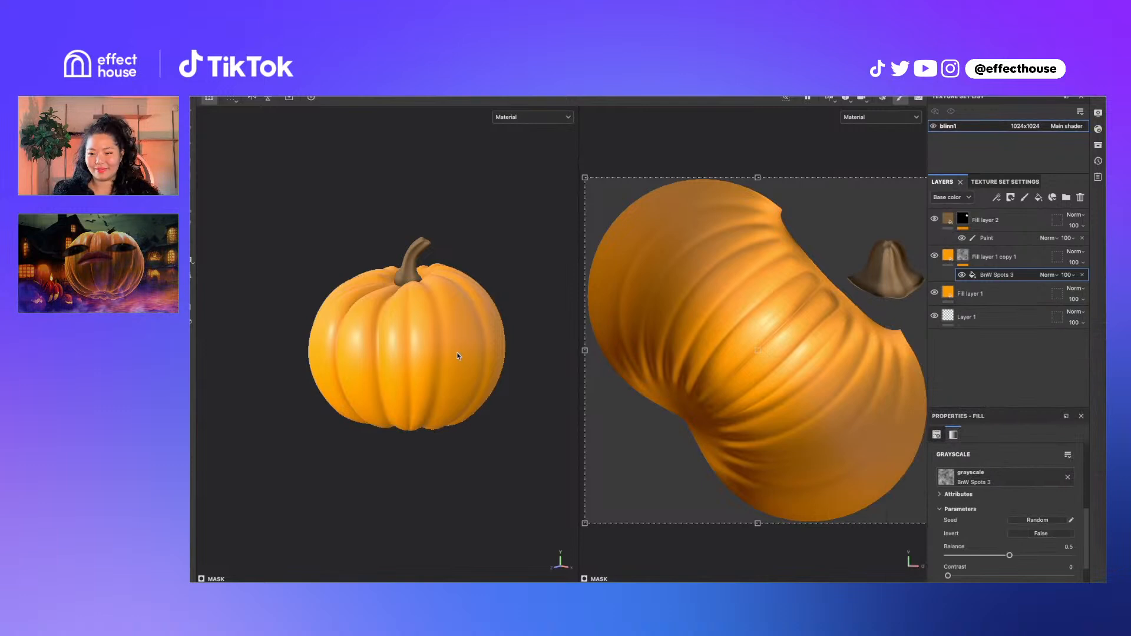
pyautogui.scroll(2, 437, 351)
# Make Fill layer 1 copy 1's orange base colour more saturated
pyautogui.click(948, 255)
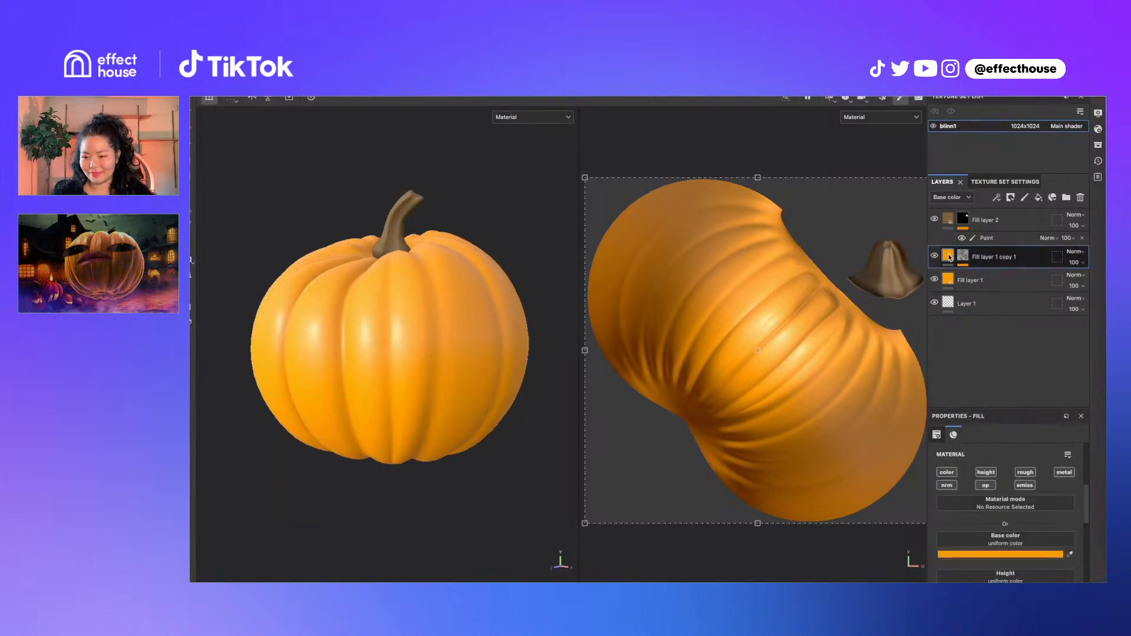
pyautogui.click(1029, 524)
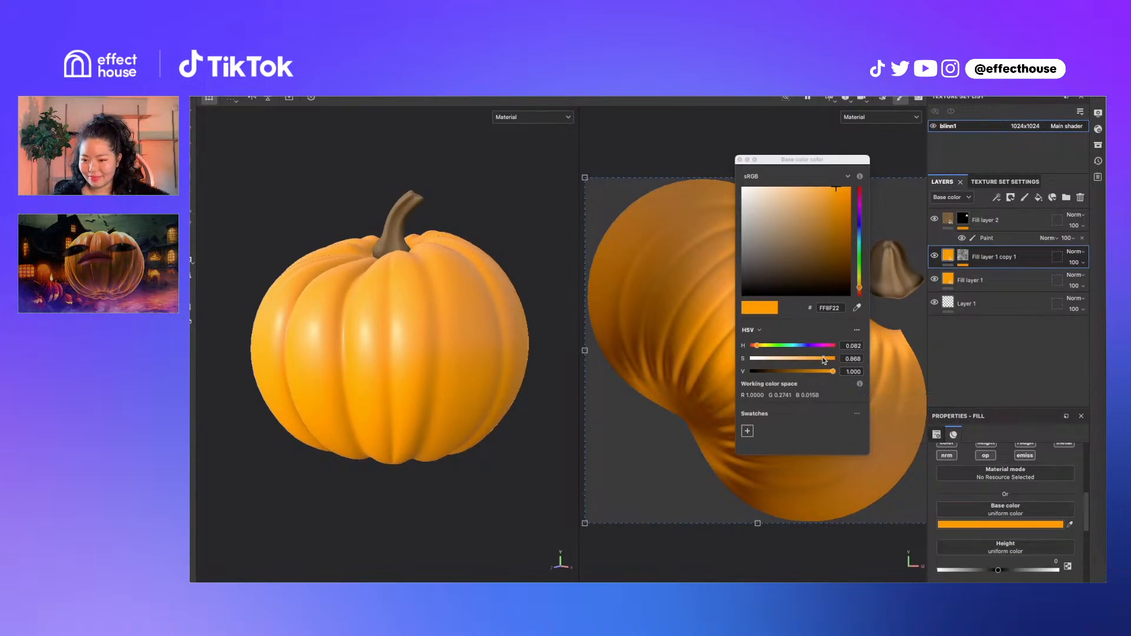
pyautogui.moveTo(824, 360); pyautogui.dragTo(814, 373)
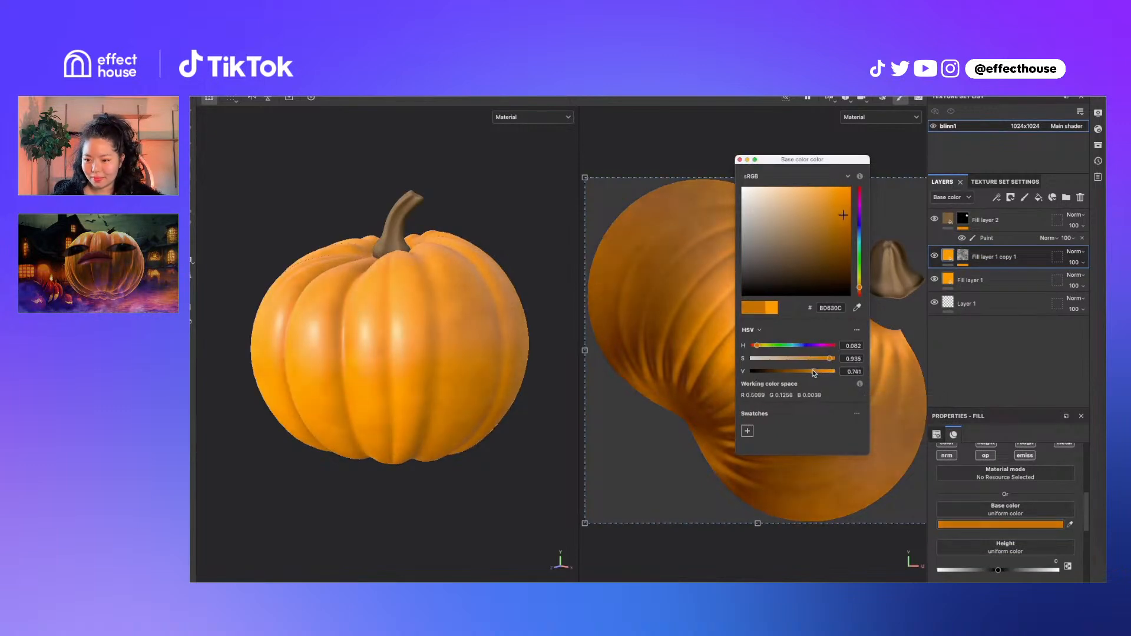
pyautogui.click(740, 160)
# Darken Fill layer 1's orange base colour to value 0.788
pyautogui.click(972, 280)
pyautogui.click(1002, 524)
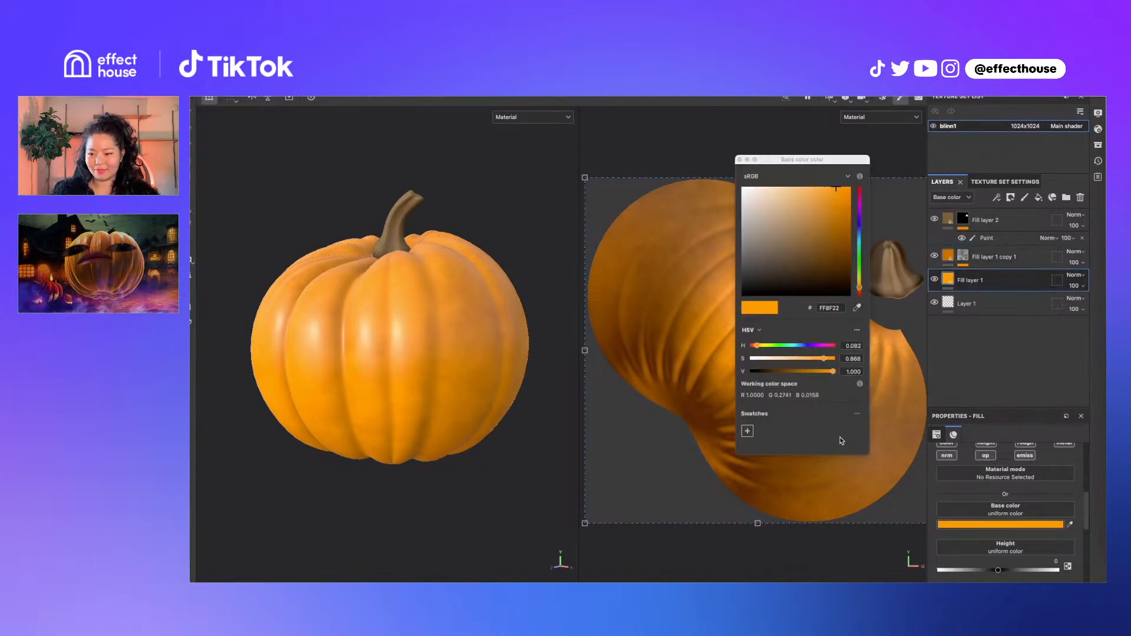
pyautogui.click(818, 372)
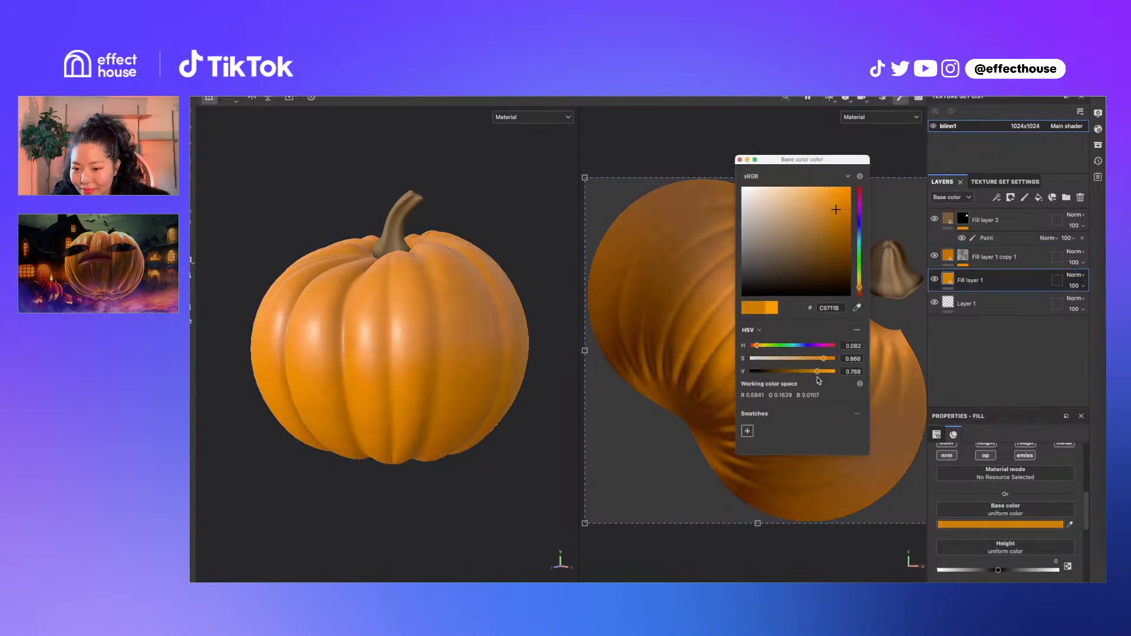
pyautogui.click(741, 159)
# Shift the copy's hue yellower and darken it to a deep olive, value 0.494
pyautogui.click(990, 257)
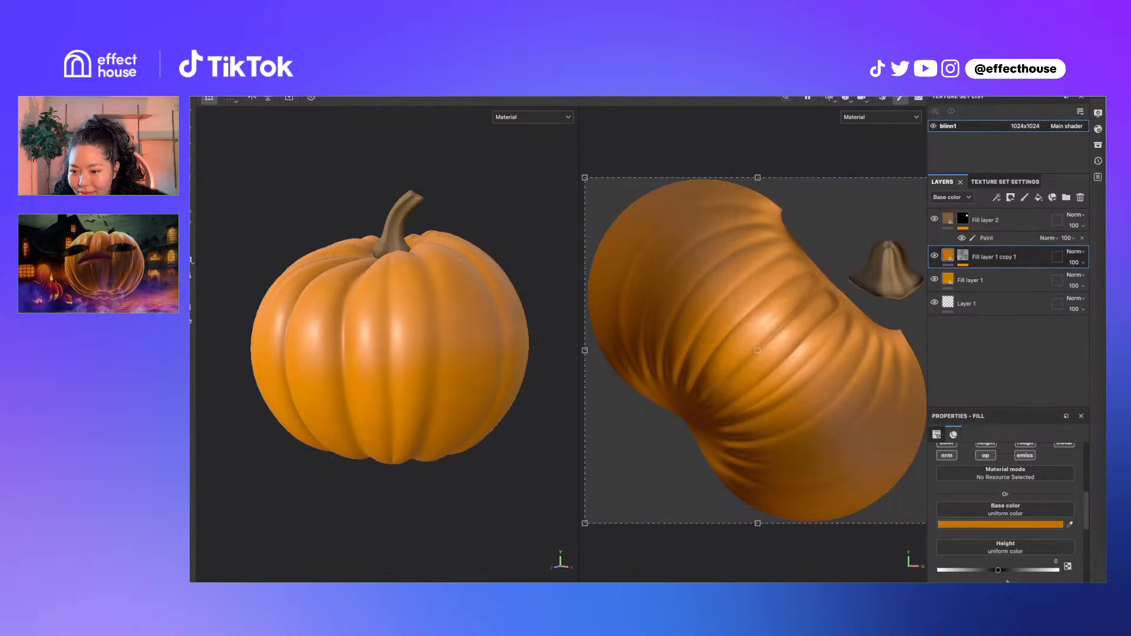
pyautogui.click(1002, 524)
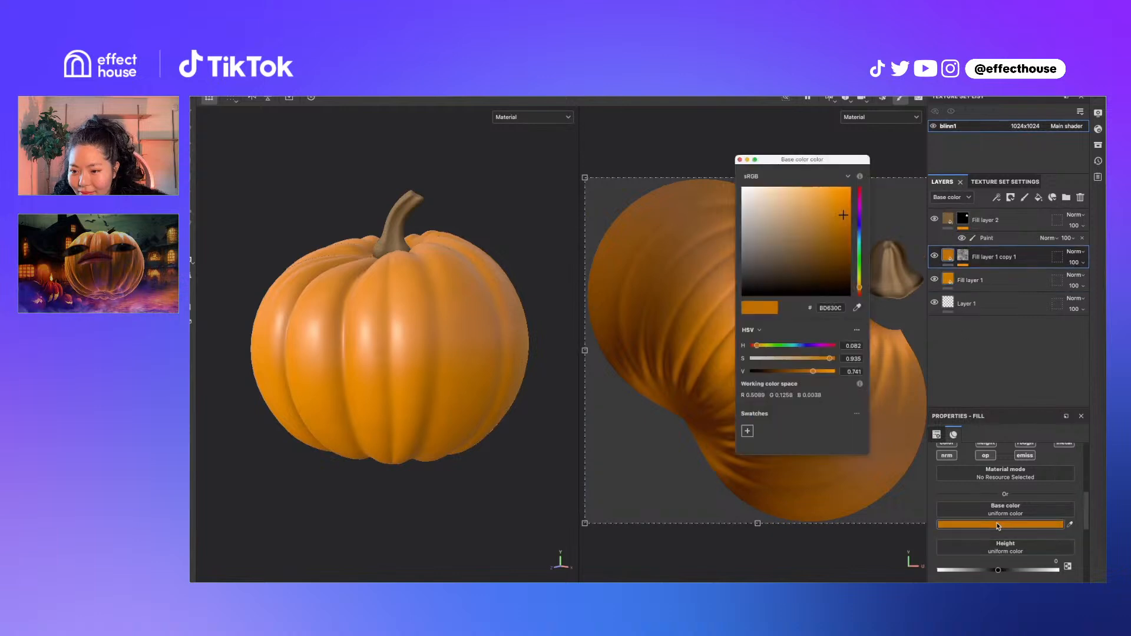
pyautogui.click(807, 372)
pyautogui.moveTo(859, 289); pyautogui.dragTo(859, 283)
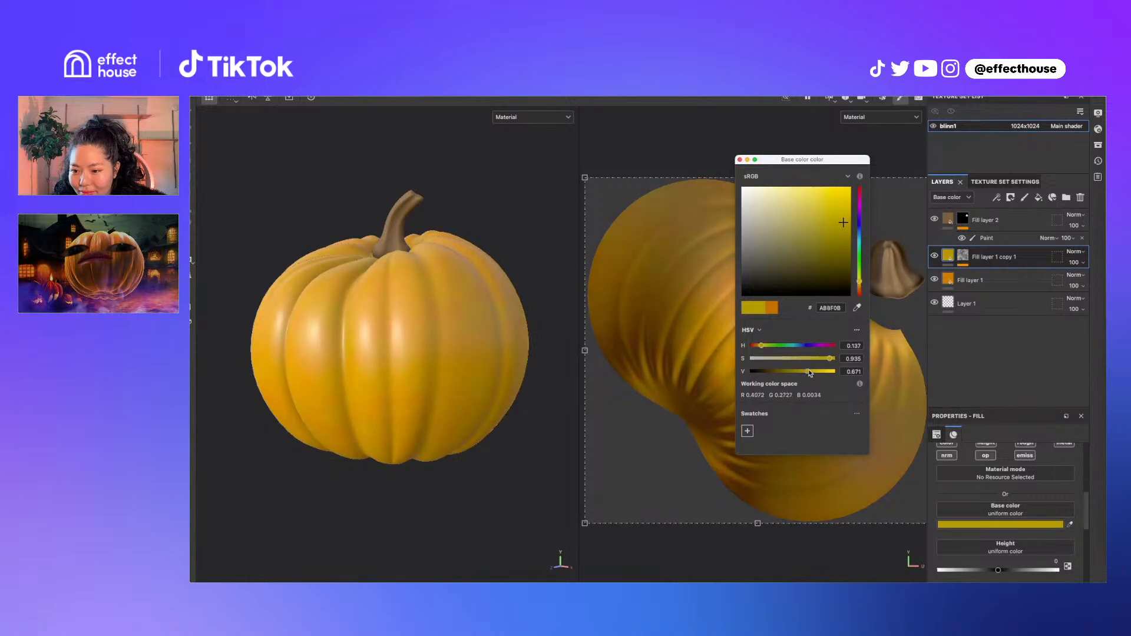
pyautogui.moveTo(810, 373); pyautogui.dragTo(793, 374)
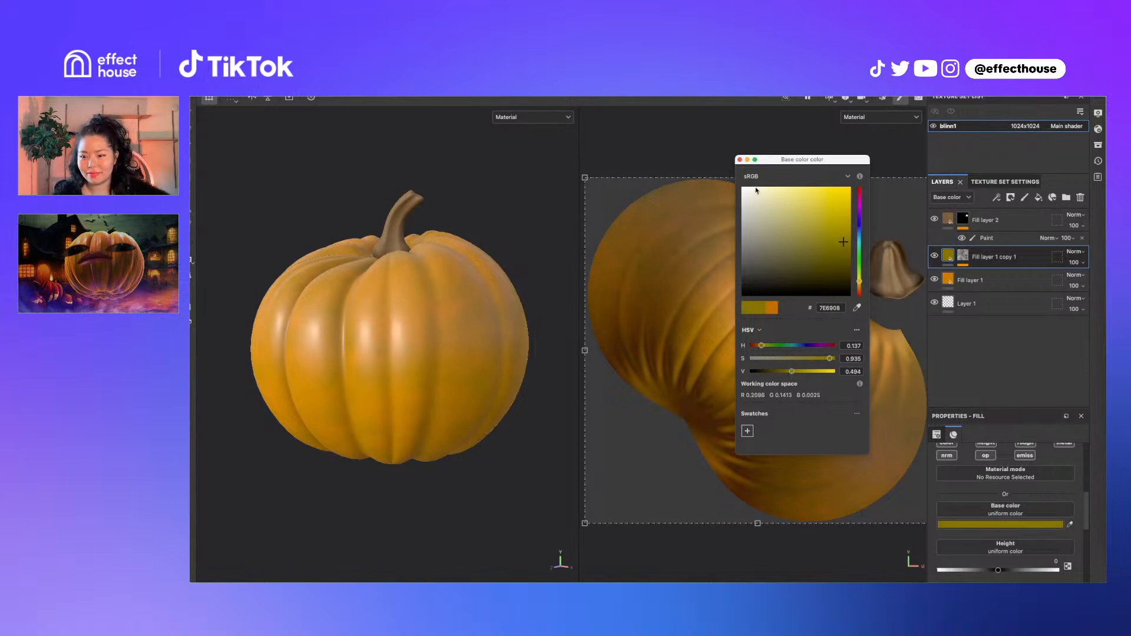
pyautogui.click(740, 160)
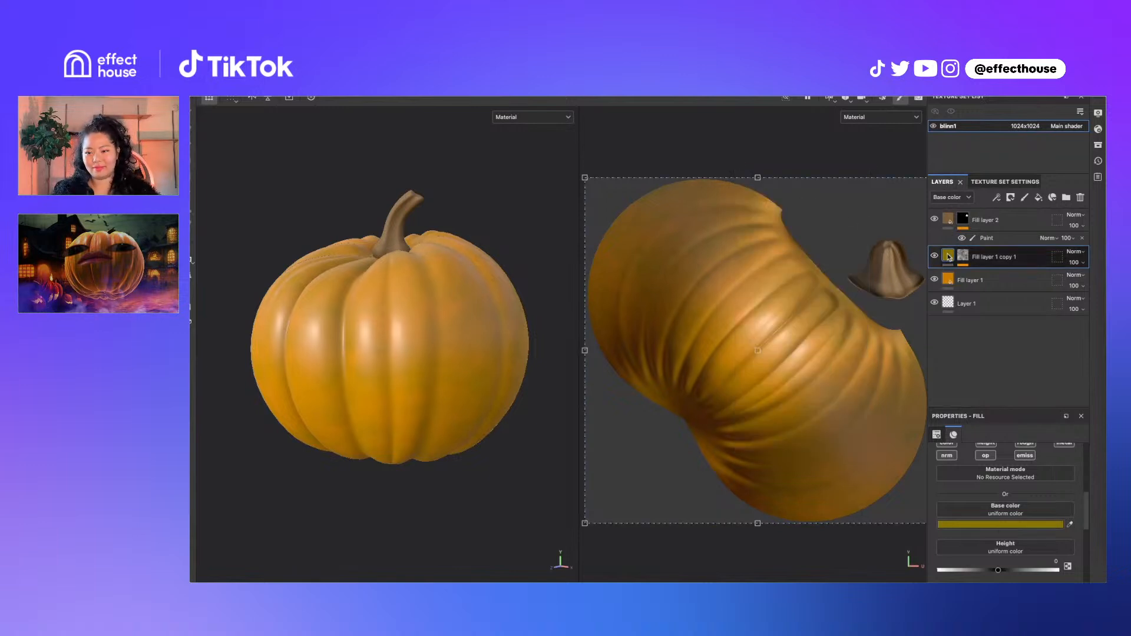
pyautogui.scroll(-3, 1018, 534)
# Slightly dull the copy's highlights, then add Fill layer 3 at the top of the stack
pyautogui.moveTo(978, 525); pyautogui.dragTo(1014, 528)
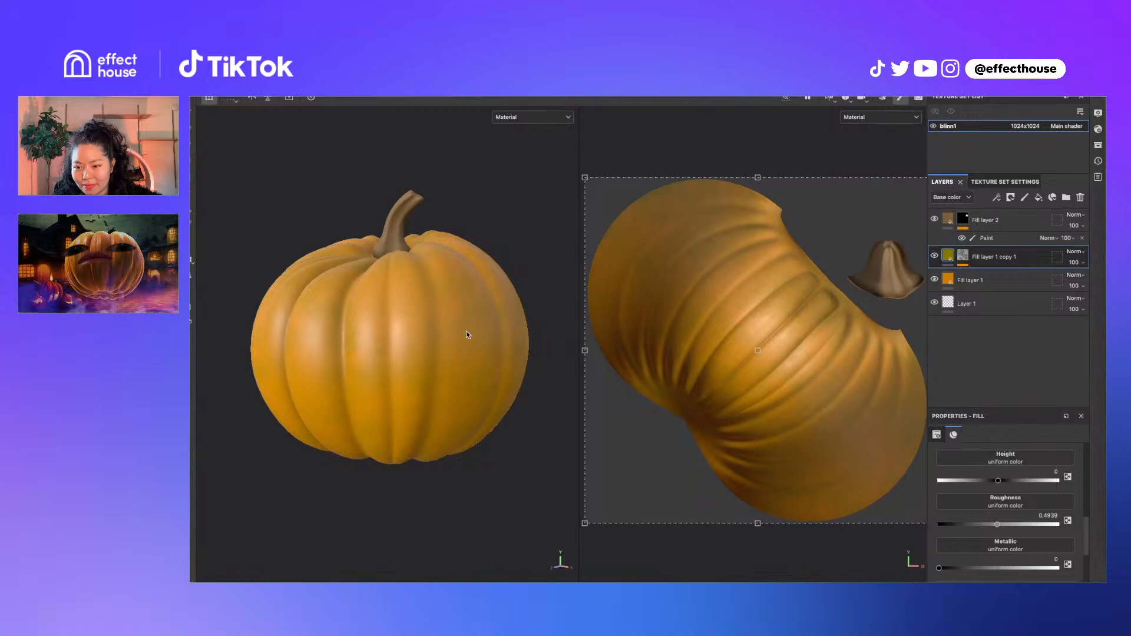
pyautogui.click(1039, 197)
pyautogui.moveTo(1008, 257); pyautogui.dragTo(1002, 223)
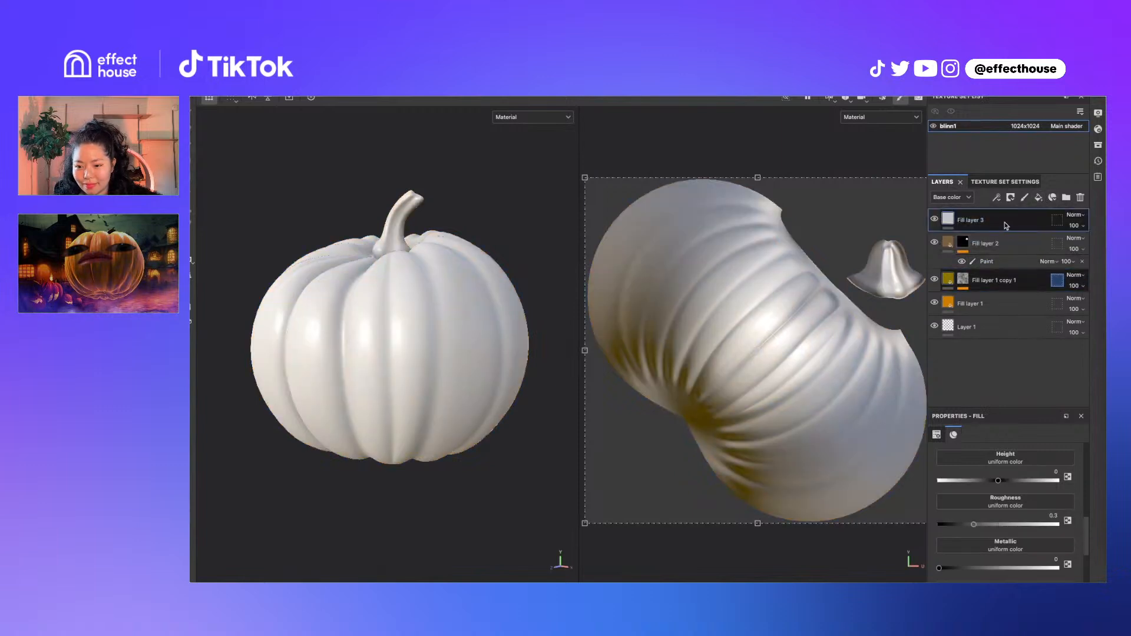
# Toggle Fill layer 3 while checking base colour, metallic and normal channels, ending in Material view
pyautogui.press('c')
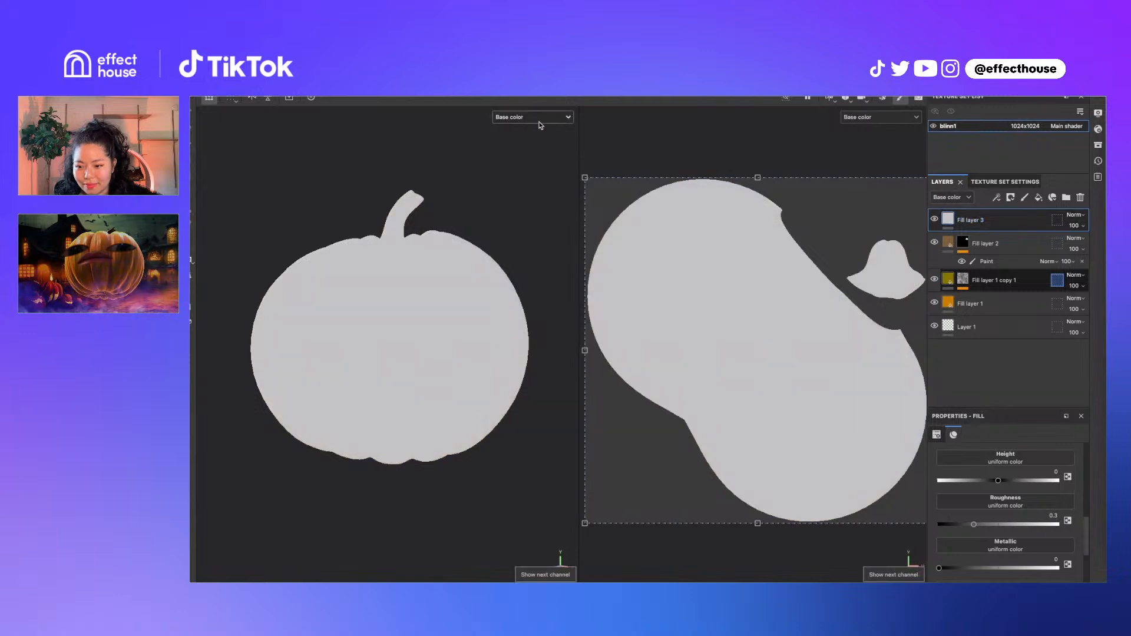
pyautogui.click(935, 219)
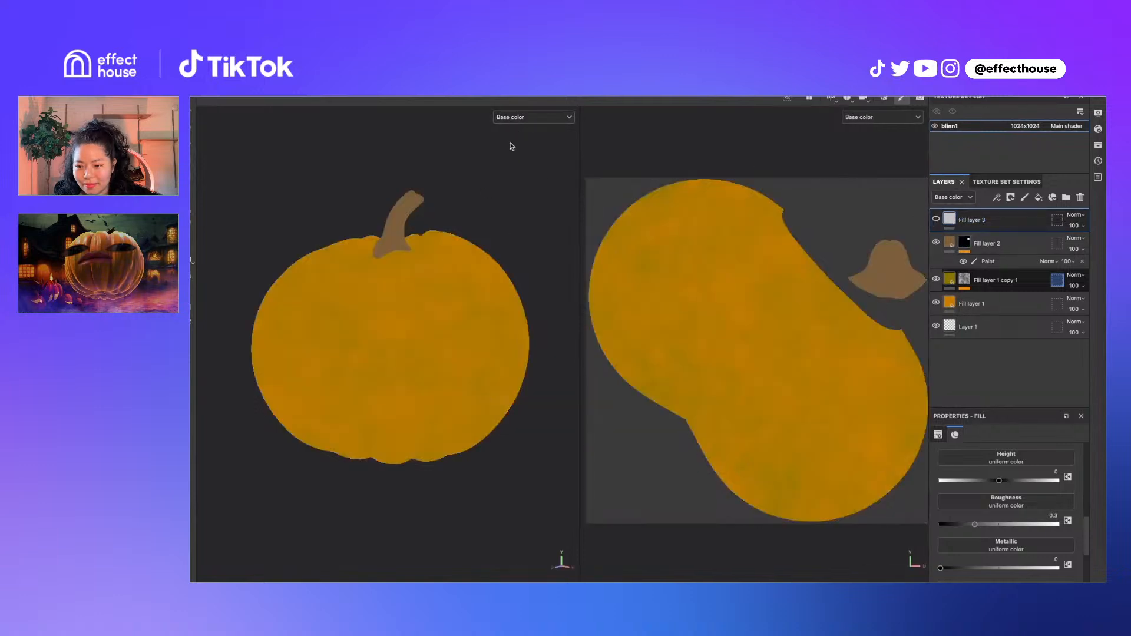
pyautogui.keyDown('alt'); pyautogui.moveTo(462, 274); pyautogui.dragTo(466, 265); pyautogui.keyUp('alt')
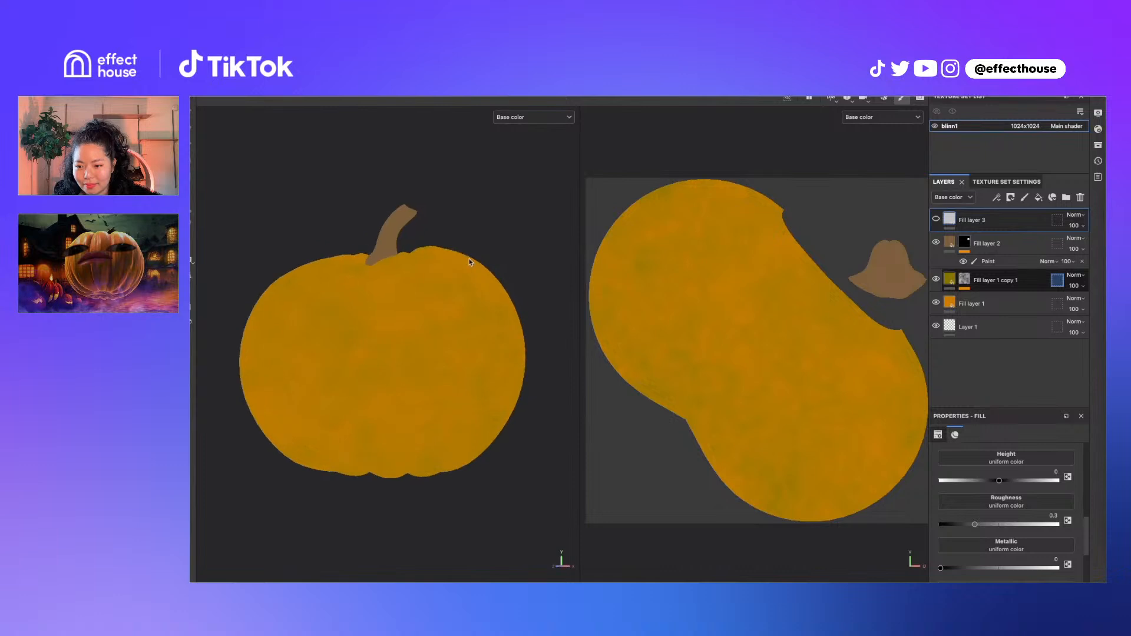
pyautogui.press('c')
pyautogui.press('c')
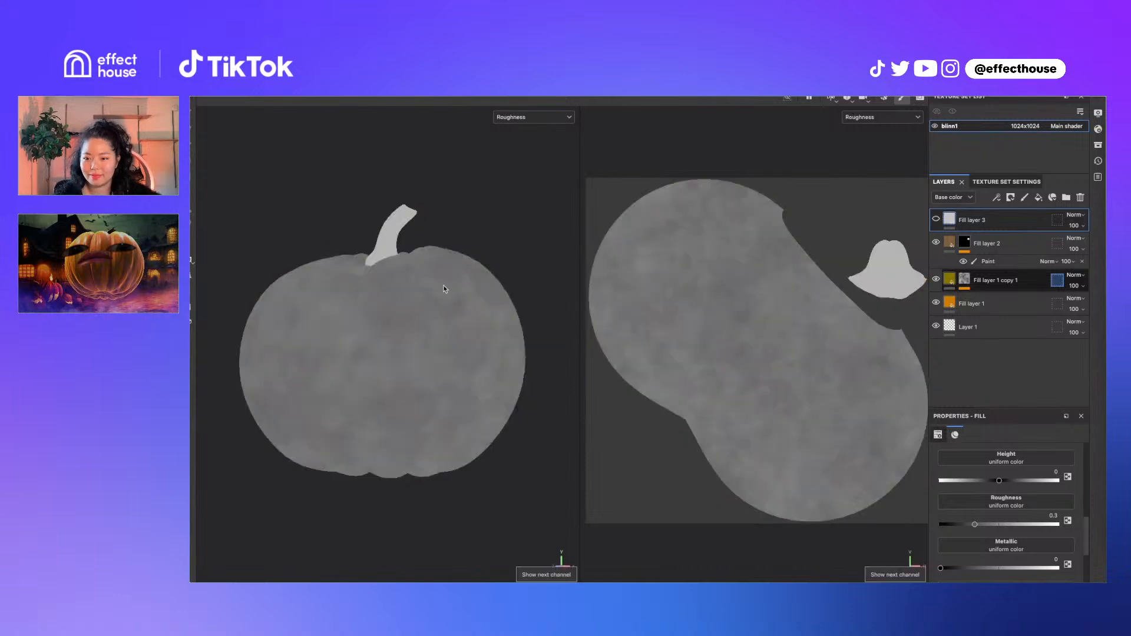
pyautogui.press('c')
pyautogui.press('m')
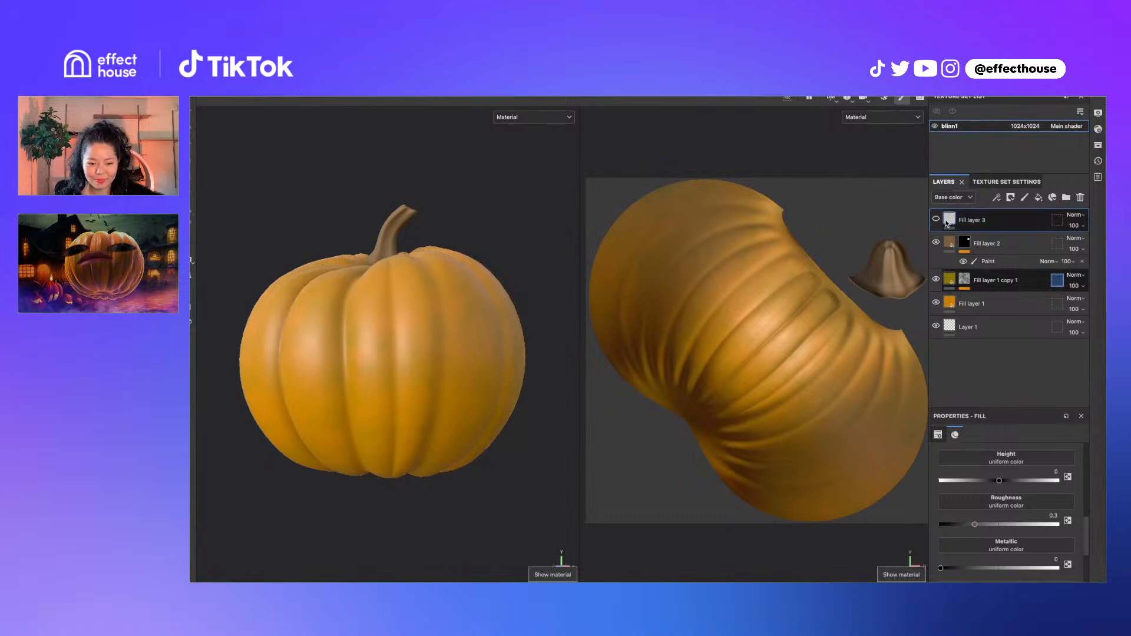
pyautogui.press('c')
pyautogui.press('c')
pyautogui.press('c')
pyautogui.press('c')
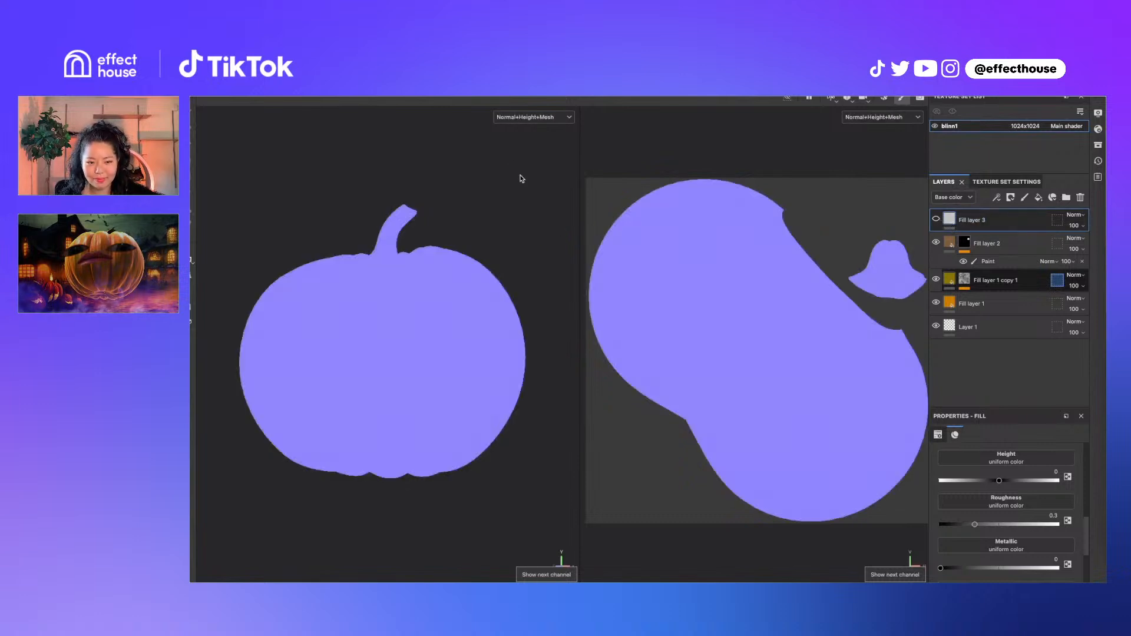
pyautogui.press('c')
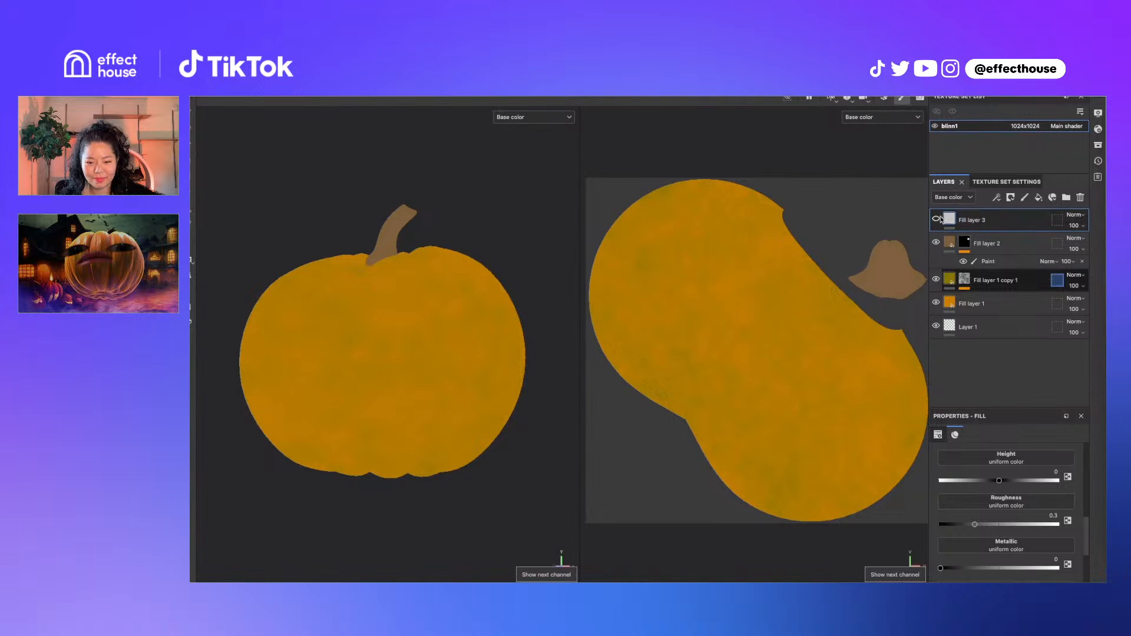
pyautogui.press('m')
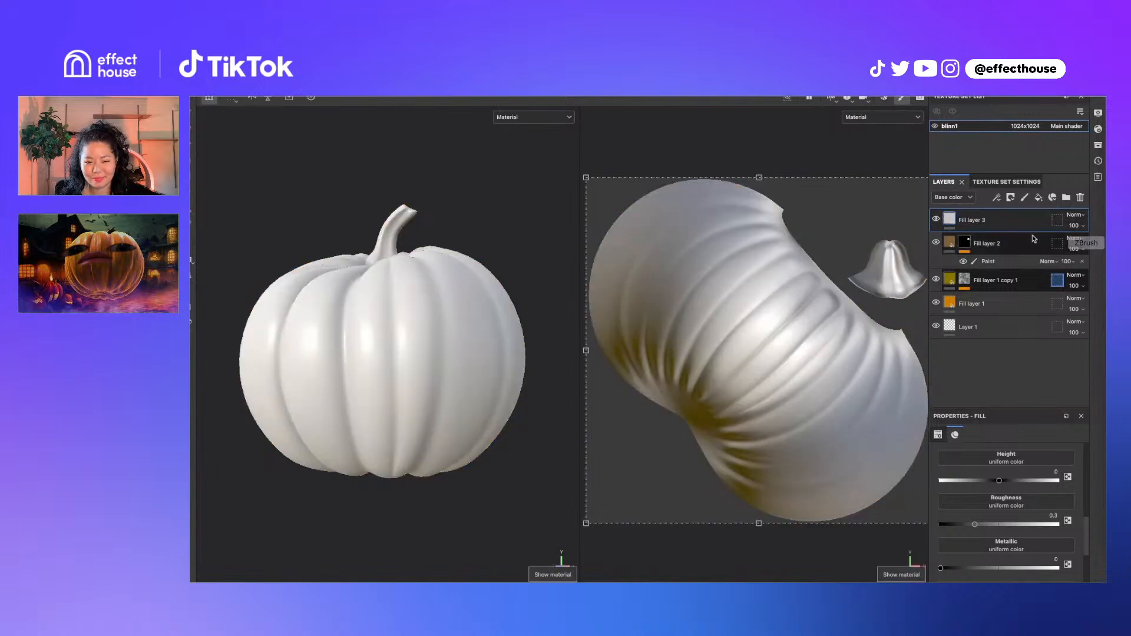
# Set Fill layer 3's base colour to near-black 2C2C2C (value 0.171)
pyautogui.scroll(5, 1028, 529)
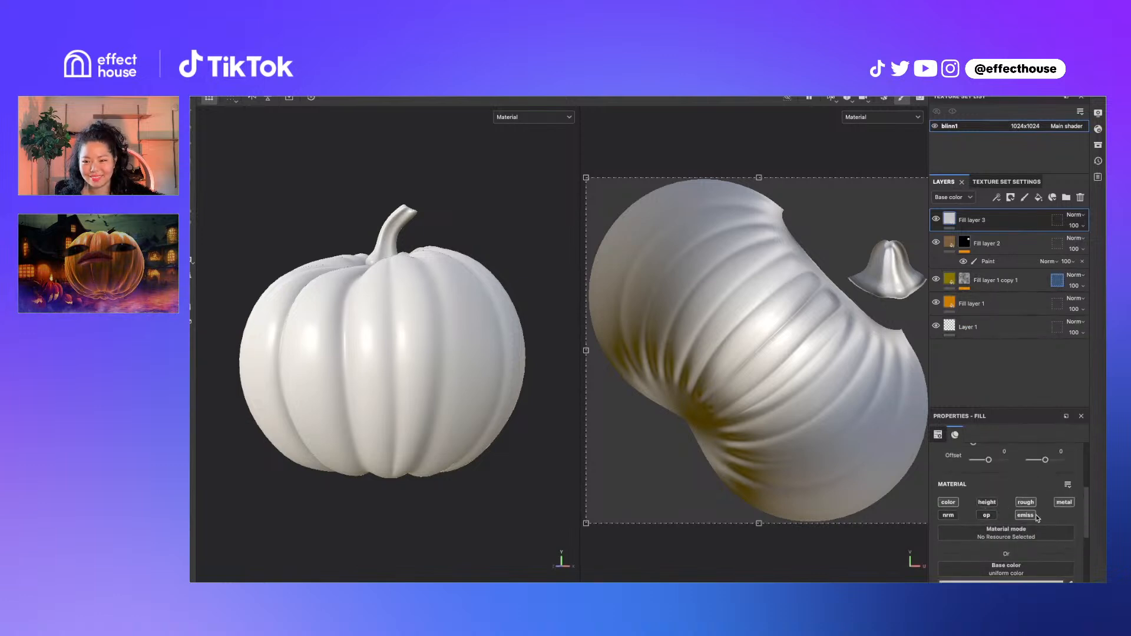
pyautogui.scroll(-2, 1061, 509)
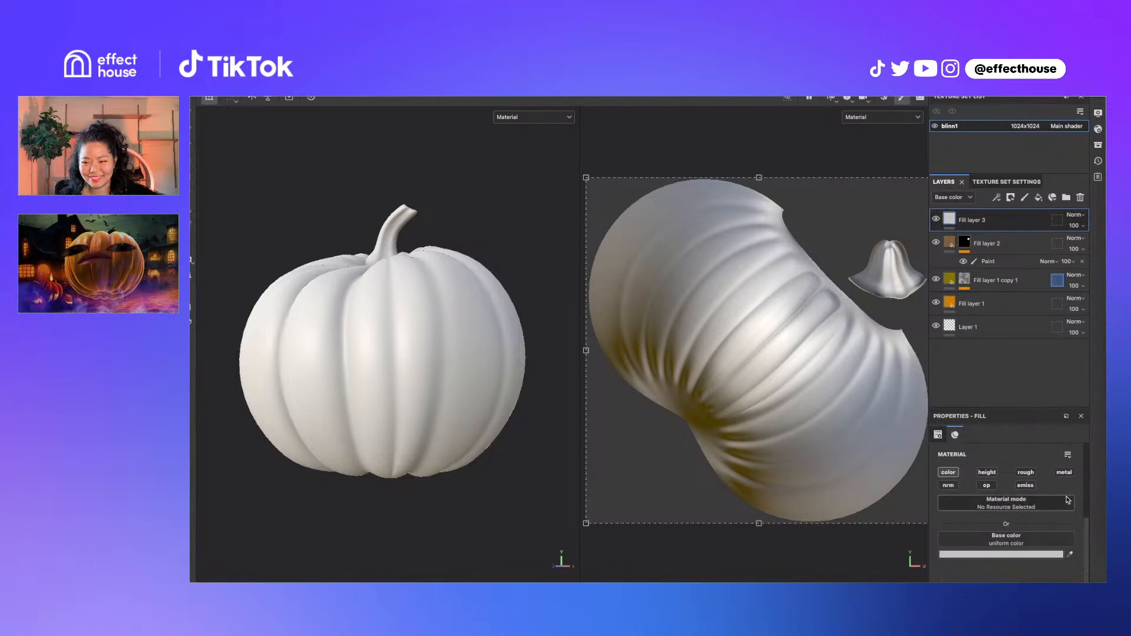
pyautogui.click(1029, 554)
pyautogui.click(760, 372)
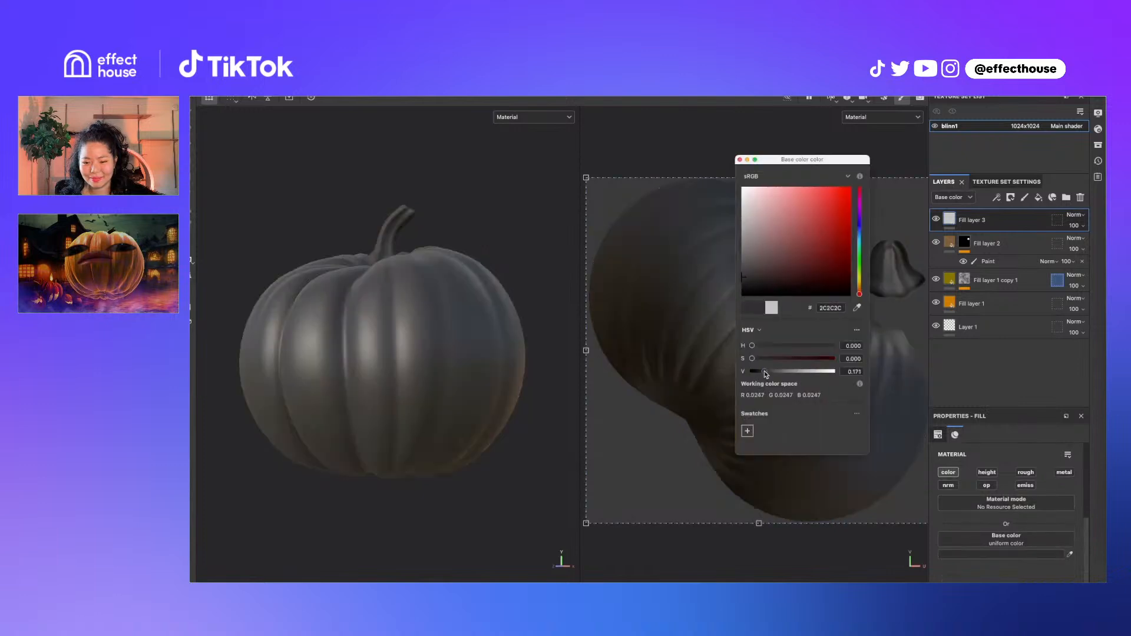
pyautogui.click(741, 159)
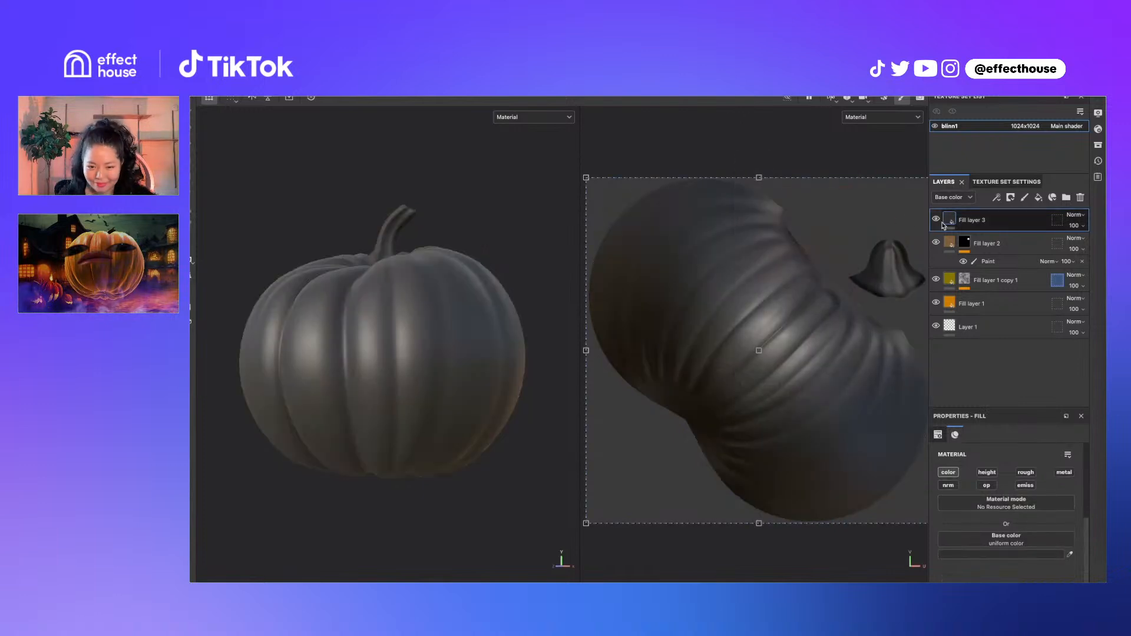
# Add a black mask to Fill layer 3
pyautogui.rightClick(951, 221)
pyautogui.click(975, 230)
pyautogui.rightClick(972, 227)
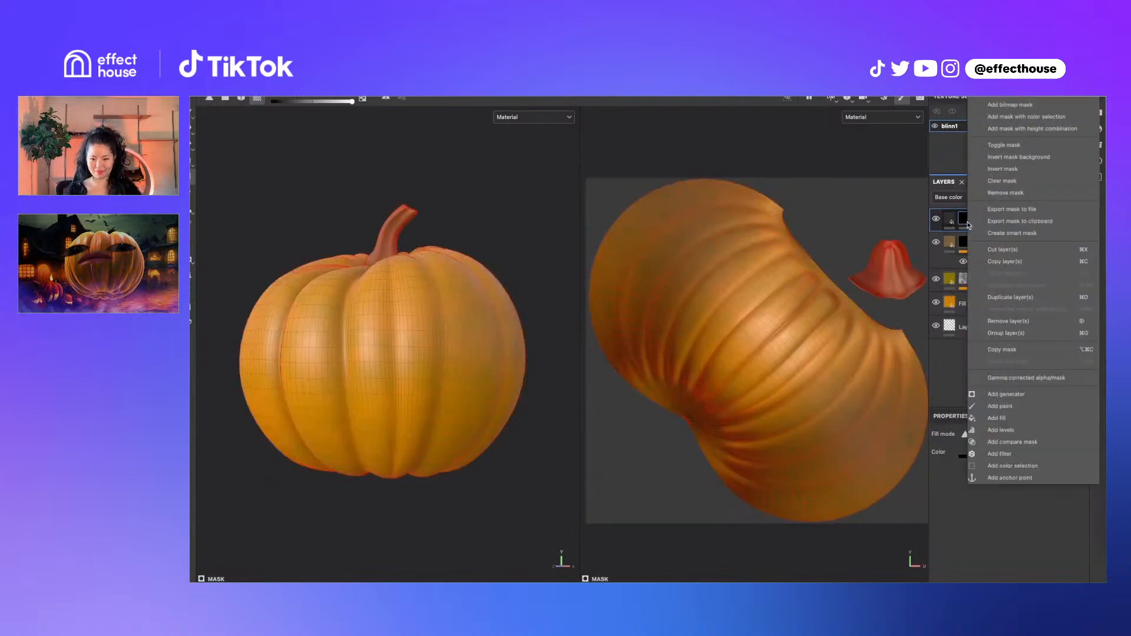
# Add a Curvature generator to Fill layer 3's mask, trying Cavities mode
pyautogui.click(1043, 400)
pyautogui.click(1019, 464)
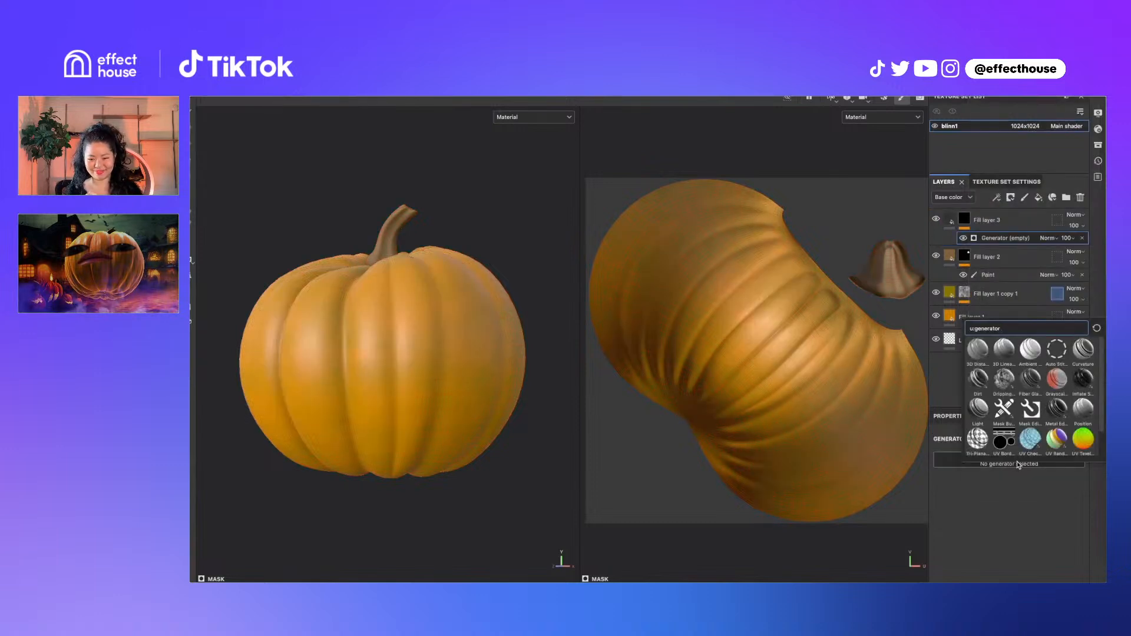
pyautogui.click(1083, 349)
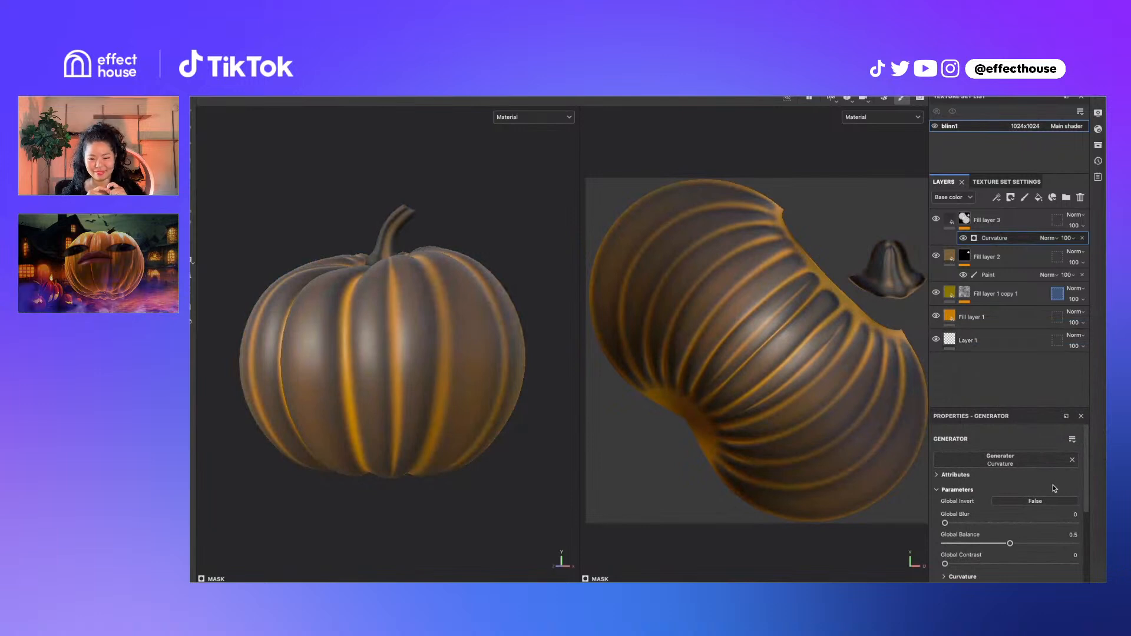
pyautogui.scroll(-2, 990, 501)
pyautogui.click(986, 517)
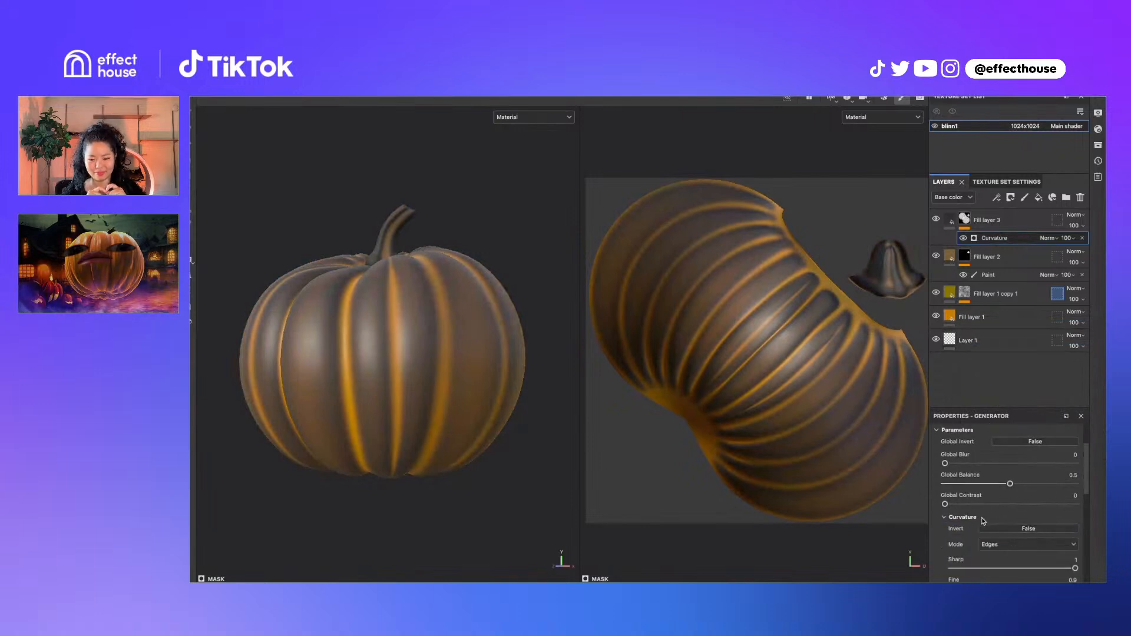
pyautogui.click(1001, 544)
pyautogui.click(991, 567)
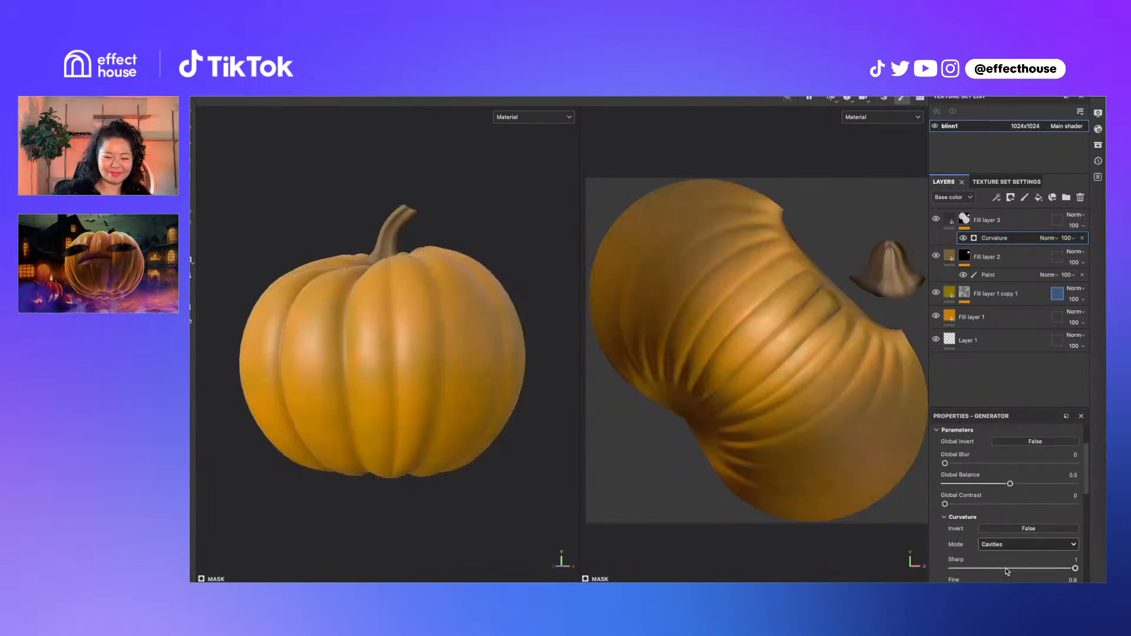
pyautogui.press('c')
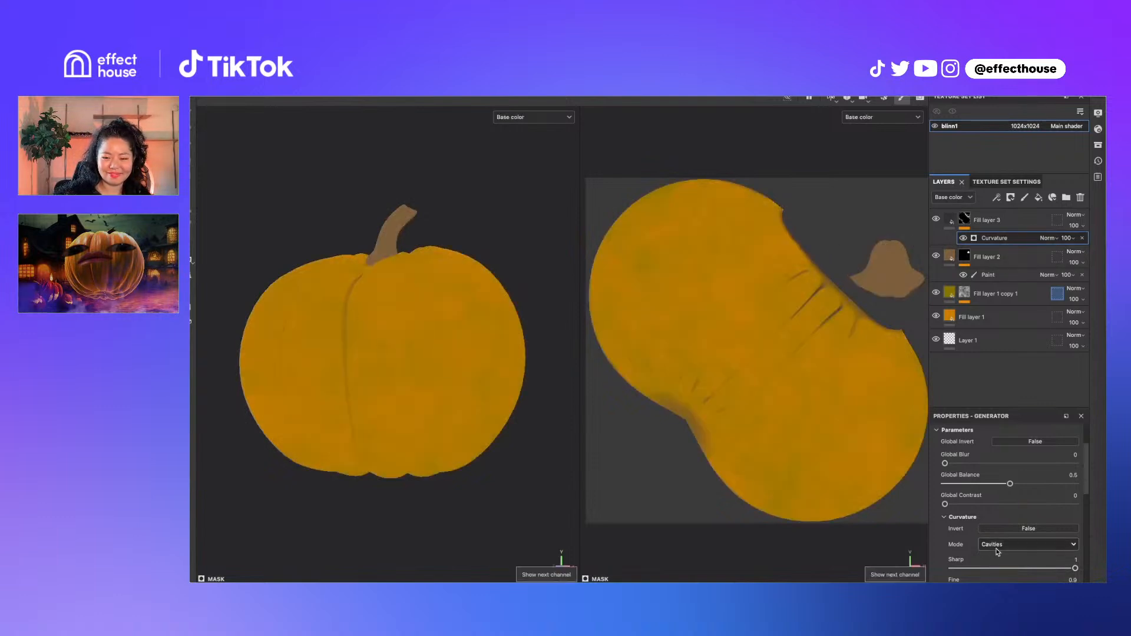
# Switch the curvature mode back to Edges and set Invert to True
pyautogui.scroll(-3, 1030, 541)
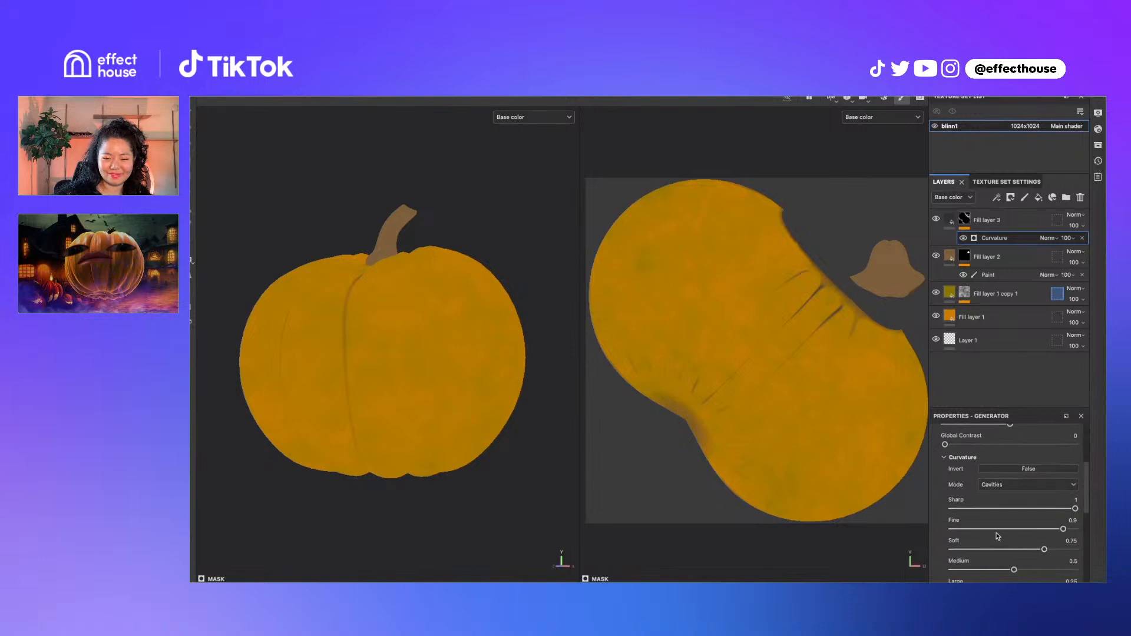
pyautogui.click(1015, 485)
pyautogui.click(1015, 499)
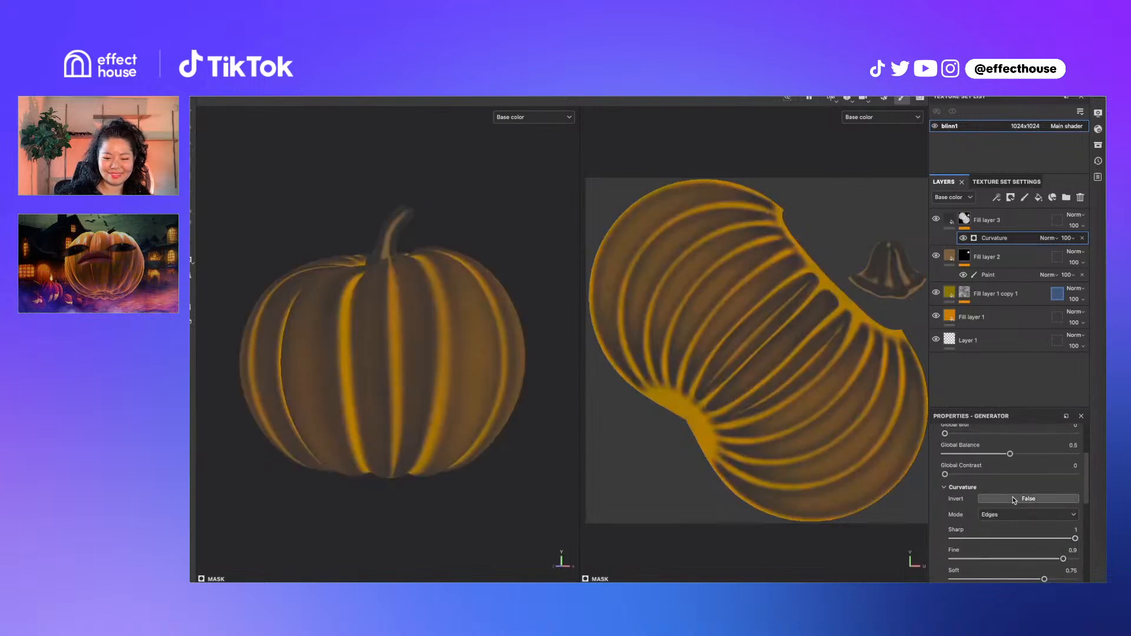
pyautogui.press('m')
pyautogui.click(1015, 500)
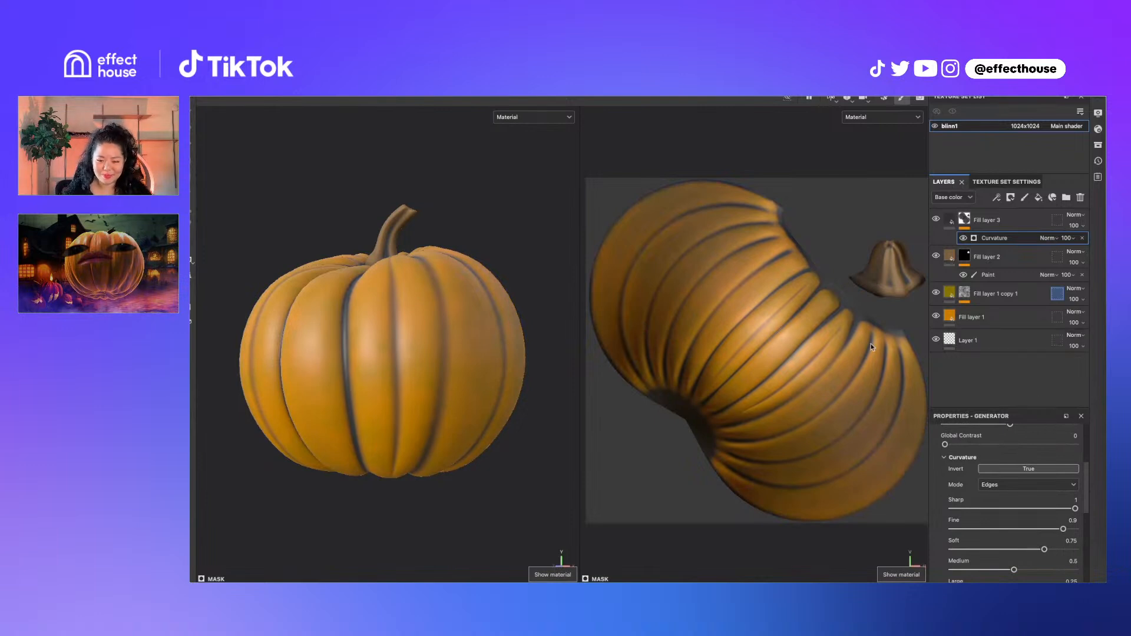
# Tweak the Curvature generator's Large and blur sliders to soften the groove mask
pyautogui.scroll(-5, 1002, 522)
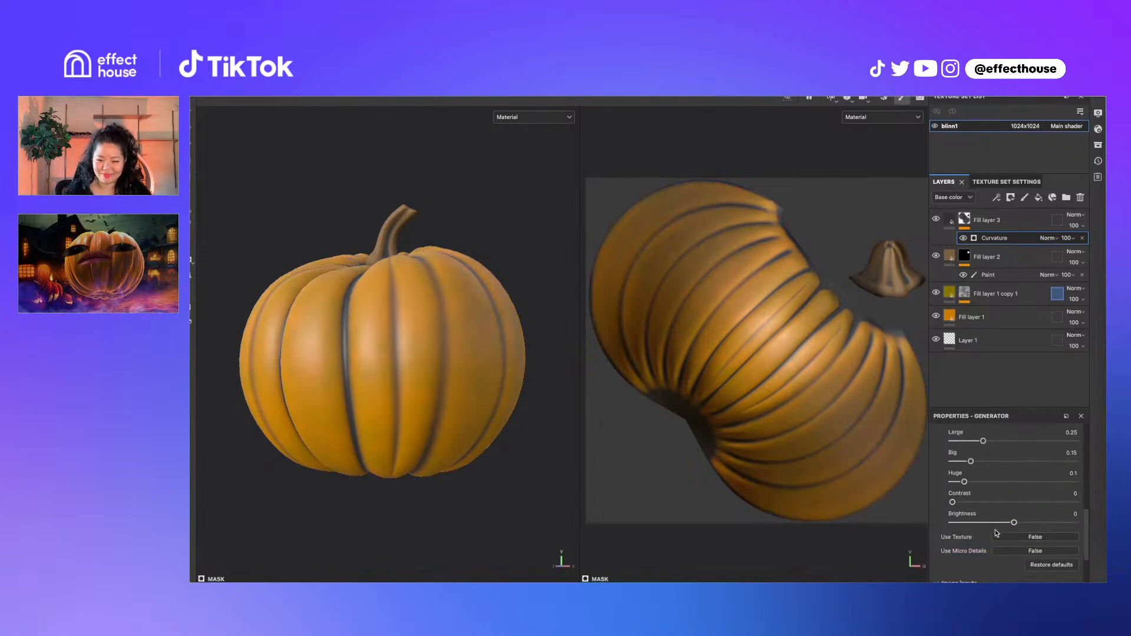
pyautogui.scroll(5, 981, 541)
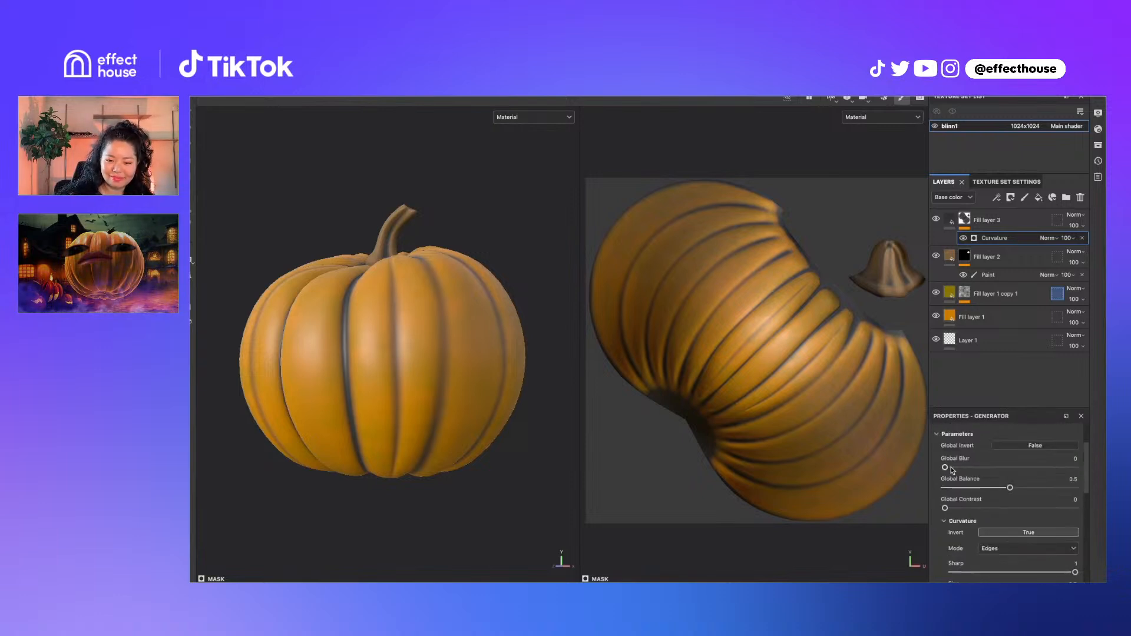
pyautogui.moveTo(946, 467); pyautogui.dragTo(960, 469)
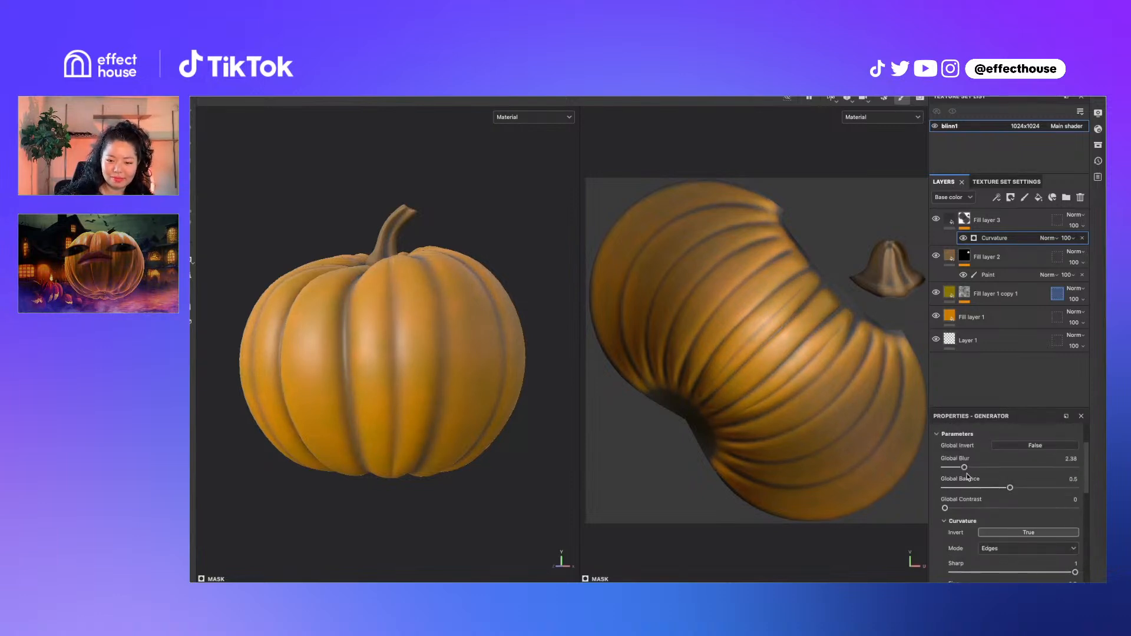
pyautogui.scroll(-2, 970, 478)
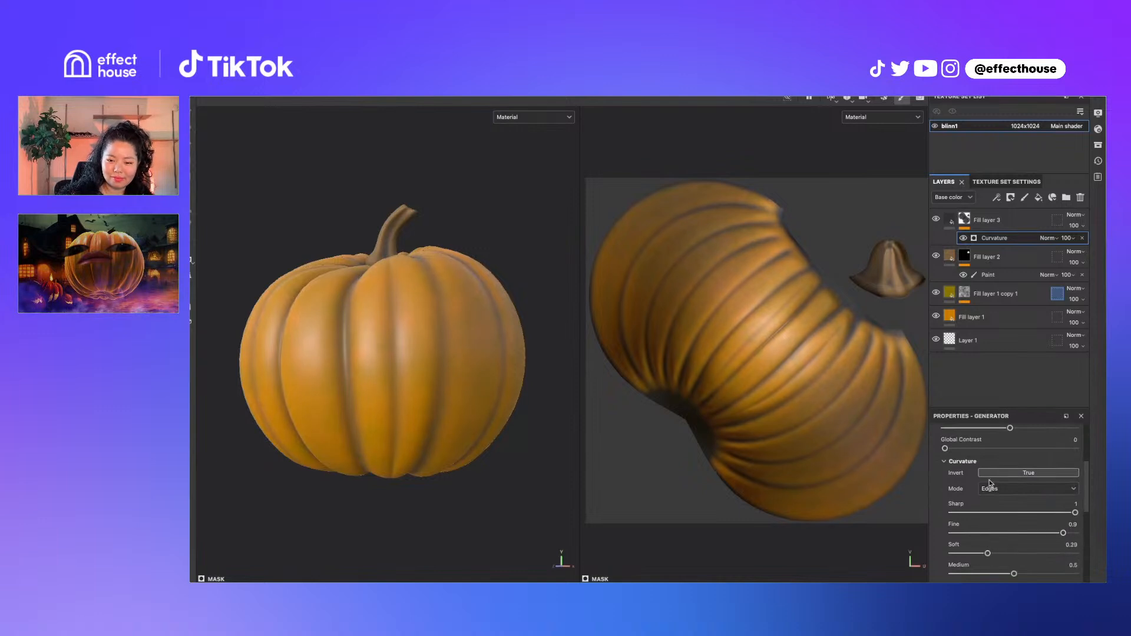
pyautogui.scroll(2, 990, 484)
pyautogui.moveTo(960, 471); pyautogui.dragTo(941, 471)
pyautogui.scroll(-2, 1019, 500)
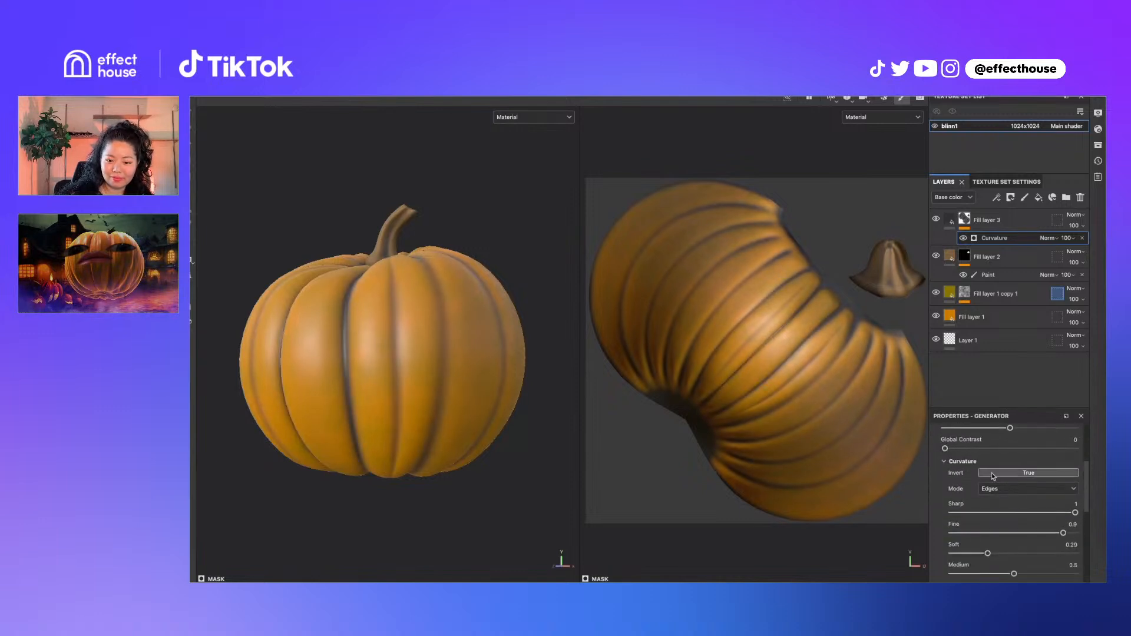
pyautogui.scroll(2, 970, 463)
pyautogui.scroll(-4, 973, 491)
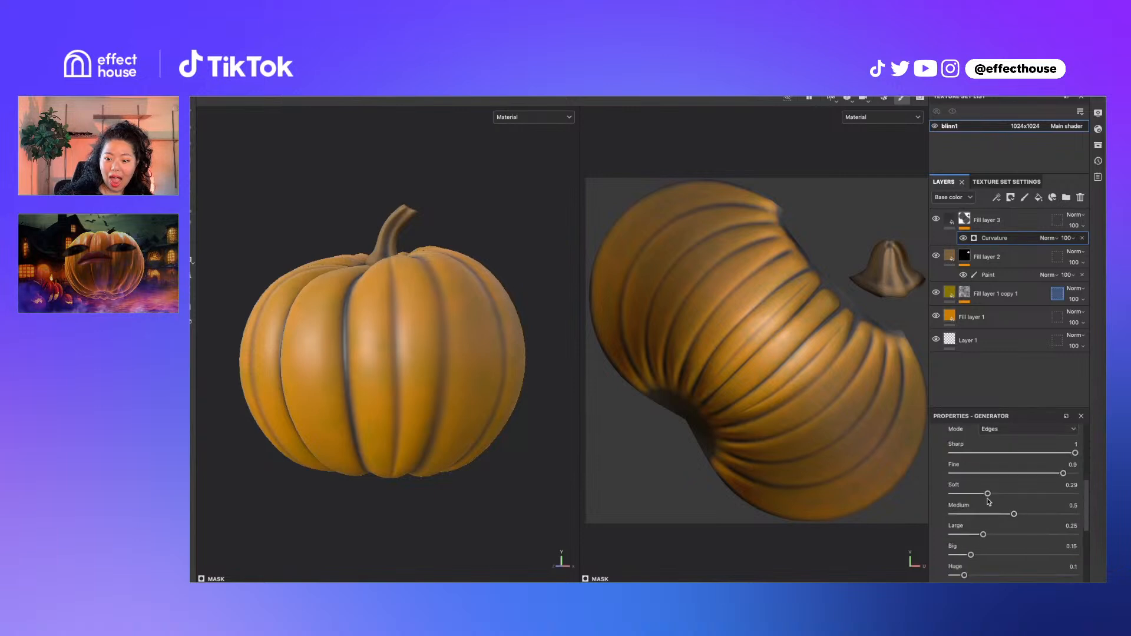
pyautogui.moveTo(989, 494); pyautogui.dragTo(1015, 534)
# Set curvature Big to 0.25, Huge to 0.32 and Contrast to 0.26
pyautogui.press('c')
pyautogui.scroll(-2, 1012, 535)
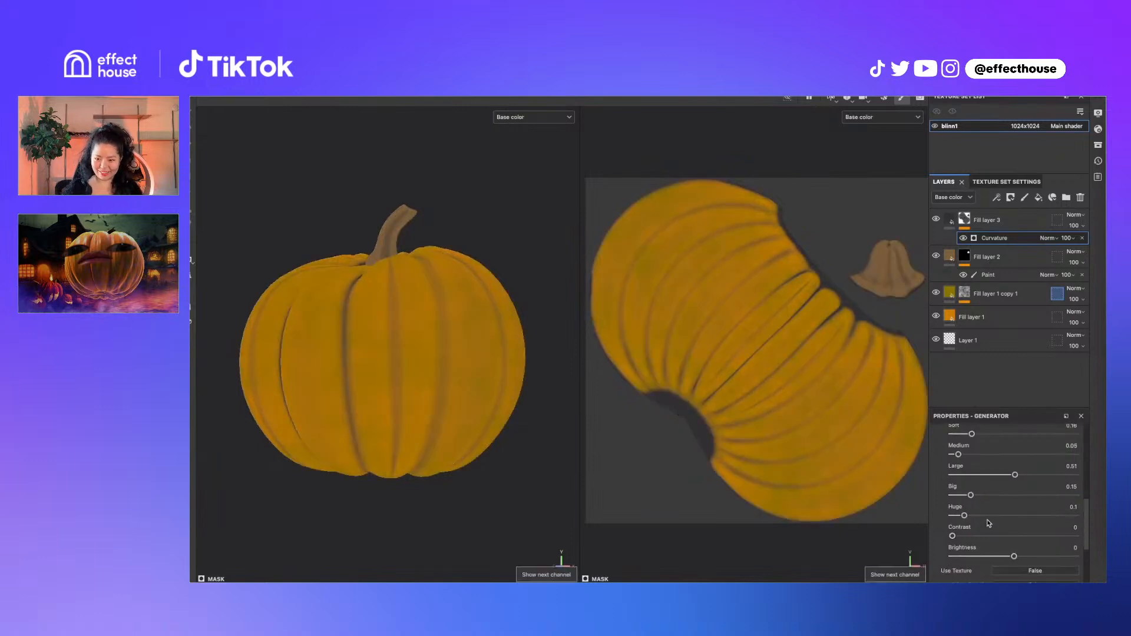
pyautogui.moveTo(972, 495)
pyautogui.mouseDown()
pyautogui.moveTo(1002, 495)
pyautogui.moveTo(983, 495)
pyautogui.mouseUp()
pyautogui.press('c')
pyautogui.press('c')
pyautogui.press('c')
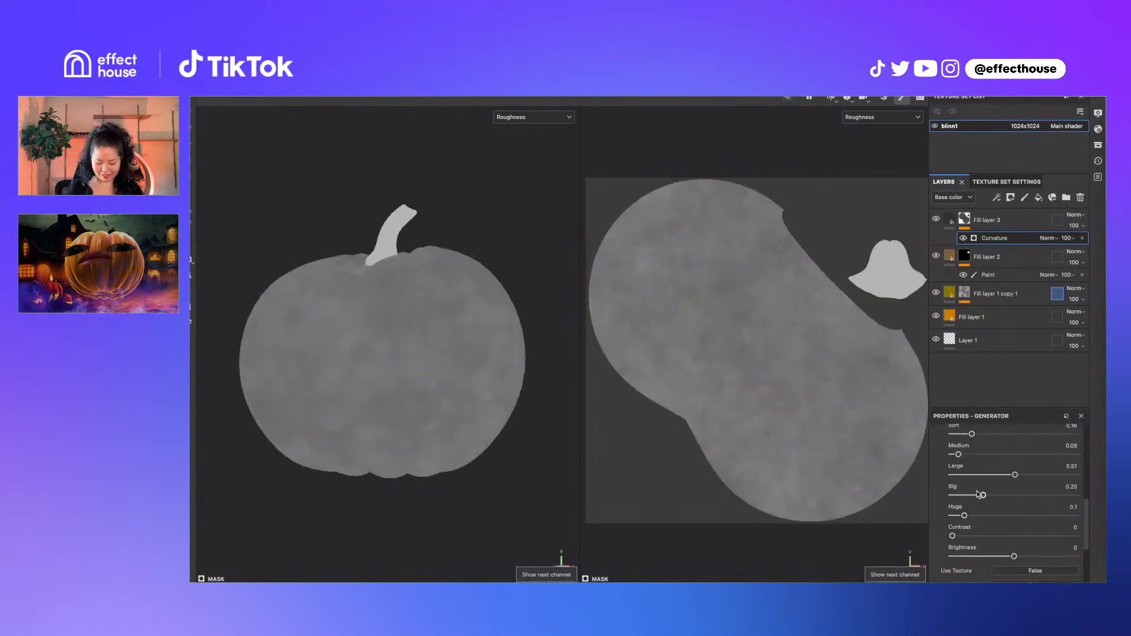
pyautogui.press('c')
pyautogui.press('c')
pyautogui.press('c')
pyautogui.press('c')
pyautogui.press('c')
pyautogui.press('c')
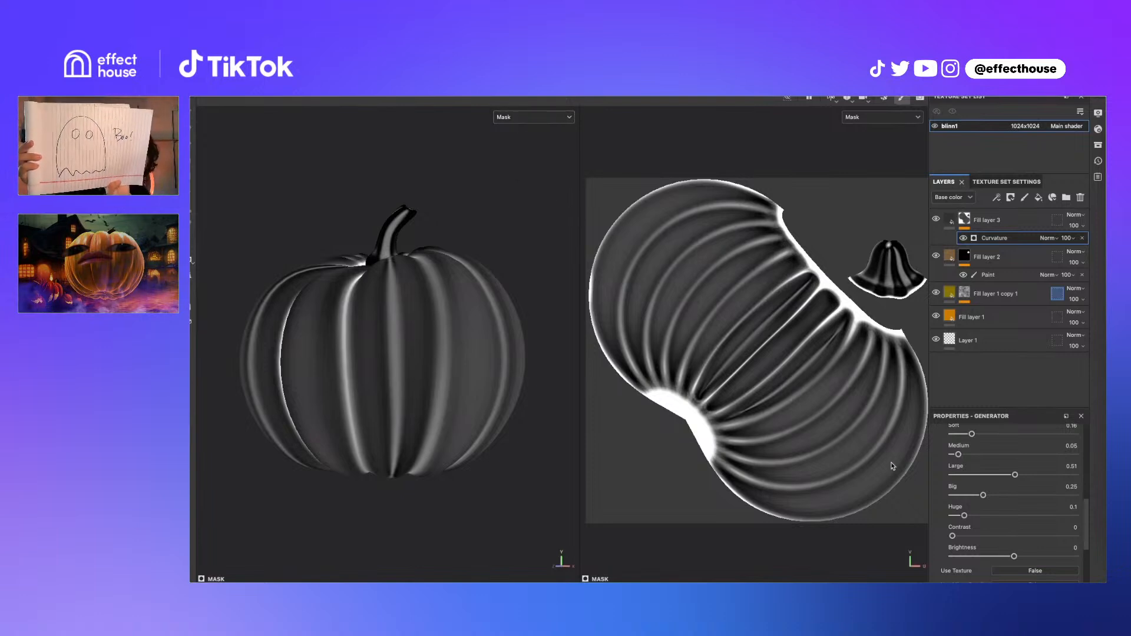
pyautogui.moveTo(964, 516)
pyautogui.mouseDown()
pyautogui.moveTo(992, 516)
pyautogui.moveTo(984, 506)
pyautogui.mouseUp()
pyautogui.scroll(-1, 981, 532)
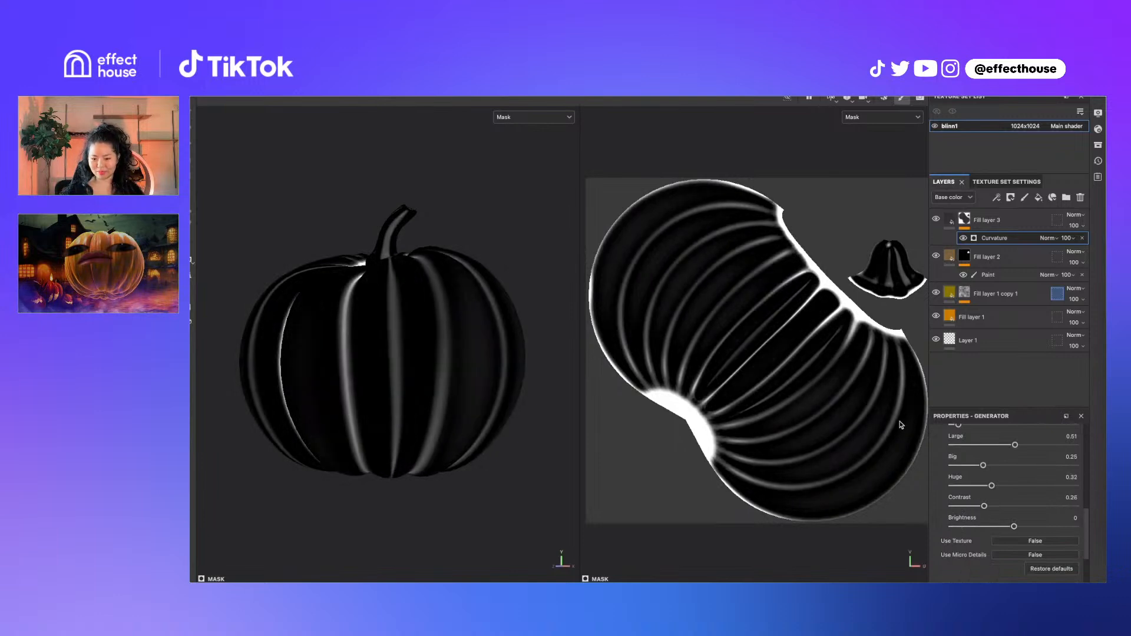
pyautogui.press('m')
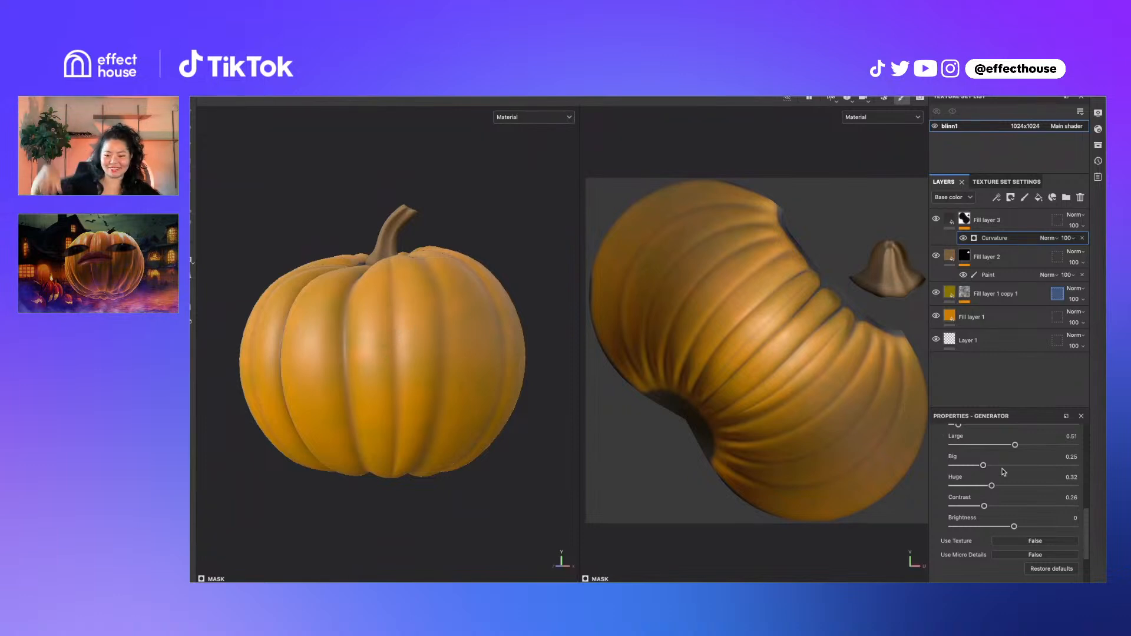
pyautogui.click(946, 223)
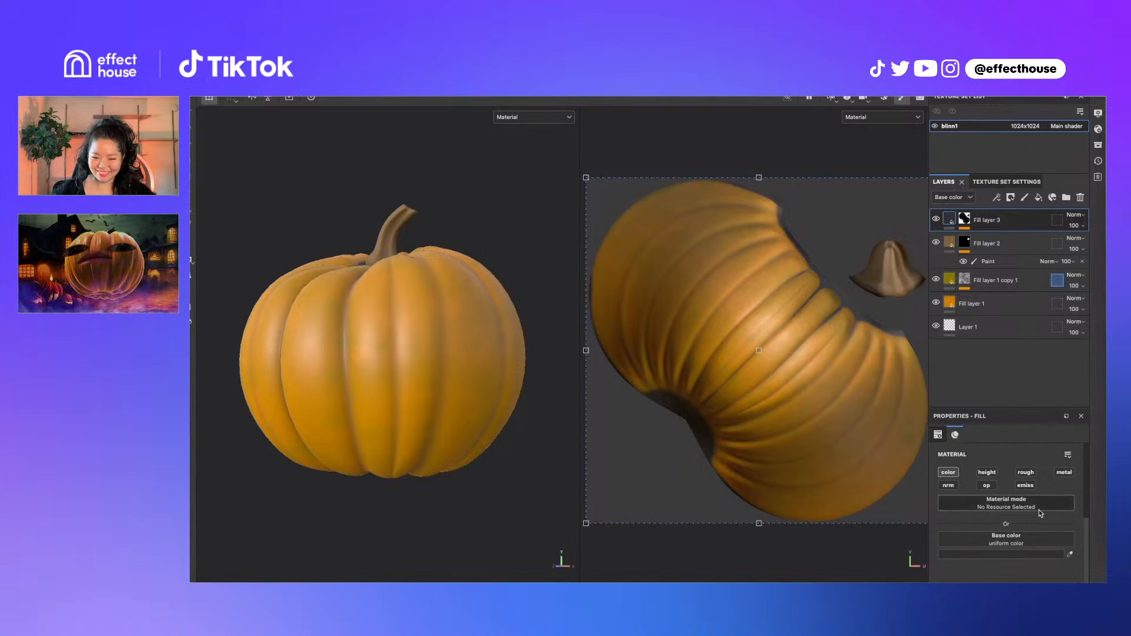
# Enable Fill layer 3's roughness channel and set Roughness to 1, then choose File > Open
pyautogui.click(1026, 472)
pyautogui.scroll(-1, 1010, 530)
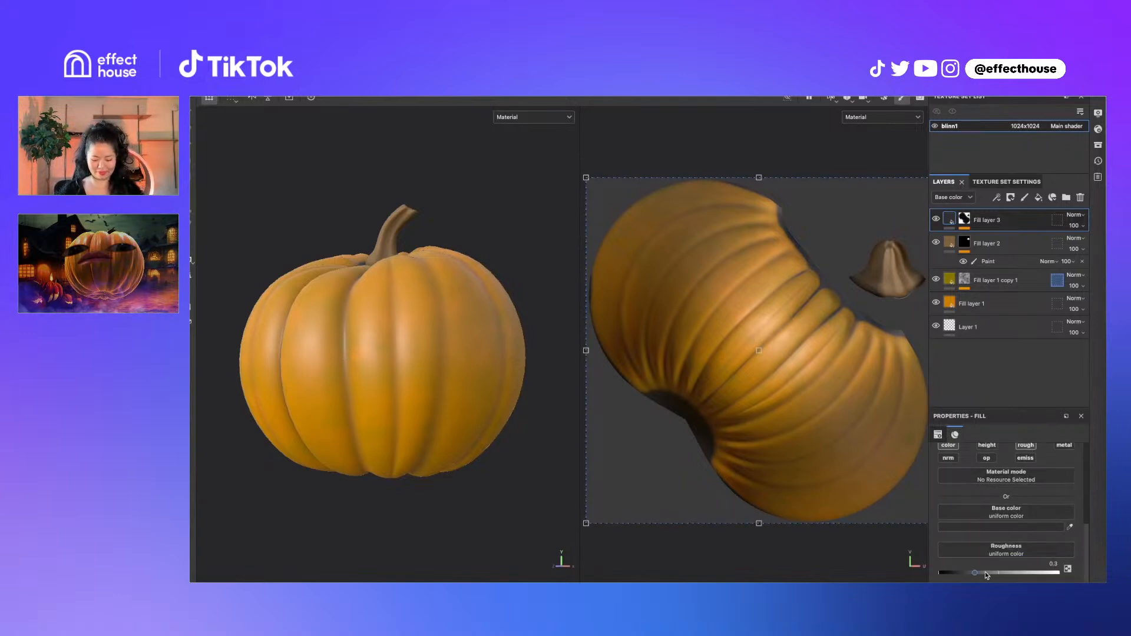
pyautogui.moveTo(976, 573); pyautogui.dragTo(1088, 574)
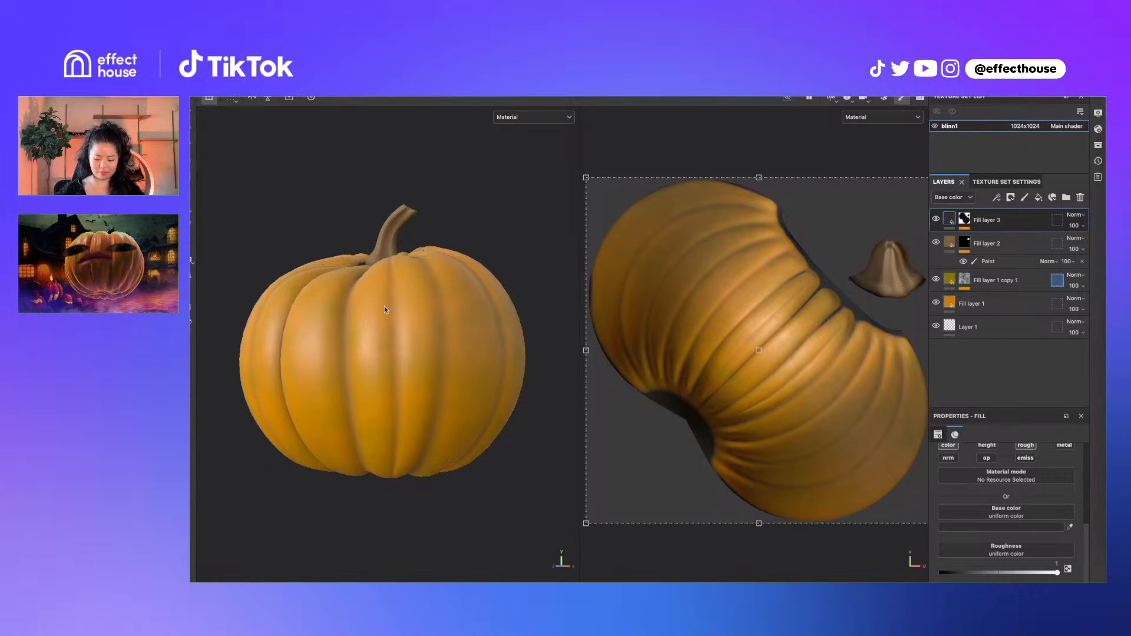
pyautogui.click(295, 96)
pyautogui.click(298, 98)
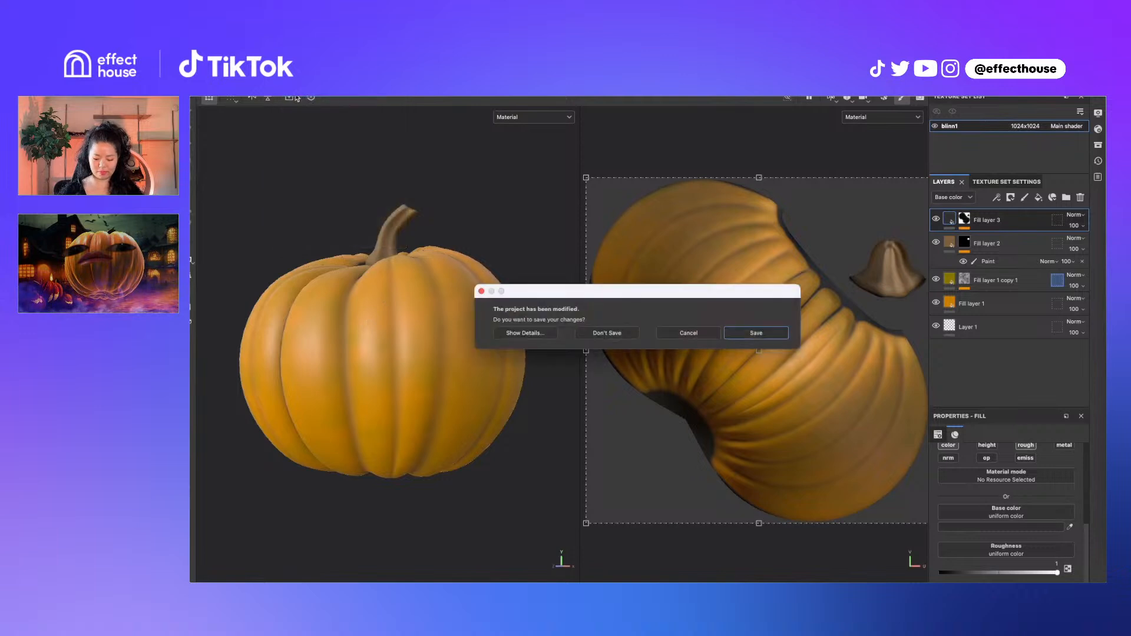
# Choose Don't Save and open Pumpkin.spp from the PumpkinAssets folder
pyautogui.click(615, 335)
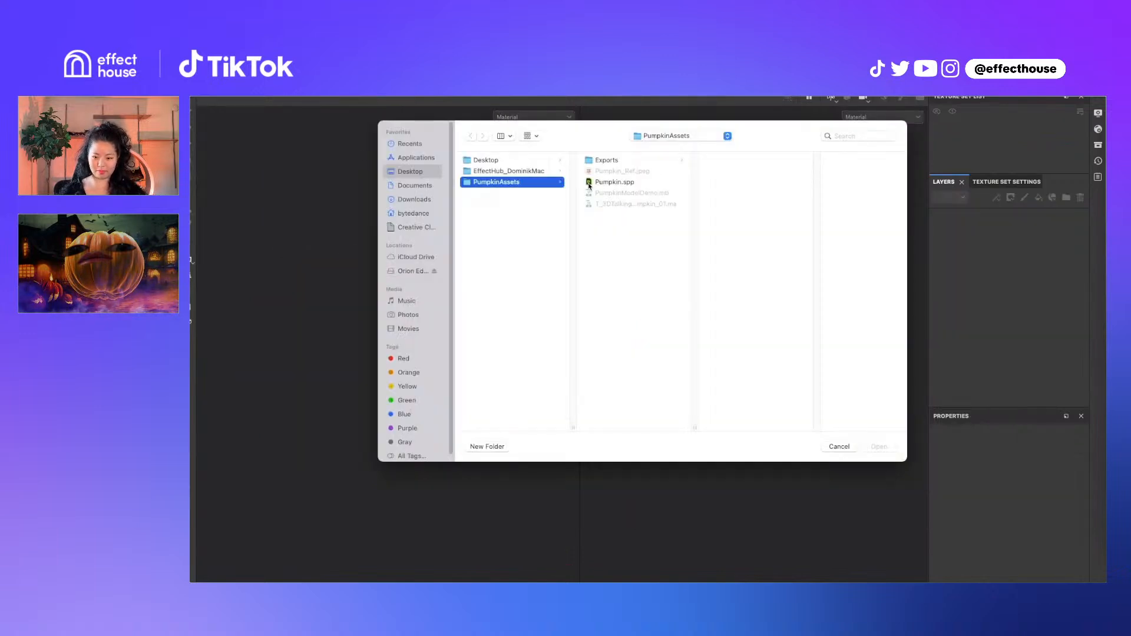
pyautogui.click(590, 184)
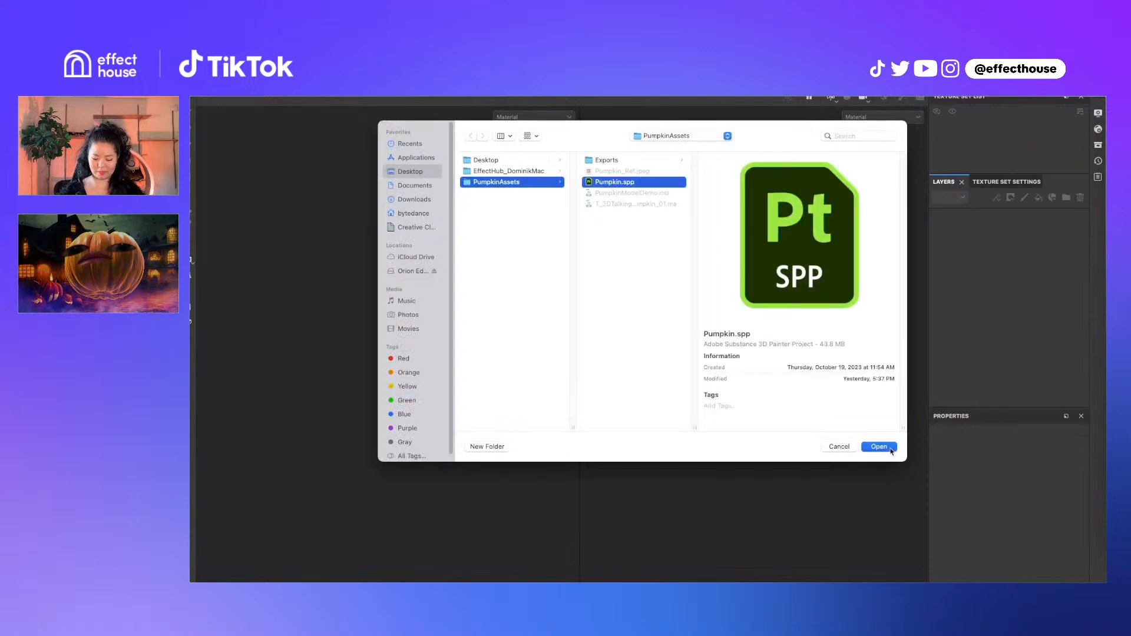
pyautogui.click(878, 447)
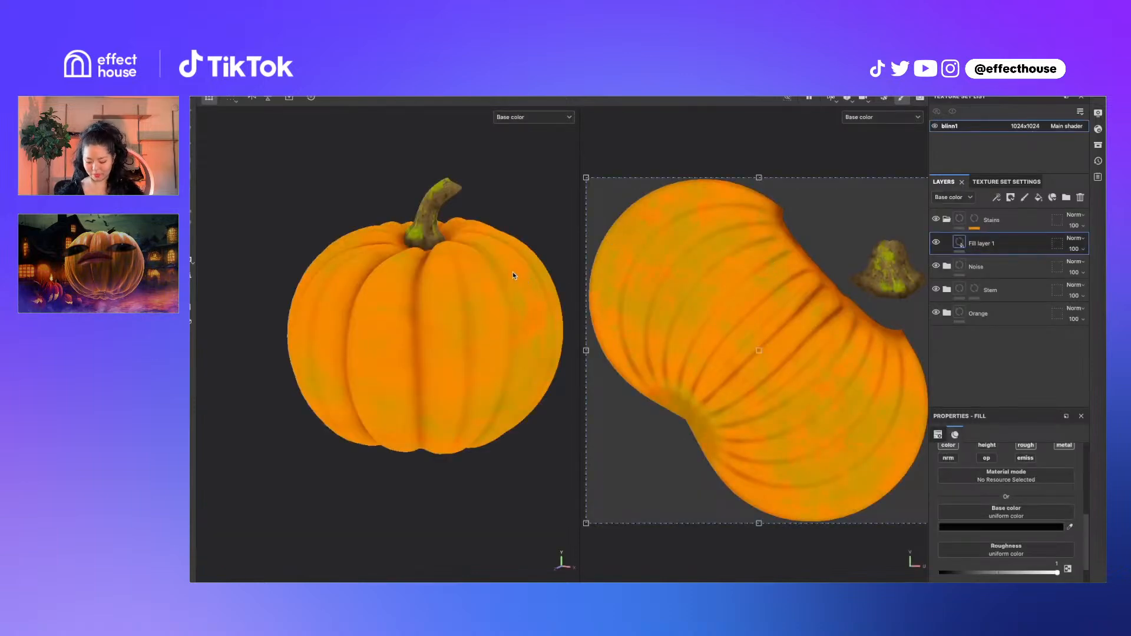
# Orbit the pumpkin and switch the viewport channel from Base color to Material
pyautogui.keyDown('alt'); pyautogui.moveTo(506, 265); pyautogui.dragTo(485, 227); pyautogui.keyUp('alt')
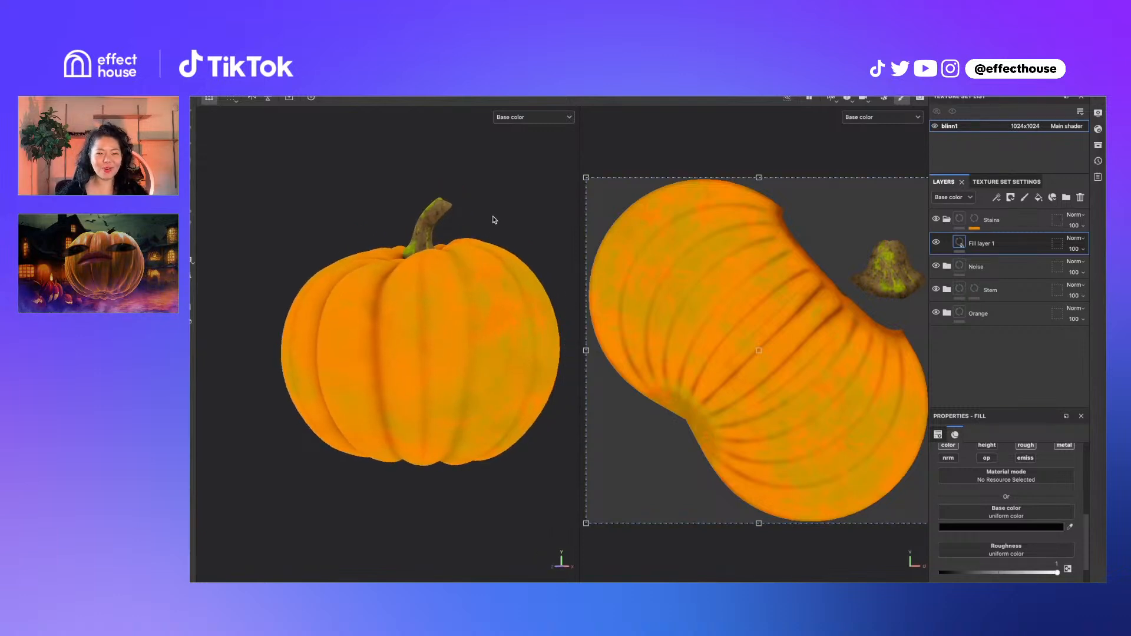
pyautogui.click(548, 116)
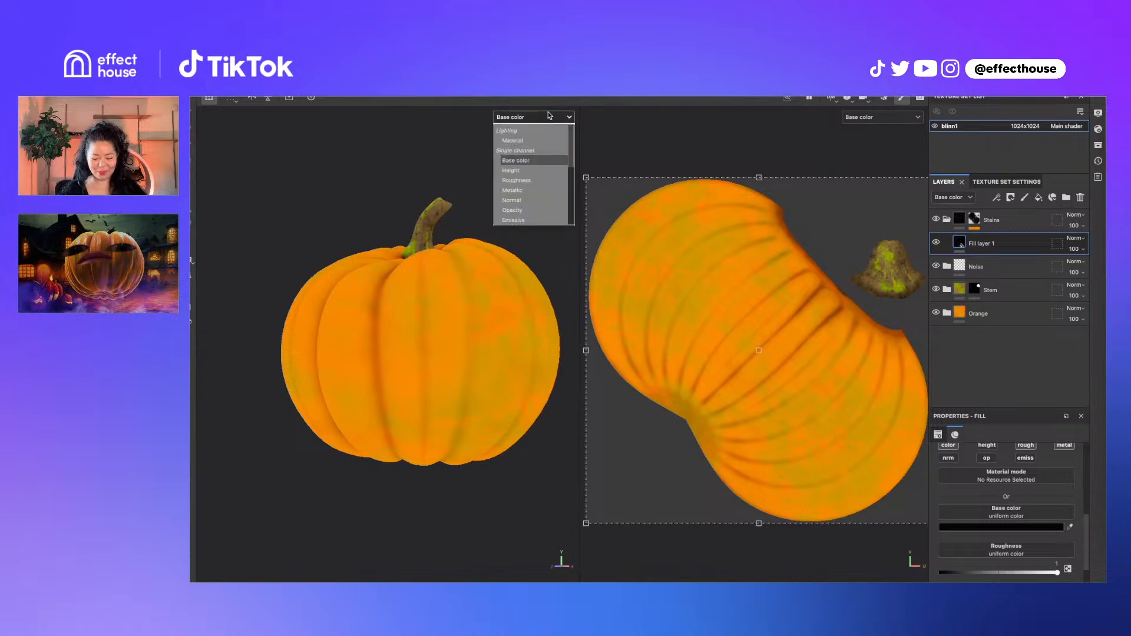
pyautogui.click(536, 140)
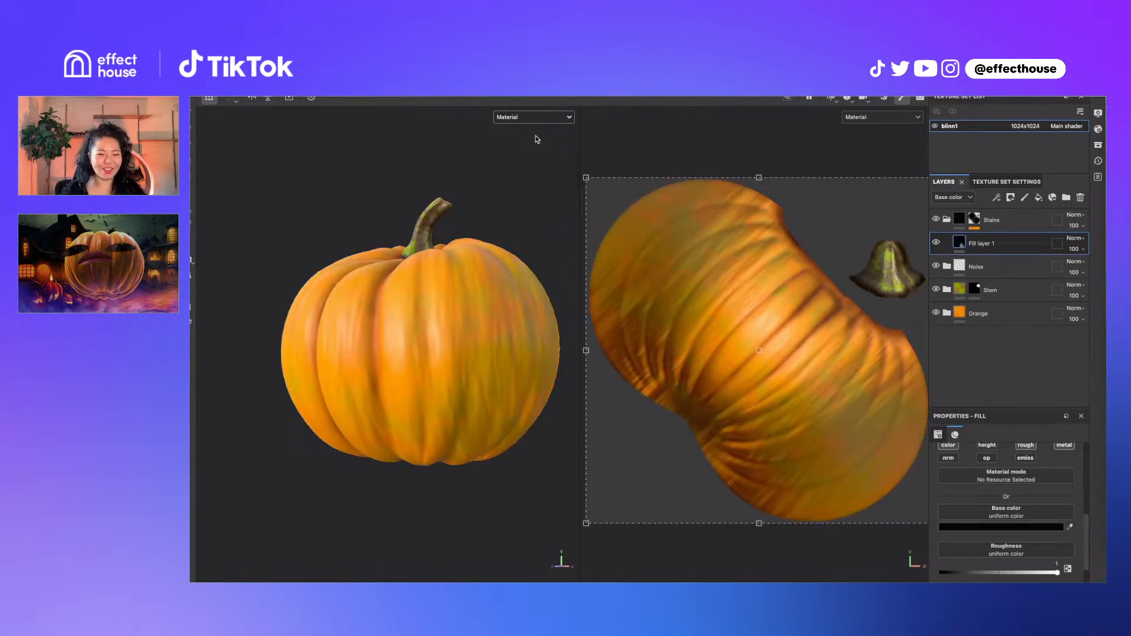
pyautogui.moveTo(434, 343)
pyautogui.keyDown('alt'); pyautogui.mouseDown()
pyautogui.moveTo(493, 366)
pyautogui.moveTo(422, 331)
pyautogui.moveTo(453, 334)
pyautogui.mouseUp(); pyautogui.keyUp('alt')
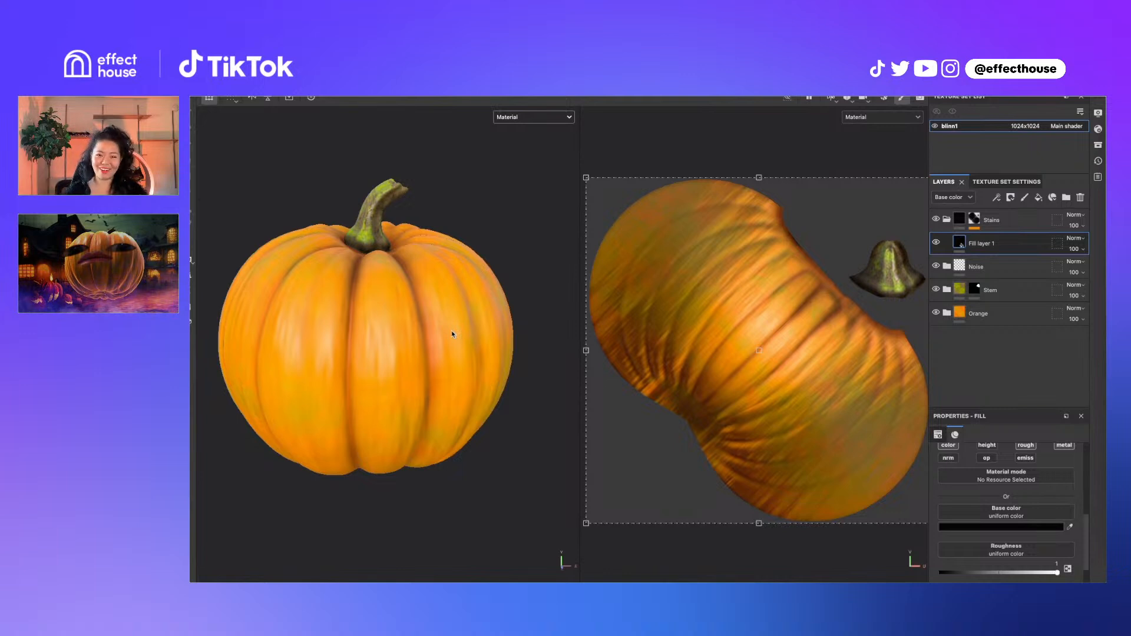
# Expand the Orange folder and lower Lighter Edges' colour saturation to pale yellow FFC24A
pyautogui.click(947, 313)
pyautogui.scroll(-5, 1011, 334)
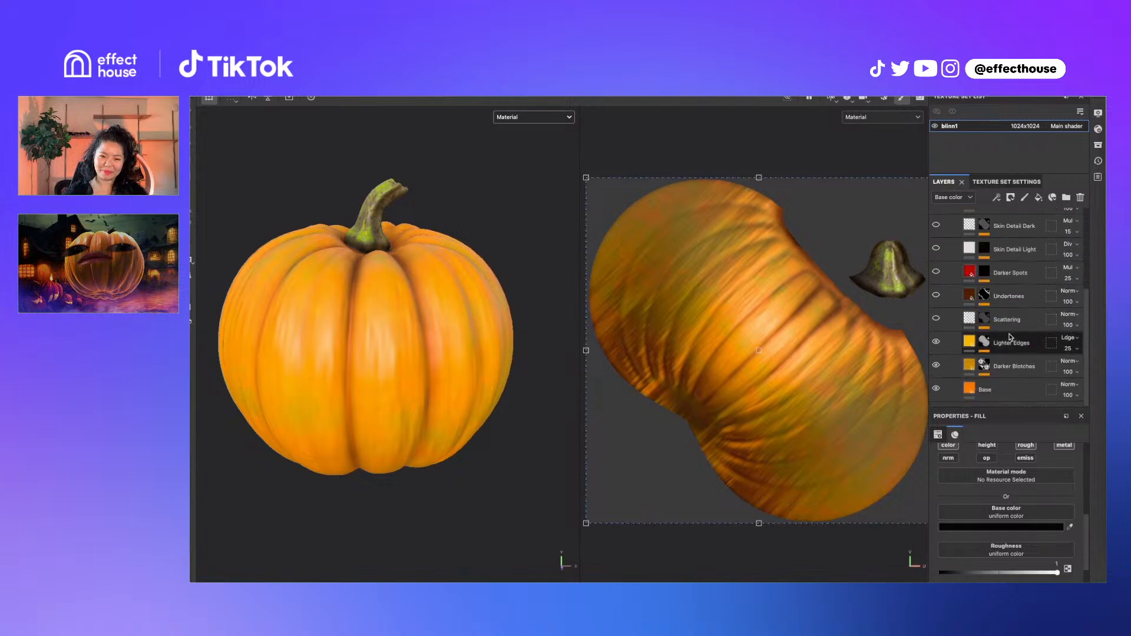
pyautogui.click(1011, 341)
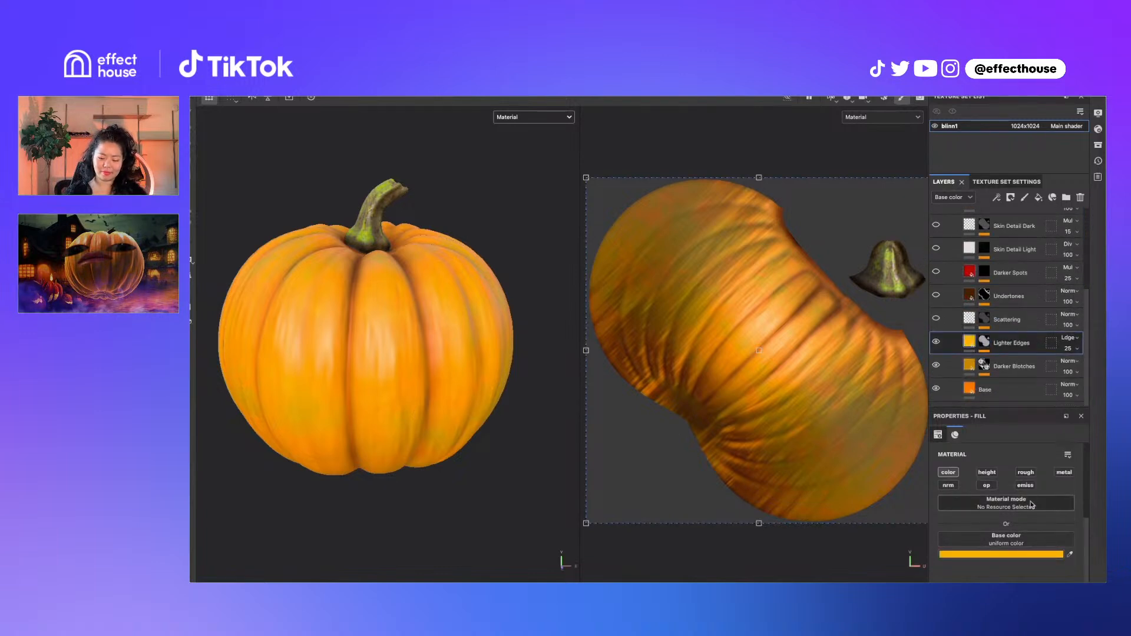
pyautogui.click(1002, 555)
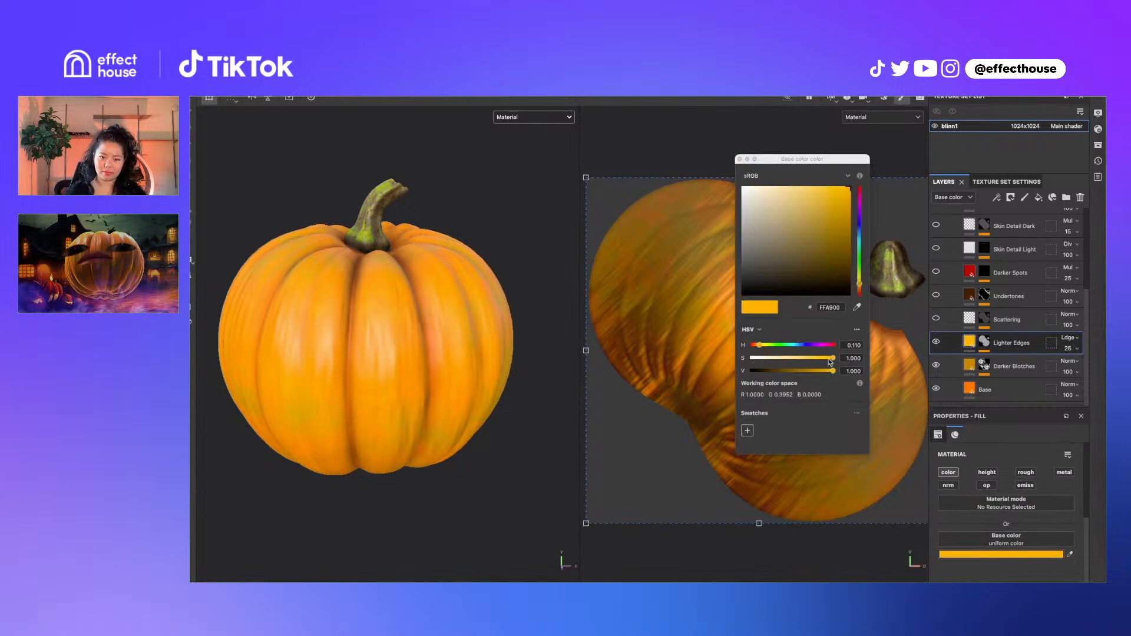
pyautogui.moveTo(830, 362)
pyautogui.mouseDown()
pyautogui.moveTo(706, 355)
pyautogui.moveTo(811, 357)
pyautogui.moveTo(792, 370)
pyautogui.moveTo(750, 365)
pyautogui.moveTo(840, 373)
pyautogui.mouseUp()
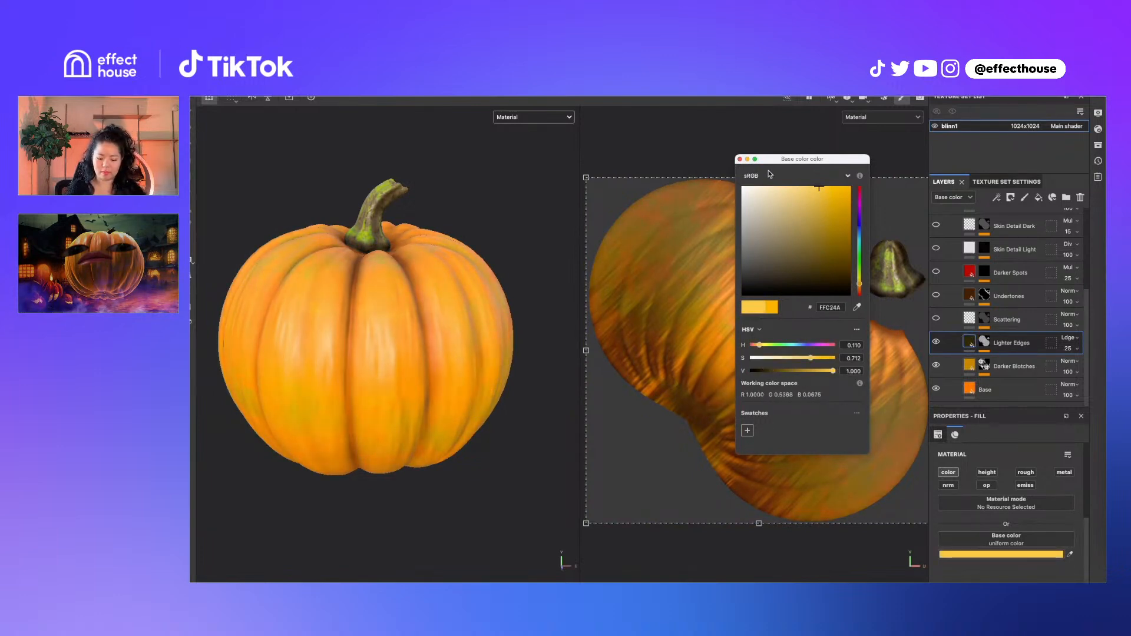
pyautogui.click(741, 159)
# Try darker values for the Base layer's orange, then restore it to vivid FF6A00
pyautogui.click(975, 390)
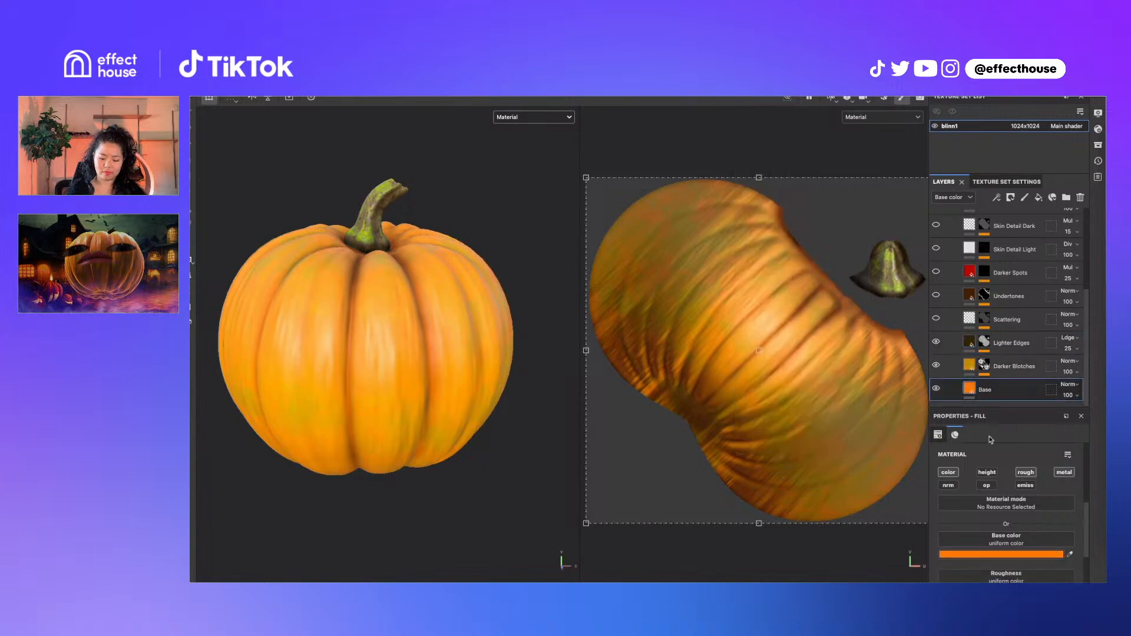
pyautogui.click(1008, 554)
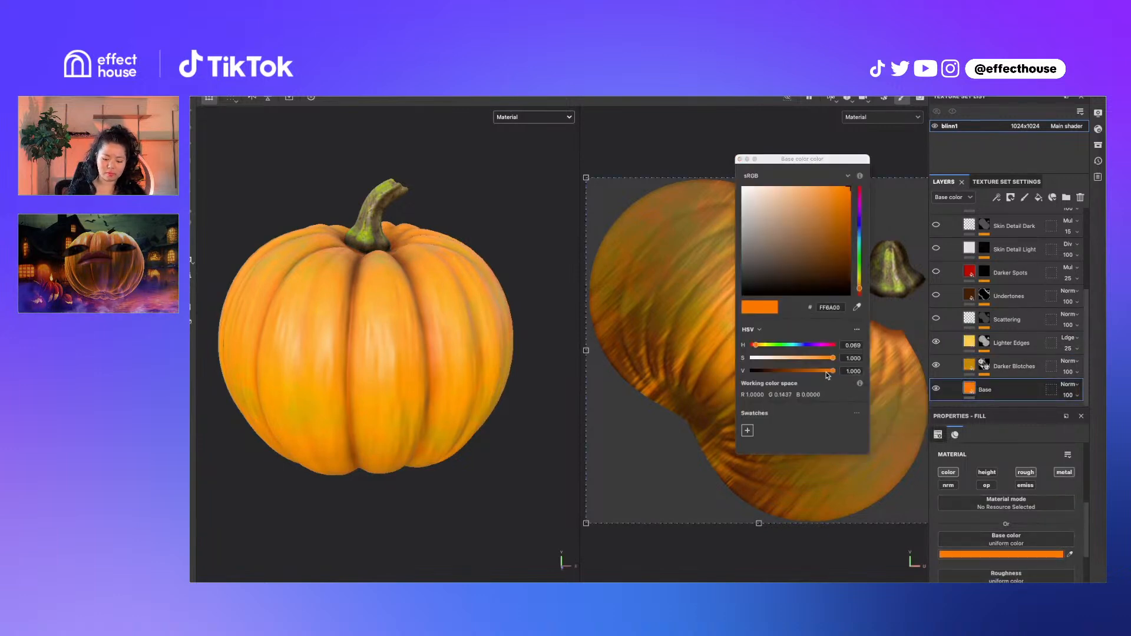
pyautogui.moveTo(828, 372); pyautogui.dragTo(812, 370)
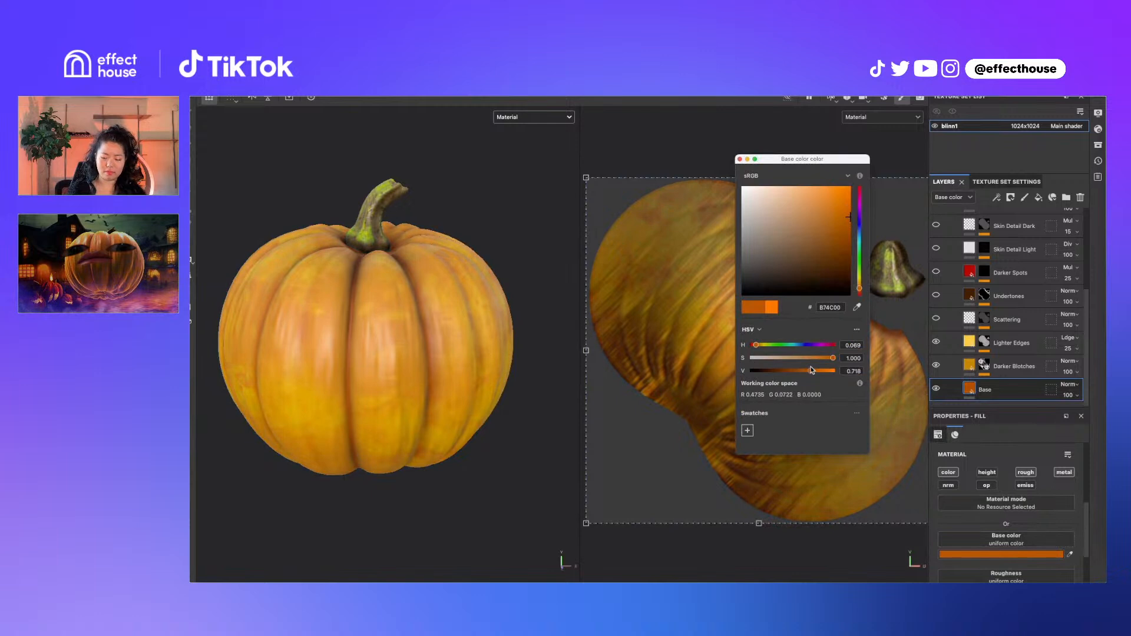
pyautogui.click(309, 395)
pyautogui.scroll(-3, 373, 367)
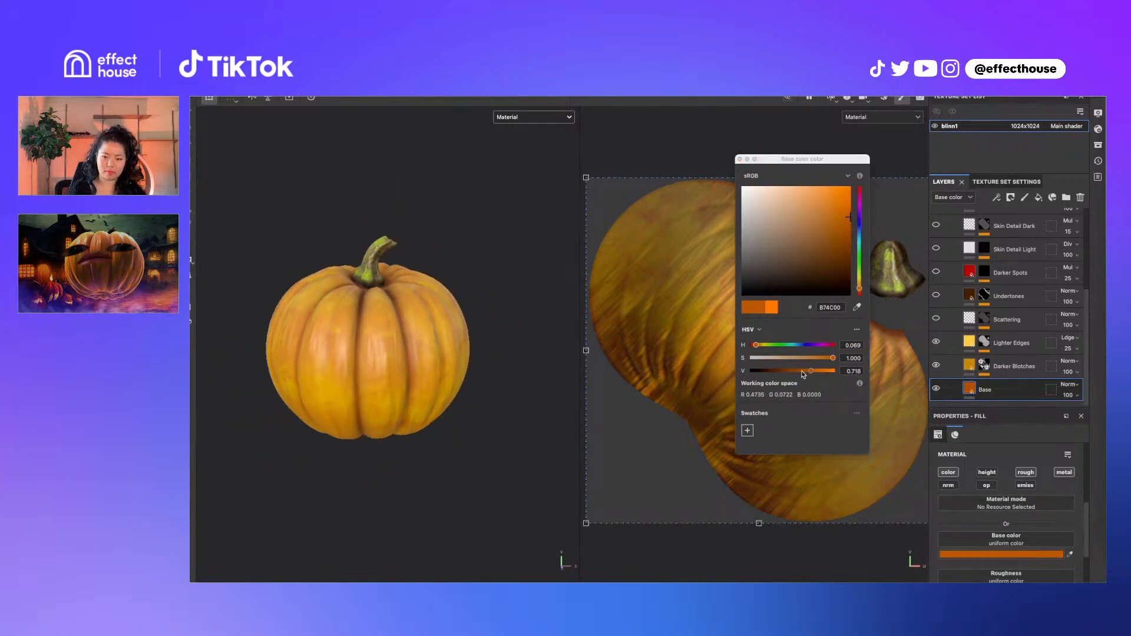
pyautogui.moveTo(805, 375); pyautogui.dragTo(818, 361)
pyautogui.click(470, 344)
pyautogui.scroll(-3, 468, 346)
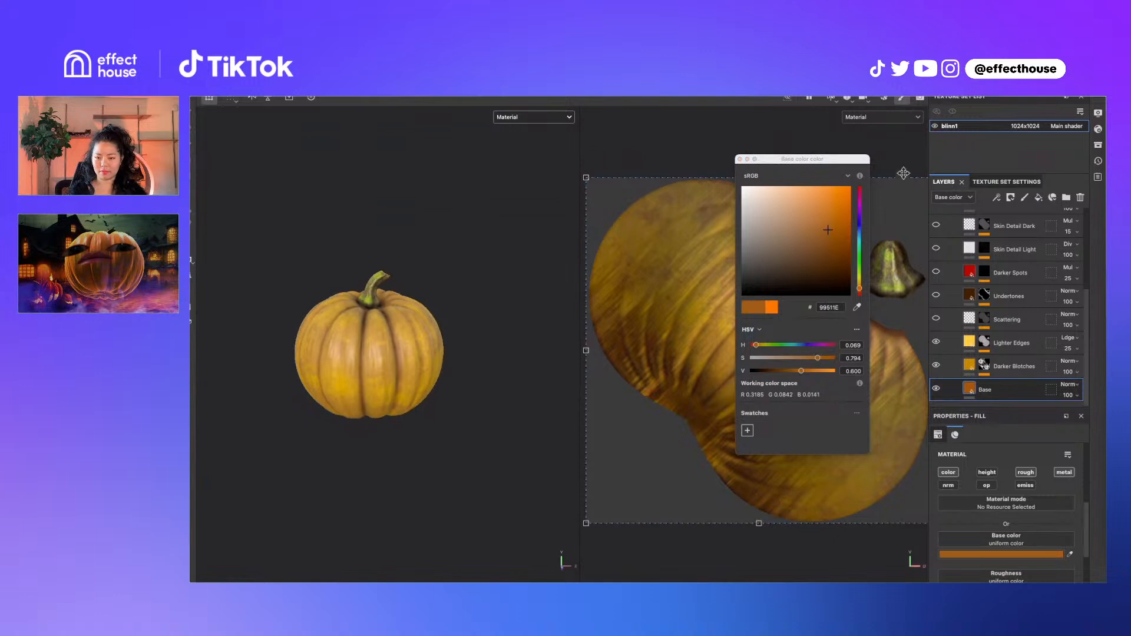
pyautogui.click(741, 159)
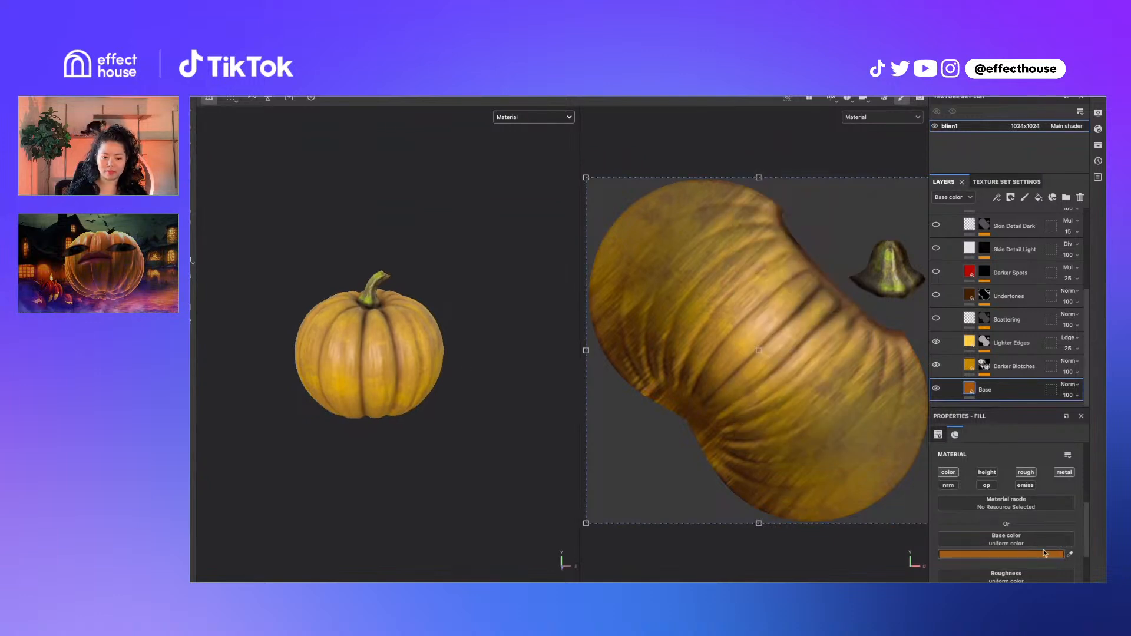
pyautogui.click(1055, 555)
pyautogui.moveTo(801, 370); pyautogui.dragTo(851, 369)
pyautogui.click(475, 404)
pyautogui.scroll(2, 481, 395)
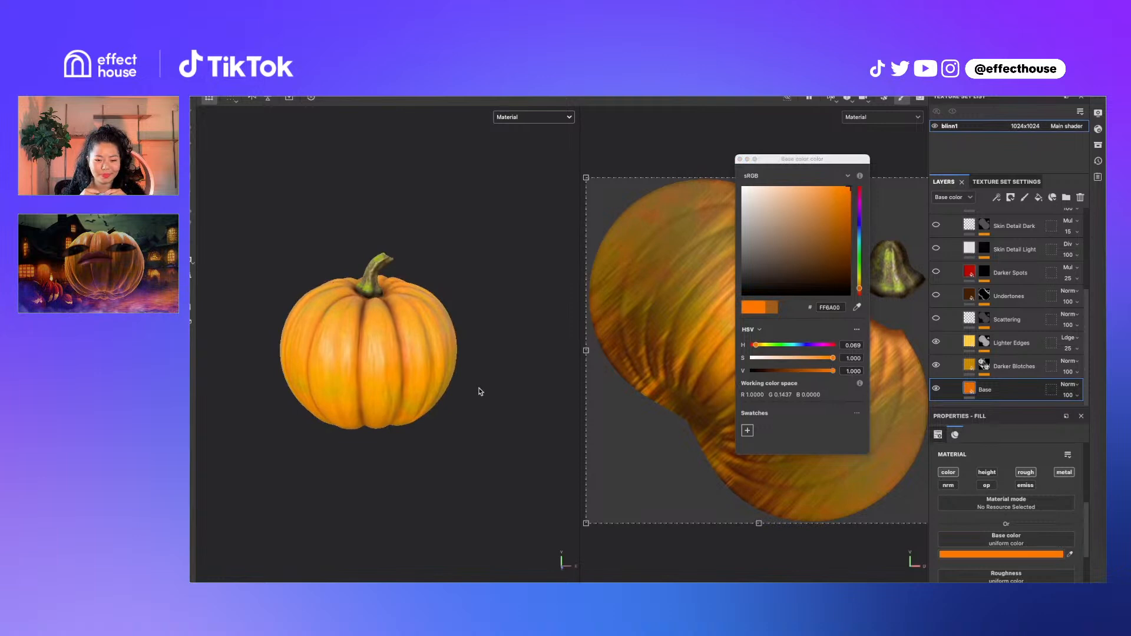
# Close the colour picker and select the Darker Blotches layer's mask
pyautogui.click(740, 159)
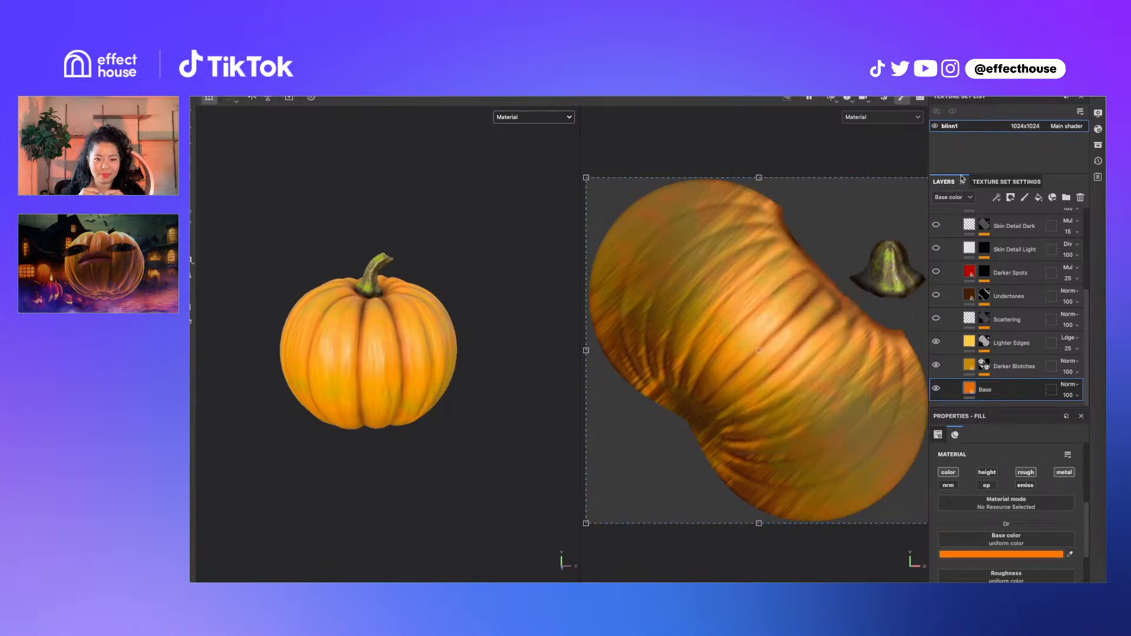
pyautogui.scroll(3, 961, 295)
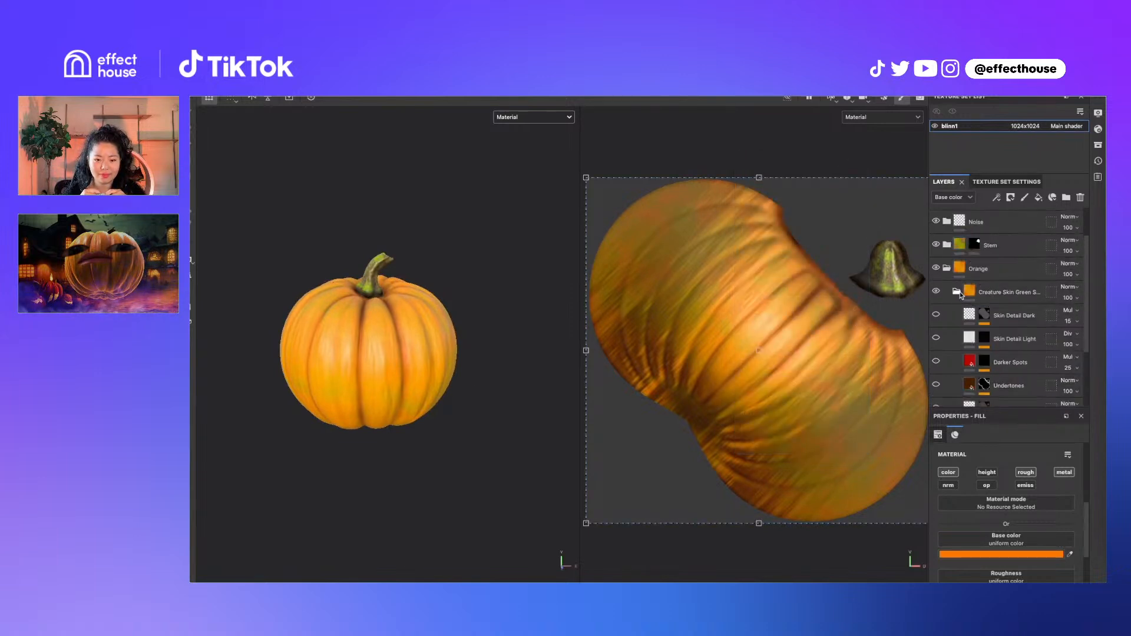
pyautogui.scroll(-1, 967, 337)
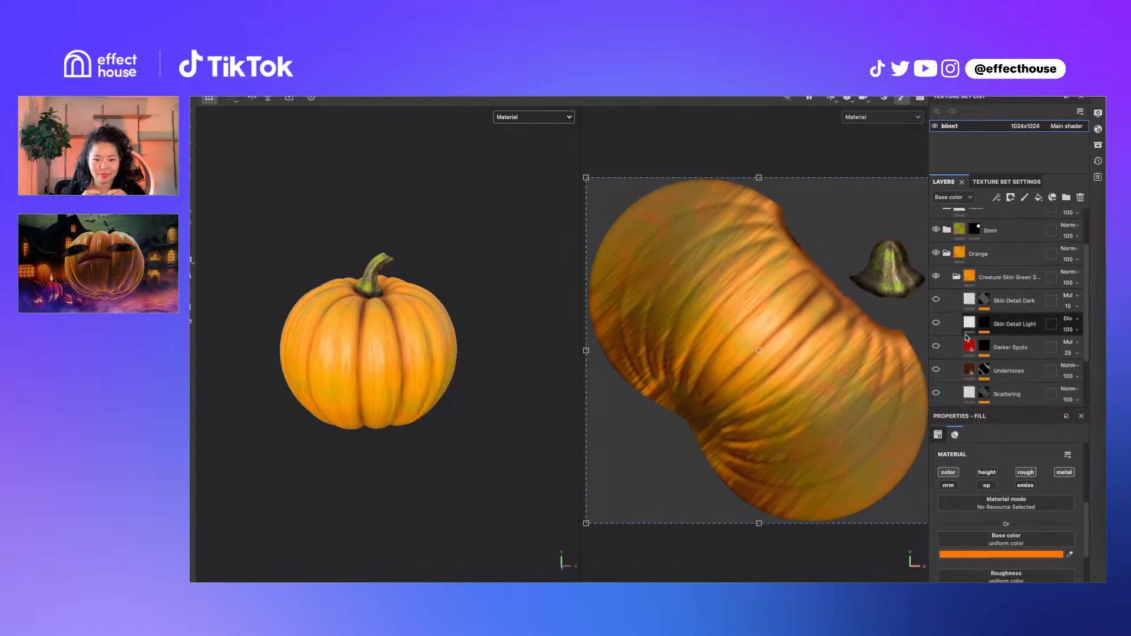
pyautogui.scroll(-3, 967, 341)
pyautogui.scroll(1, 993, 317)
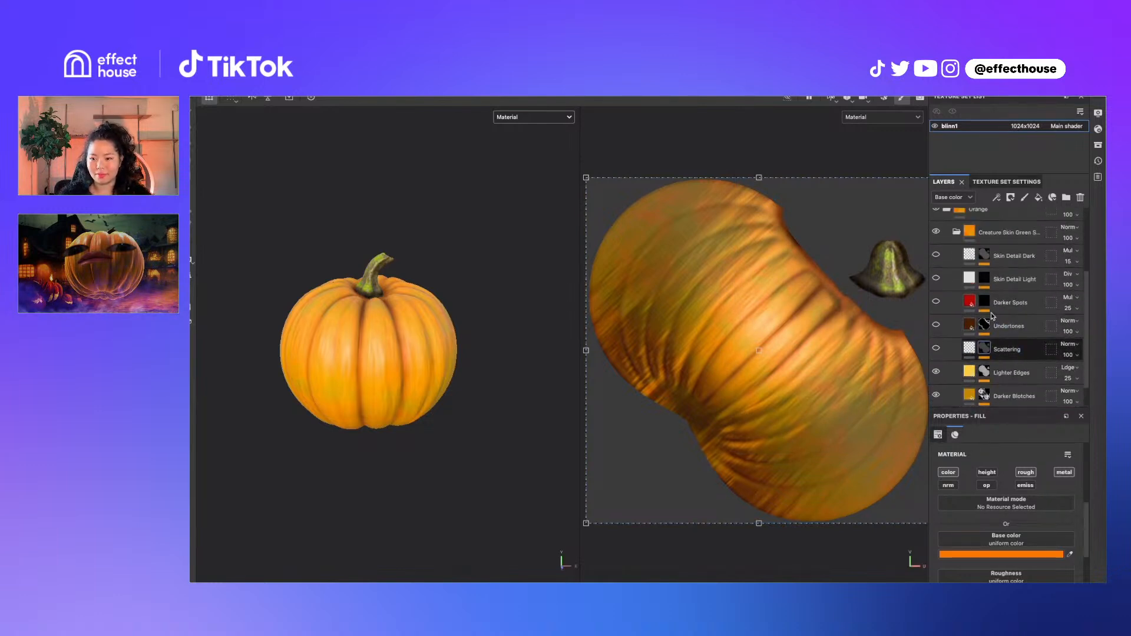
pyautogui.scroll(1, 993, 317)
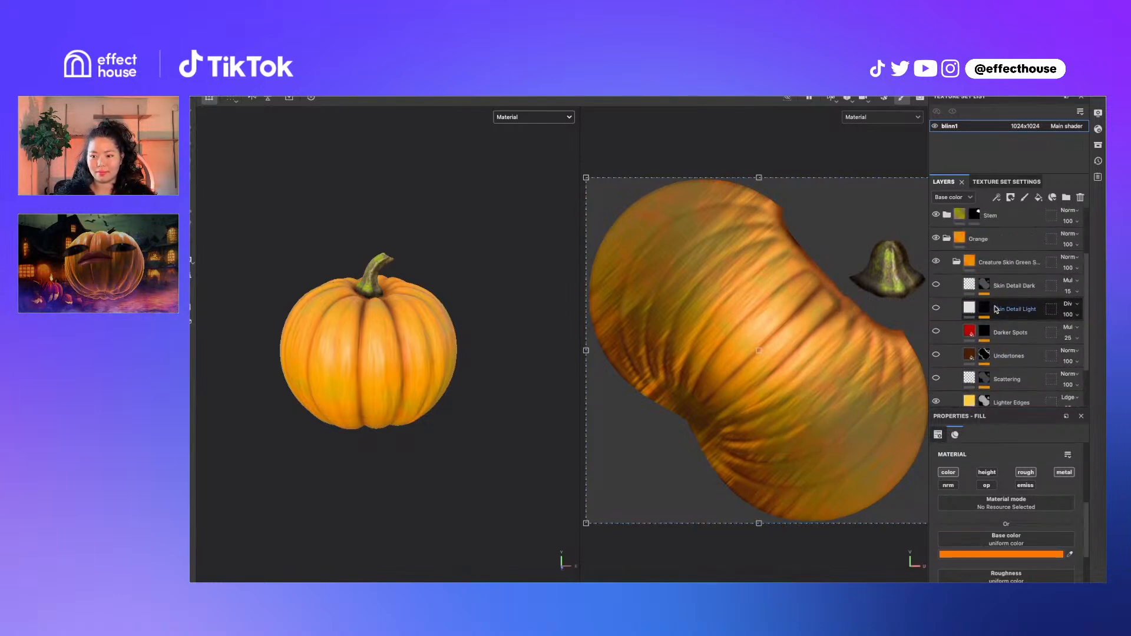
pyautogui.scroll(2, 982, 327)
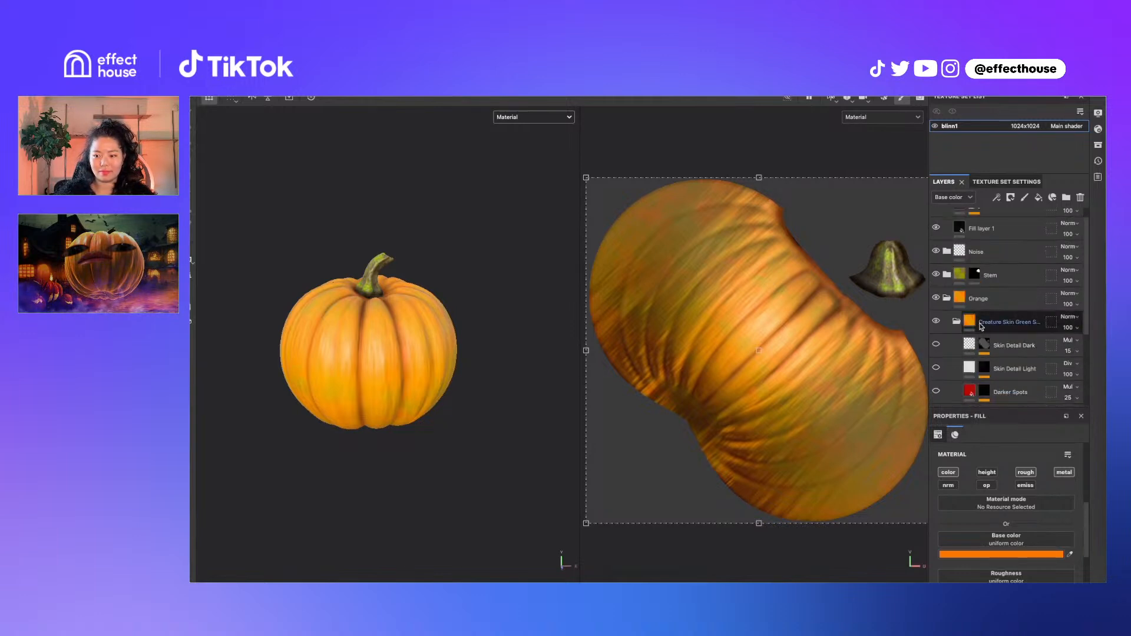
pyautogui.scroll(1, 975, 318)
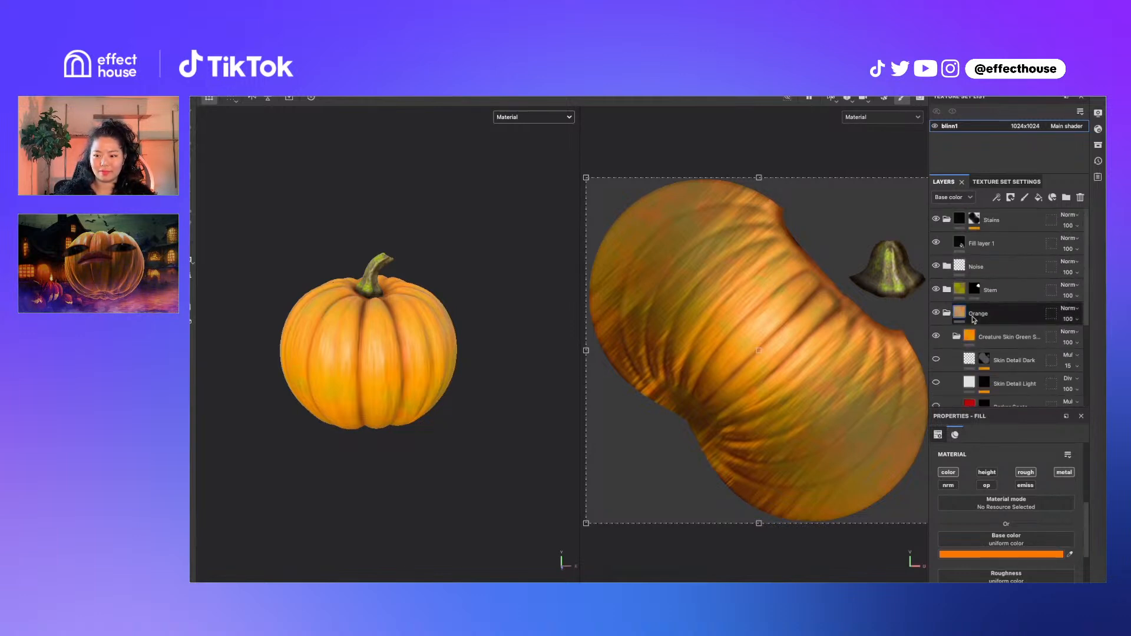
pyautogui.scroll(-6, 978, 321)
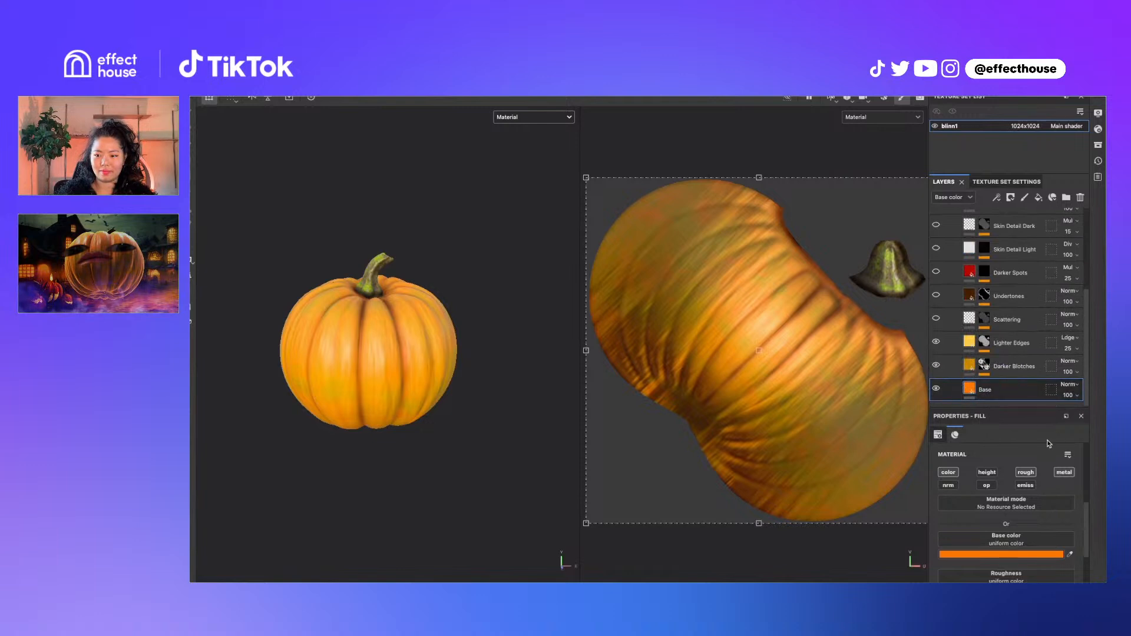
pyautogui.click(1013, 366)
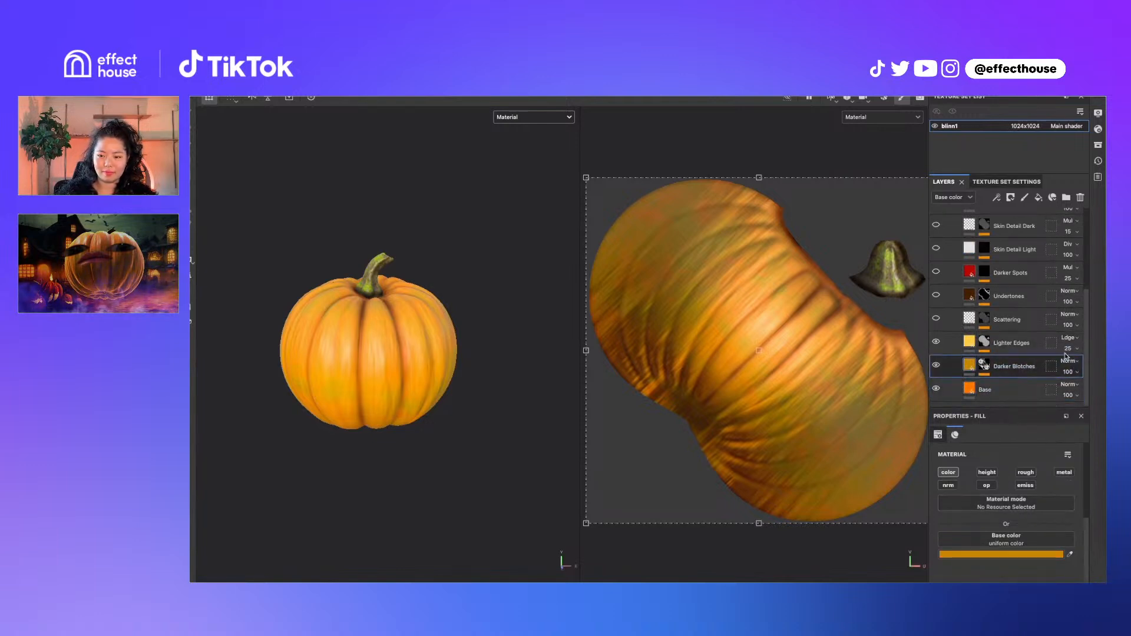
pyautogui.click(985, 365)
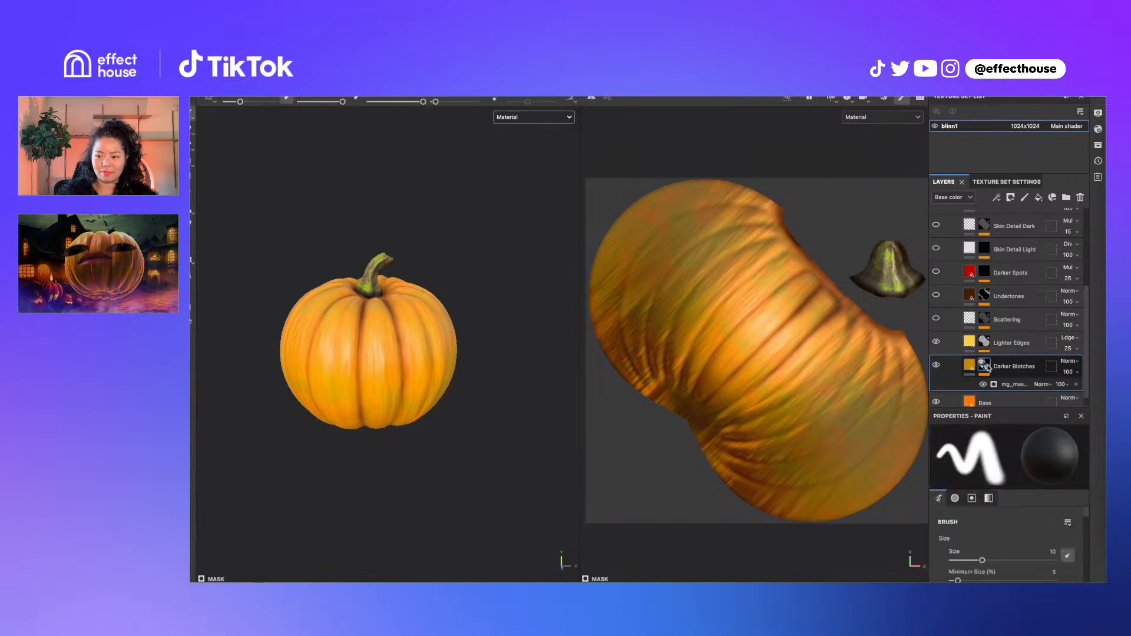
# Show base colour only and compare with Darker Blotches and Lighter Edges toggled
pyautogui.press('c')
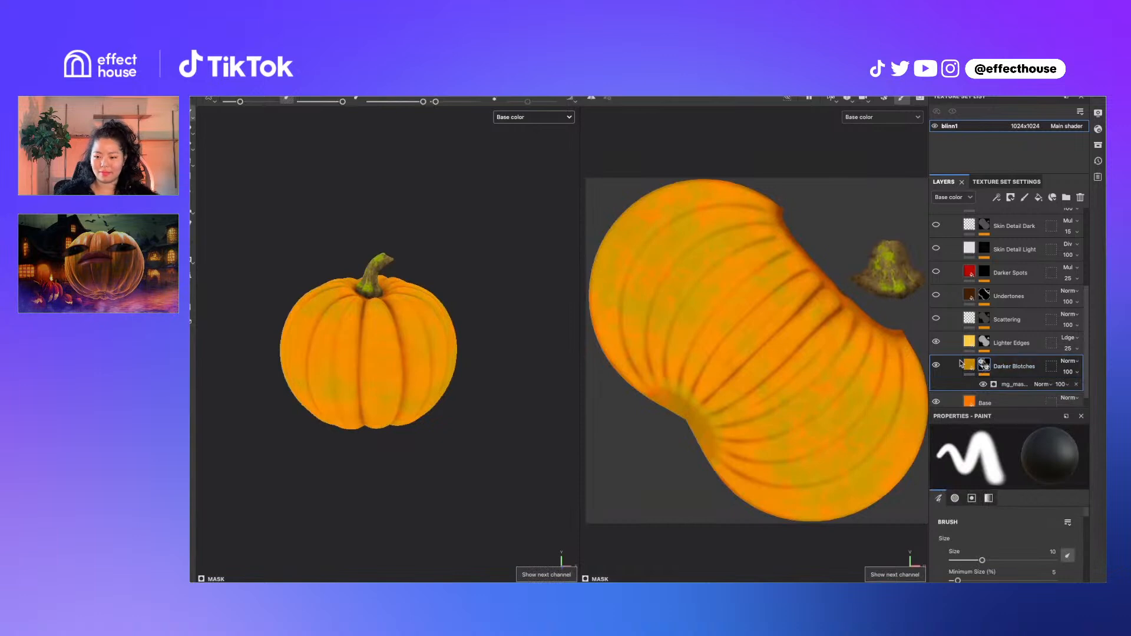
pyautogui.click(937, 366)
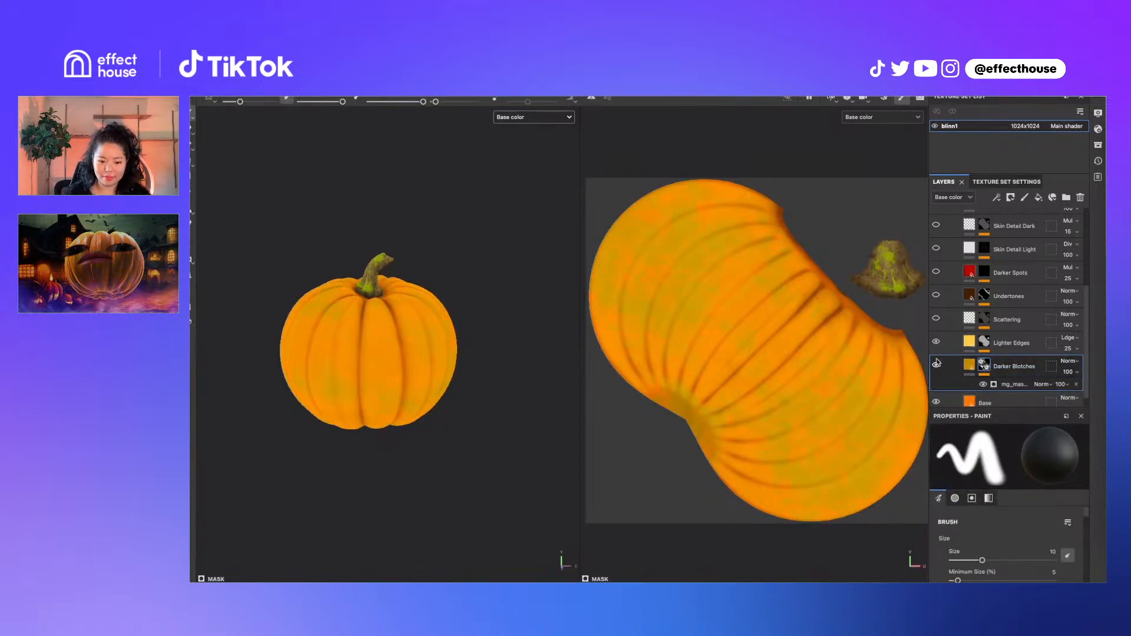
pyautogui.click(937, 342)
pyautogui.click(937, 342)
pyautogui.click(937, 343)
pyautogui.click(937, 342)
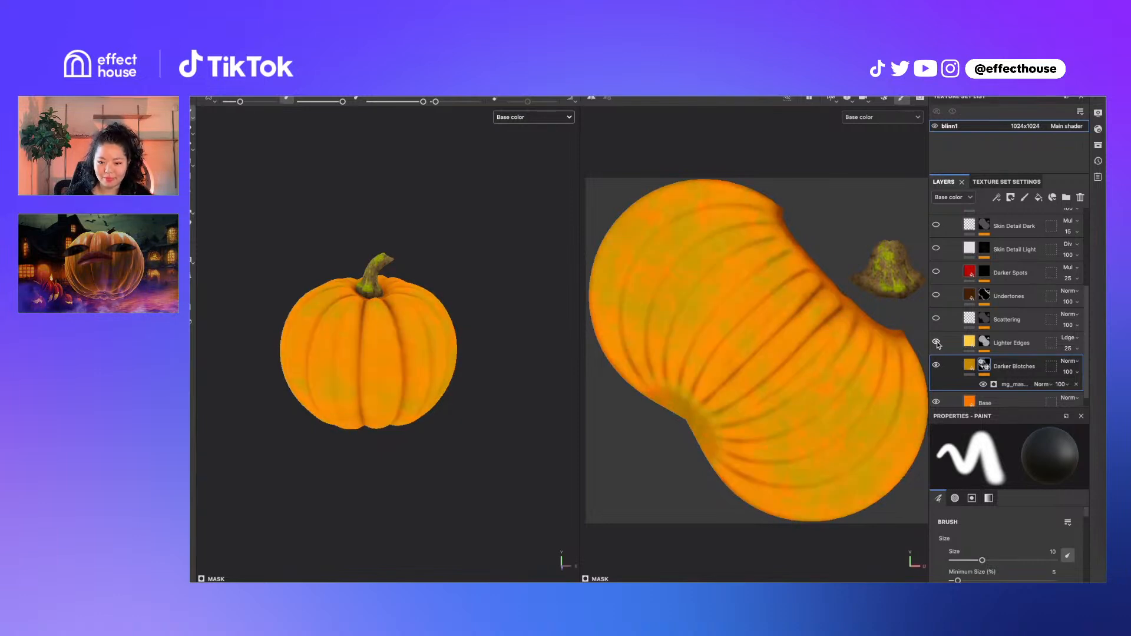
# Collapse Creature Skin and expand the Stem folder to list Brown, Plaque, Yellows, Green
pyautogui.click(956, 262)
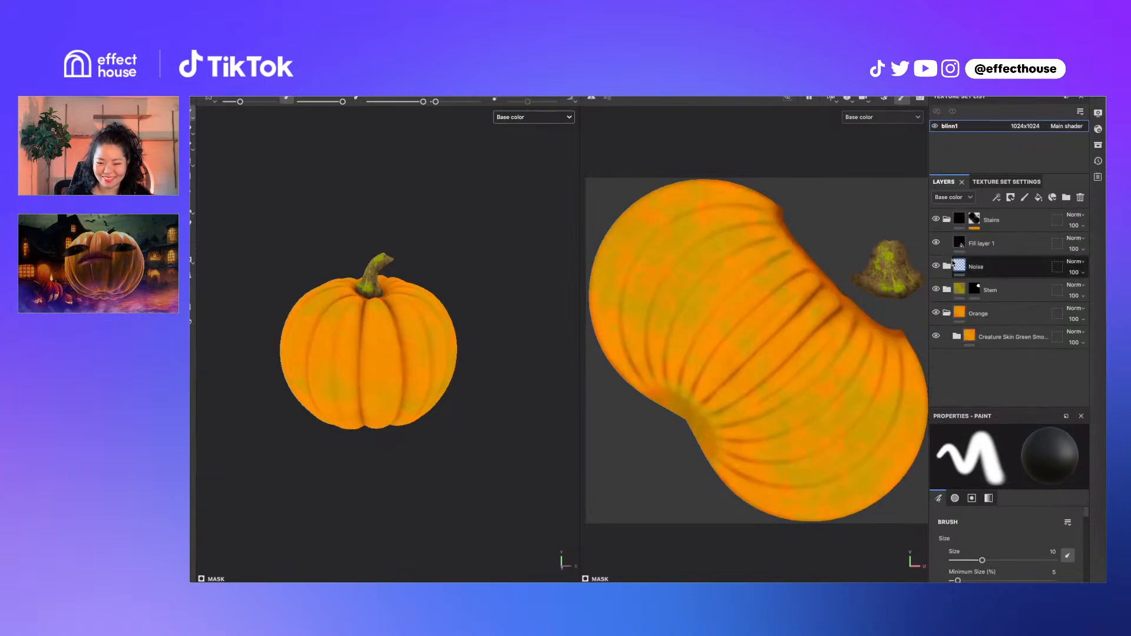
pyautogui.click(948, 290)
pyautogui.scroll(-2, 969, 320)
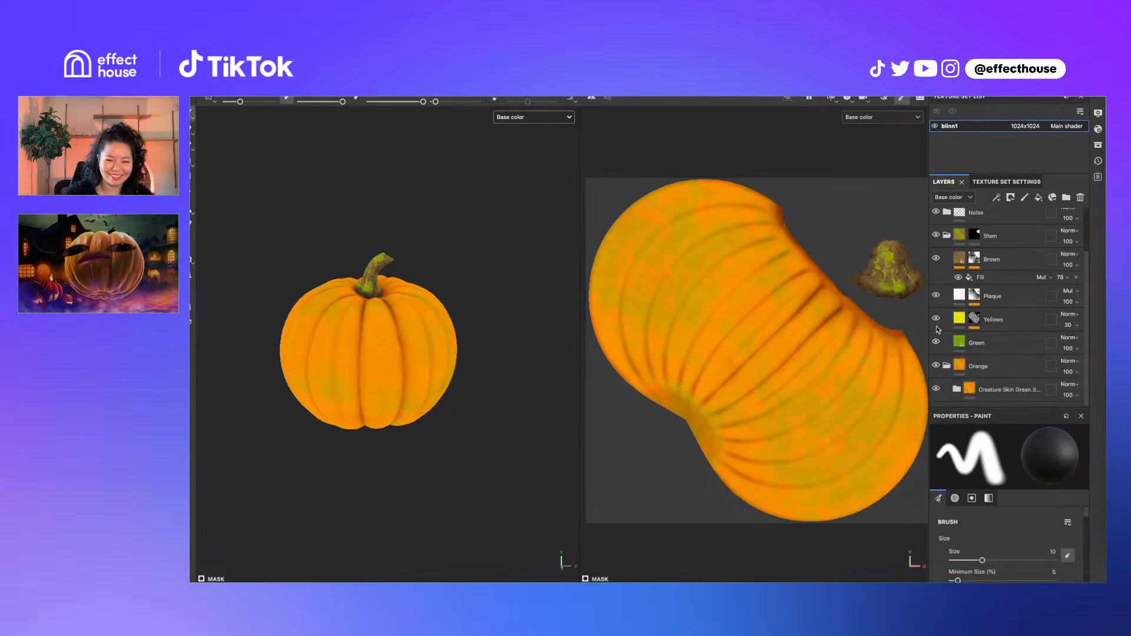
# Toggle the Green, Yellows and Brown stem layers on and off to compare them
pyautogui.click(936, 343)
pyautogui.click(936, 343)
pyautogui.scroll(5, 302, 258)
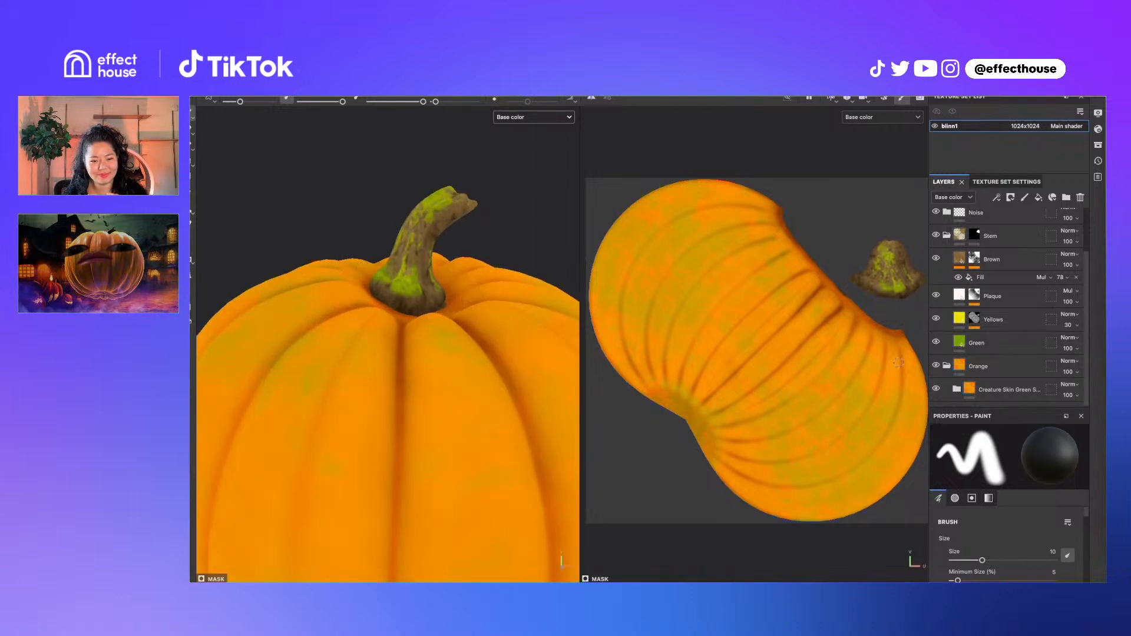
pyautogui.click(937, 343)
pyautogui.click(937, 343)
pyautogui.click(936, 319)
pyautogui.click(936, 319)
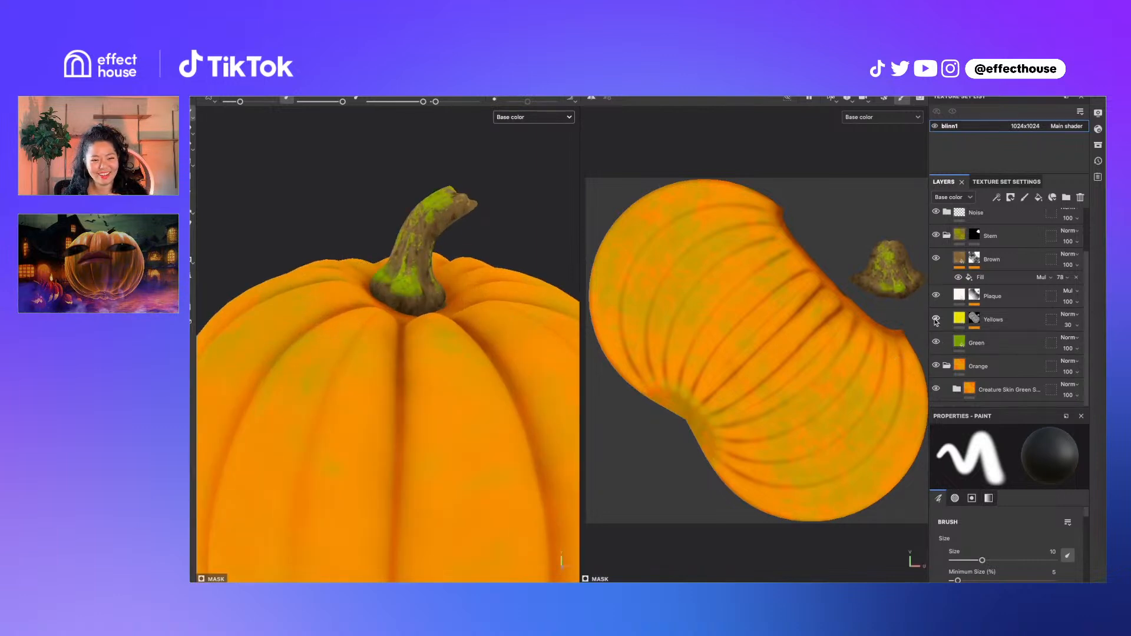
pyautogui.click(936, 319)
pyautogui.click(937, 318)
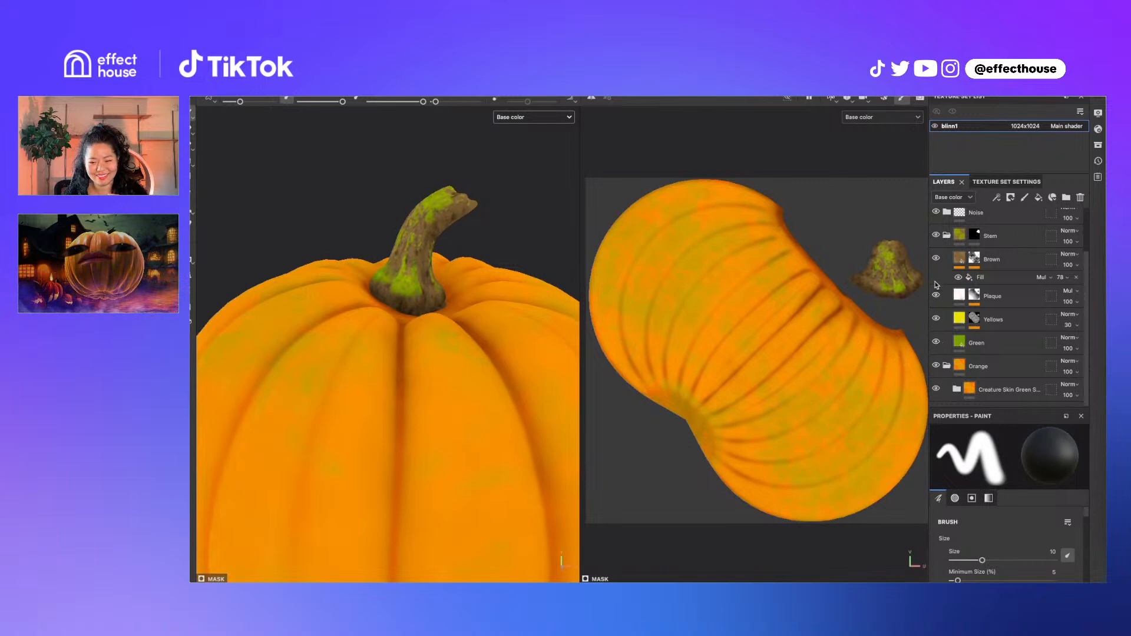
pyautogui.click(937, 259)
pyautogui.click(937, 259)
pyautogui.click(936, 259)
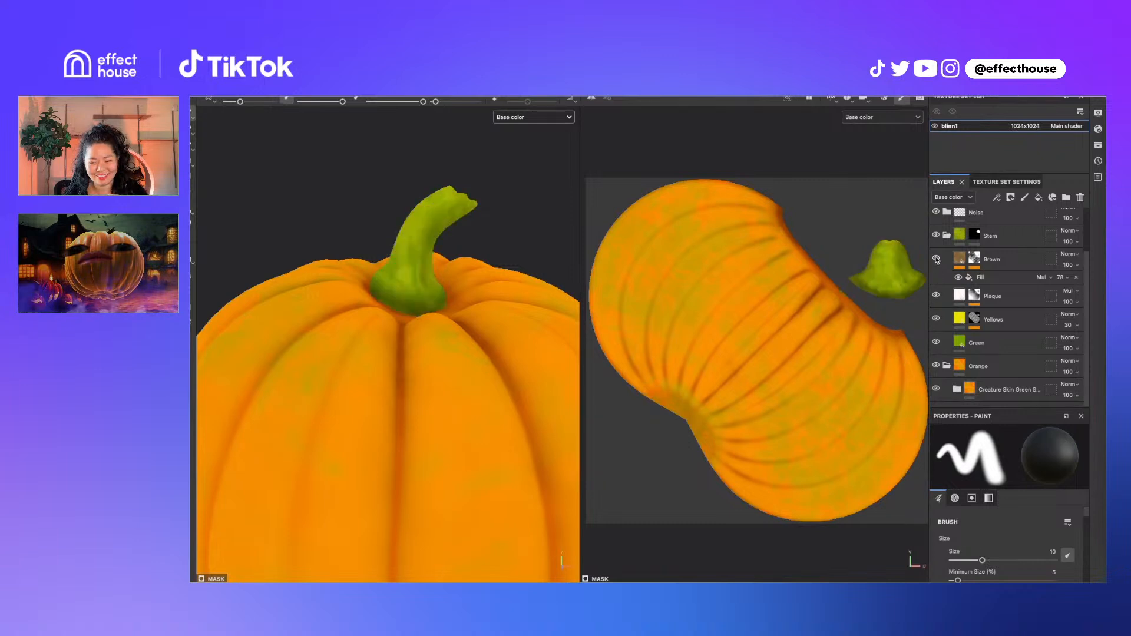
pyautogui.click(936, 259)
pyautogui.click(994, 266)
# Inspect Brown's mg_dirt mask generator, then collapse and select the Stem group
pyautogui.click(975, 258)
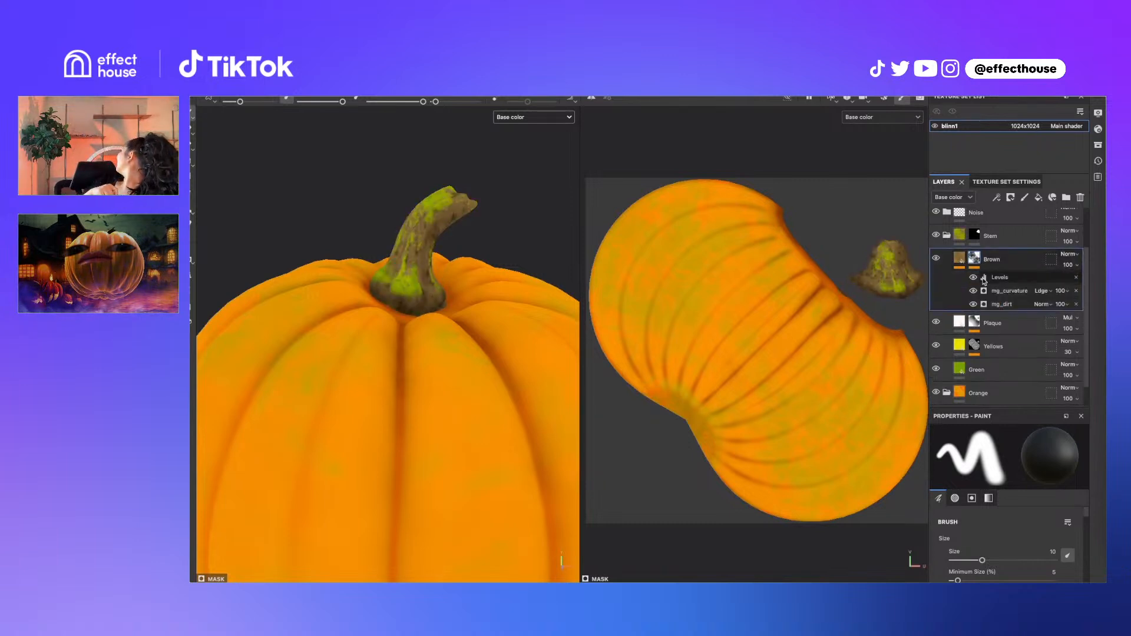
pyautogui.click(1007, 303)
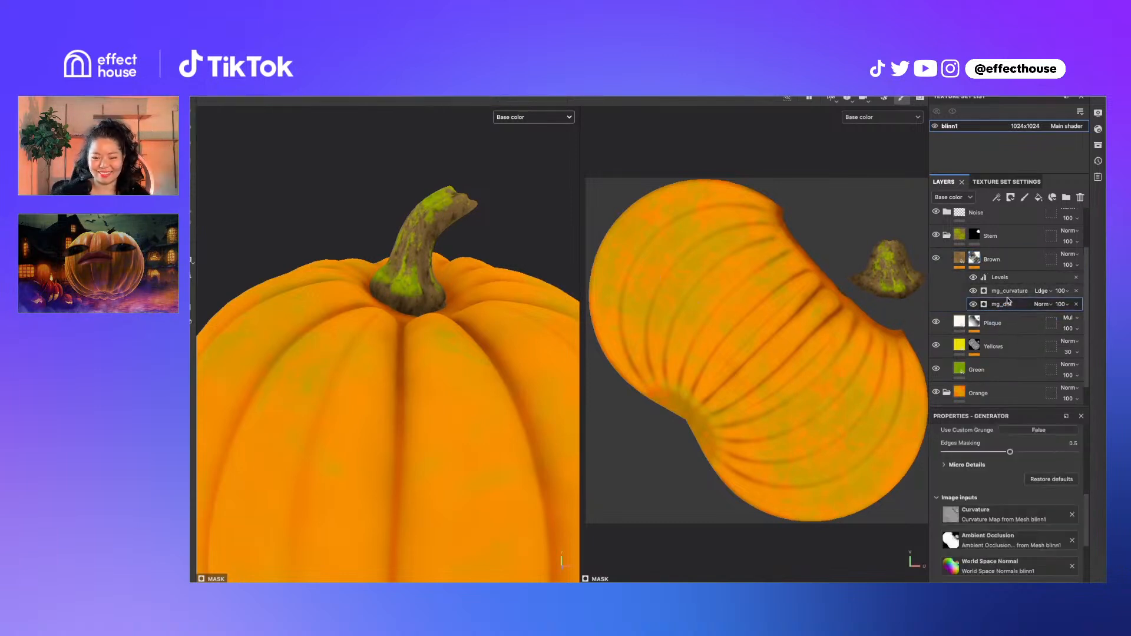
pyautogui.click(992, 260)
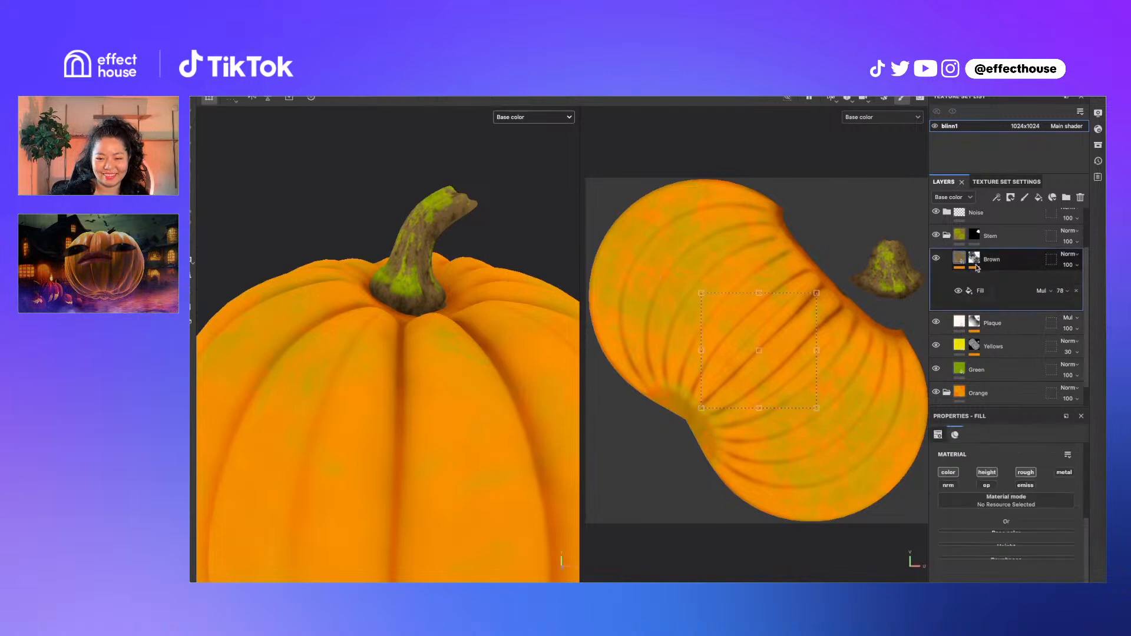
pyautogui.scroll(2, 986, 283)
pyautogui.click(949, 290)
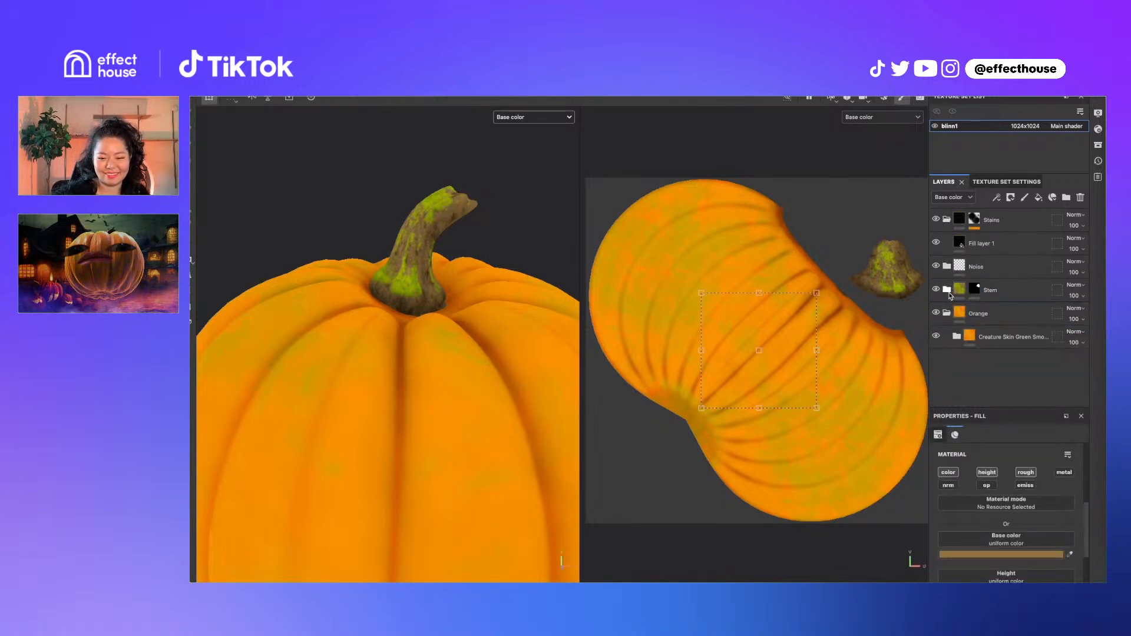
pyautogui.click(953, 293)
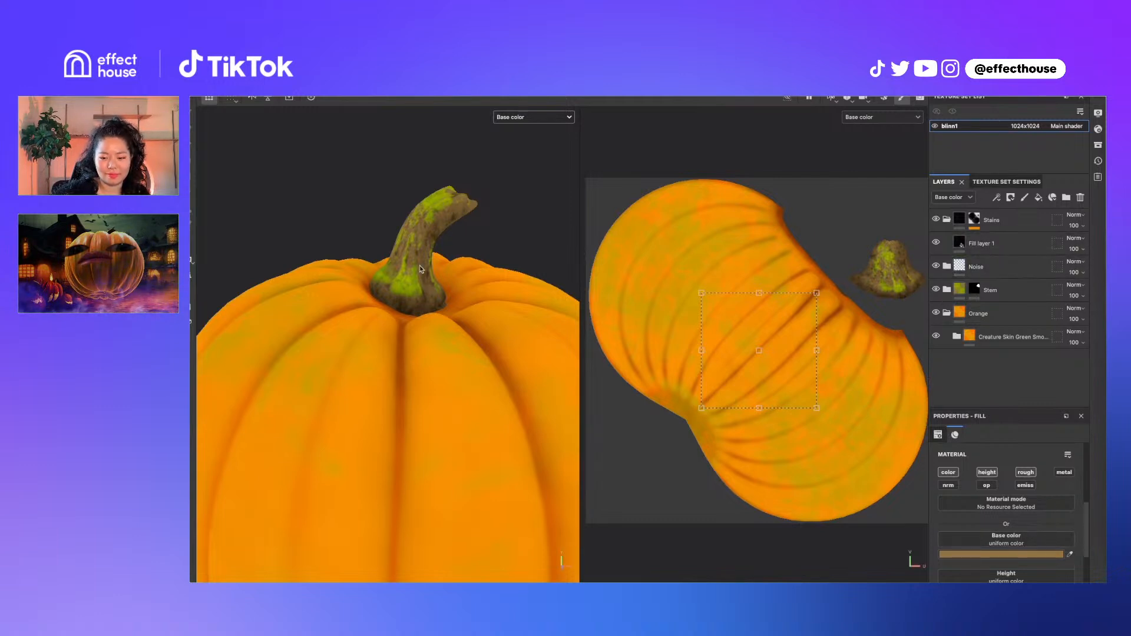
# Compare with Stains toggled, then return to full Material view and rotate the pumpkin
pyautogui.scroll(5, 420, 269)
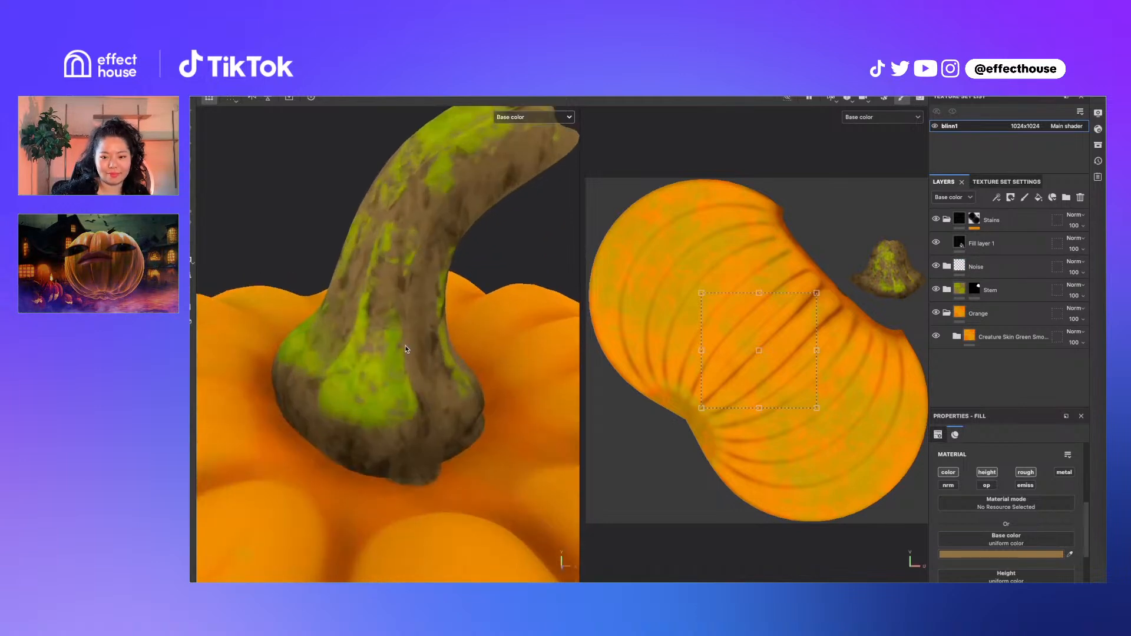
pyautogui.scroll(-8, 375, 415)
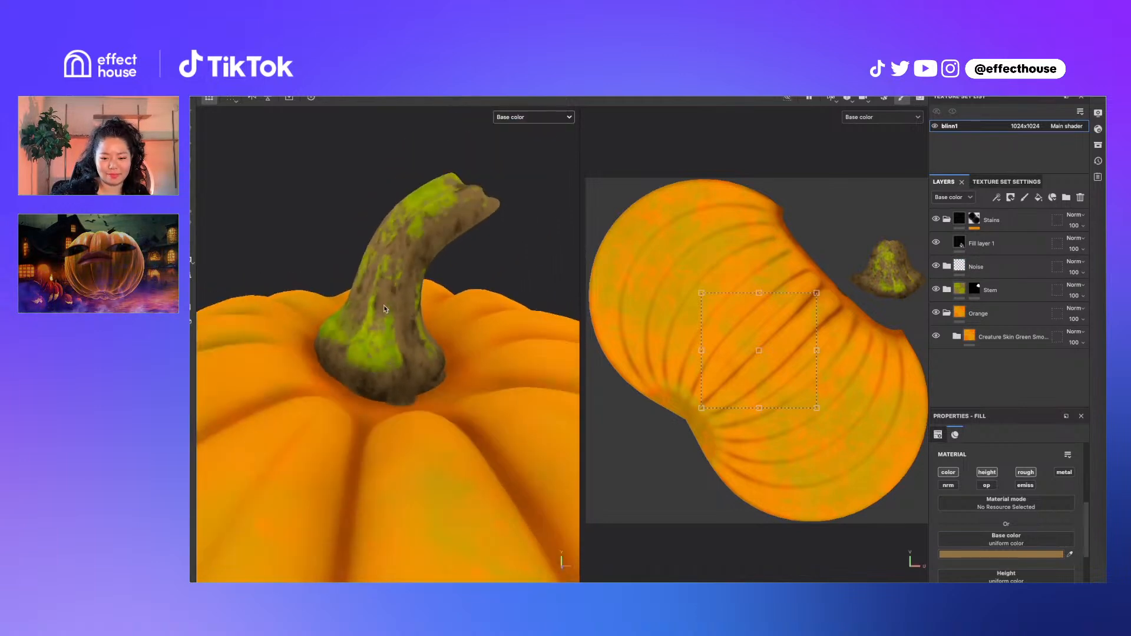
pyautogui.scroll(10, 386, 333)
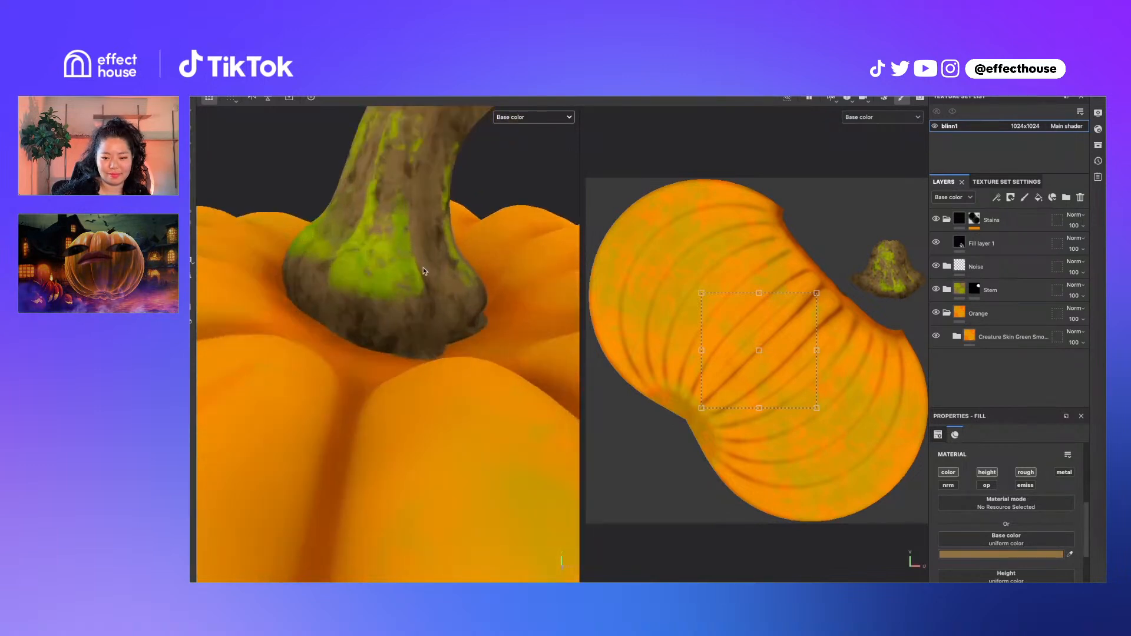
pyautogui.scroll(-8, 423, 271)
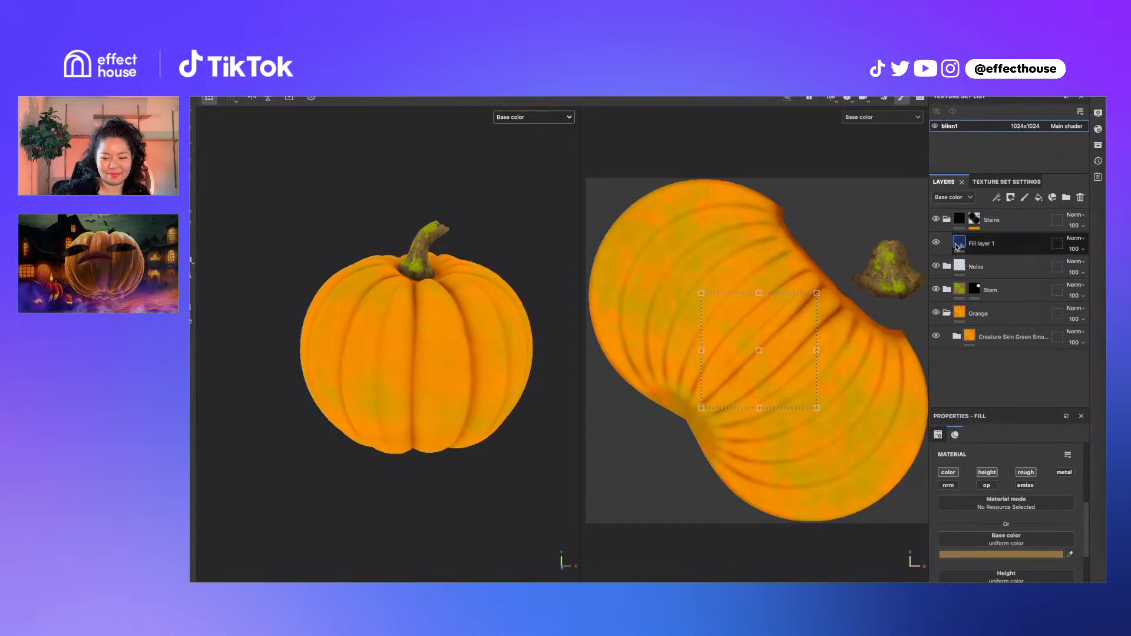
pyautogui.click(937, 219)
pyautogui.click(937, 220)
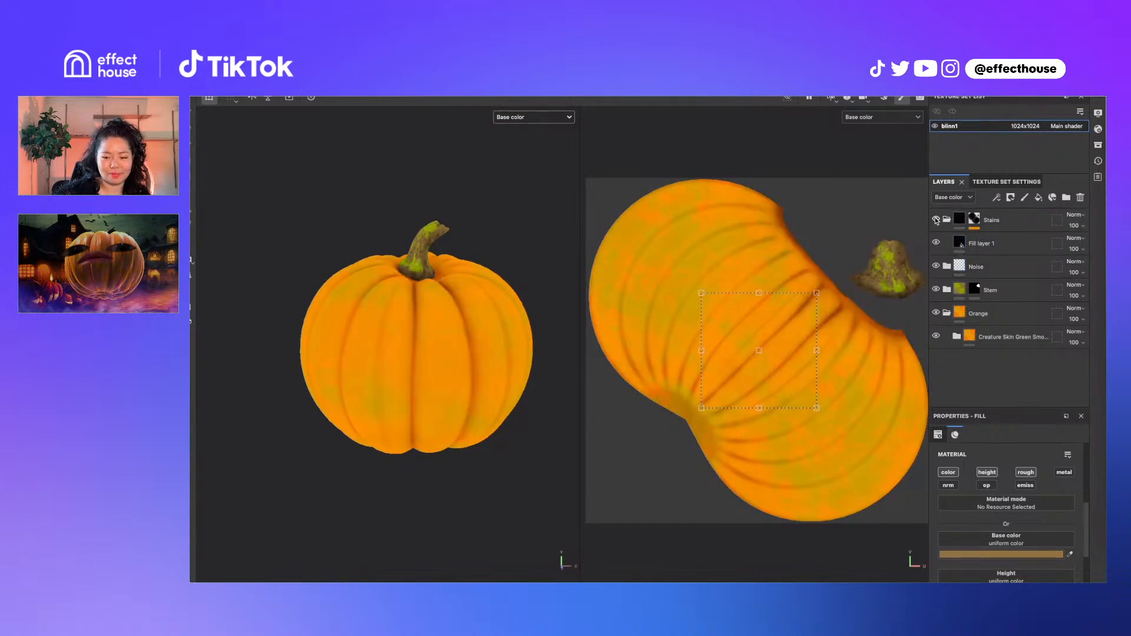
pyautogui.click(936, 219)
pyautogui.click(936, 220)
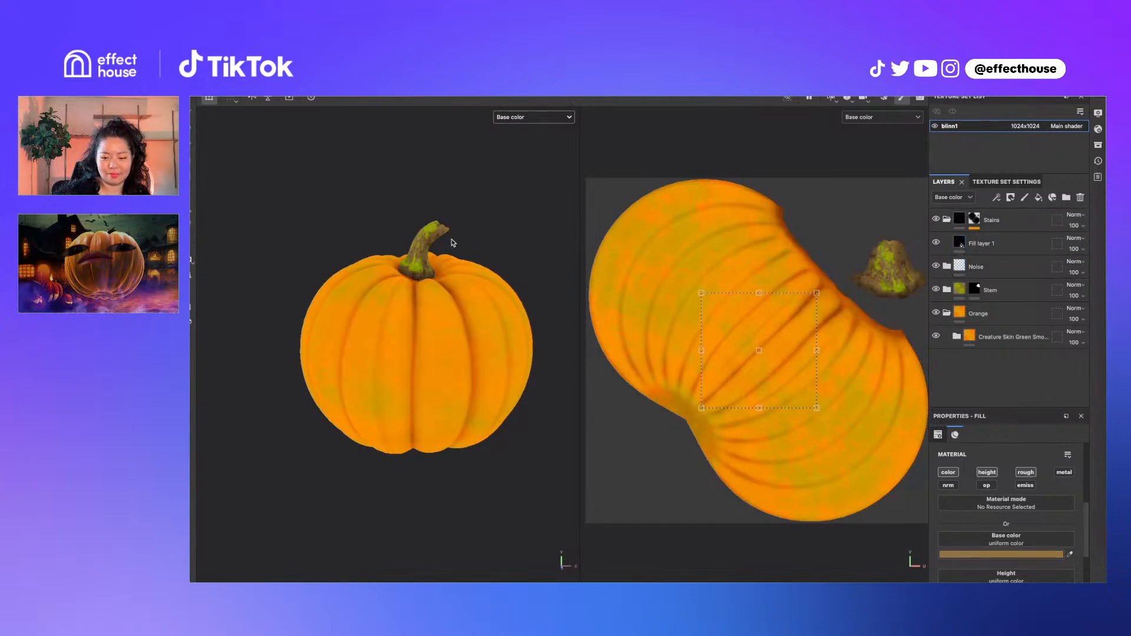
pyautogui.press('m')
pyautogui.keyDown('alt'); pyautogui.moveTo(478, 296); pyautogui.dragTo(406, 262); pyautogui.keyUp('alt')
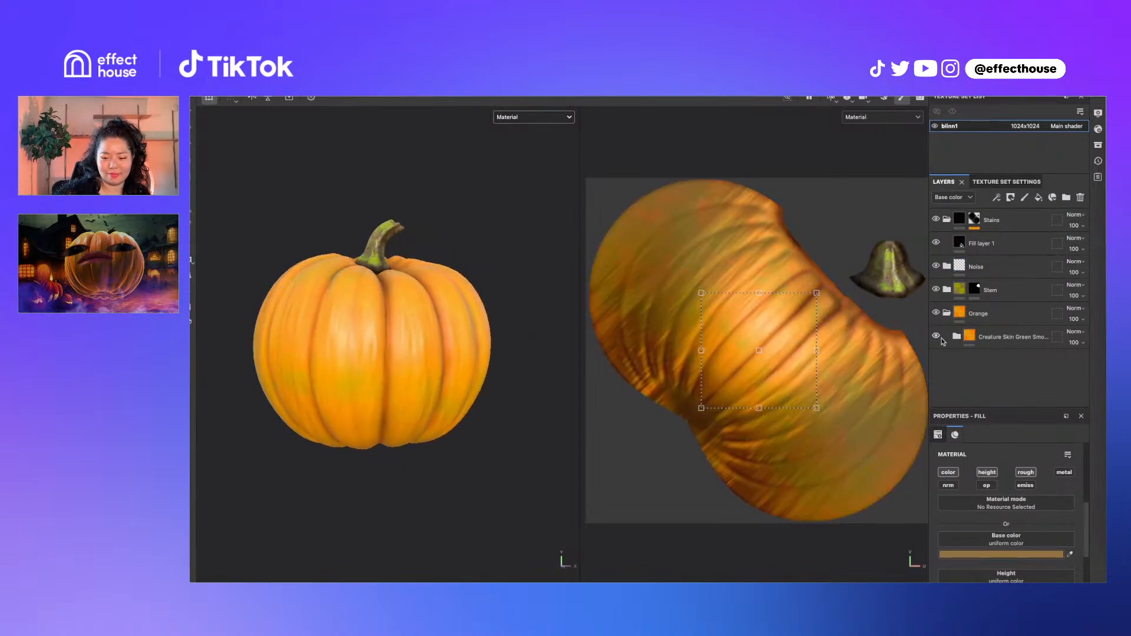
pyautogui.click(948, 312)
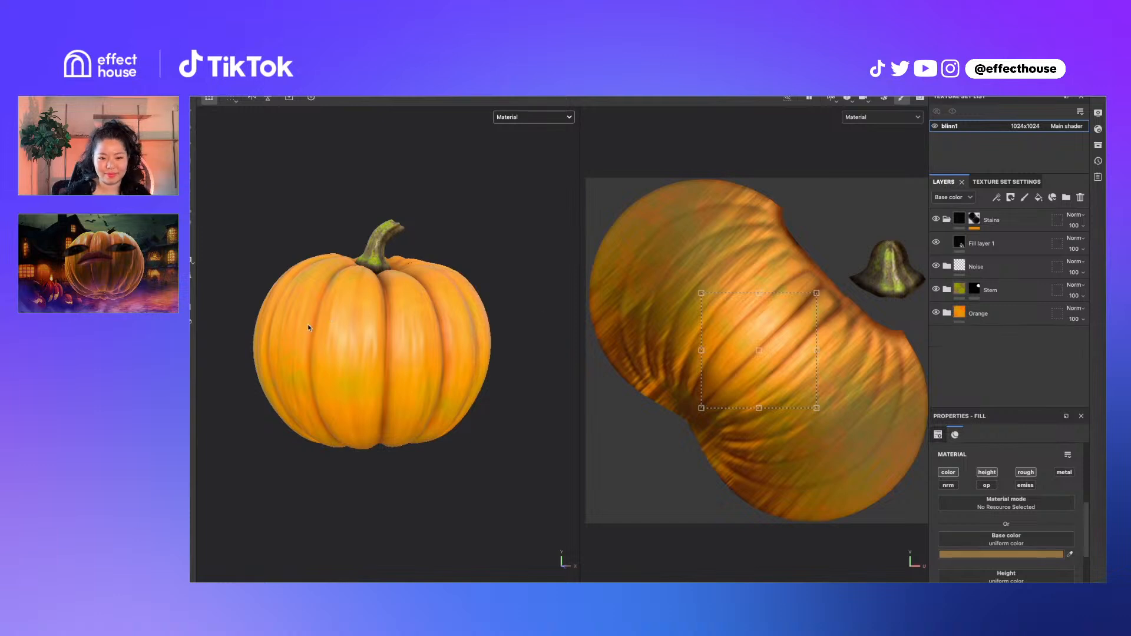
pyautogui.click(287, 70)
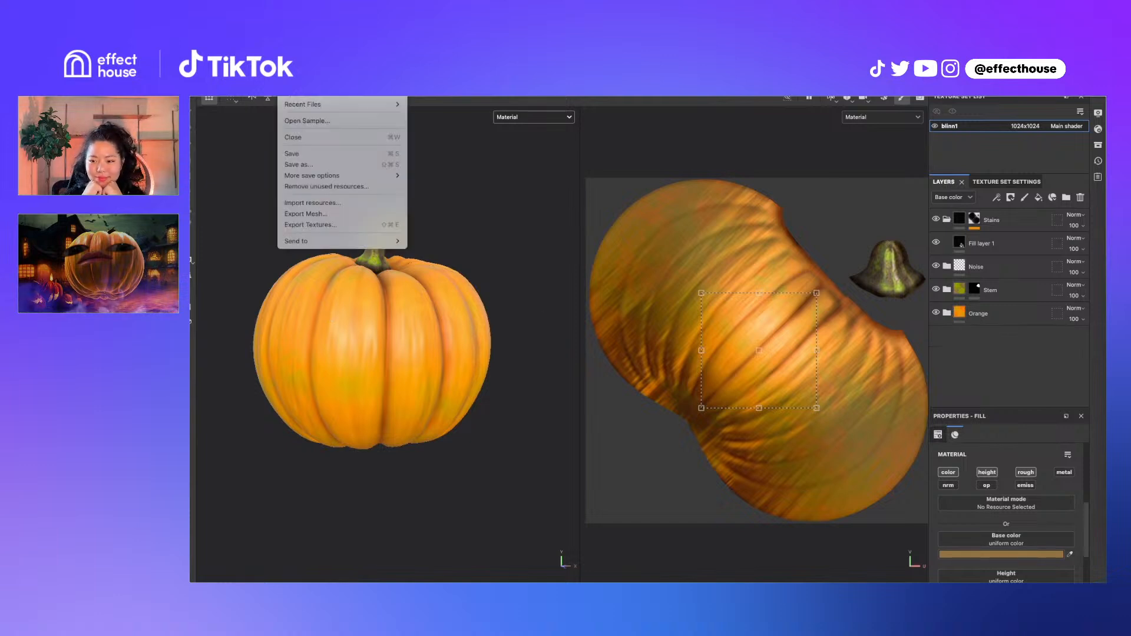
pyautogui.click(323, 225)
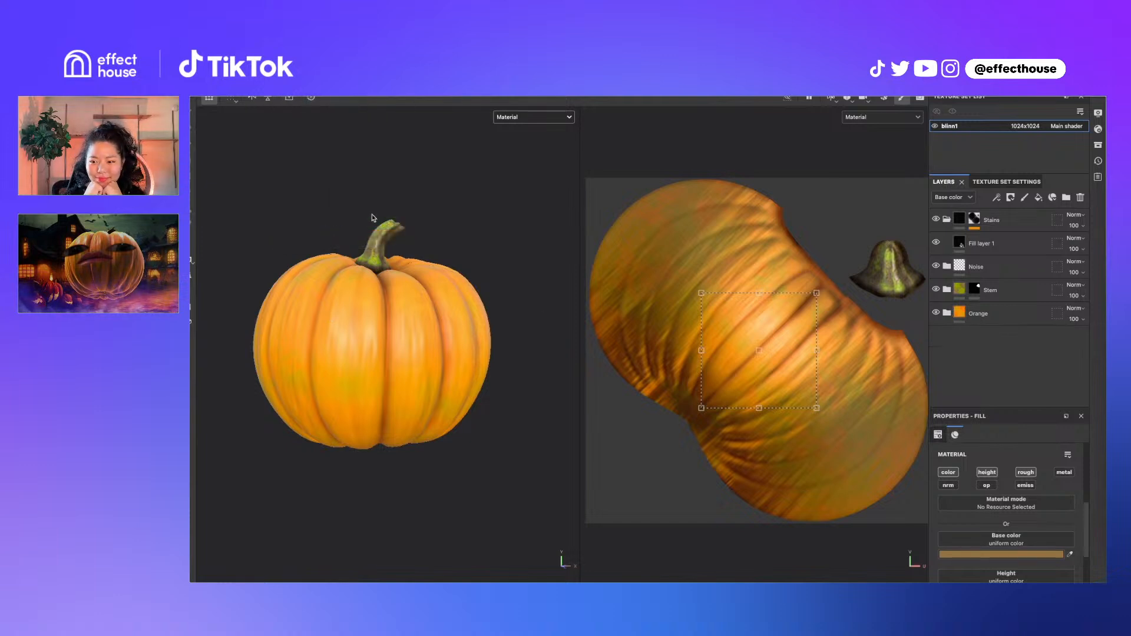
pyautogui.click(427, 196)
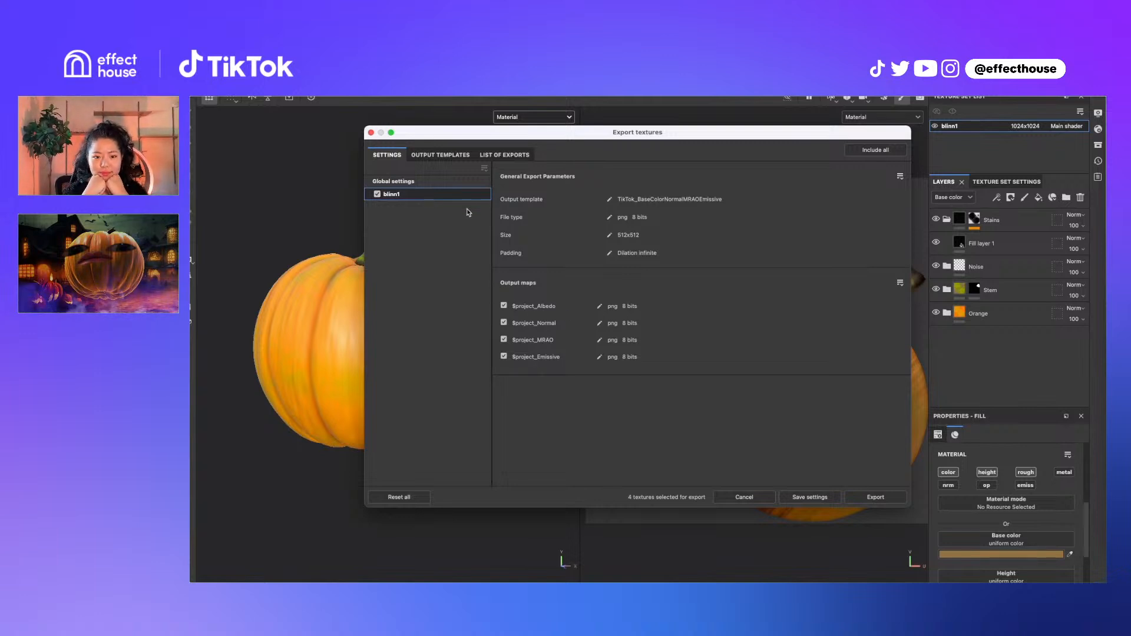
pyautogui.click(449, 157)
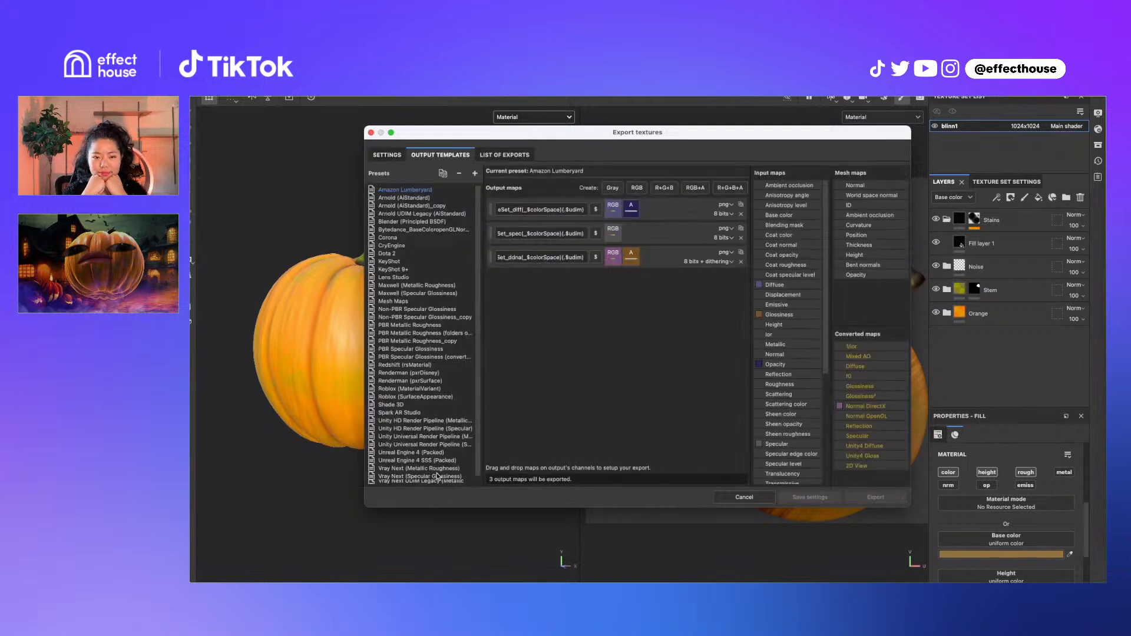
pyautogui.scroll(-1, 438, 474)
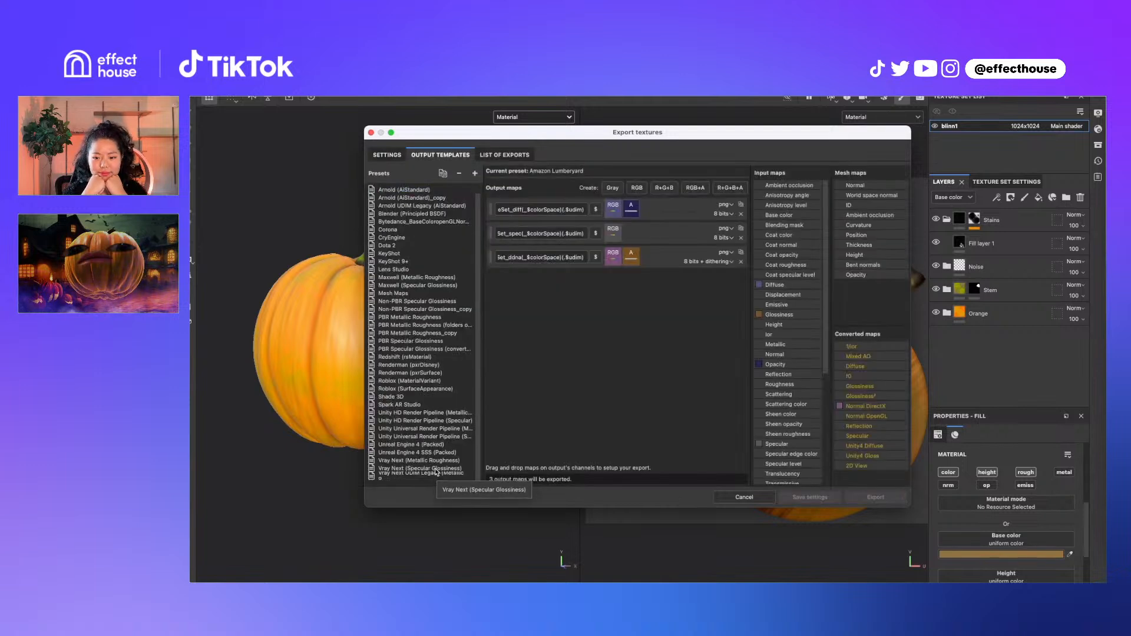
pyautogui.scroll(1, 436, 472)
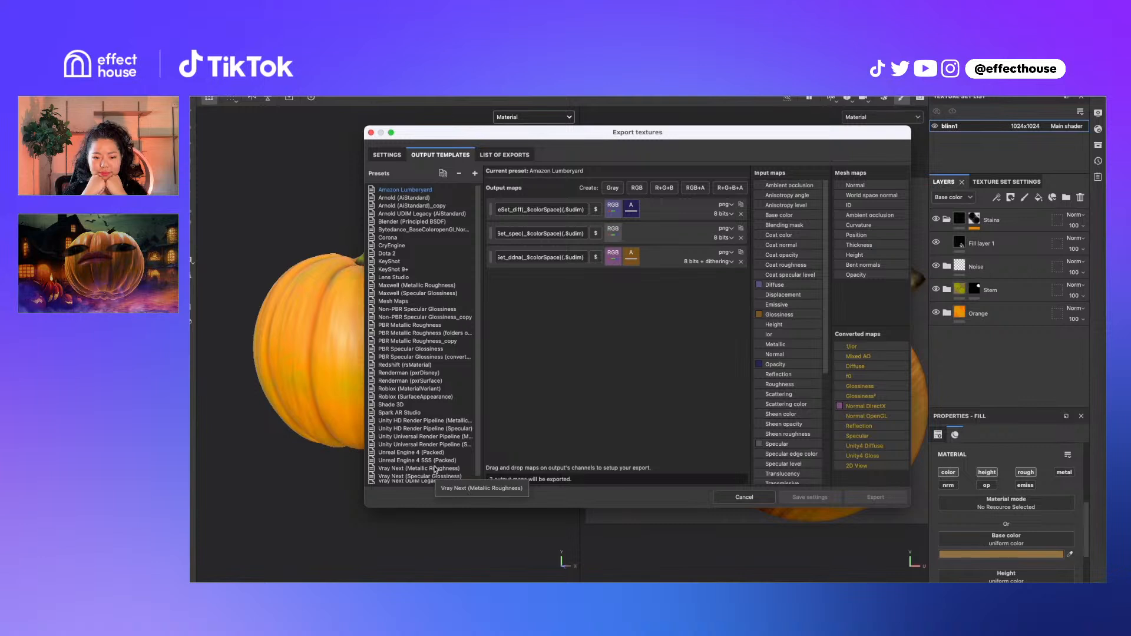
pyautogui.click(432, 229)
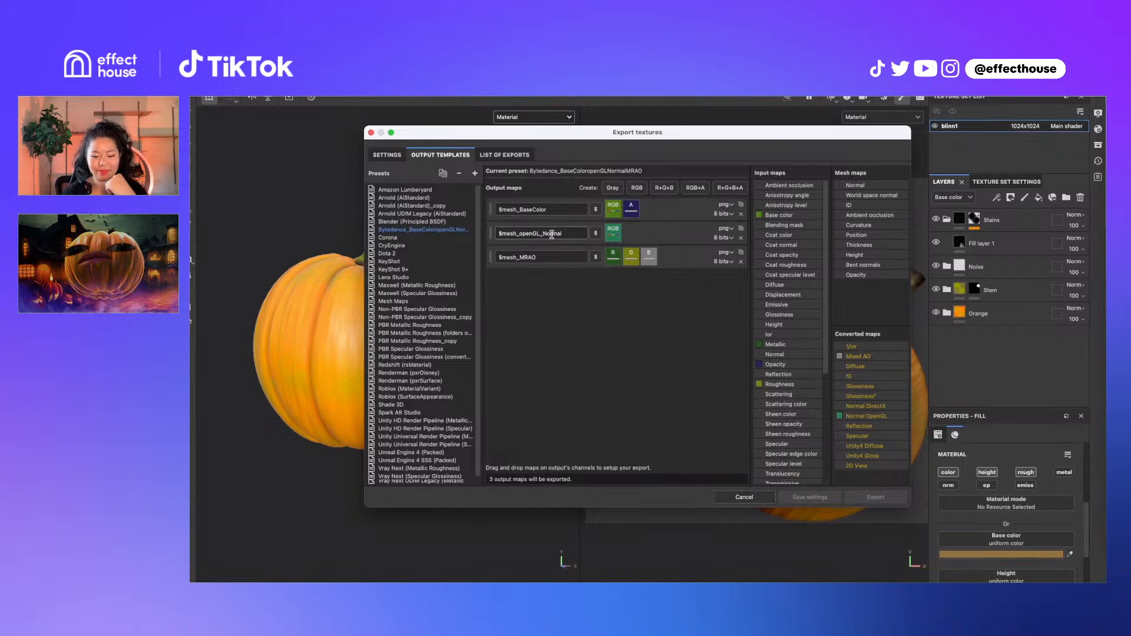
pyautogui.click(744, 496)
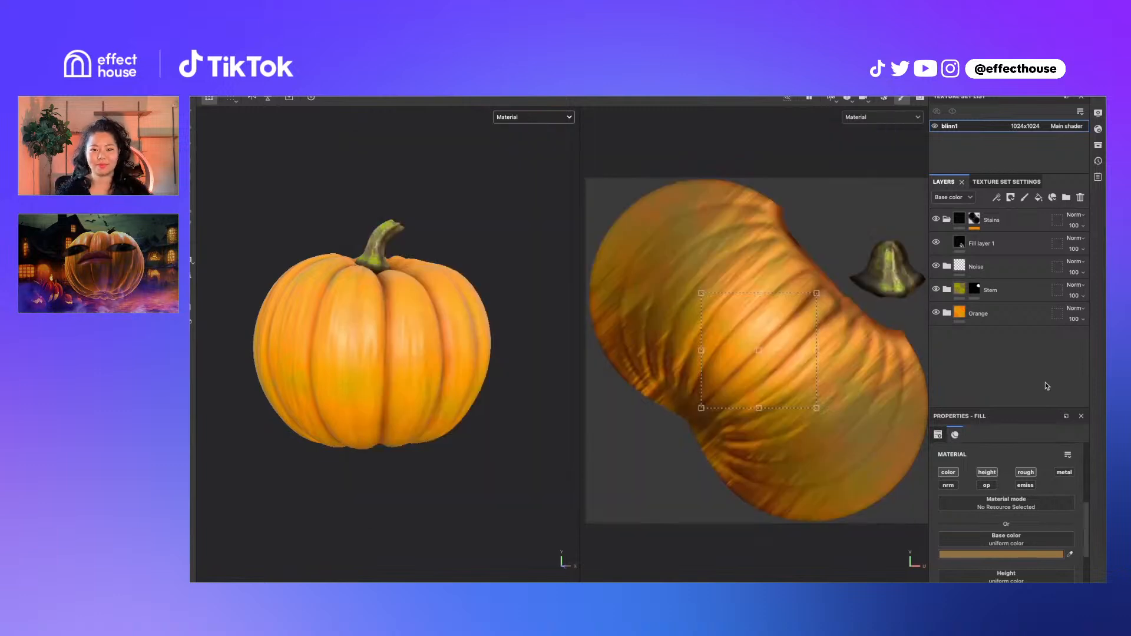
# Cycle the viewport channels with C until Roughness shows in both 3D and UV views
pyautogui.press('c')
pyautogui.press('c')
pyautogui.press('c')
pyautogui.press('c')
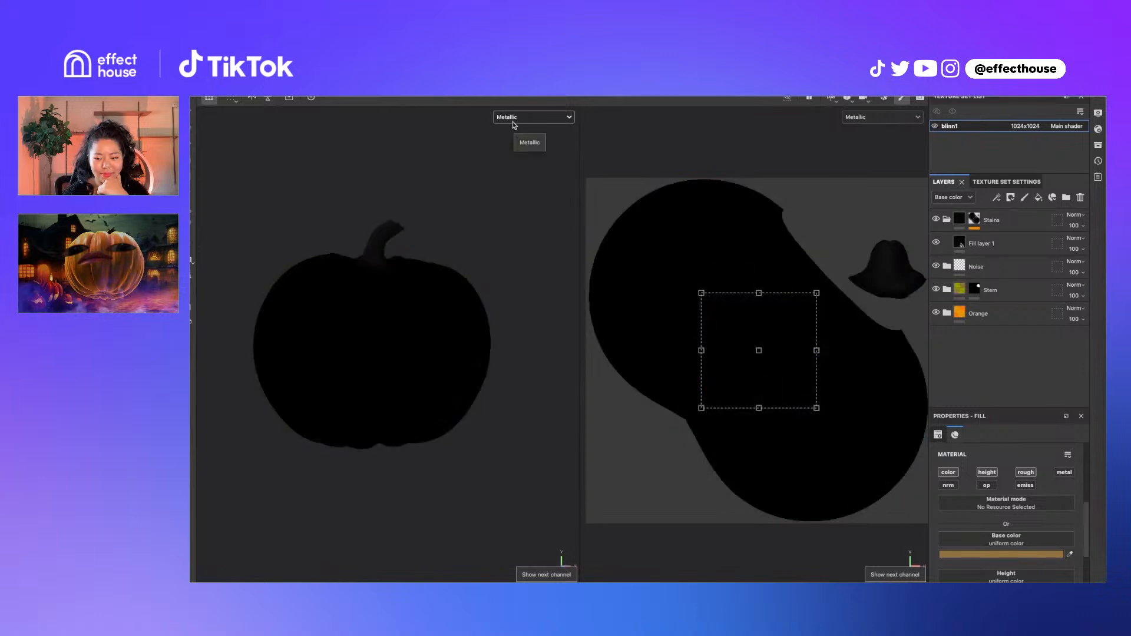
pyautogui.press('c')
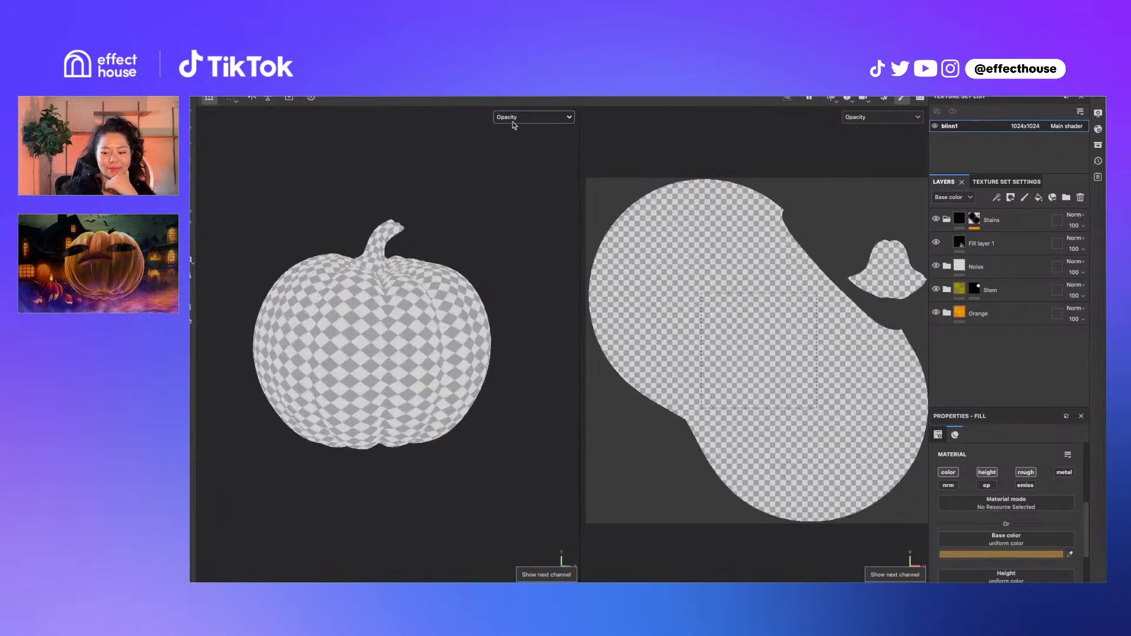
pyautogui.press('c')
pyautogui.press('c')
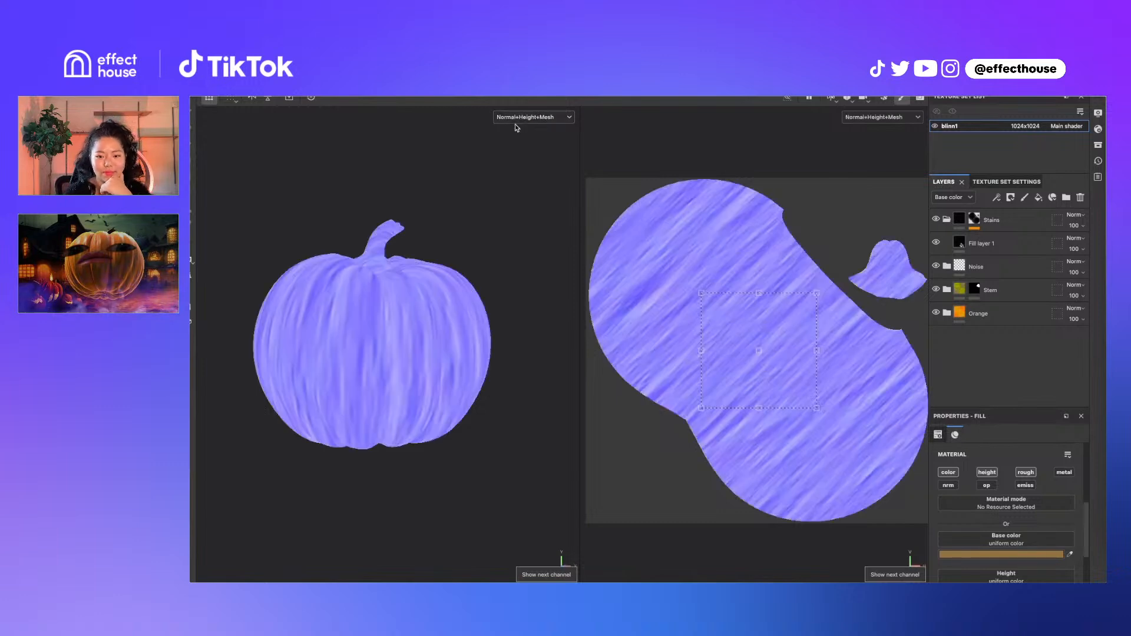
pyautogui.press('c')
pyautogui.press('c')
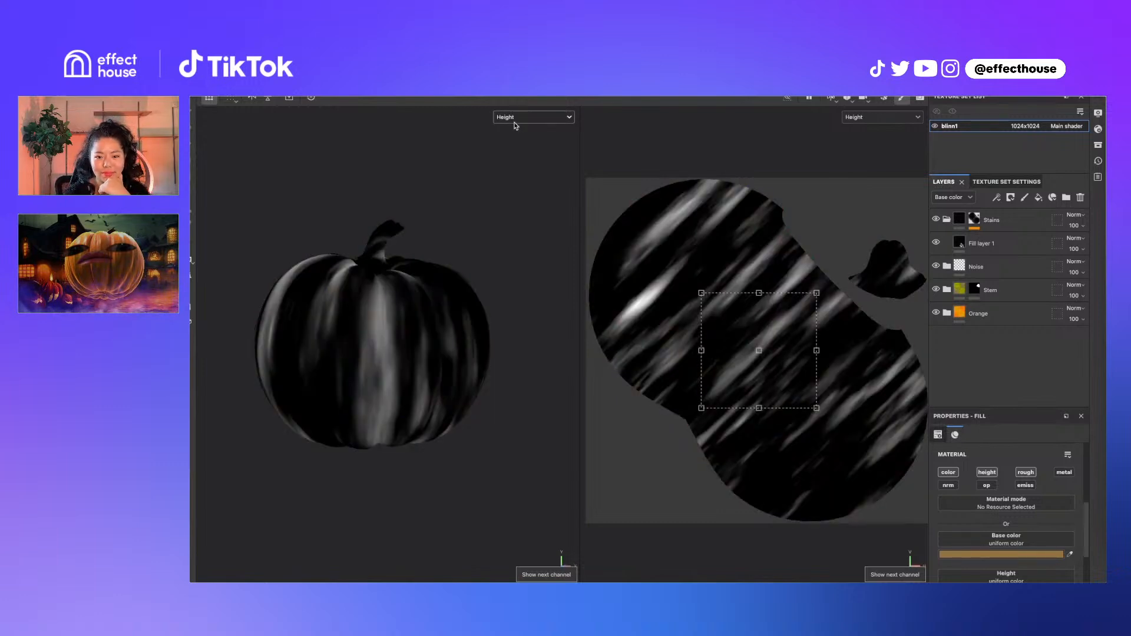
pyautogui.press('c')
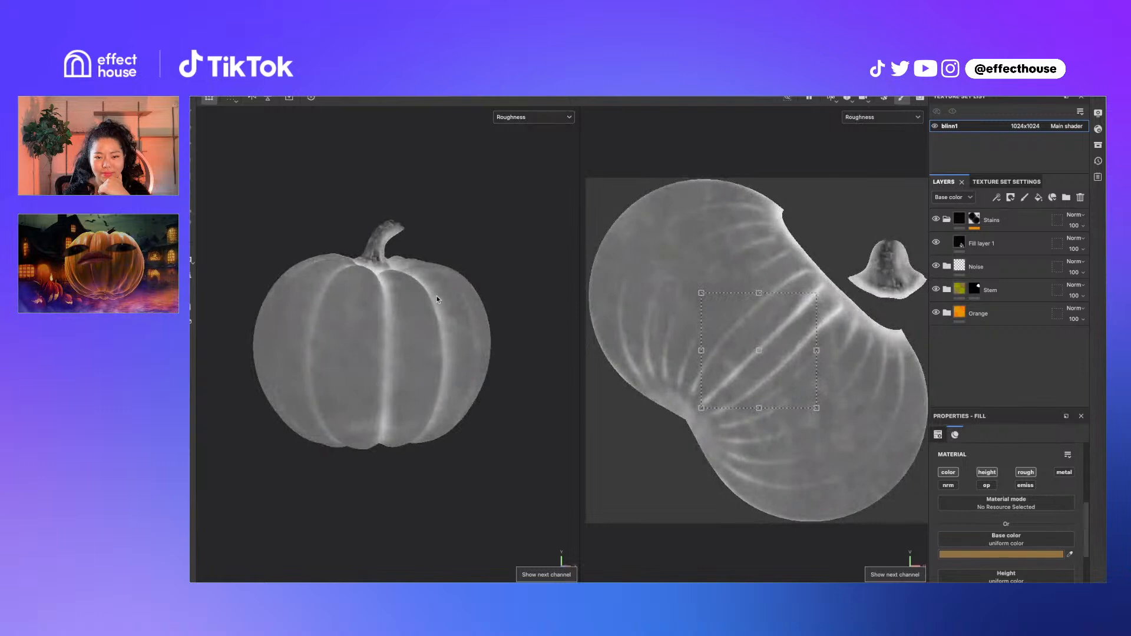
pyautogui.press('c')
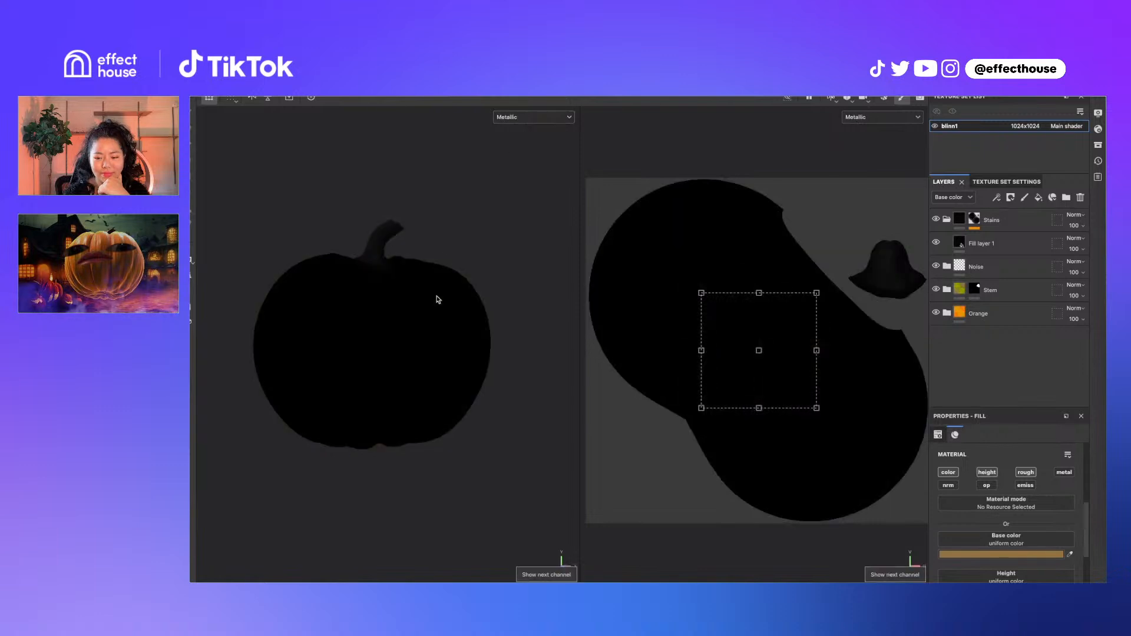
pyautogui.press('c')
pyautogui.press('c')
pyautogui.press('c')
pyautogui.press('c')
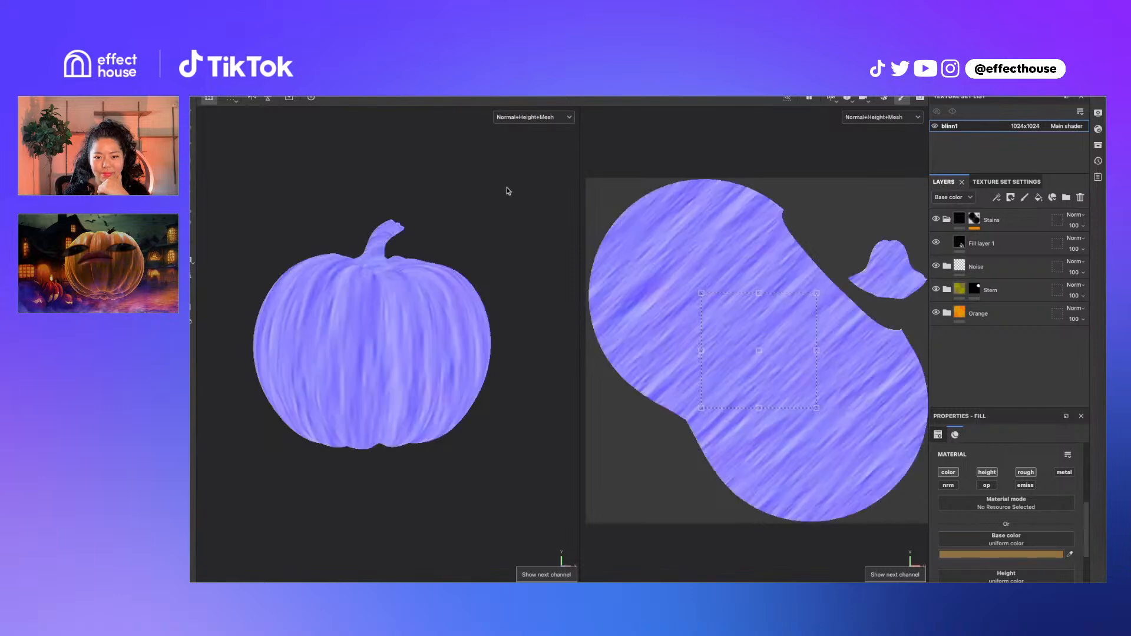
pyautogui.press('c')
pyautogui.press('c')
pyautogui.press('c')
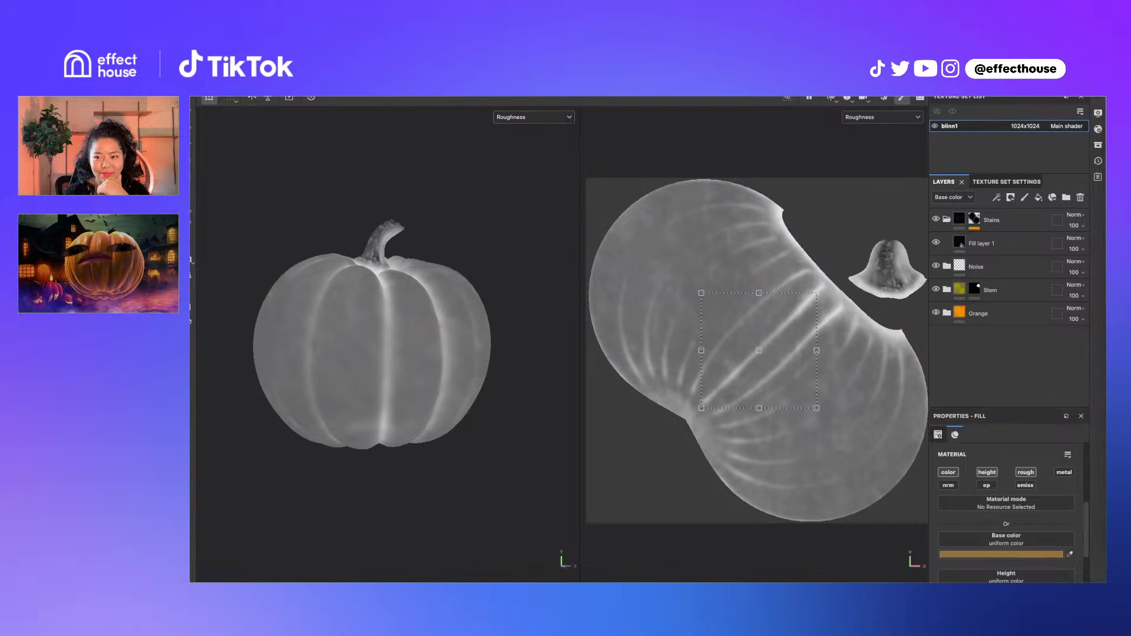
# Open and dismiss the File menu, then bring the Pumpkin_MRAO.jpeg image into view
pyautogui.click(288, 71)
pyautogui.click(1081, 116)
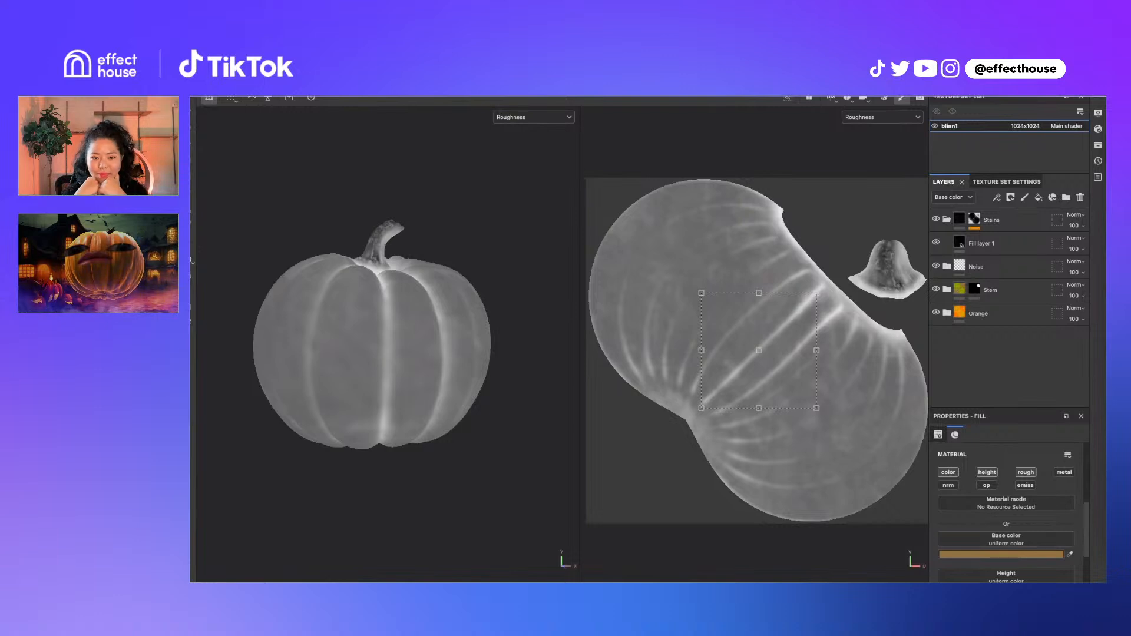
pyautogui.moveTo(825, 580); pyautogui.dragTo(566, 179)
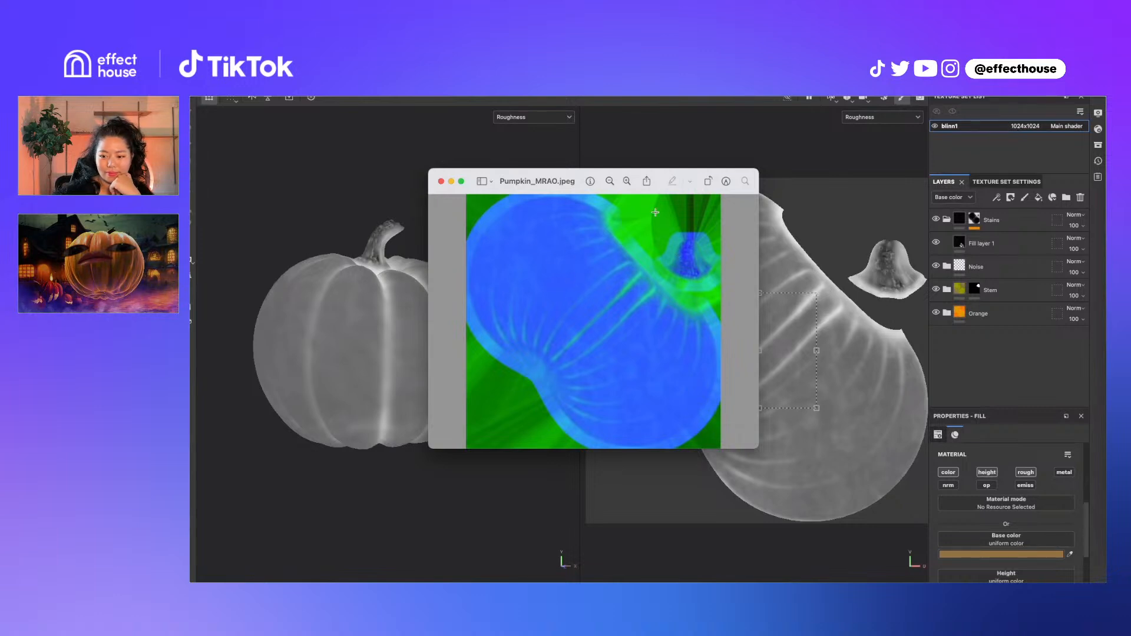
pyautogui.click(441, 181)
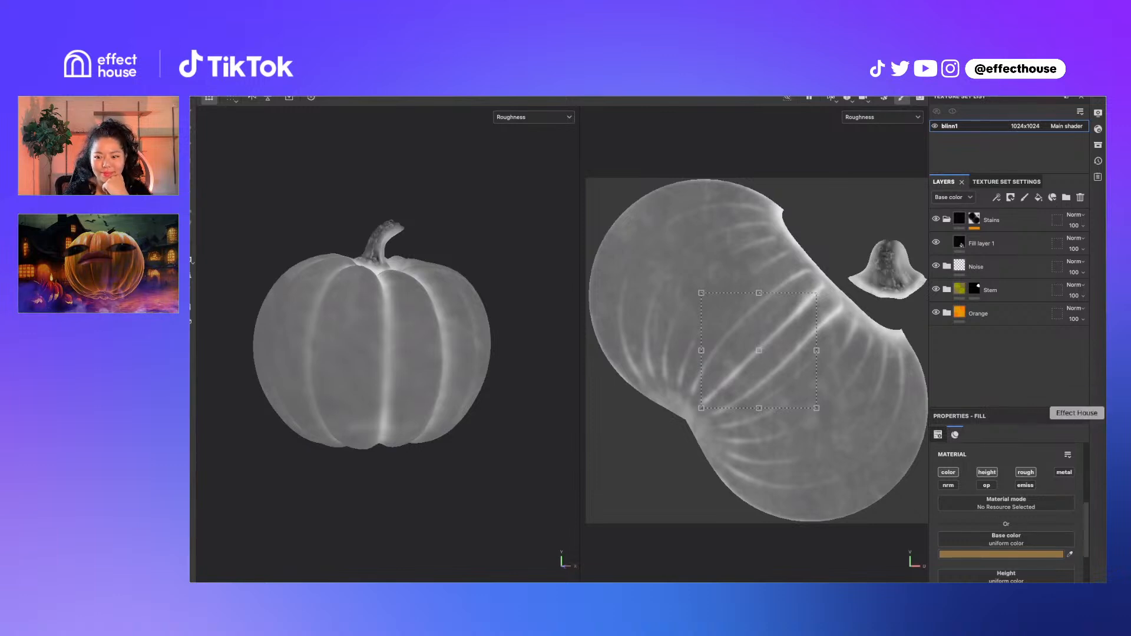
# In Effect House, set the Unlit material's Albedo Color to pink #D06C6C
pyautogui.click(1106, 413)
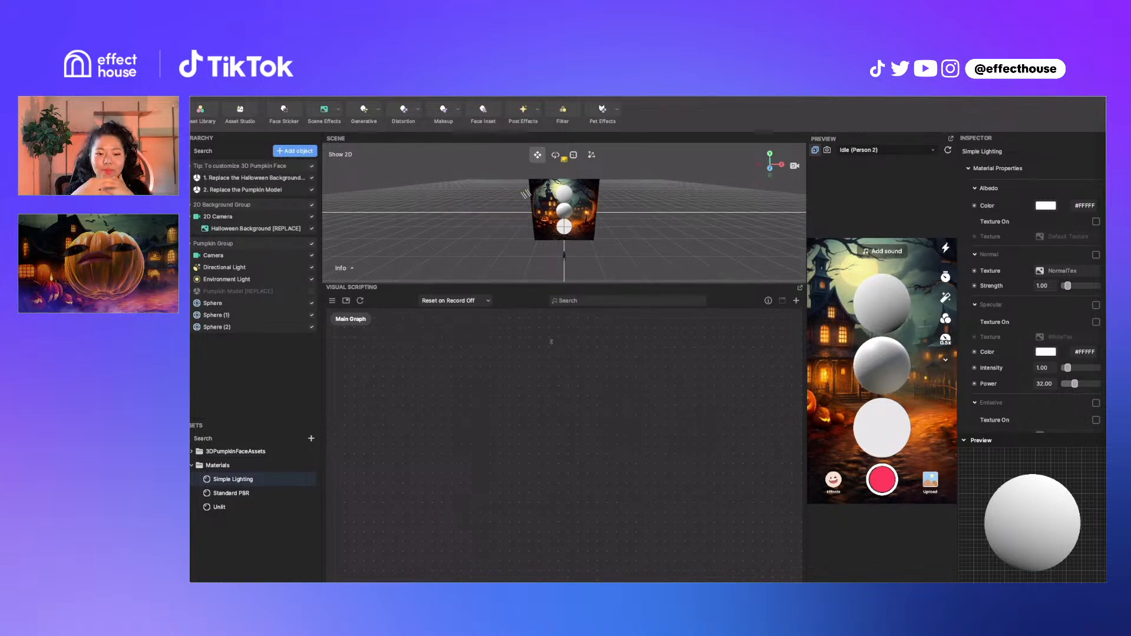
pyautogui.moveTo(555, 281); pyautogui.dragTo(547, 400)
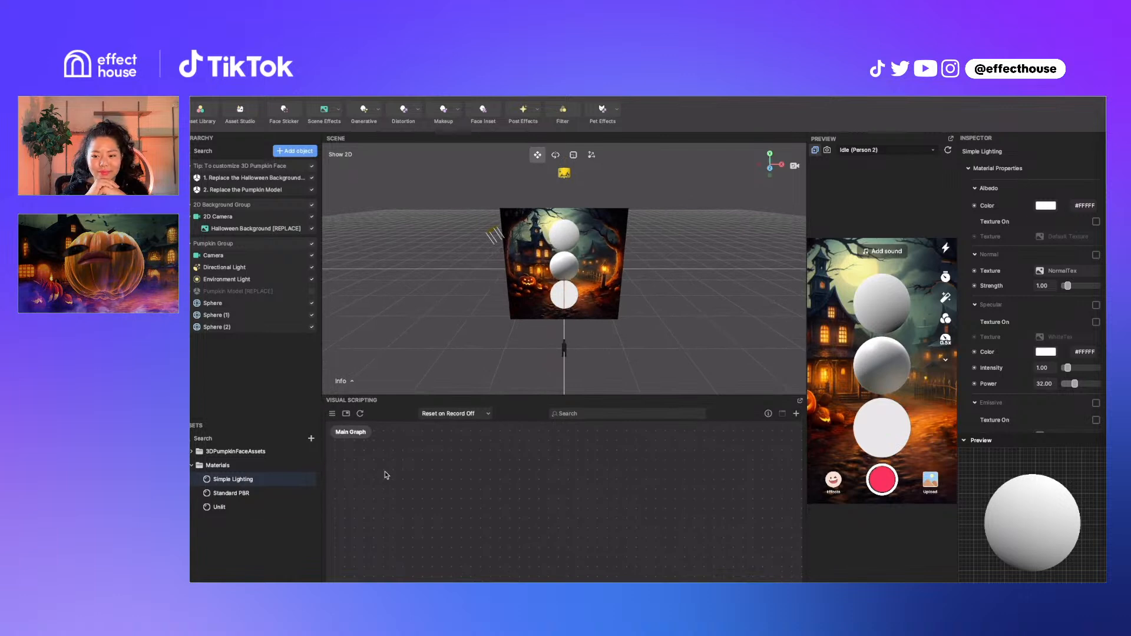
pyautogui.click(253, 506)
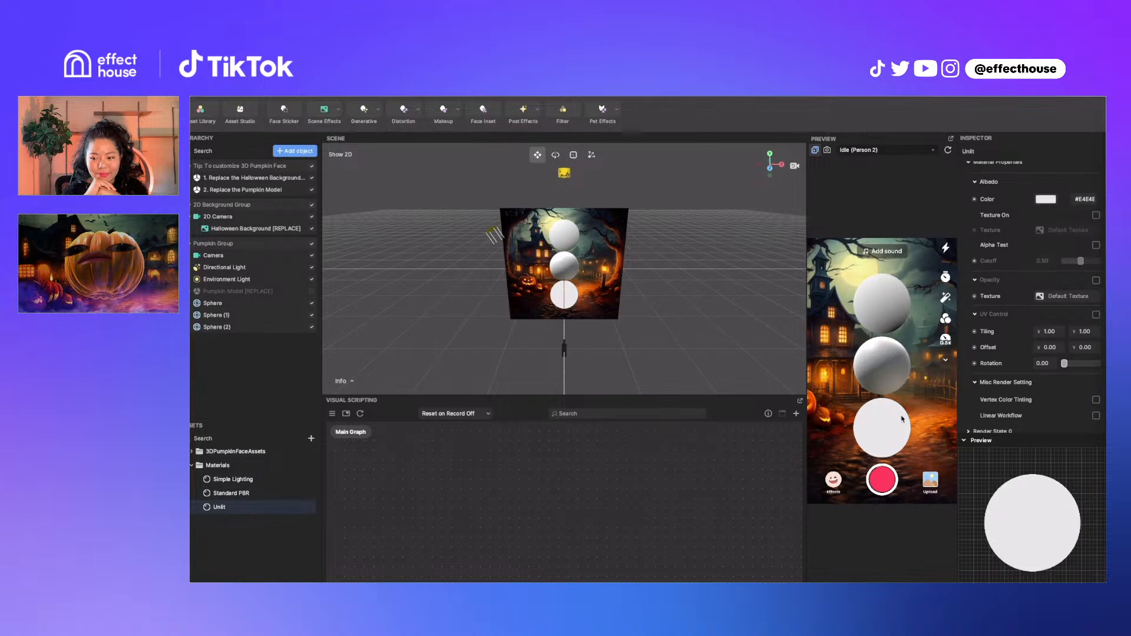
pyautogui.click(1040, 199)
pyautogui.click(962, 199)
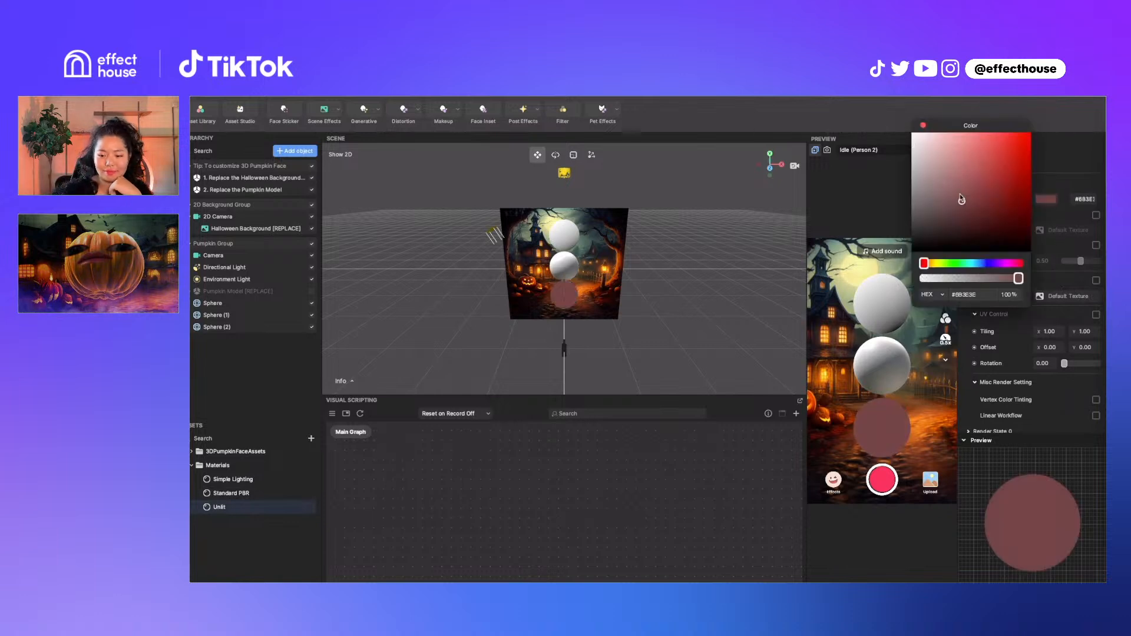
pyautogui.moveTo(962, 199)
pyautogui.mouseDown()
pyautogui.moveTo(984, 192)
pyautogui.moveTo(960, 164)
pyautogui.moveTo(962, 204)
pyautogui.mouseUp()
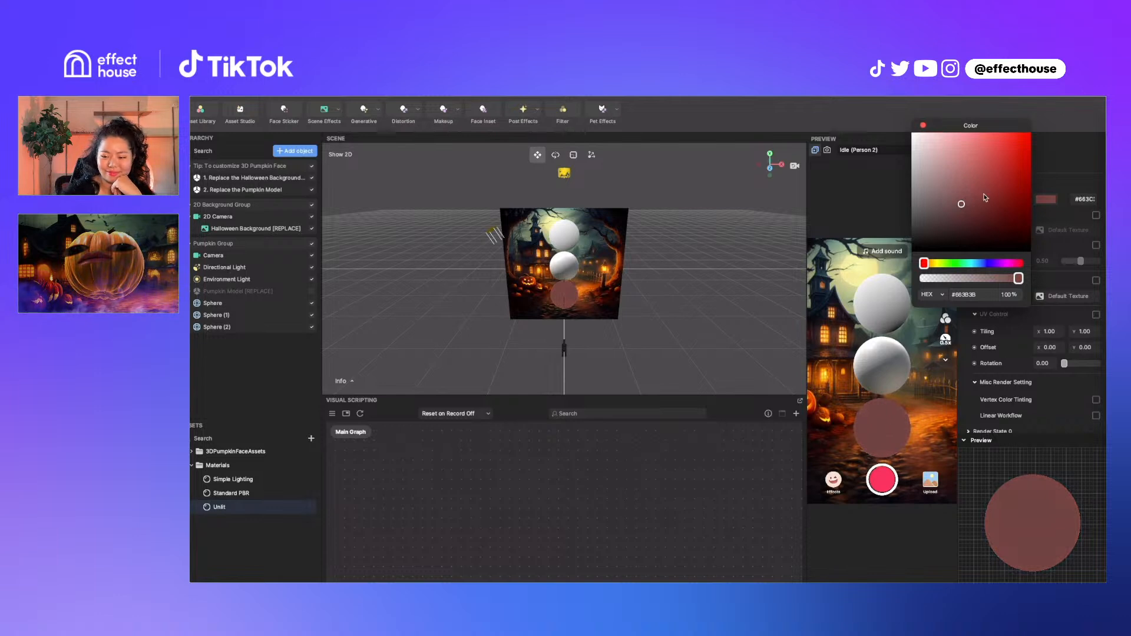
pyautogui.click(947, 194)
pyautogui.click(969, 155)
pyautogui.click(923, 126)
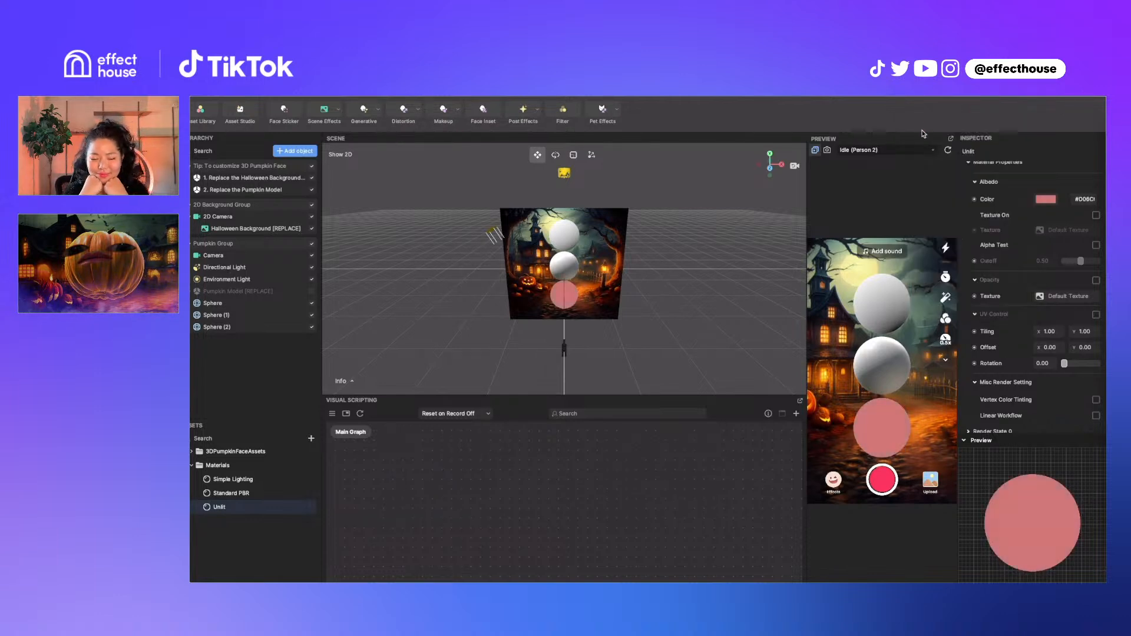
# Hide Sphere (1), the bottom sphere, and select Sphere (2)
pyautogui.click(270, 305)
pyautogui.click(267, 314)
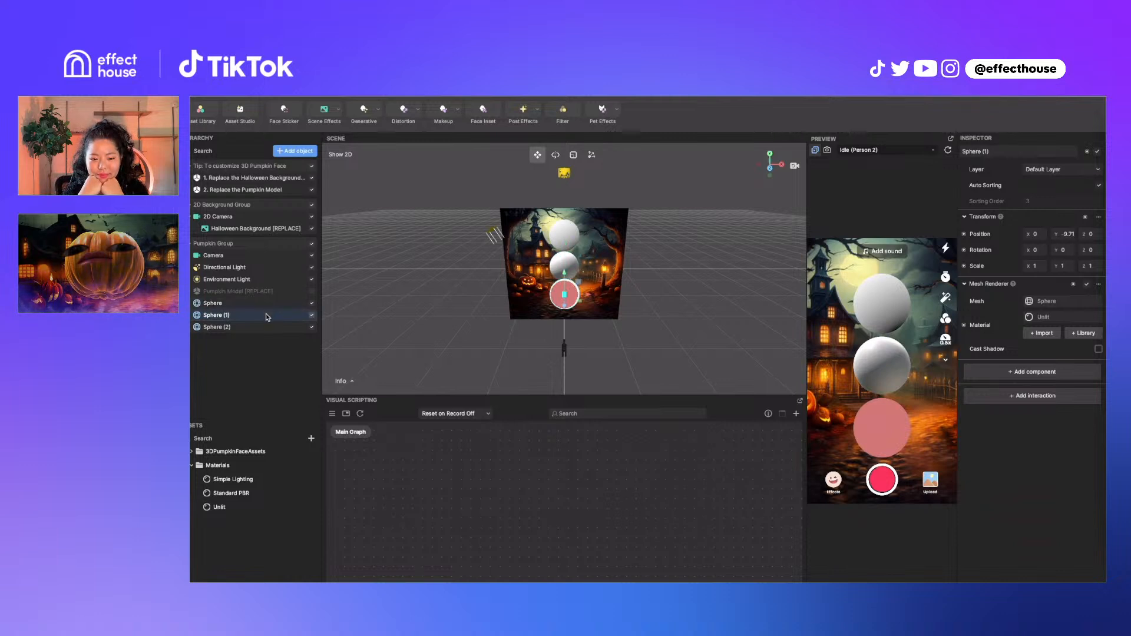
pyautogui.click(313, 318)
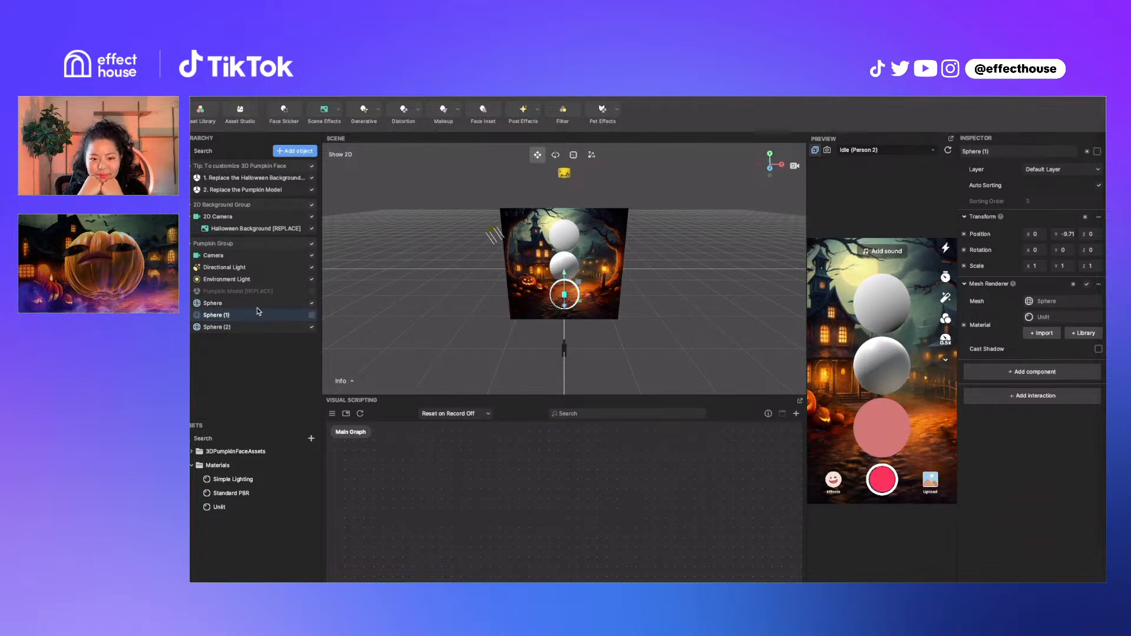
pyautogui.click(254, 327)
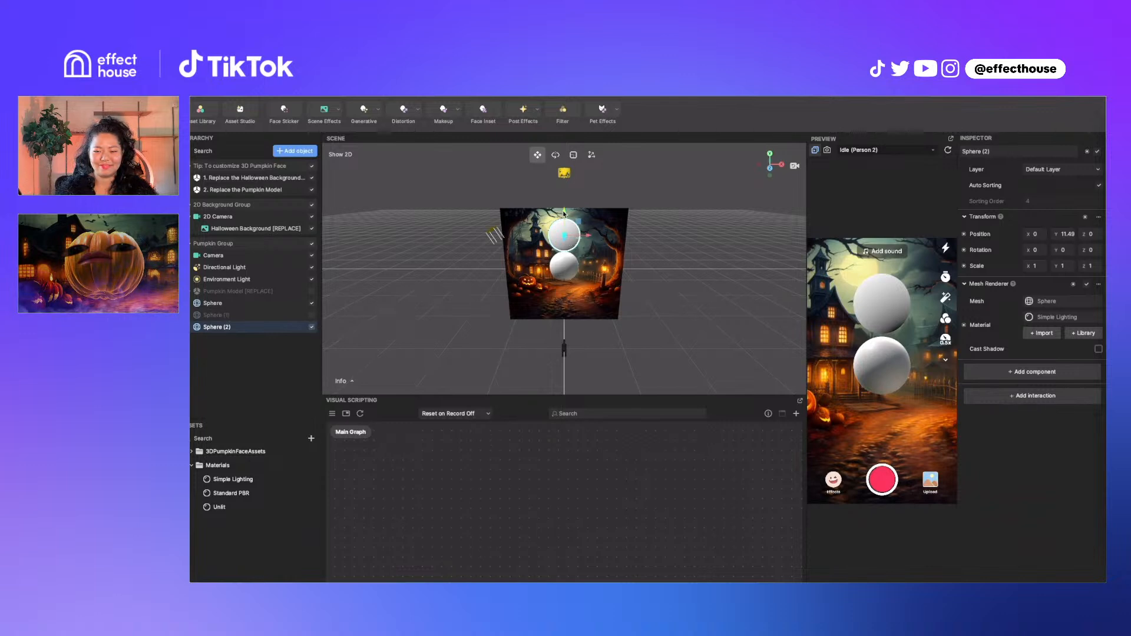
# Hide Sphere (2) and set the Standard PBR Albedo Color to light grey #C1C1C1
pyautogui.moveTo(565, 215); pyautogui.dragTo(565, 210)
pyautogui.click(312, 327)
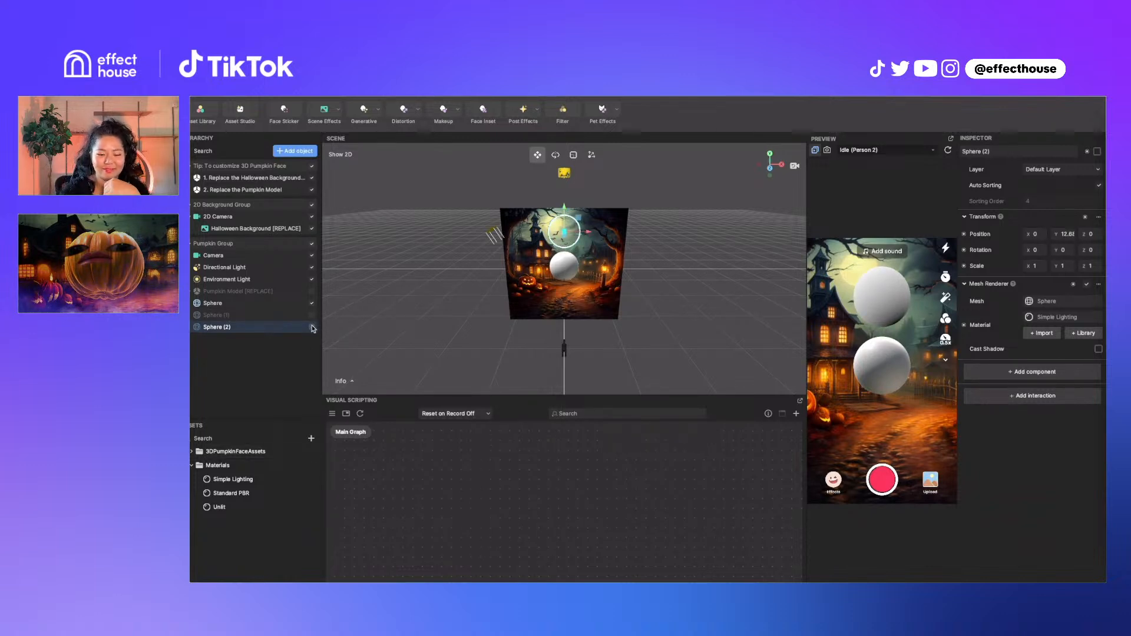
pyautogui.click(263, 493)
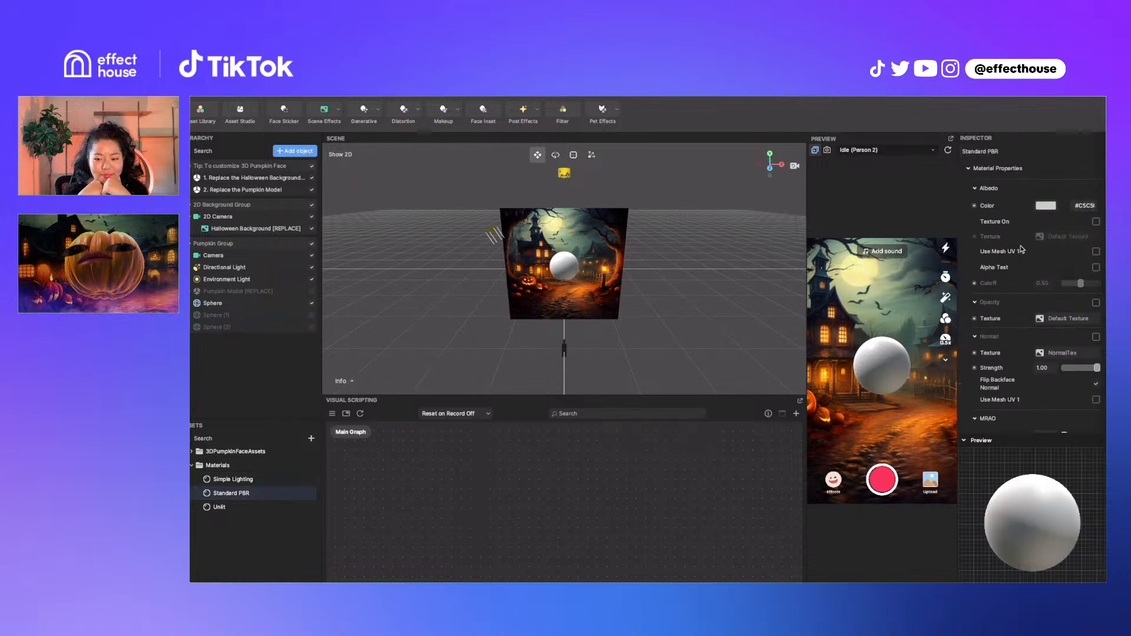
pyautogui.scroll(-2, 1033, 391)
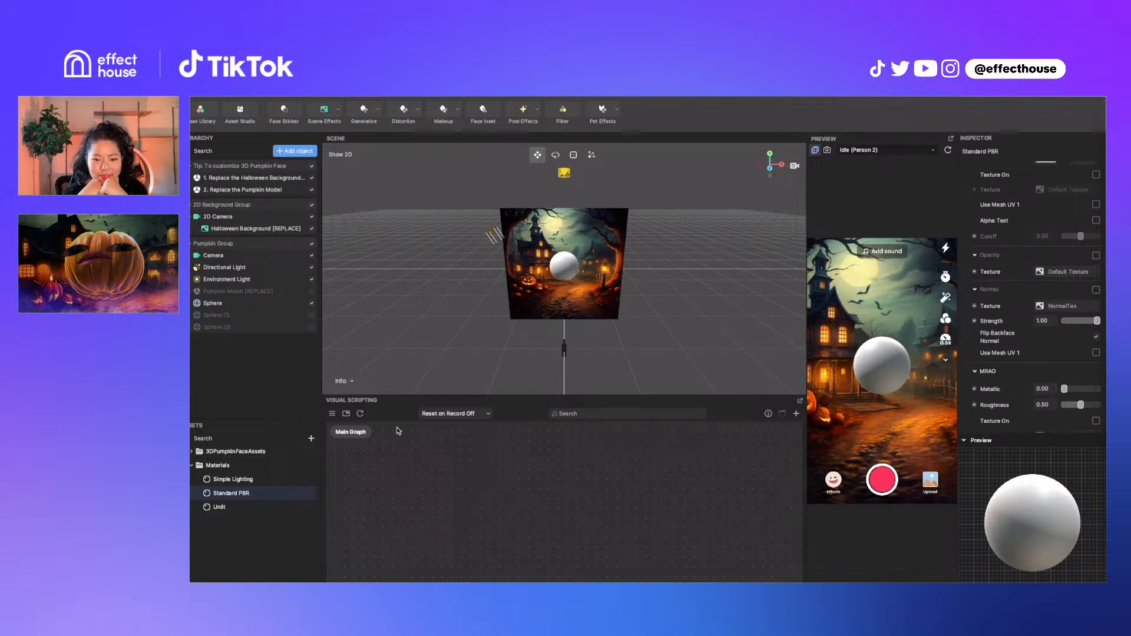
pyautogui.scroll(2, 996, 312)
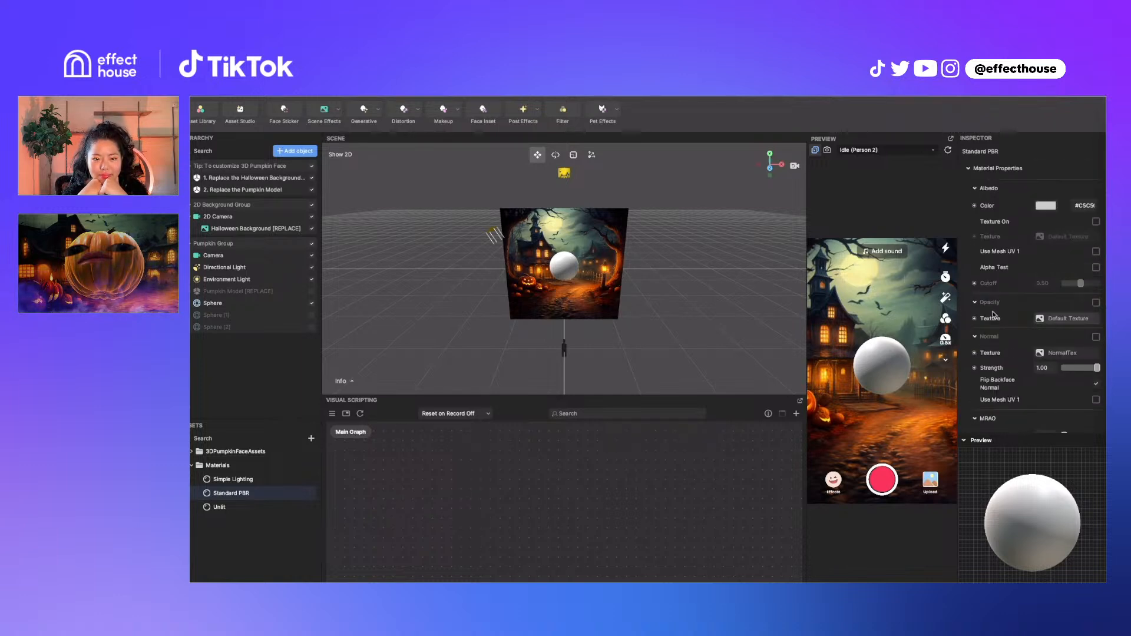
pyautogui.click(1045, 206)
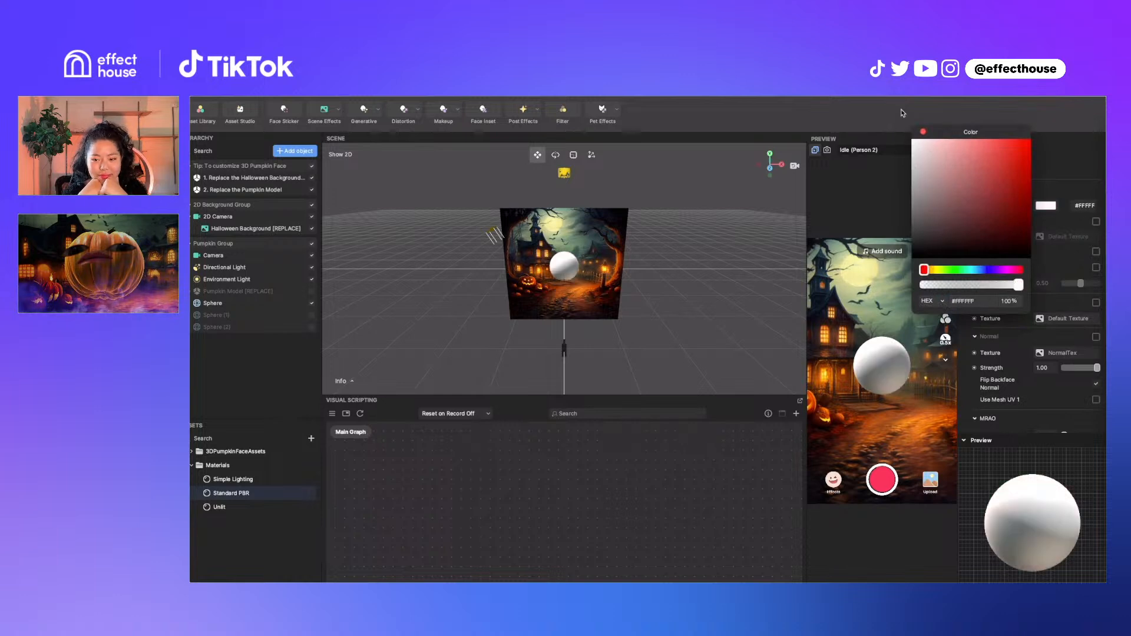
pyautogui.click(915, 172)
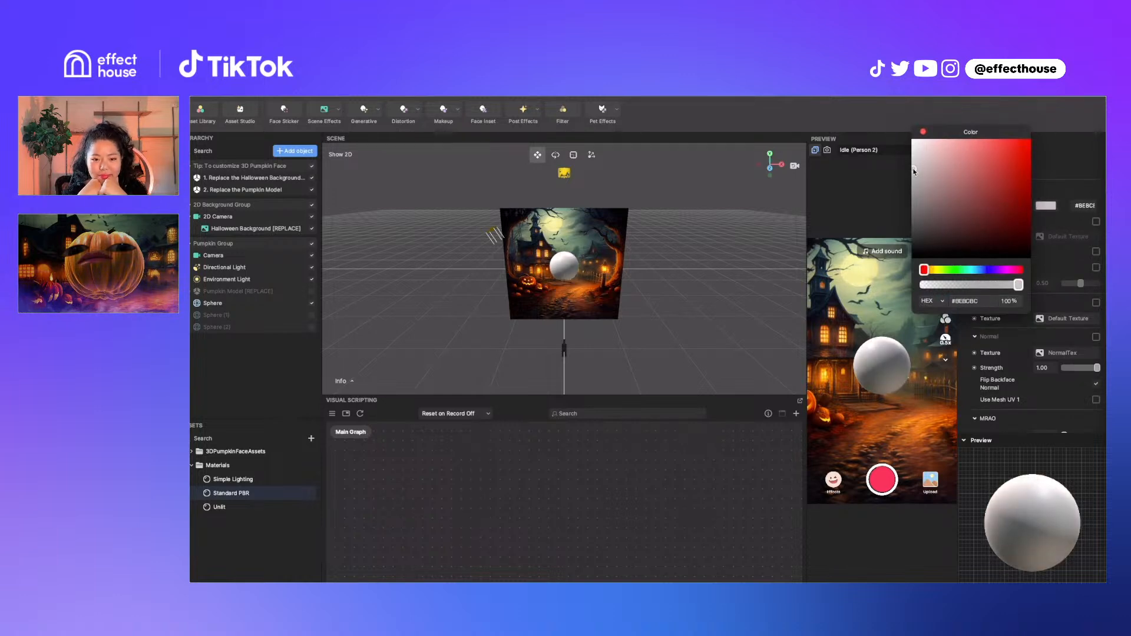
pyautogui.moveTo(914, 172); pyautogui.dragTo(913, 167)
pyautogui.click(924, 133)
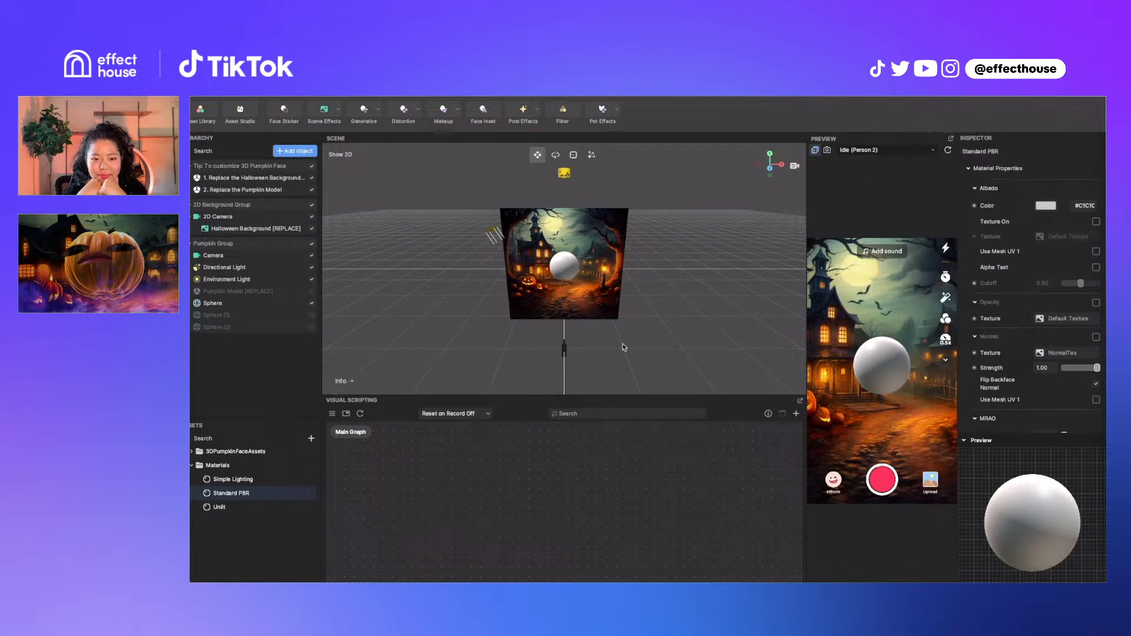
# Hide the last sphere and select Pumpkin_Mat in 3DPumpkinFaceAssets > Materials
pyautogui.click(313, 305)
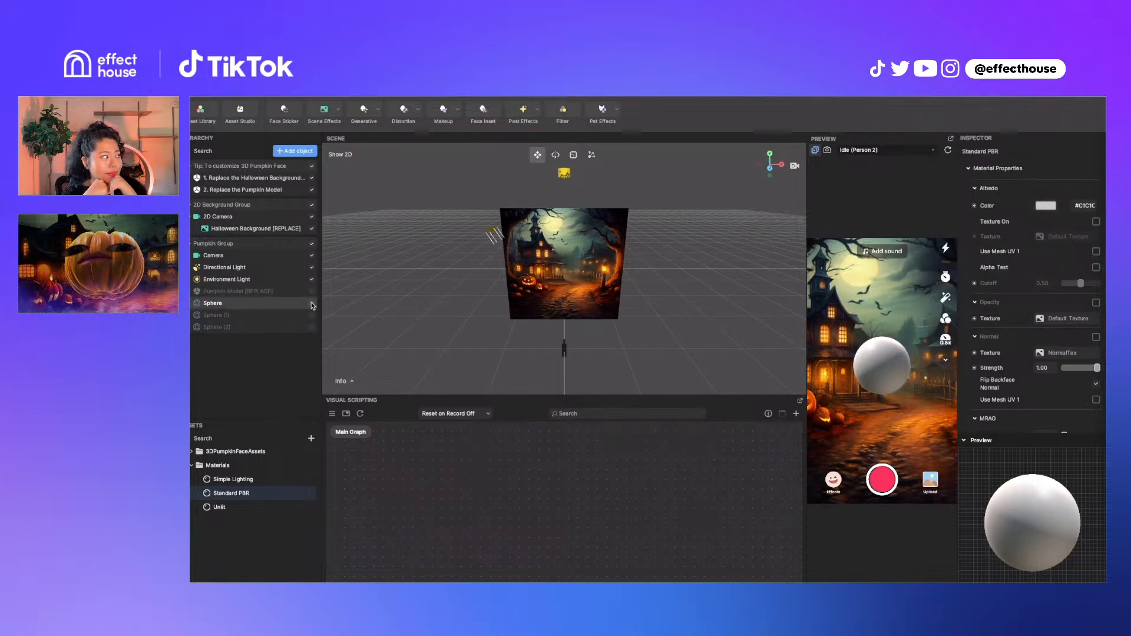
pyautogui.click(192, 451)
pyautogui.click(200, 465)
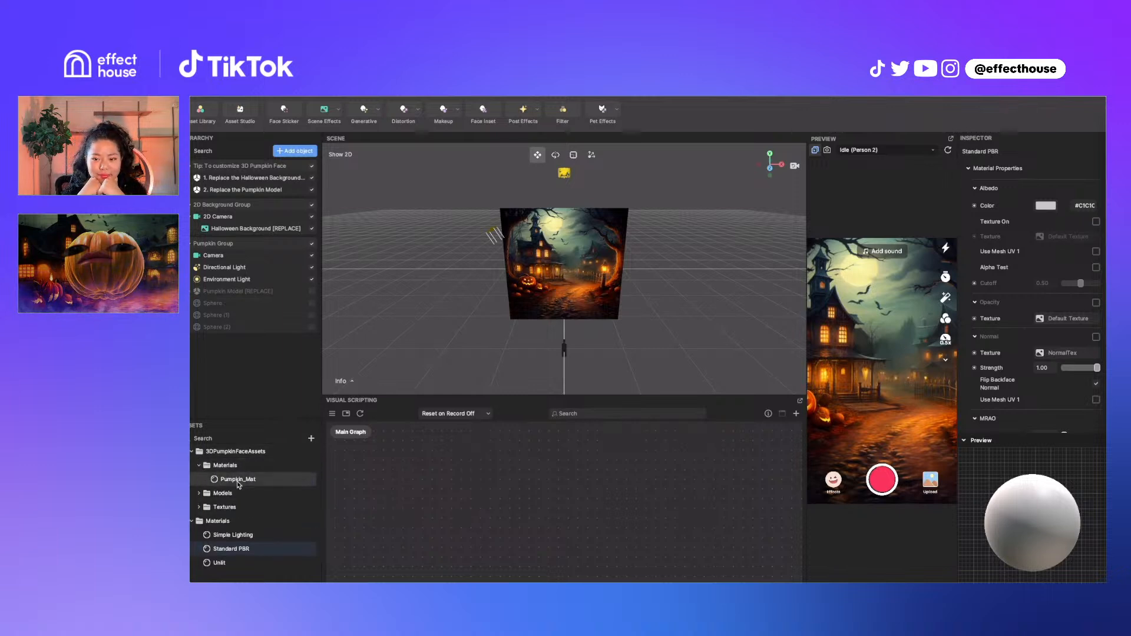
pyautogui.click(238, 481)
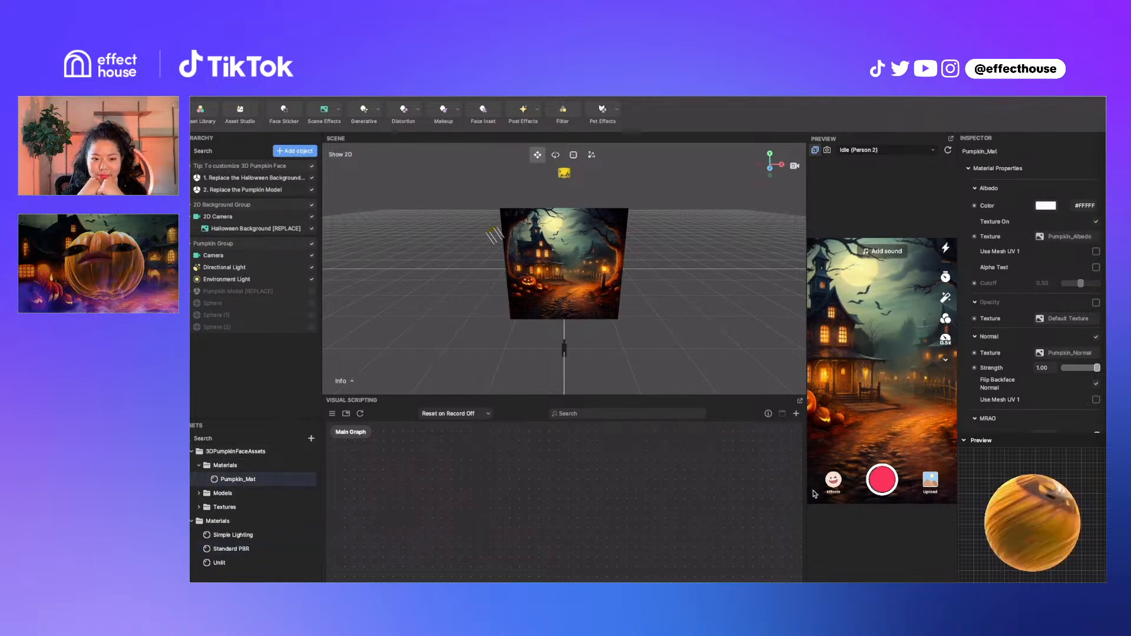
pyautogui.click(311, 439)
pyautogui.moveTo(366, 433)
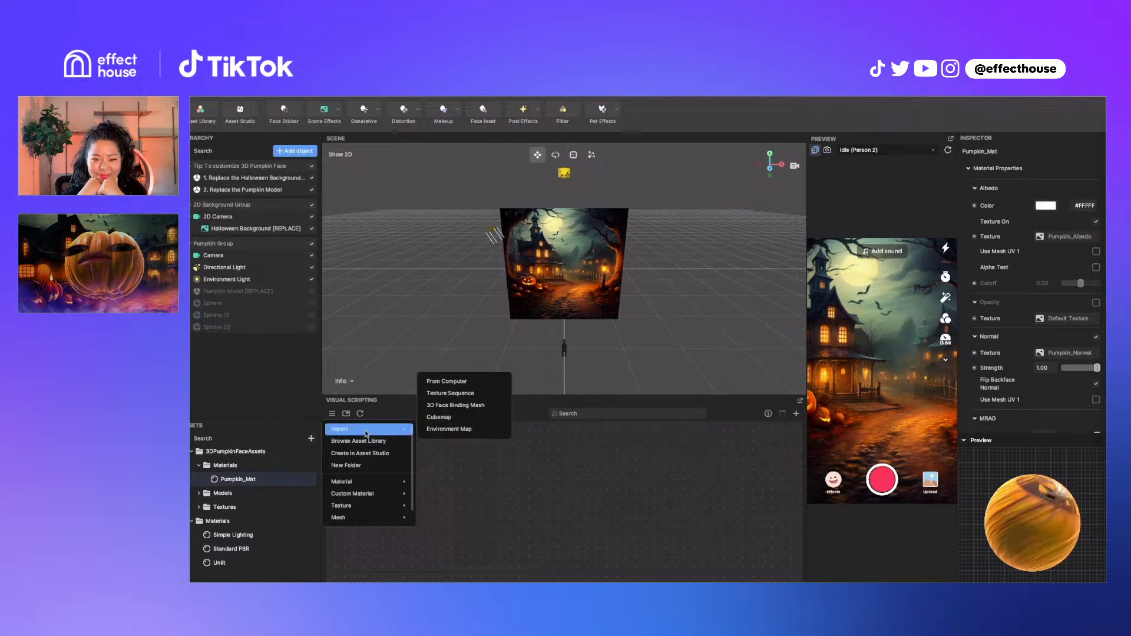
pyautogui.click(464, 383)
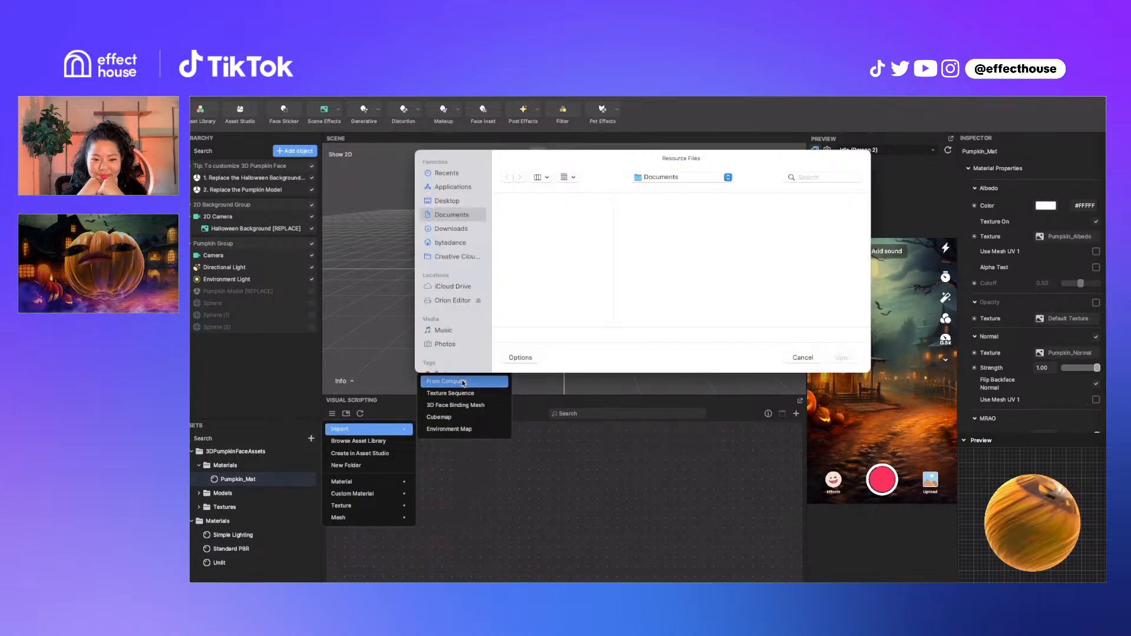
pyautogui.click(447, 201)
pyautogui.click(554, 224)
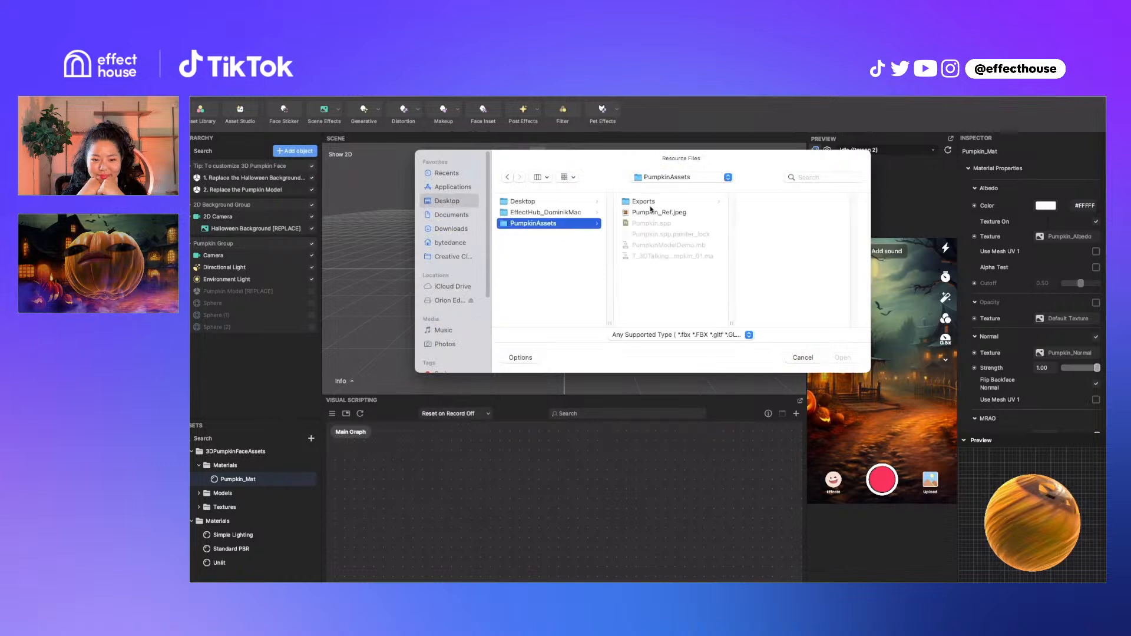
pyautogui.click(653, 203)
pyautogui.click(791, 202)
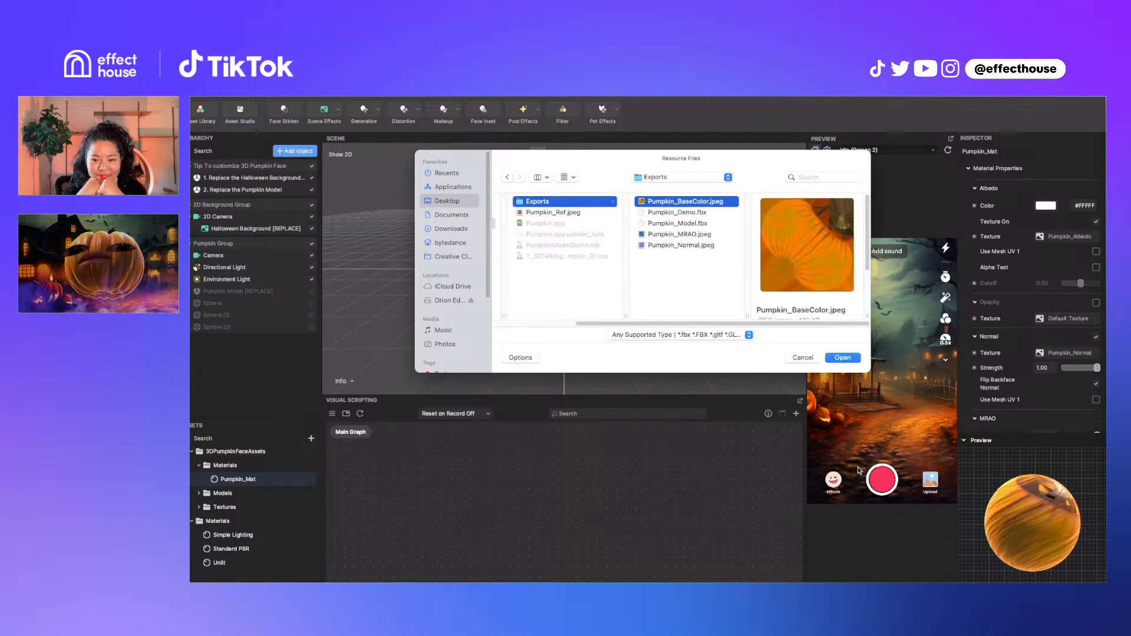
pyautogui.click(808, 361)
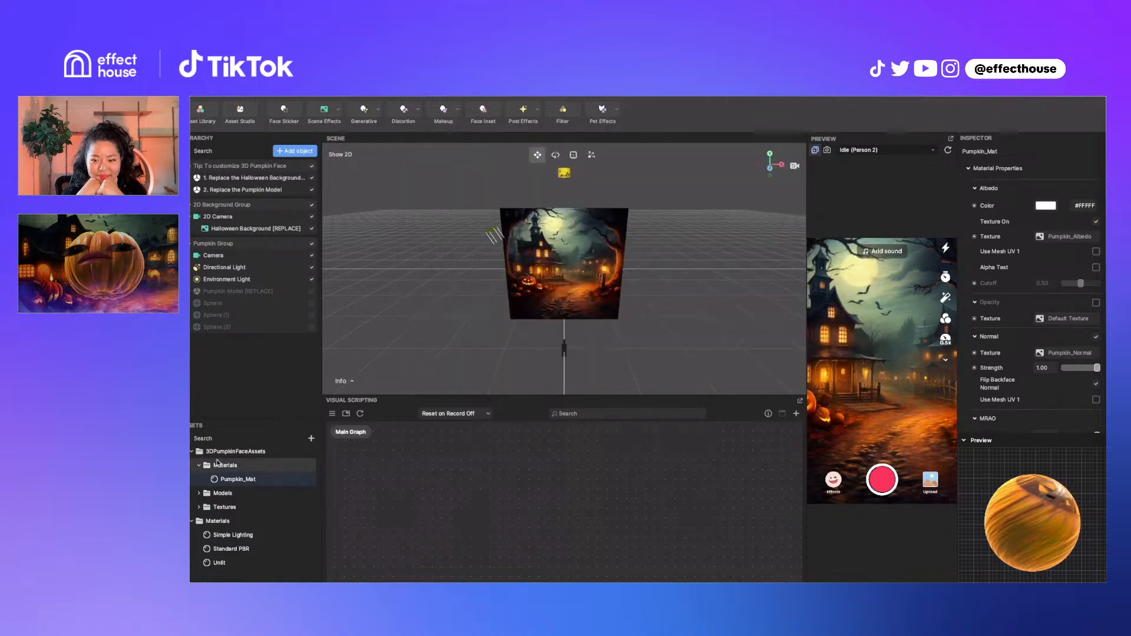
# Set Pumpkin_Albedo's Compression Type to None in Advanced Settings, then select Pumpkin_MRAO
pyautogui.click(200, 508)
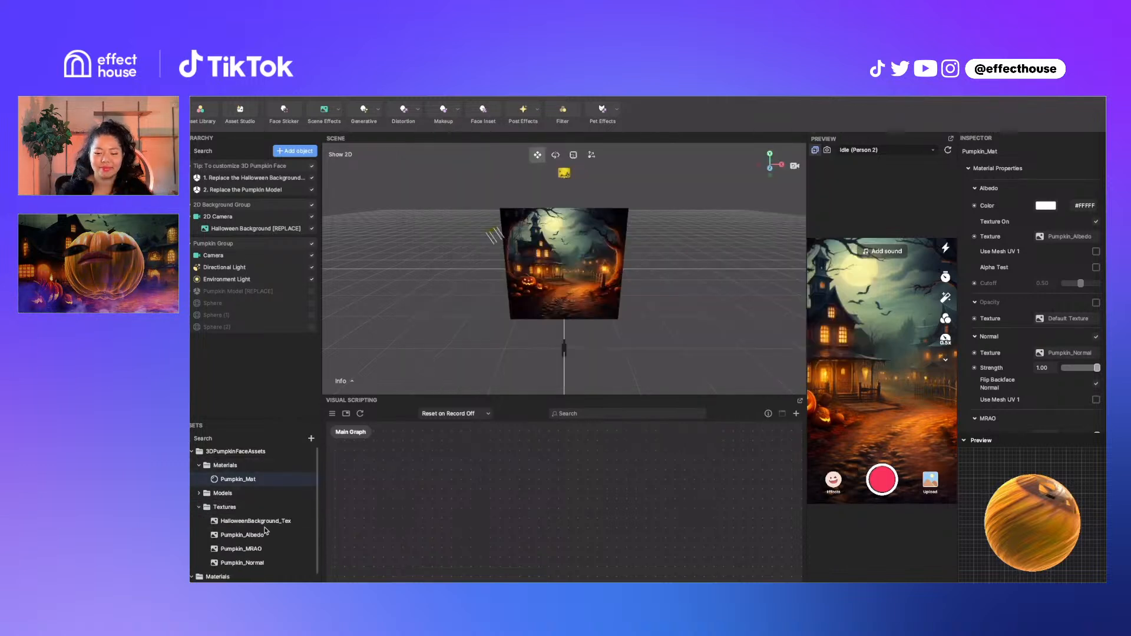
pyautogui.click(245, 535)
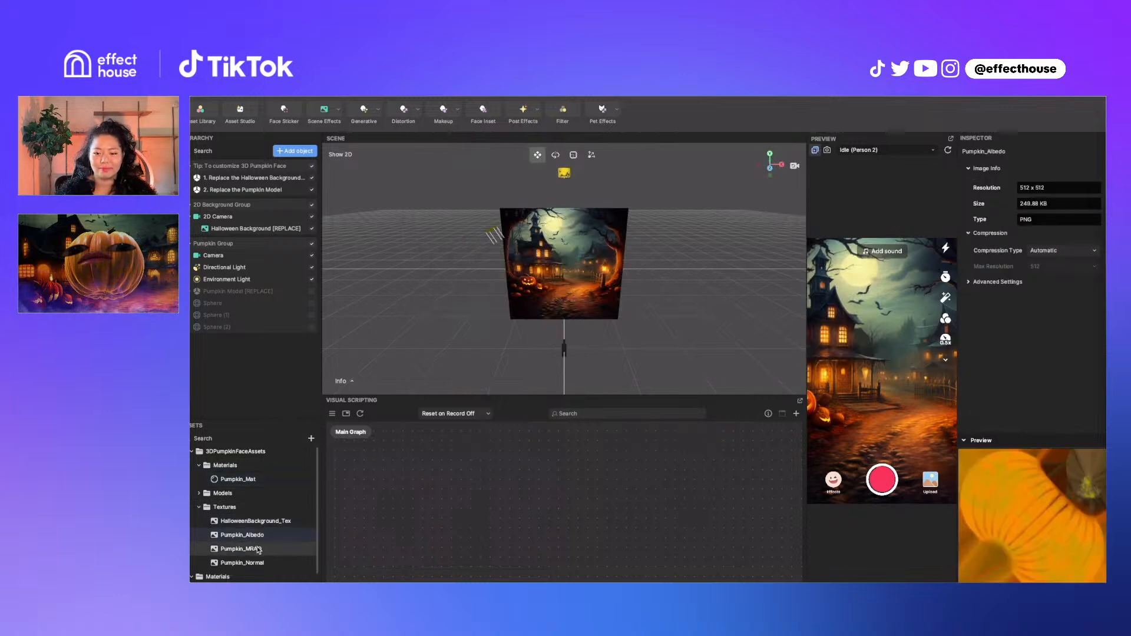
pyautogui.click(970, 282)
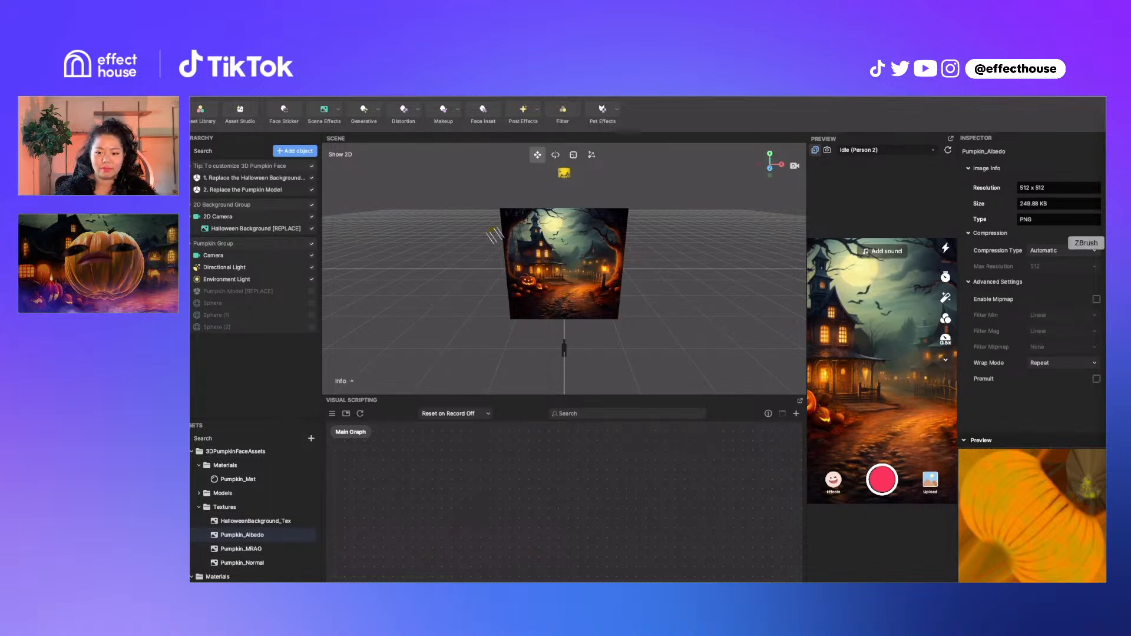
pyautogui.click(1065, 252)
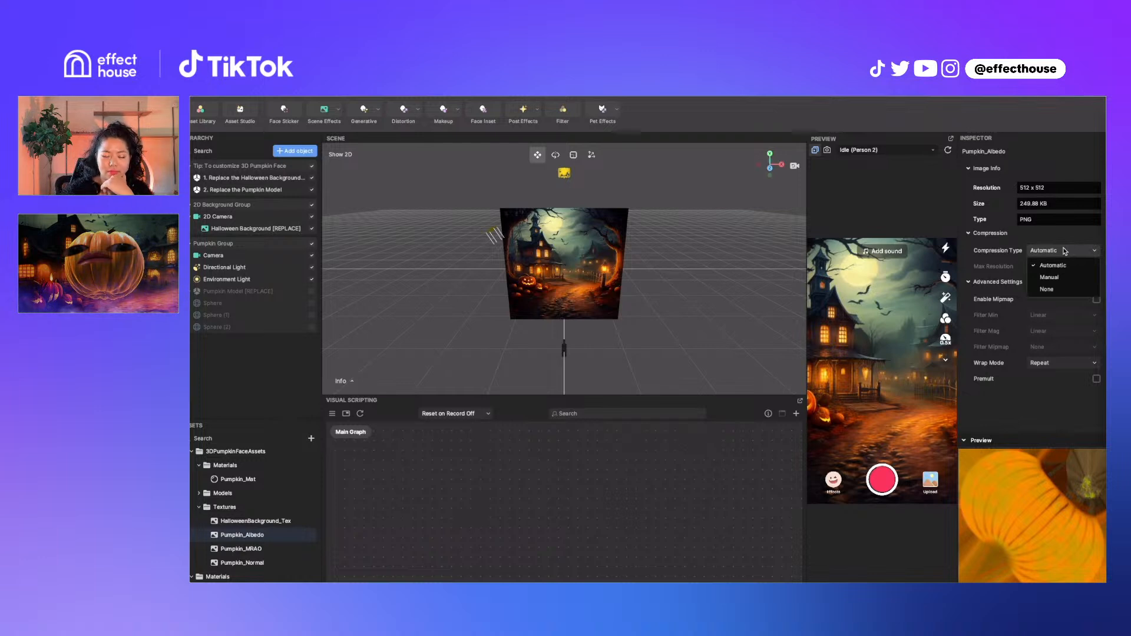
pyautogui.click(1054, 290)
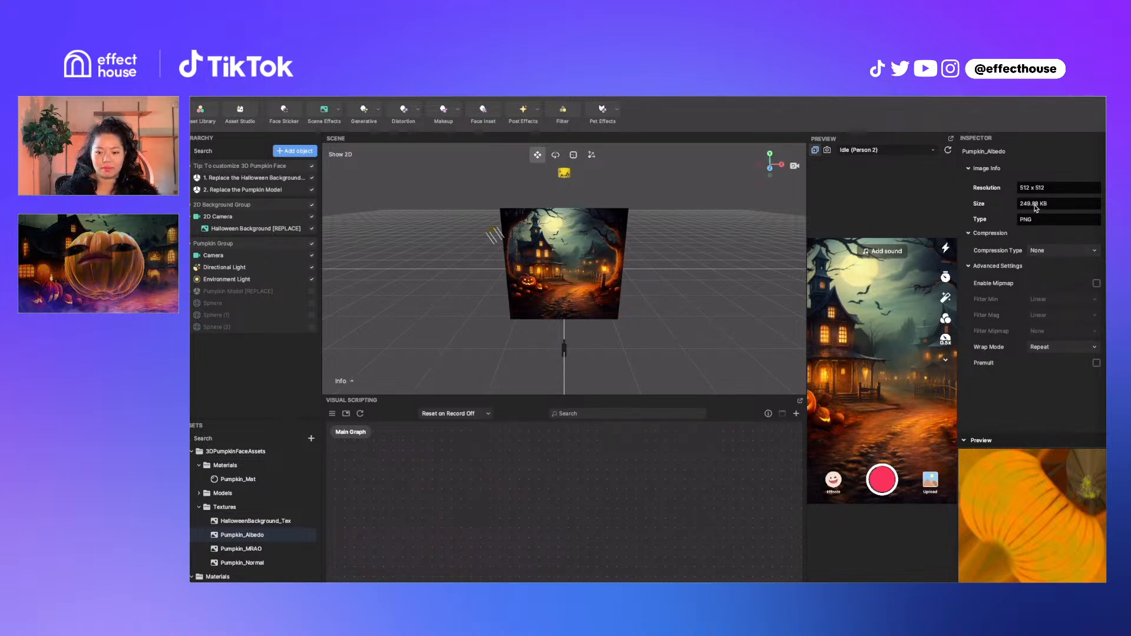
pyautogui.click(1052, 250)
pyautogui.click(1048, 268)
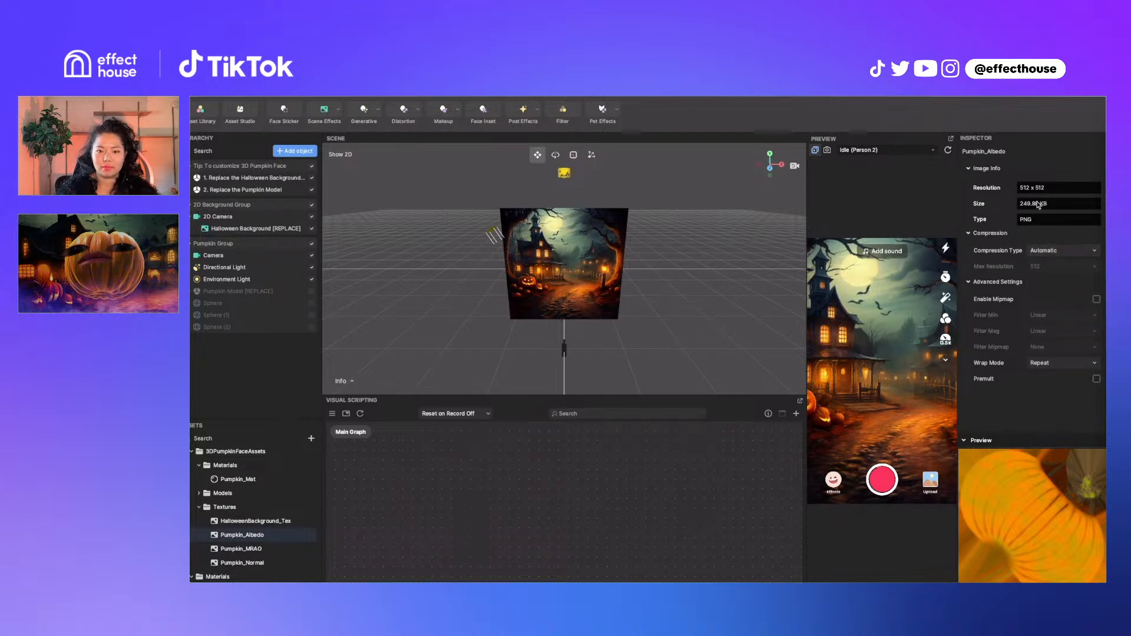
pyautogui.click(1052, 251)
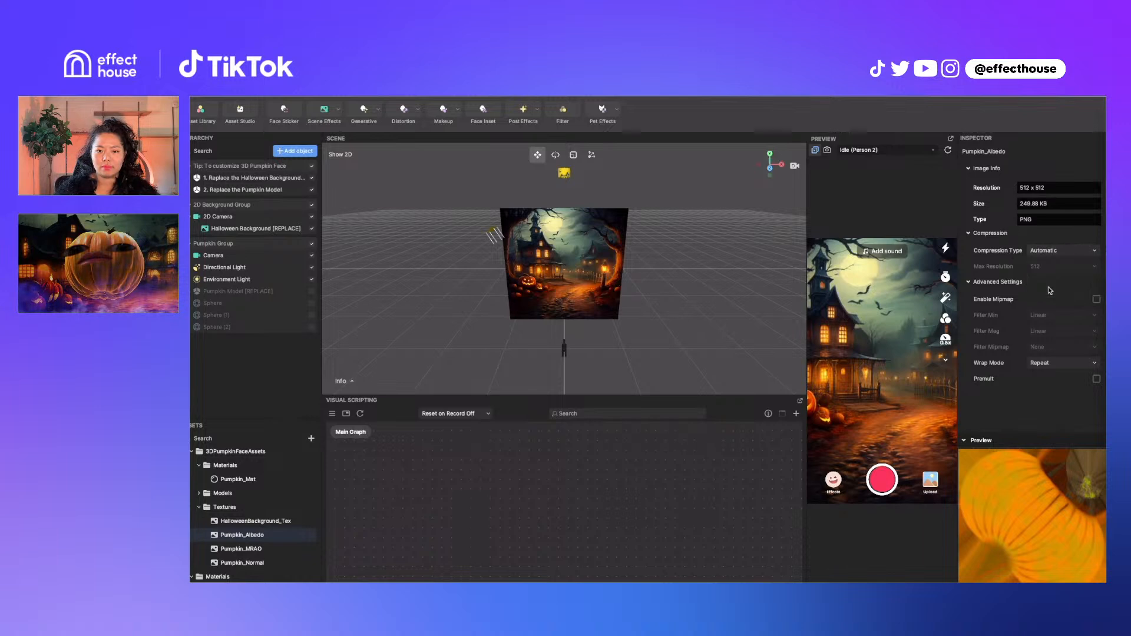
pyautogui.click(1049, 280)
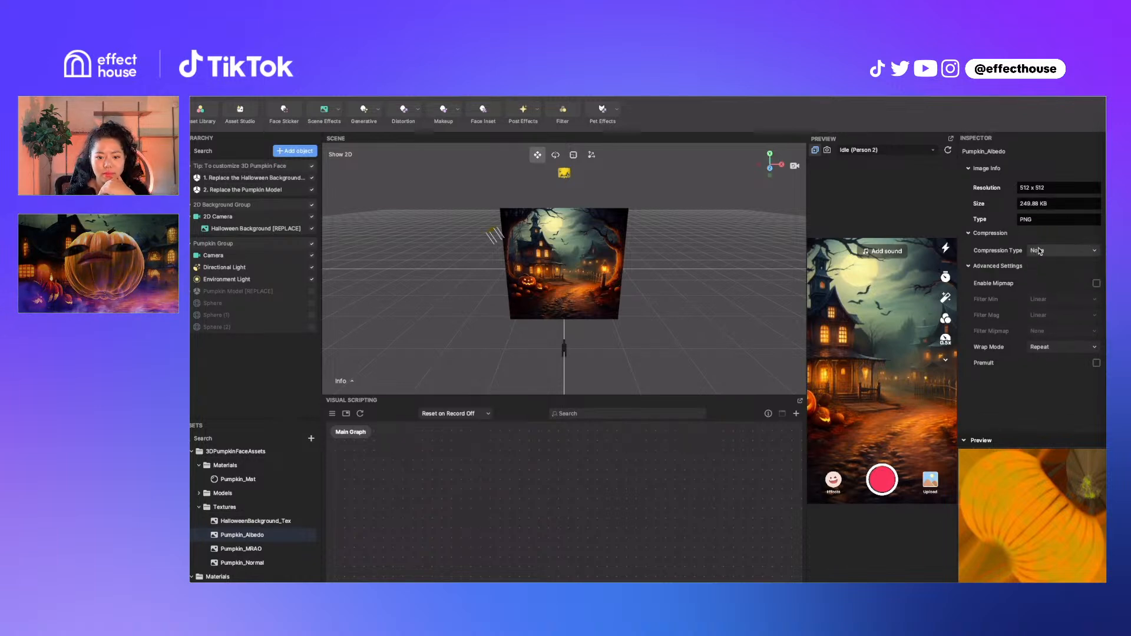
pyautogui.click(233, 553)
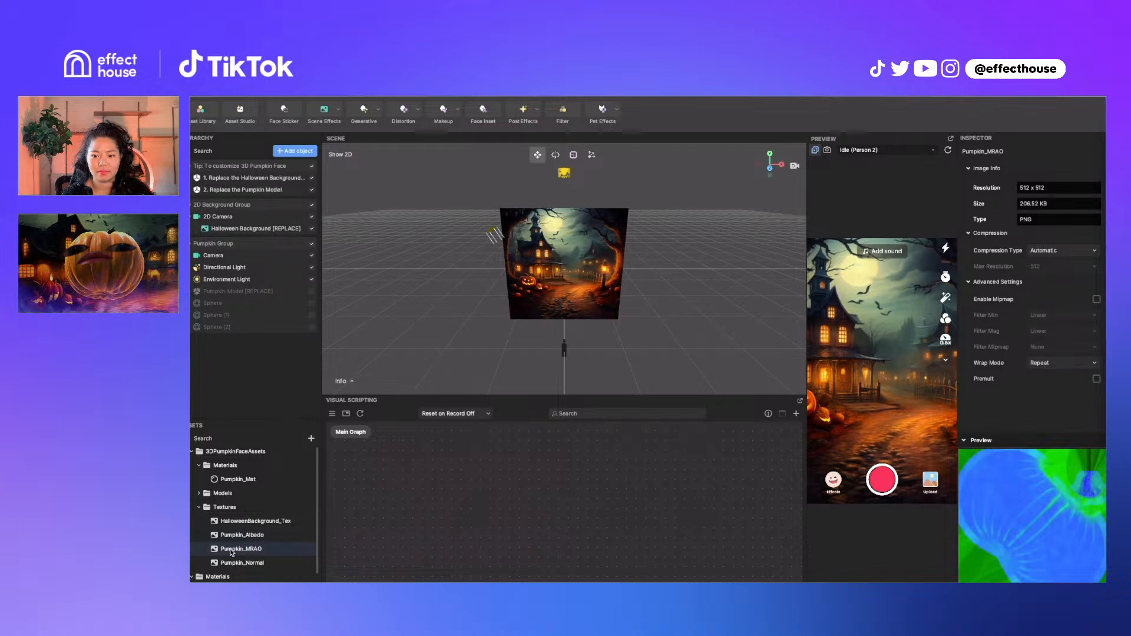
# Inspect Pumpkin_Mat's albedo texture and colour unchanged, then enable Pumpkin Model [REPLACE] in the Hierarchy
pyautogui.click(235, 480)
pyautogui.click(1066, 238)
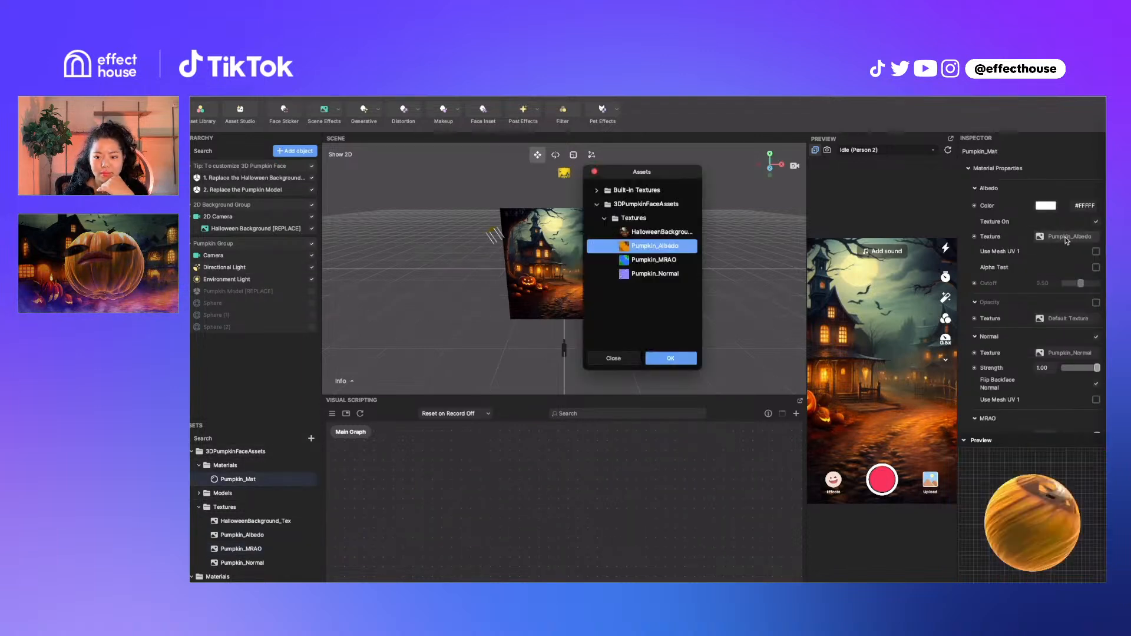
pyautogui.click(596, 172)
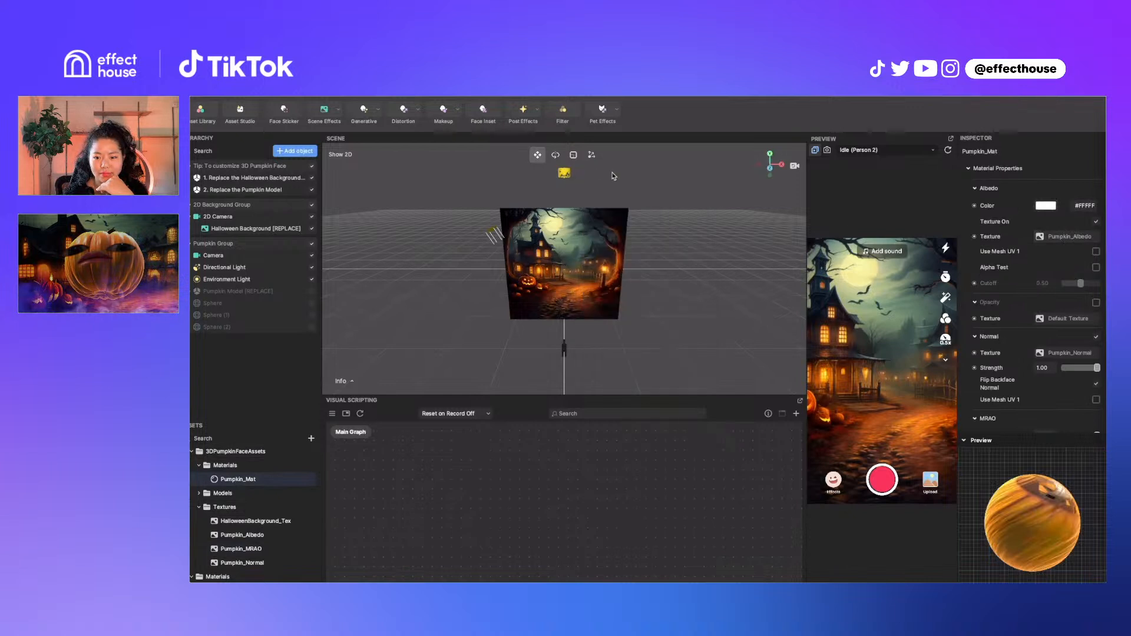
pyautogui.click(1046, 208)
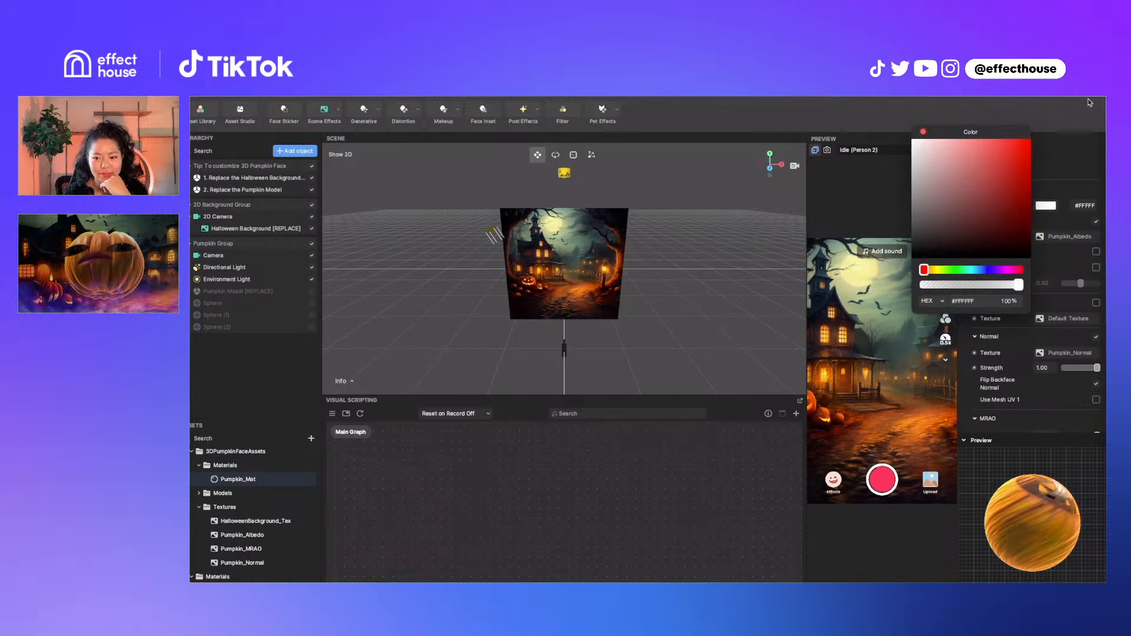
pyautogui.click(924, 132)
pyautogui.click(312, 292)
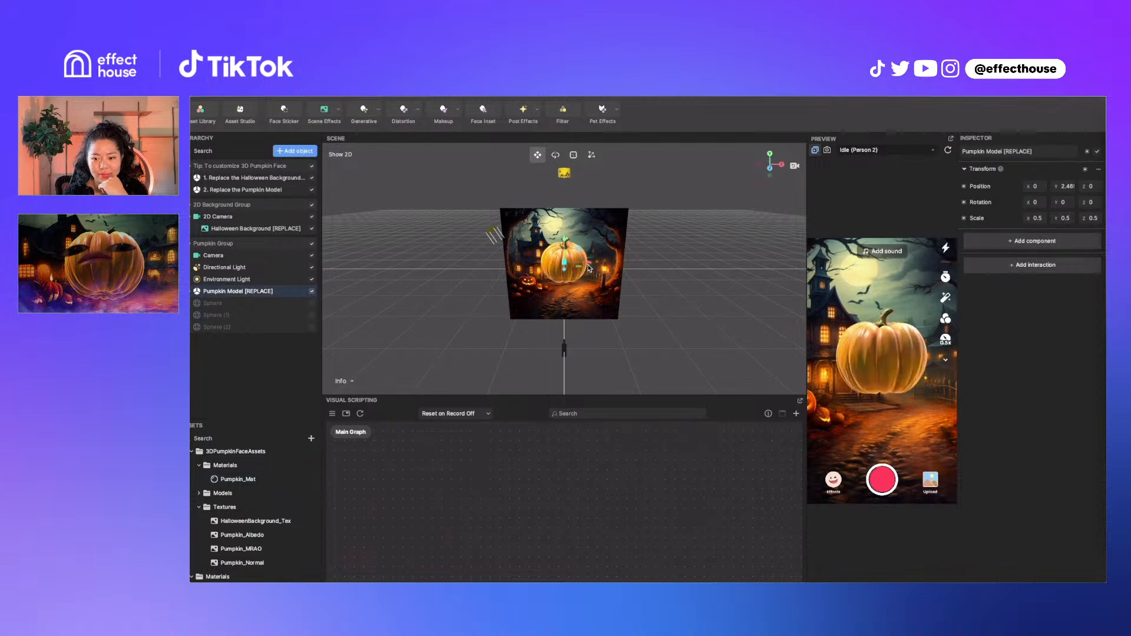
# Select Pumpkin_Mat and turn off its Rim Highlight
pyautogui.scroll(3, 625, 261)
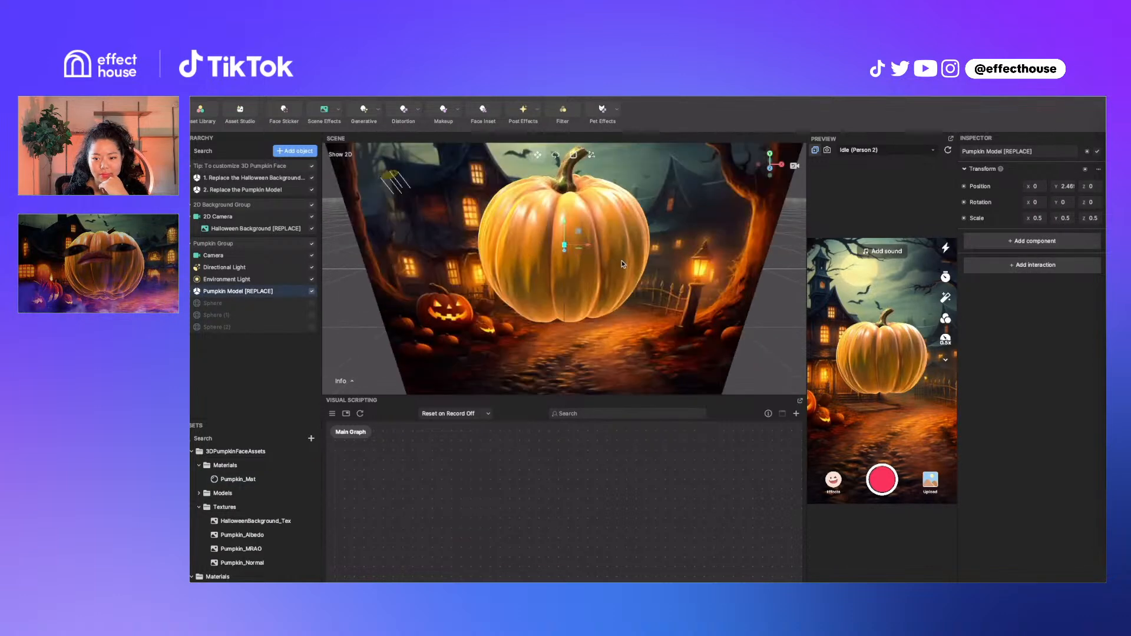
pyautogui.click(275, 480)
pyautogui.scroll(-5, 1080, 364)
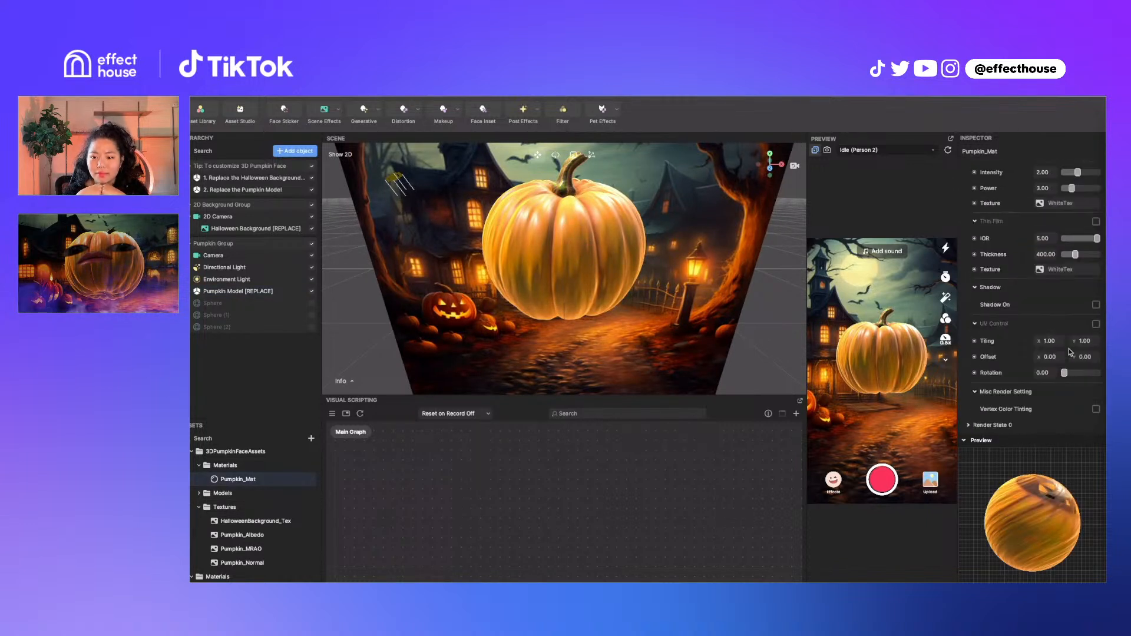
pyautogui.scroll(3, 1080, 364)
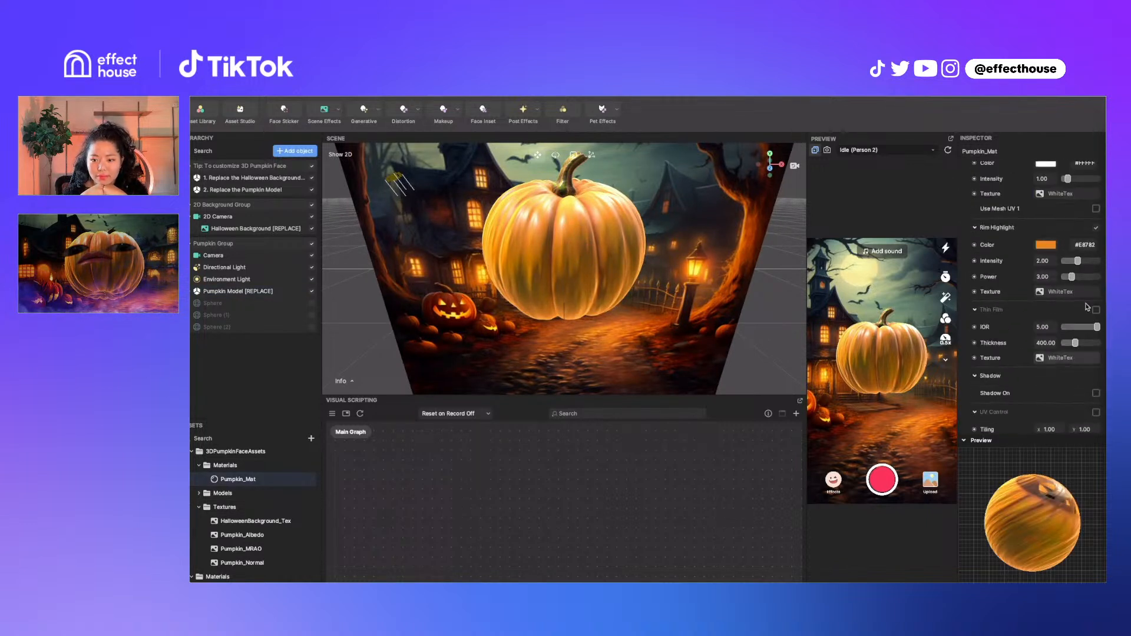
pyautogui.click(1096, 229)
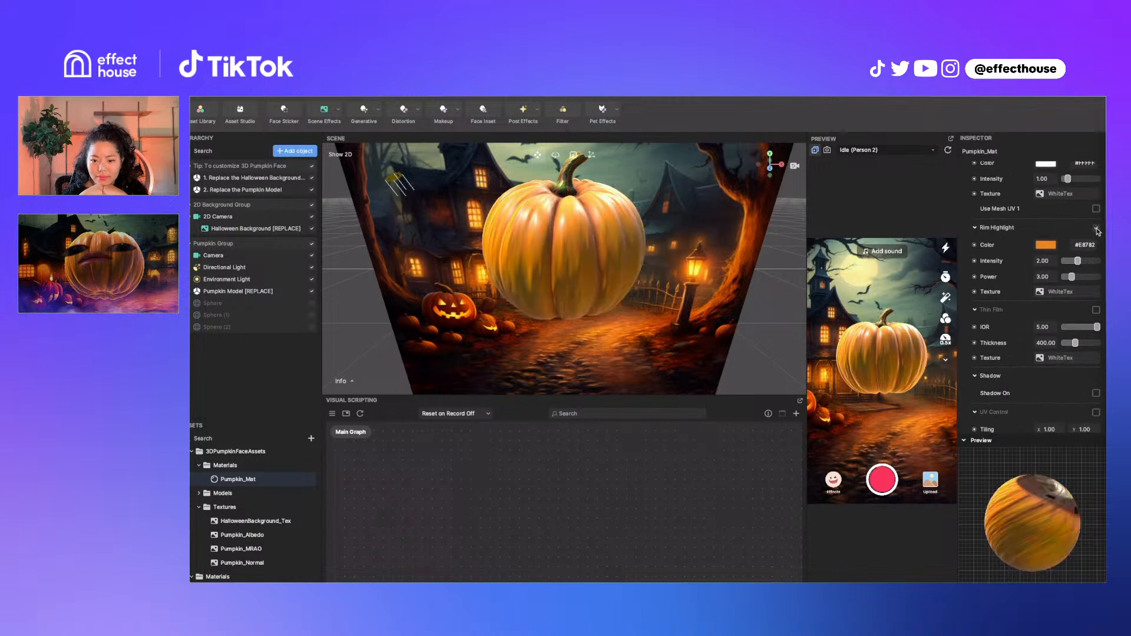
# Disable the Normal section and untick MRAO Texture On for Pumpkin_Mat
pyautogui.scroll(5, 1083, 244)
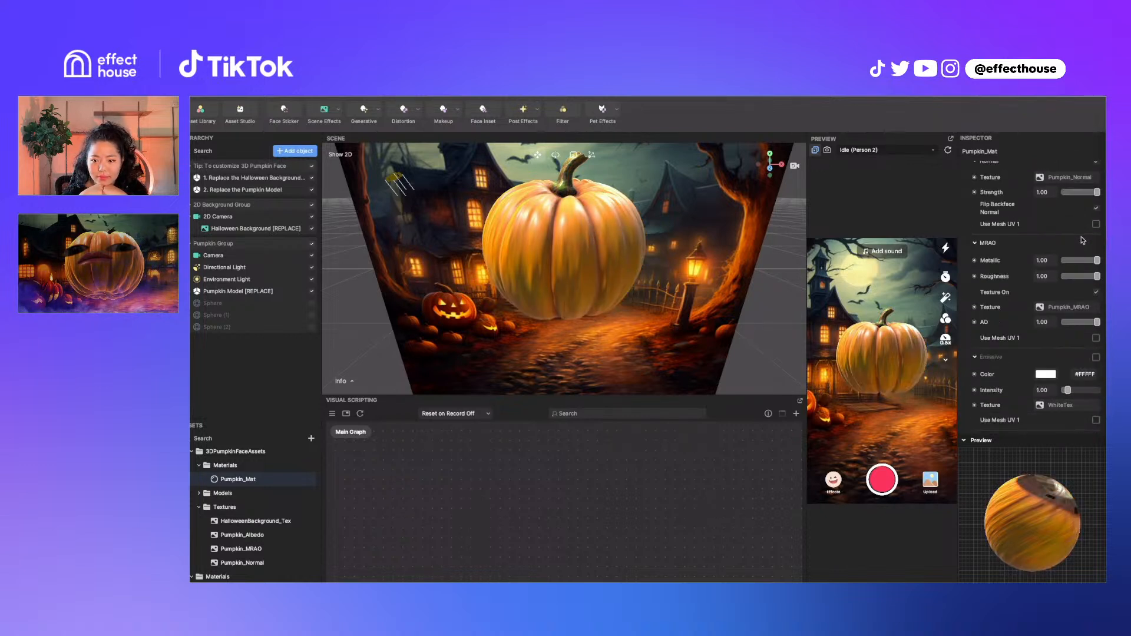
pyautogui.scroll(1, 1083, 240)
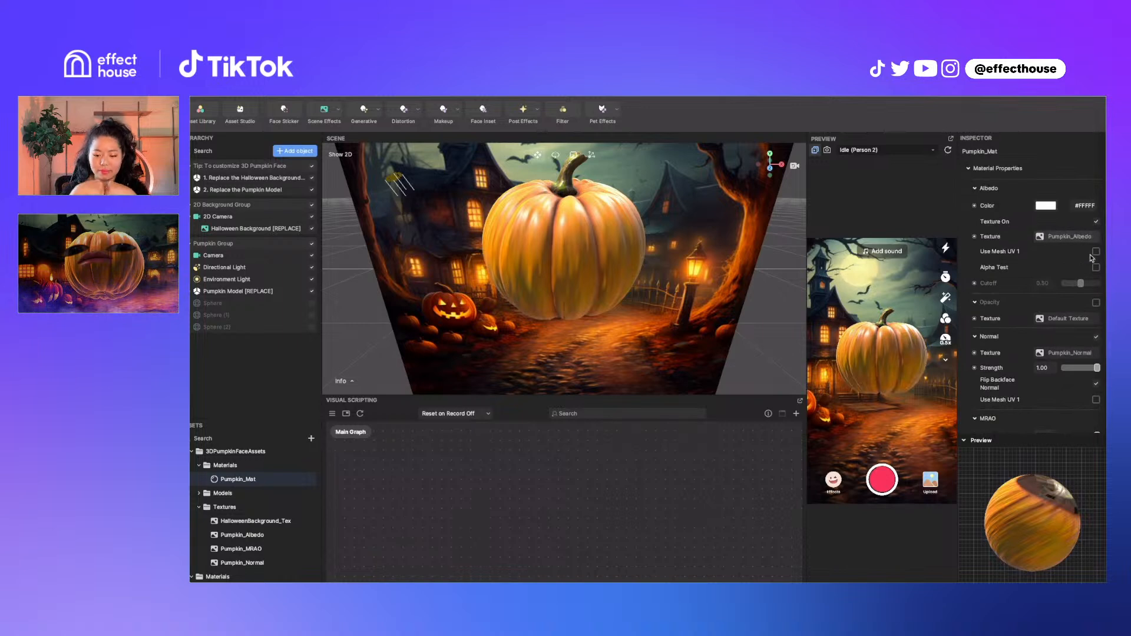
pyautogui.click(1097, 340)
pyautogui.scroll(-3, 1095, 348)
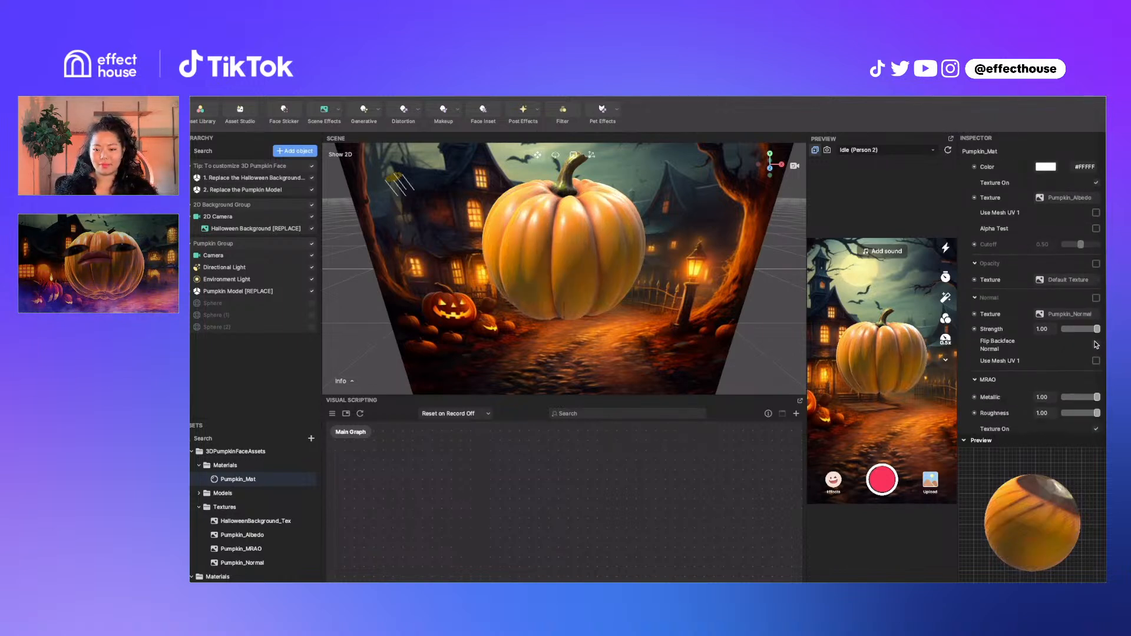
pyautogui.click(1096, 421)
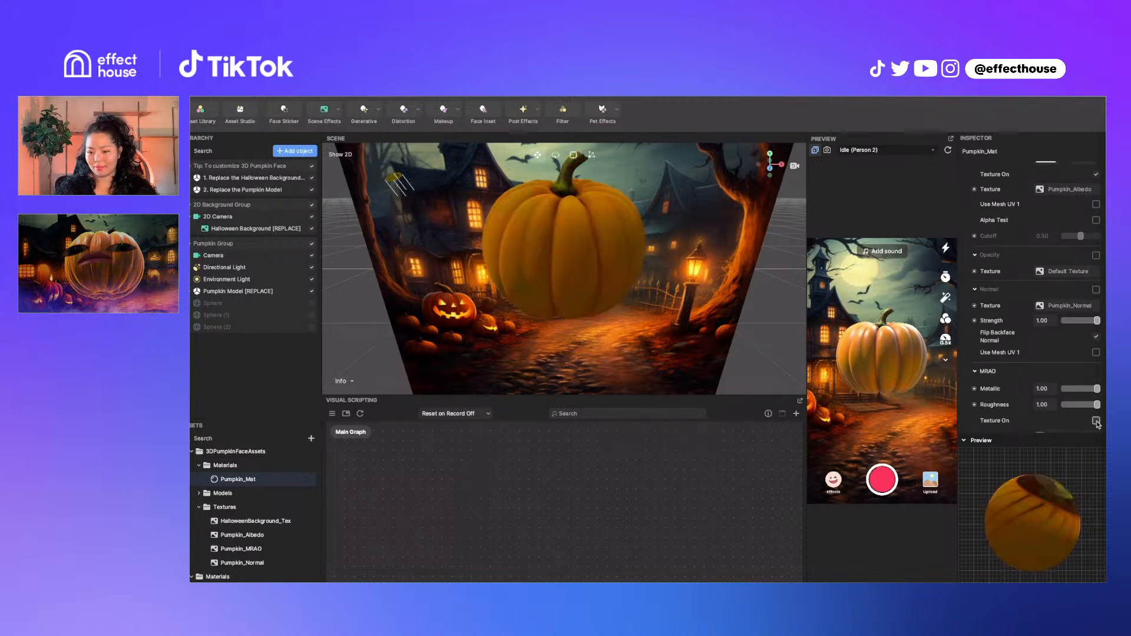
pyautogui.scroll(3, 1075, 278)
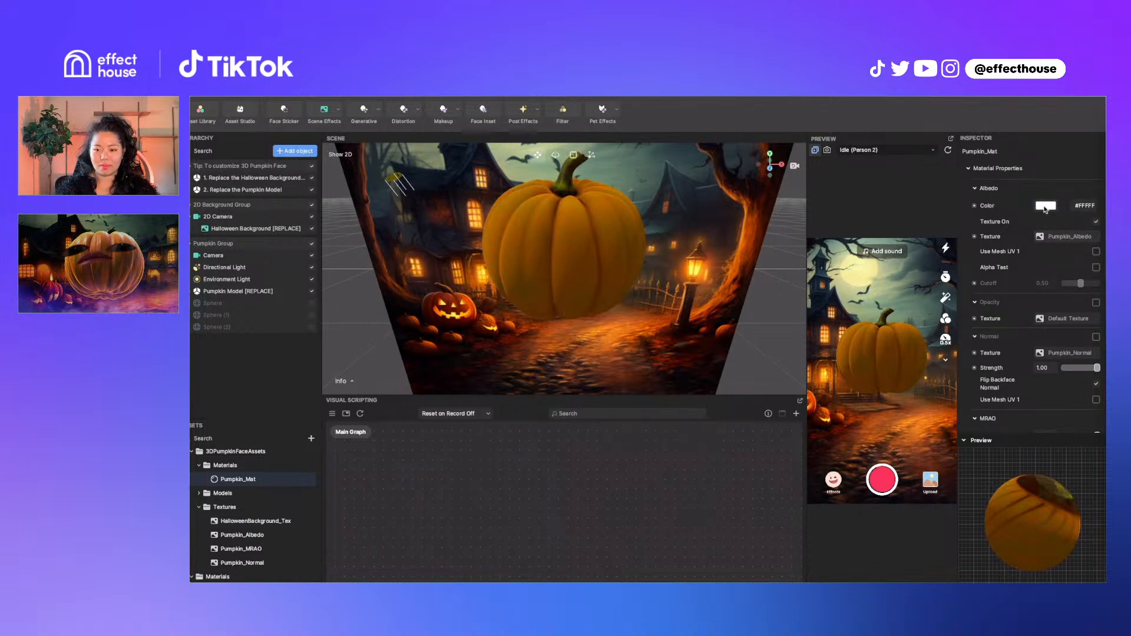
# Try red, white and mid-grey albedo tints on the pumpkin in the colour picker
pyautogui.click(1046, 206)
pyautogui.click(994, 147)
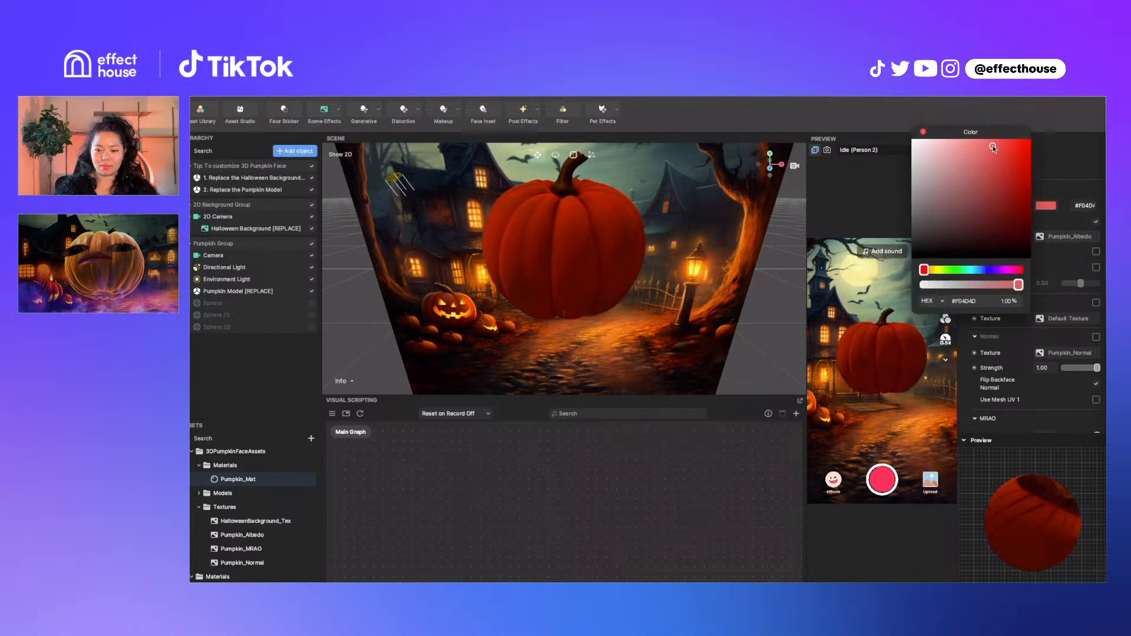
pyautogui.moveTo(994, 147); pyautogui.dragTo(911, 137)
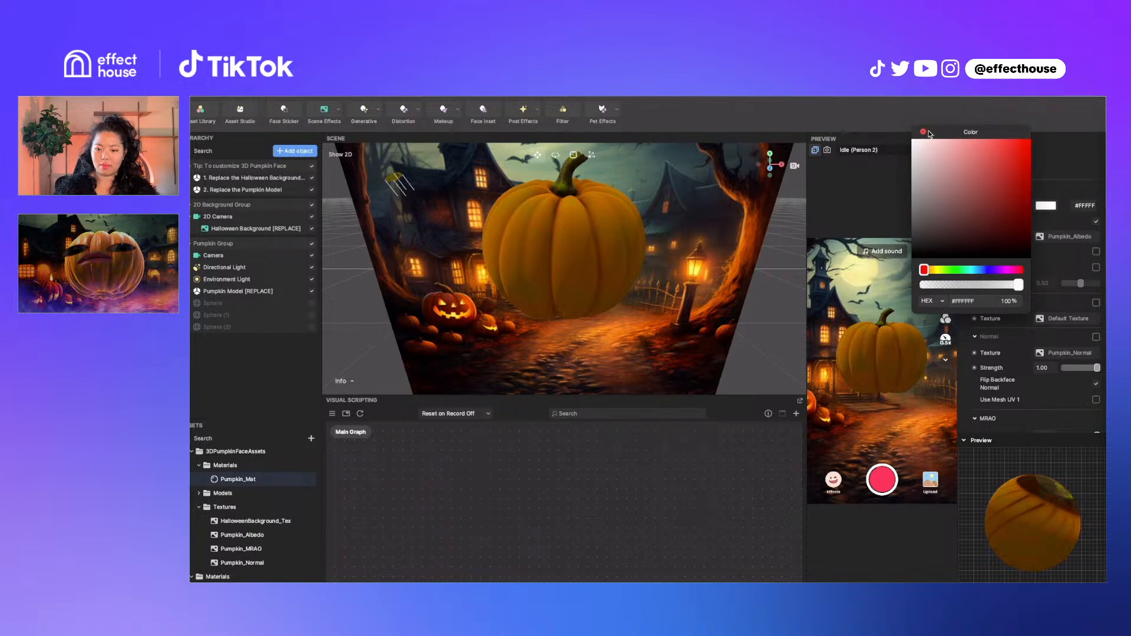
pyautogui.moveTo(915, 134); pyautogui.dragTo(906, 127)
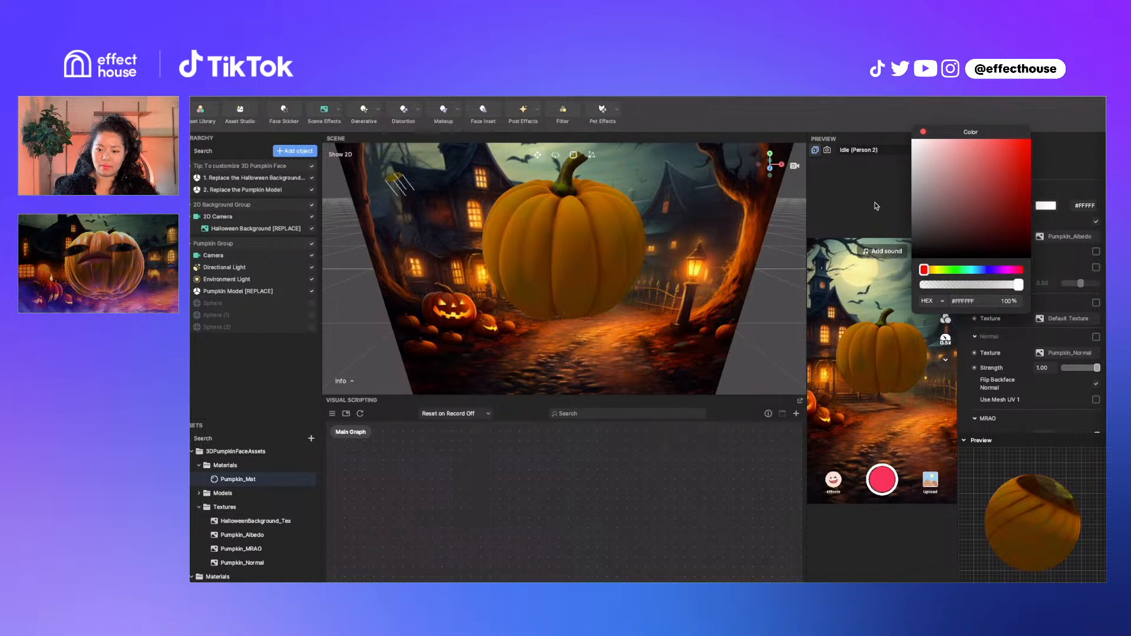
pyautogui.moveTo(922, 204); pyautogui.dragTo(898, 201)
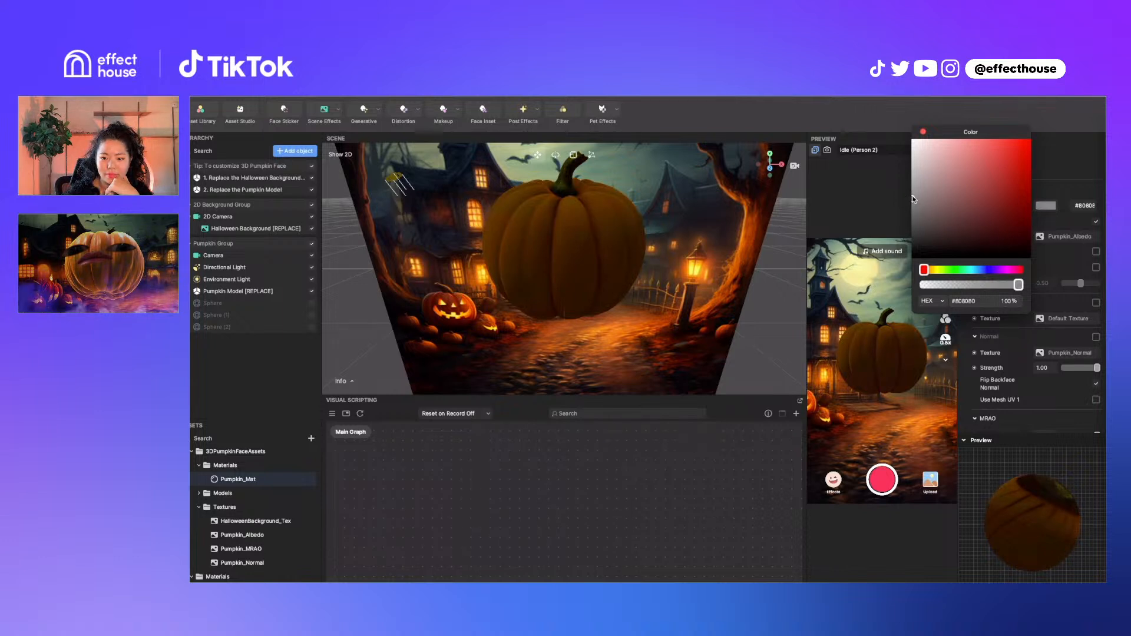
pyautogui.moveTo(912, 200); pyautogui.dragTo(914, 197)
pyautogui.click(923, 132)
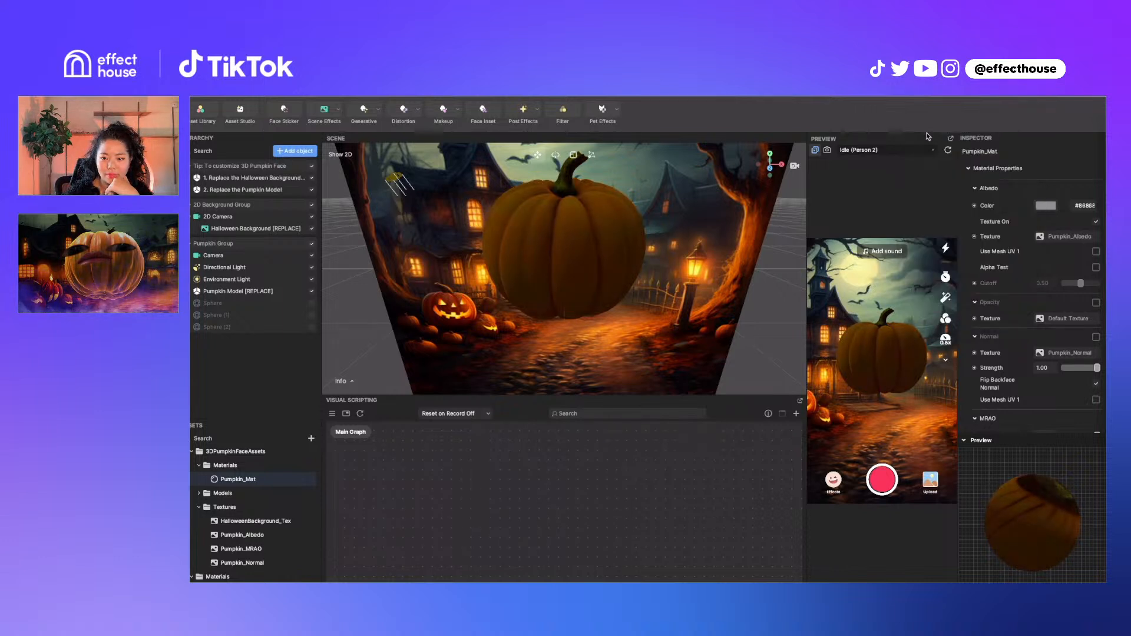
# Reset the albedo tint to white #FFFFFF and bring up the albedo texture choices
pyautogui.click(1047, 206)
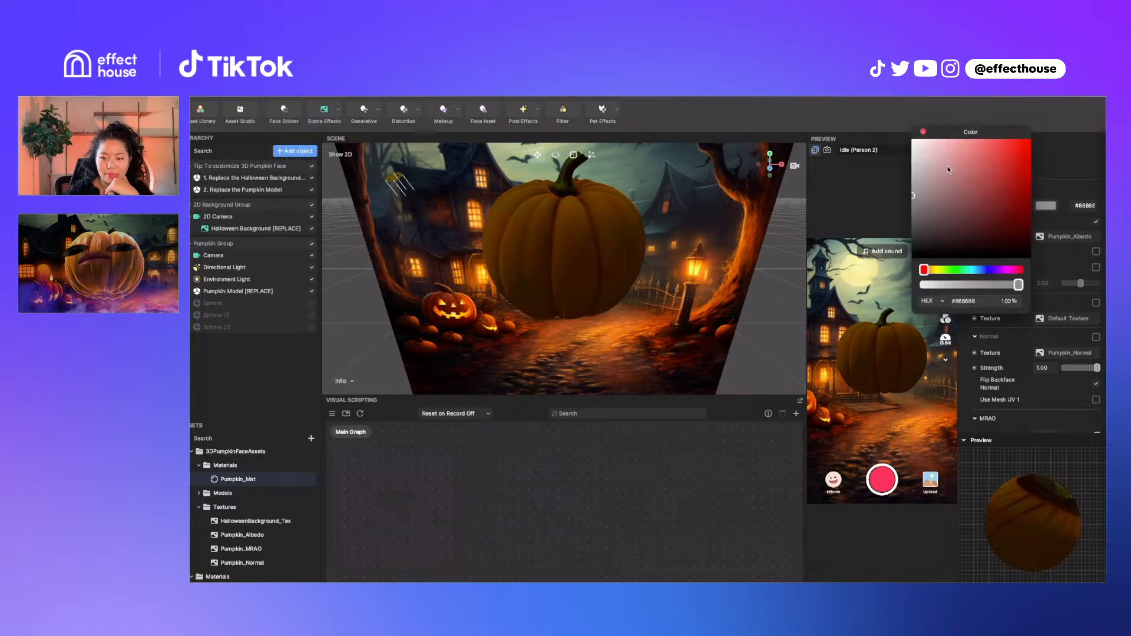
pyautogui.moveTo(950, 170); pyautogui.dragTo(893, 123)
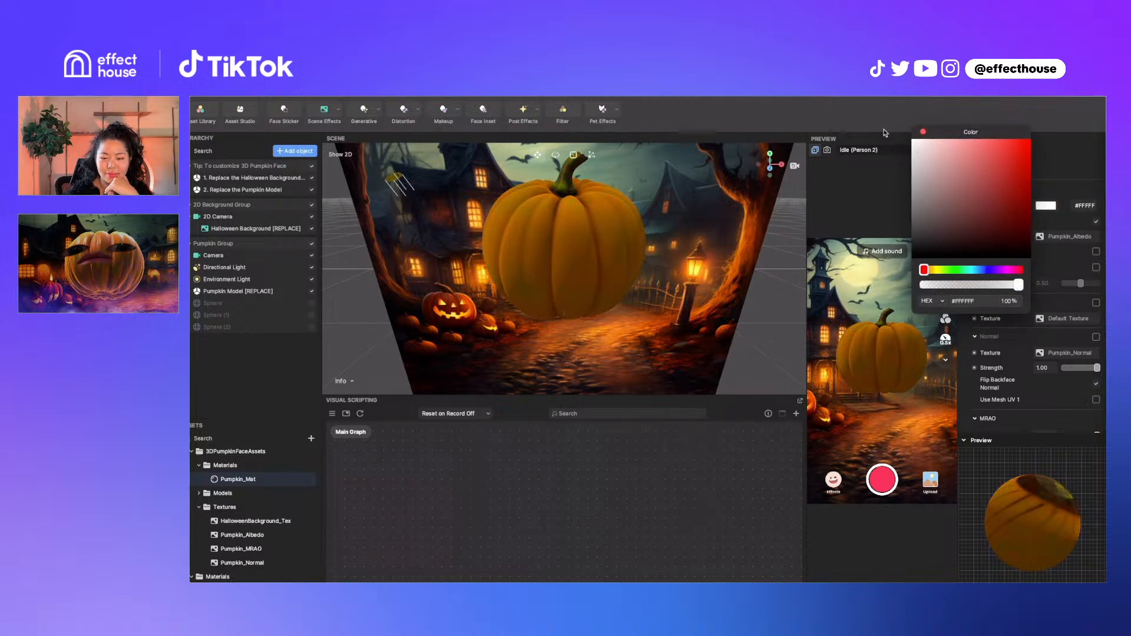
pyautogui.click(923, 132)
pyautogui.click(1060, 239)
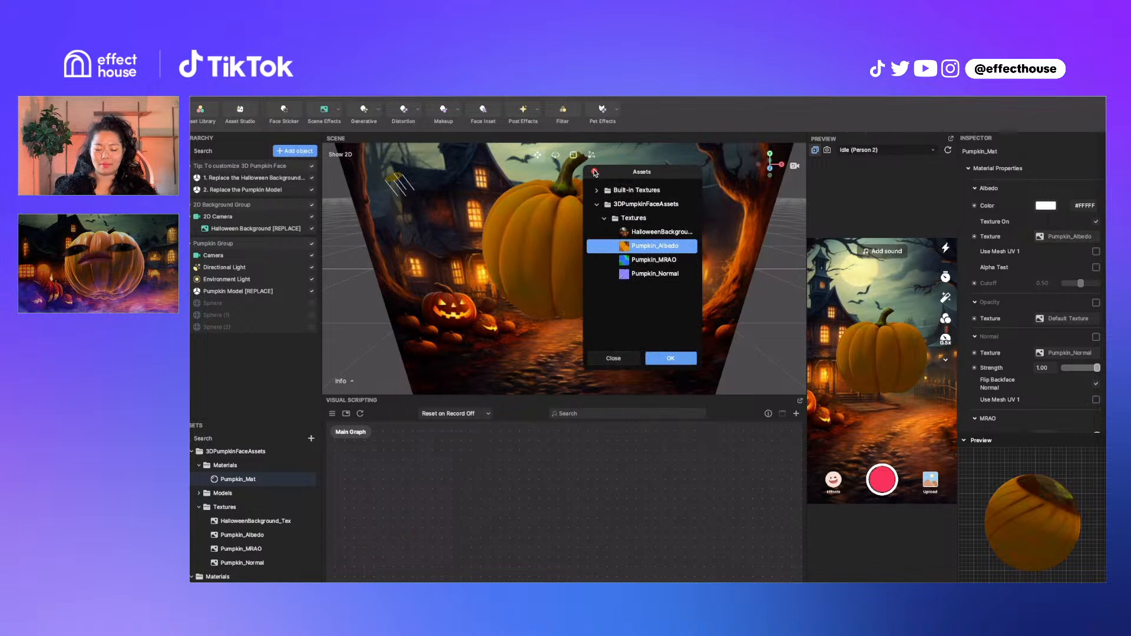
# Close the texture list unchanged and re-enable MRAO Texture On for Pumpkin_Mat
pyautogui.click(595, 172)
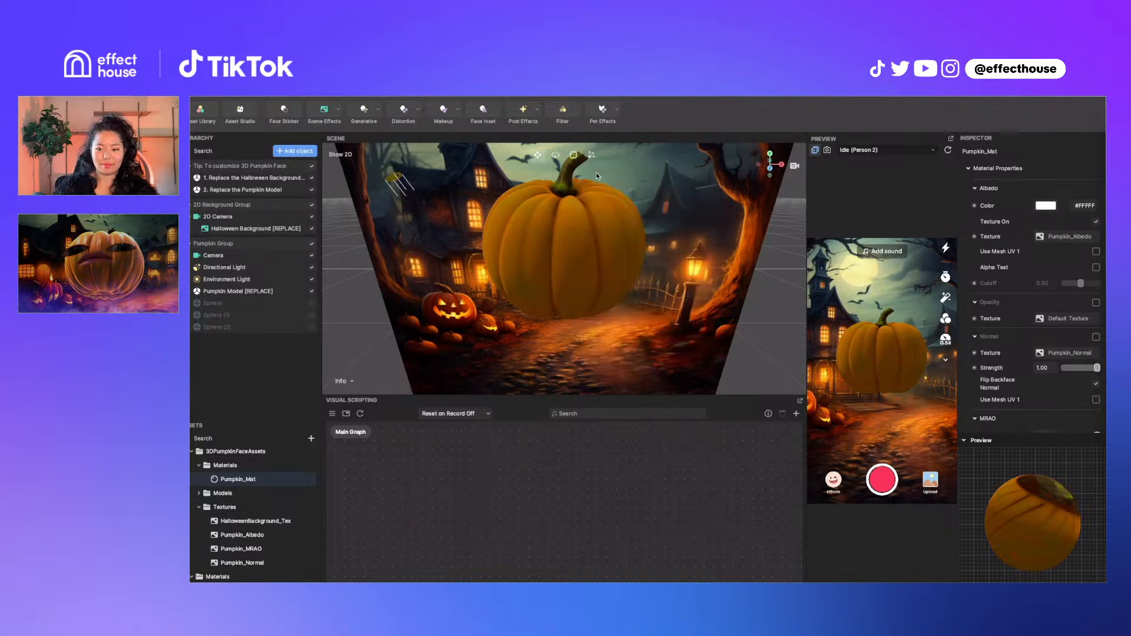
pyautogui.scroll(-1, 1047, 357)
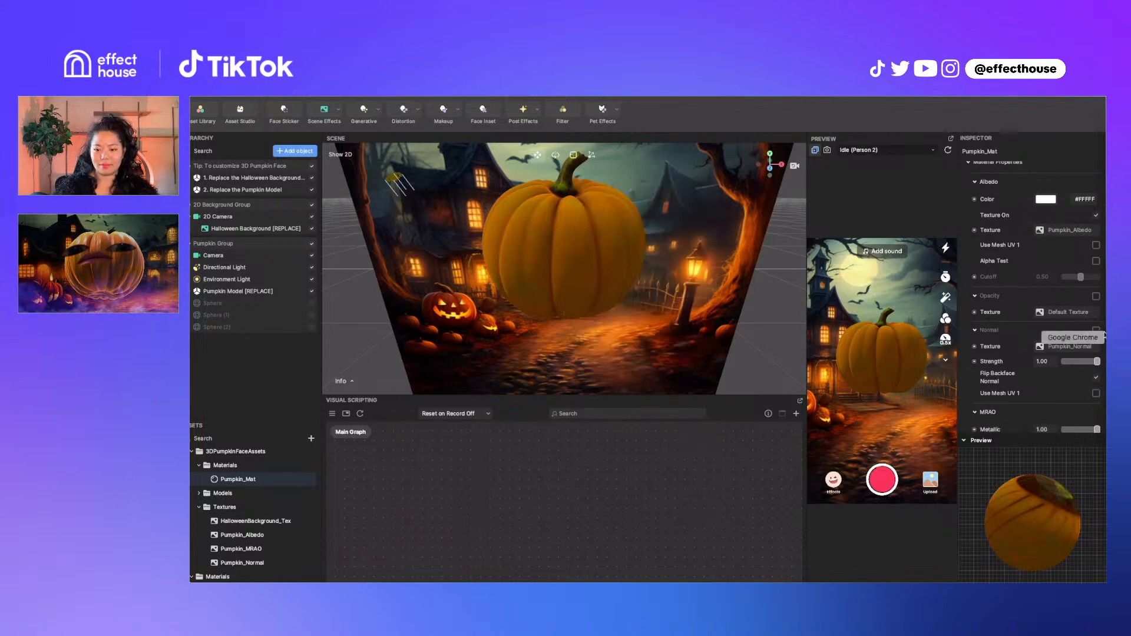
pyautogui.scroll(-1, 1066, 364)
pyautogui.scroll(-5, 1067, 371)
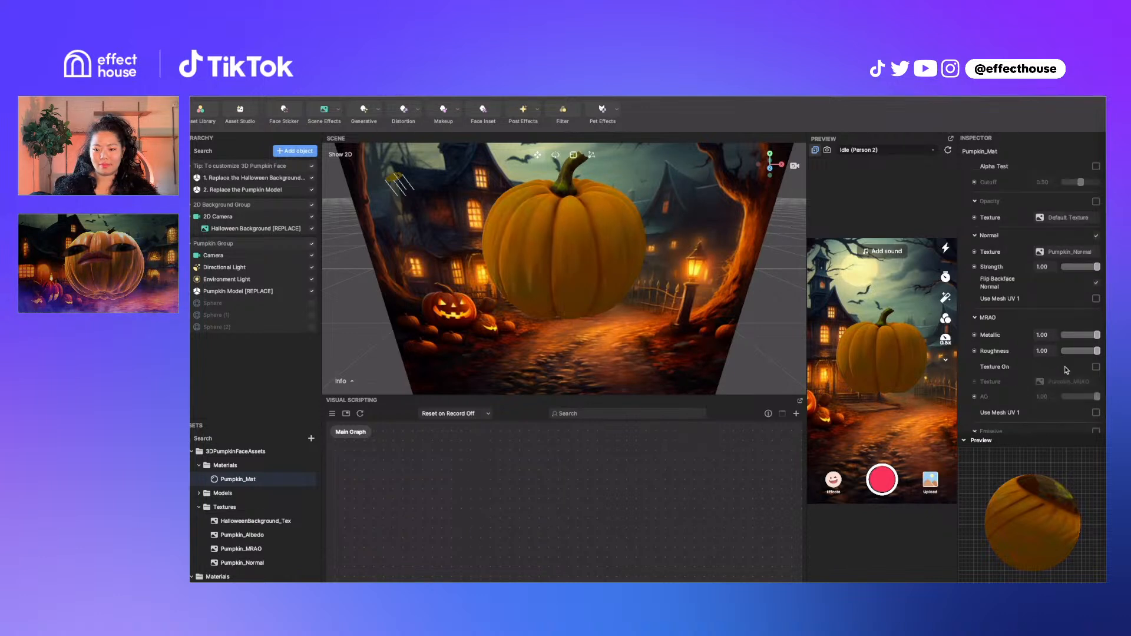
pyautogui.click(1095, 291)
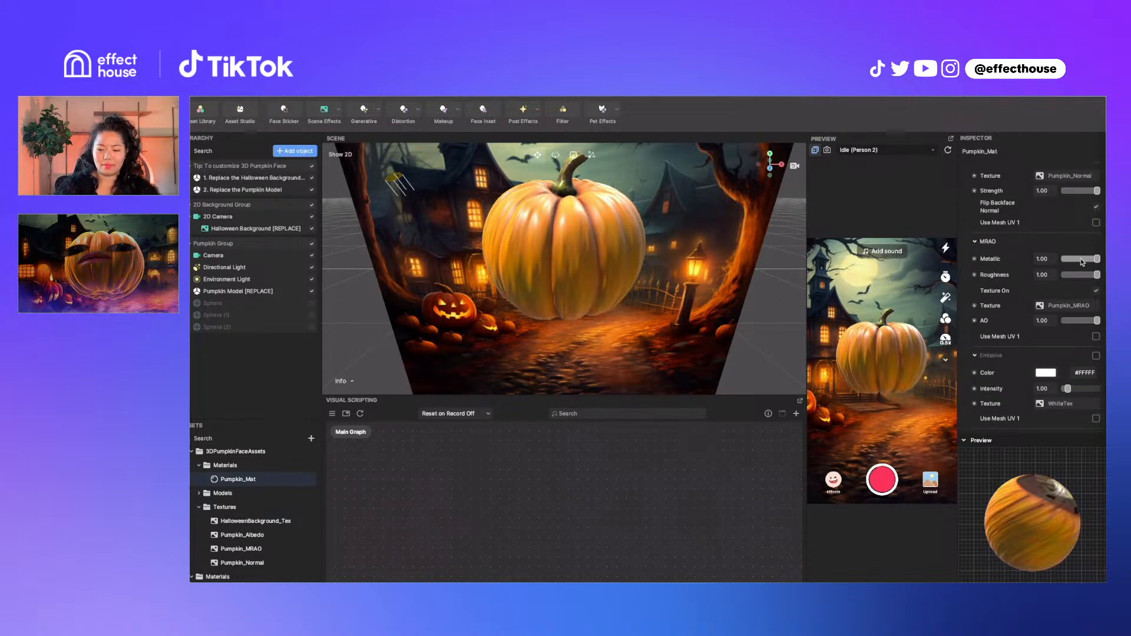
# Turn Rim Highlight back on, briefly toggling it off to compare
pyautogui.scroll(-6, 1082, 263)
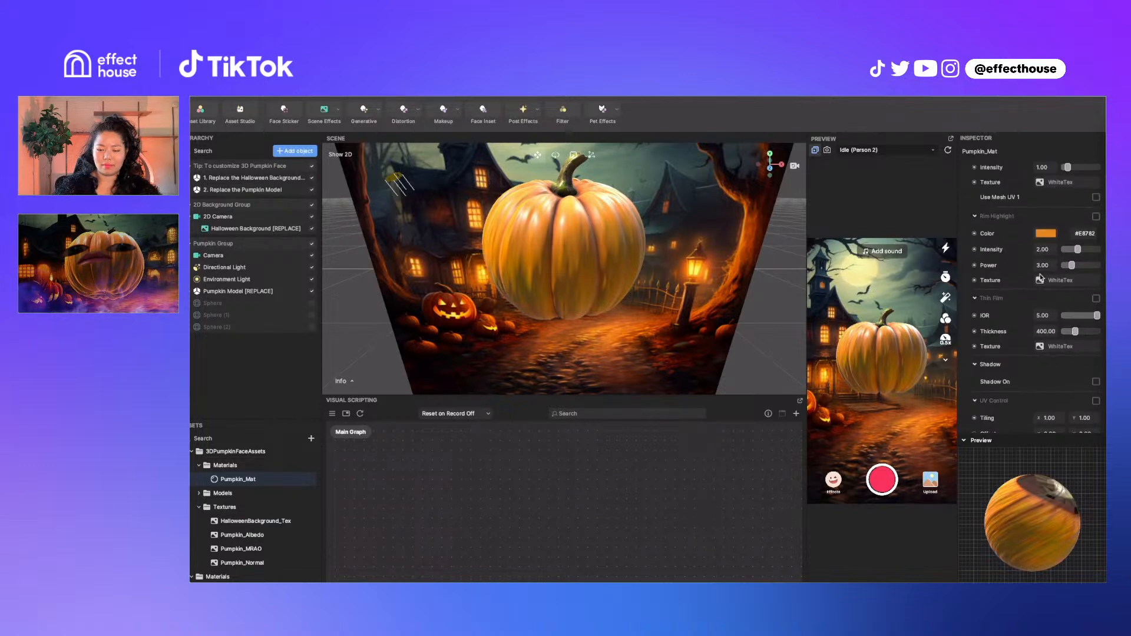
pyautogui.click(1096, 216)
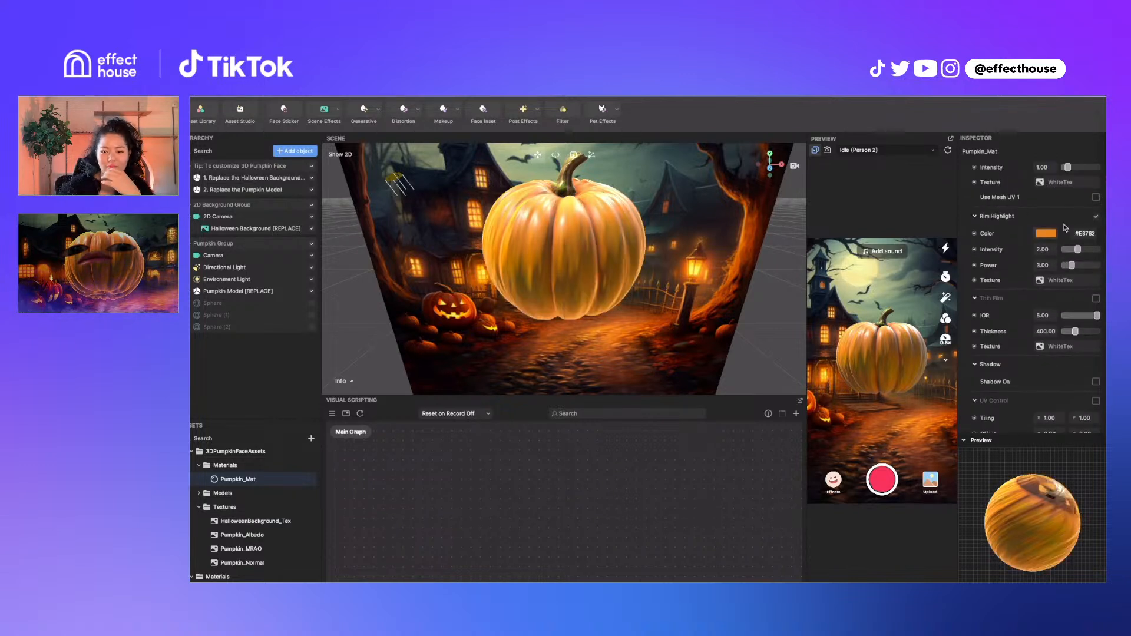
pyautogui.click(1096, 217)
pyautogui.click(1097, 218)
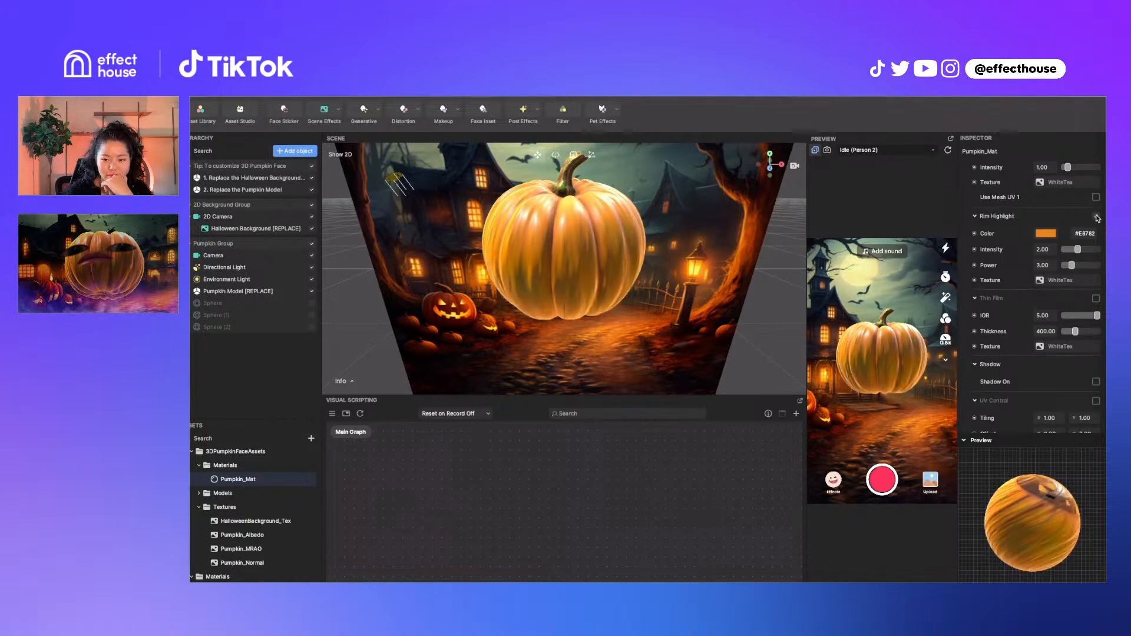